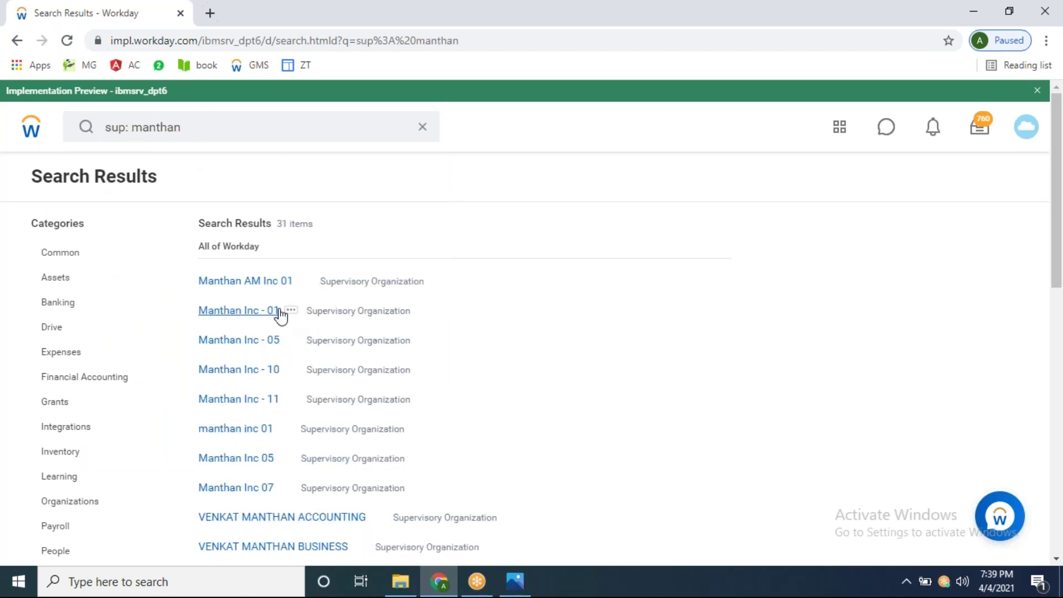
Step: Search 'sup: manthan 05', then open Manthan Inc - 05 and its Executive Group - 05 subordinate
mouse_move(282, 339)
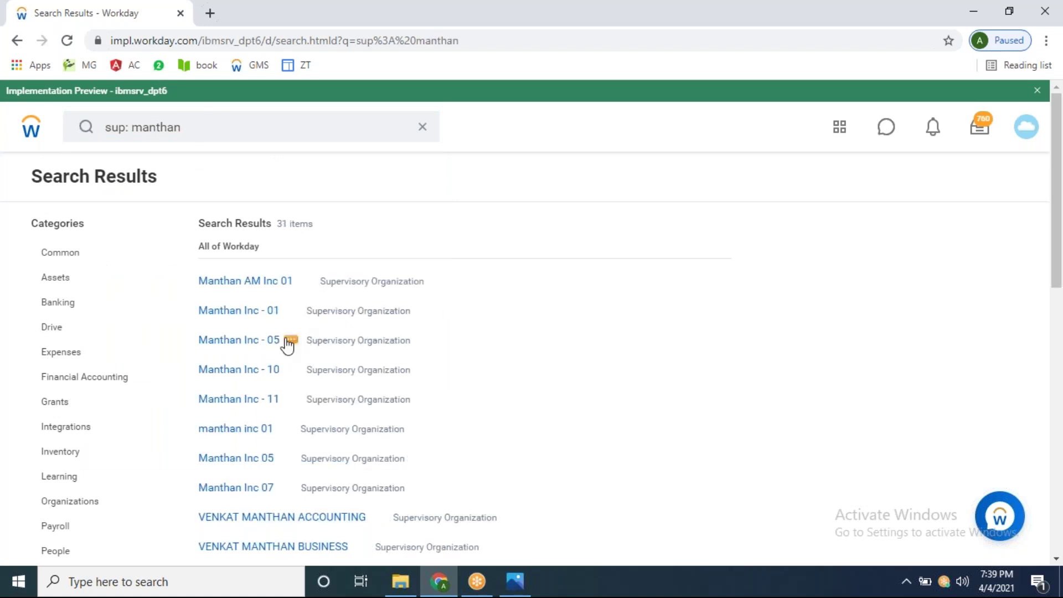
left_click(251, 130)
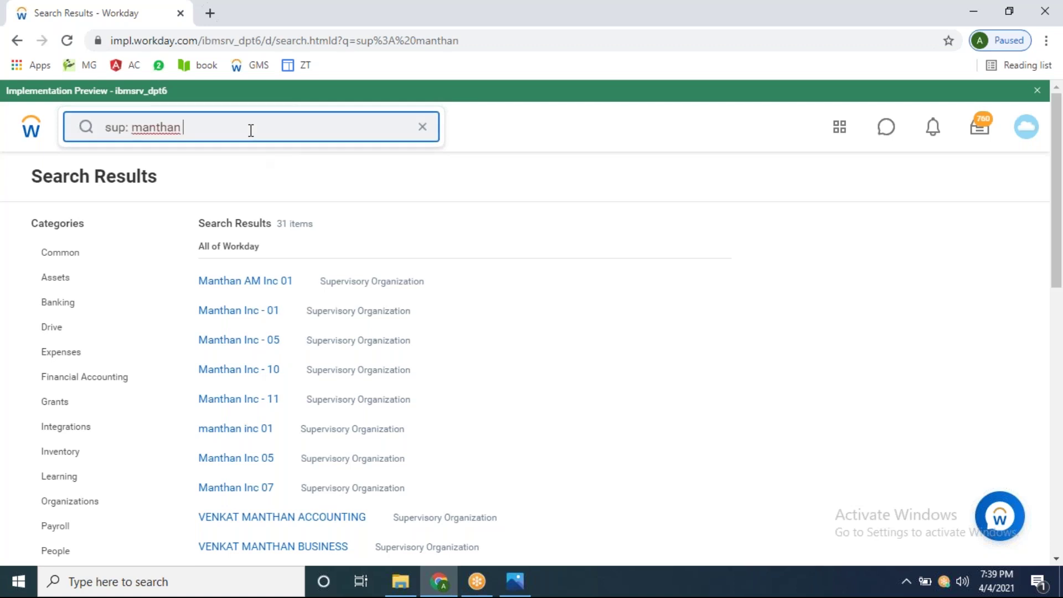
type("05")
key("Return")
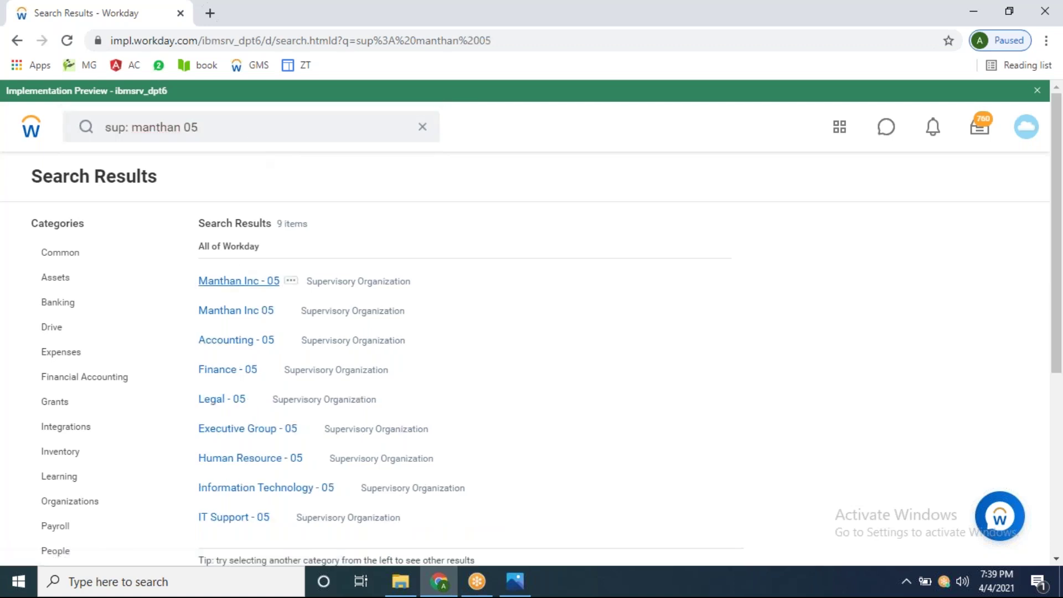
left_click(273, 280)
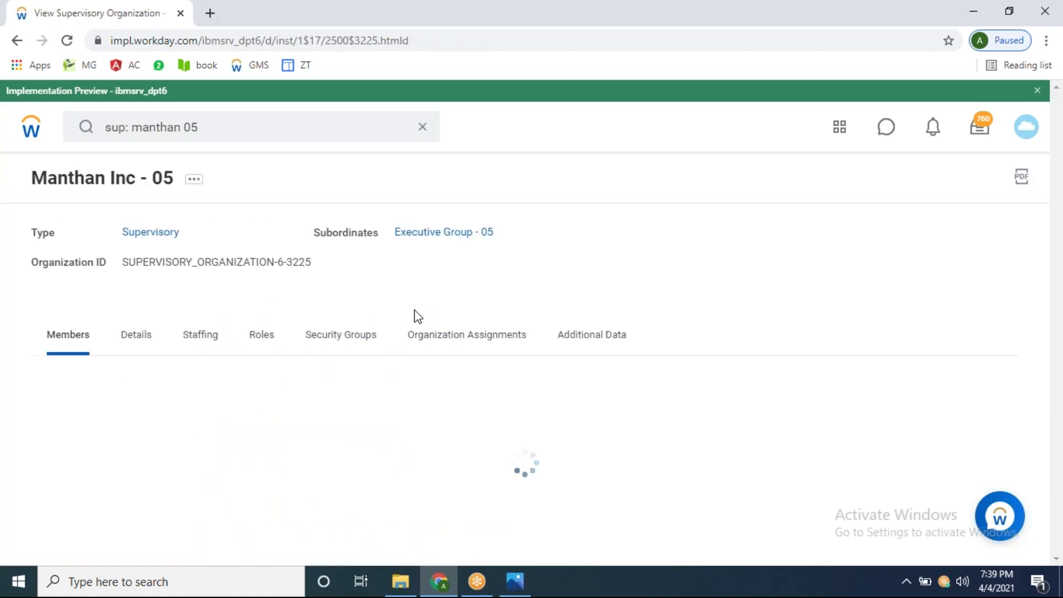
left_click(458, 235)
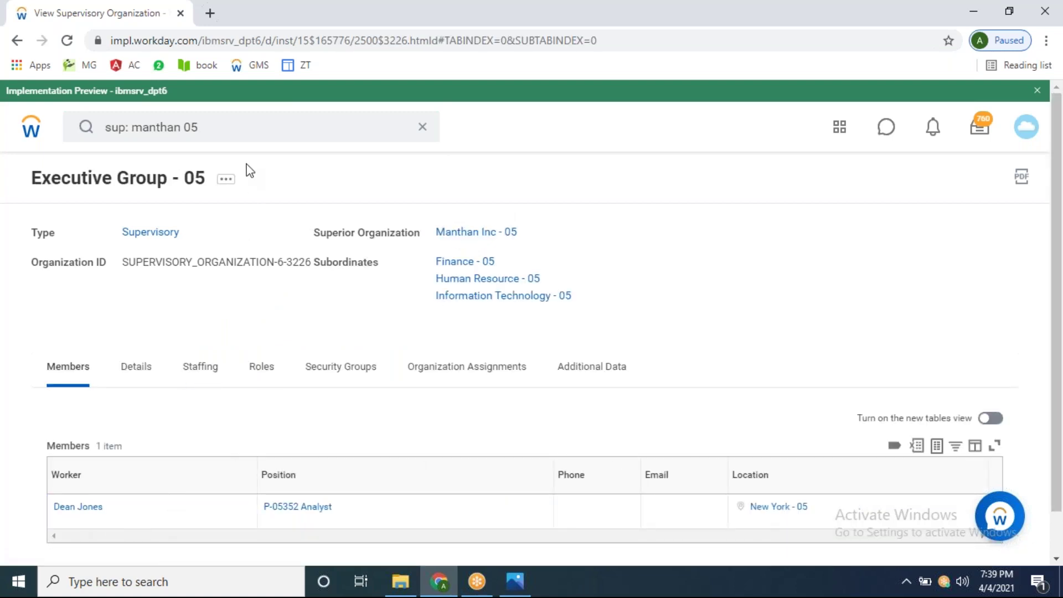
Step: Replace the search query with 'intsys: 05'
left_click(106, 128)
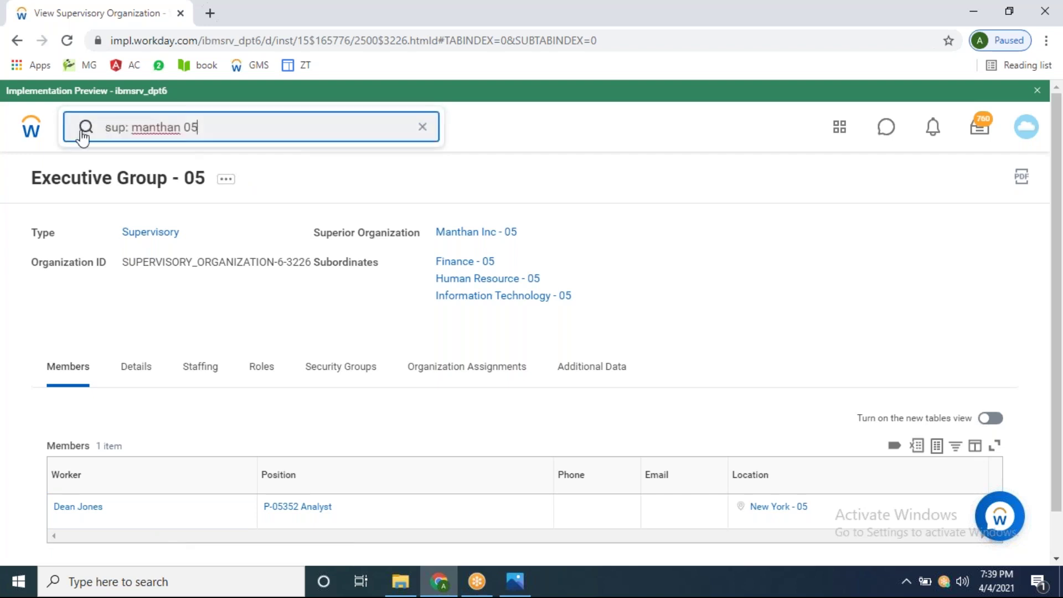
key("ctrl+a")
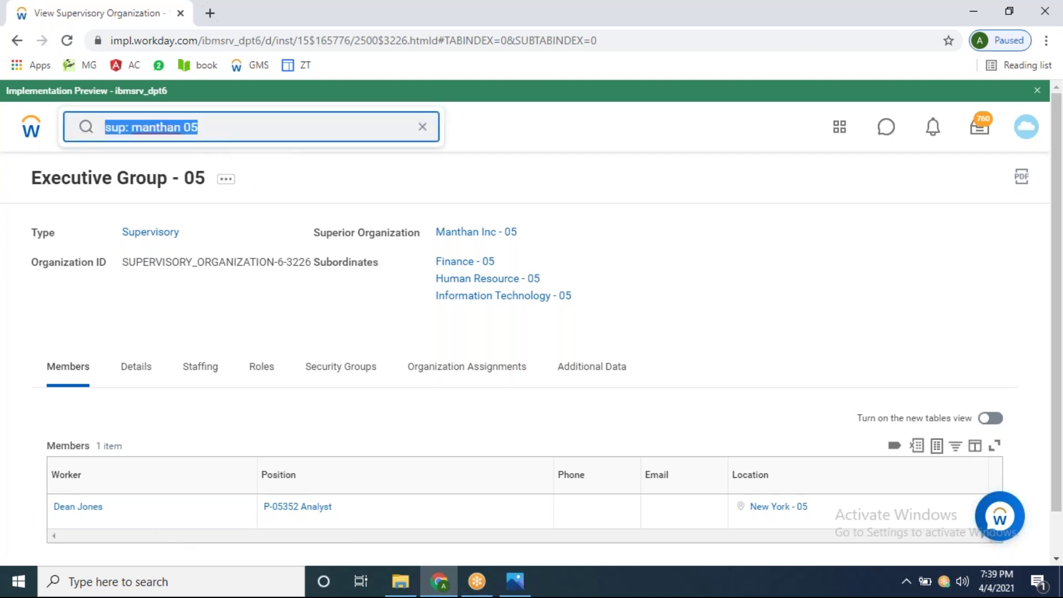
type("intsys")
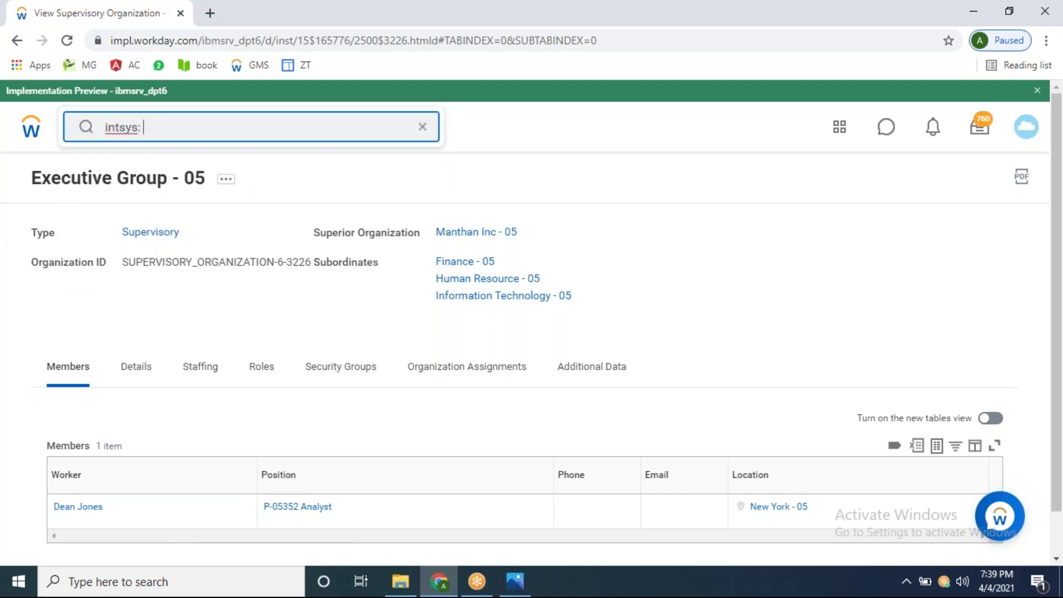
type(": 05")
Step: Run the 'intsys: 05' search for IntSys_CC_Workers_Demo_05 and compare it with the connector steps slide
key("Return")
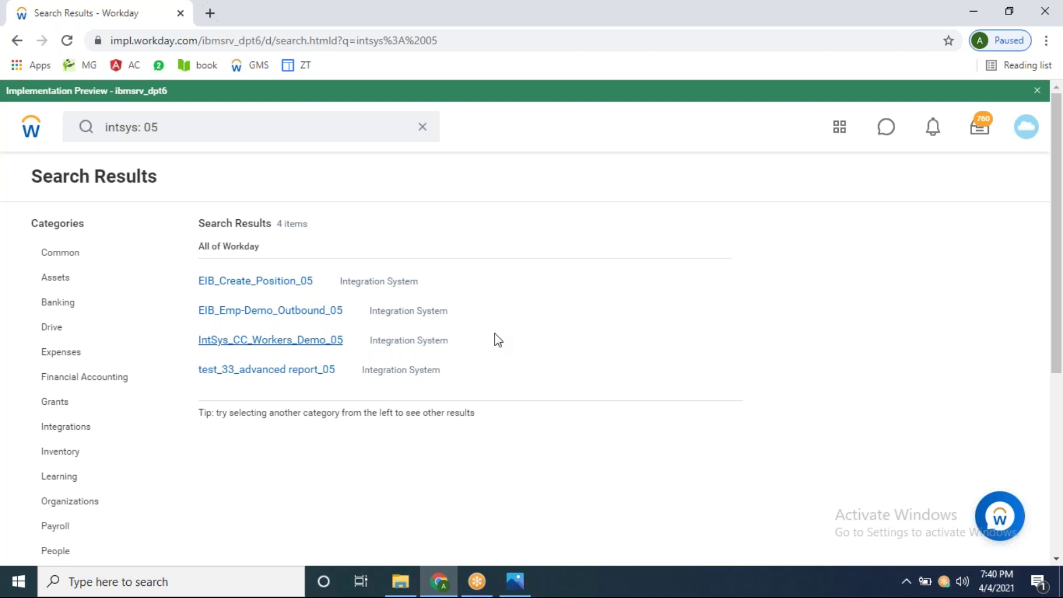
key("alt+Tab")
key("Tab")
key("alt+Tab")
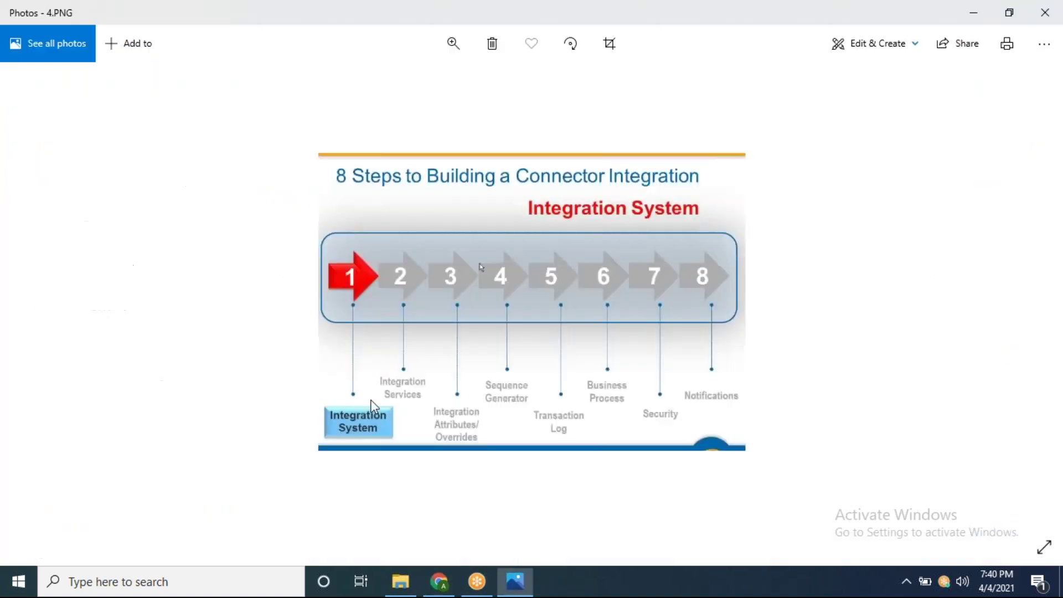
key("alt+Tab")
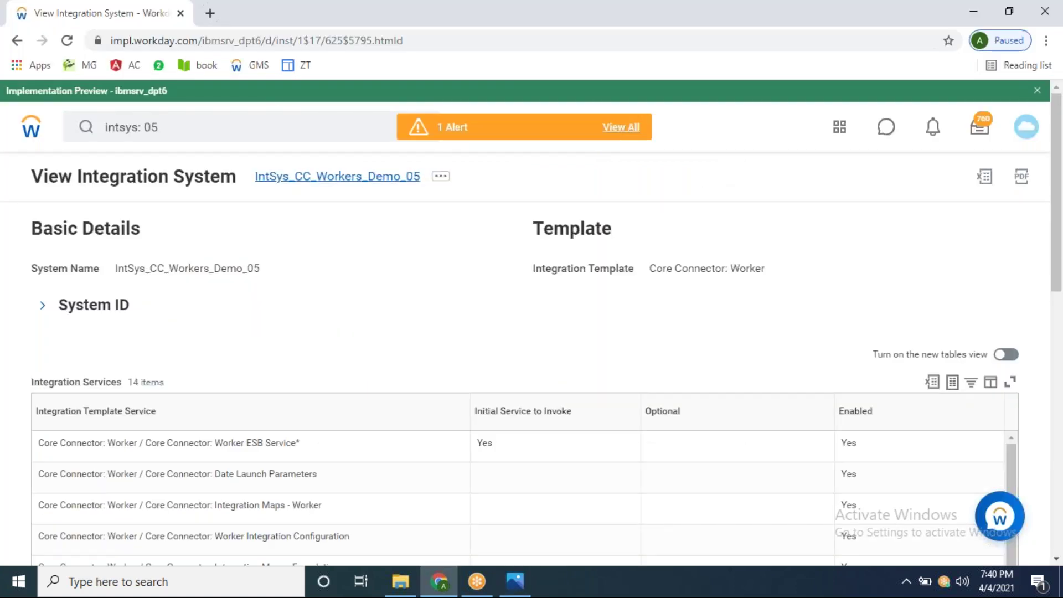
Step: Check the services list against the 8 Steps diagram and point out Date Launch Parameters
left_click_drag(1058, 210, 1060, 287)
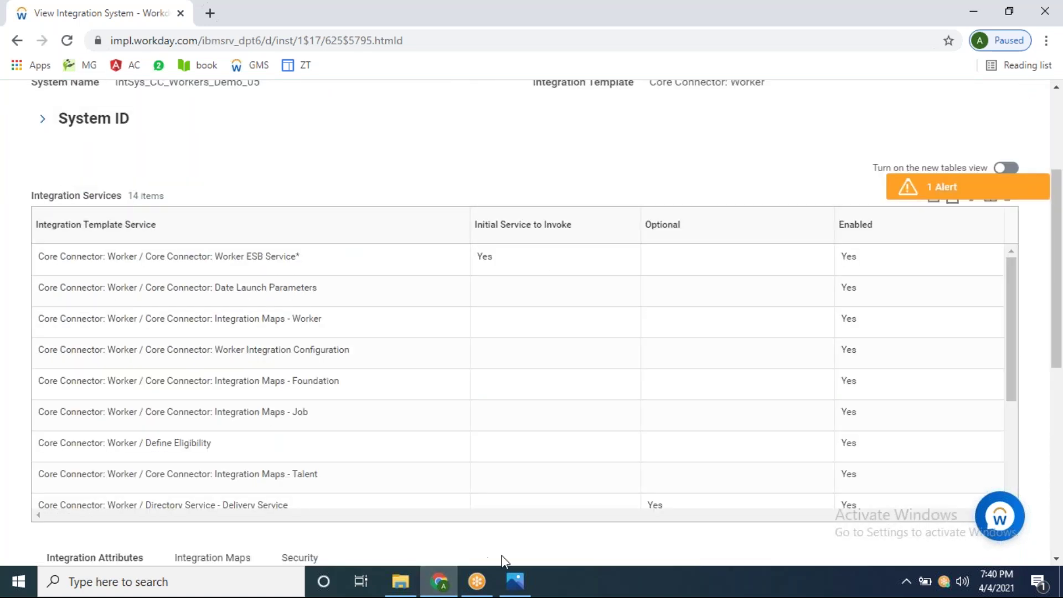
key("alt+Tab")
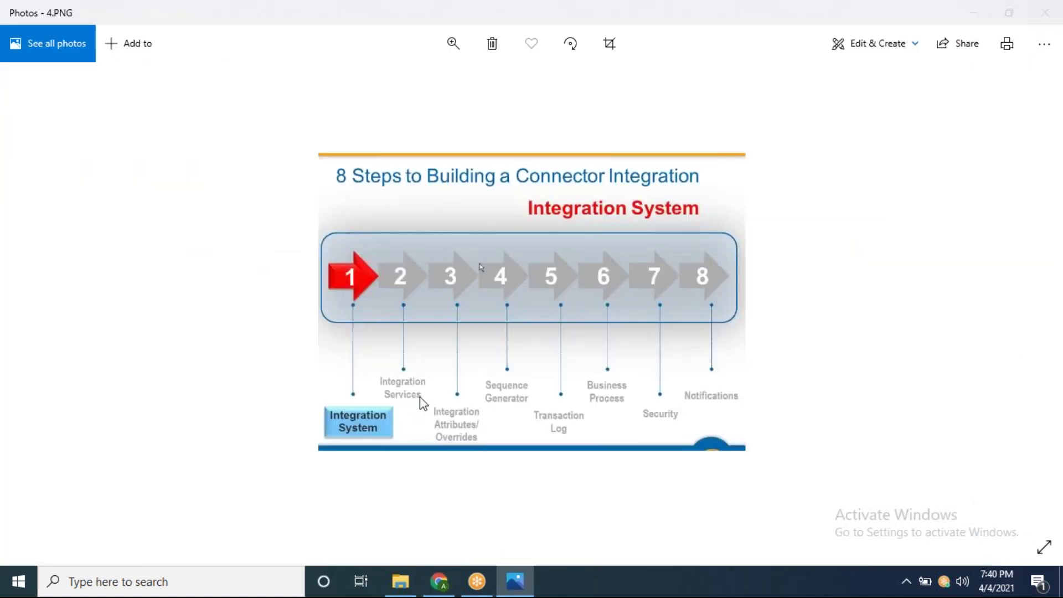
key("alt+Tab")
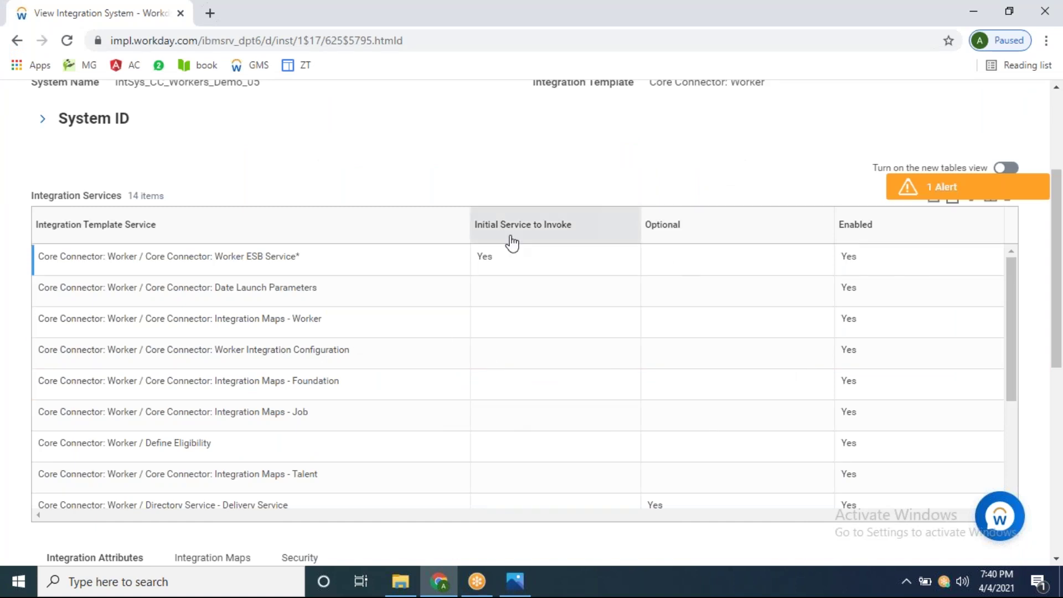
left_click(877, 299)
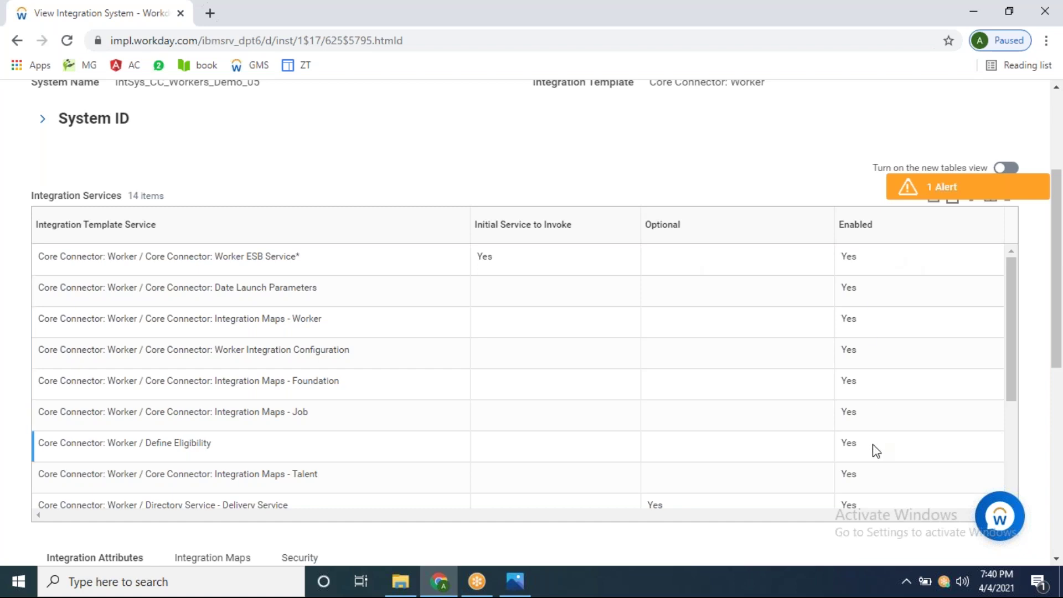
scroll(872, 444, "down", 3)
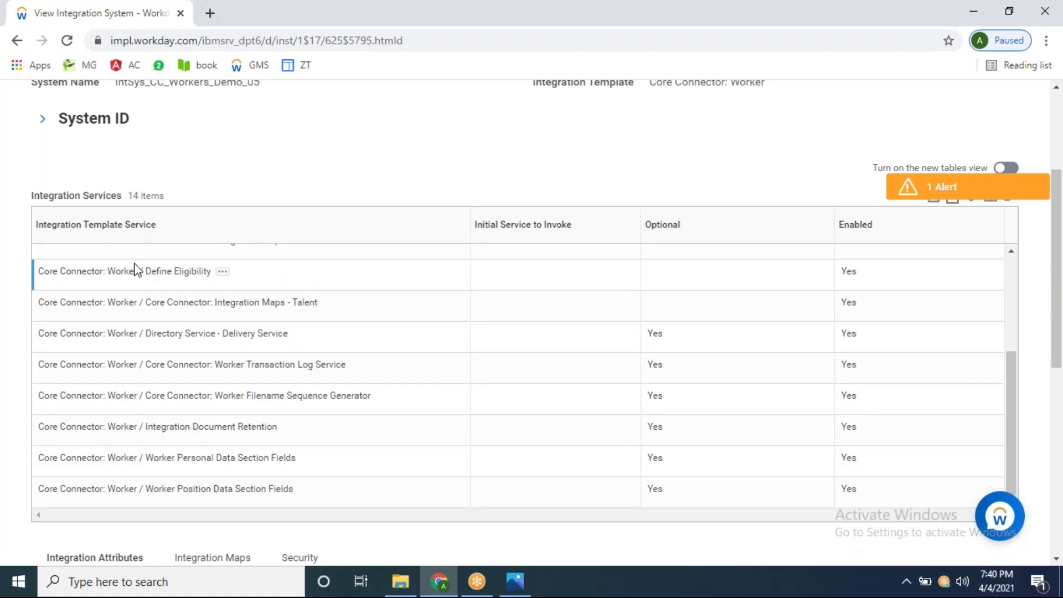
scroll(255, 330, "up", 3)
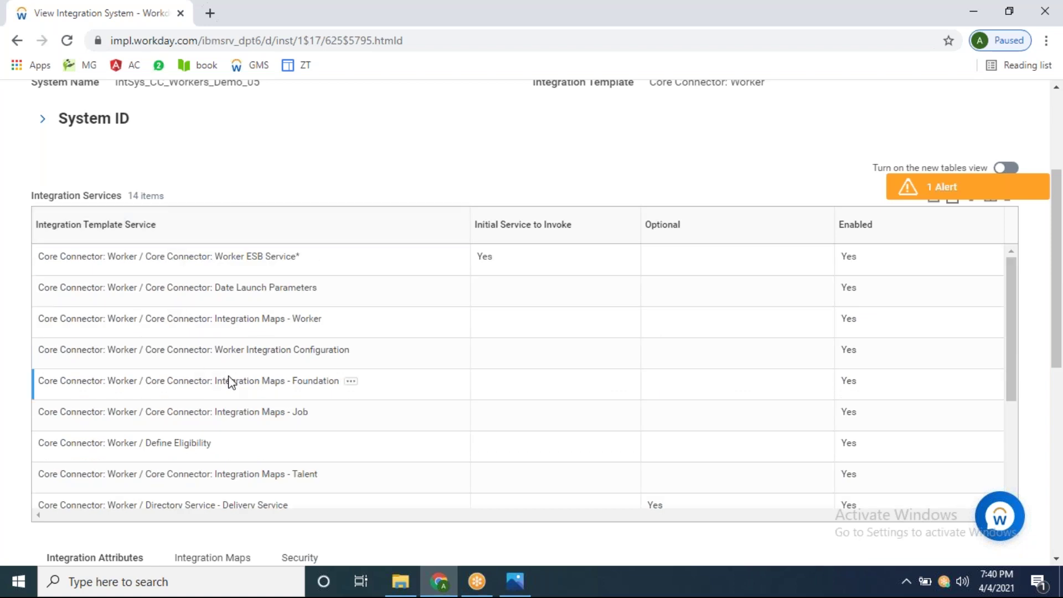
scroll(230, 382, "down", 3)
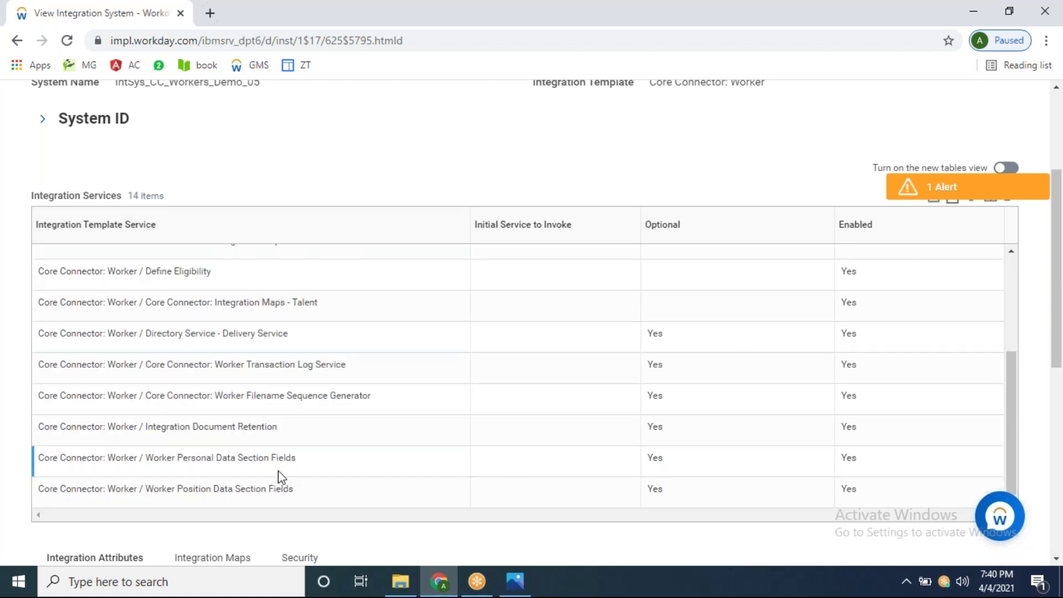
Step: Highlight the Filename Sequence Generator, Transaction Log, Delivery, Document Retention, Personal and Position Data services
left_click_drag(219, 396, 37, 396)
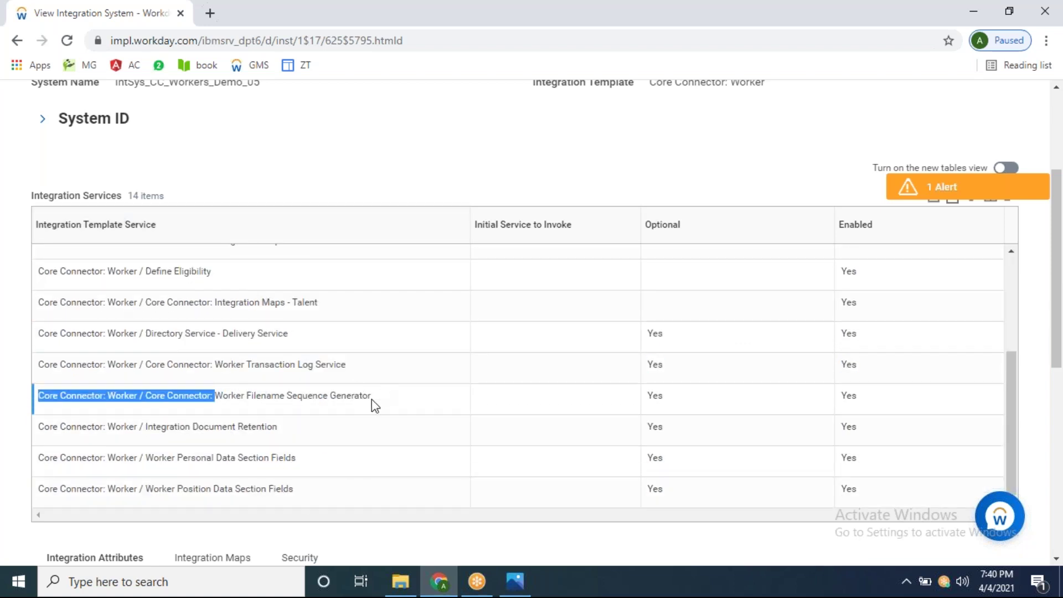
left_click(372, 400, "shift")
left_click_drag(215, 364, 382, 370)
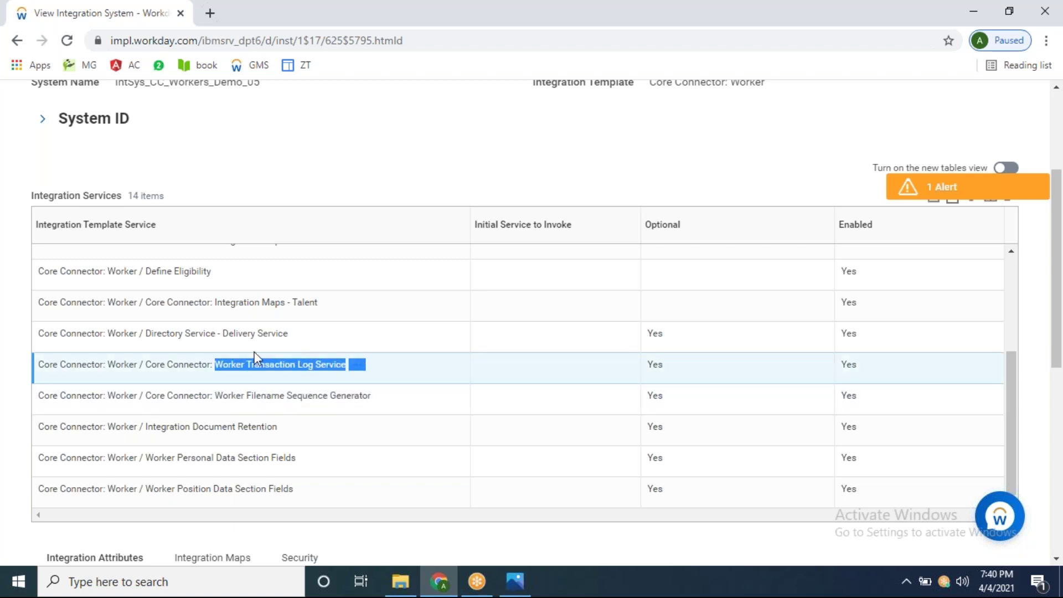
left_click_drag(222, 333, 288, 331)
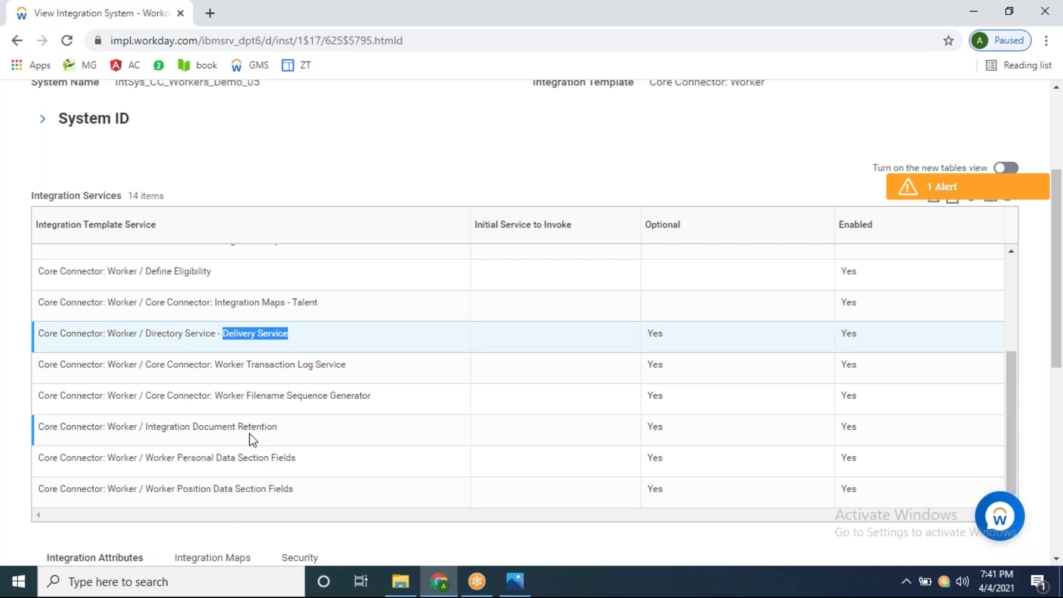
left_click_drag(190, 426, 279, 429)
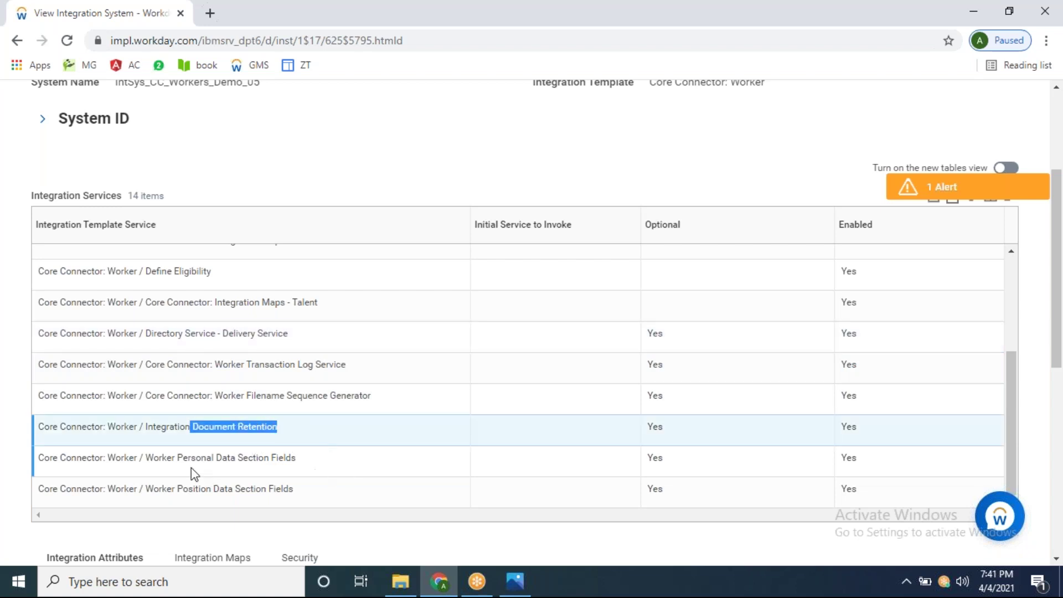
left_click_drag(177, 457, 296, 457)
scroll(182, 407, "down", 2)
left_click_drag(177, 410, 291, 408)
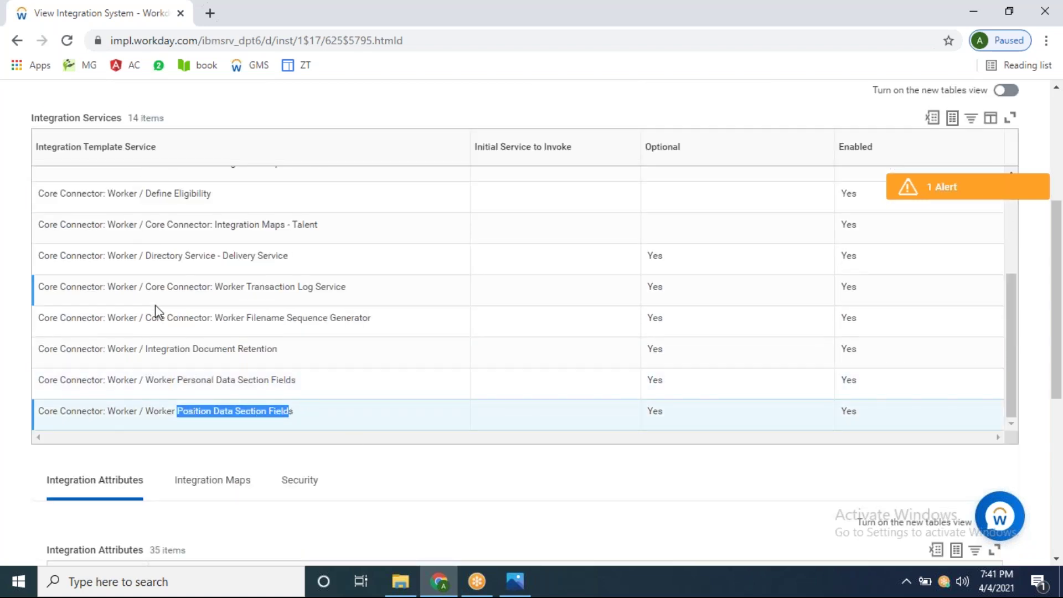
Step: Compare with the connector diagram again and move down to the Integration Attributes
key("alt+Tab")
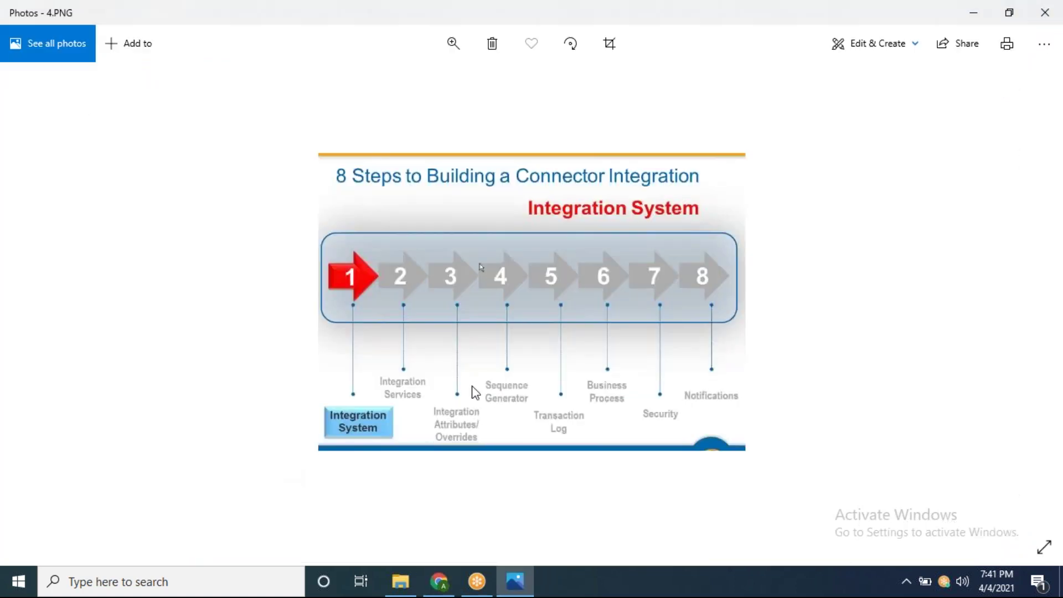
key("alt+Tab")
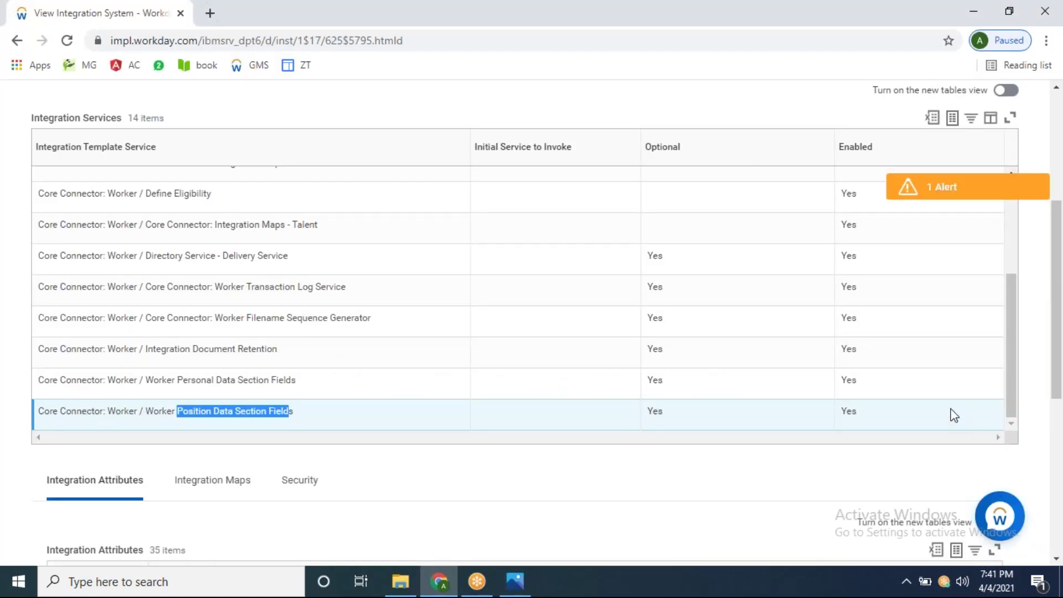
scroll(1060, 314, "down", 2)
scroll(1061, 314, "down", 5)
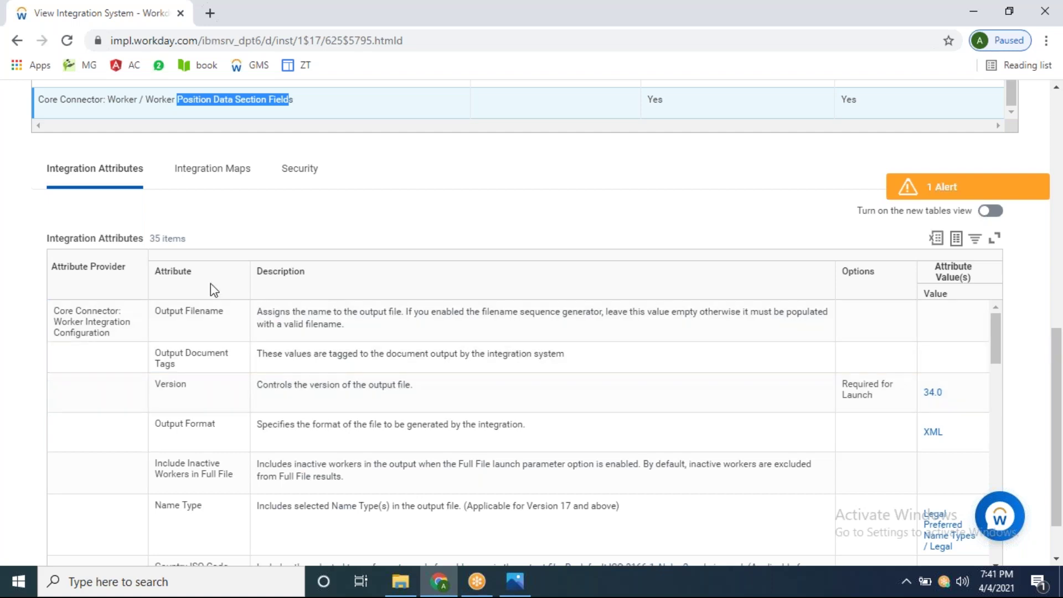
Step: Show the 56 Integration Maps, then return to the View Integration System header
left_click(239, 170)
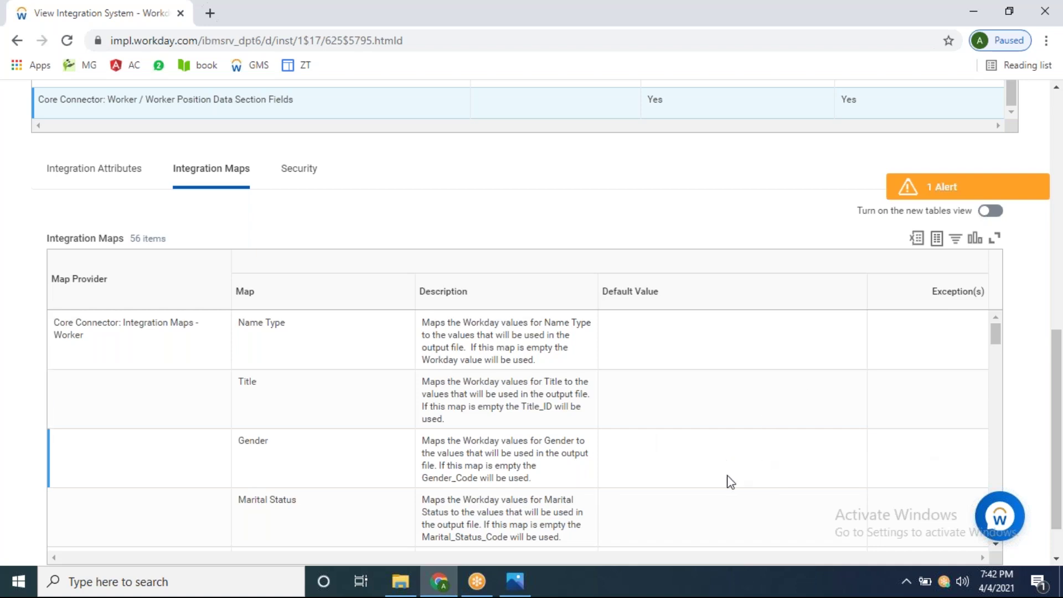
scroll(659, 438, "up", 4)
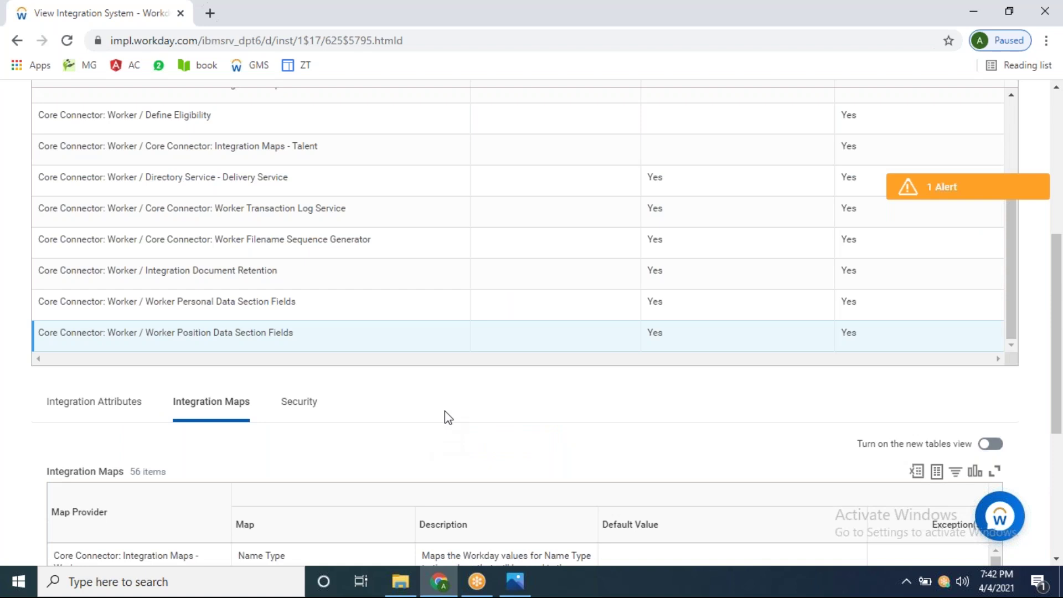
scroll(435, 411, "up", 5)
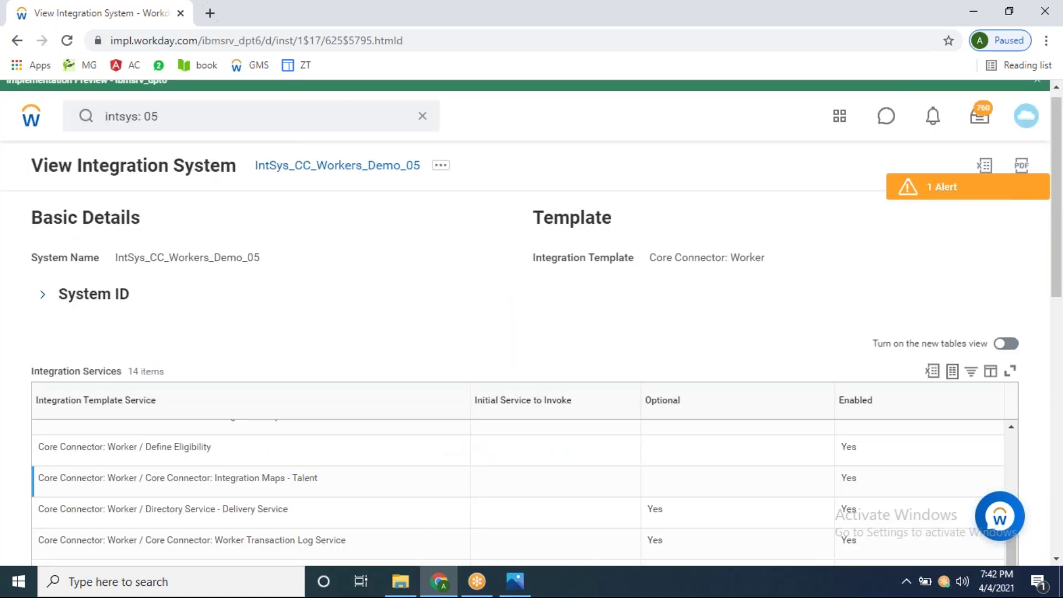
Step: Choose Integration > Launch / Schedule from the IntSys_CC_Workers_Demo_05 related actions
left_click(442, 179)
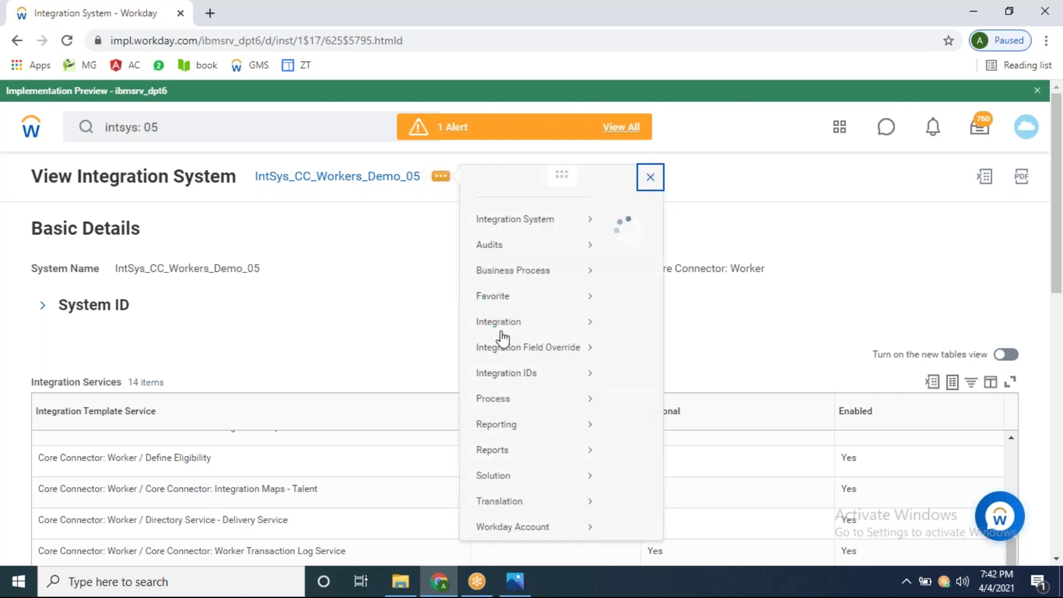
mouse_move(501, 343)
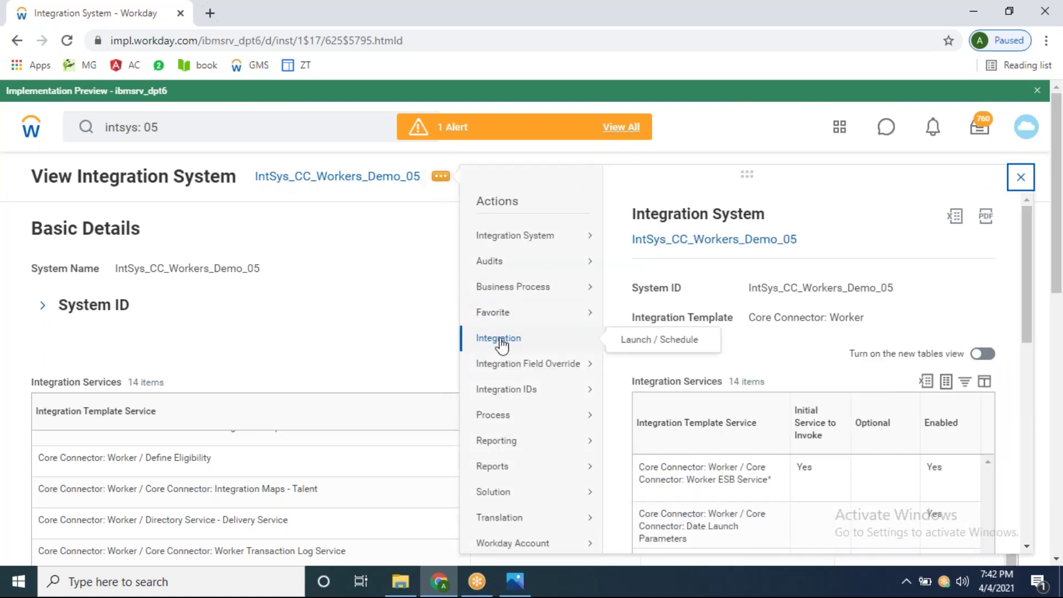
left_click(659, 342)
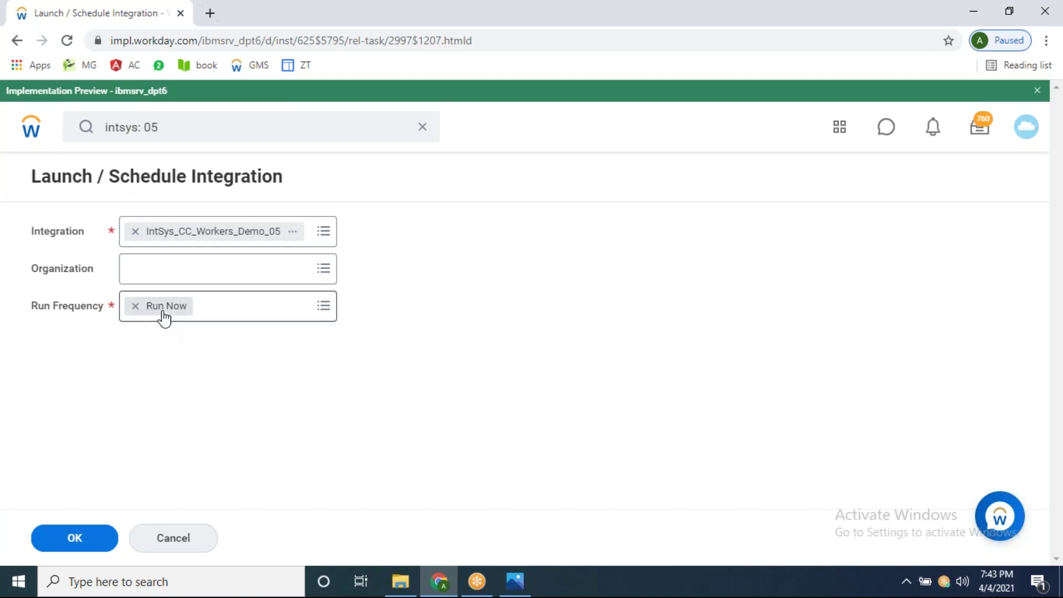
Step: Confirm the Run Now launch and turn on the Full File integration criterion
left_click(76, 538)
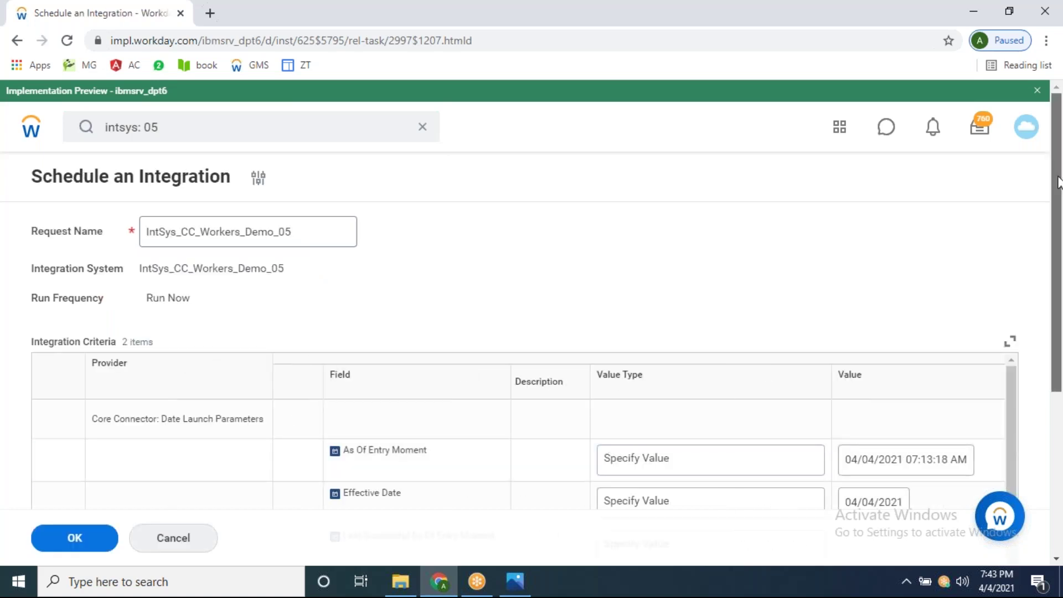
left_click_drag(1058, 182, 1060, 355)
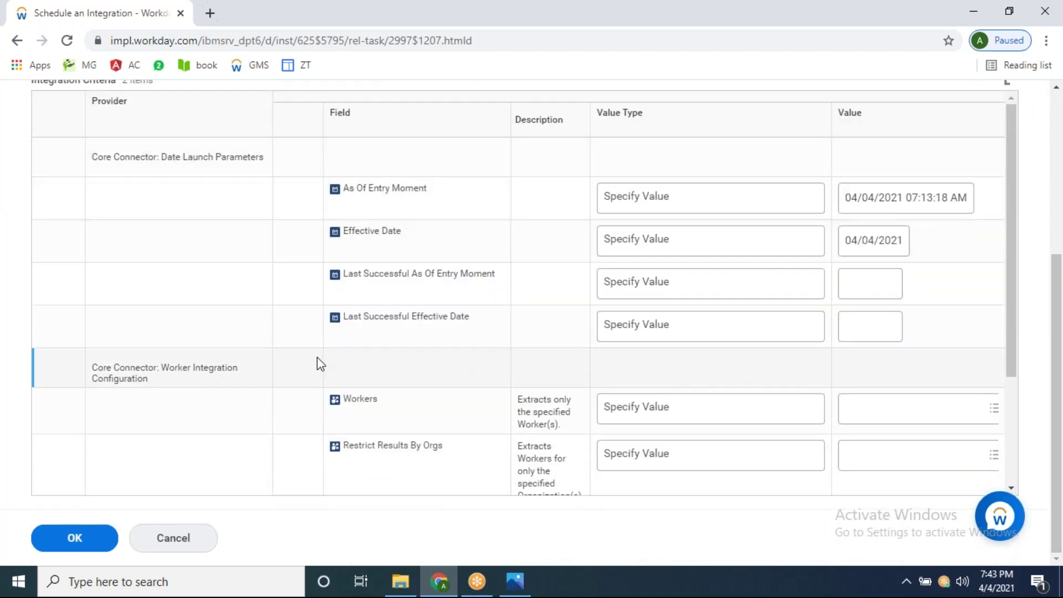
scroll(311, 358, "up", 3)
scroll(304, 219, "down", 3)
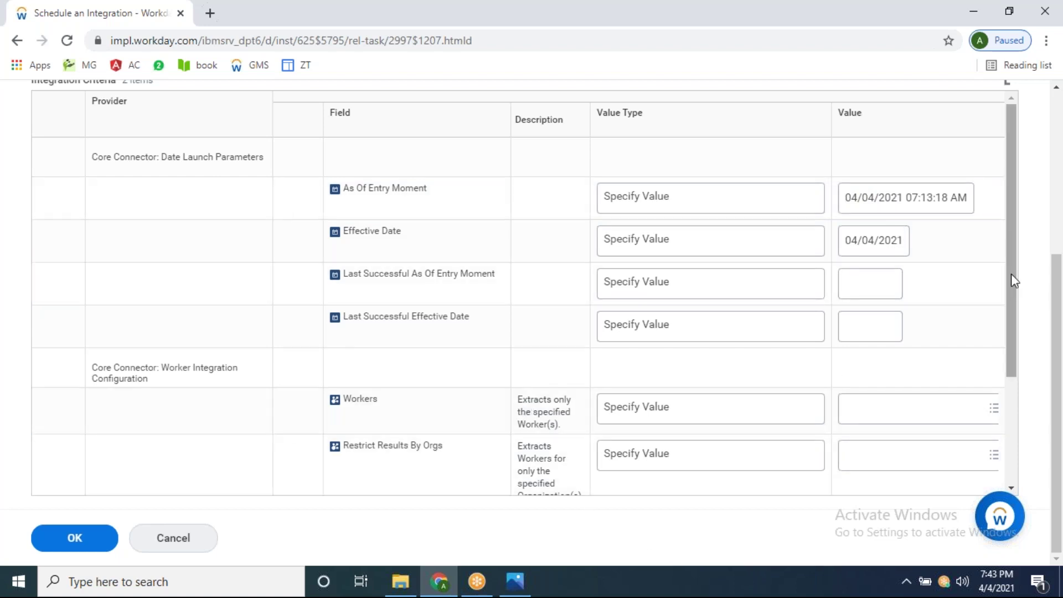
left_click_drag(1011, 287, 997, 424)
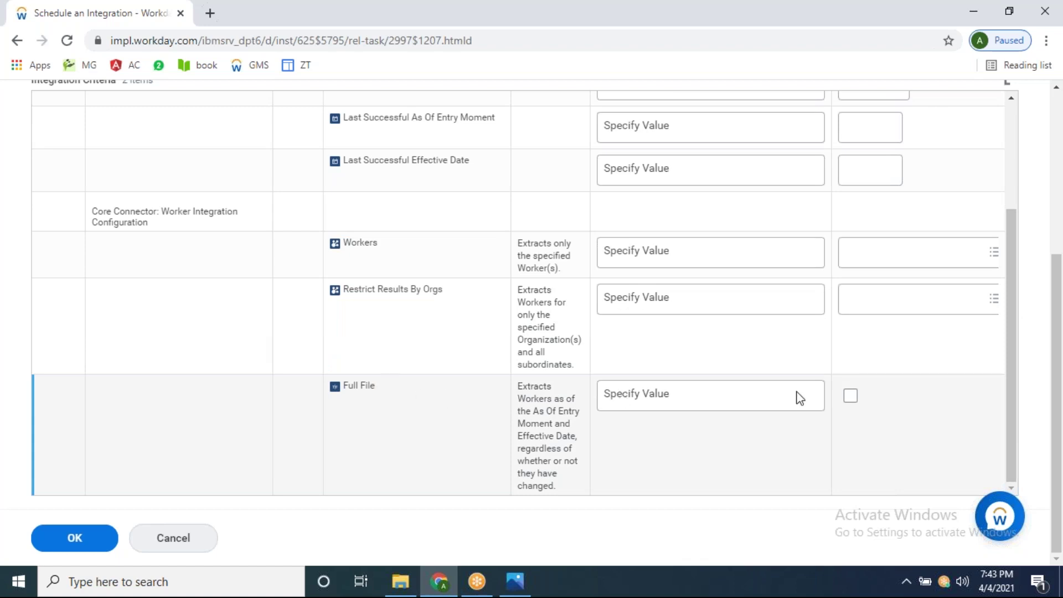
left_click(851, 396)
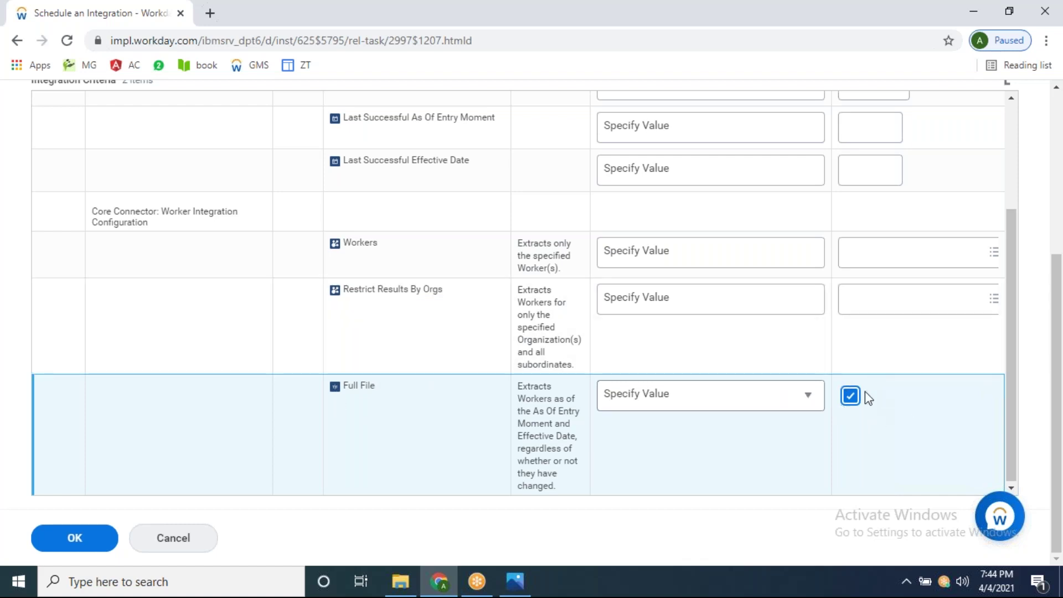
scroll(865, 391, "up", 3)
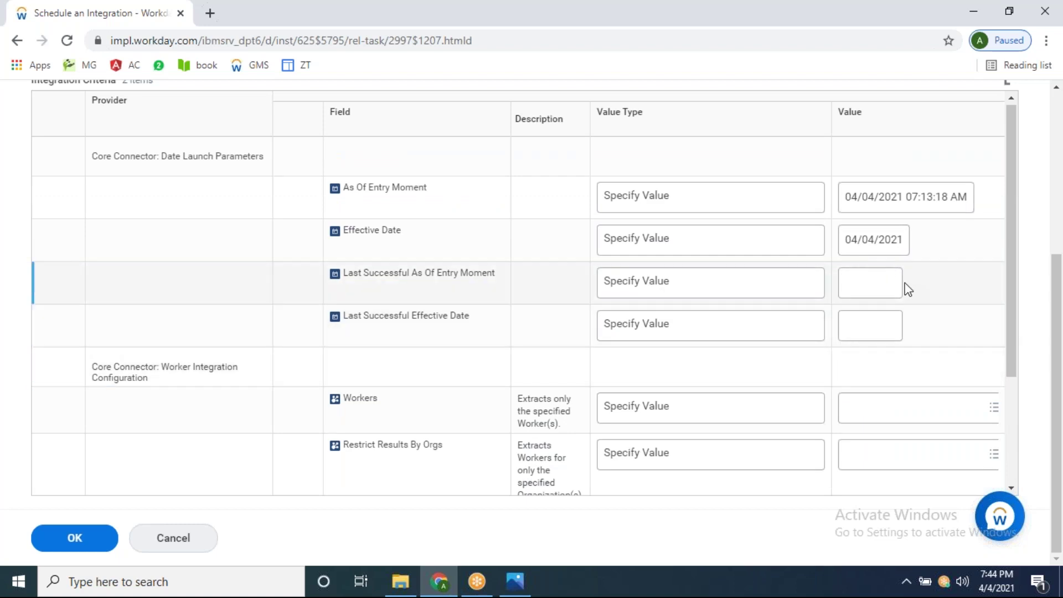
scroll(921, 347, "down", 3)
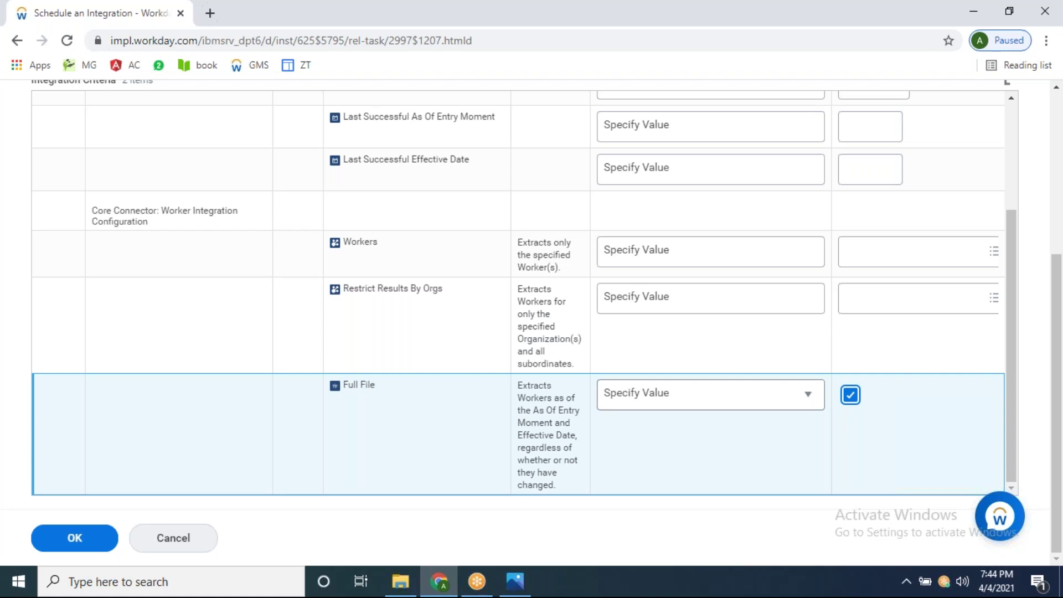
Step: Submit the integration and refresh the background process until its status reads Completed
left_click(63, 543)
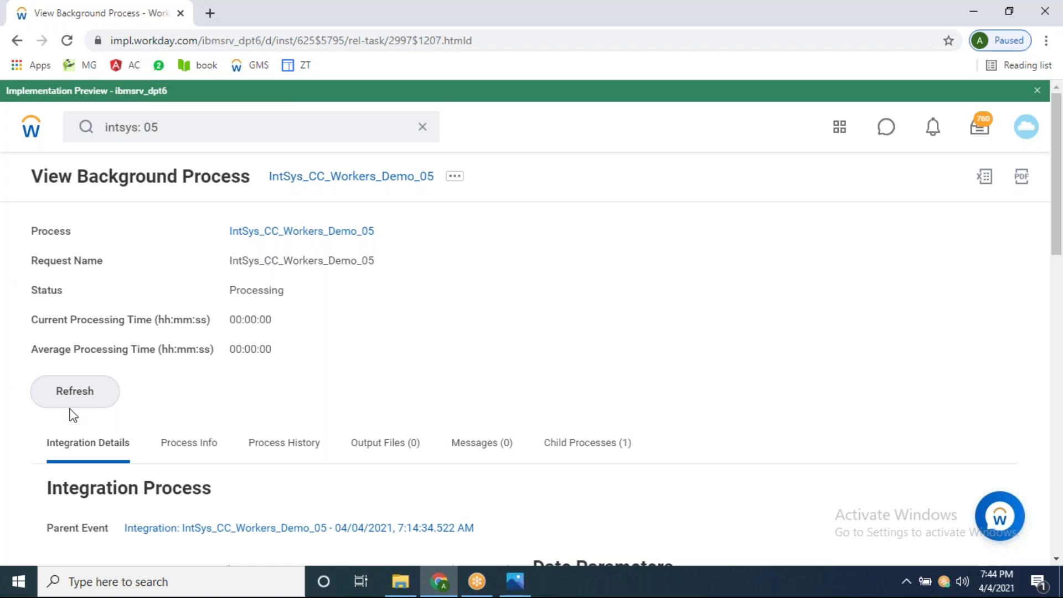
left_click(78, 395)
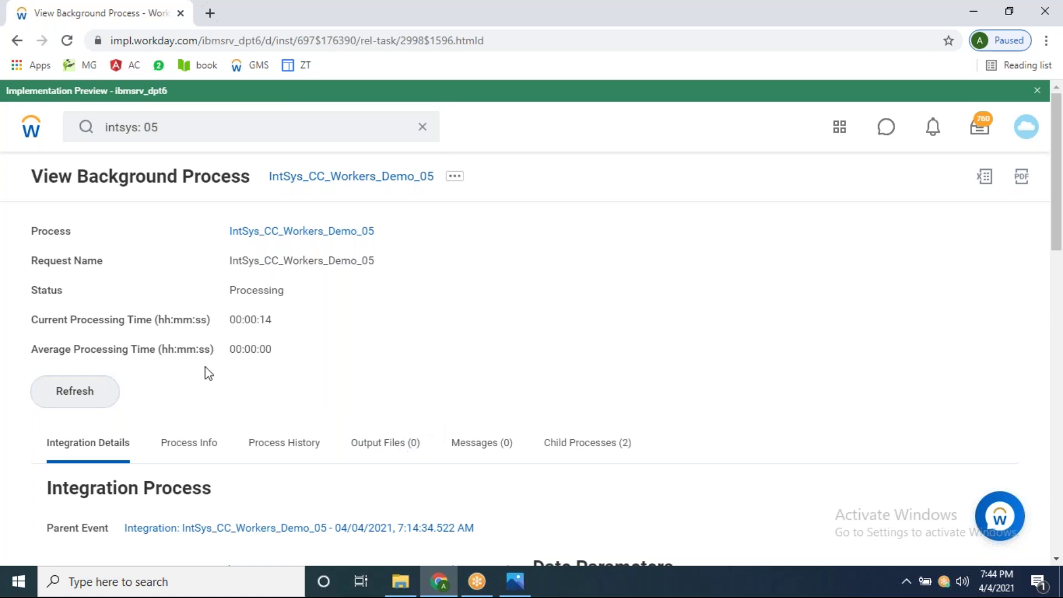
left_click(83, 403)
left_click(75, 389)
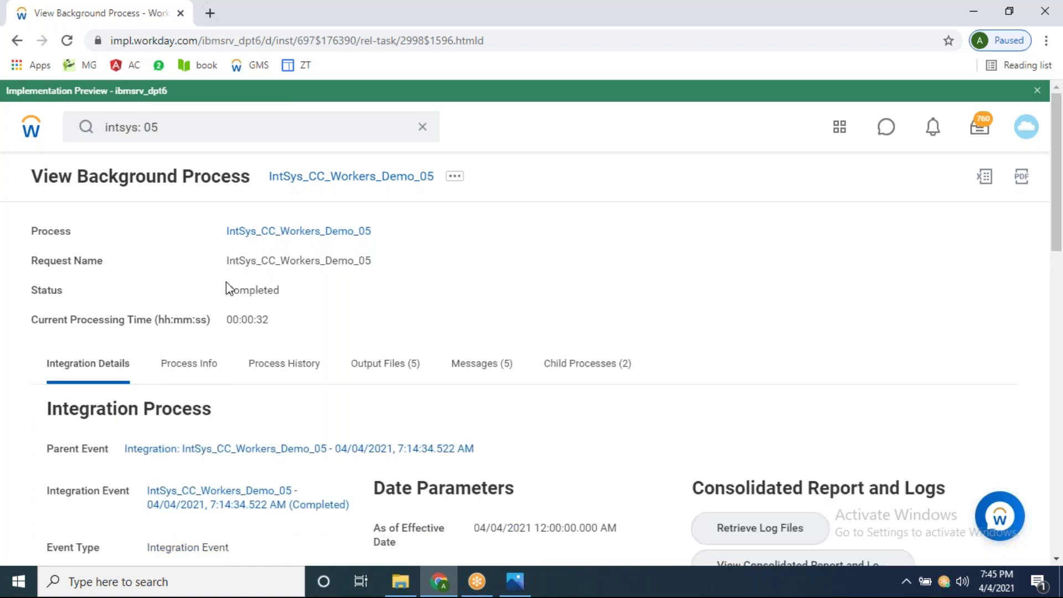
left_click_drag(227, 290, 281, 291)
Step: Download Output_File_1_2021-14-04 from the Output Files tab
left_click(400, 372)
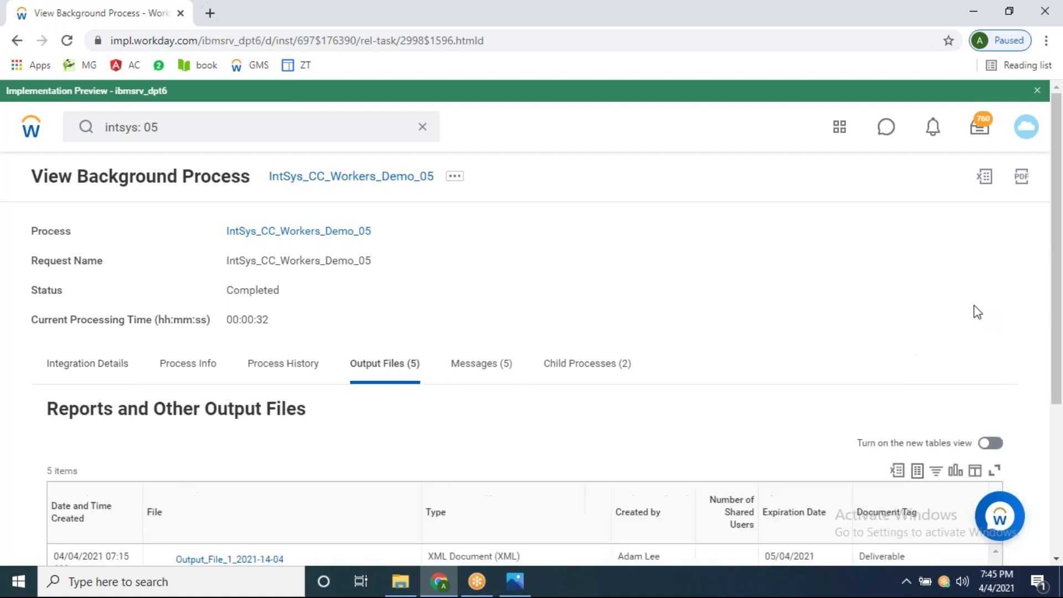
scroll(1061, 331, "down", 2)
scroll(1061, 331, "down", 2)
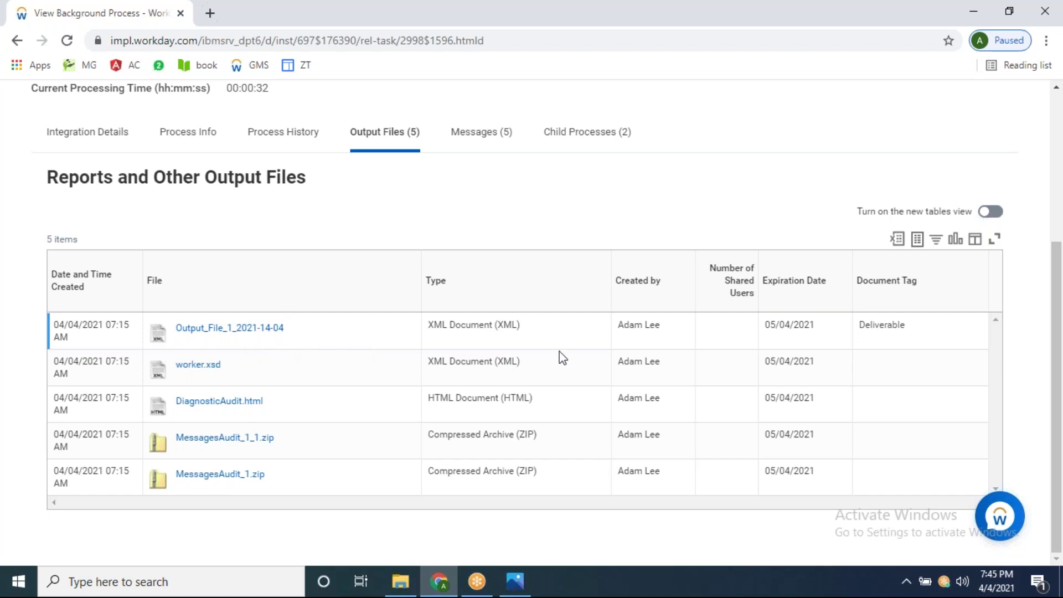
mouse_move(888, 337)
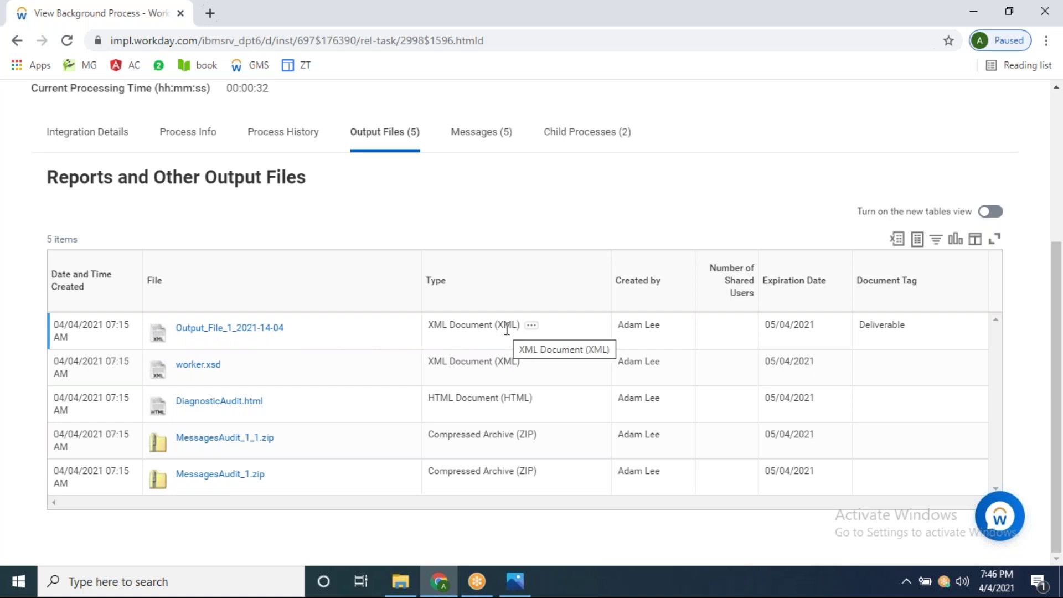
left_click(255, 330)
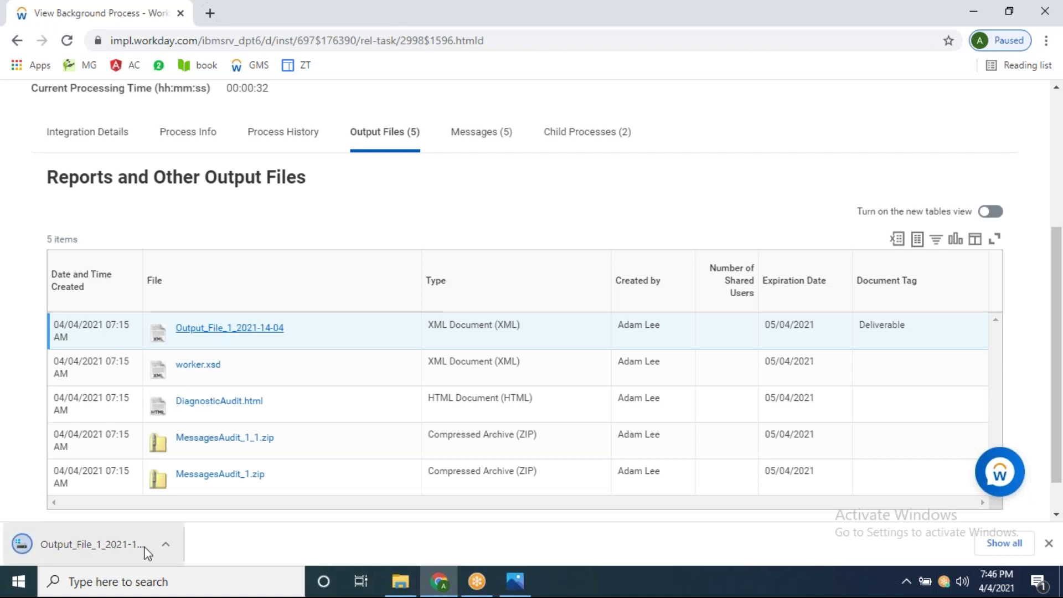
Step: Open Output_File_1_2021-14-04 from Downloads with Internet Explorer
left_click(150, 548)
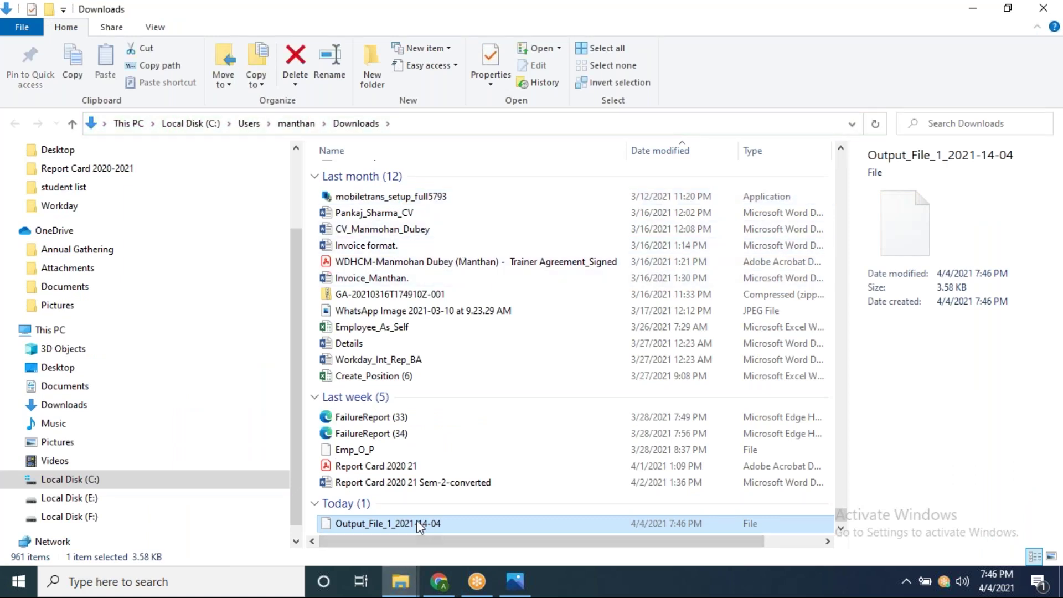
double_click(419, 524)
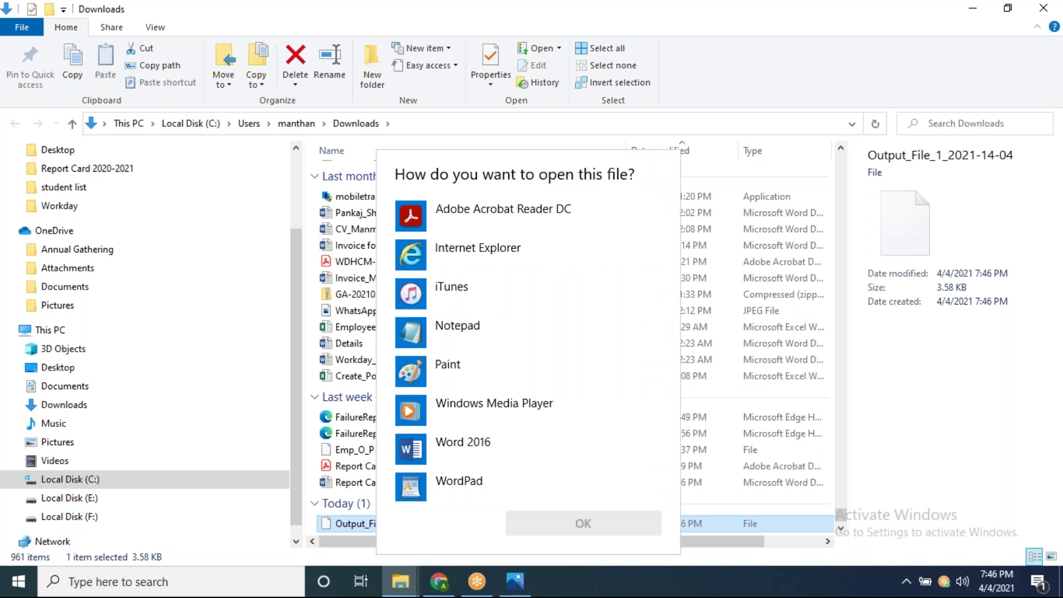
left_click(463, 251)
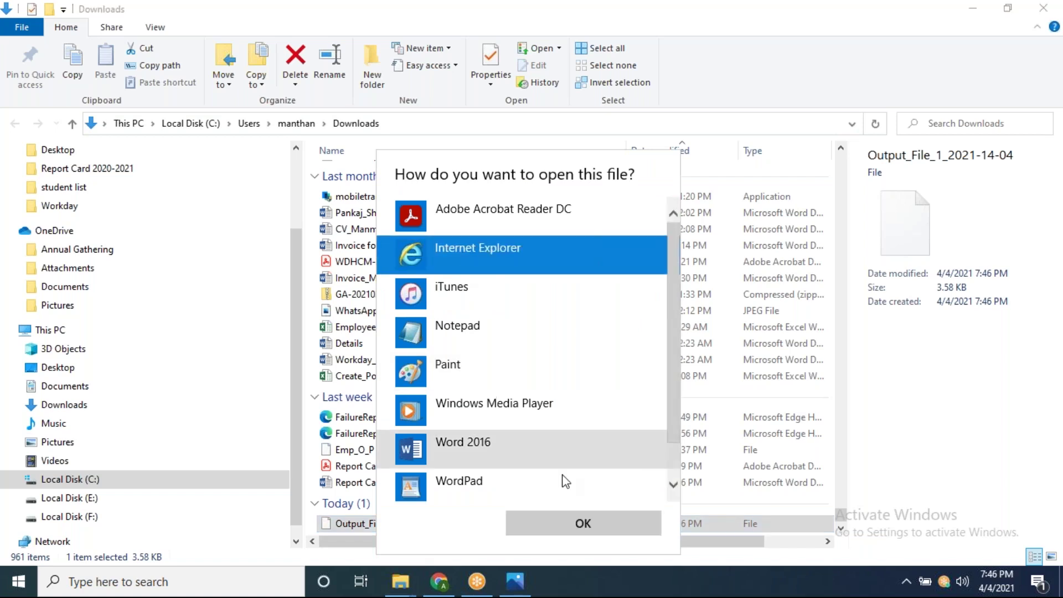
left_click(576, 528)
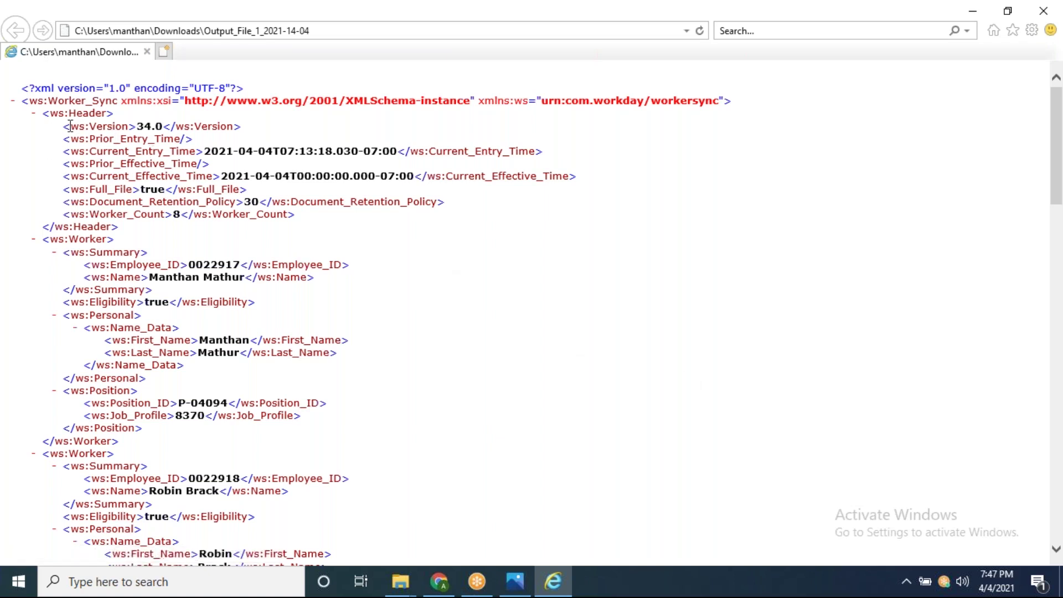
Step: Highlight the XML header's Version, Prior and Current_Entry_Time, the first employee ID, and Worker_Count 8
left_click_drag(63, 126, 234, 127)
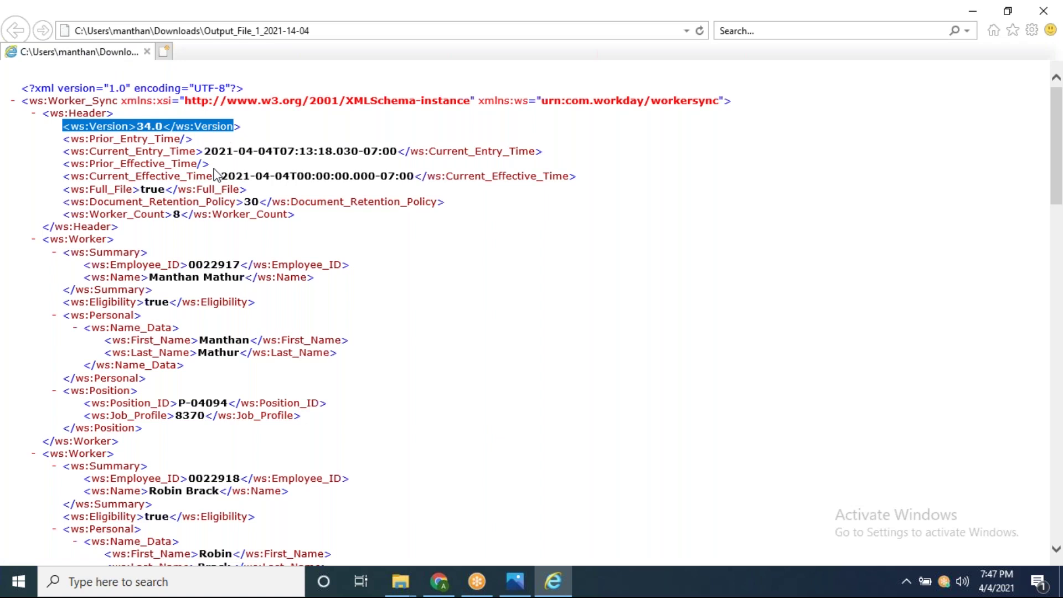
left_click_drag(71, 138, 161, 138)
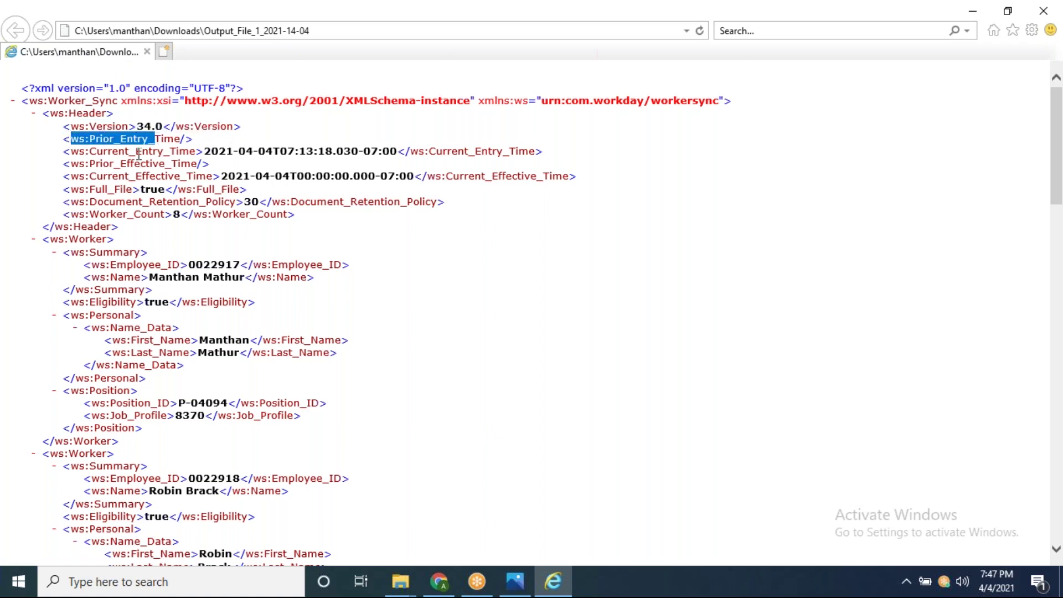
left_click(63, 152)
left_click_drag(63, 152, 410, 152)
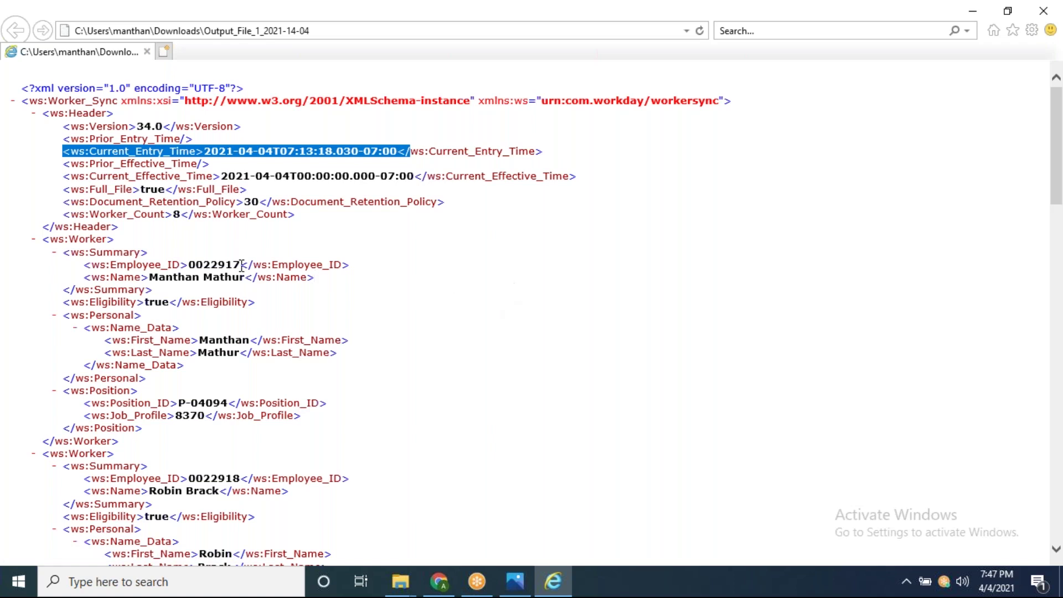
double_click(218, 266)
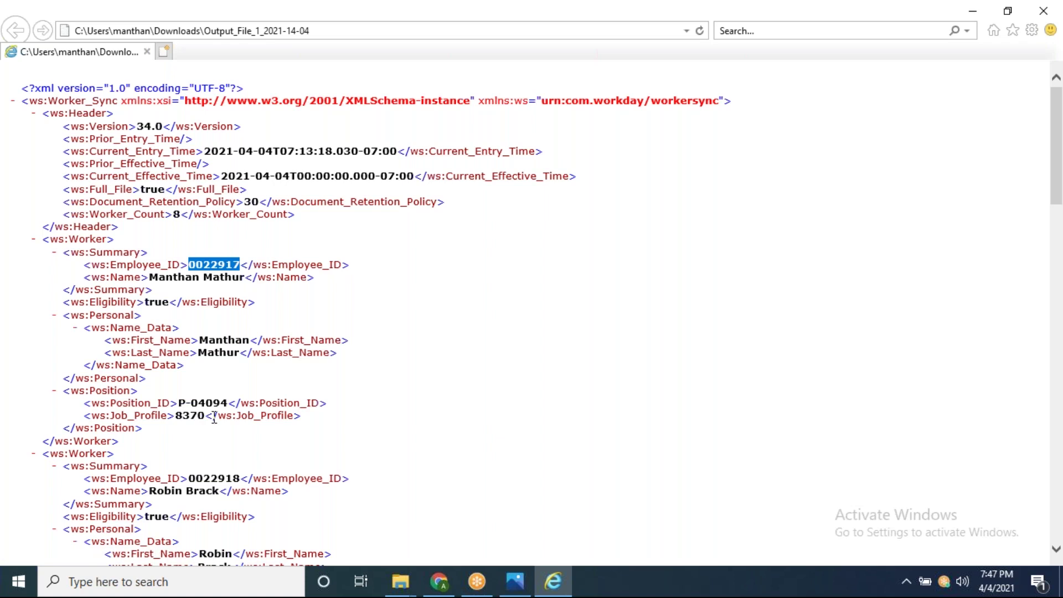
left_click_drag(171, 214, 181, 214)
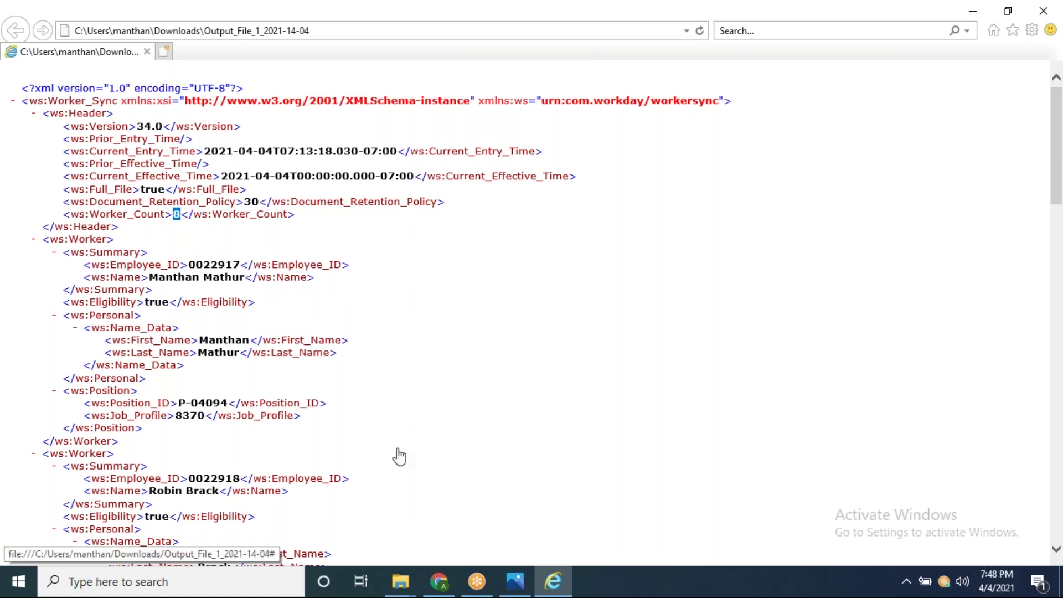
left_click_drag(204, 151, 354, 151)
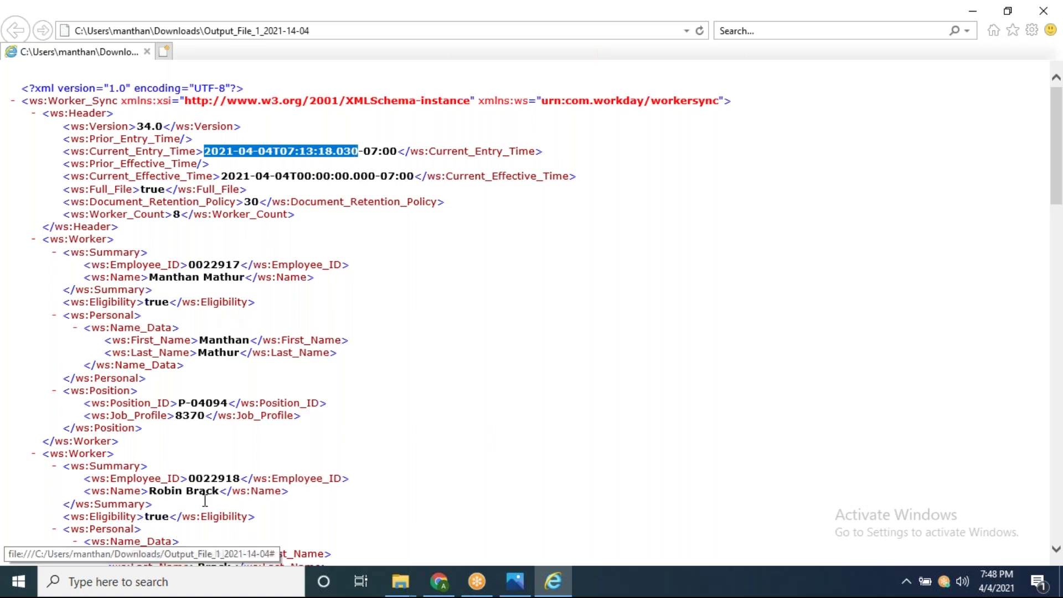
Step: Finish scrolling the output XML, then duplicate the View Background Process tab in Chrome
scroll(235, 415, "down", 1)
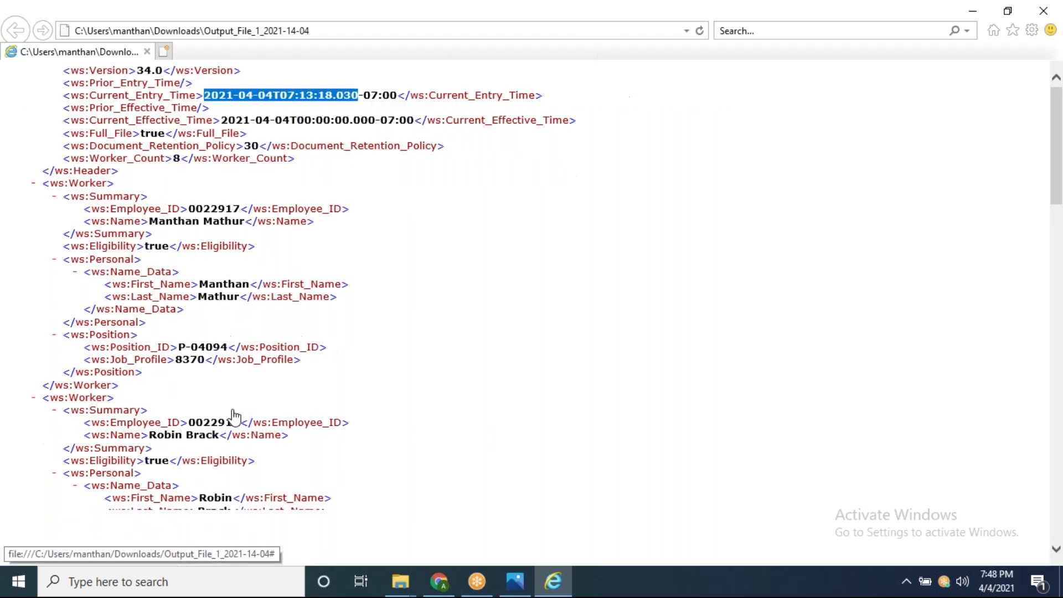
scroll(235, 415, "down", 2)
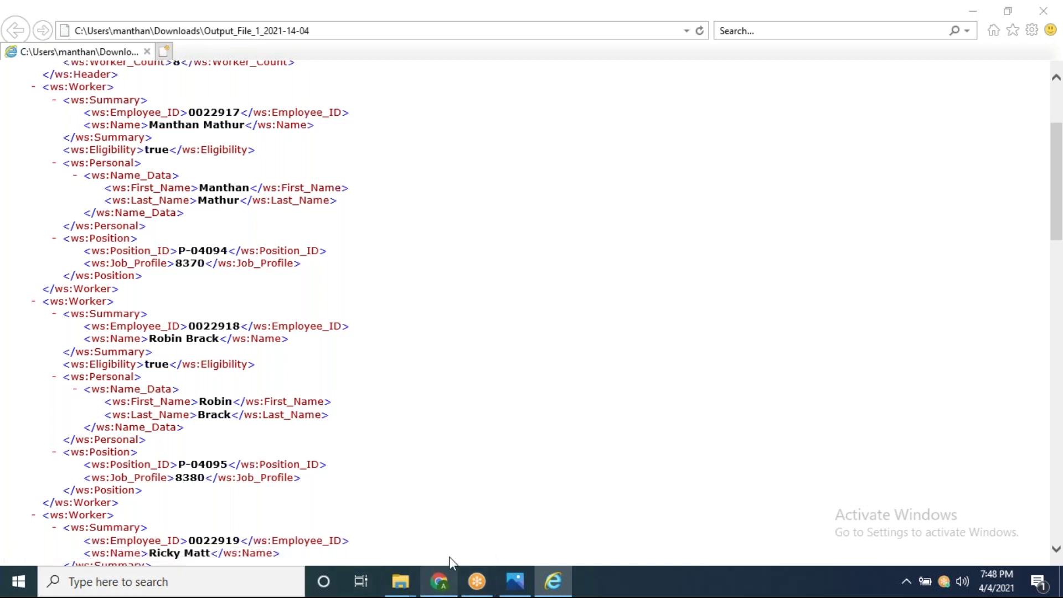
left_click(440, 581)
right_click(141, 12)
left_click(199, 121)
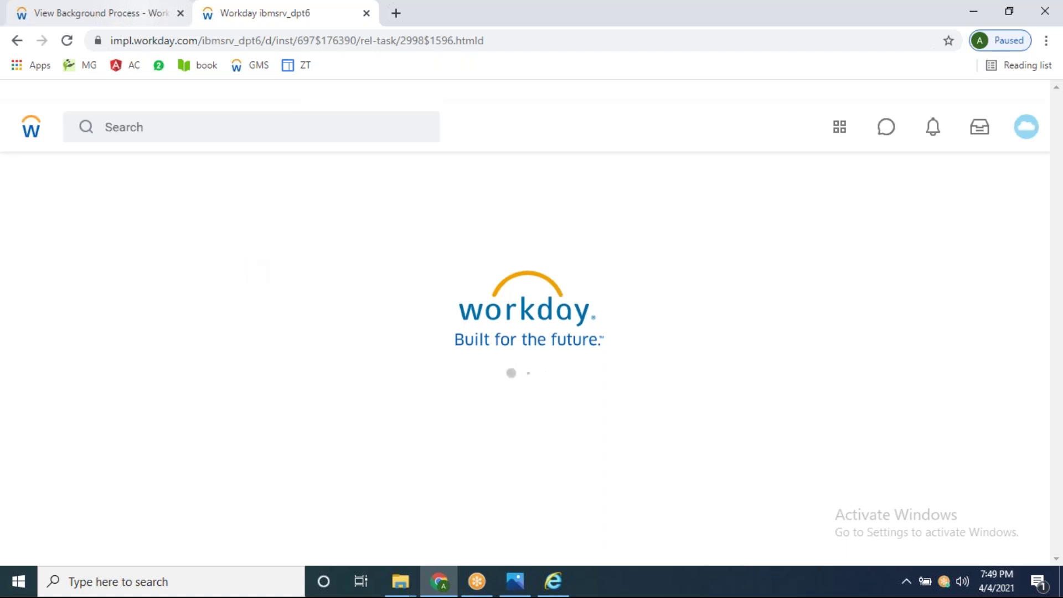
Step: Rerun the recent 'sup:' search and open the 05 supervisory organization
left_click(249, 127)
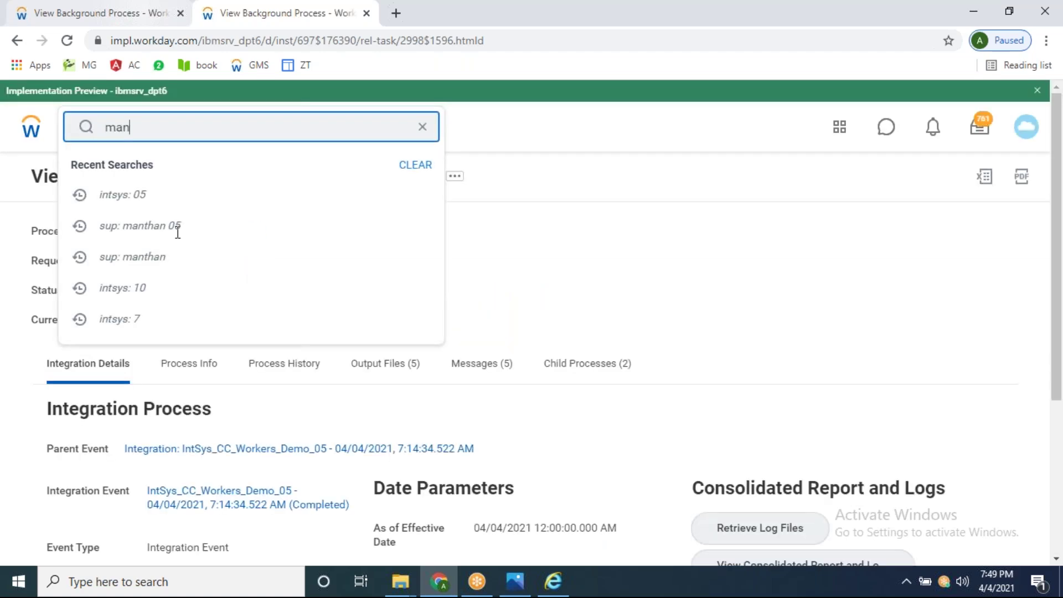
left_click(172, 224)
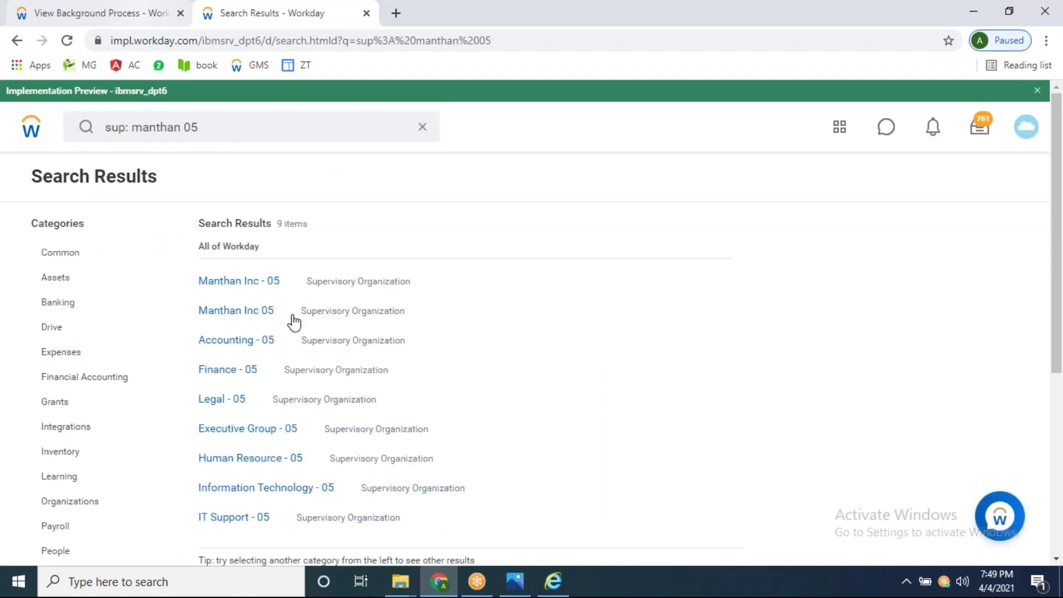
left_click(255, 286)
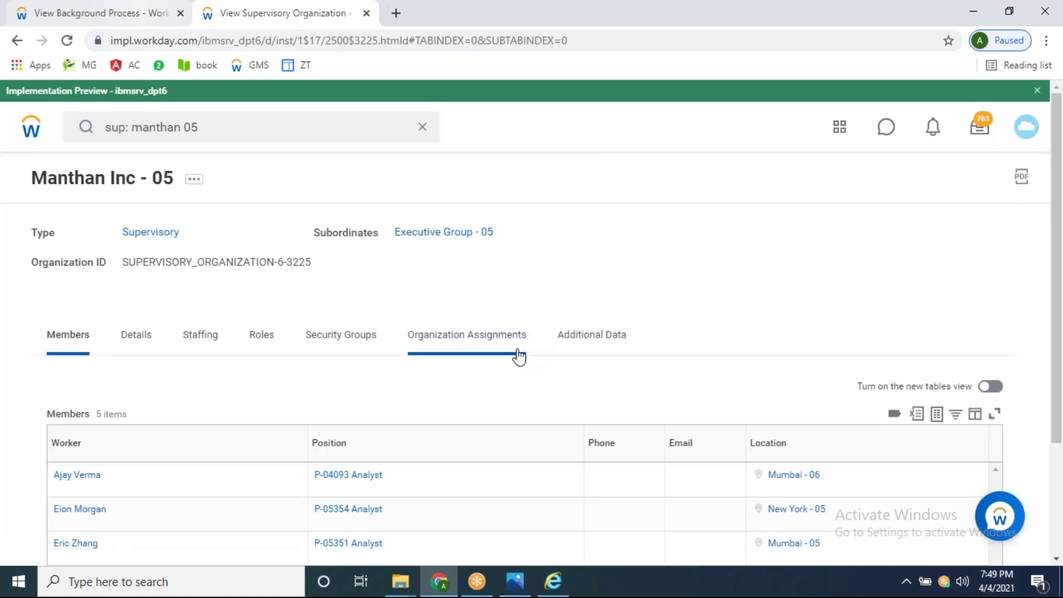
Step: Open Personal Data > Edit Personal Information for the worker in position P-04094
scroll(506, 361, "down", 3)
mouse_move(135, 432)
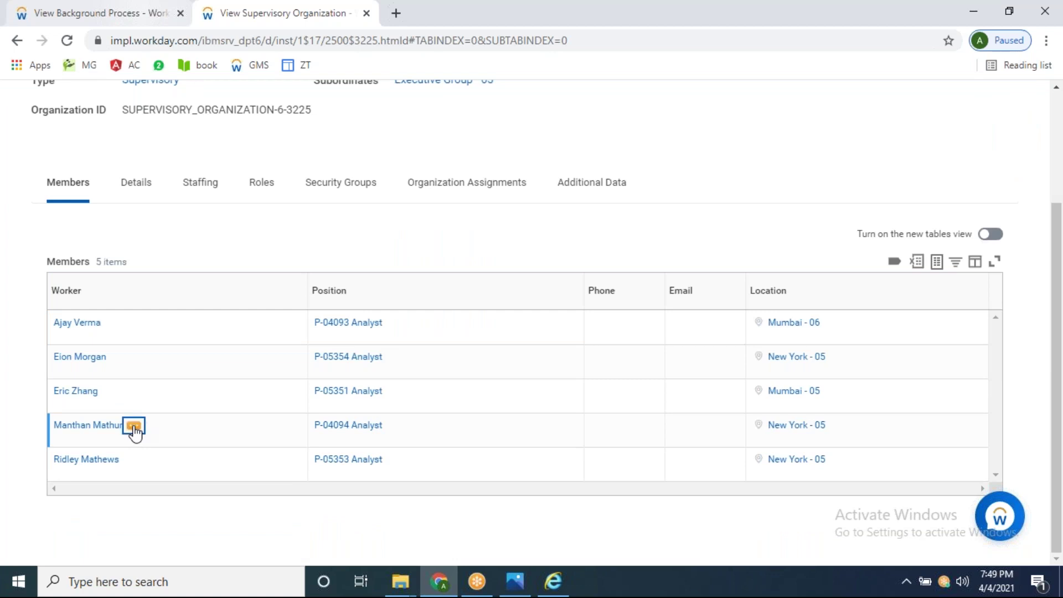
left_click(134, 426)
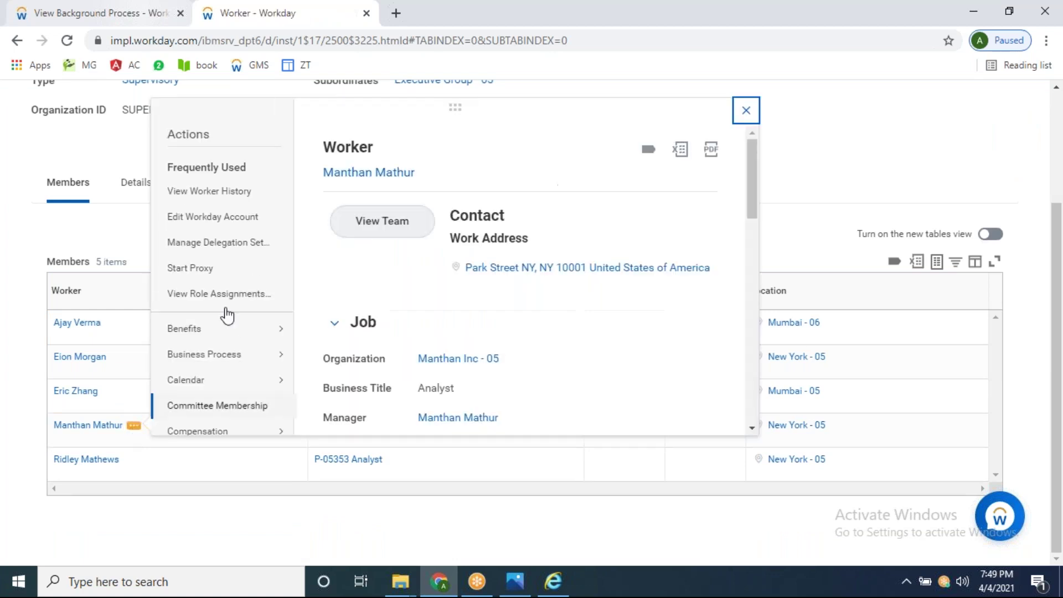
scroll(241, 269, "down", 3)
mouse_move(240, 315)
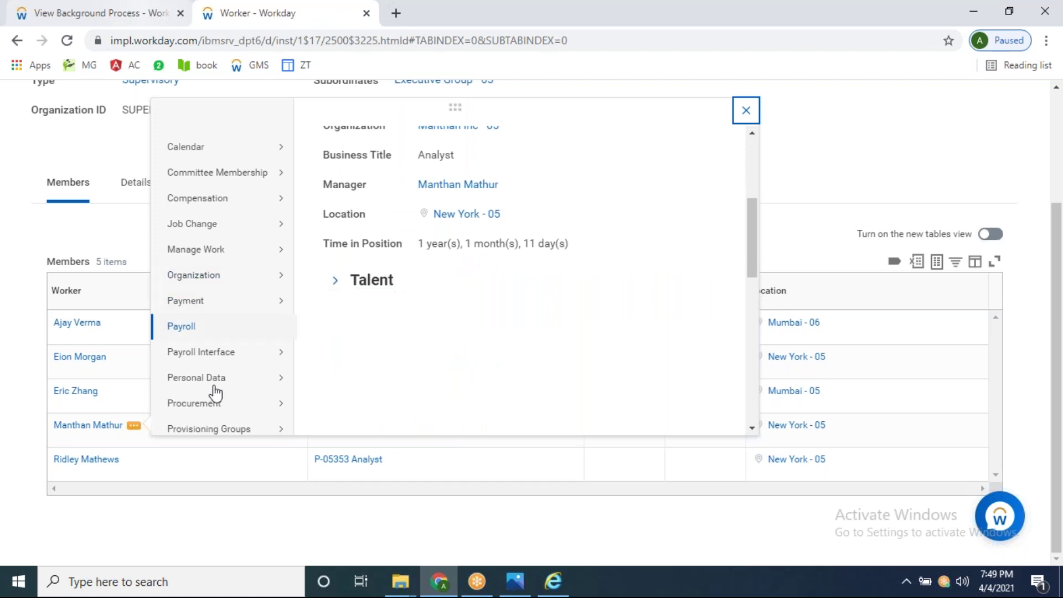
mouse_move(210, 379)
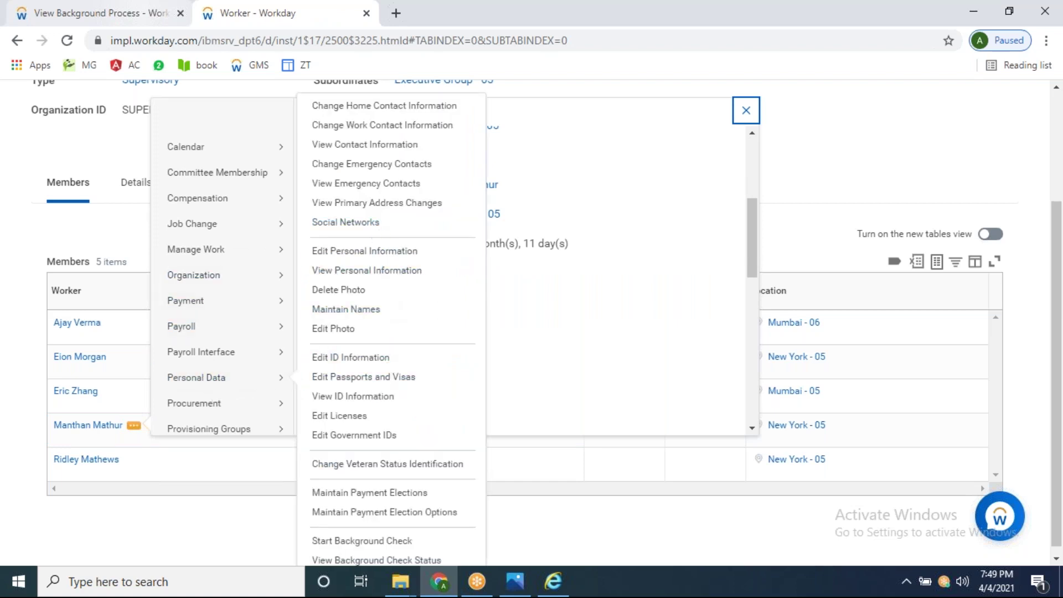
left_click(363, 251)
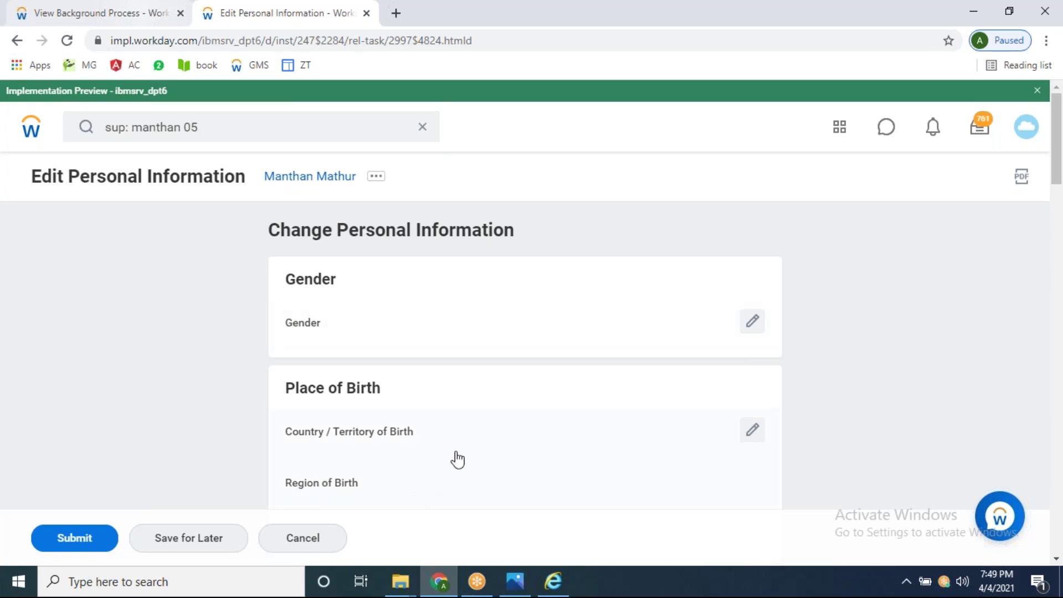
Step: Change the worker's gender to Male
left_click(752, 322)
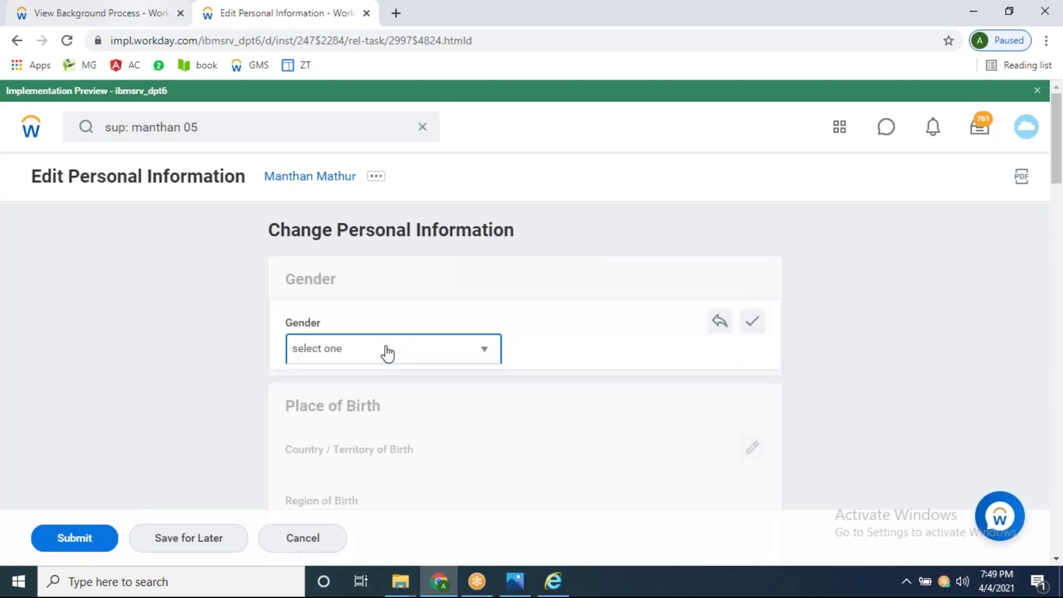
left_click(388, 353)
left_click(312, 427)
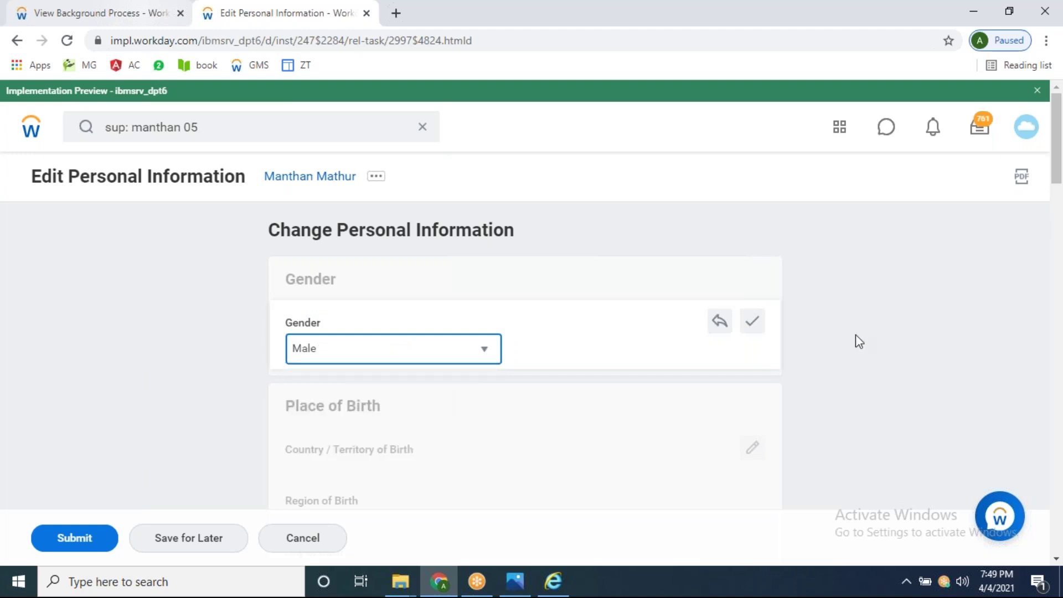
Step: Set marital status to Married (United States of America) and submit the change
scroll(865, 357, "down", 7)
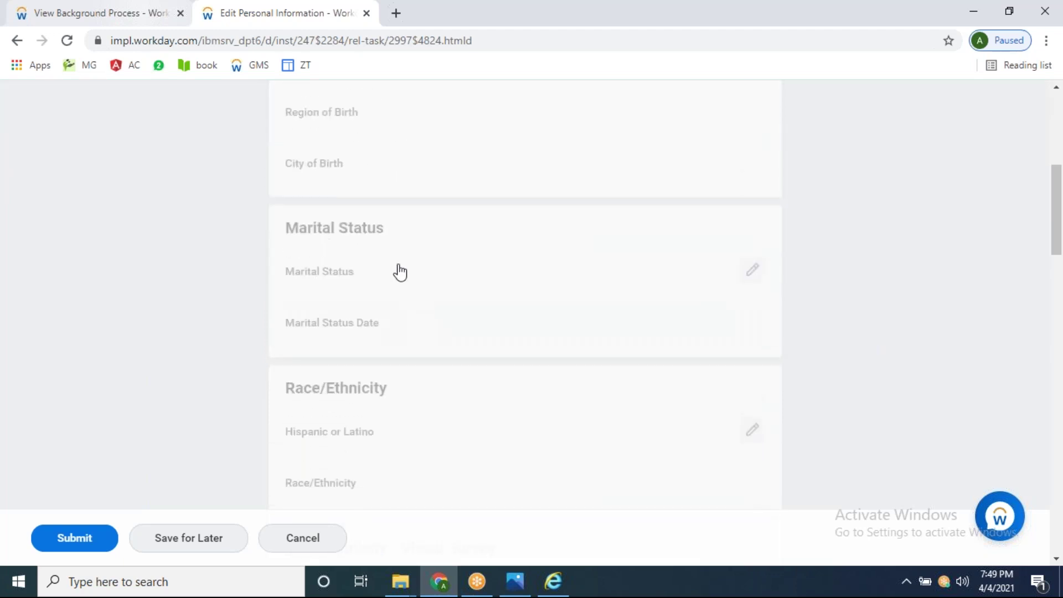
left_click(753, 270)
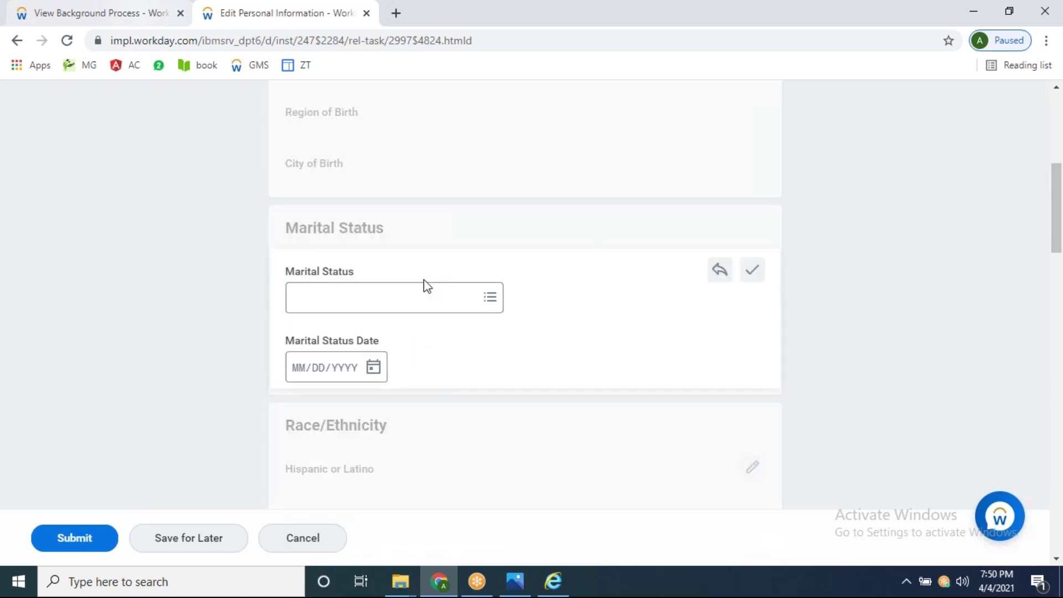
left_click(425, 301)
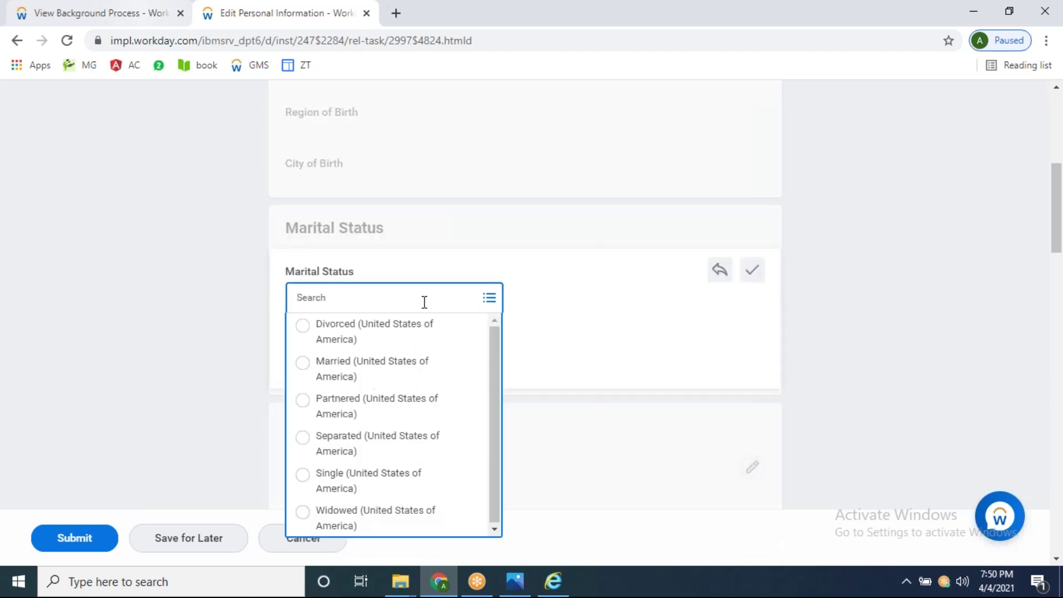
left_click(360, 363)
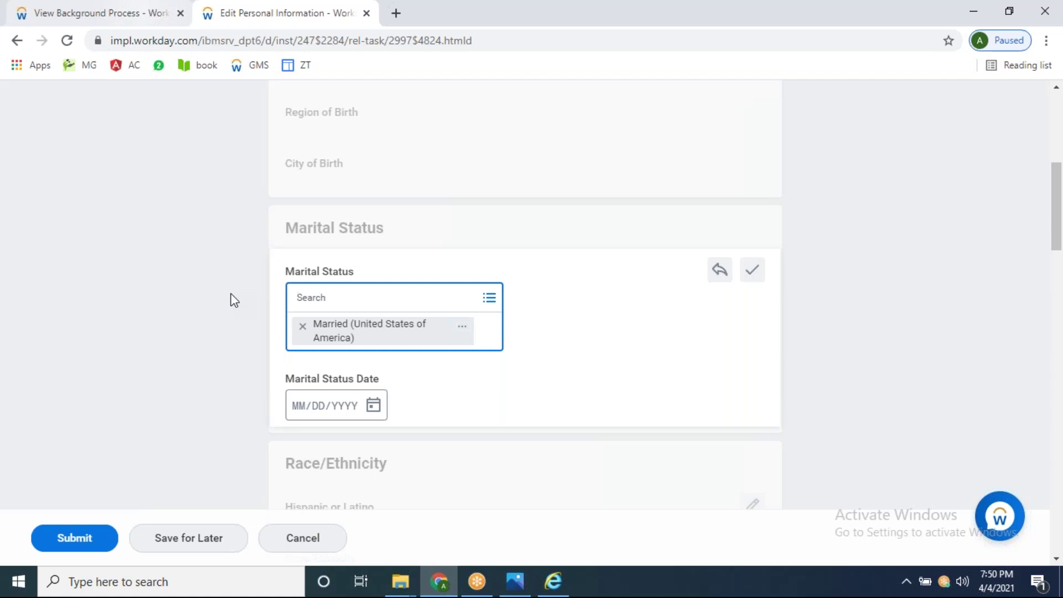
left_click(81, 540)
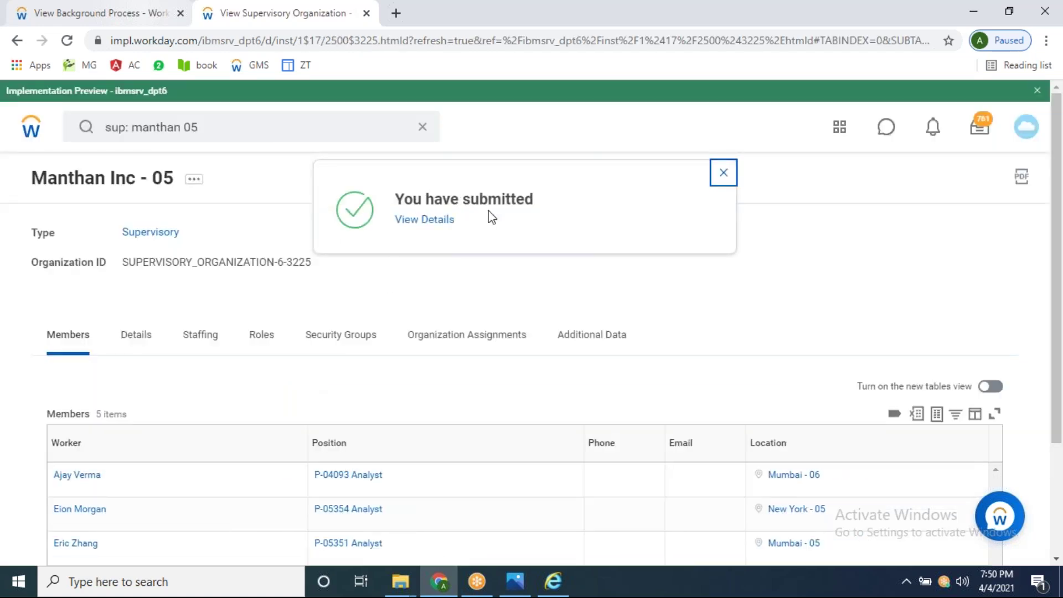
Step: Confirm the change shows Process Successfully Completed, then go back to the View Background Process tab
left_click(424, 220)
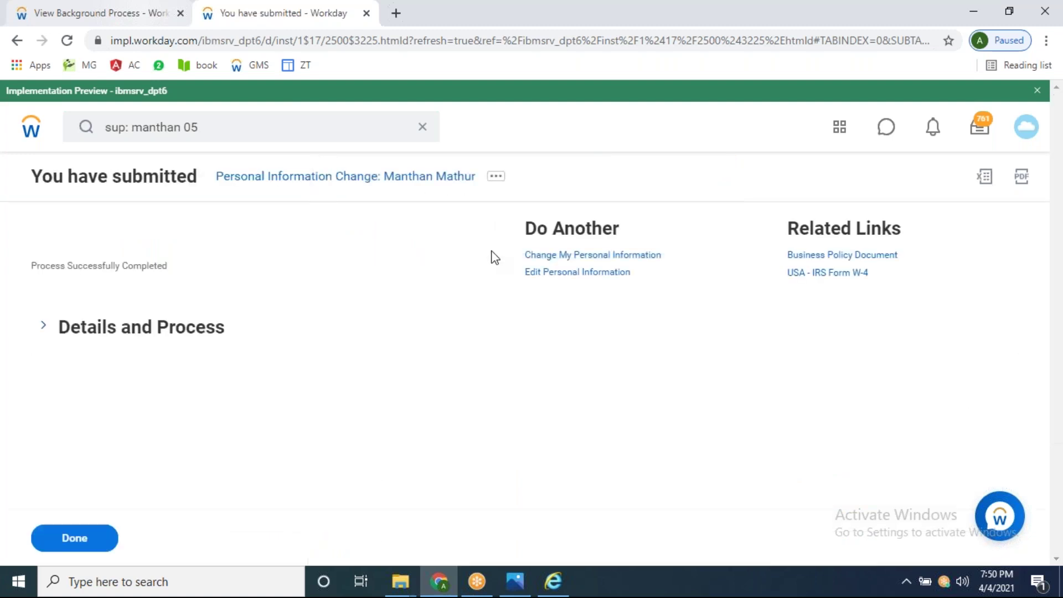
left_click_drag(32, 266, 220, 268)
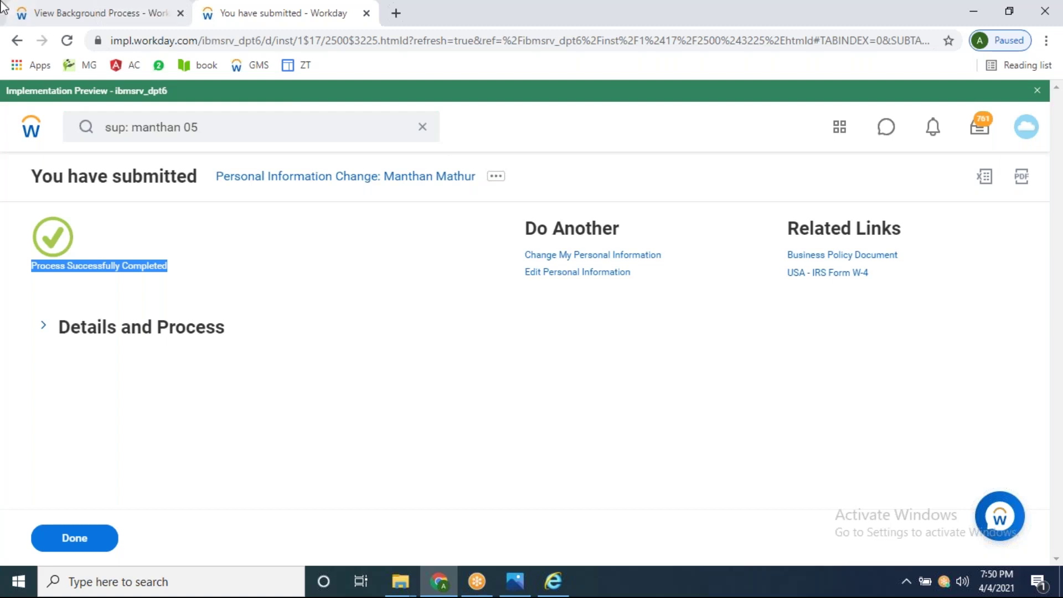
left_click(118, 11)
scroll(356, 379, "up", 5)
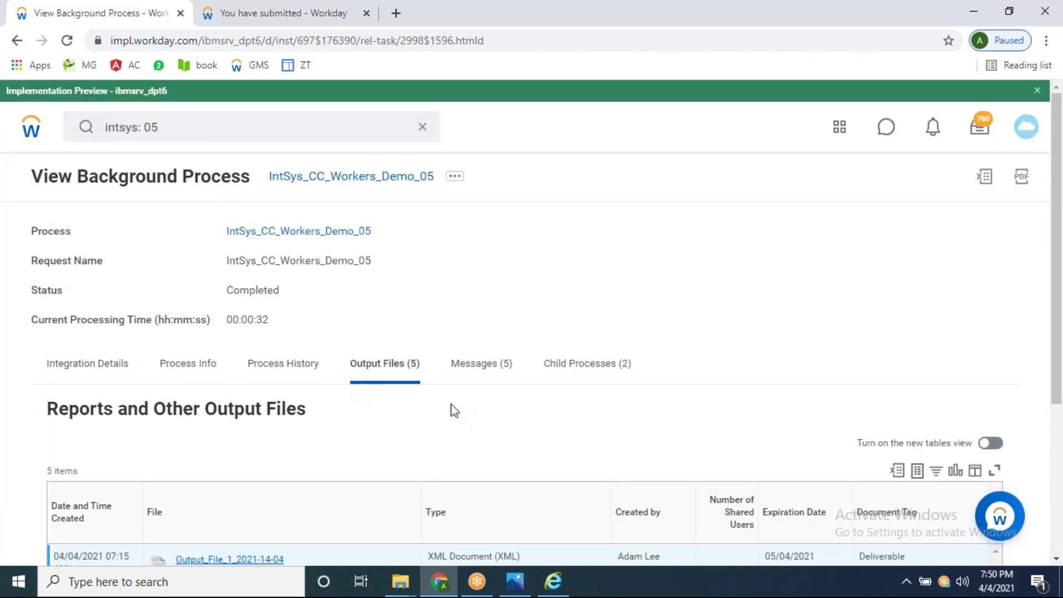
Step: Open Integration > Launch / Schedule for IntSys_CC_Workers_Demo_05 from the process's related actions
left_click(456, 179)
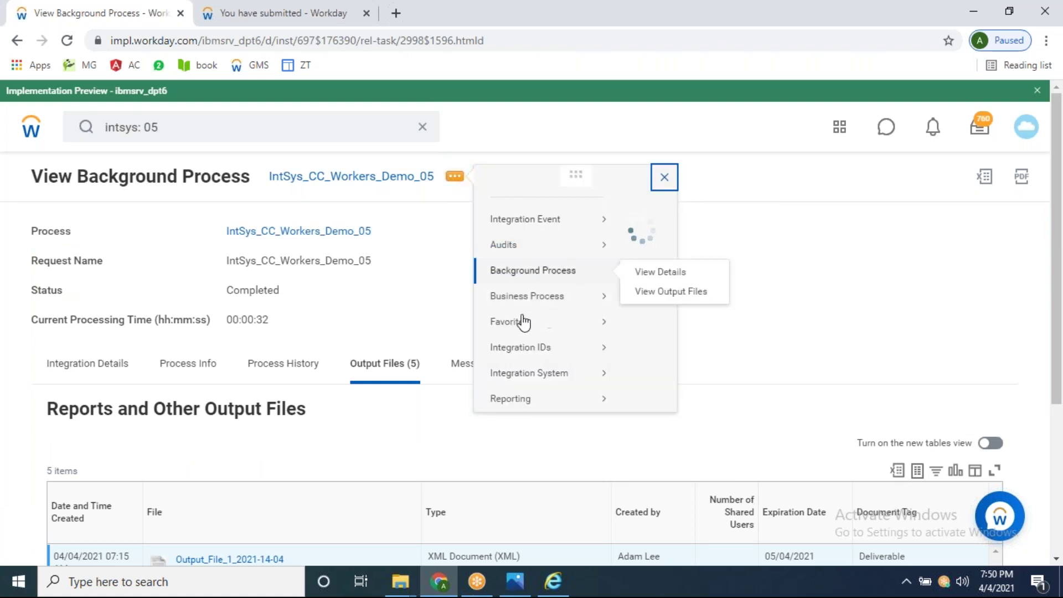
left_click(382, 232)
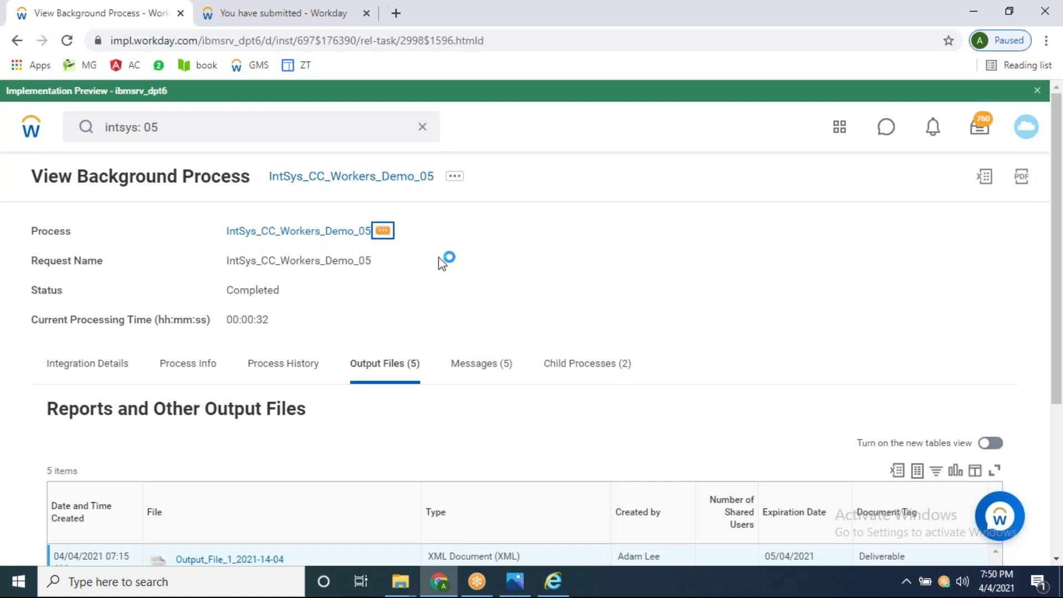
mouse_move(482, 379)
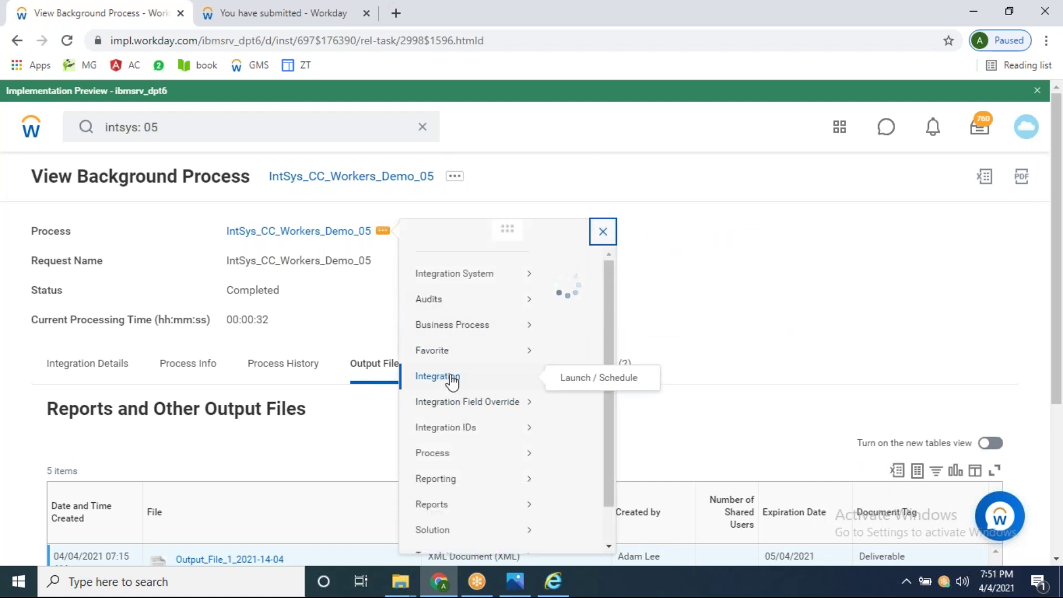
left_click(596, 378)
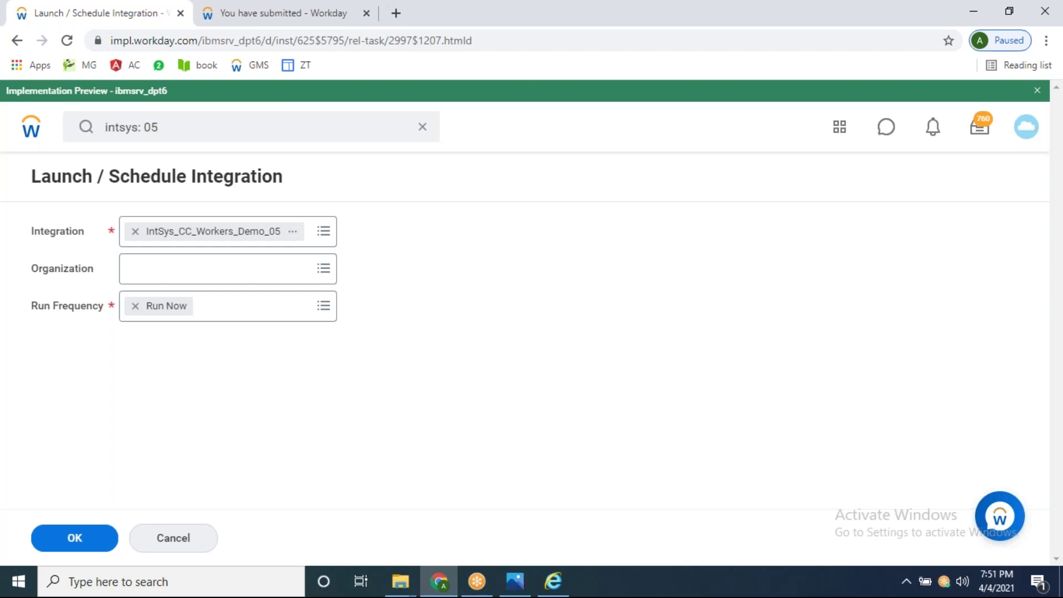
Step: Proceed with Run Now and fill the date parameters, Last Successful As Of Entry Moment 04/04/2021 07:13:18 AM
left_click(93, 546)
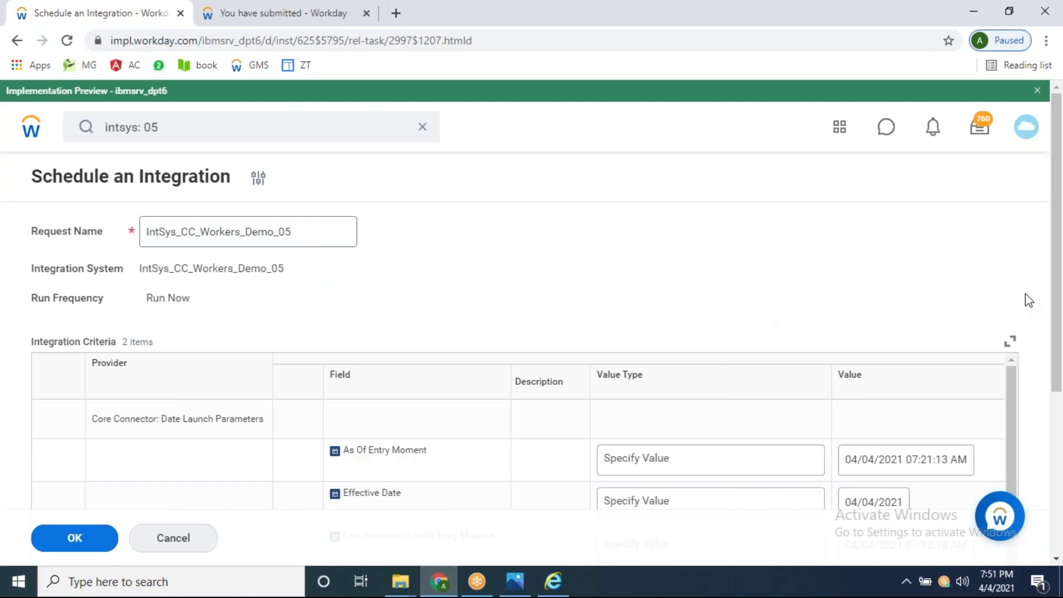
scroll(1061, 244, "down", 1)
scroll(1061, 260, "down", 3)
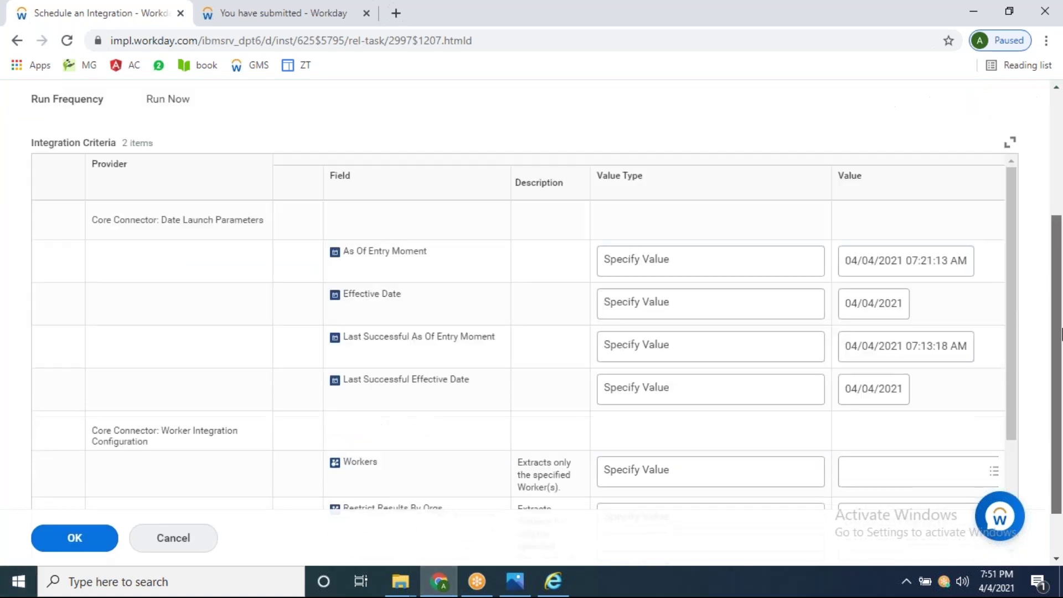
scroll(1058, 269, "up", 2)
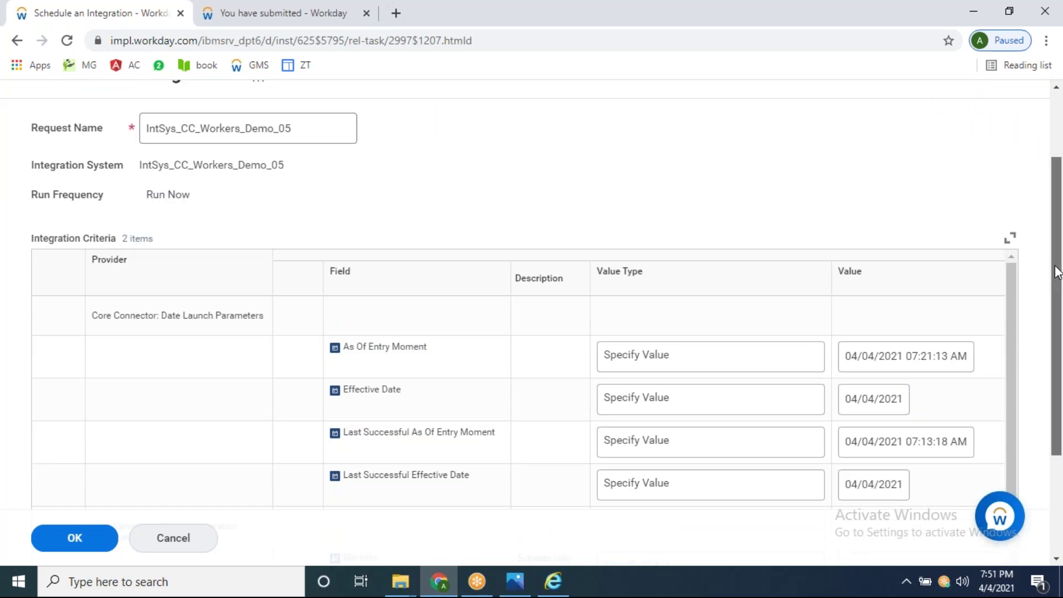
scroll(902, 281, "down", 3)
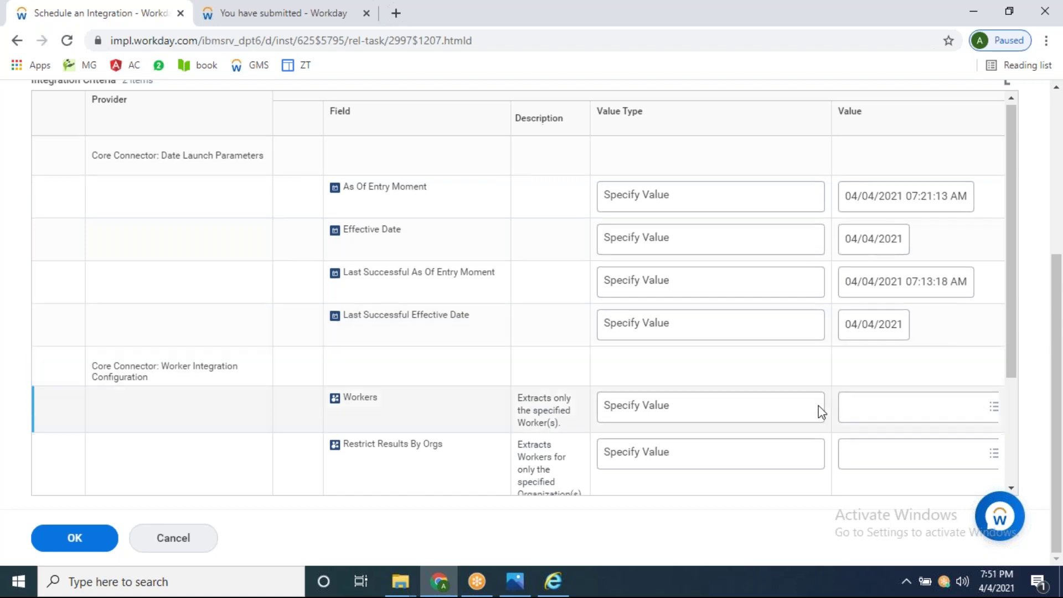
scroll(641, 408, "down", 3)
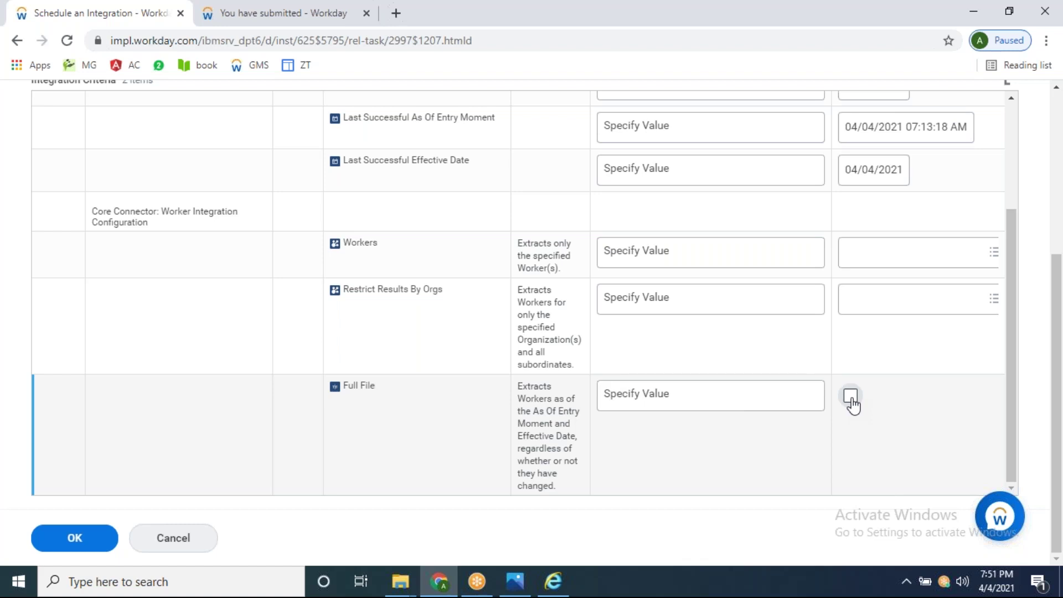
scroll(689, 400, "up", 3)
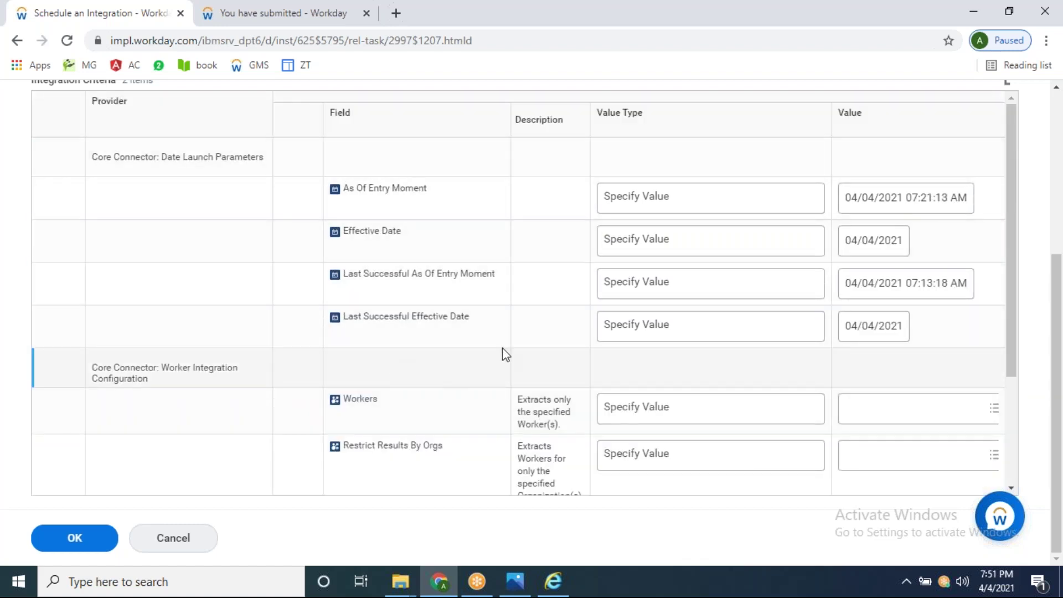
mouse_move(410, 235)
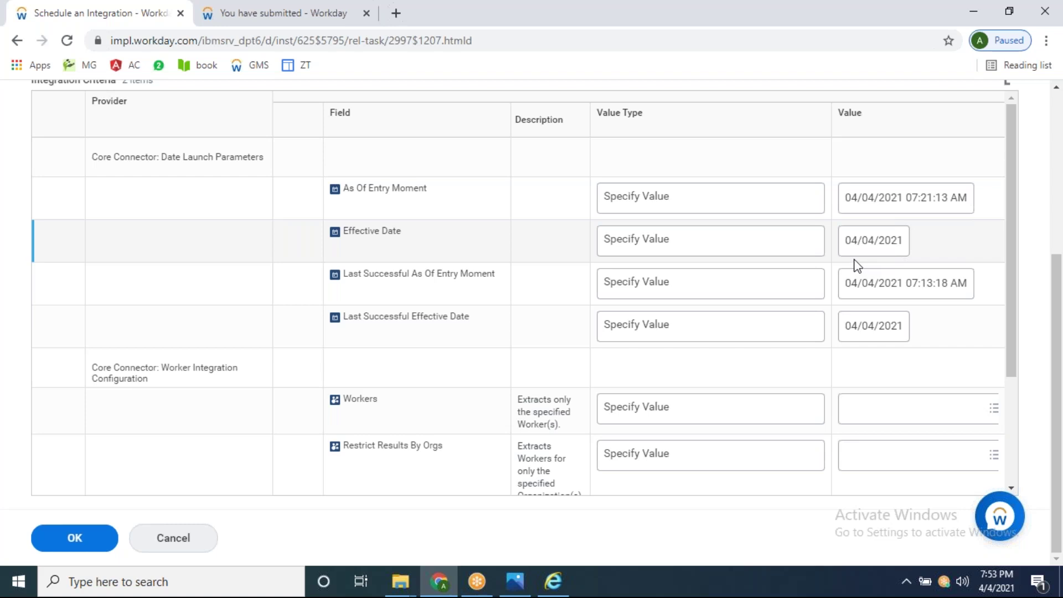
Step: Submit the integration run and refresh until it shows Completed with 6 output files
left_click(79, 544)
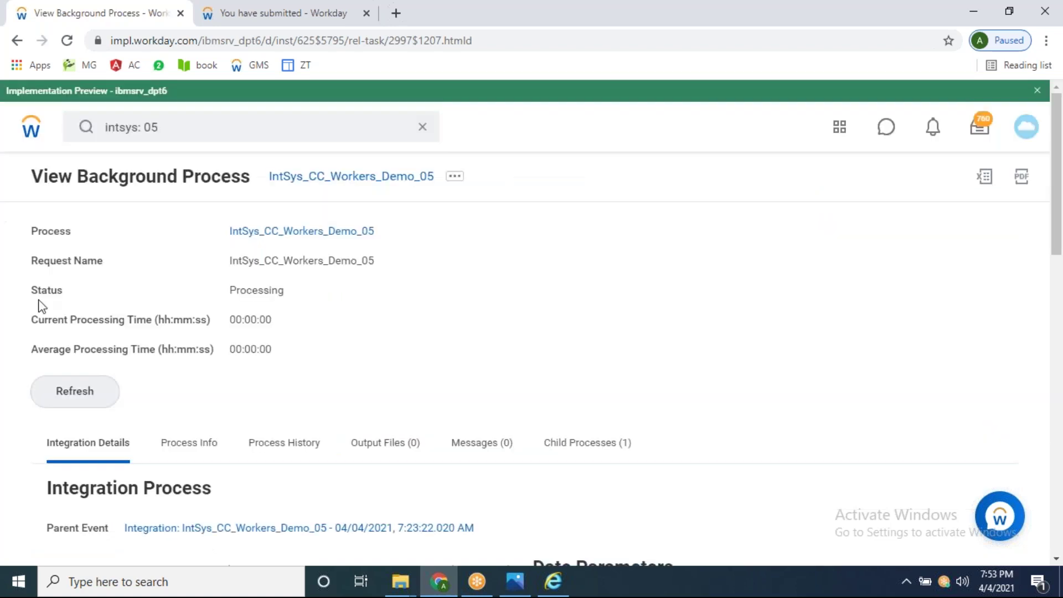
left_click(72, 394)
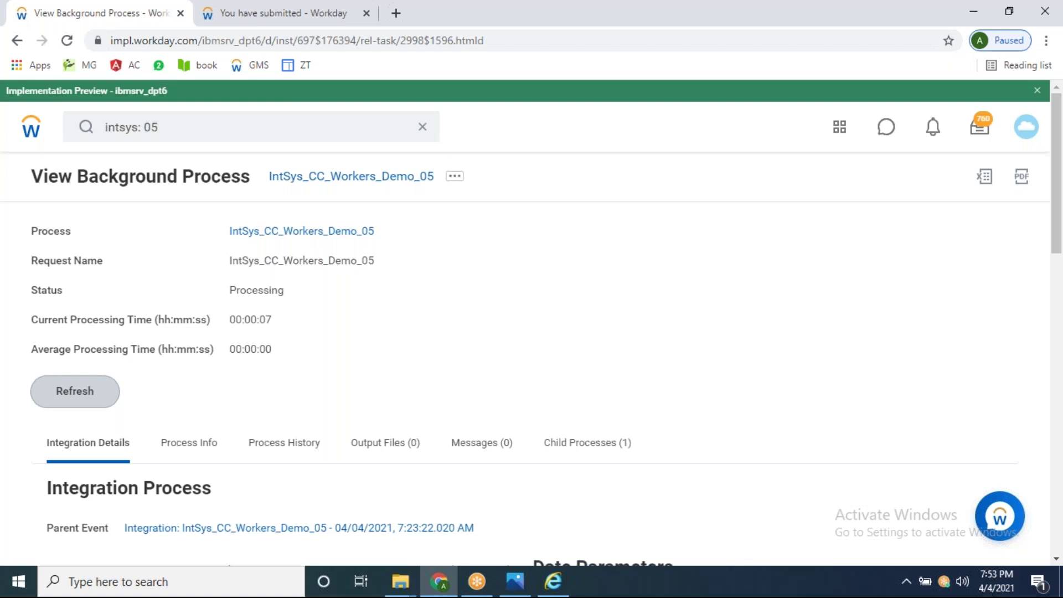
left_click(91, 392)
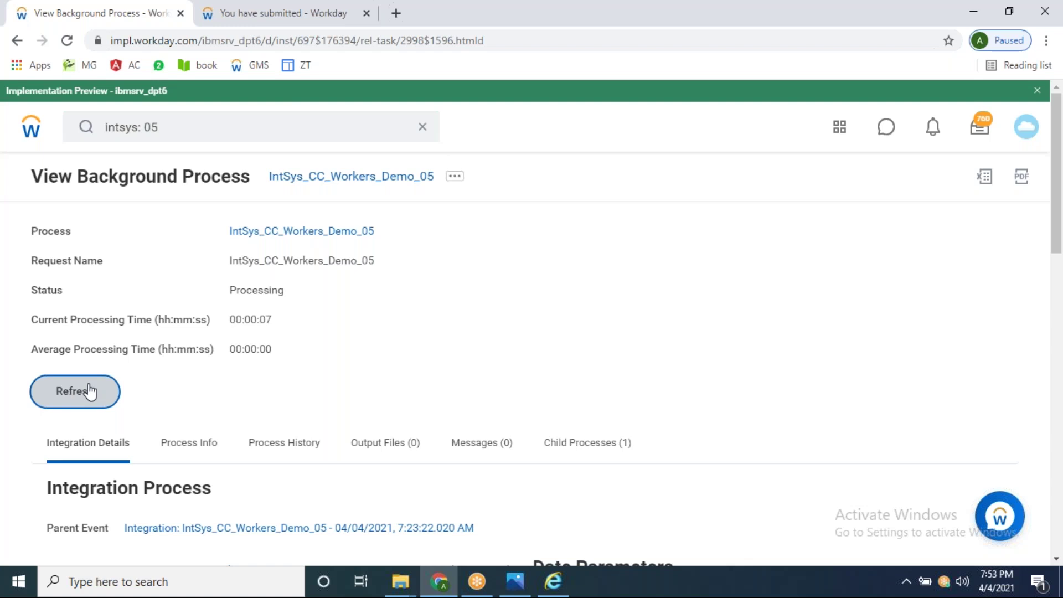
left_click(90, 391)
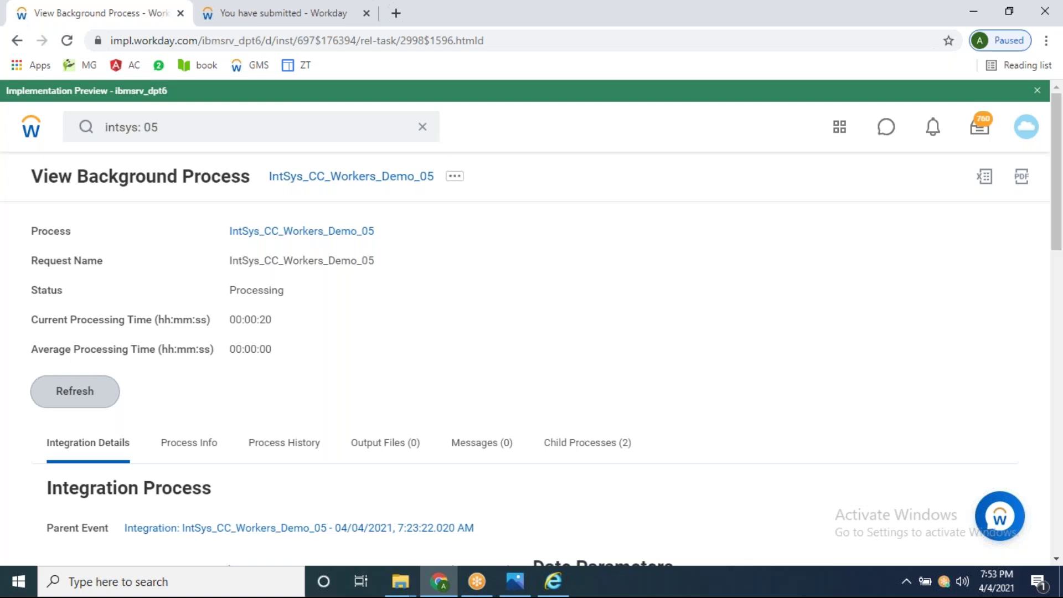
left_click(82, 400)
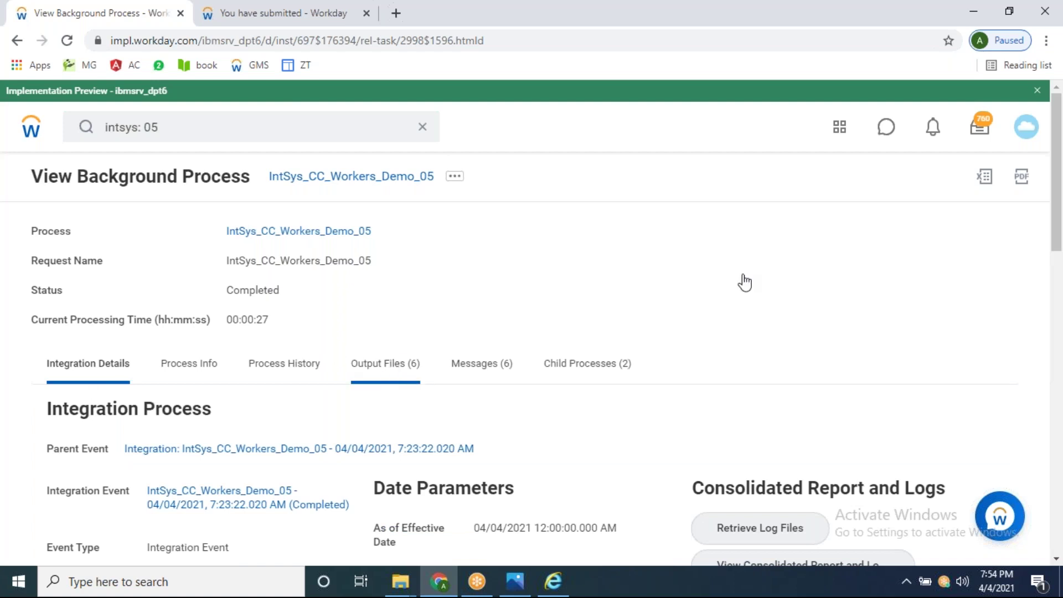
Step: Download Output_File_2_2021-23-04 (1.13 KB) from Output Files and show it in the Downloads folder
left_click(401, 365)
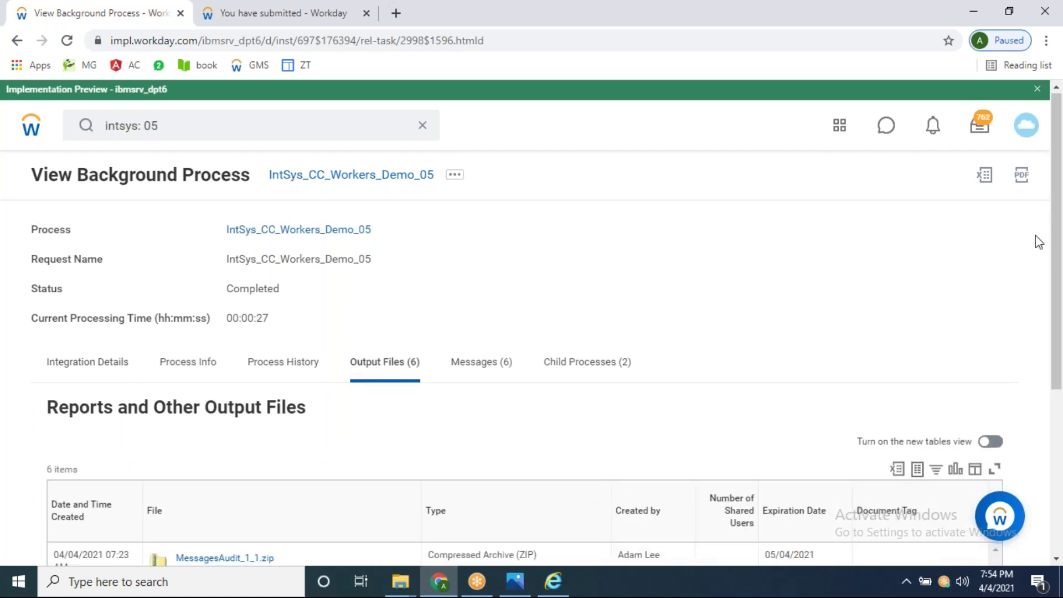
scroll(1035, 238, "down", 5)
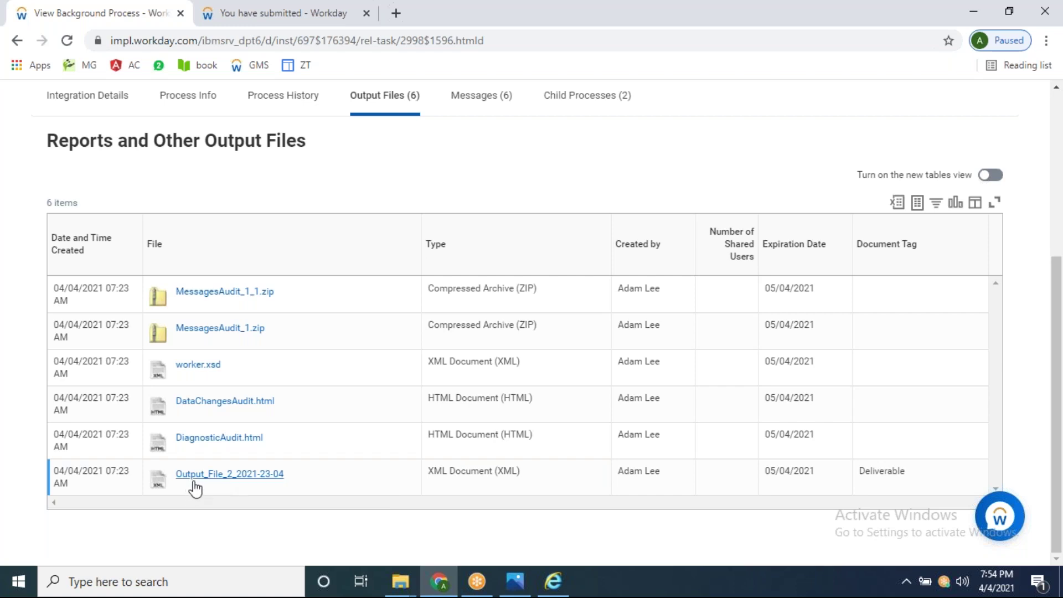
left_click(232, 486)
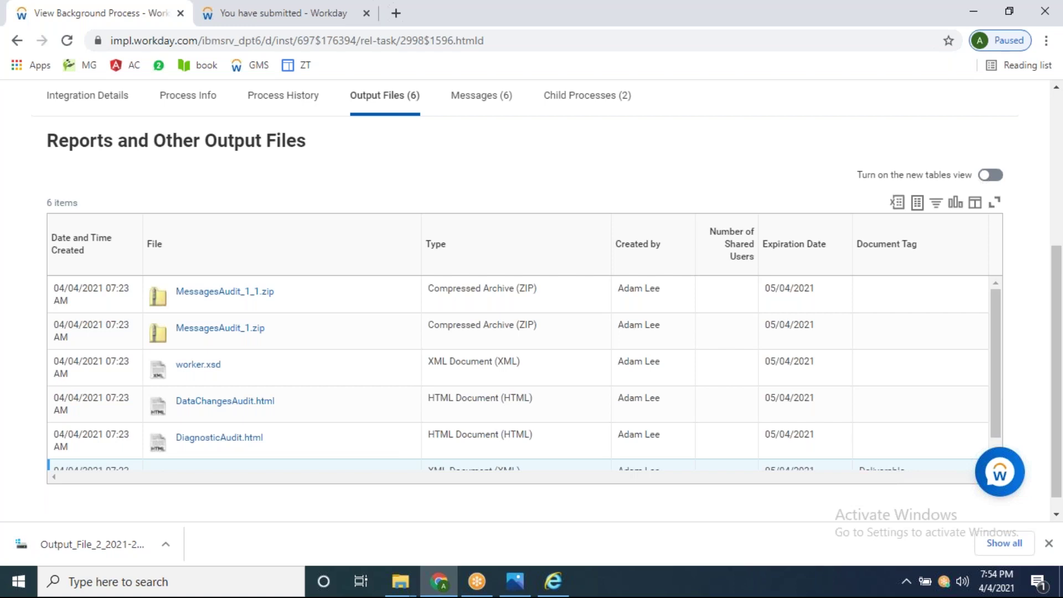
left_click(127, 545)
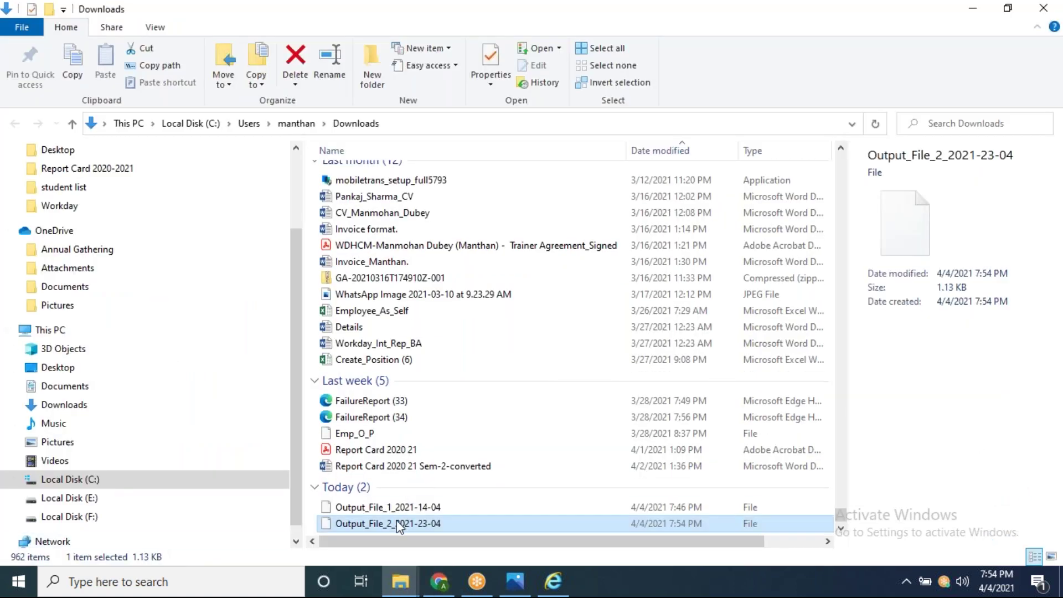
Step: Open Output_File_2_2021-23-04 with Internet Explorer to view its XML
right_click(396, 524)
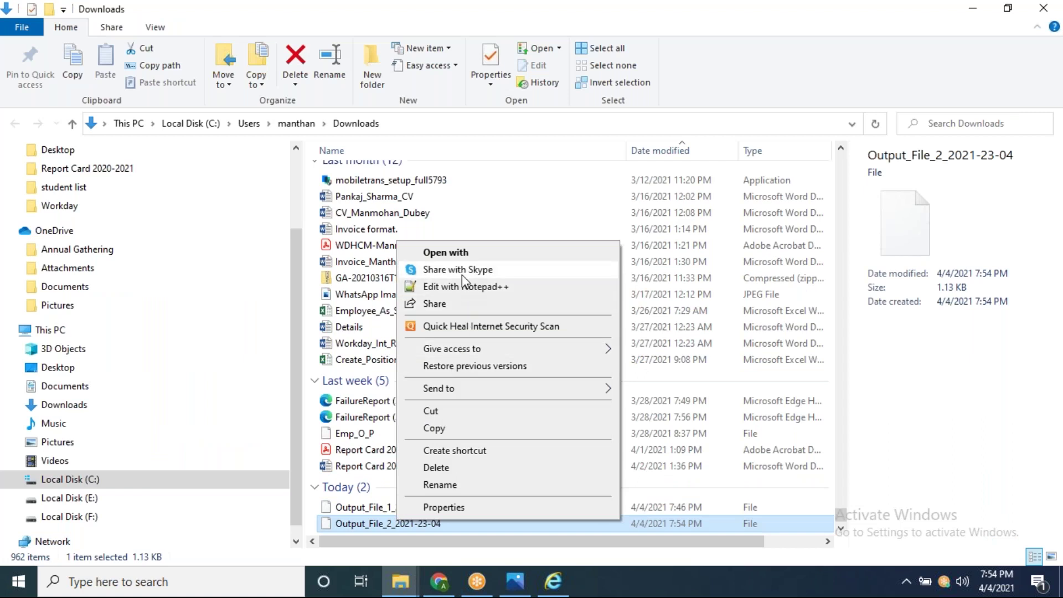
left_click(390, 524)
double_click(391, 523)
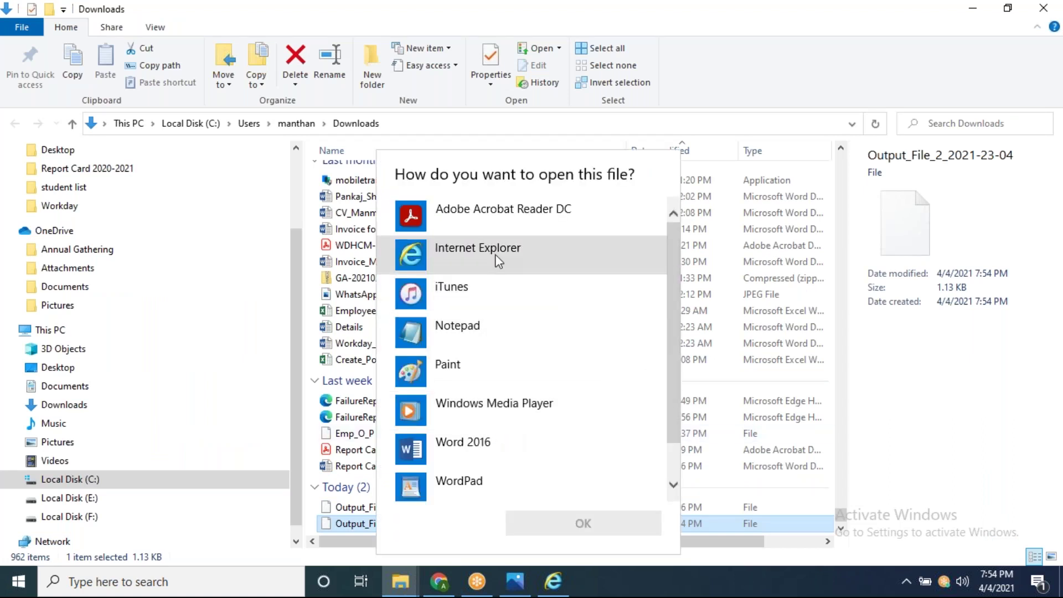
left_click(495, 254)
left_click(591, 518)
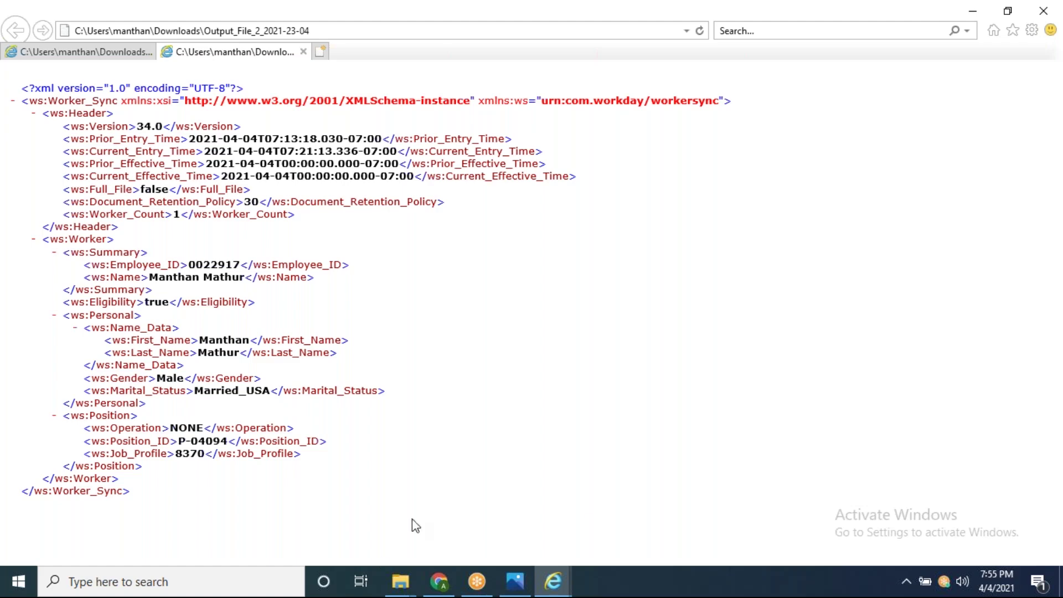
Step: Compare Prior_Entry_Time and Worker_Count between Output_File_1 and Output_File_2, marking the eligible worker's employee ID
left_click(108, 54)
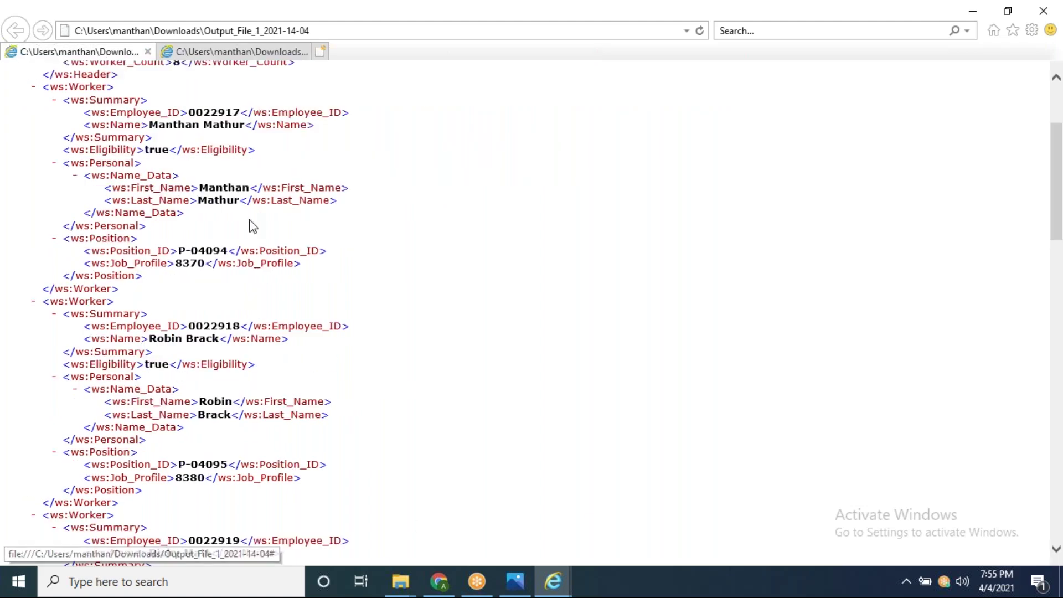
scroll(313, 273, "up", 2)
left_click_drag(204, 75, 357, 75)
scroll(166, 209, "up", 2)
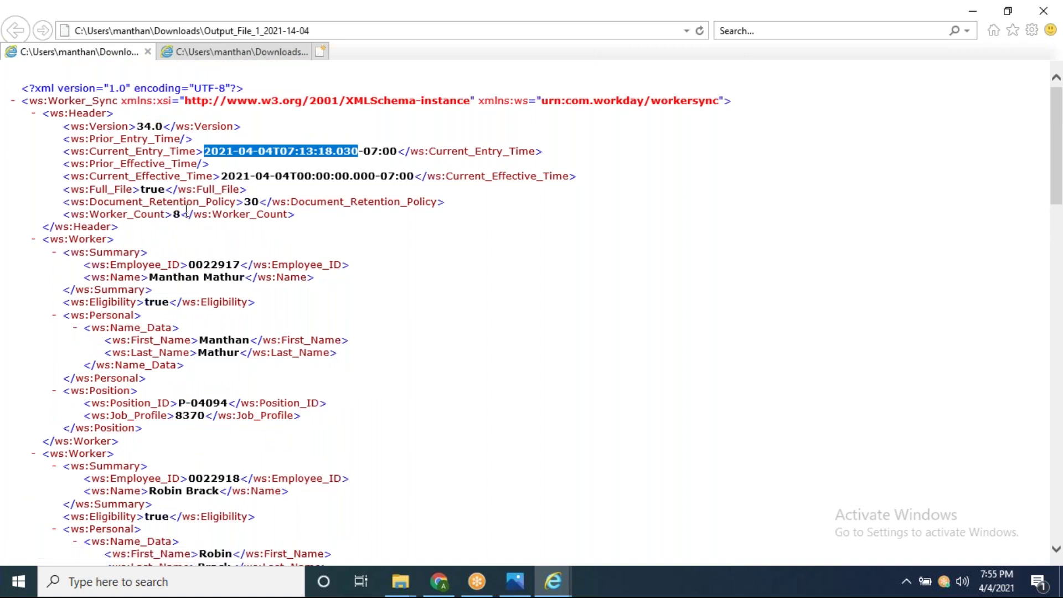
left_click(227, 53)
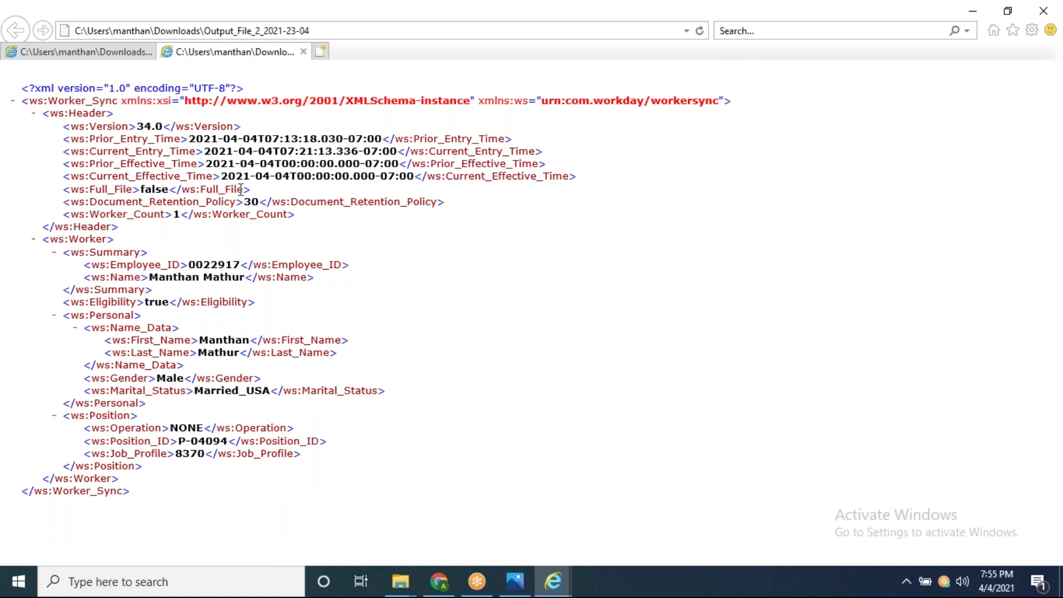
left_click(107, 56)
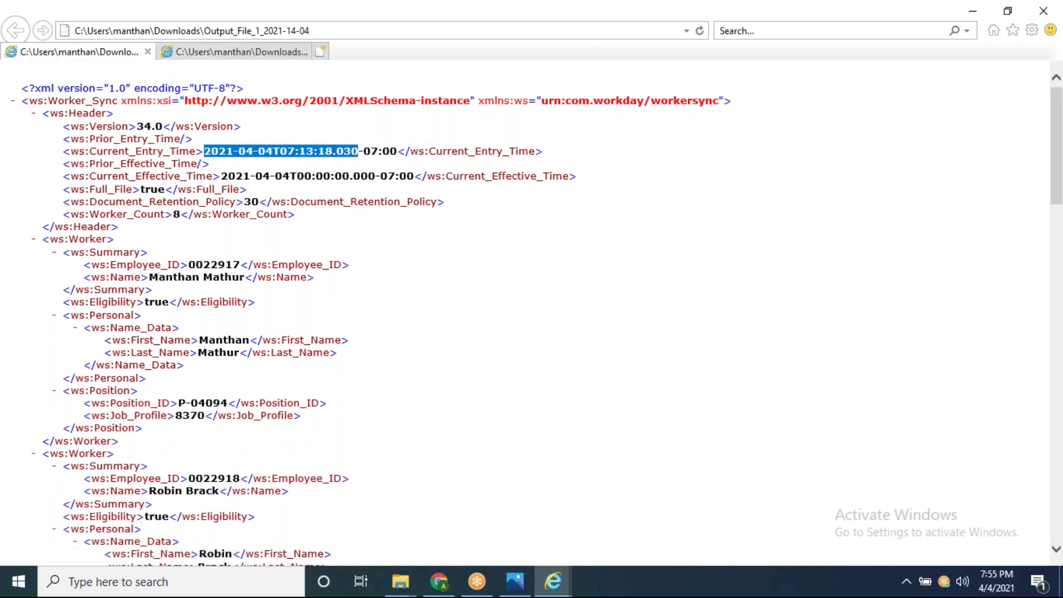
left_click(257, 57)
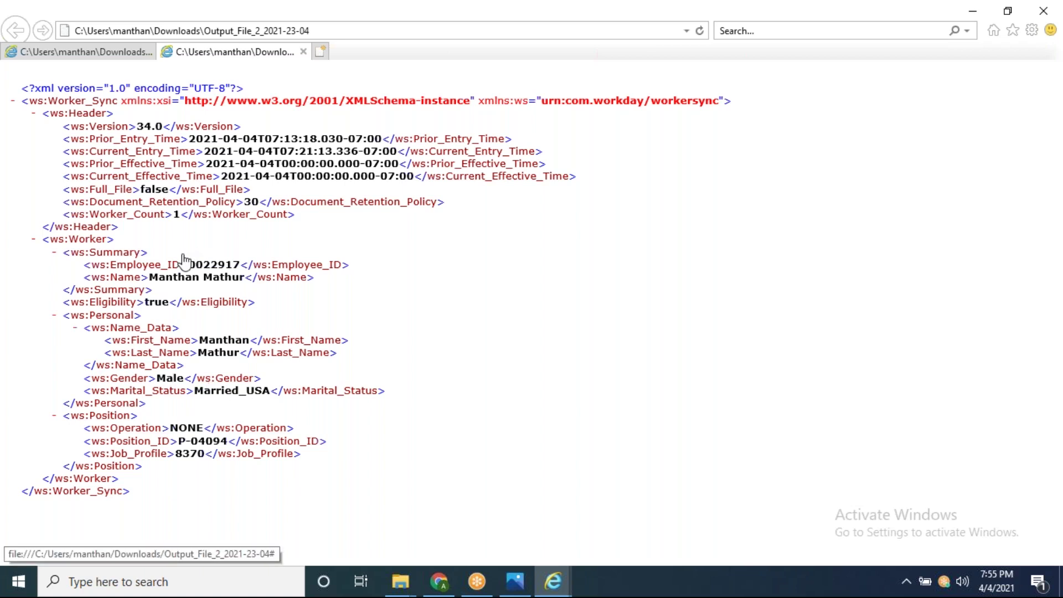
left_click_drag(189, 265, 245, 261)
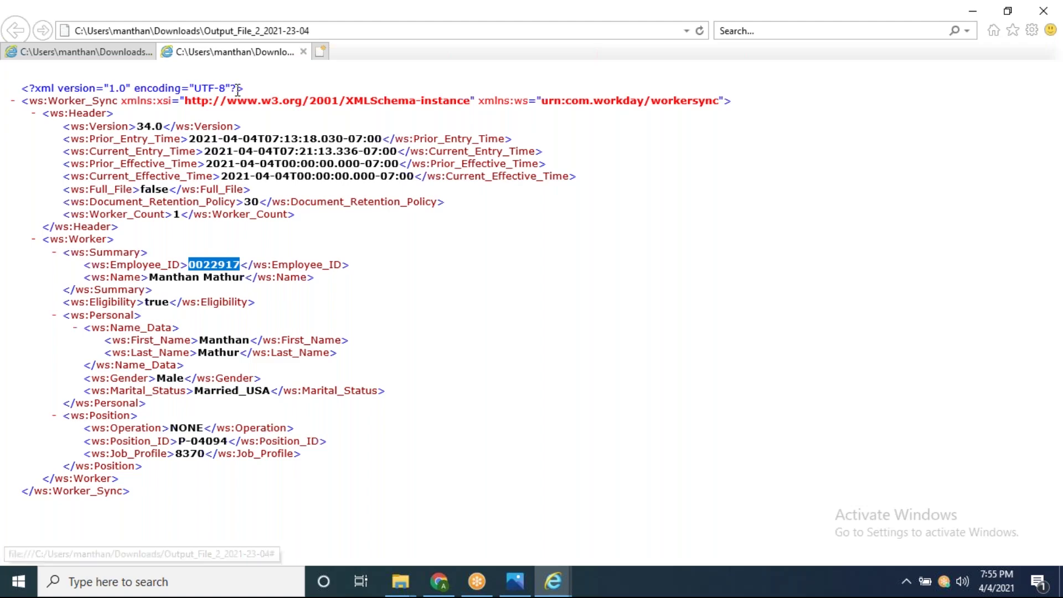
Step: Return to the Workday View Background Process page in Chrome
key("alt+Tab")
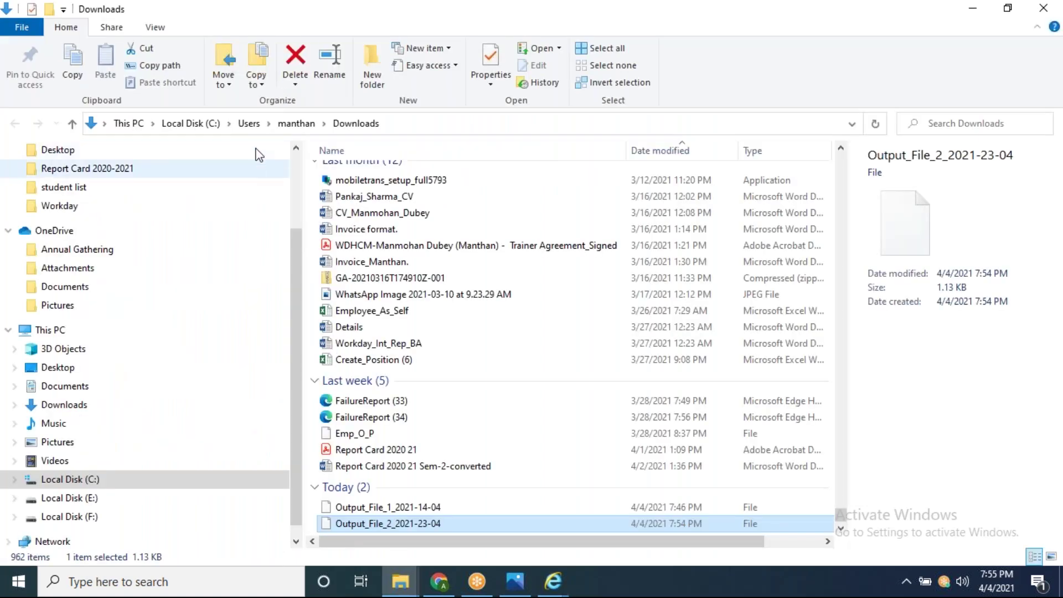
key("alt+Tab")
key("Tab")
scroll(254, 193, "up", 3)
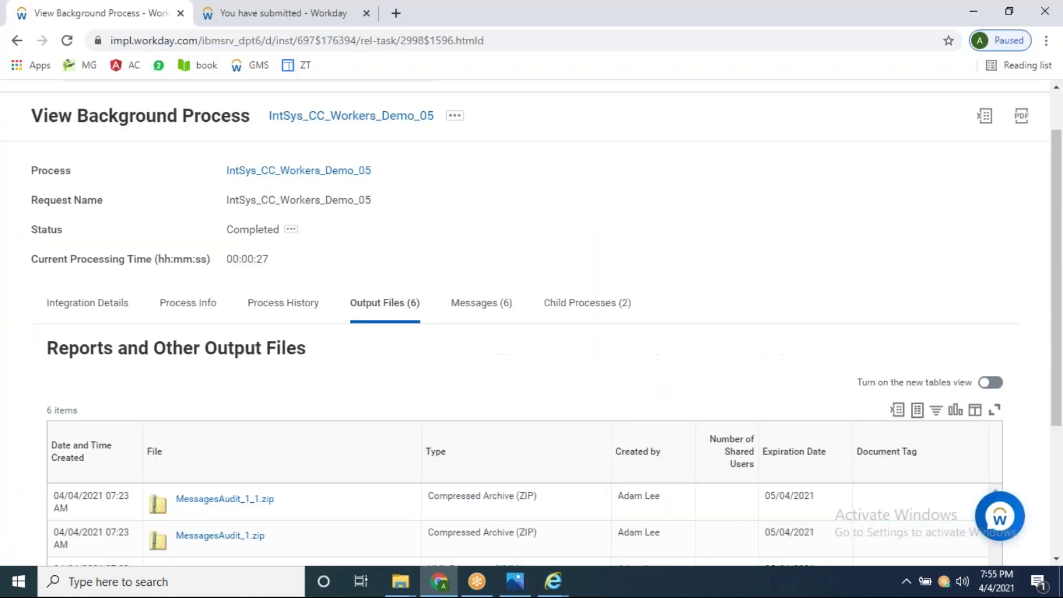
Step: Check the submitted change, confirm Integration Details show the 07:13:18.030 AM last-successful moment, then view the worker's person record
left_click(240, 14)
left_click(45, 330)
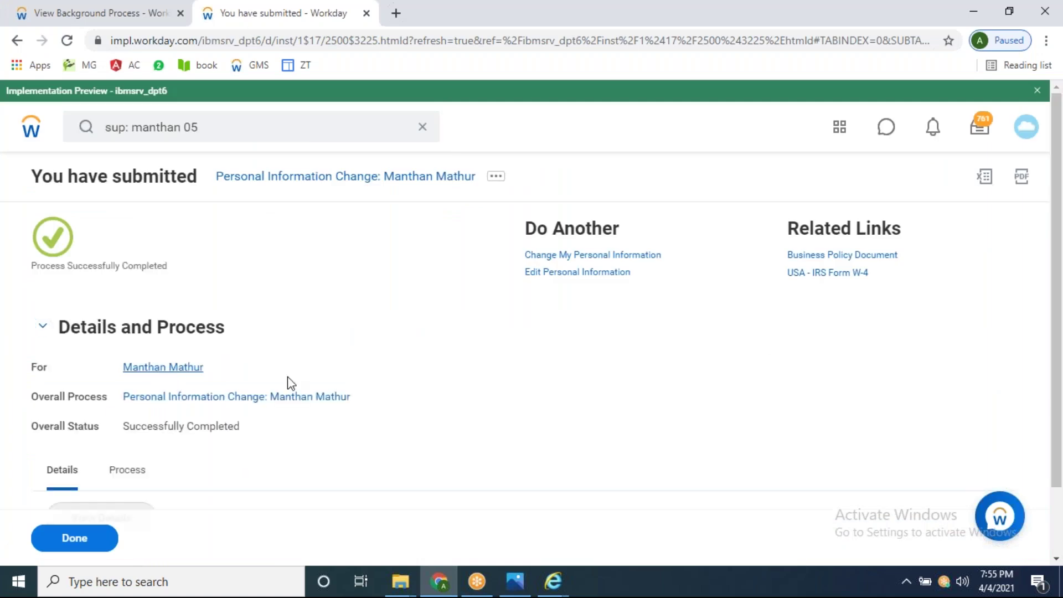
left_click(134, 2)
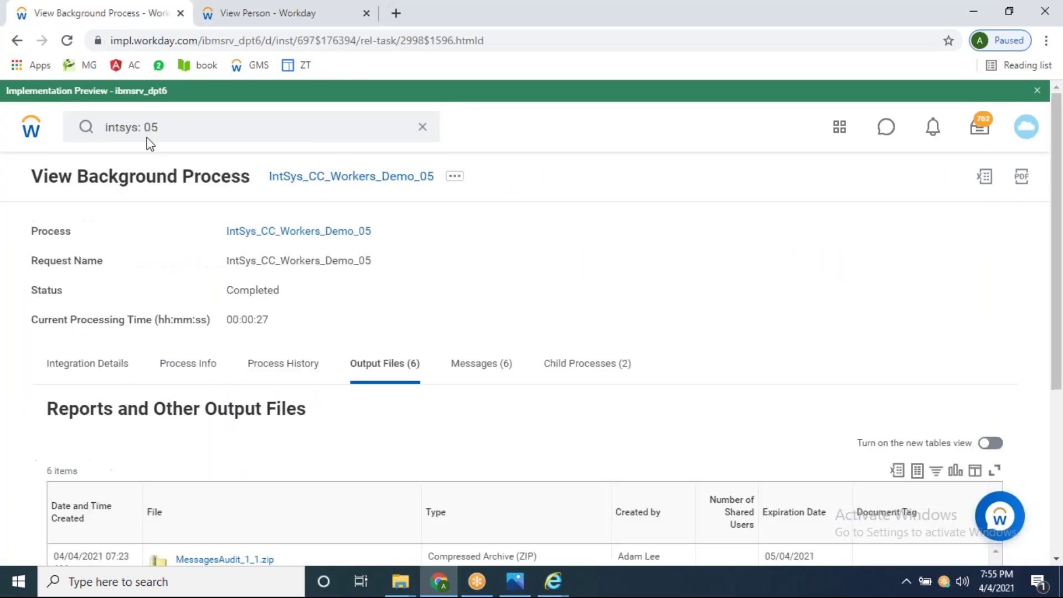
left_click(106, 367)
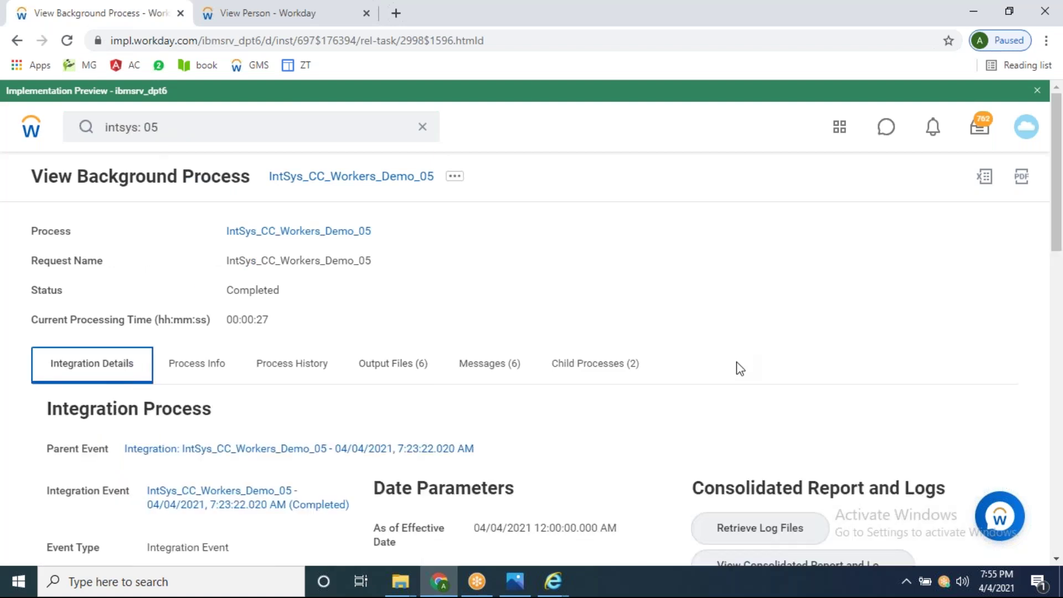
scroll(720, 399, "down", 10)
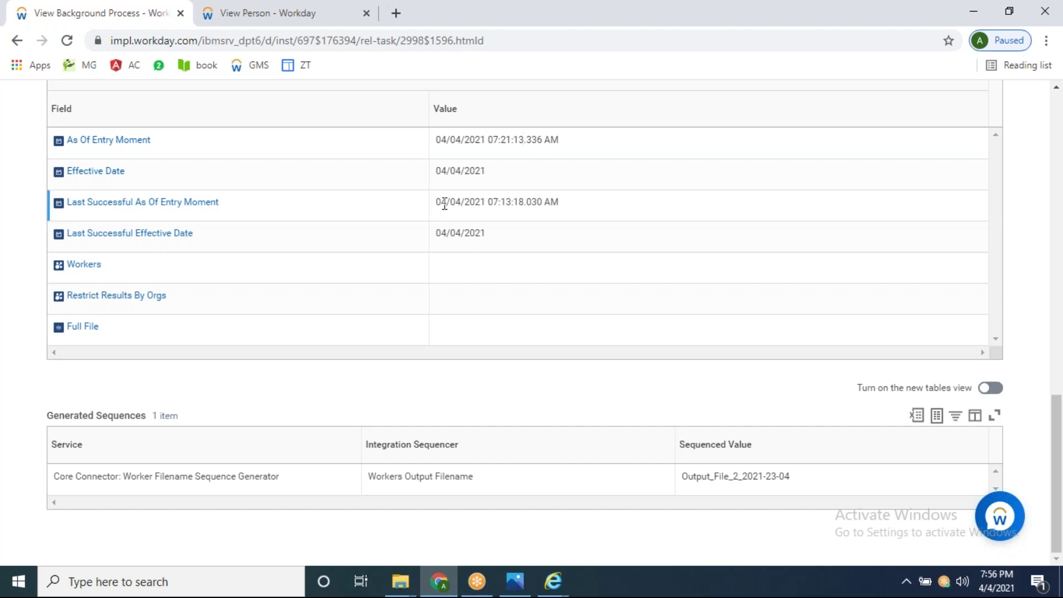
left_click(213, 13)
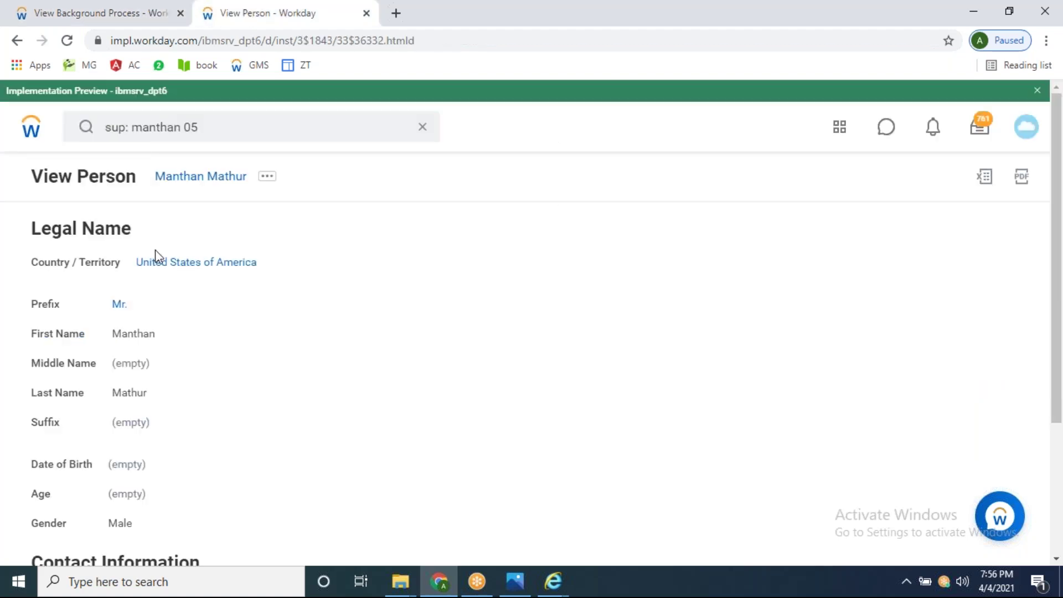
Step: Reload the worker's person record
scroll(366, 293, "down", 3)
scroll(338, 292, "up", 3)
left_click(223, 189)
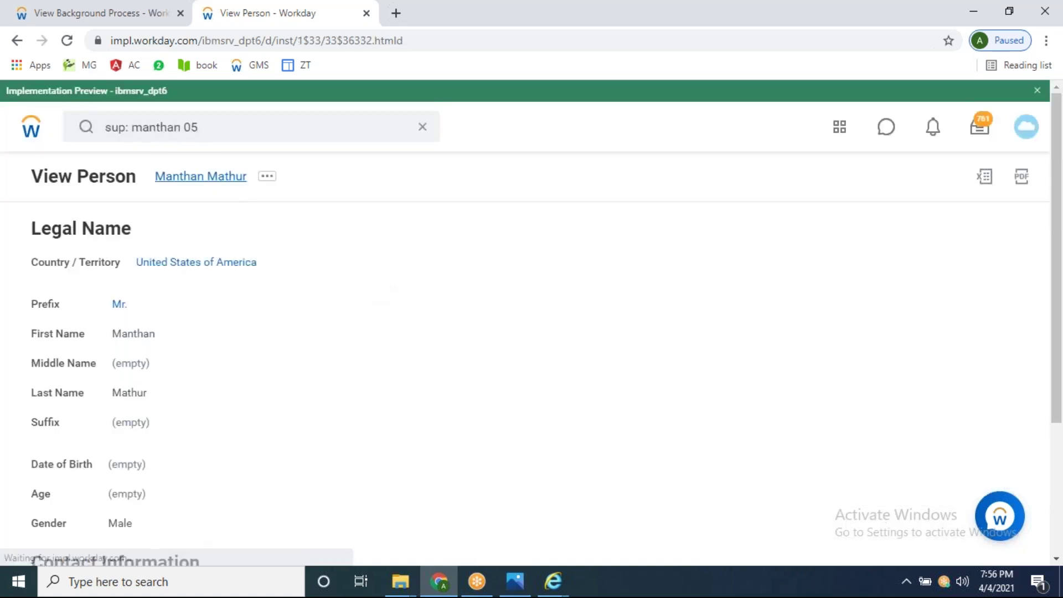
Step: Search for the worker by name and open their profile from the suggestions
left_click(239, 128)
key("ctrl+a")
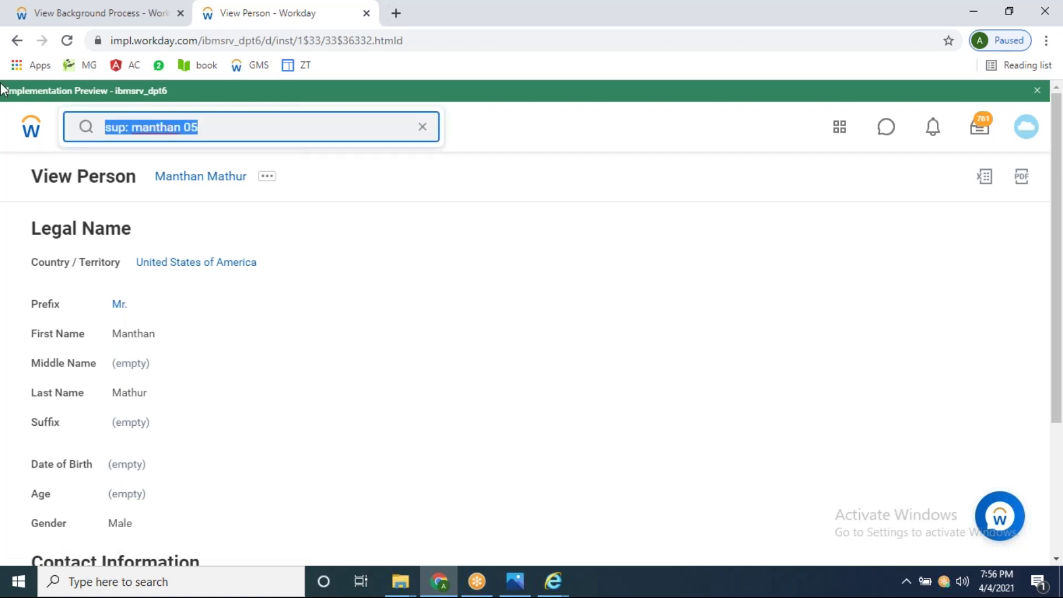
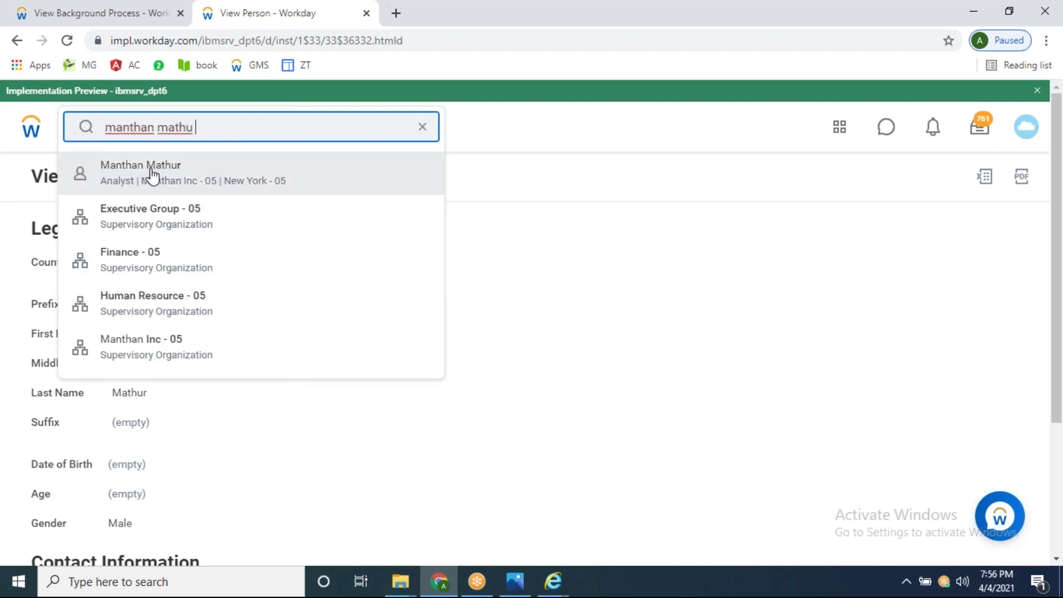
left_click(147, 169)
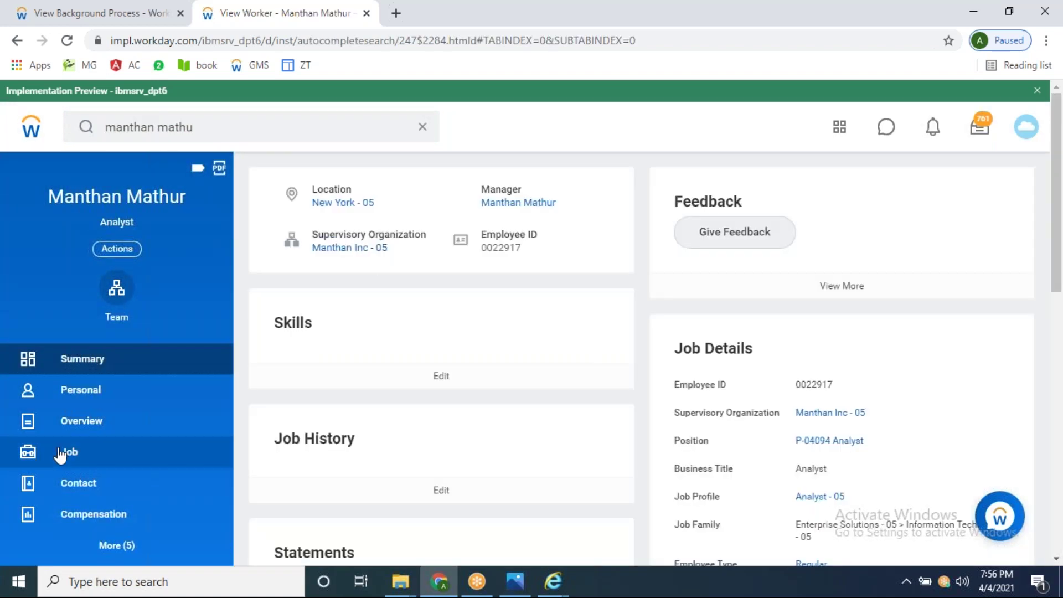
Step: Review the worker's Worker History, then return to the integration's background process parameters
left_click(70, 453)
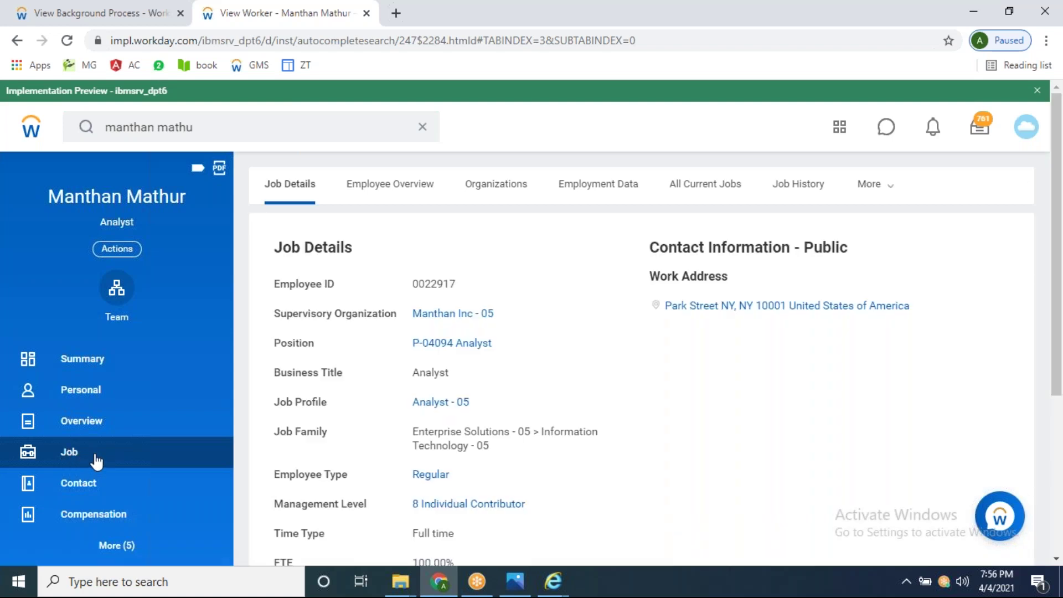
left_click(891, 194)
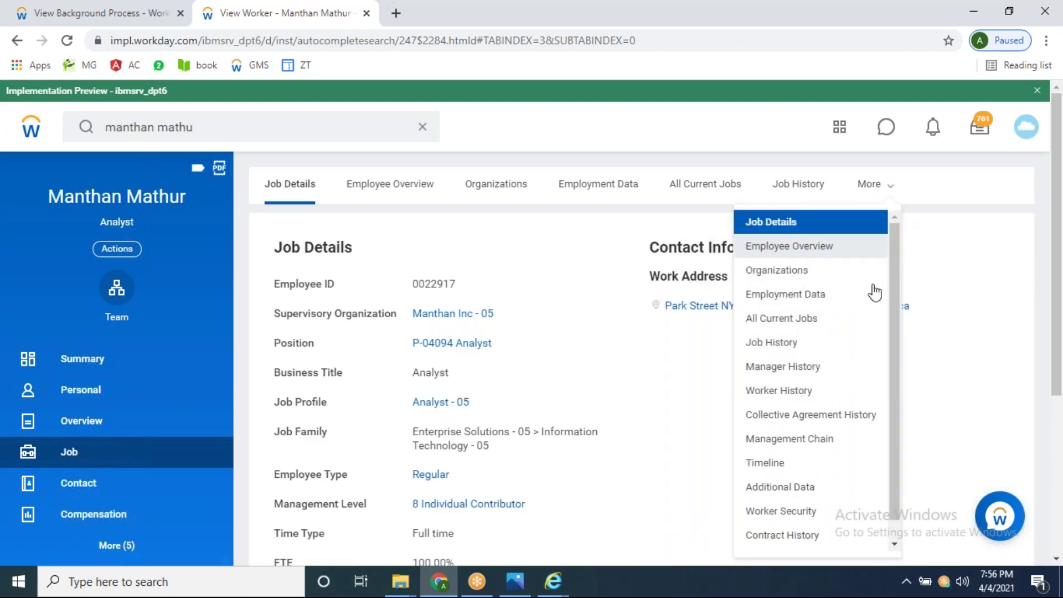
left_click(780, 392)
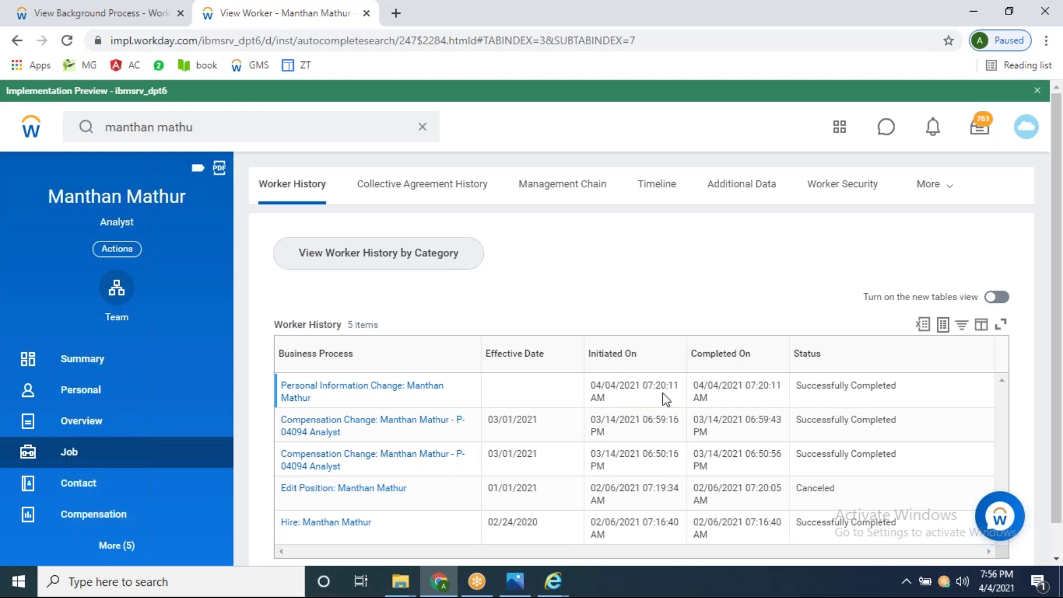
left_click(108, 15)
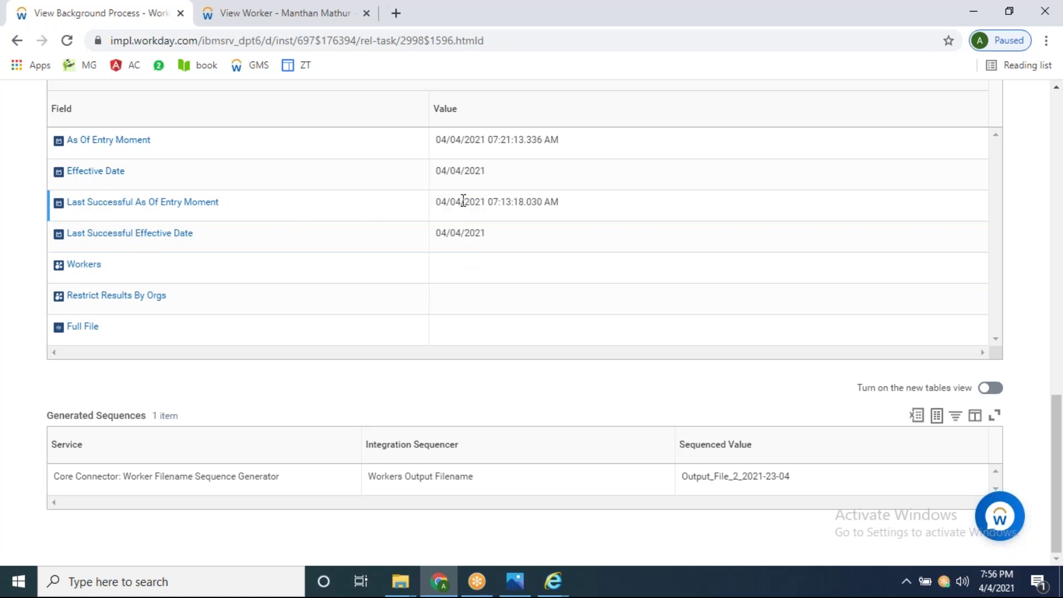
Step: Compare the Last Successful and As Of Entry Moments with the 07:20 history entry, then show the worker's summary
left_click_drag(437, 201, 560, 203)
left_click_drag(437, 142, 576, 145)
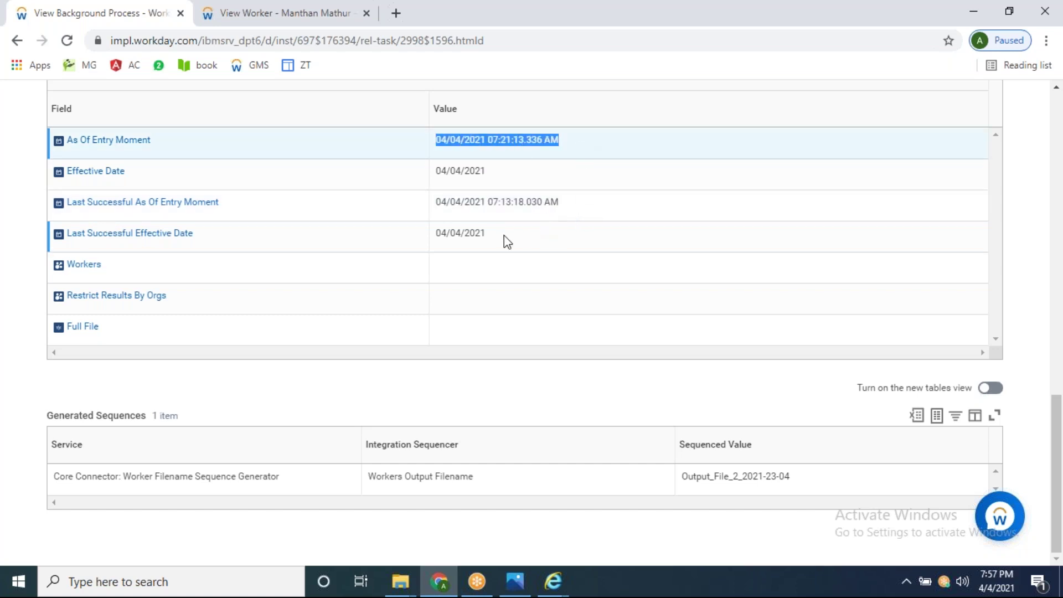
left_click(276, 11)
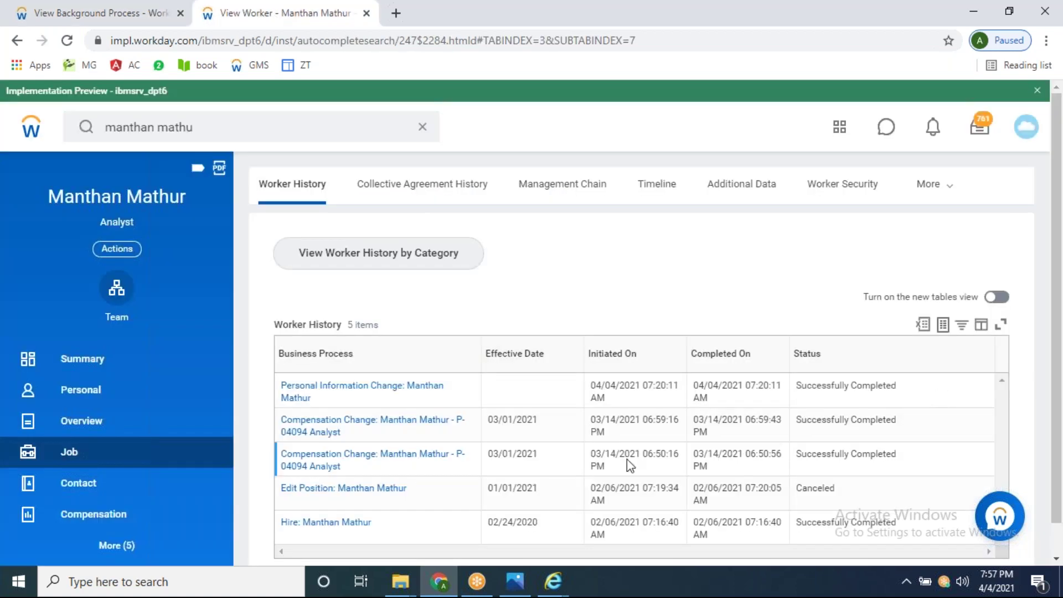
left_click(176, 8)
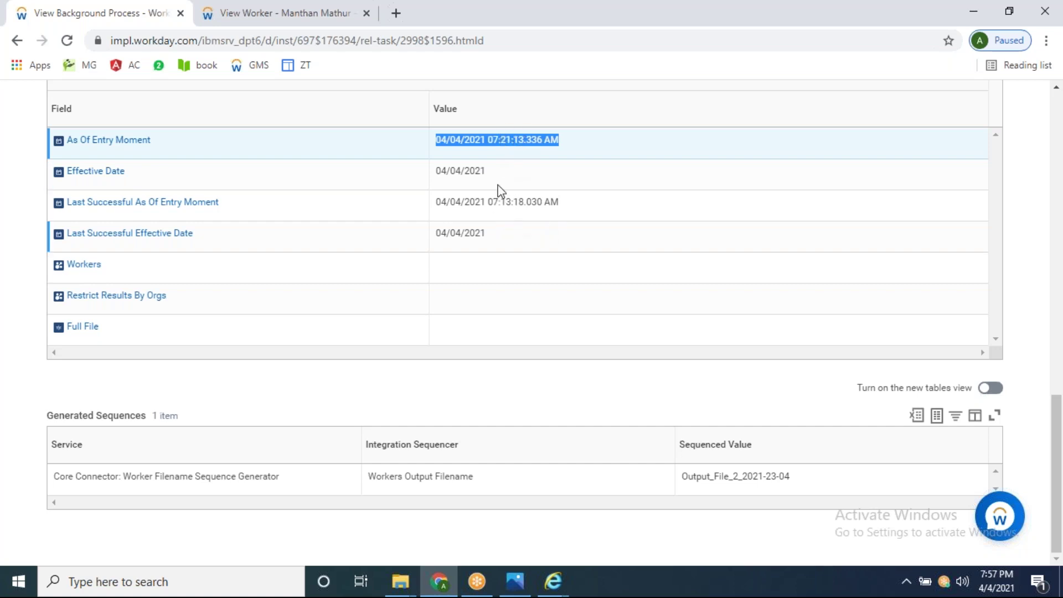
left_click(271, 22)
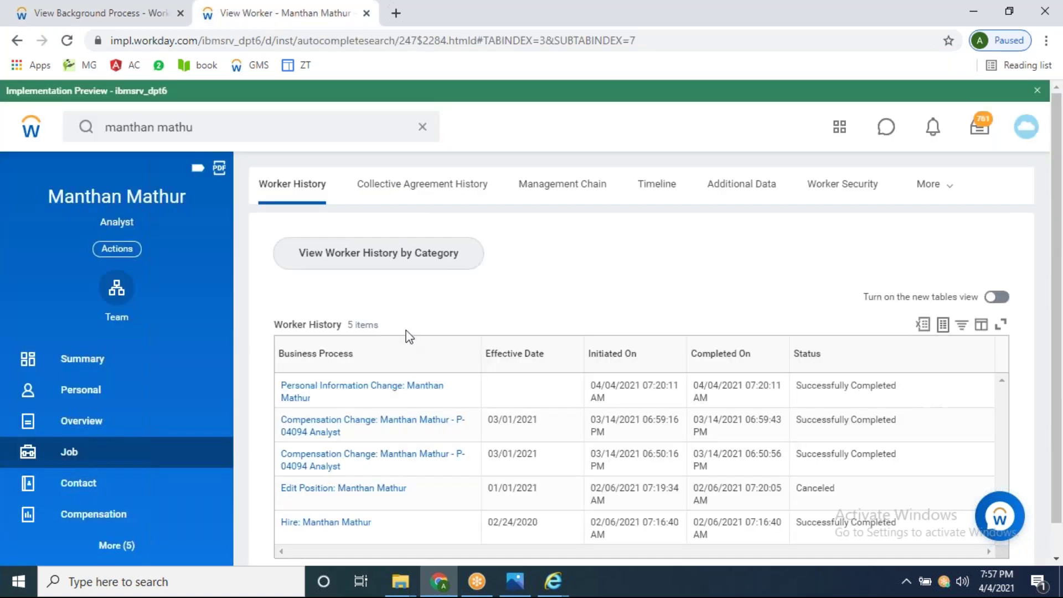
left_click(97, 360)
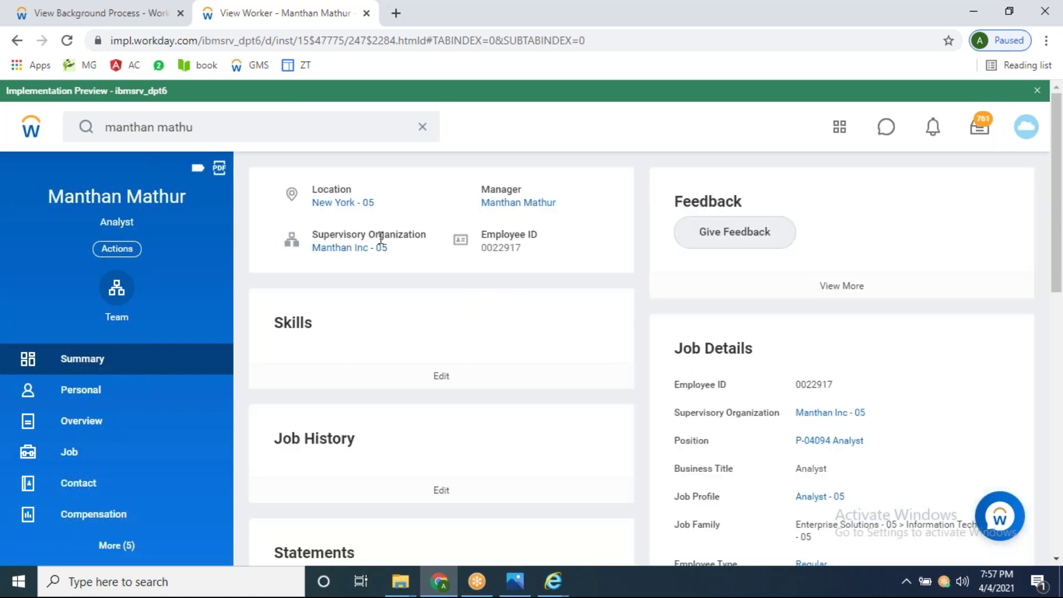
Step: Open the Manthan Inc - 05 supervisory organization and begin Edit Personal Information for its first member
left_click(347, 249)
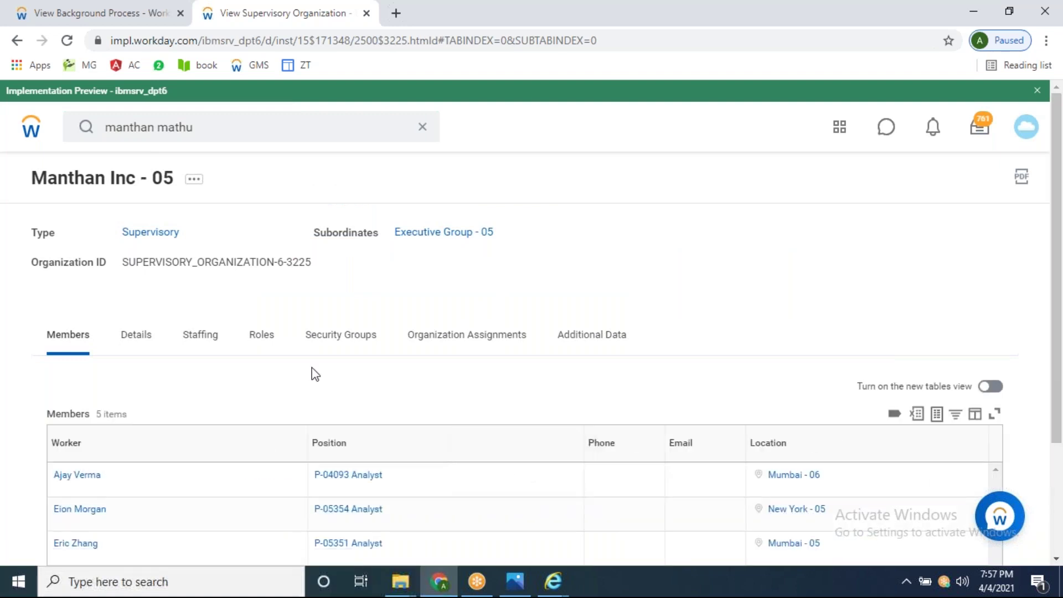
scroll(297, 387, "down", 3)
mouse_move(113, 324)
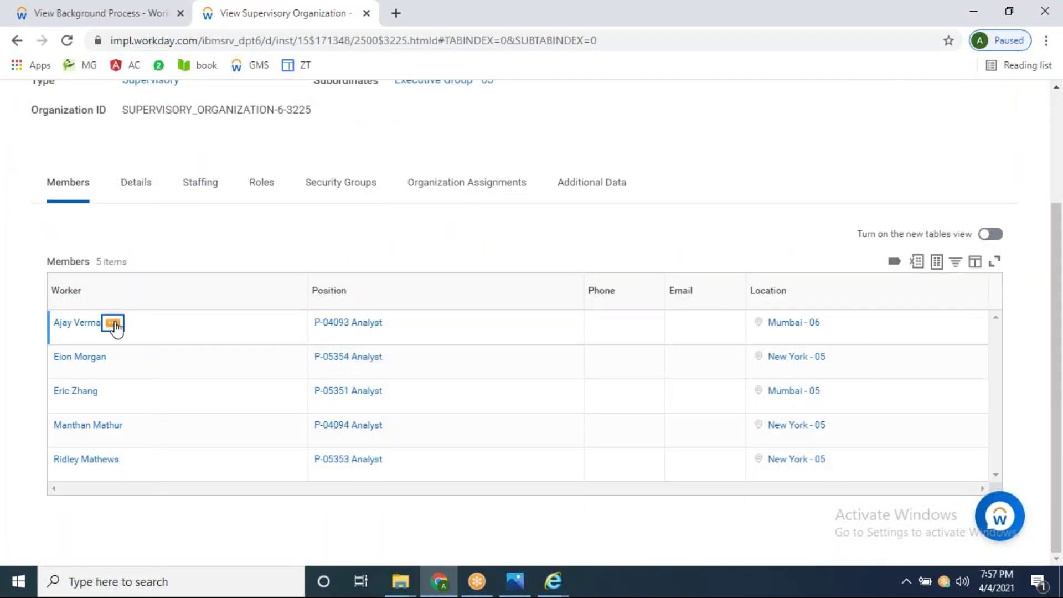
left_click(113, 324)
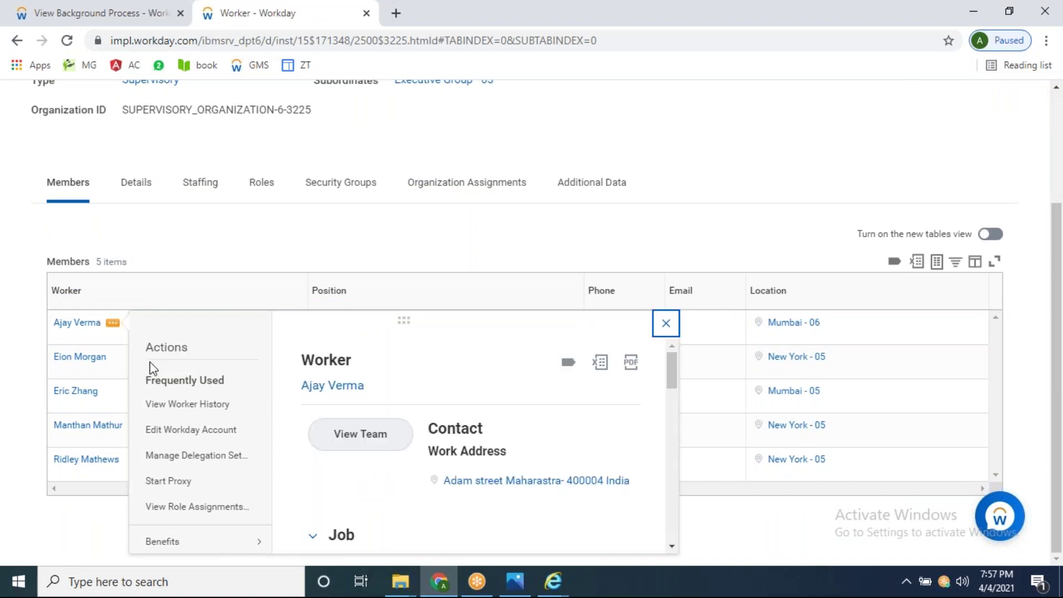
scroll(155, 387, "down", 5)
mouse_move(170, 423)
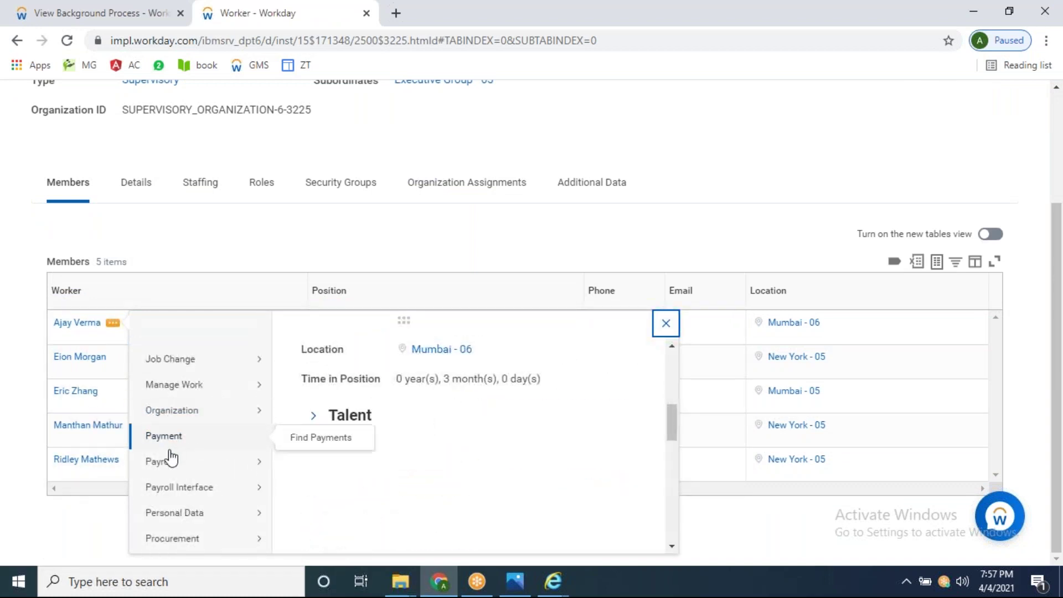
mouse_move(209, 515)
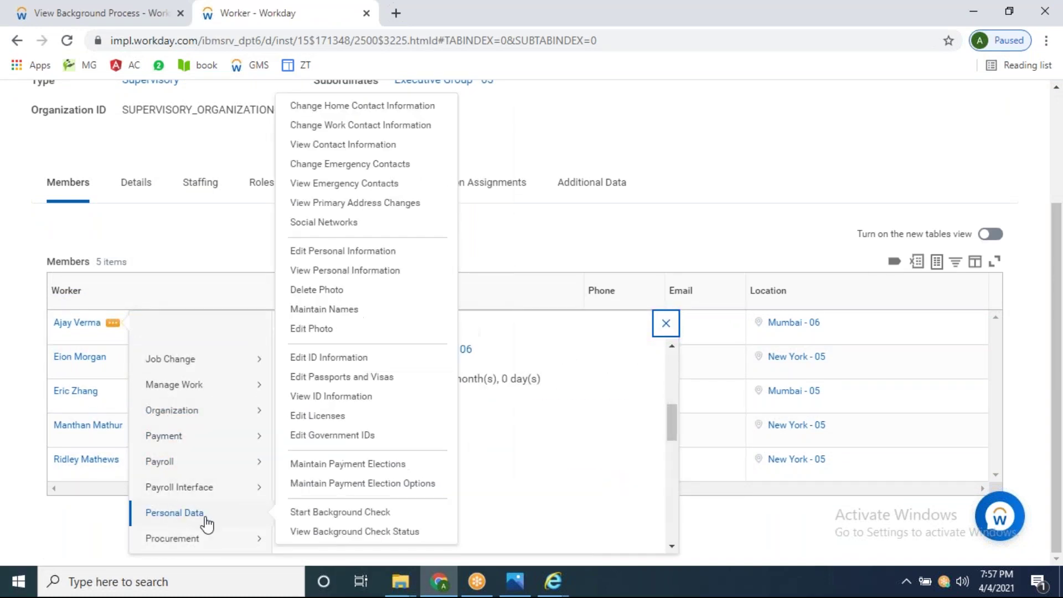
left_click(360, 252)
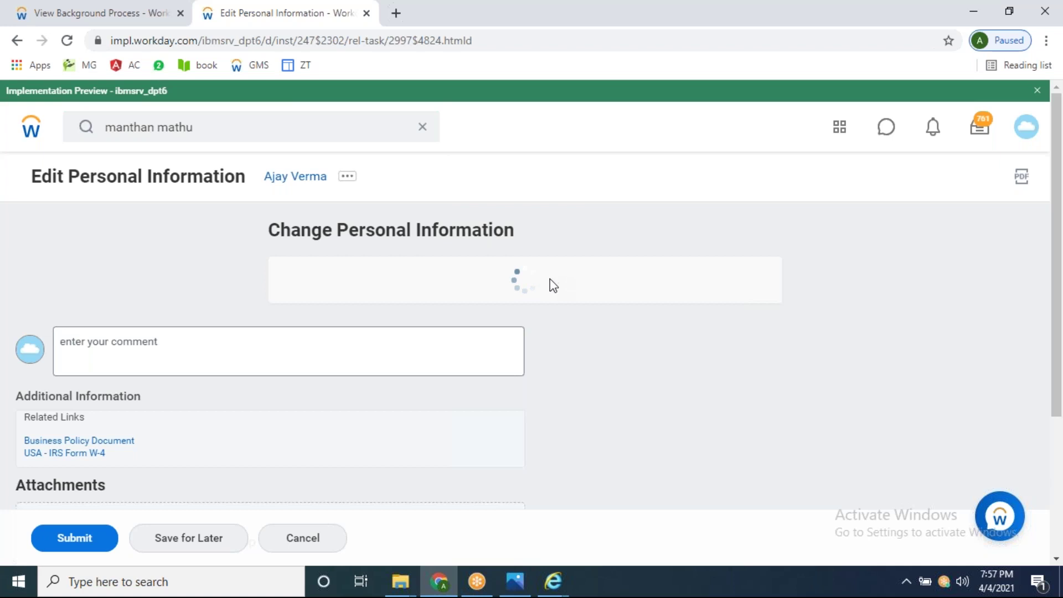
Step: Change the member's gender to Male and marital status to Married (India), then submit
left_click(752, 322)
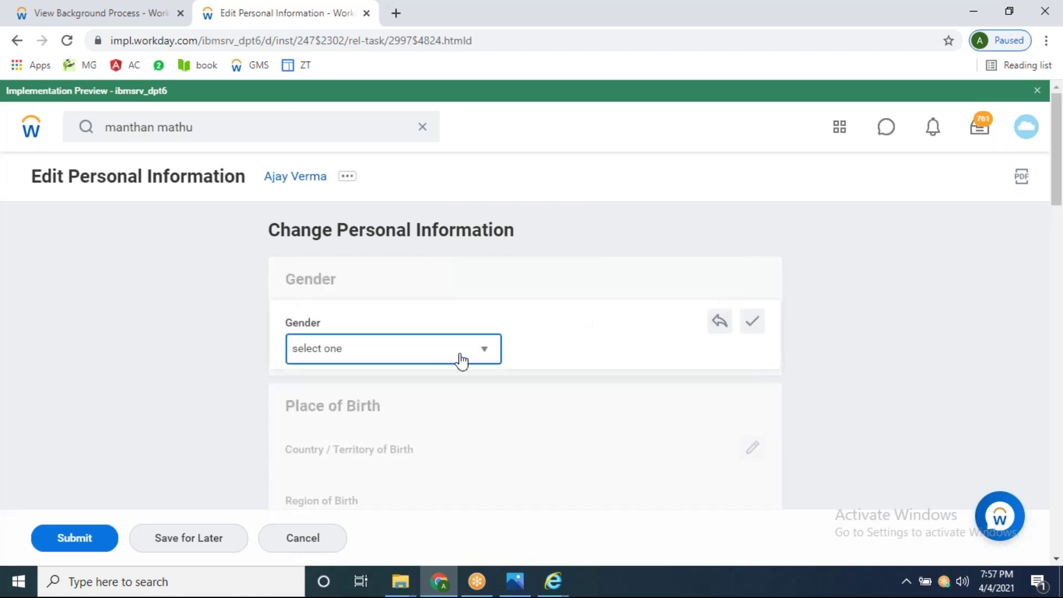
left_click(464, 355)
left_click(377, 425)
scroll(612, 430, "down", 6)
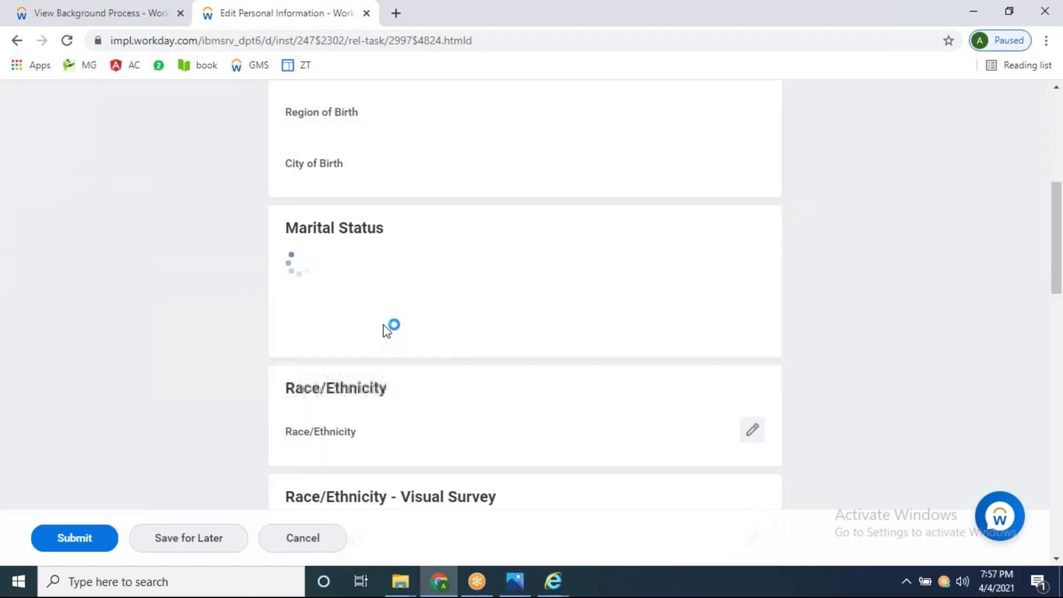
left_click(464, 294)
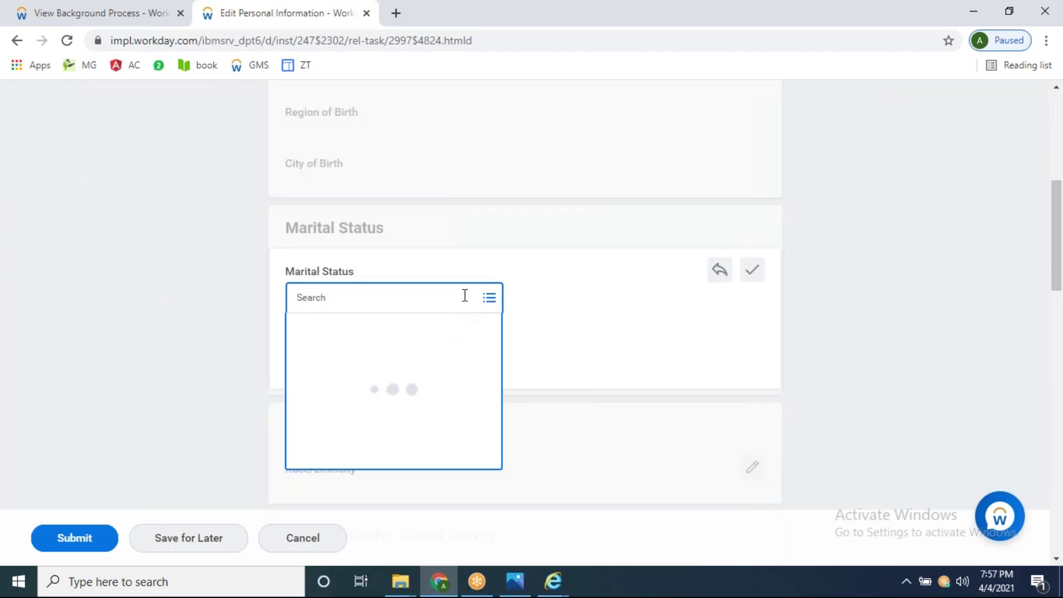
left_click(346, 329)
left_click(89, 553)
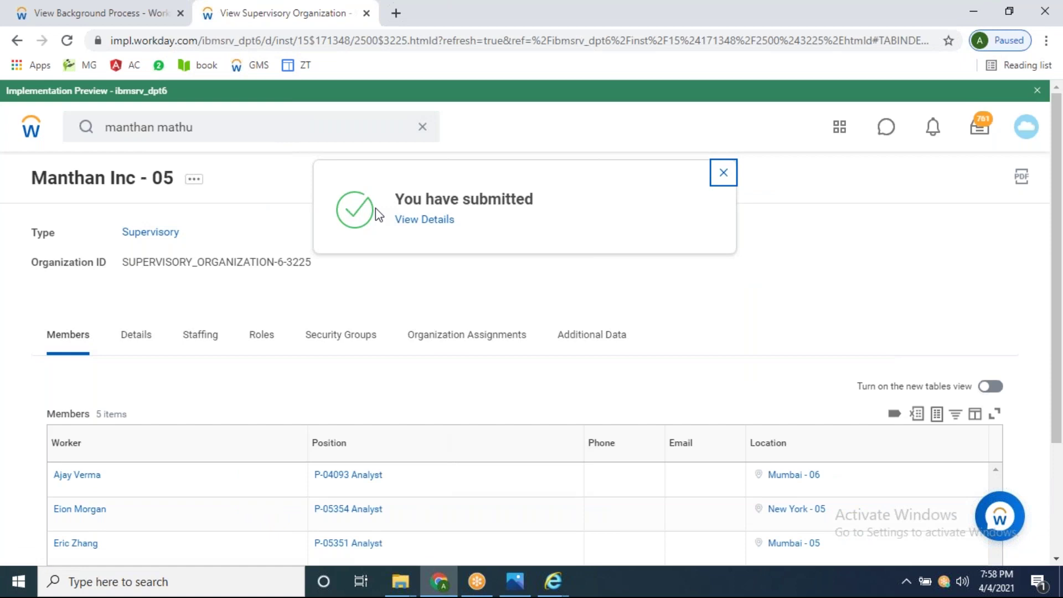
Step: Verify the change is Successfully Completed, then go back to the IntSys_CC_Workers_Demo_05 background process page
left_click(438, 224)
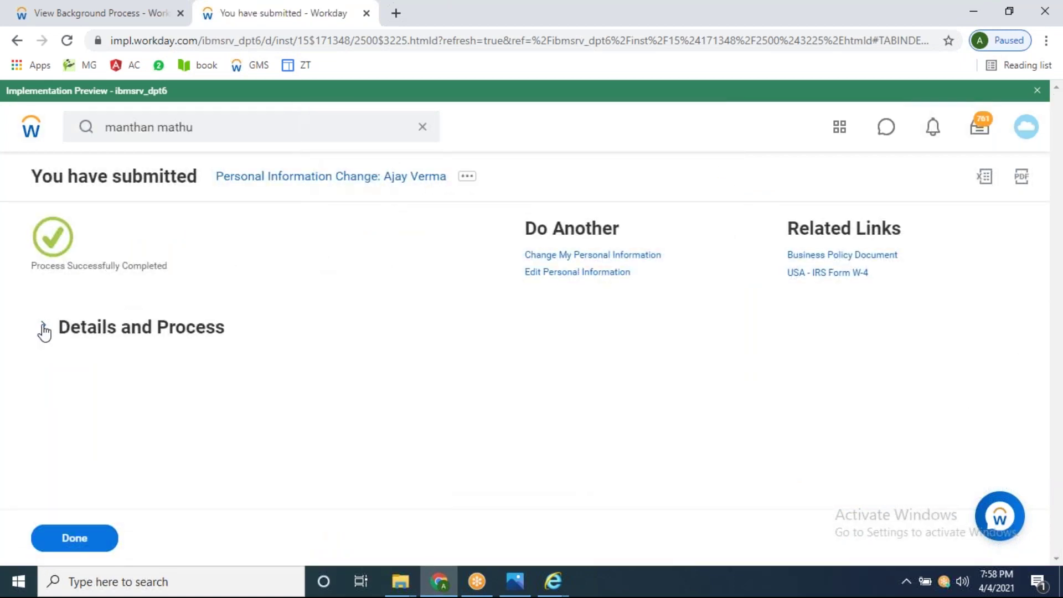
left_click(43, 327)
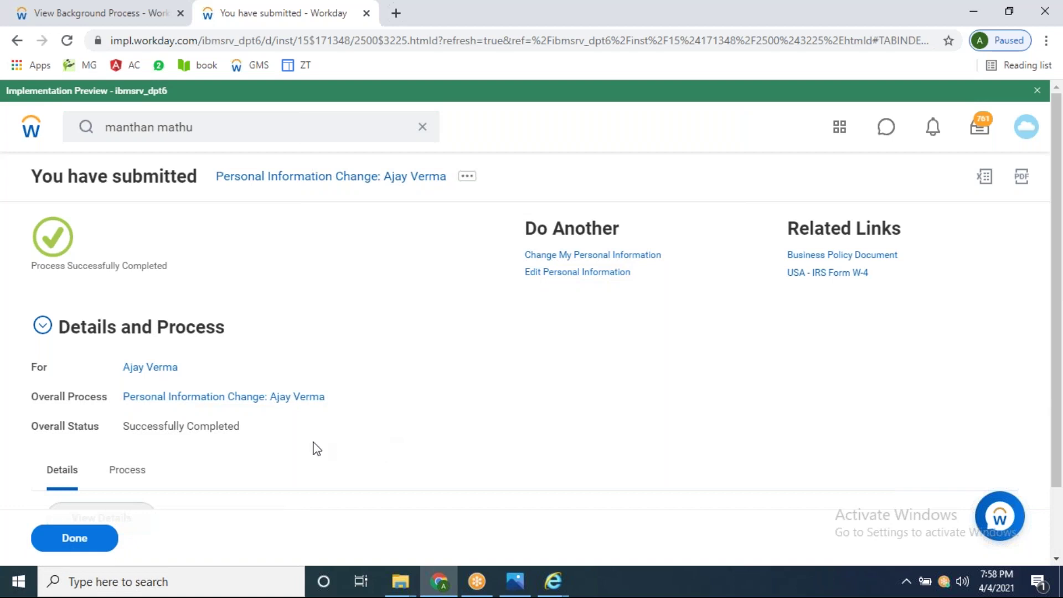
scroll(317, 448, "down", 1)
left_click_drag(124, 349, 275, 357)
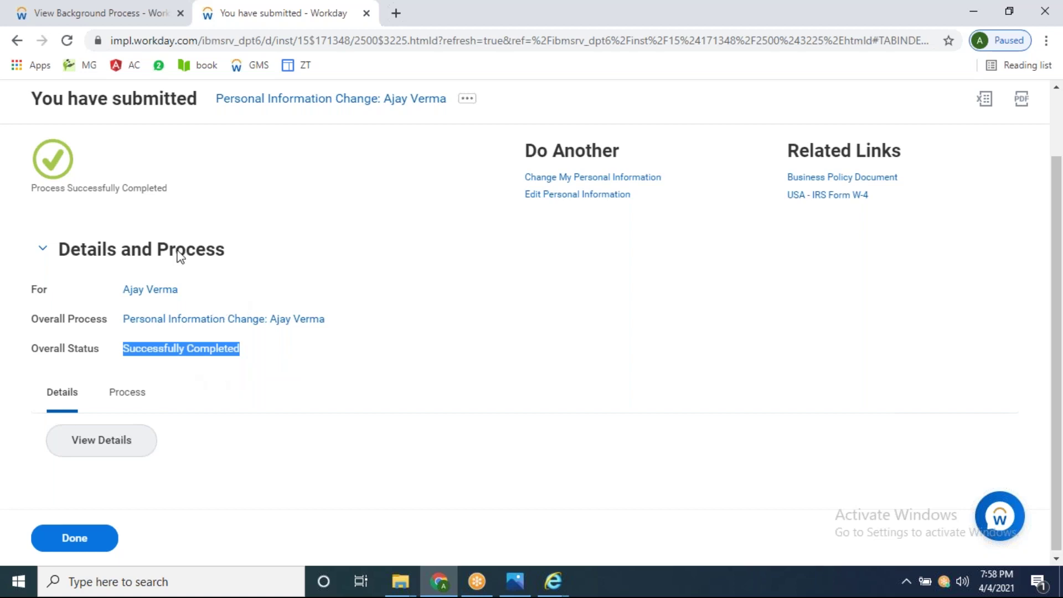
key("ctrl+shift+Tab")
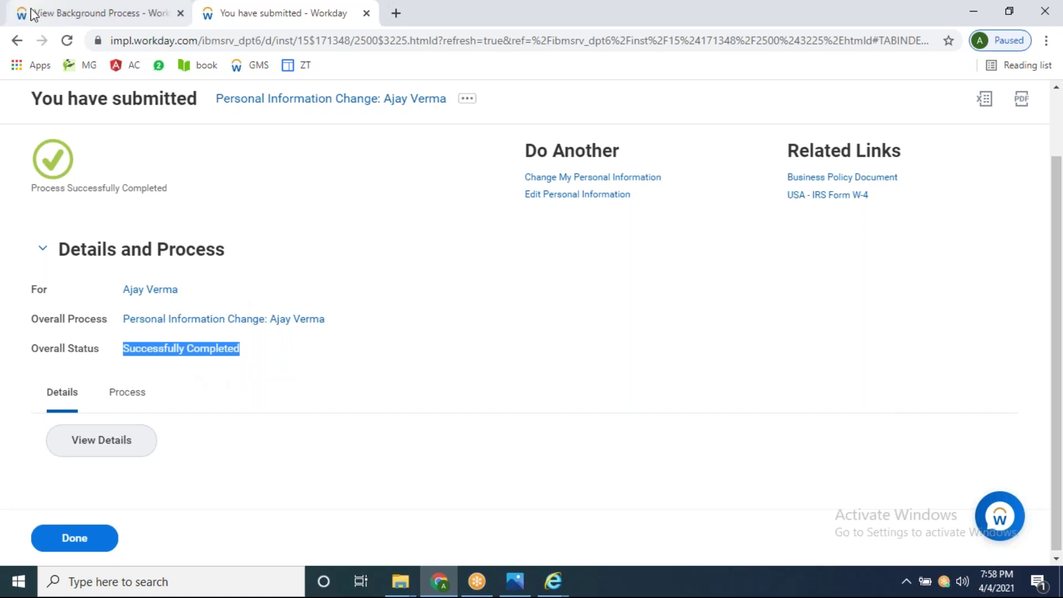
scroll(183, 339, "up", 15)
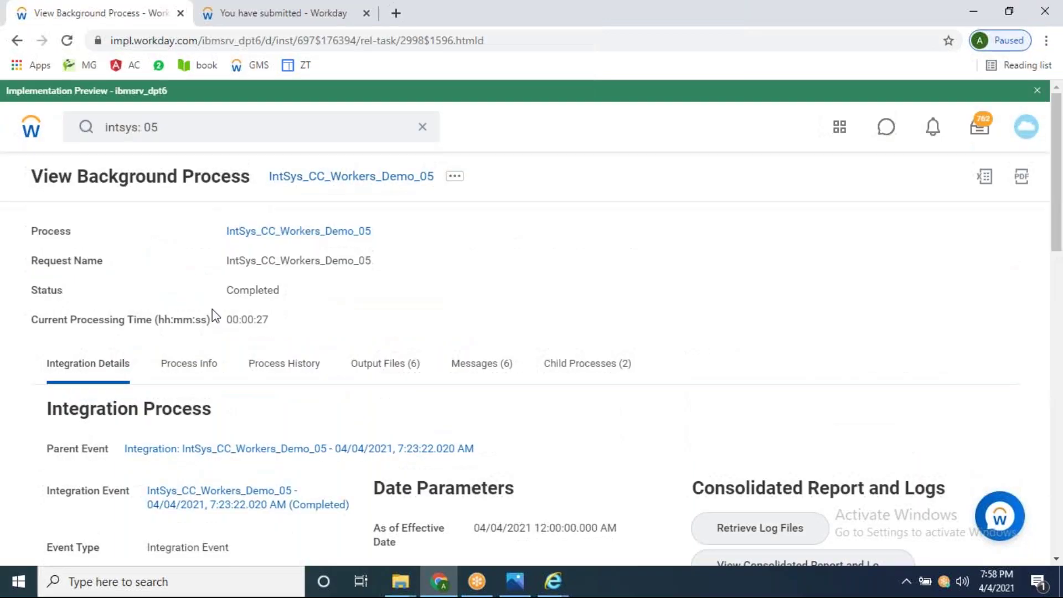
Step: Duplicate the View Background Process tab, showing the completed run with 6 output files
scroll(212, 309, "down", 9)
scroll(479, 436, "up", 4)
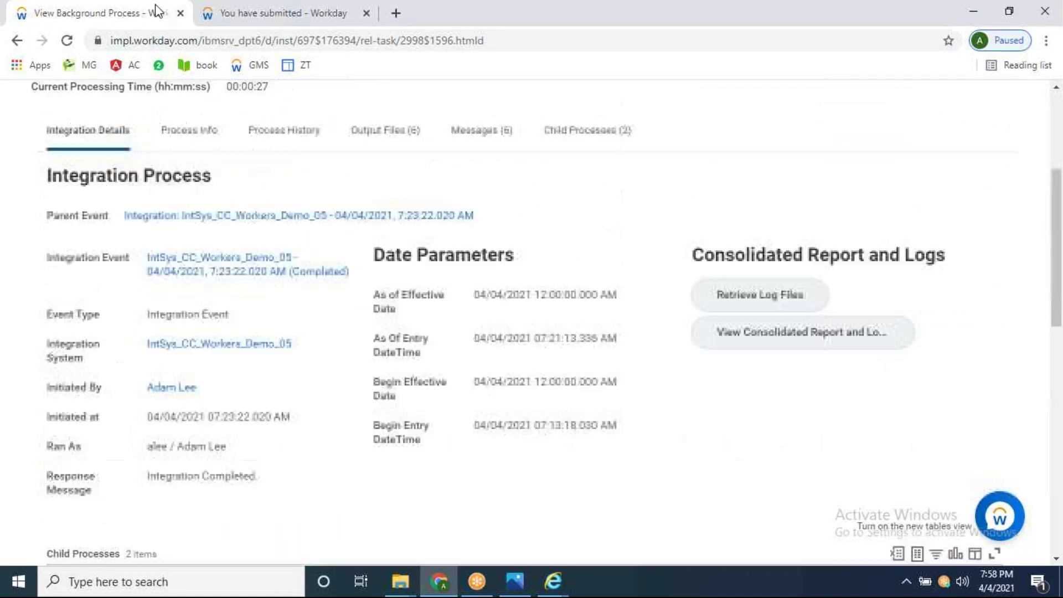
right_click(138, 14)
left_click(188, 125)
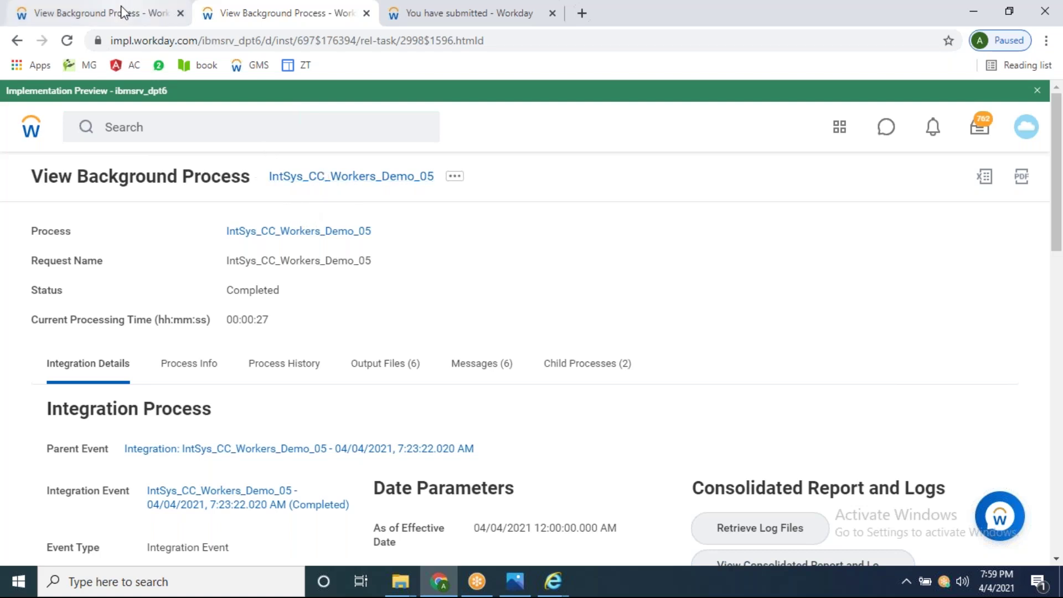
mouse_move(374, 231)
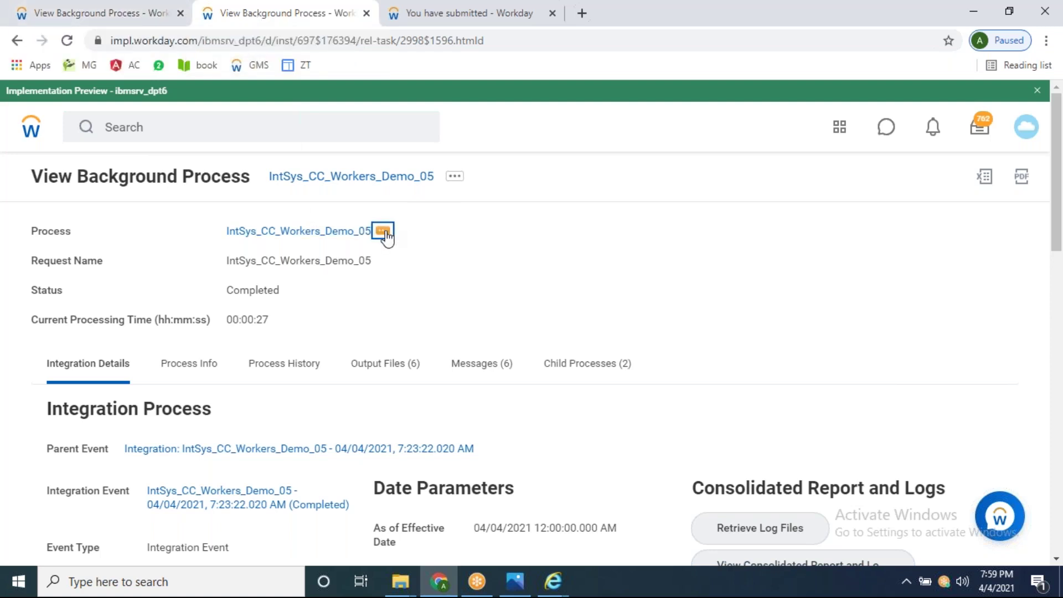
Step: Launch a Run Now schedule for IntSys_CC_Workers_Demo_05, then revisit the earlier run's process details
left_click(384, 231)
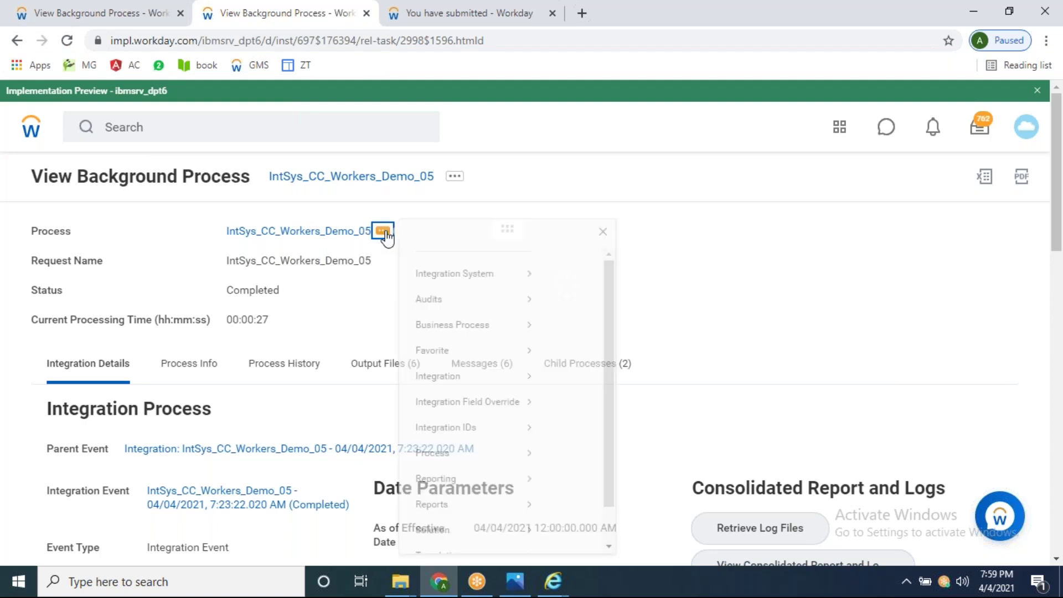
mouse_move(472, 392)
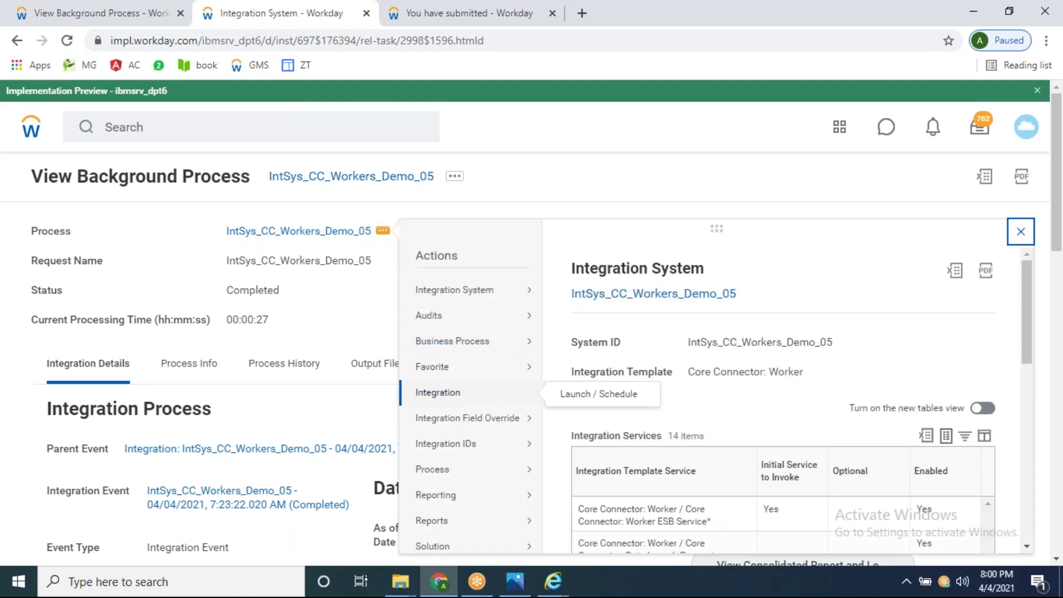
left_click(593, 391)
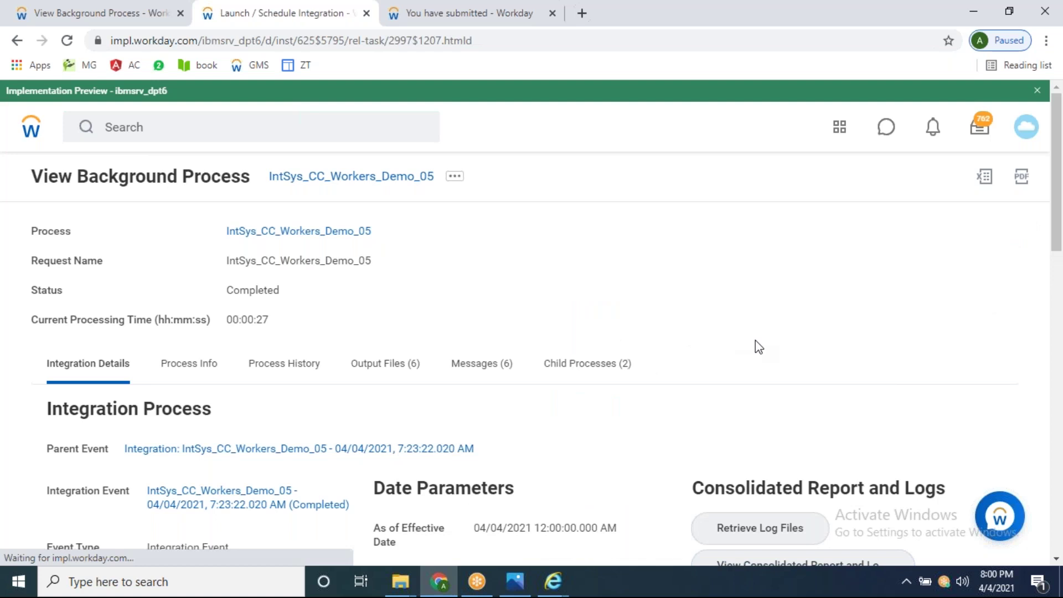
left_click(95, 547)
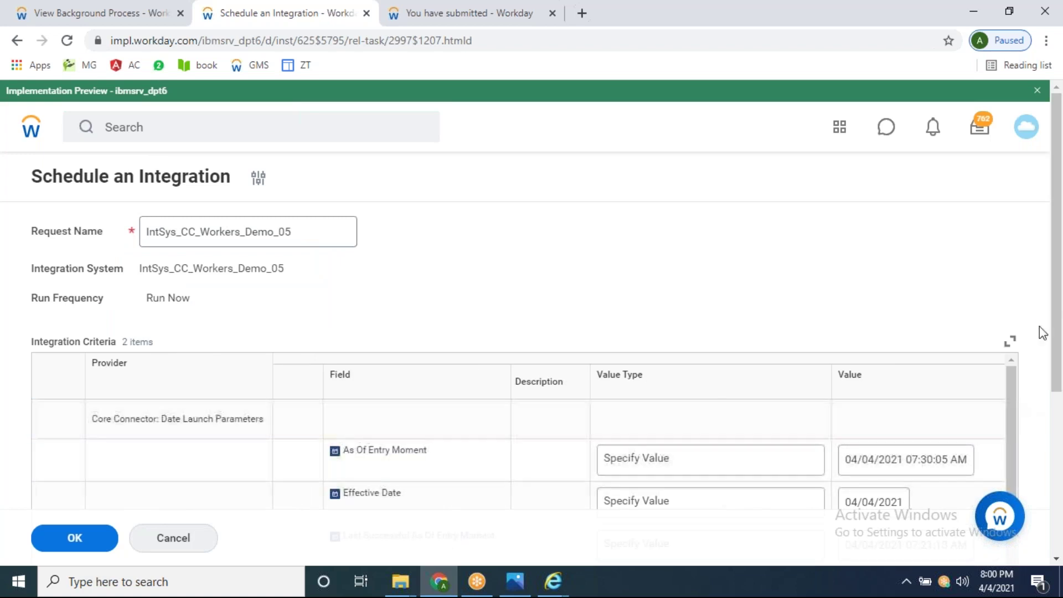
scroll(1039, 333, "down", 5)
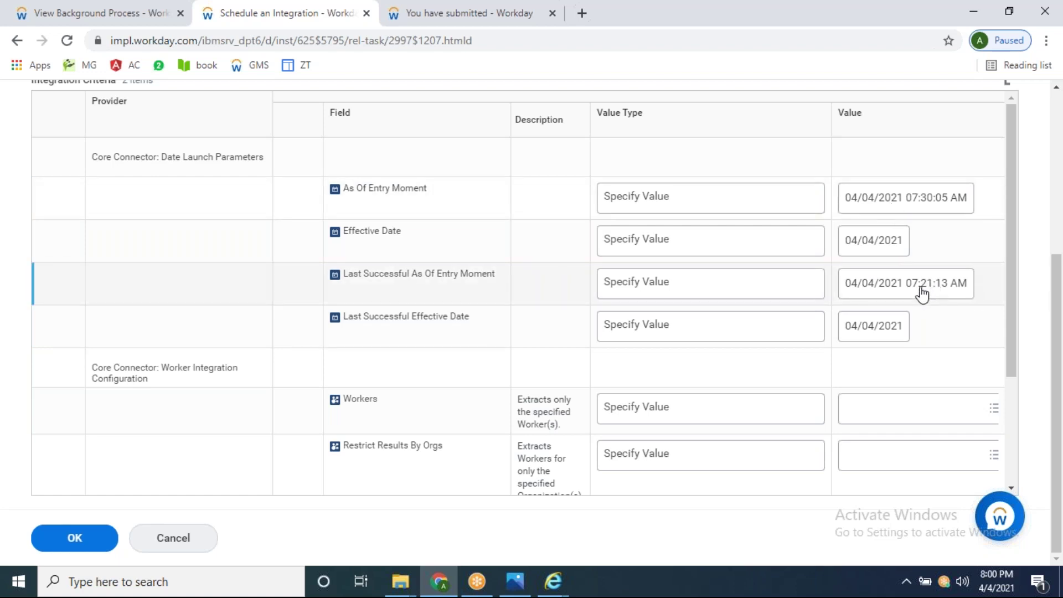
left_click(165, 15)
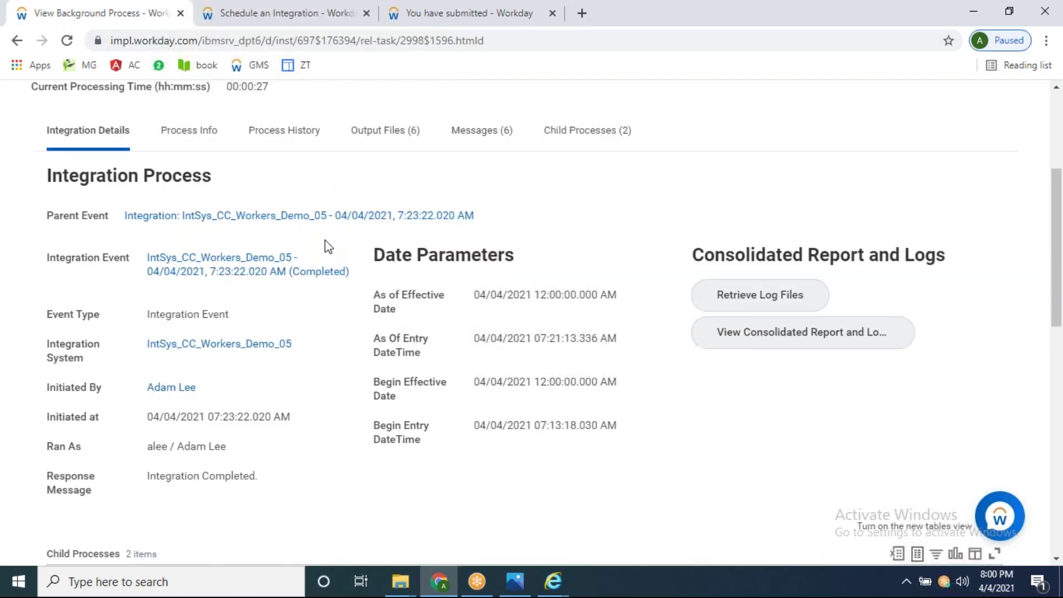
Step: Read the earlier run's As Of Entry Moment, 07:21:13, then submit the new IntSys_CC_Workers_Demo_05 run
scroll(362, 357, "down", 10)
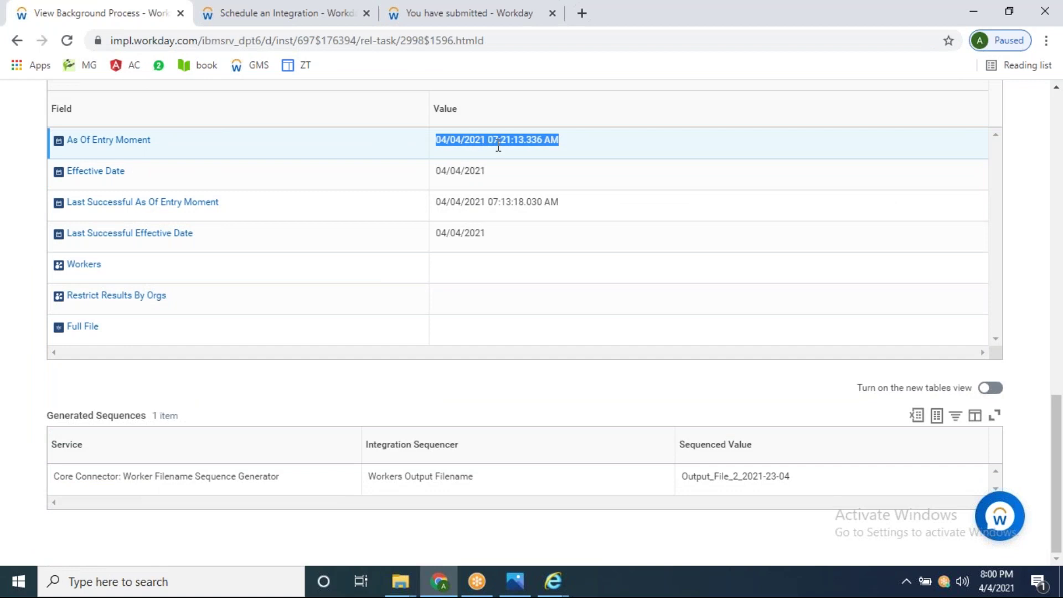
left_click(258, 18)
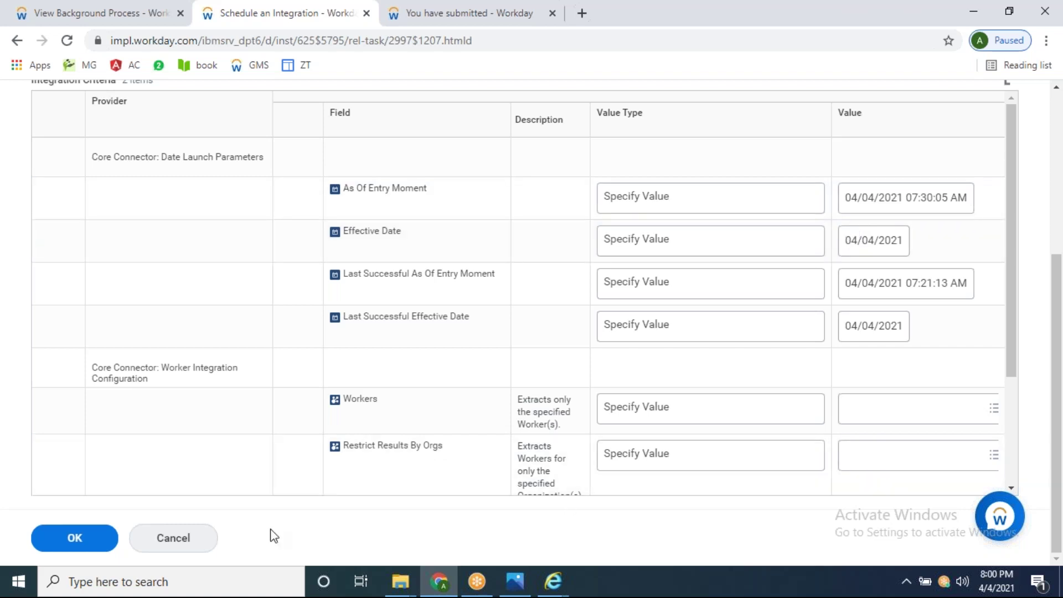
left_click(103, 541)
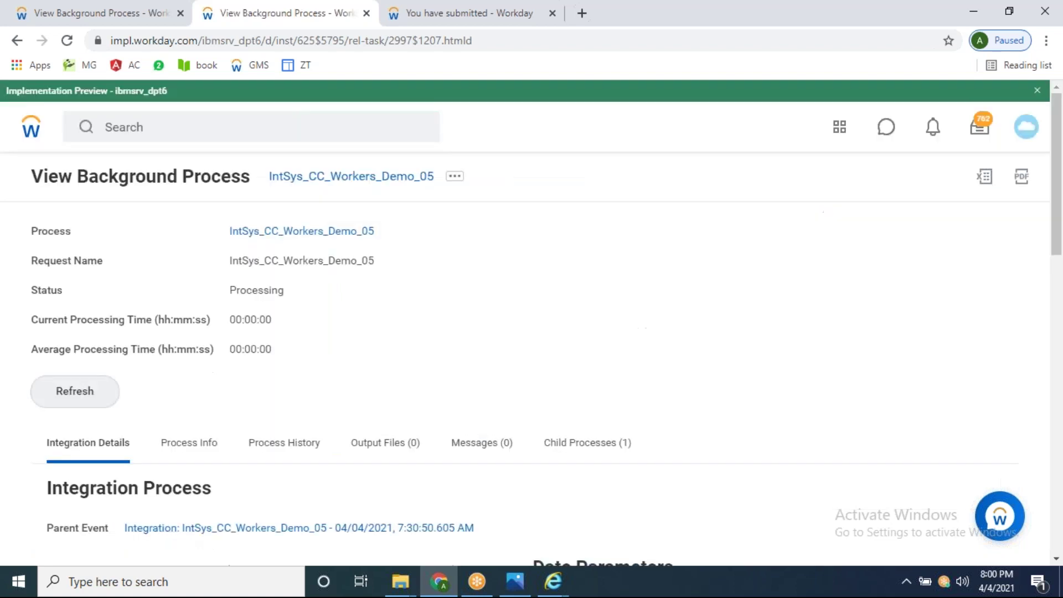
Step: Refresh the third IntSys_CC_Workers_Demo_05 run until it reads Completed with 5 output files
left_click(85, 403)
left_click(86, 403)
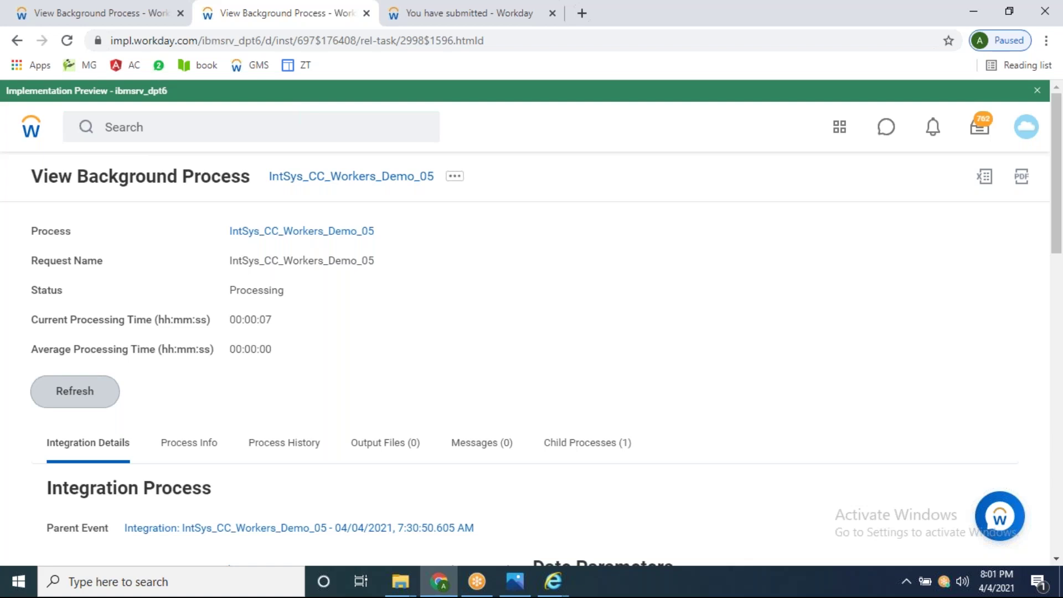
left_click(75, 391)
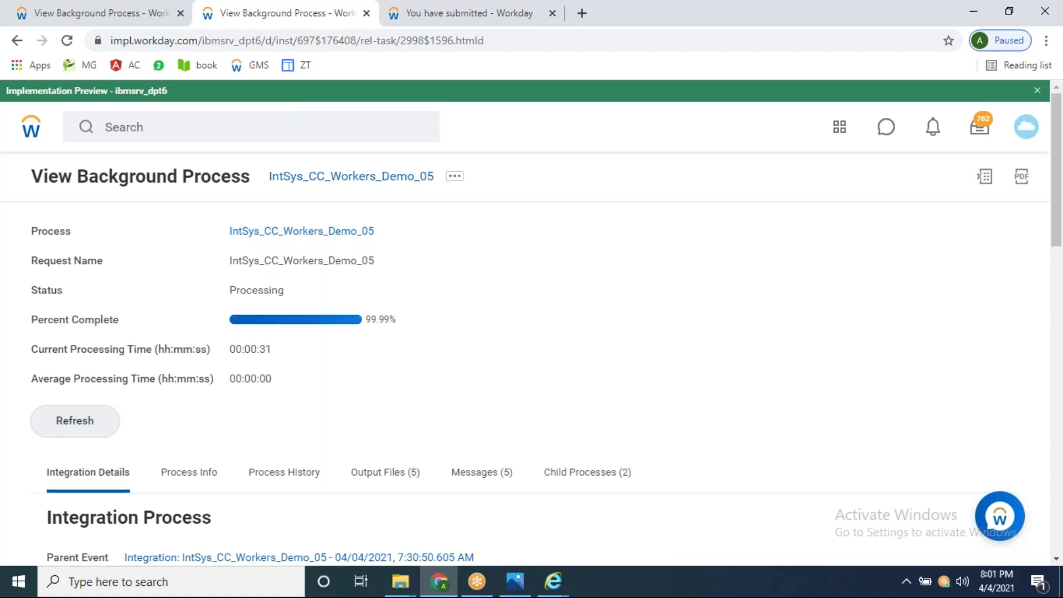
left_click(81, 429)
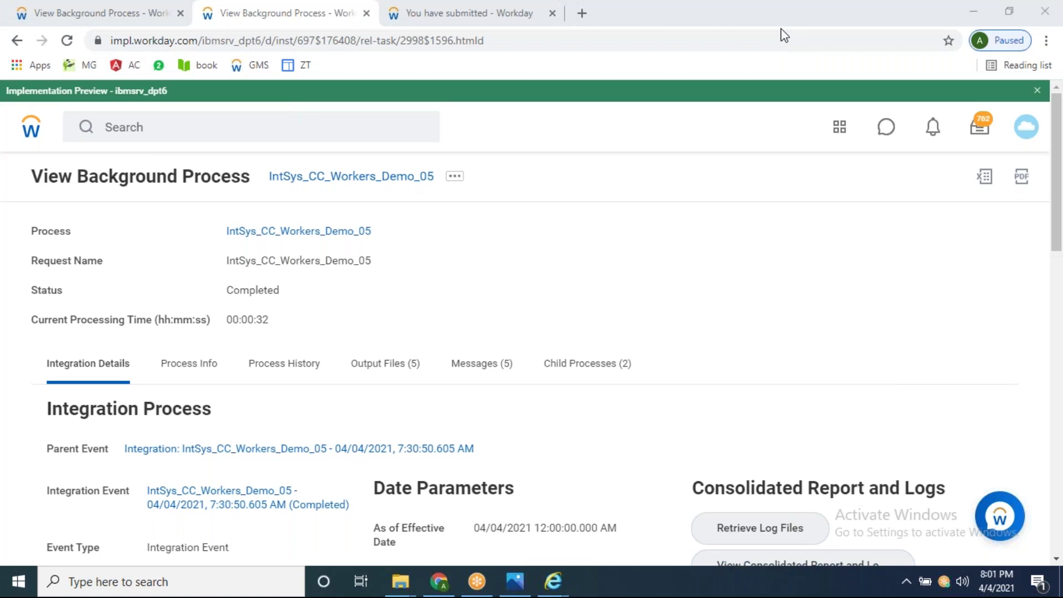
Step: Download Output_File_3_2021-30-04 from the run's Output Files list and open it
left_click(410, 374)
scroll(425, 416, "down", 4)
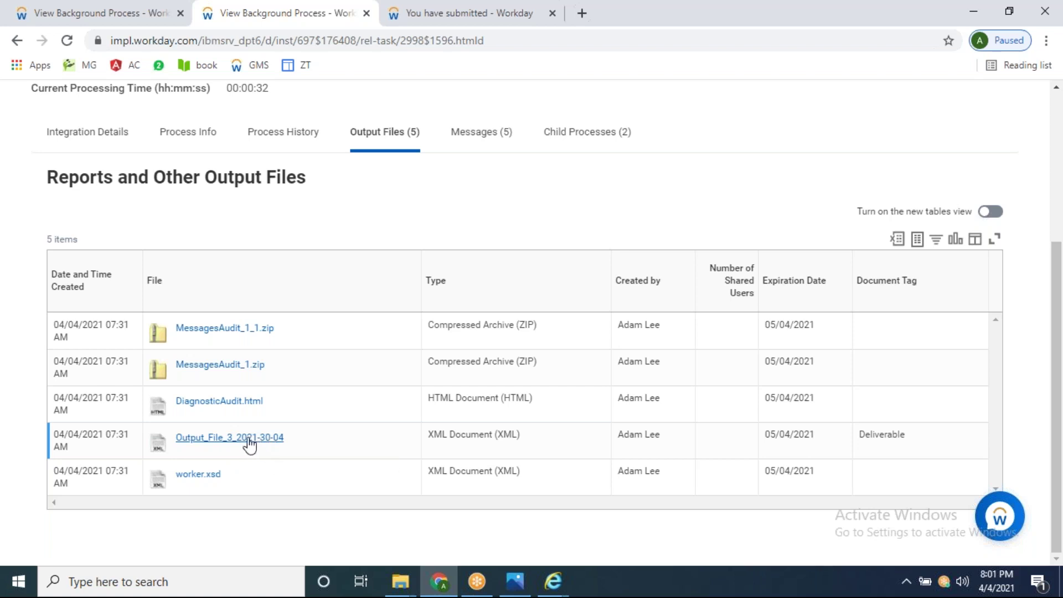
left_click(251, 443)
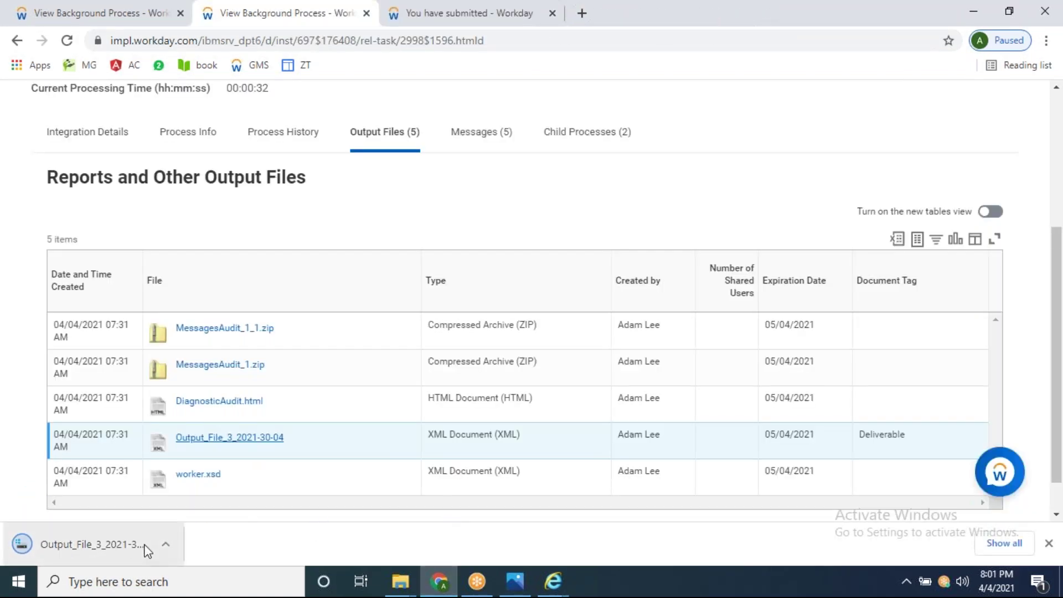
left_click(121, 547)
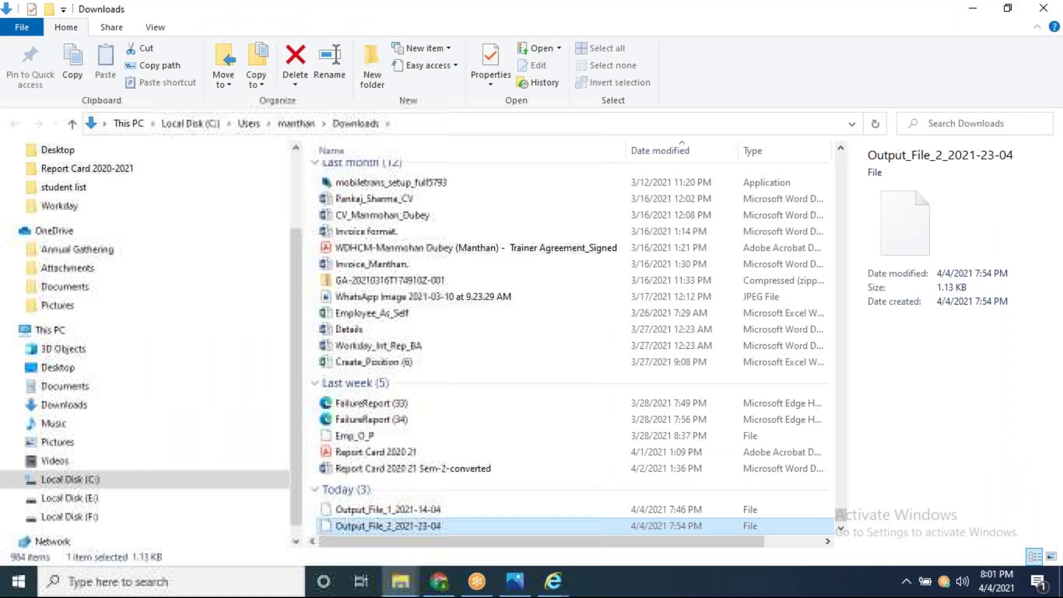
Step: Open Output_File_3_2021-30-04 in Internet Explorer to see Worker_Count 0
double_click(413, 525)
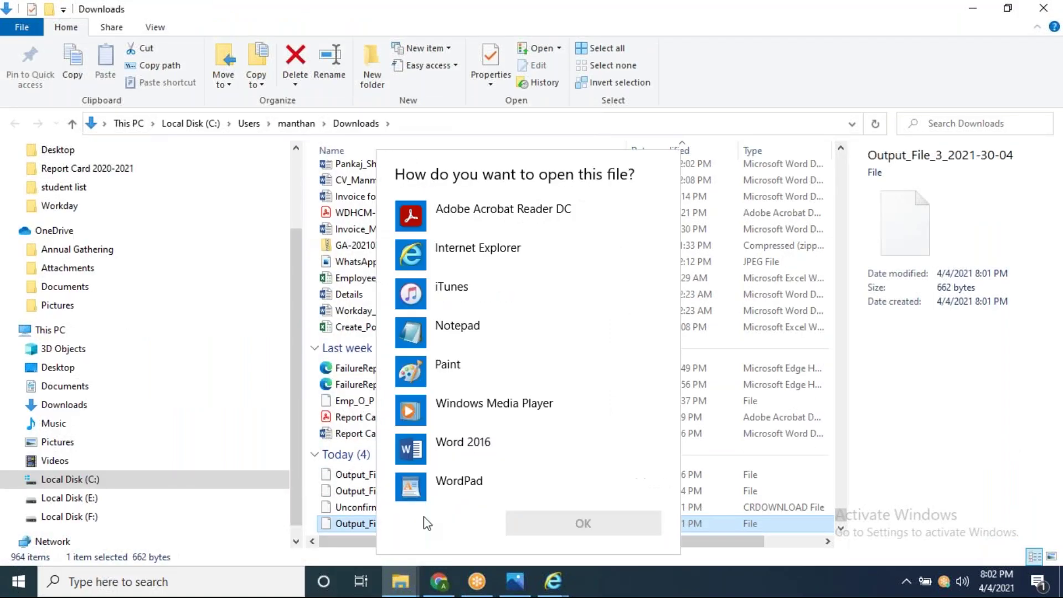
left_click(501, 257)
left_click(570, 531)
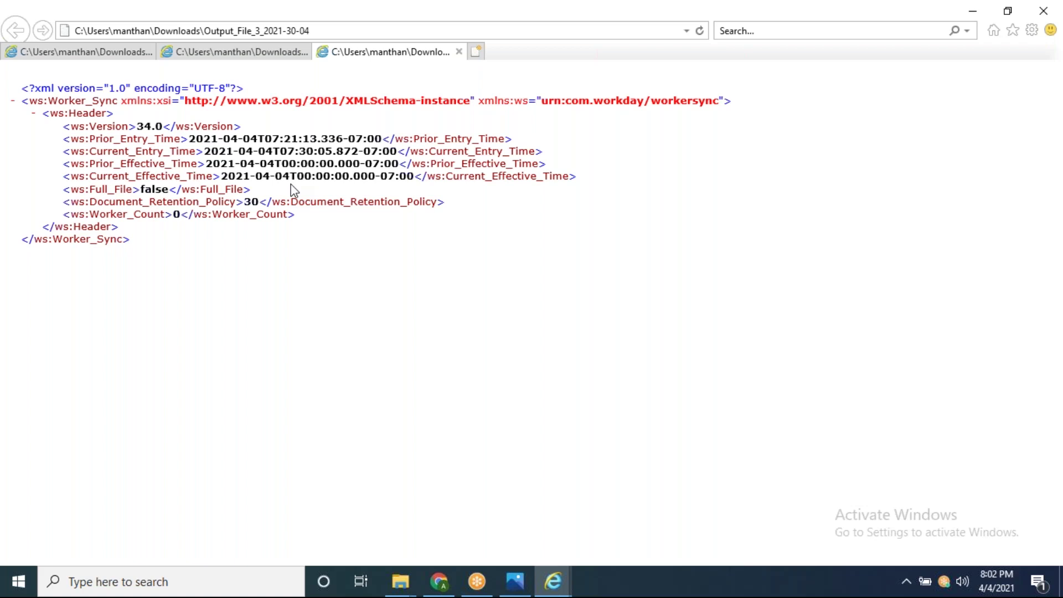
Step: Return to the Workday browser window and scroll back to the top
left_click(442, 586)
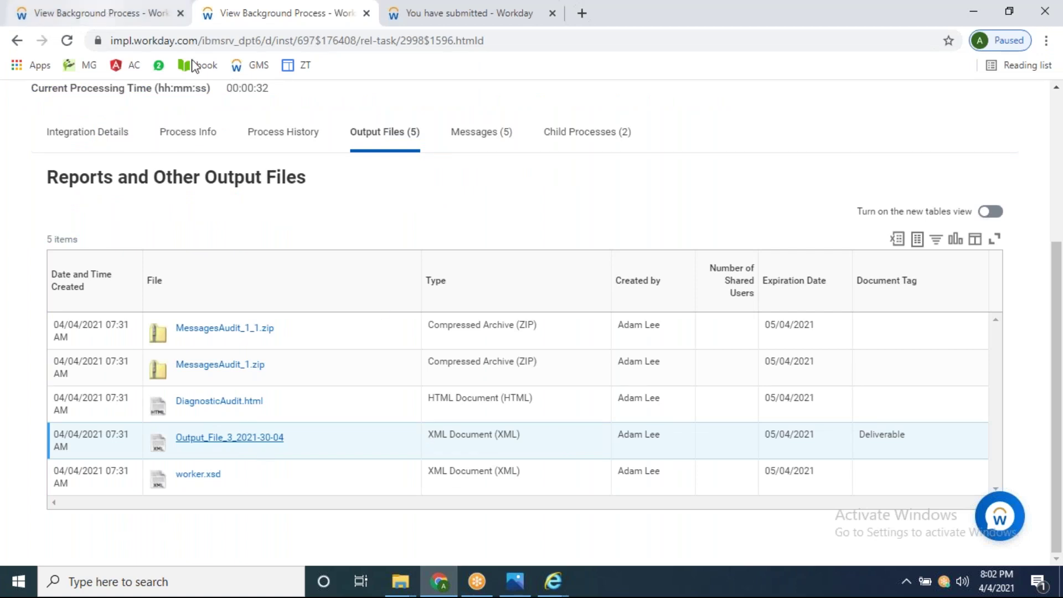
scroll(354, 151, "up", 2)
scroll(355, 151, "up", 3)
Step: Check the submitted personal information change, then go back to the View Background Process page
left_click(401, 22)
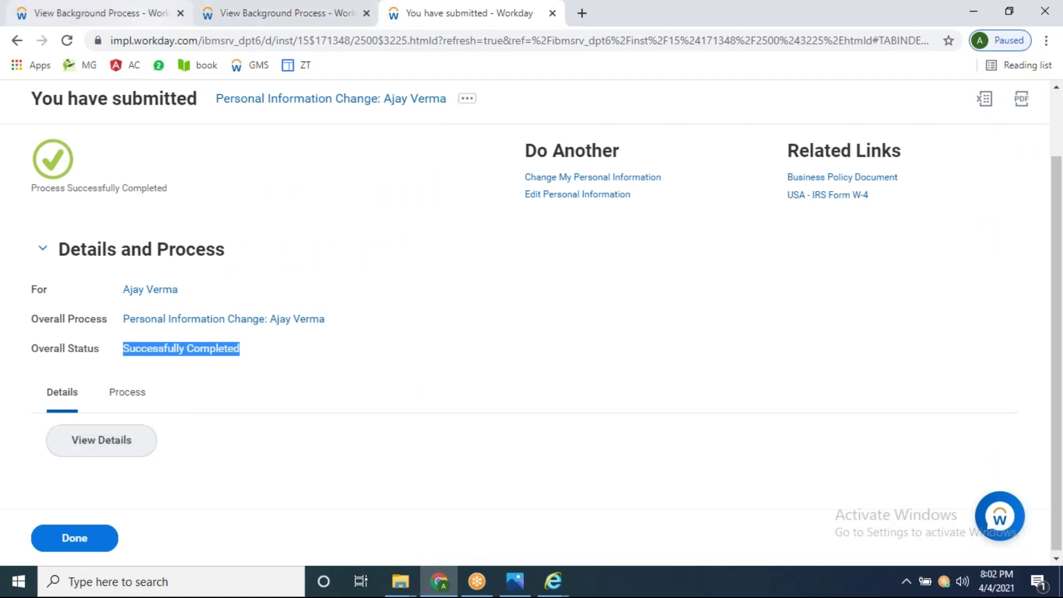
left_click(233, 13)
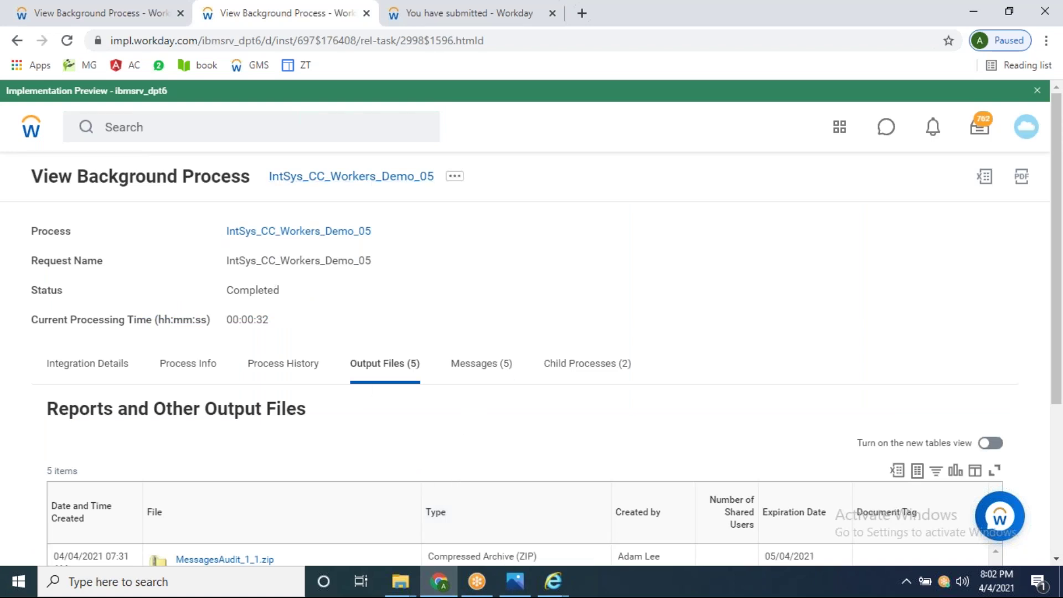
mouse_move(375, 231)
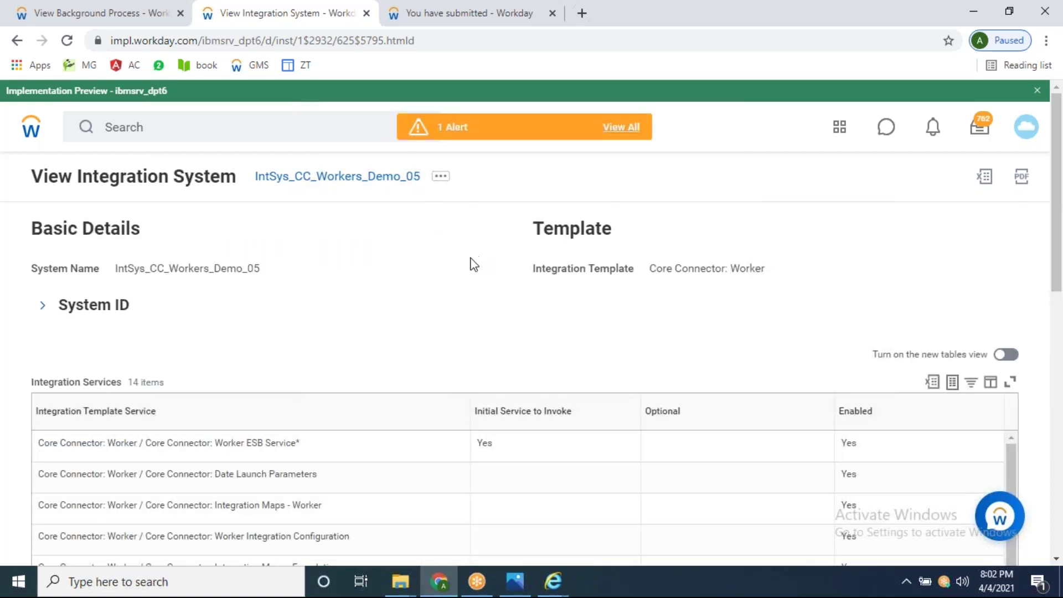
Step: From Configure Integration Field Overrides, open calculated field CF_Loction_Manthan - 05 in a new tab
scroll(473, 265, "down", 4)
scroll(448, 256, "up", 3)
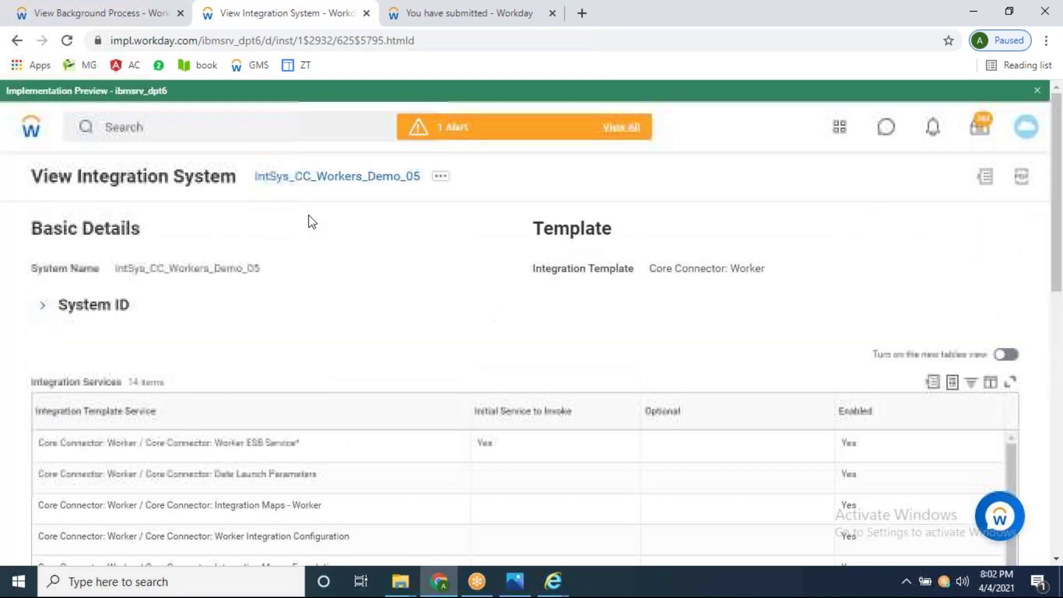
left_click(441, 182)
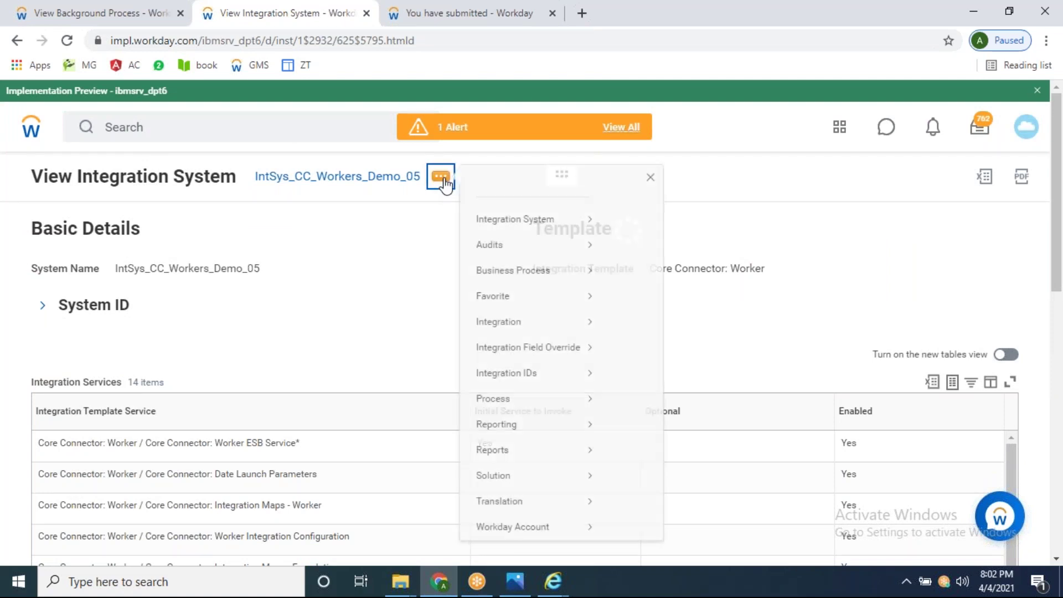
mouse_move(510, 221)
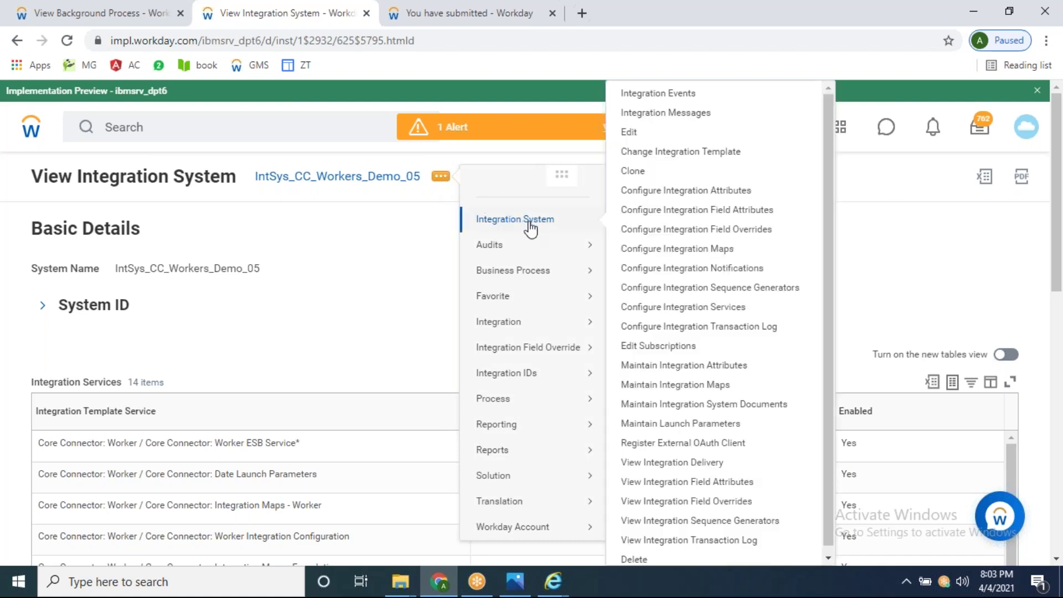
left_click(699, 233)
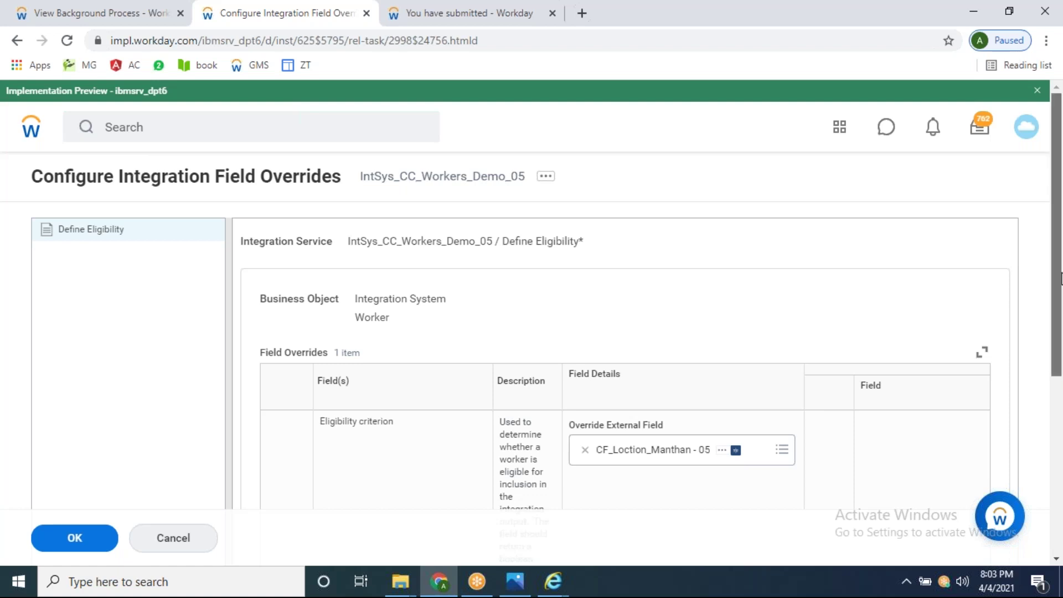
scroll(765, 342, "down", 2)
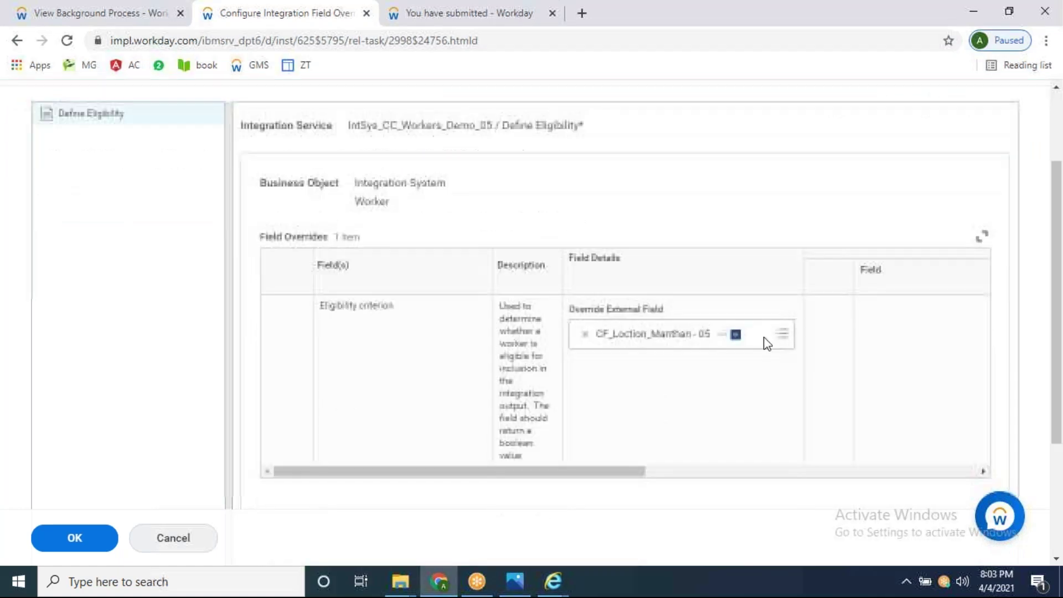
left_click(724, 336)
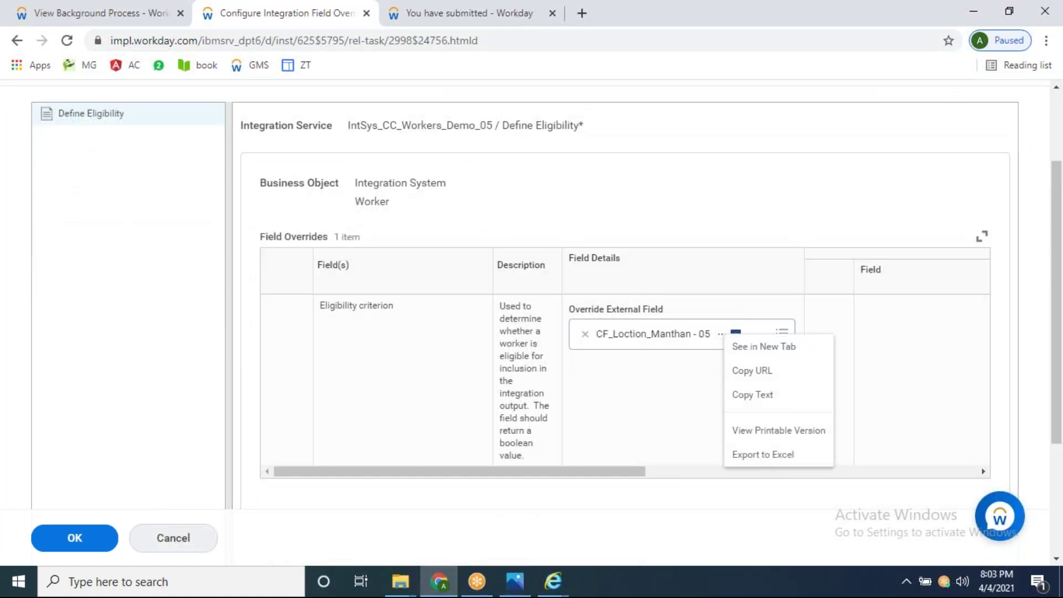
left_click(754, 347)
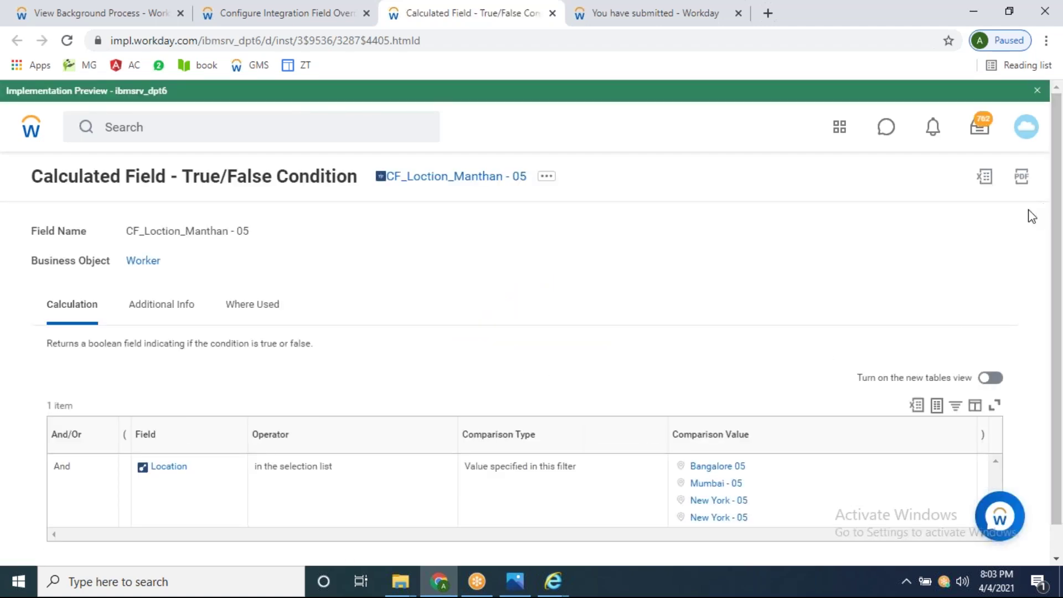
Step: Switch to the tab confirming the Personal Information Change as Successfully Completed
scroll(1058, 213, "down", 1)
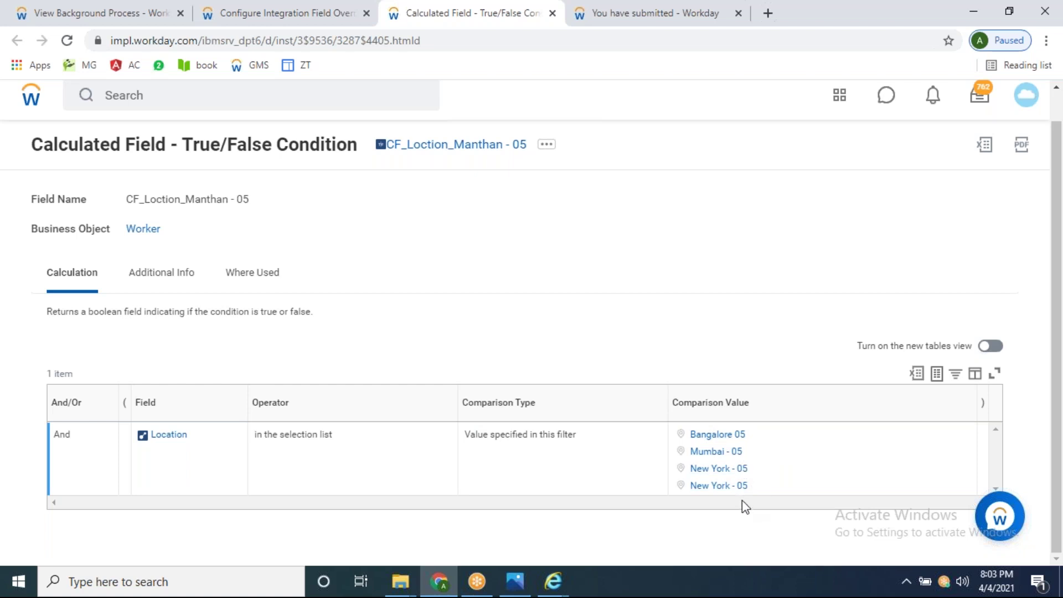
mouse_move(752, 443)
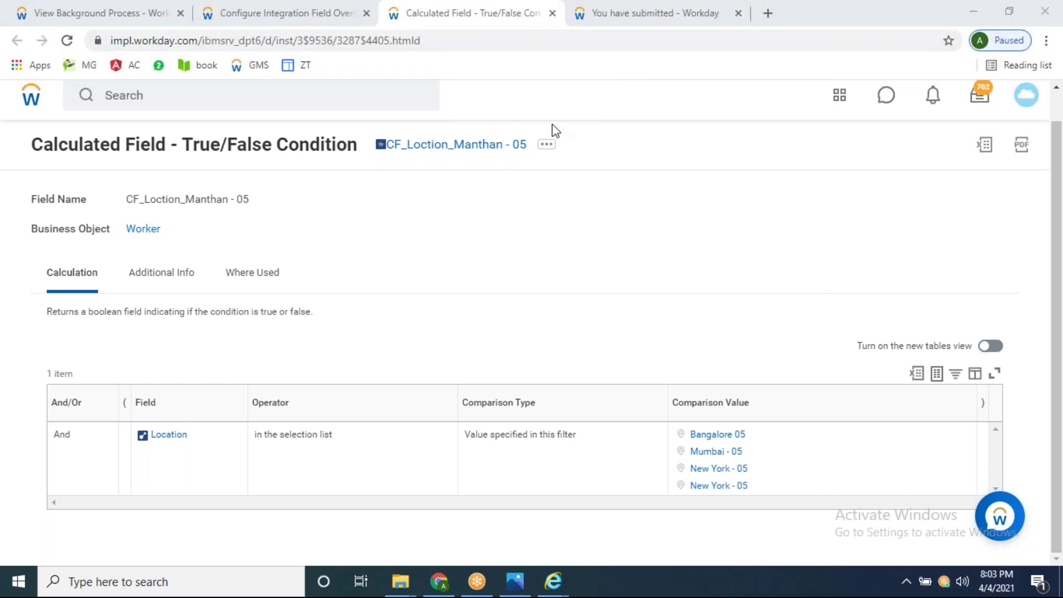
left_click(620, 12)
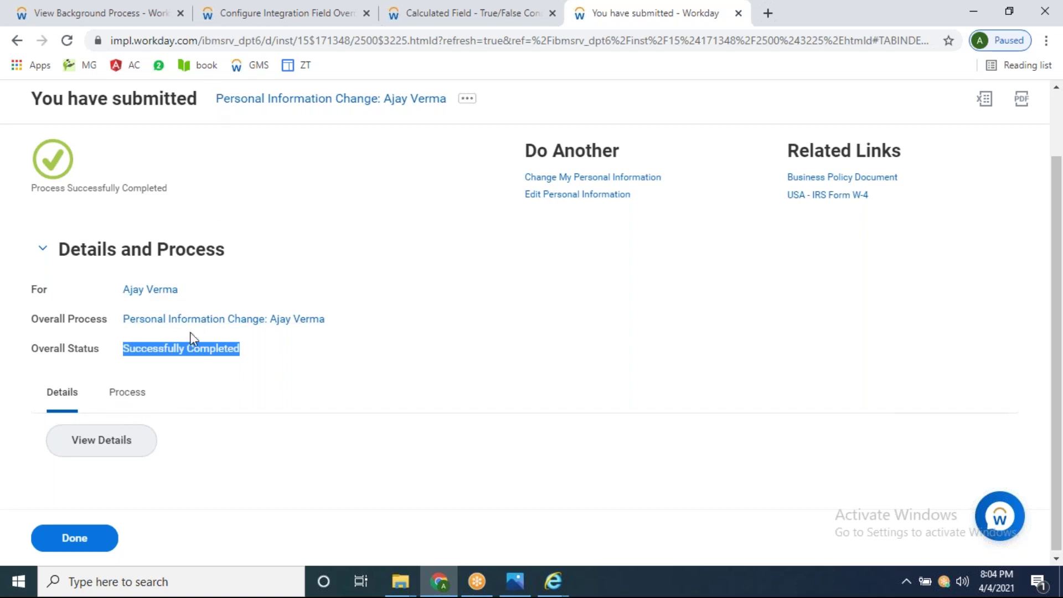
Step: Review the details of the submitted personal information change
left_click(104, 441)
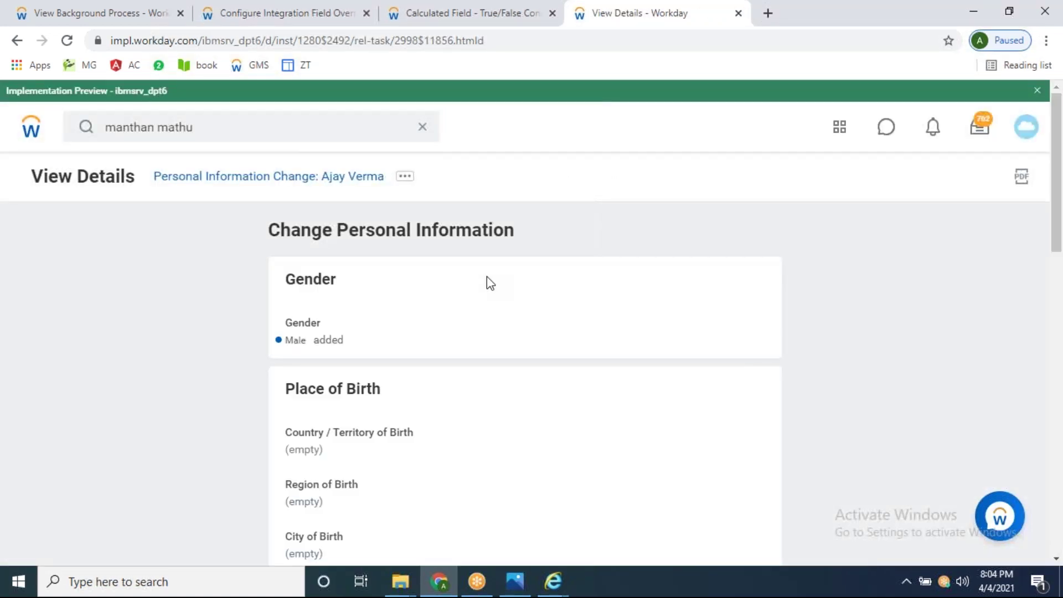
scroll(496, 284, "down", 6)
scroll(496, 284, "down", 7)
scroll(508, 304, "up", 13)
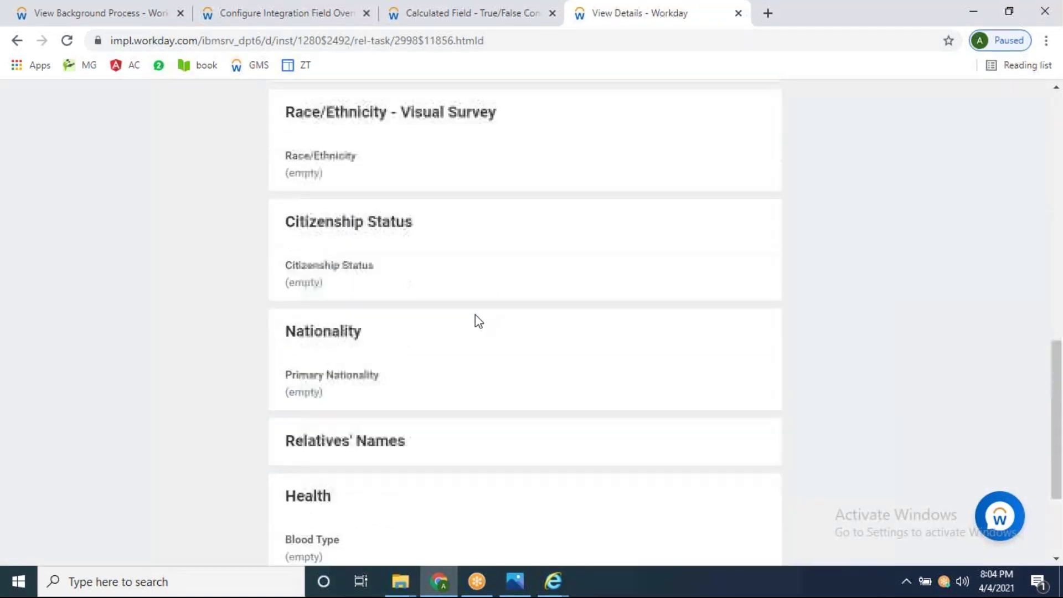
Step: Search the worker by name, confirm location Mumbai - 06, then return to the field override tab
left_click(320, 119)
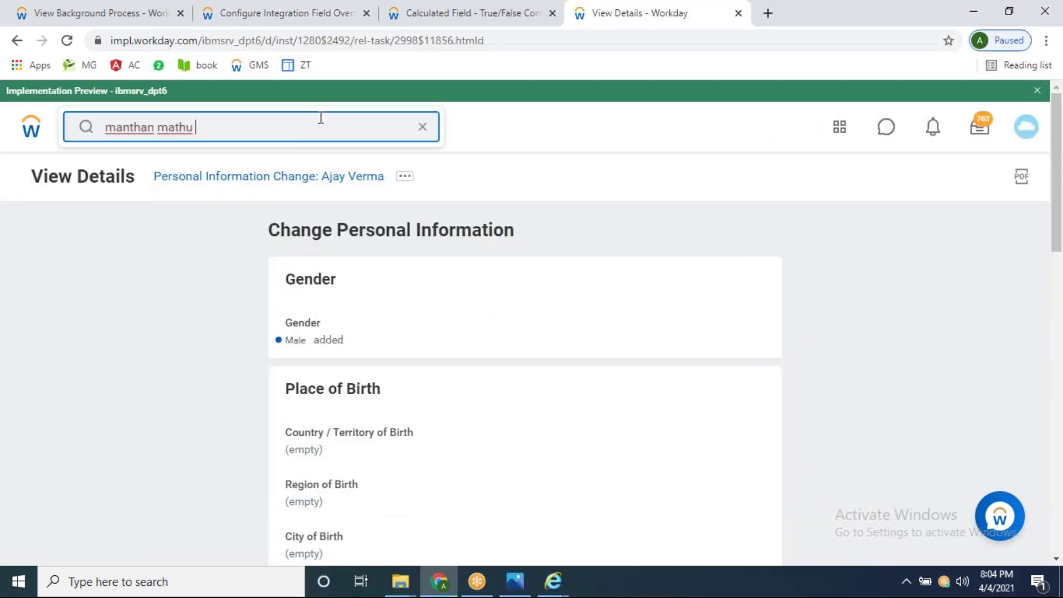
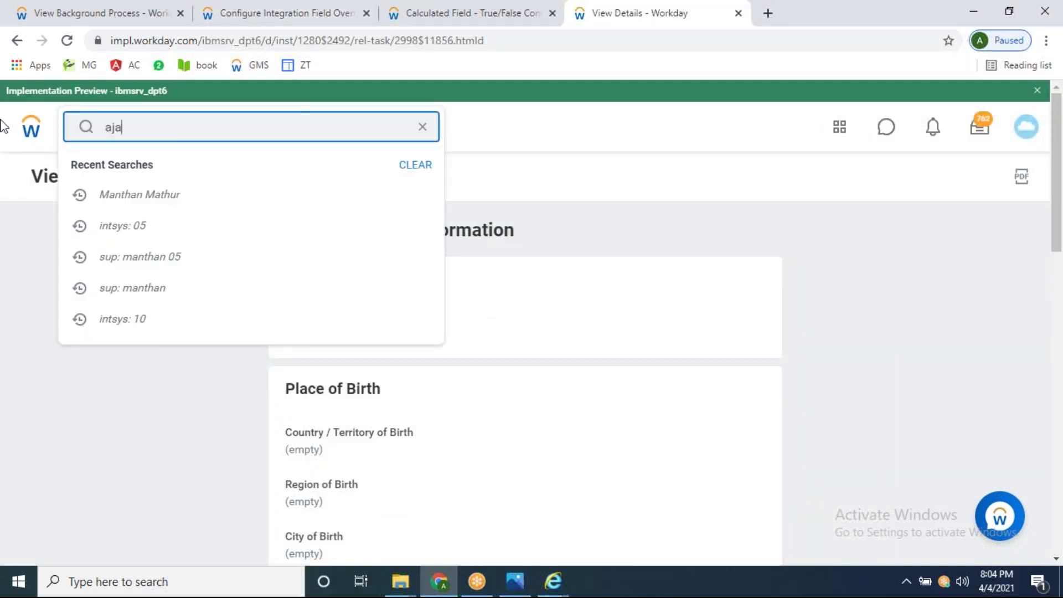
left_click(614, 250)
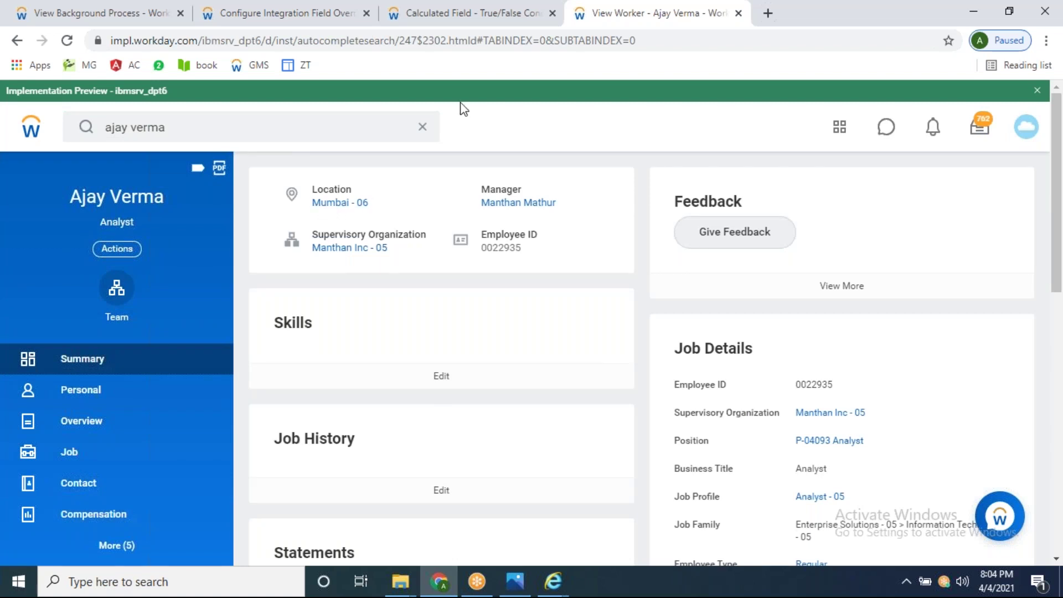
left_click(316, 13)
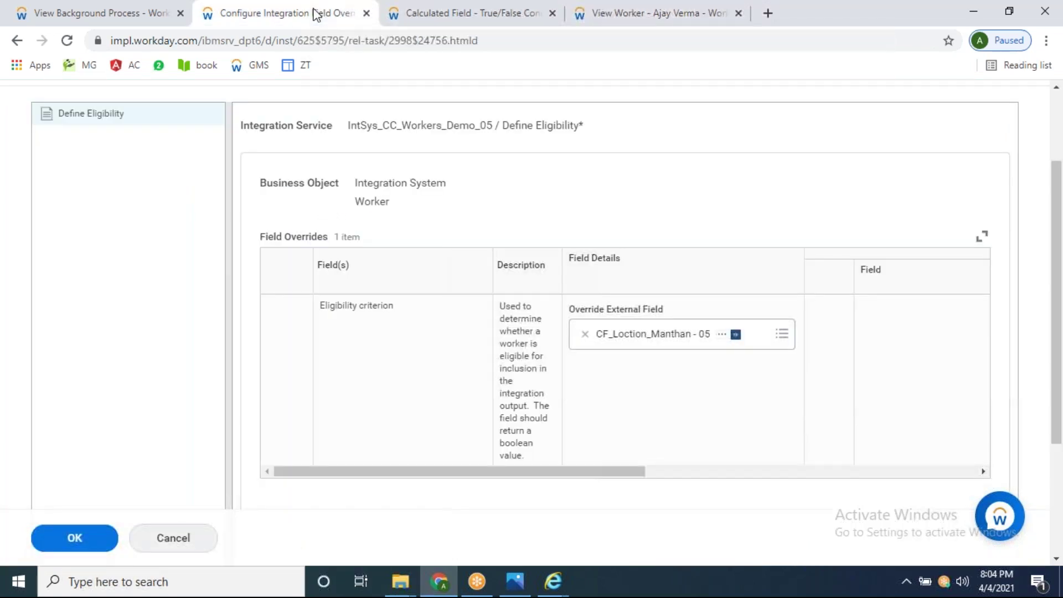
Step: Compare the field override with CF_Loction_Manthan - 05, then start editing that calculated field
left_click(520, 16)
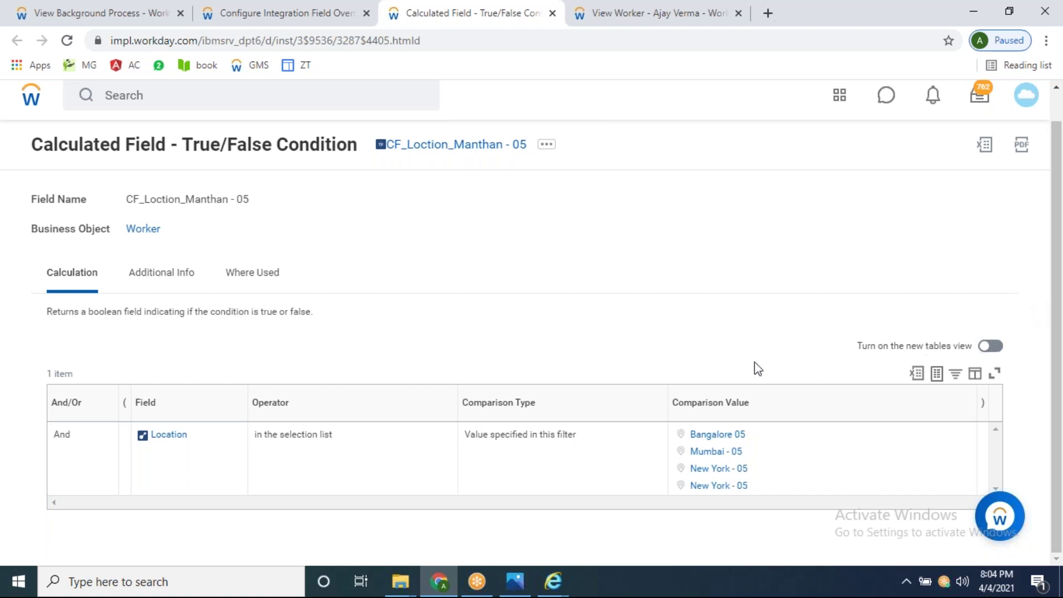
left_click(320, 18)
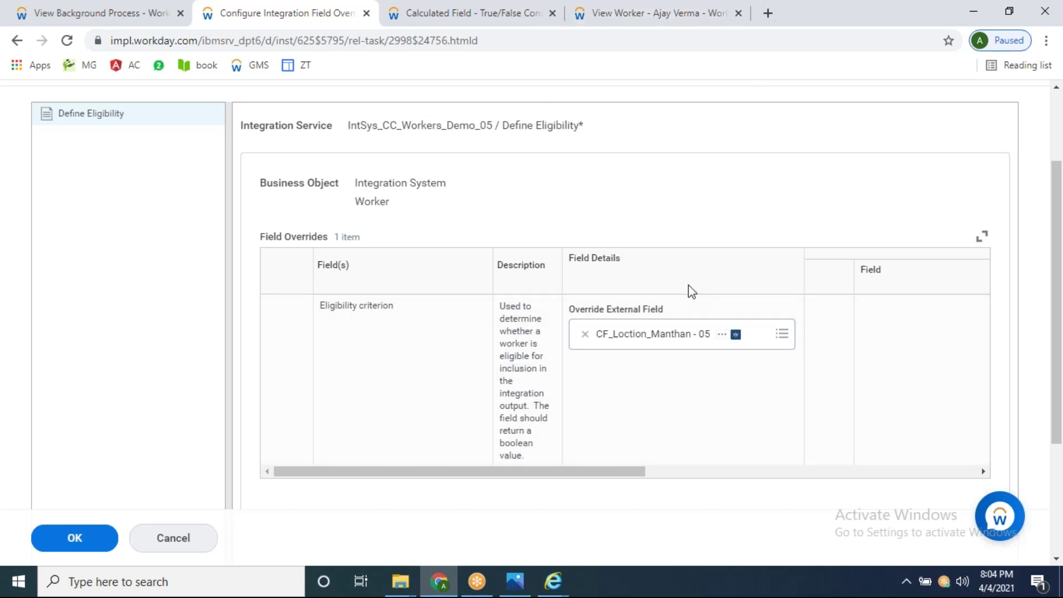
left_click(480, 12)
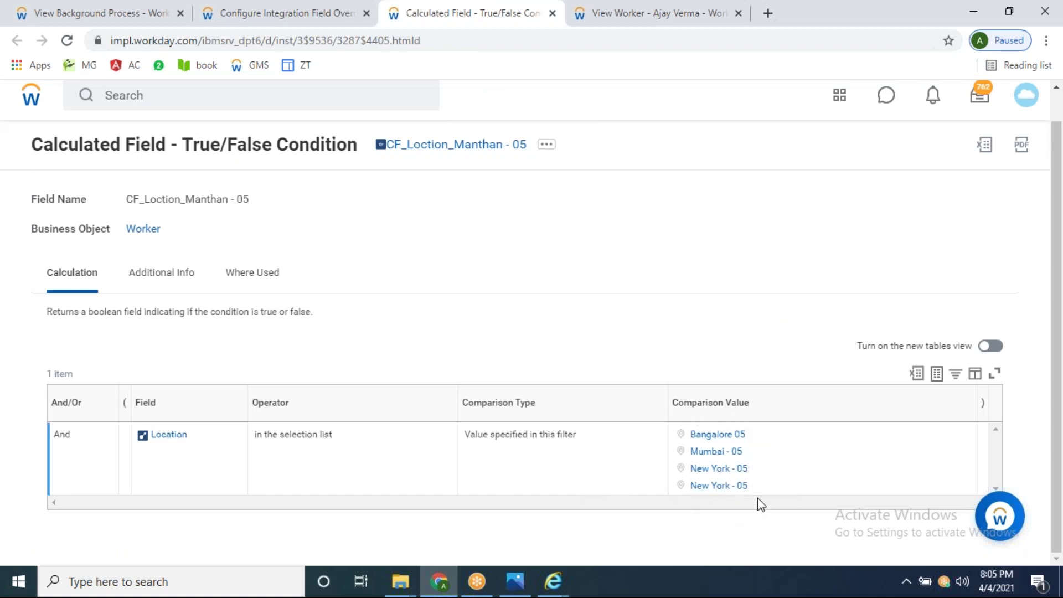
left_click(546, 145)
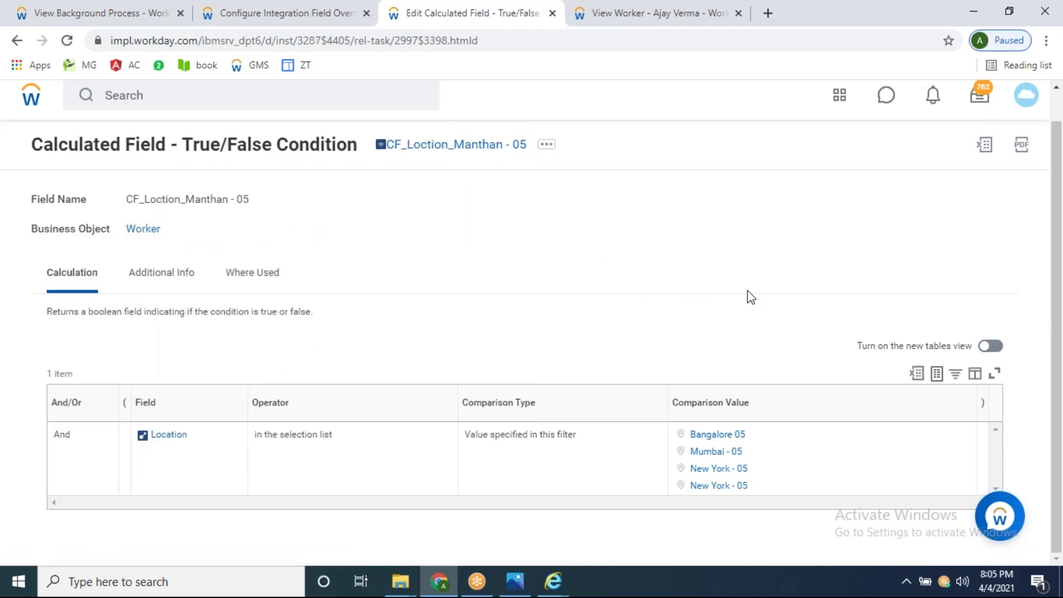
Step: Add Mumbai - 06 to CF_Loction_Manthan - 05's location comparison values and save
scroll(853, 360, "down", 3)
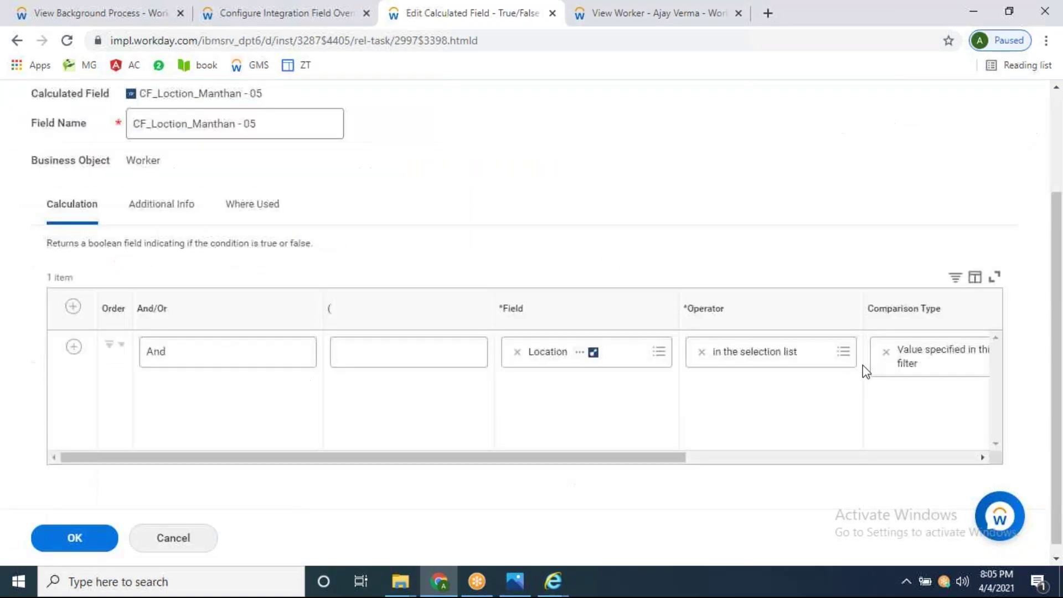
scroll(878, 368, "right", 5)
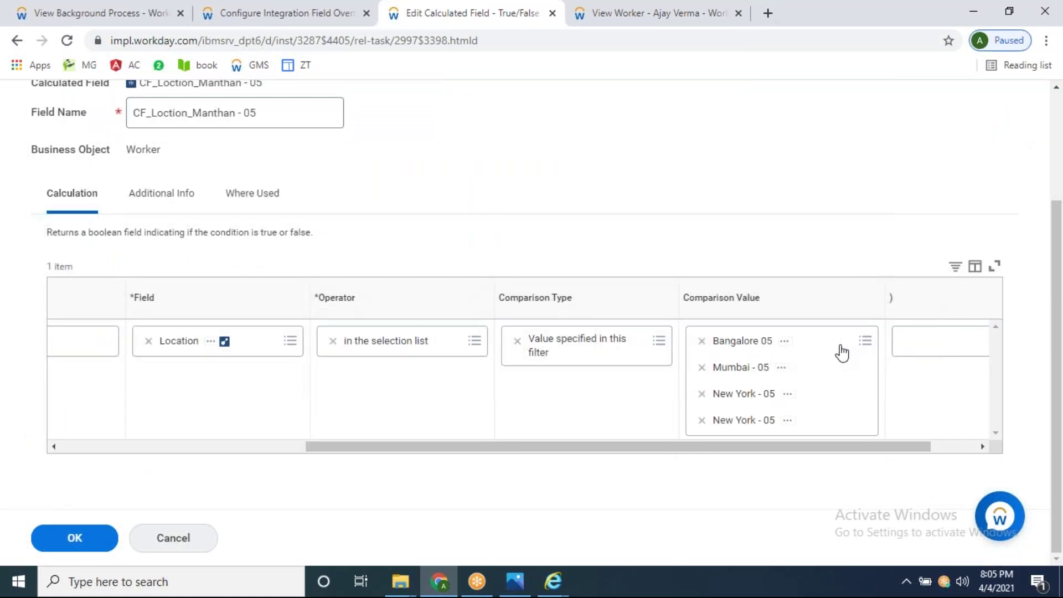
left_click(816, 342)
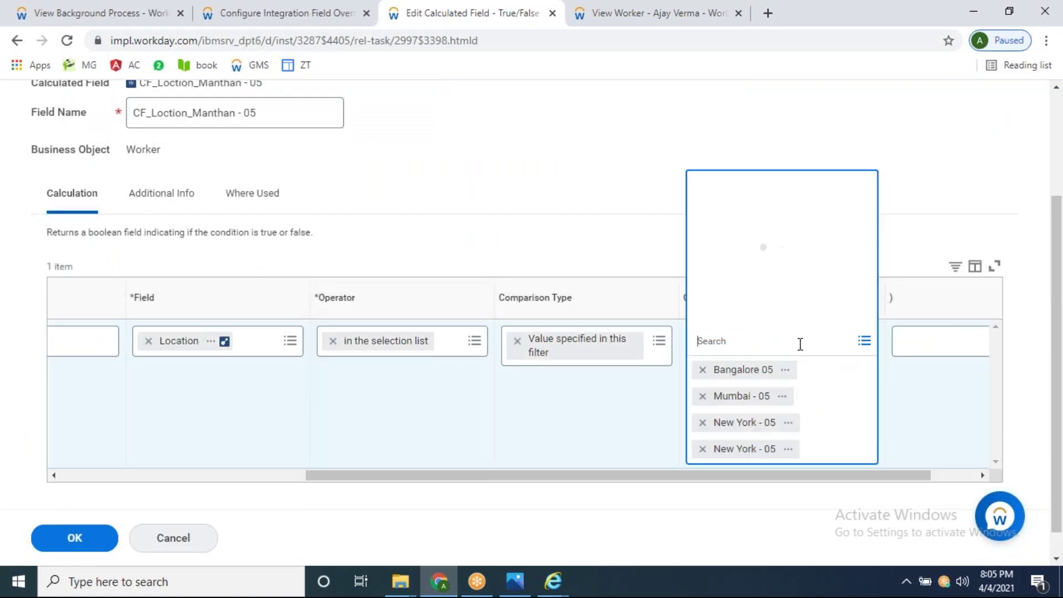
type("mumbai 06")
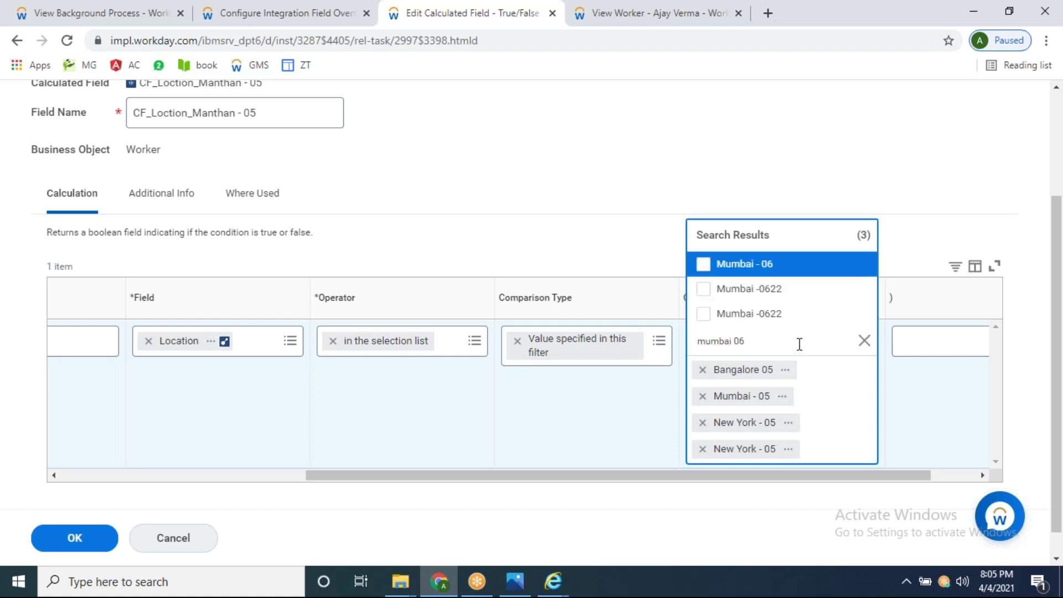
left_click(727, 258)
left_click(75, 539)
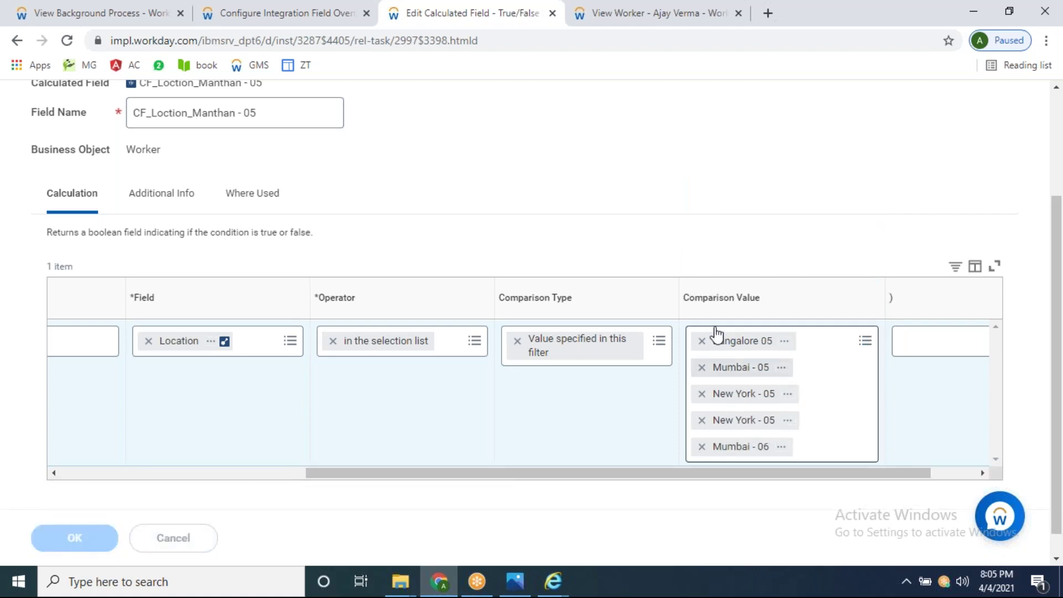
Step: Close the Field Override tab and return to the View Background Process page
left_click(280, 16)
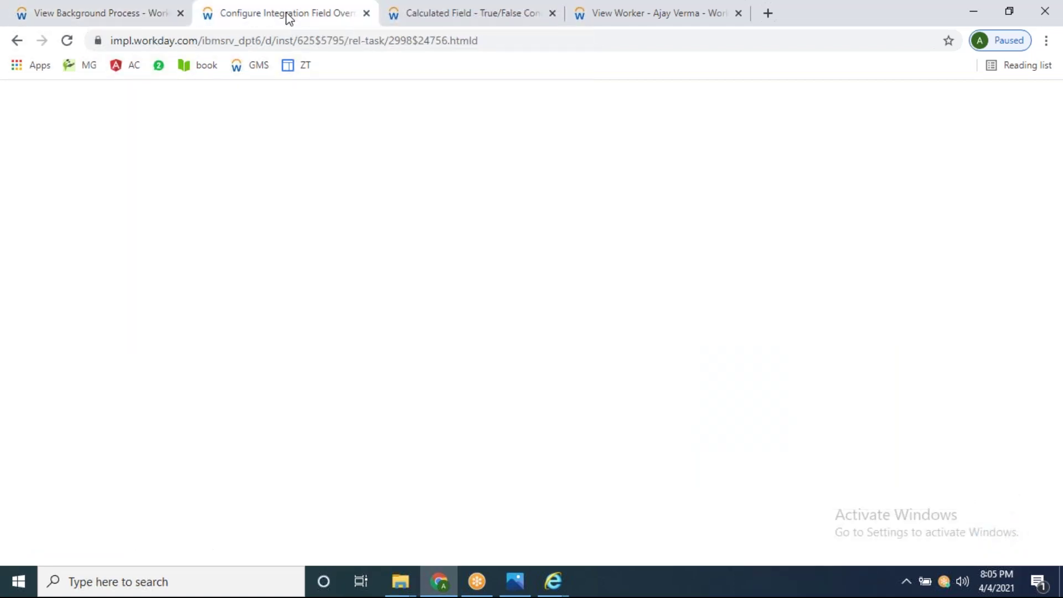
key("ctrl+w")
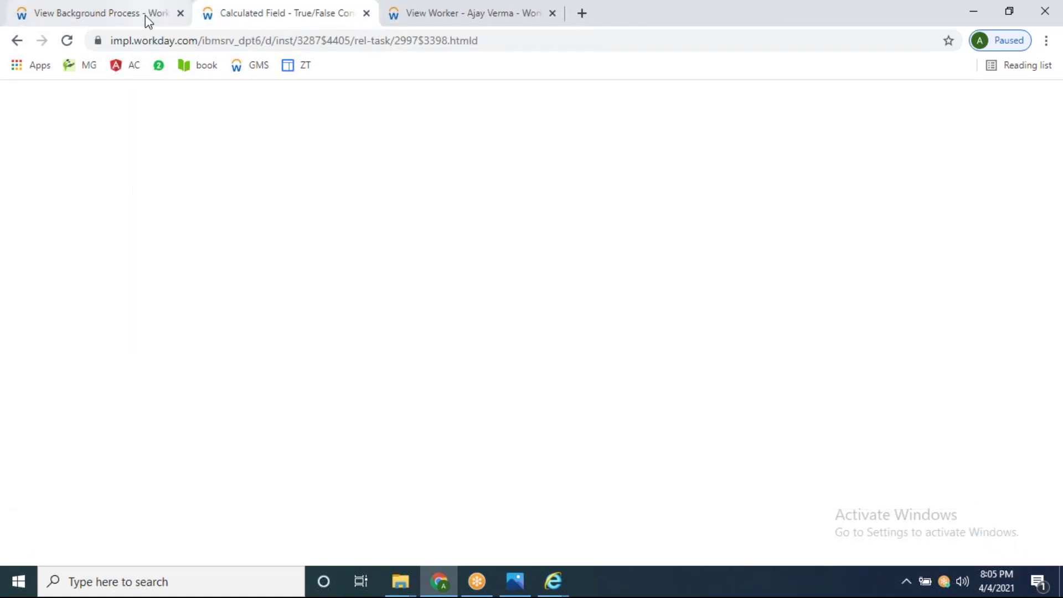
left_click(145, 15)
scroll(257, 263, "up", 8)
scroll(257, 263, "up", 8)
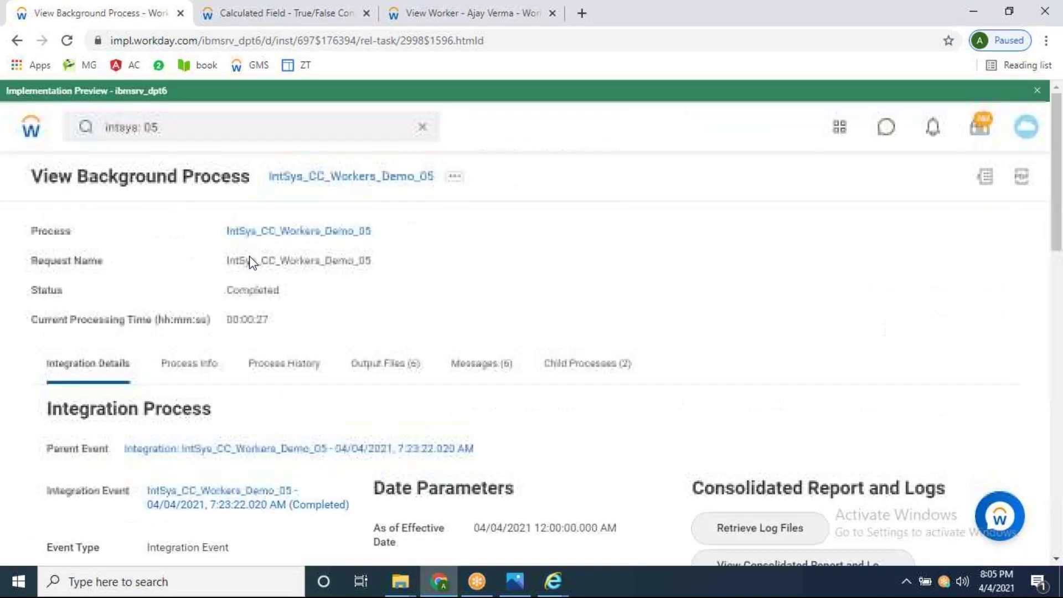
Step: Relaunch IntSys_CC_Workers_Demo_05 via Integration > Launch / Schedule with Run Now
left_click(455, 182)
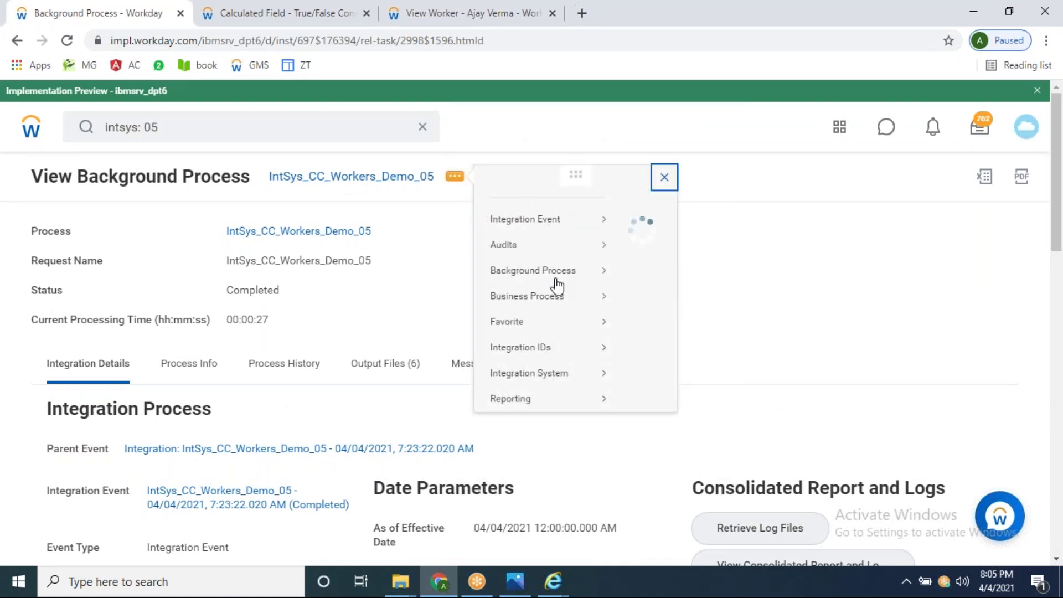
mouse_move(546, 313)
mouse_move(382, 232)
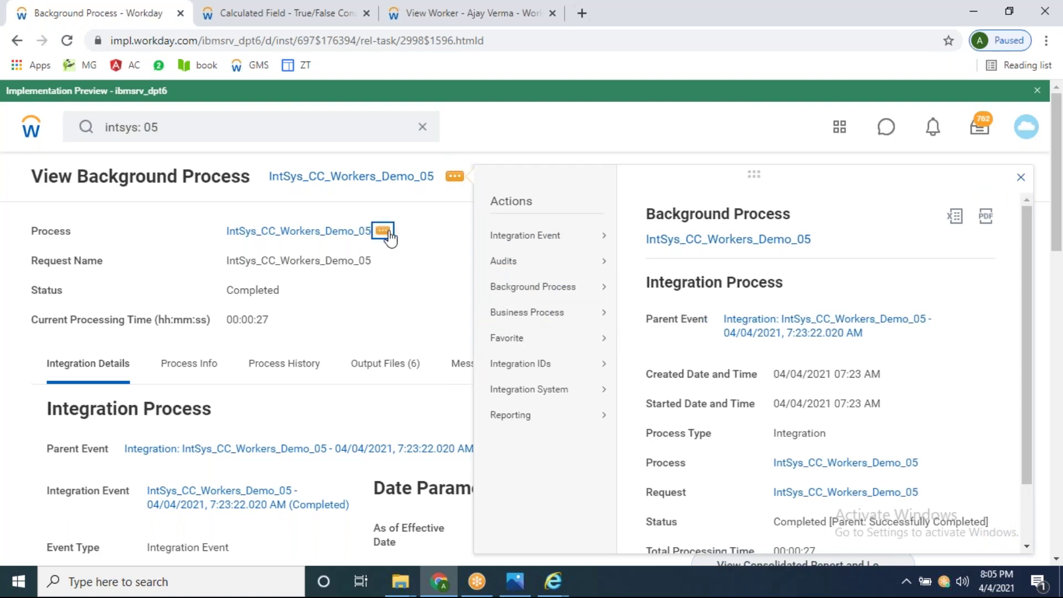
left_click(383, 231)
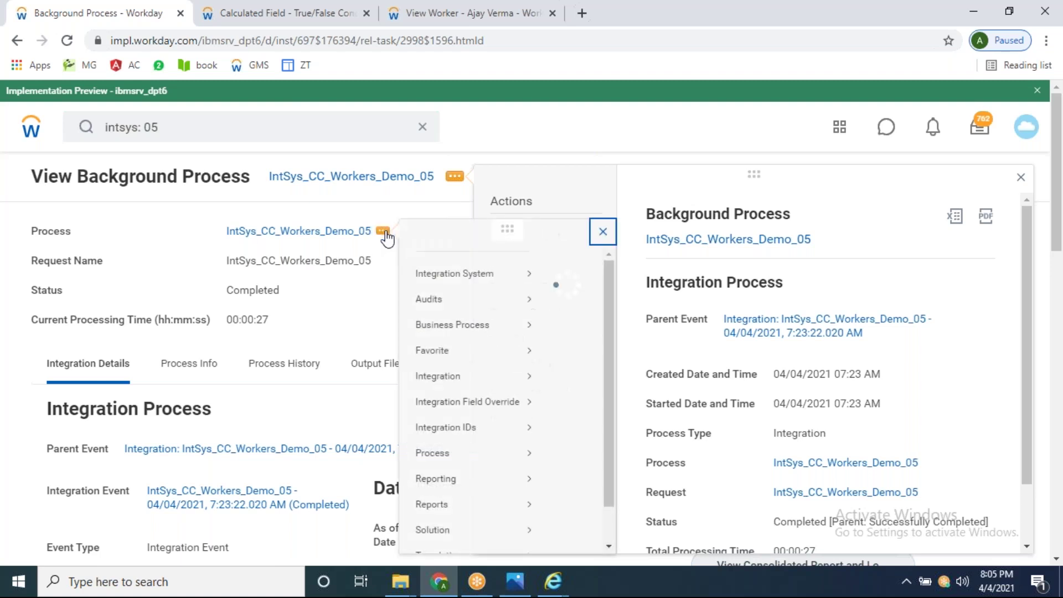
mouse_move(484, 382)
left_click(588, 379)
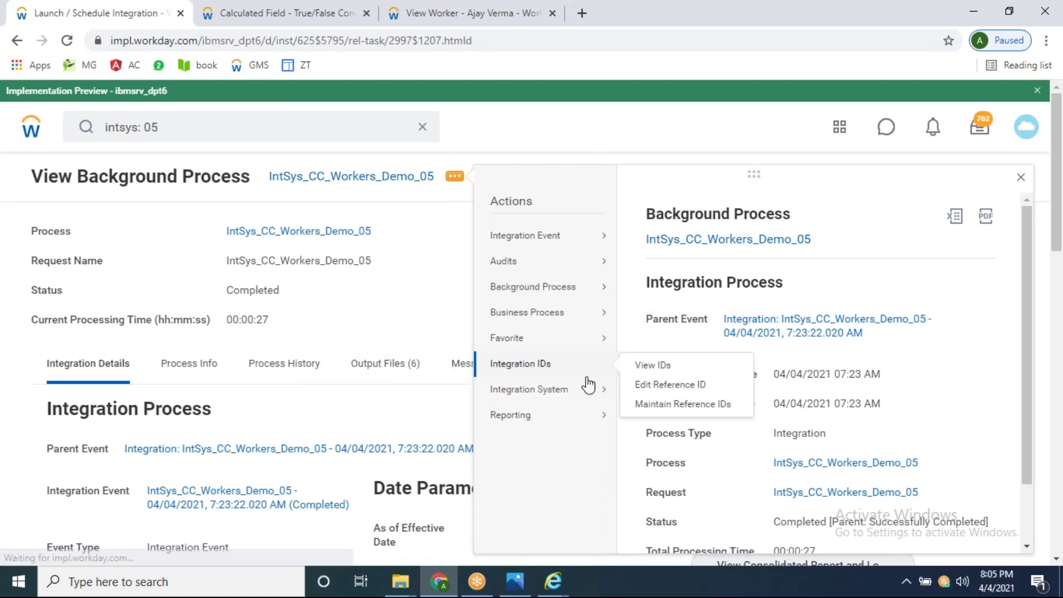
left_click(83, 540)
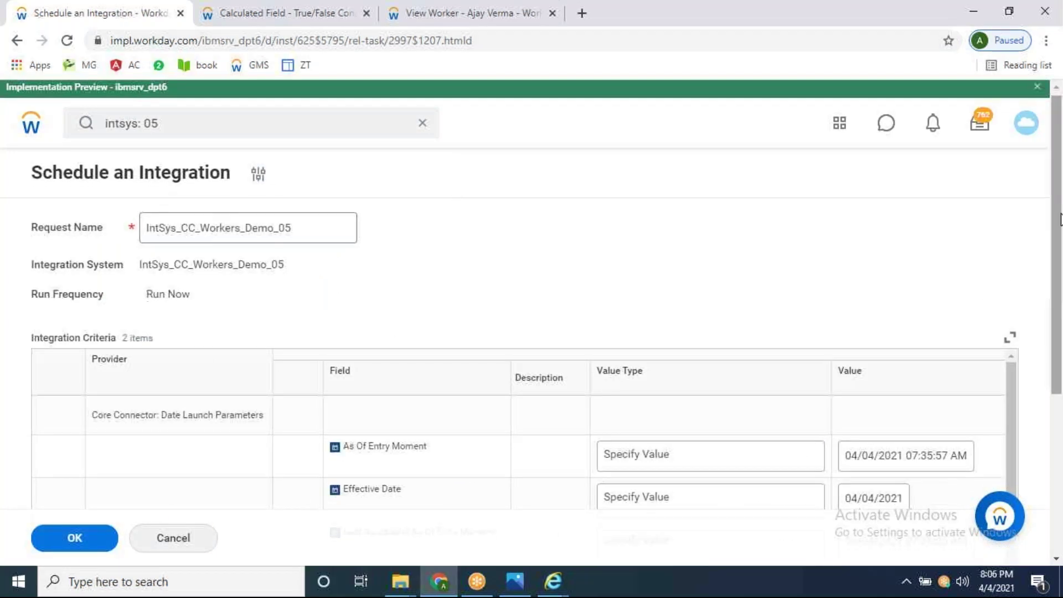
Step: Change the Last Successful As Of Entry Moment minutes from 30 to 21 (07:21:05 AM) and launch the integration
scroll(941, 277, "down", 4)
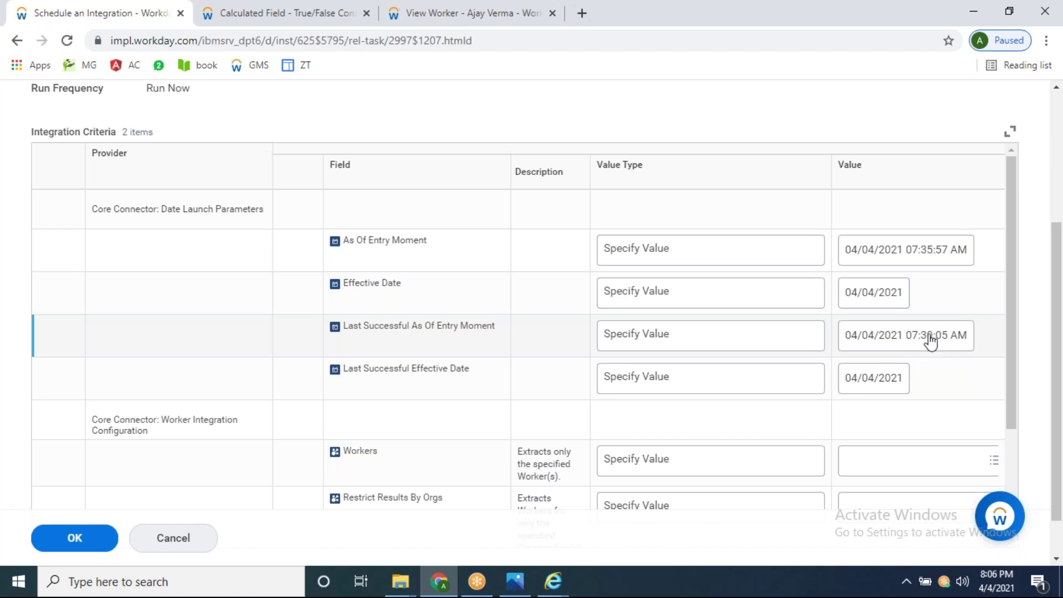
left_click(929, 344)
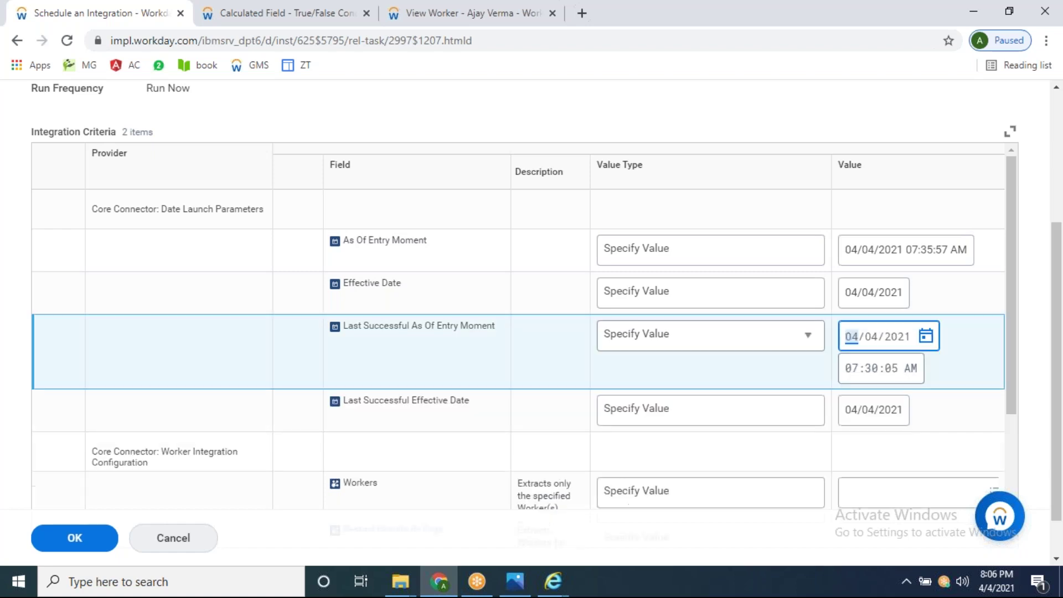
left_click(872, 369)
type("21")
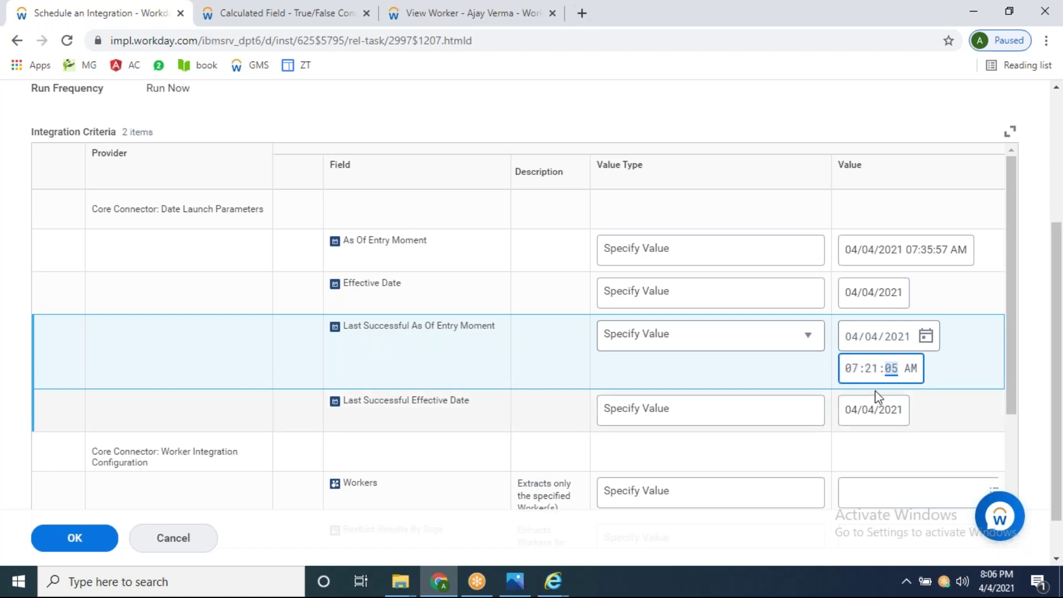
left_click(83, 541)
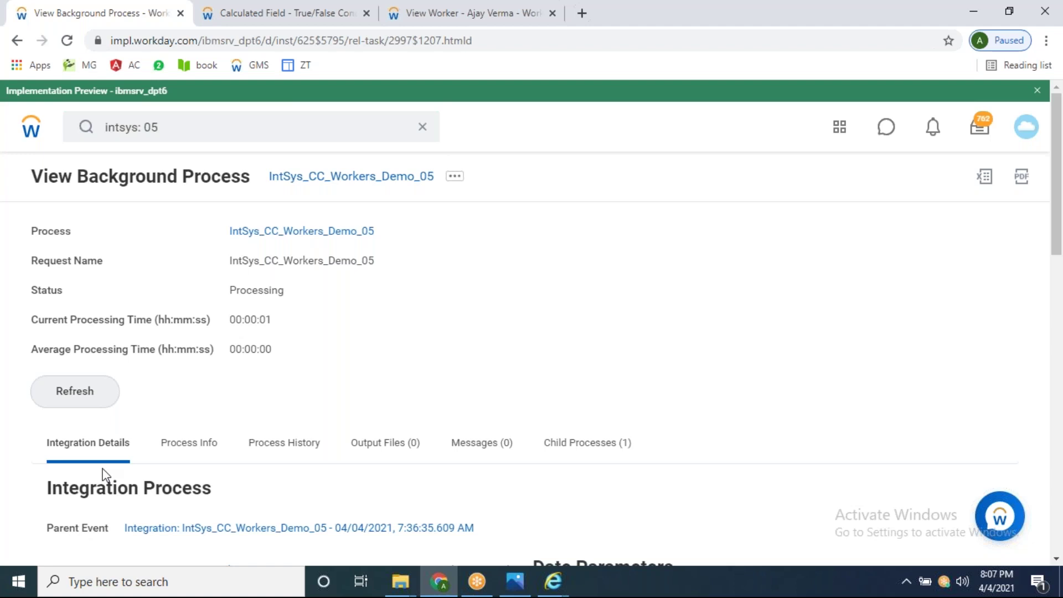
Step: Search for 'process monitor' and open the Process Monitor report
left_click(335, 17)
left_click(228, 127)
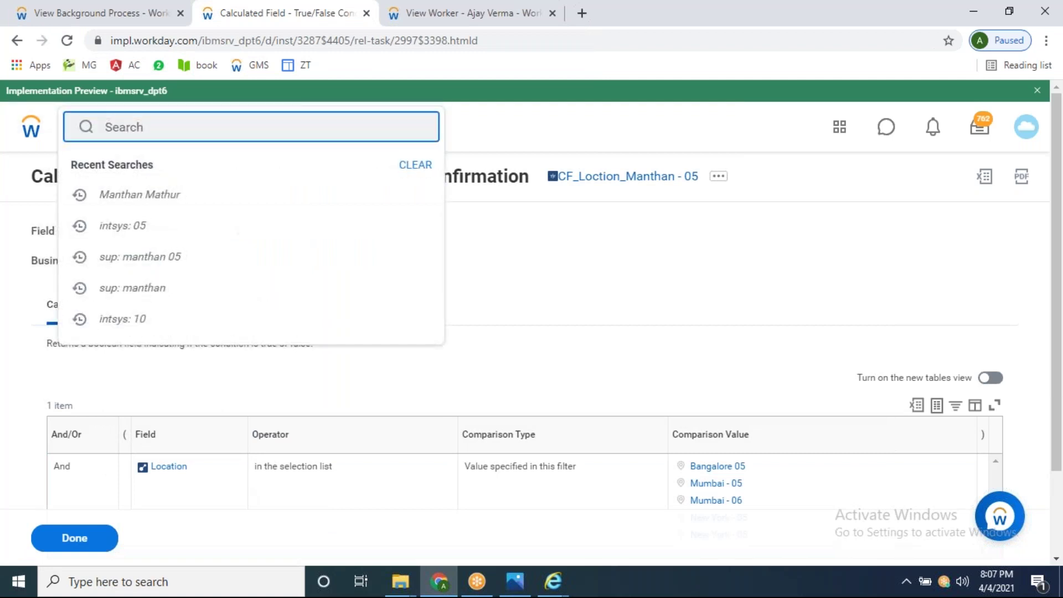
type("process monitor")
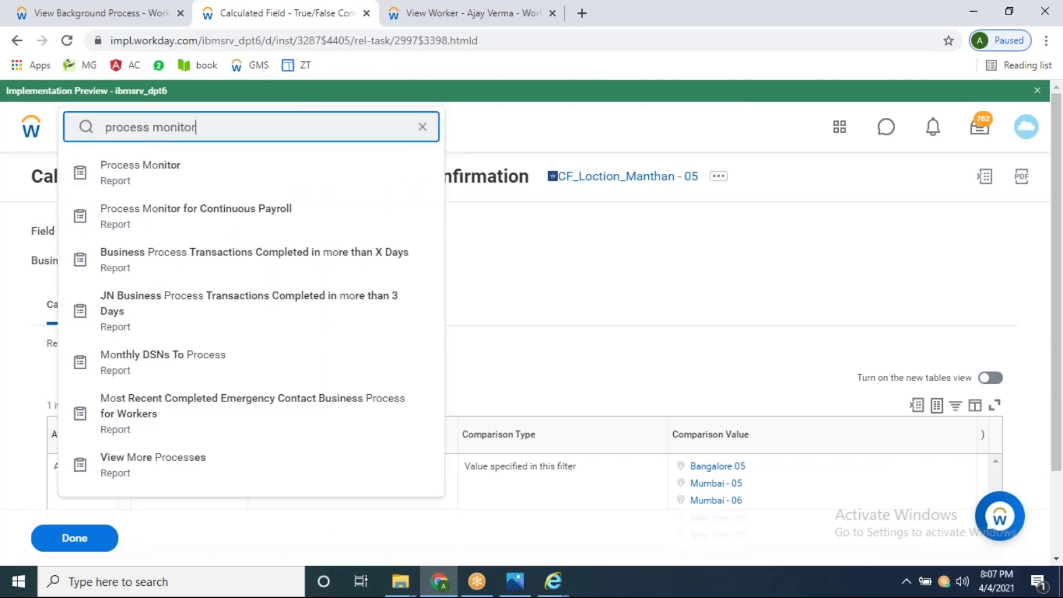
left_click(154, 165)
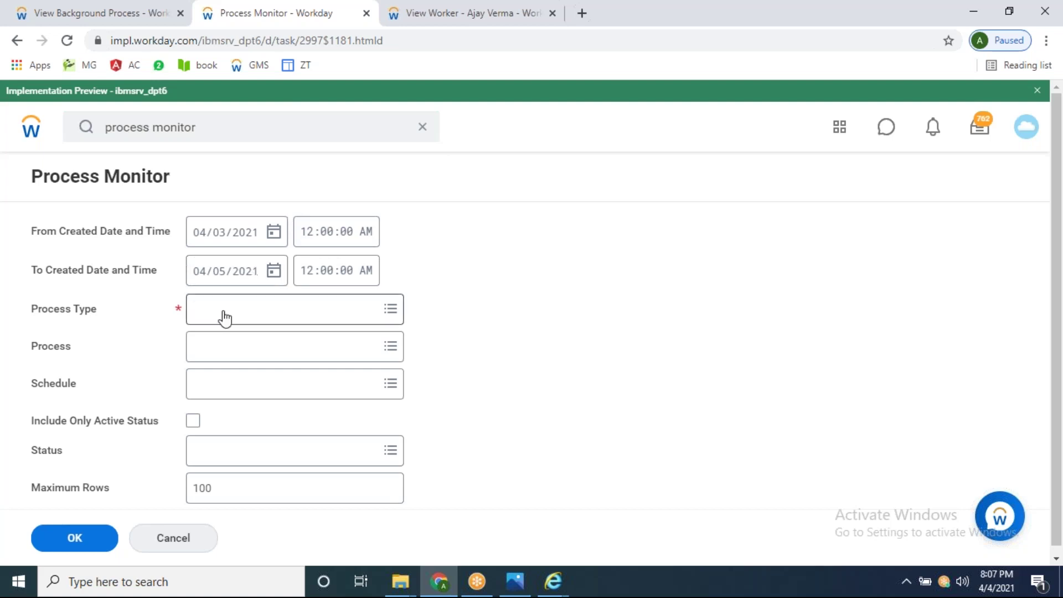
Step: Filter Process Type to Integration and Process to IntSys_CC_Workers_Demo_05, then run the report
left_click(230, 318)
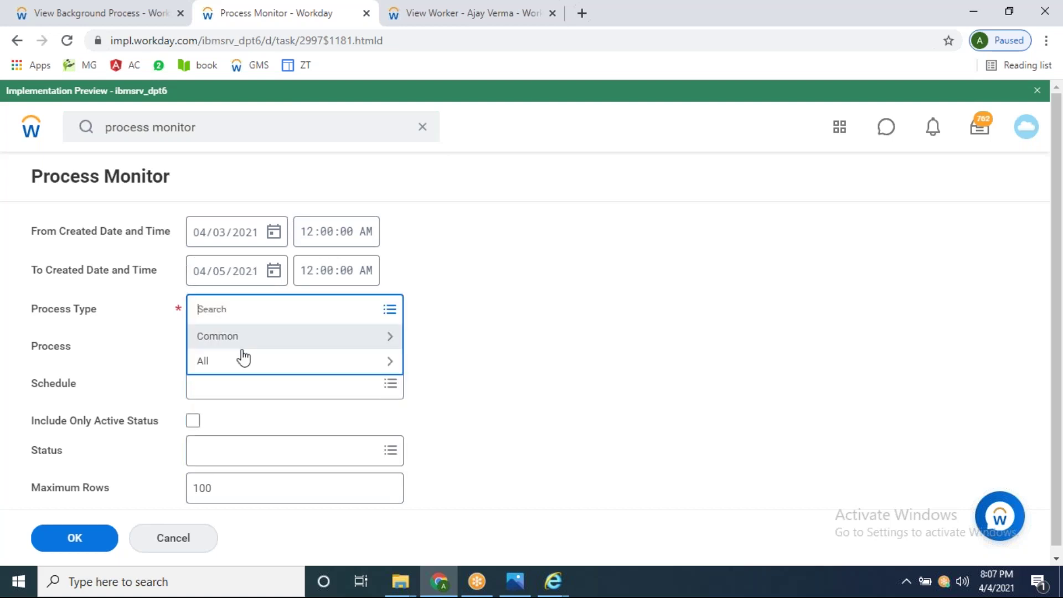
left_click(561, 346)
left_click(389, 312)
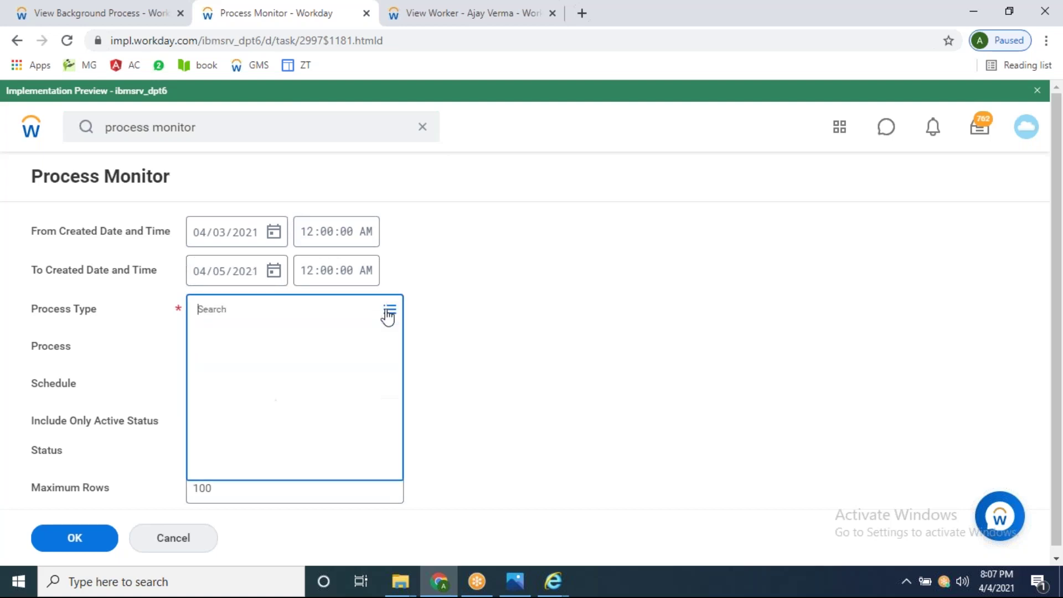
left_click(301, 338)
left_click(261, 394)
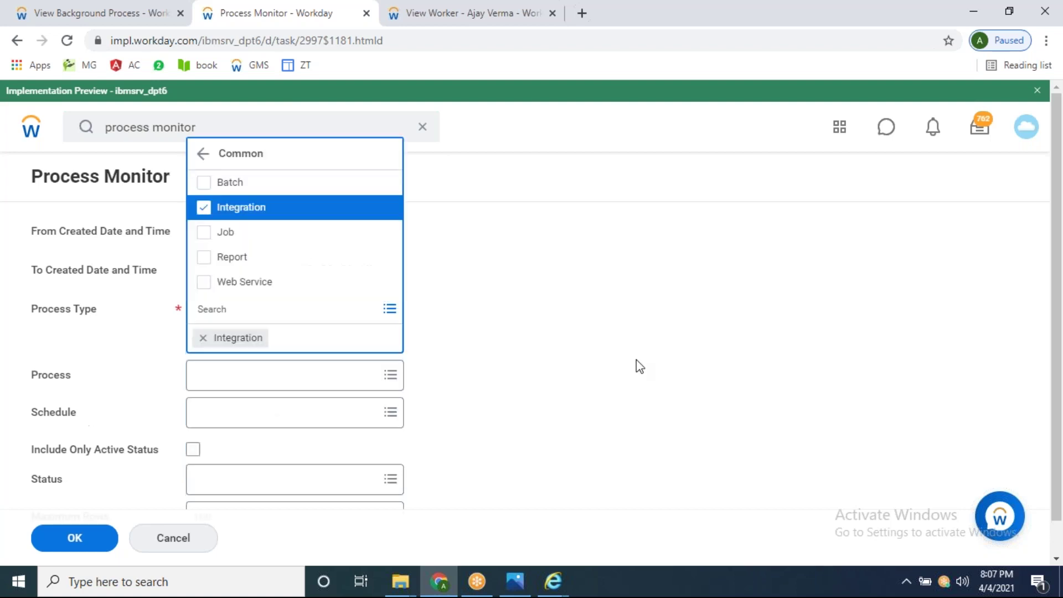
left_click(631, 365)
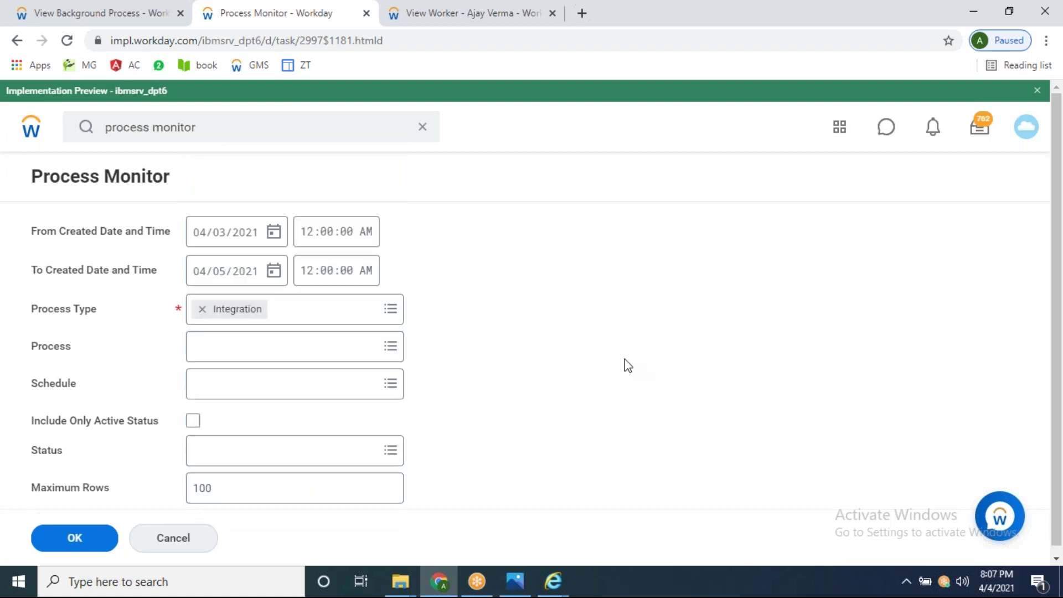
left_click(294, 353)
type("intsys 05")
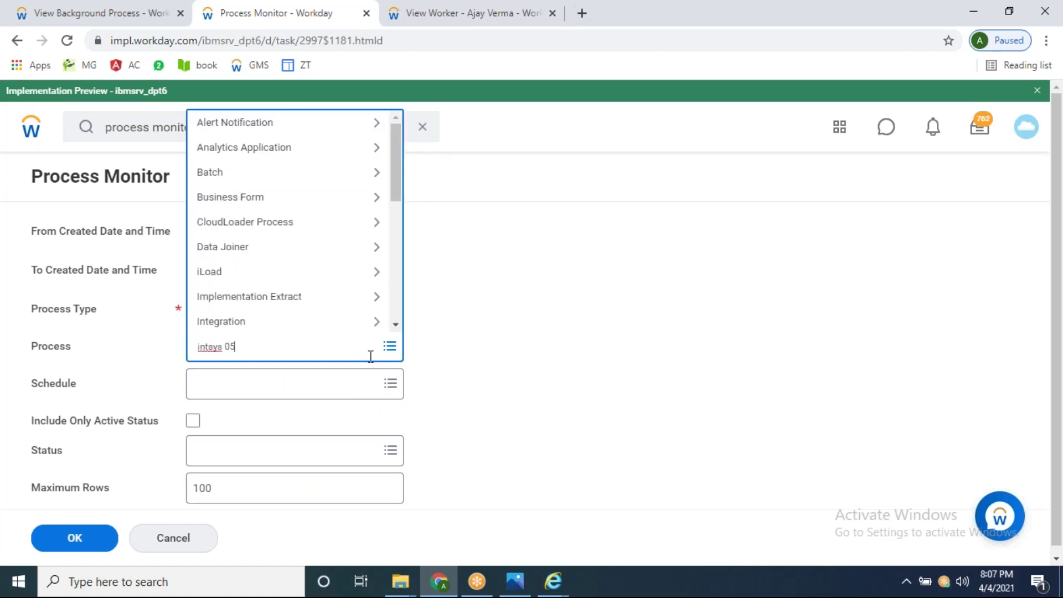
key("Return")
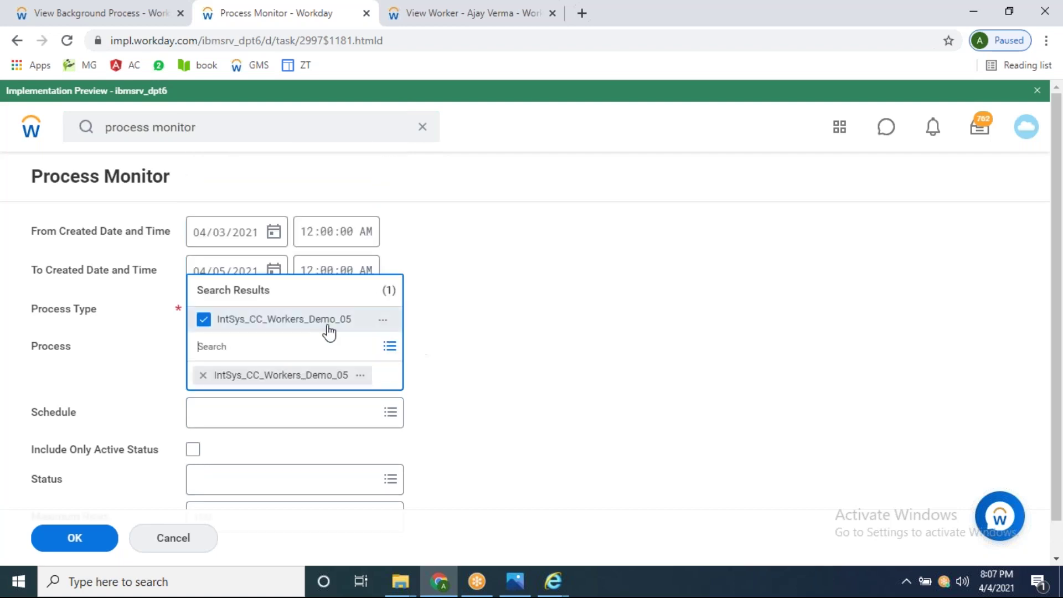
left_click(530, 335)
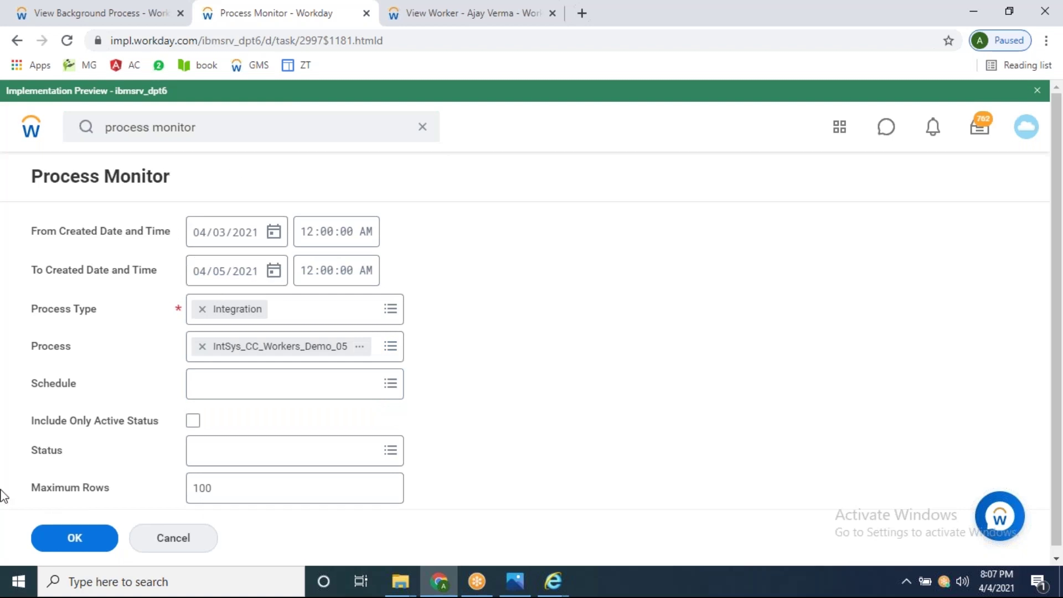
left_click(74, 538)
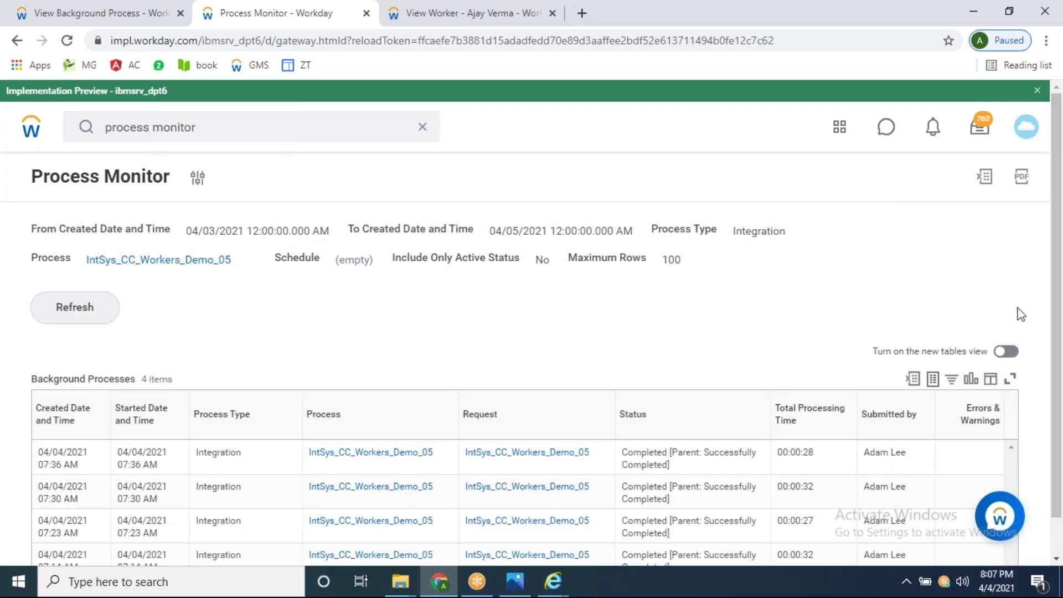
Step: Review the 7:30 AM run's Integration Event Parameters, then refresh the new 7:36 AM run's page
scroll(218, 408, "down", 2)
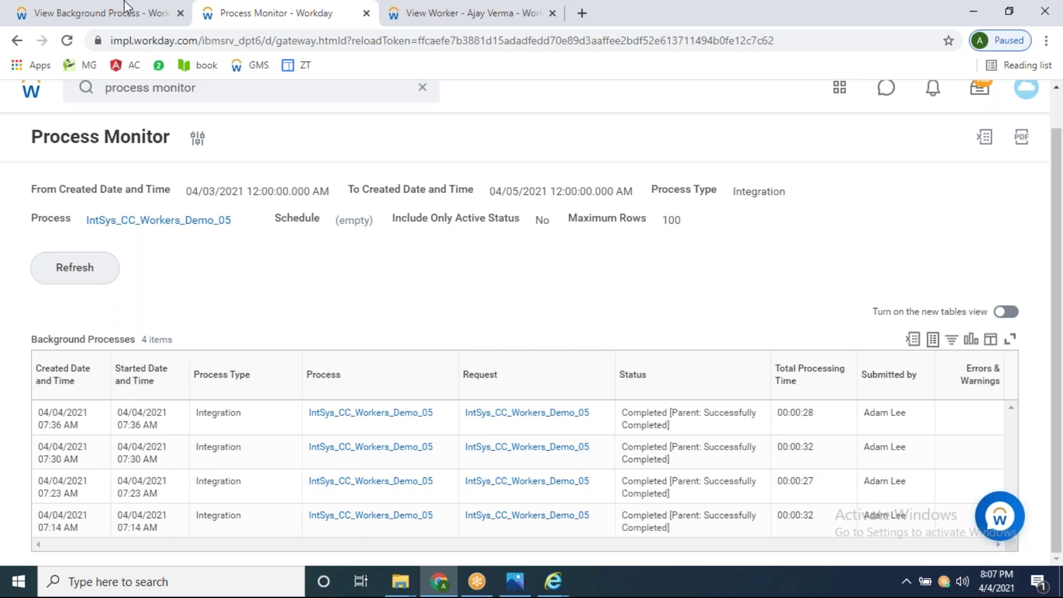
left_click(131, 20)
left_click(340, 10)
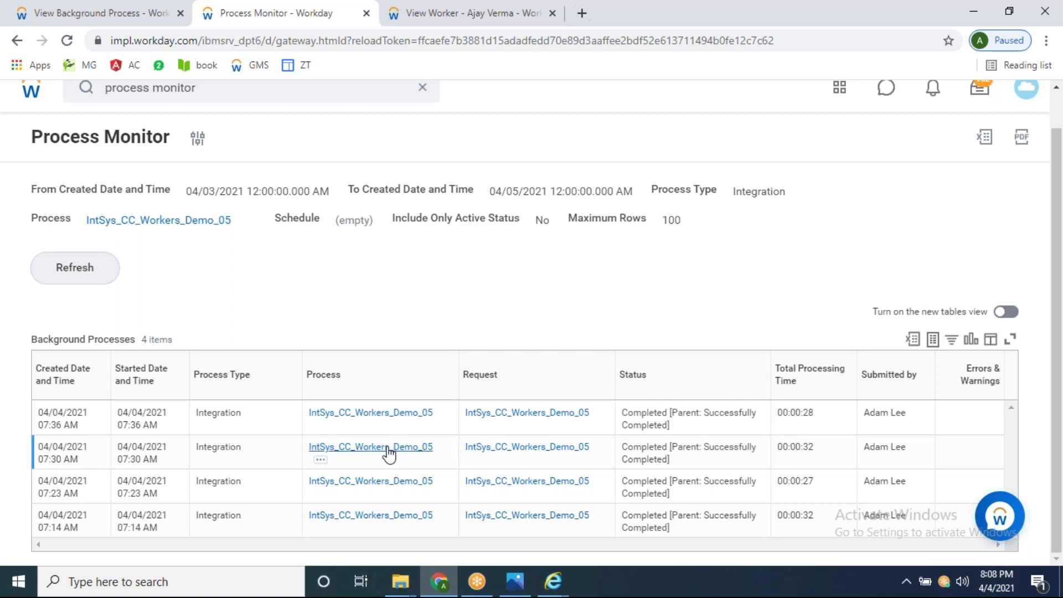
left_click_drag(388, 449, 543, 456)
left_click(564, 448)
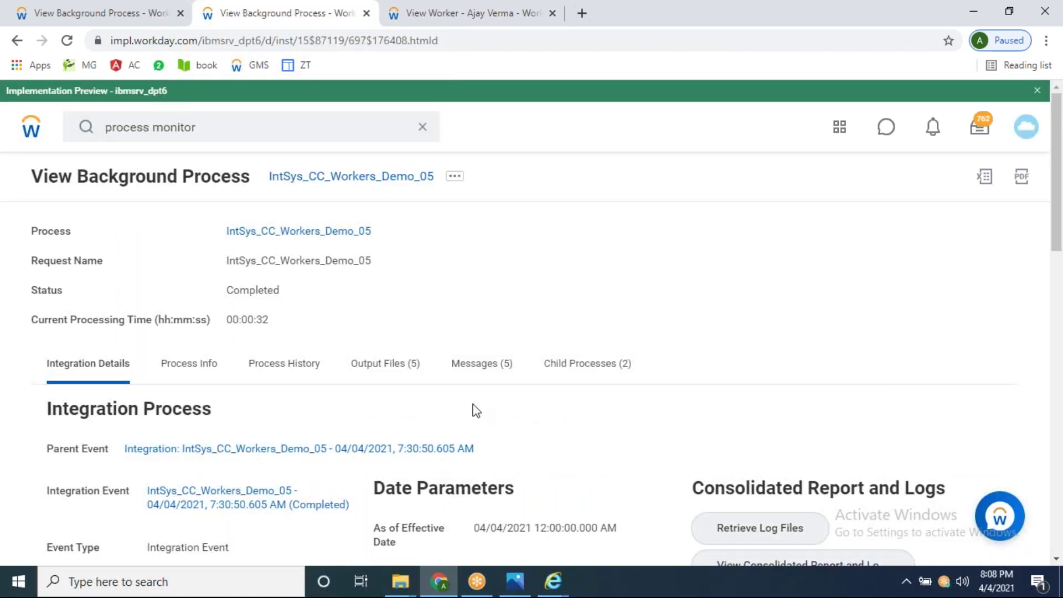
scroll(477, 421, "down", 10)
scroll(485, 446, "down", 5)
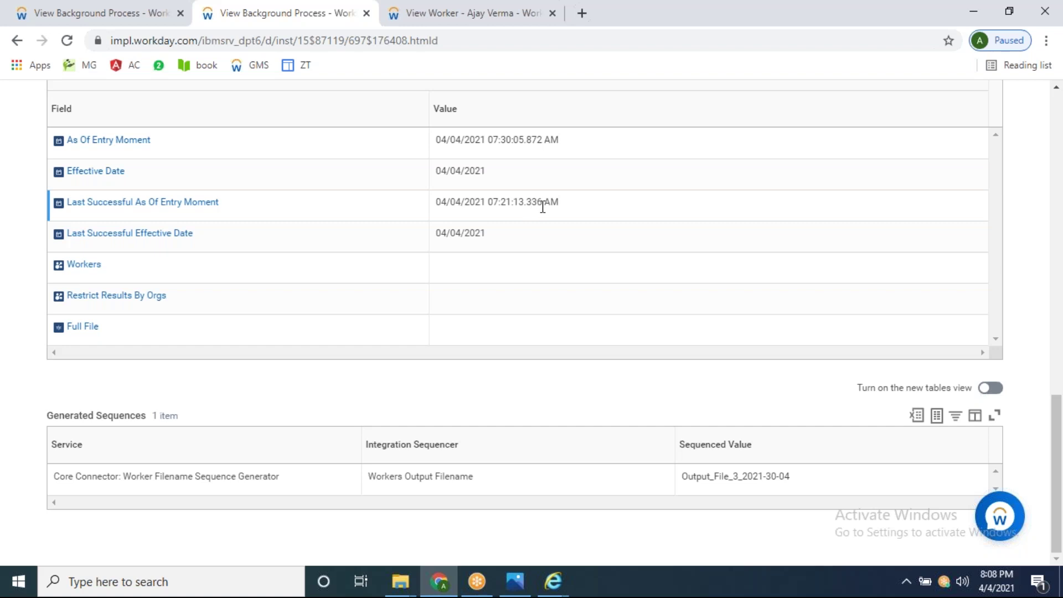
left_click(111, 13)
left_click(84, 400)
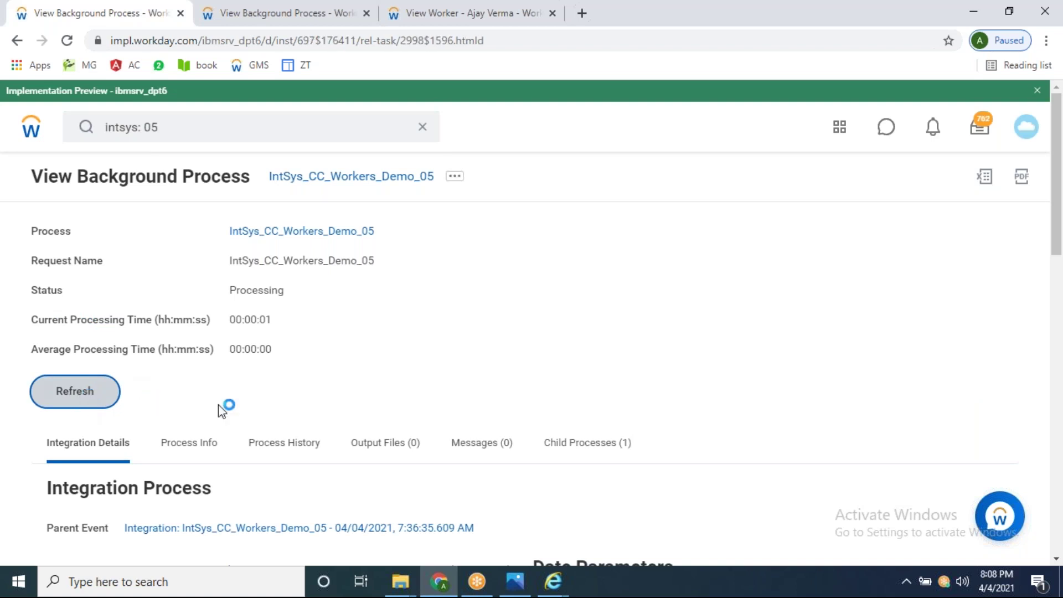
Step: Download Output_File_4_2021-36-04 (1.12 KB) from the new run's Output Files and show it in Downloads
left_click(408, 366)
scroll(521, 359, "down", 5)
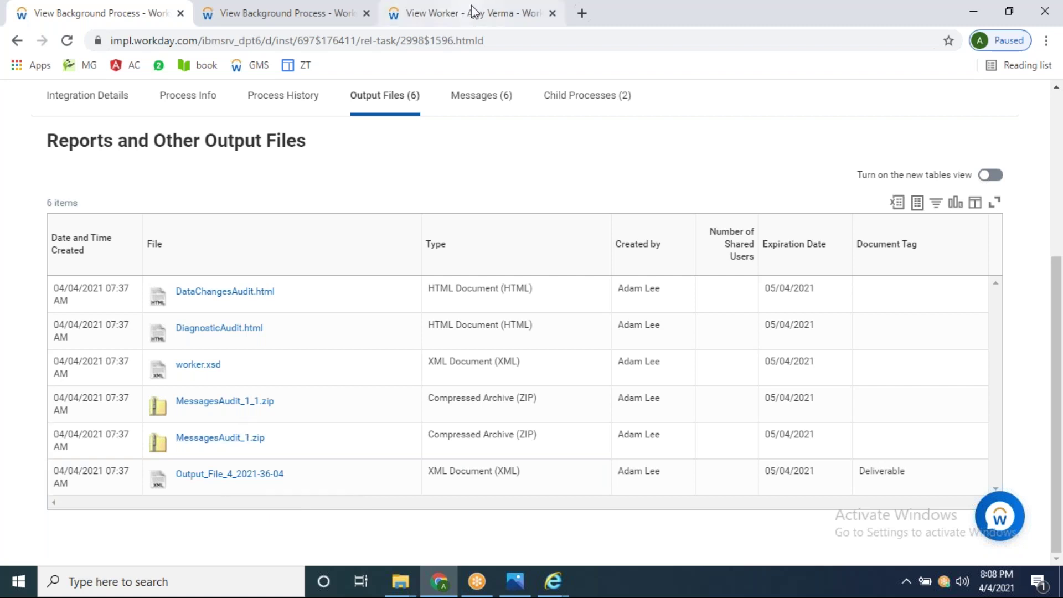
left_click(243, 475)
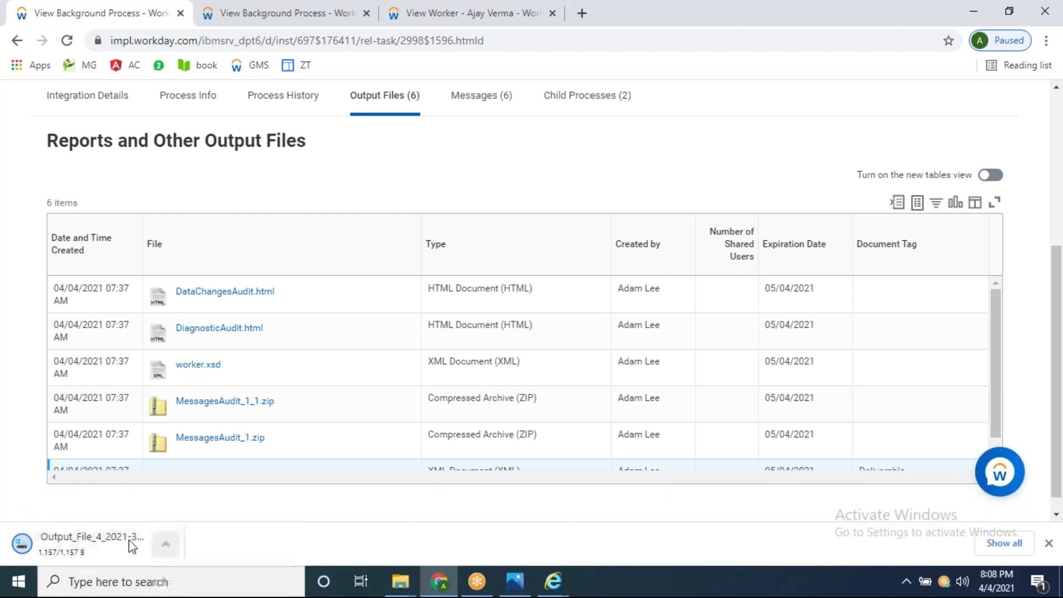
left_click(166, 545)
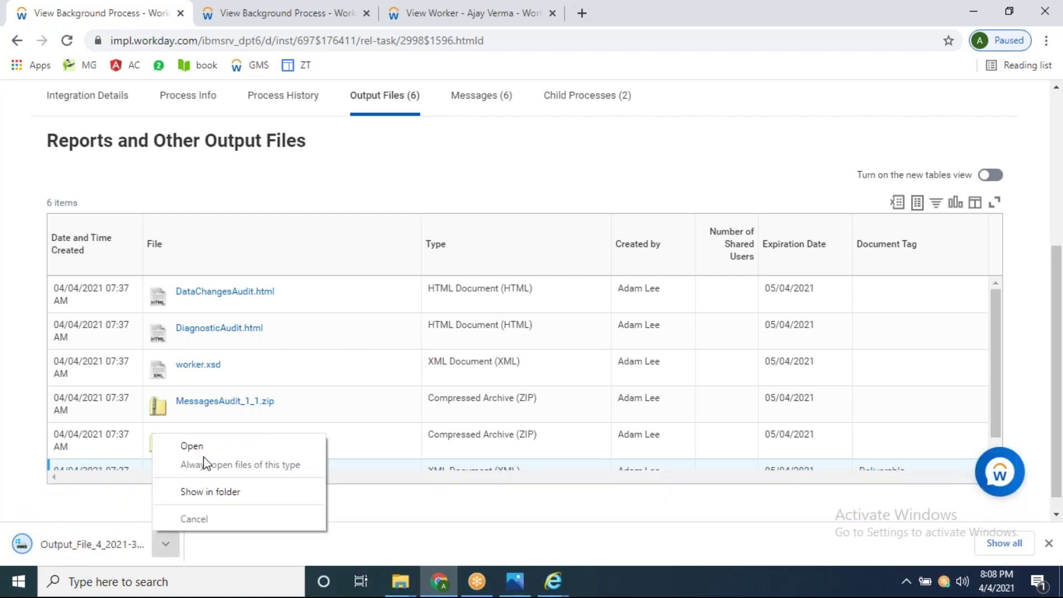
left_click(211, 492)
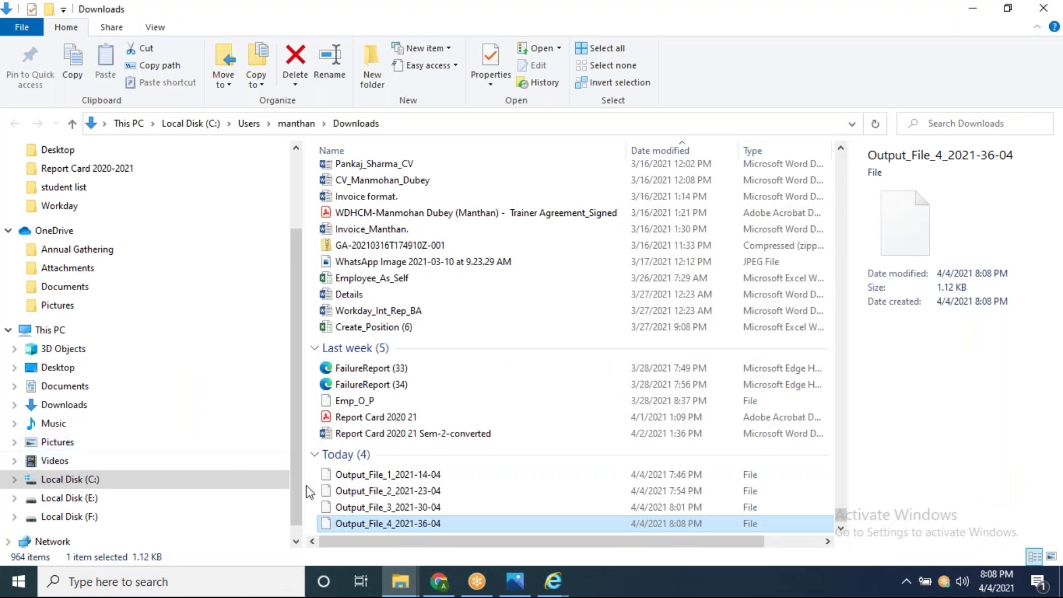
Step: Open Output_File_4_2021-36-04 in Internet Explorer, showing Worker_Count 1 with position P-04093
double_click(414, 523)
left_click(471, 252)
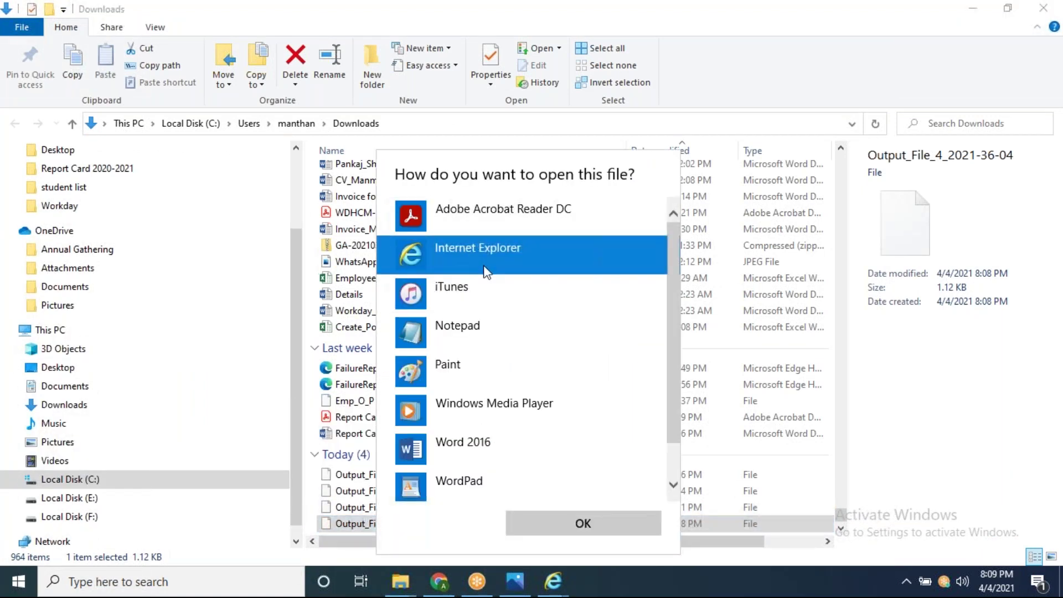
left_click(582, 508)
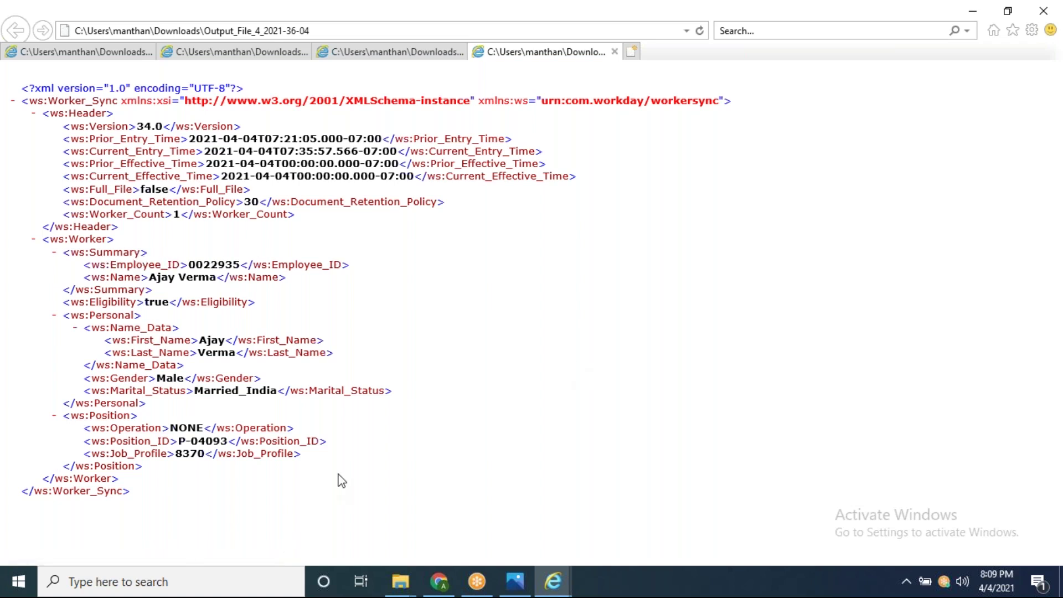
Step: Switch to Photos showing 4.PNG, the 8 Steps to Building a Connector Integration slide
left_click(522, 588)
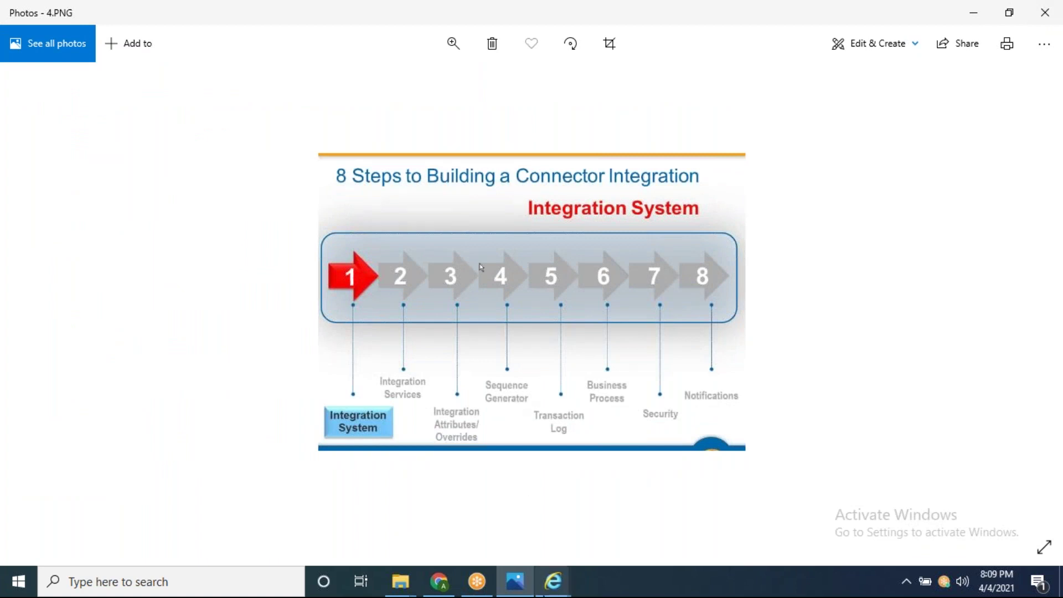
mouse_move(554, 581)
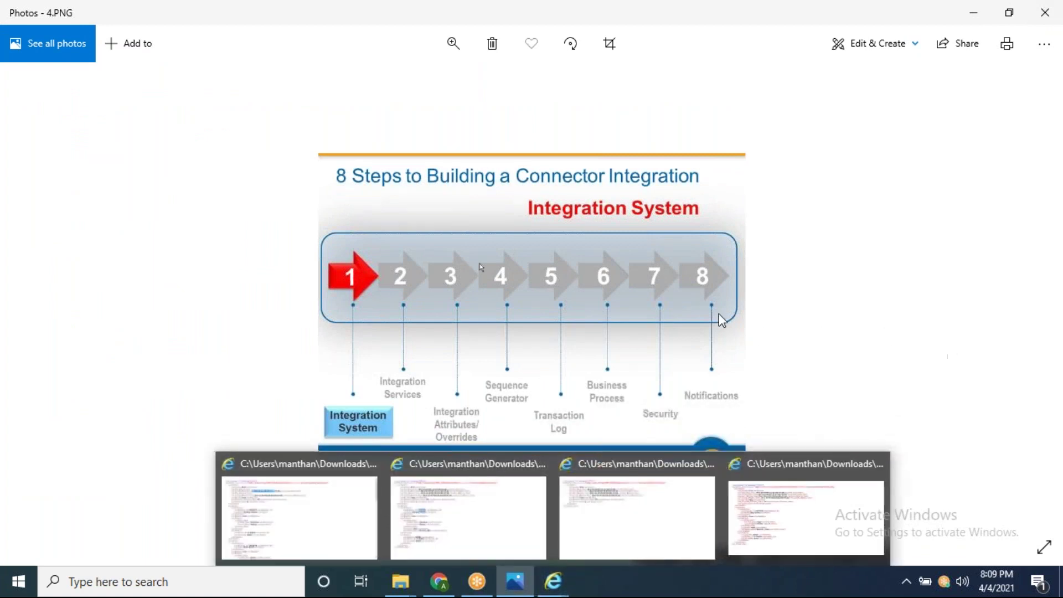
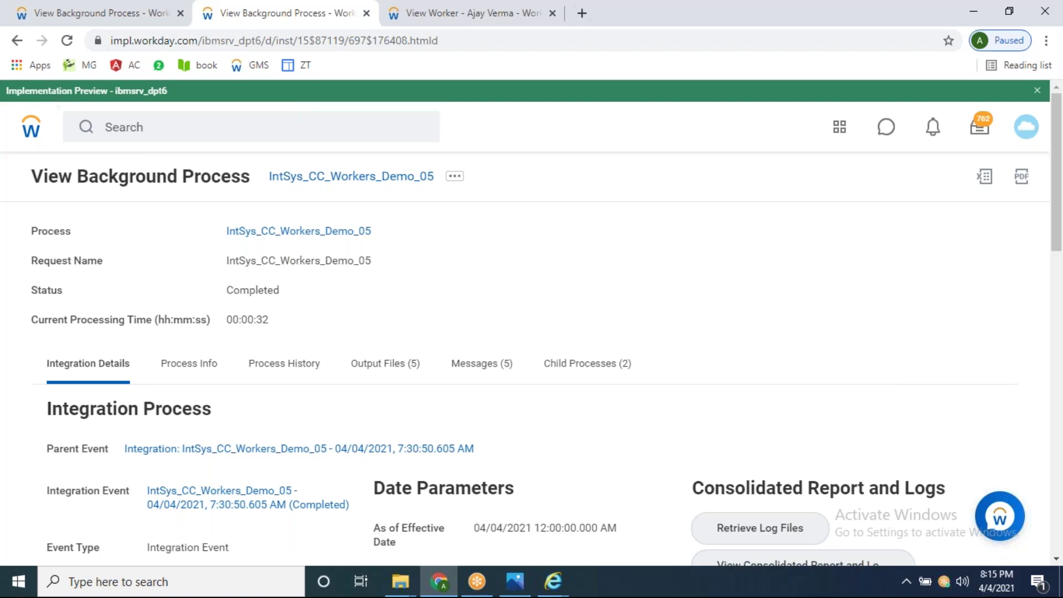
Step: Search Workday for 'create integration sys', fixing the typos, and open Create Integration System
scroll(283, 125, "down", 8)
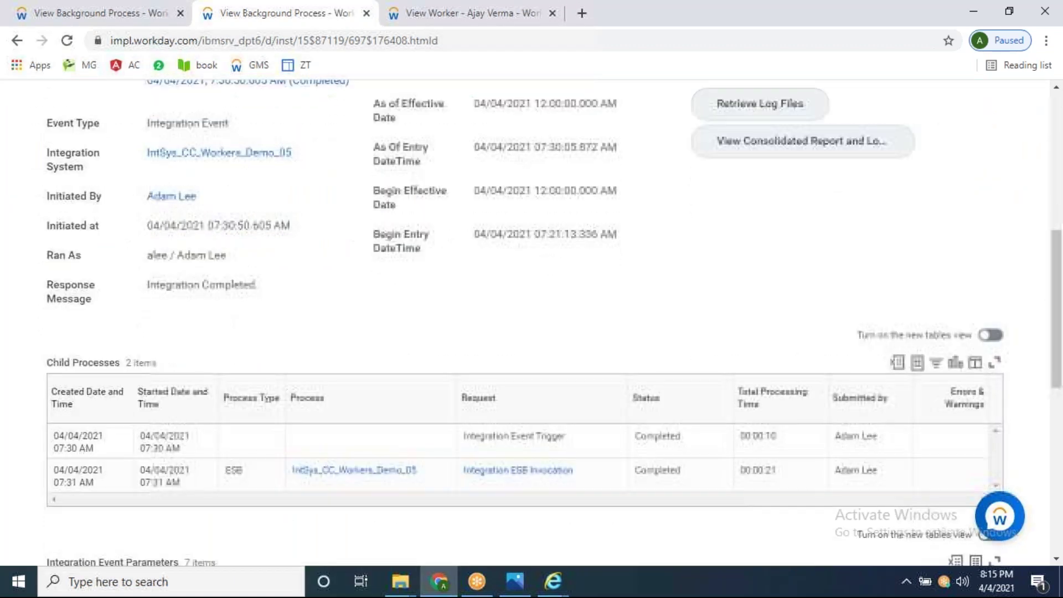
scroll(282, 125, "up", 8)
left_click(262, 126)
type("CREATE in")
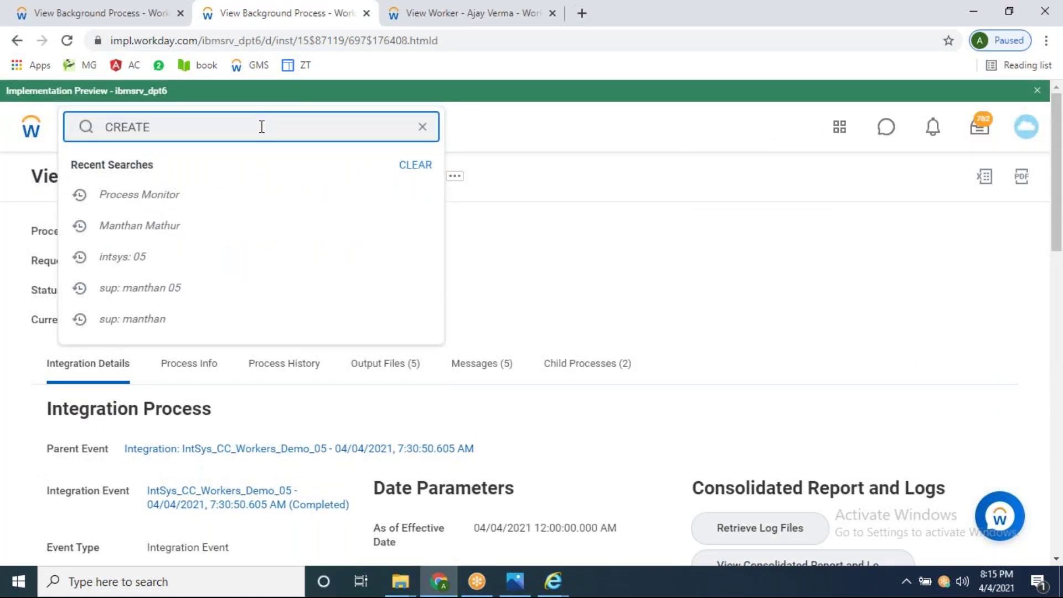
type("tgra")
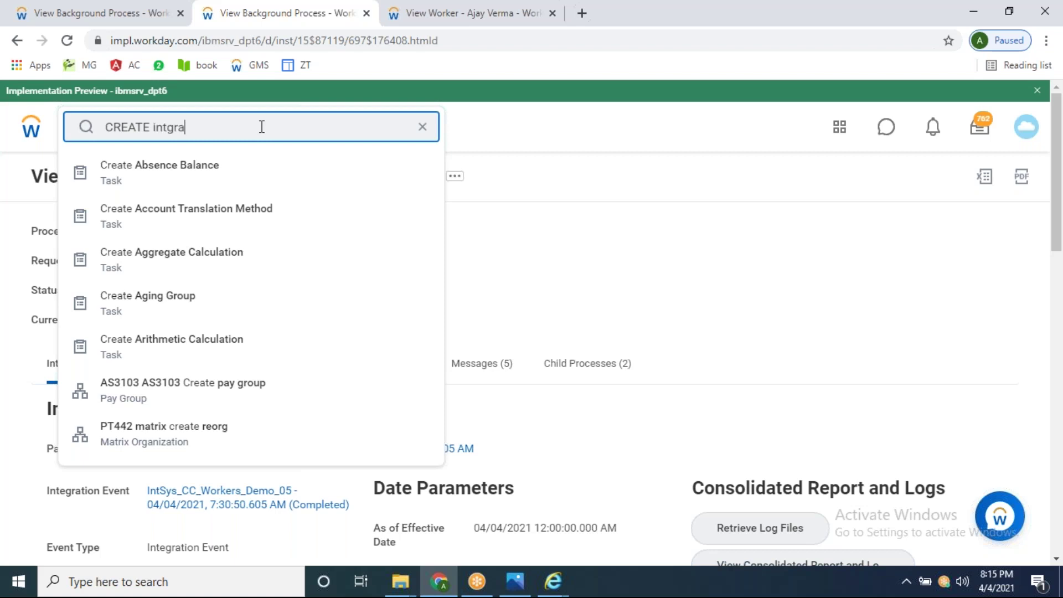
type("ton sys")
left_click(169, 127)
type("e")
key("End")
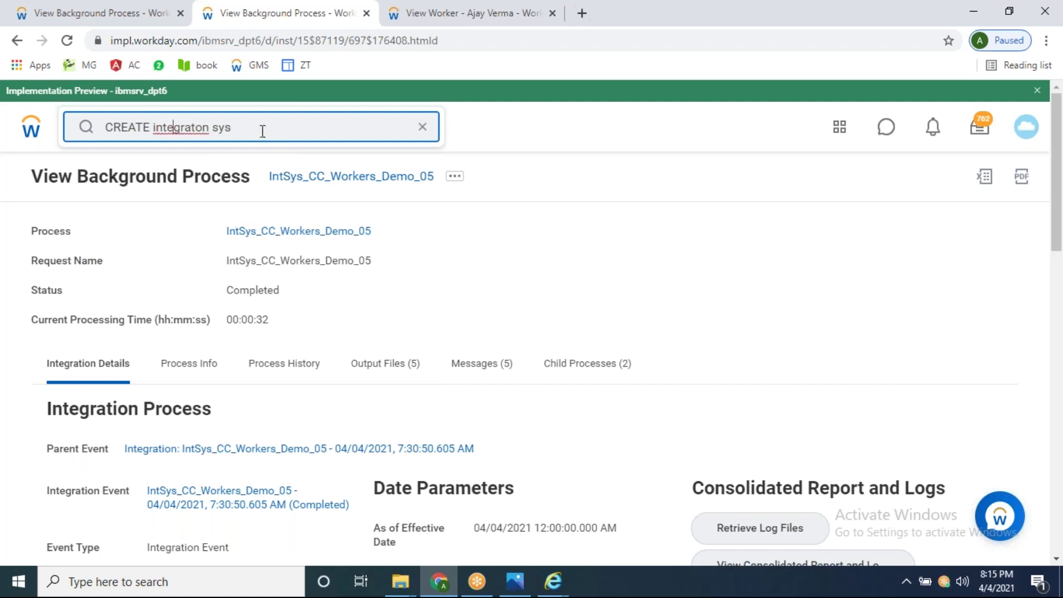
left_click(195, 126)
type("i")
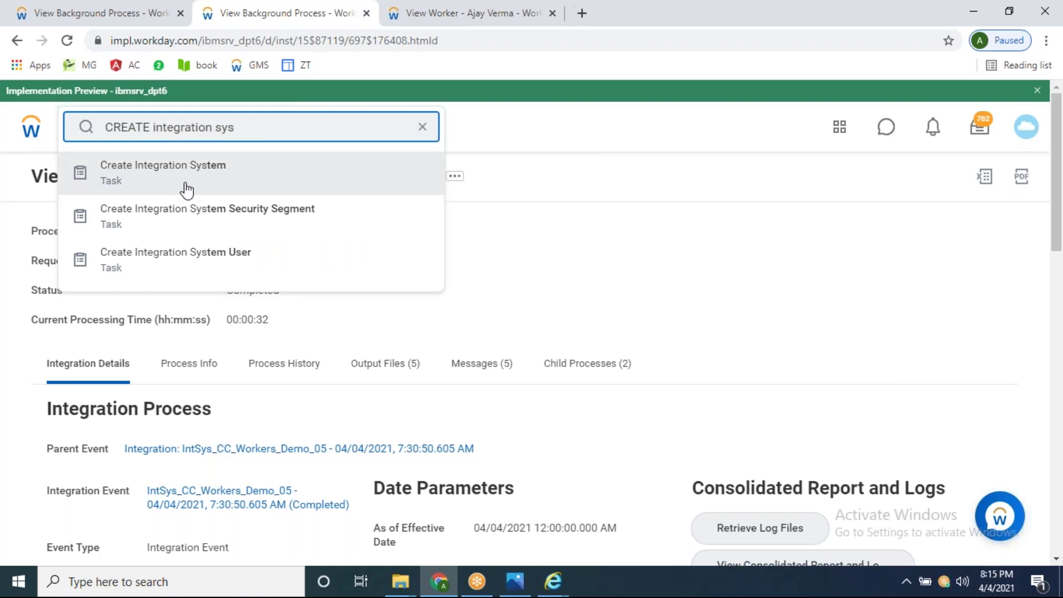
left_click(198, 178)
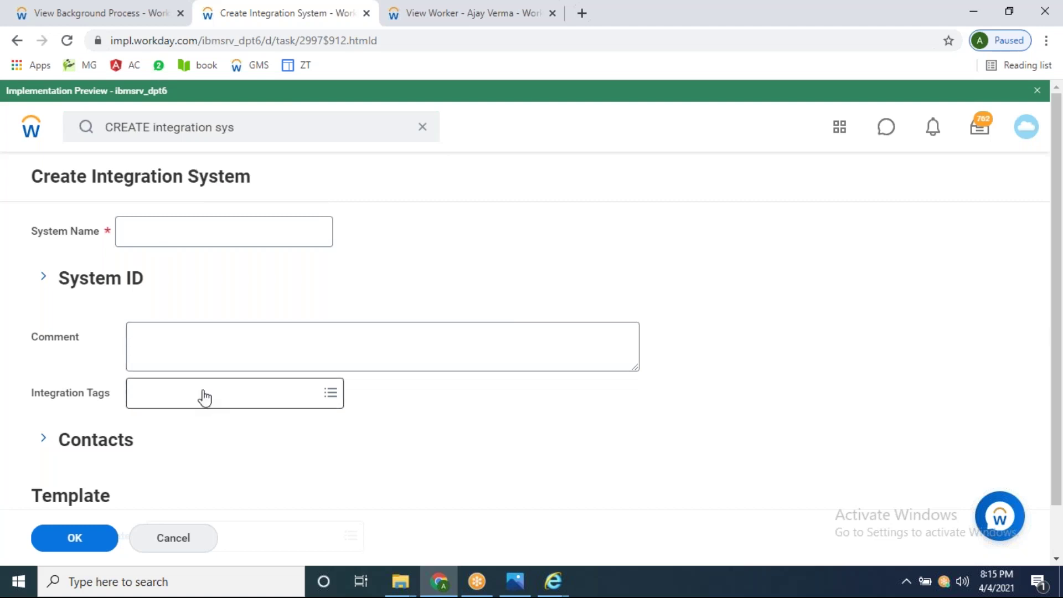
Step: Choose the Document Transformation template by searching templates for 'docum'
scroll(299, 396, "down", 1)
left_click(237, 479)
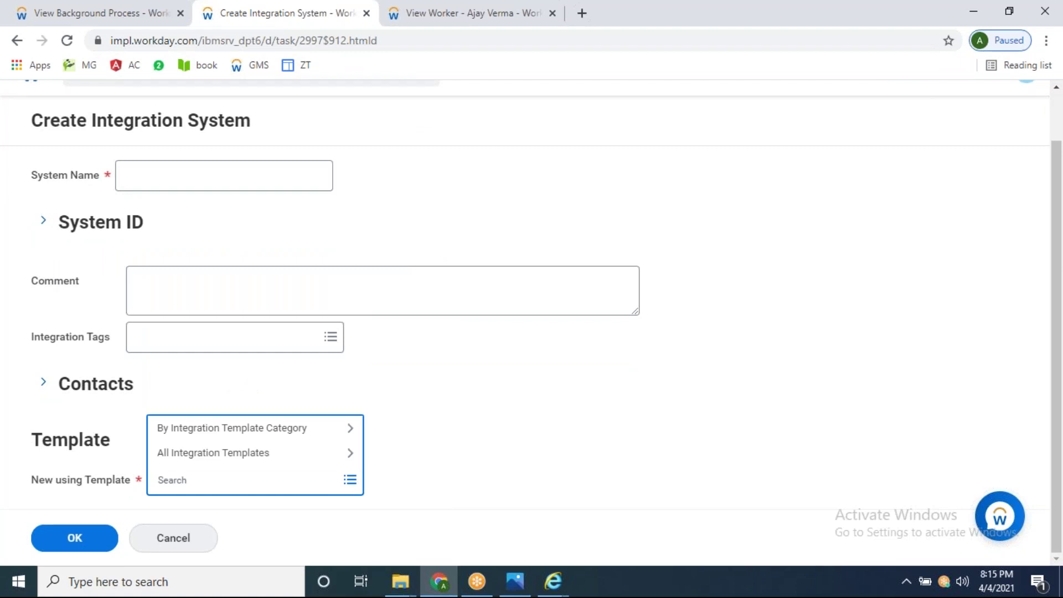
type("documetat")
key("BackSpace")
key("BackSpace")
key("BackSpace")
key("BackSpace")
key("Return")
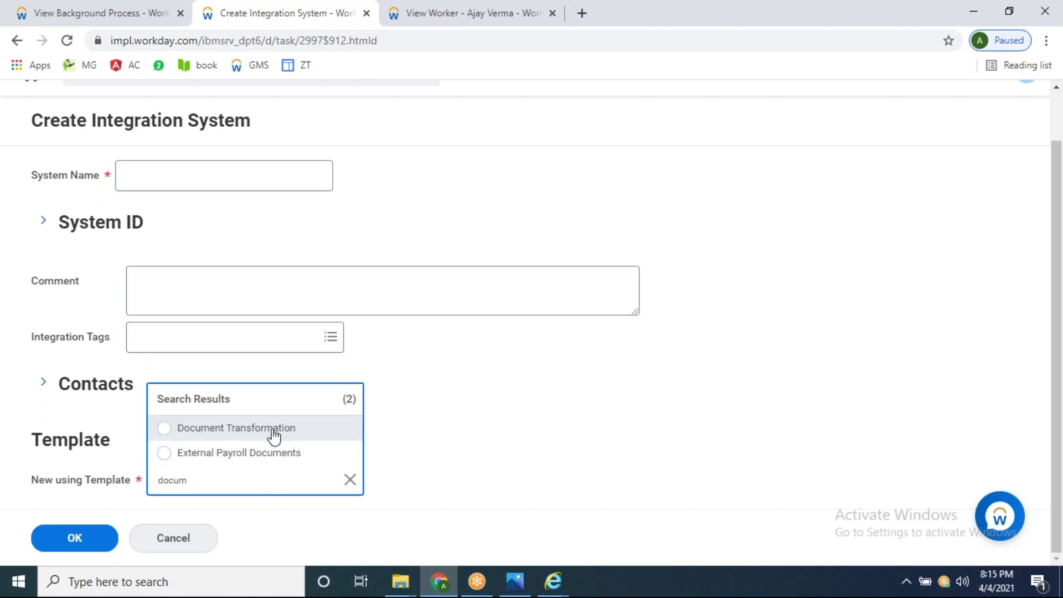
left_click(274, 435)
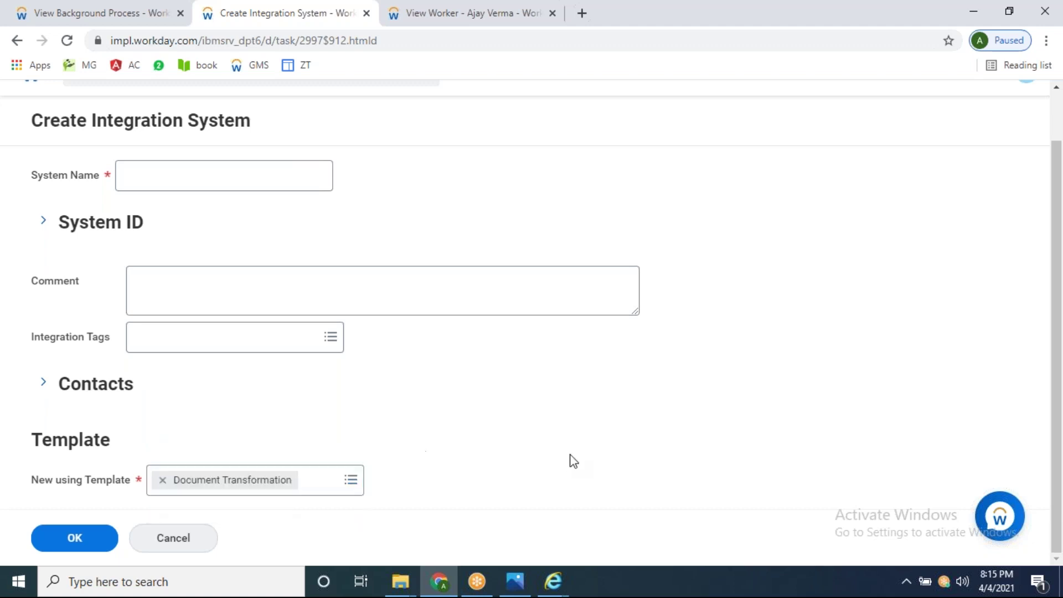
Step: Enter IntSys_DT_Worker_05 as the System Name and submit
left_click(197, 175)
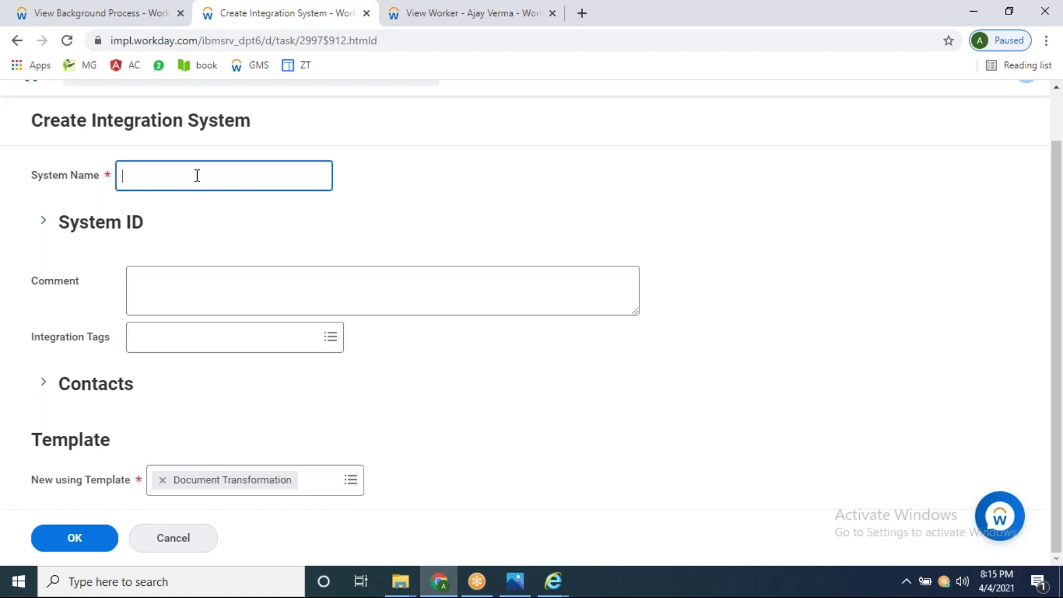
type("IntSys_DT_Worker")
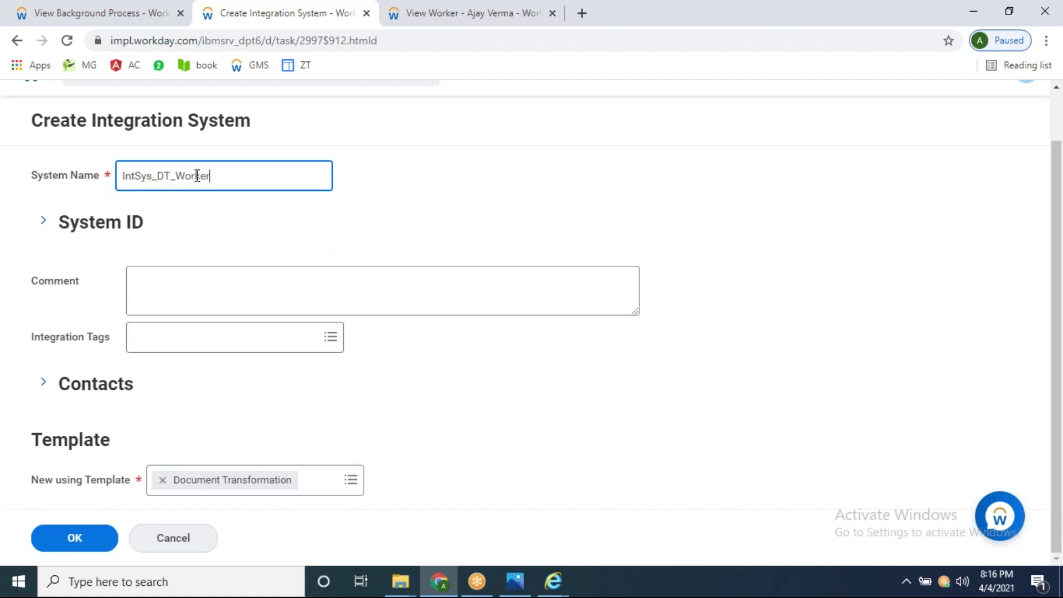
type("_05")
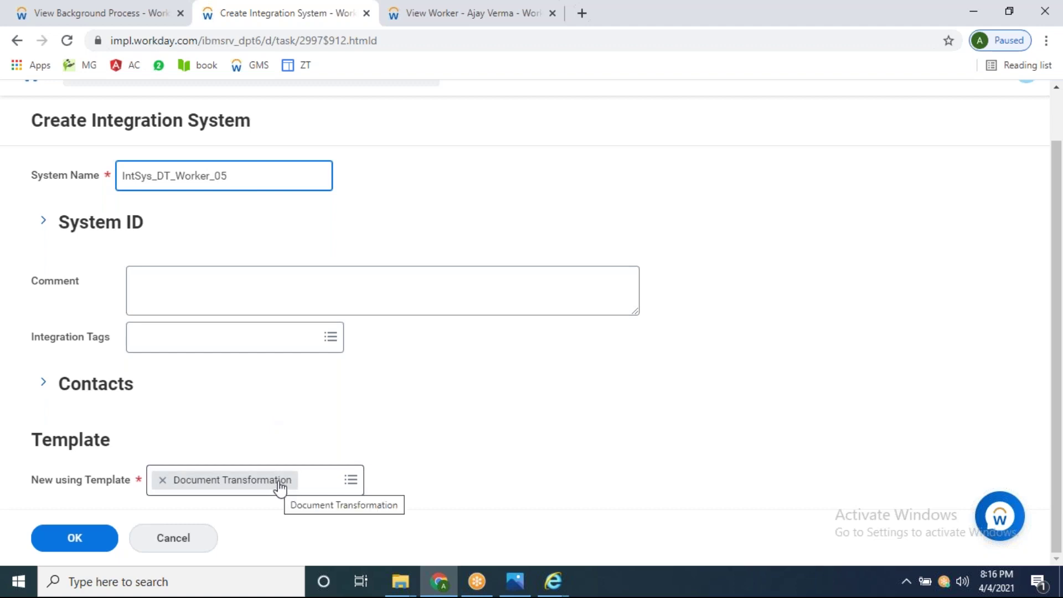
left_click(76, 537)
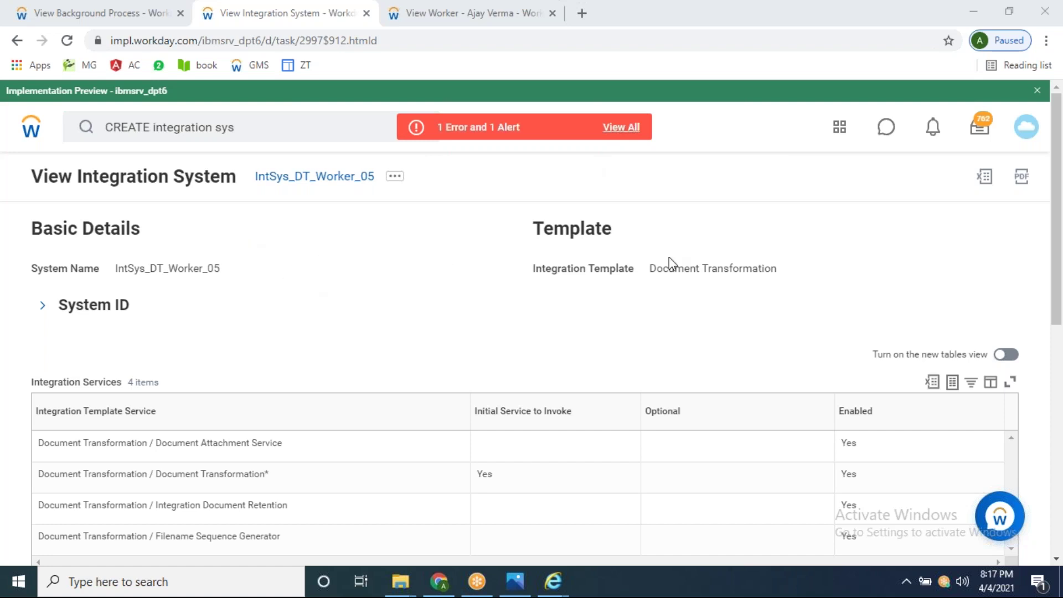
Step: Read the unconfigured attachment service error and sequence-generator alert, then dismiss them
left_click_drag(650, 268, 777, 269)
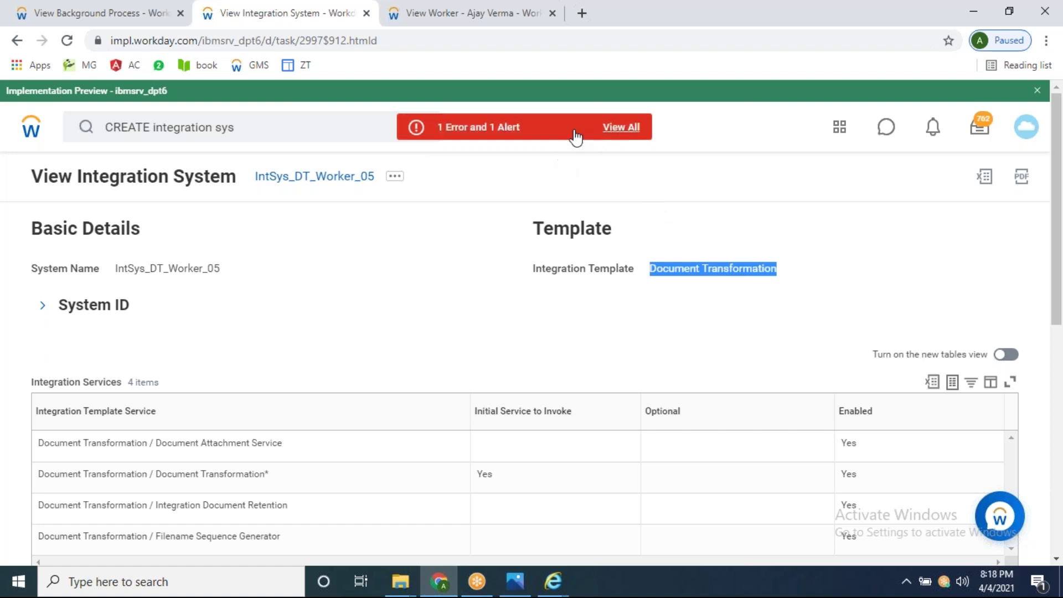
left_click(622, 130)
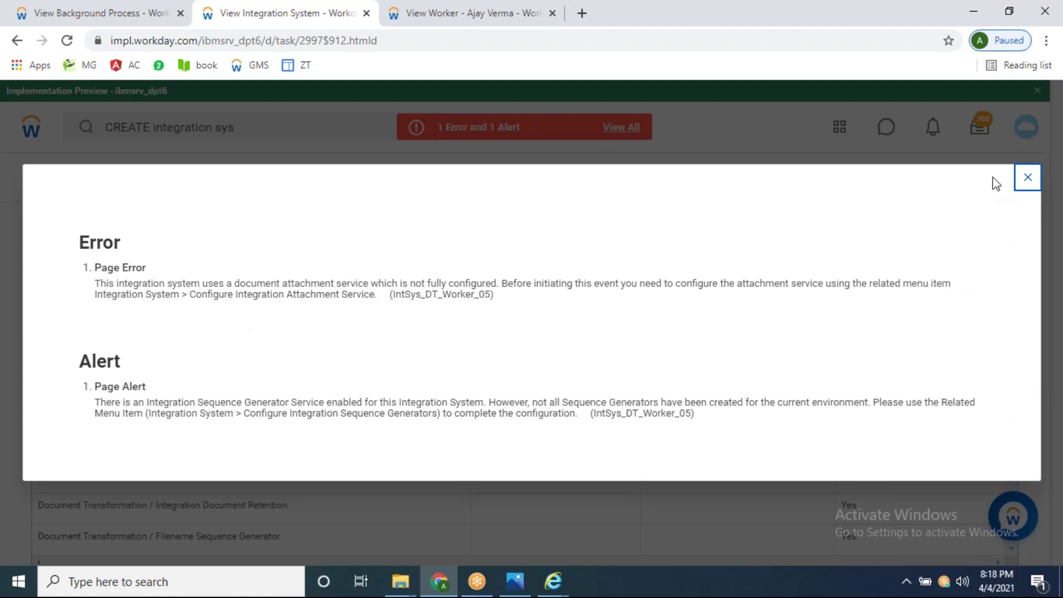
left_click(1026, 181)
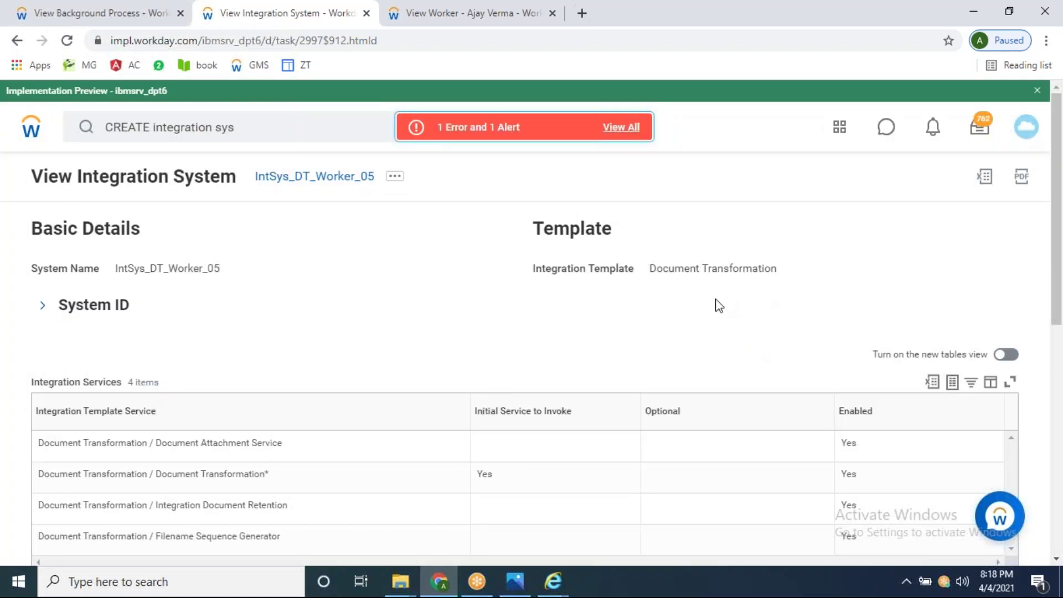
left_click_drag(650, 268, 779, 268)
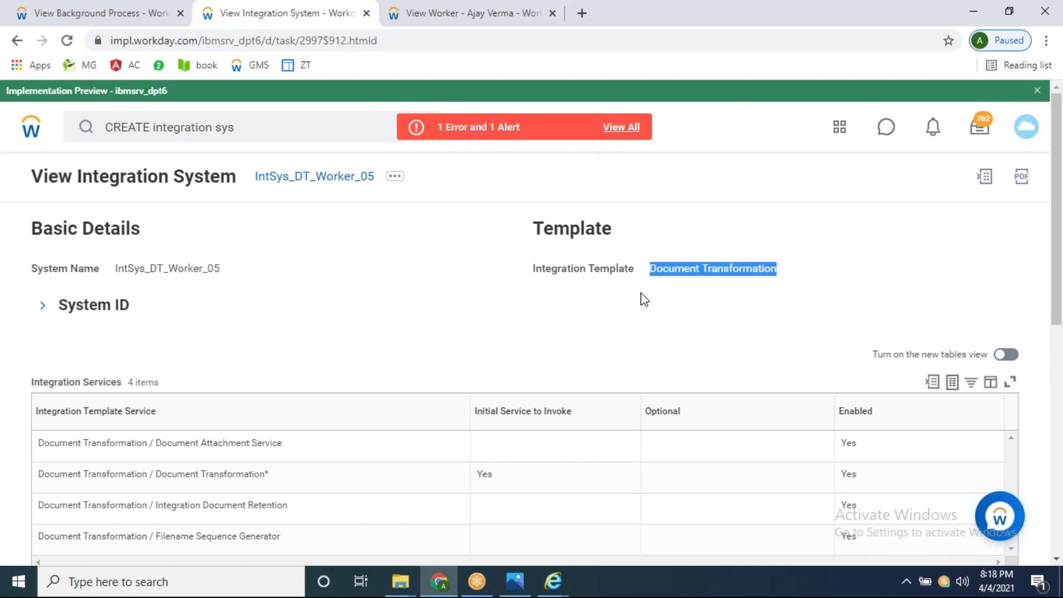
Step: Open the 'XSLT Templates - Document Transformation - Delimited File Output' file in the CCW folder and bring up its context menu
left_click(399, 585)
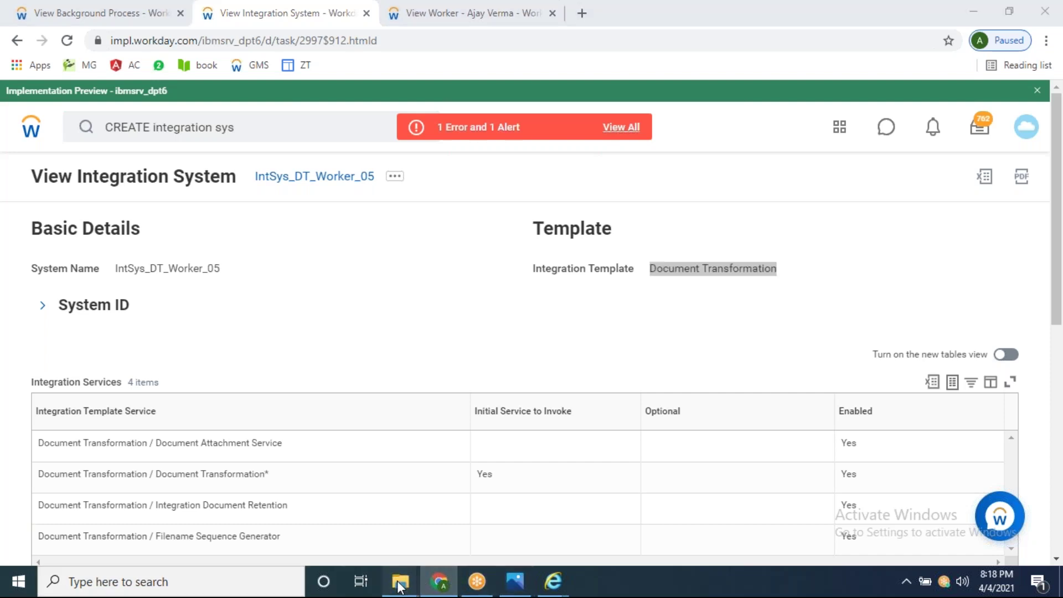
left_click(364, 501)
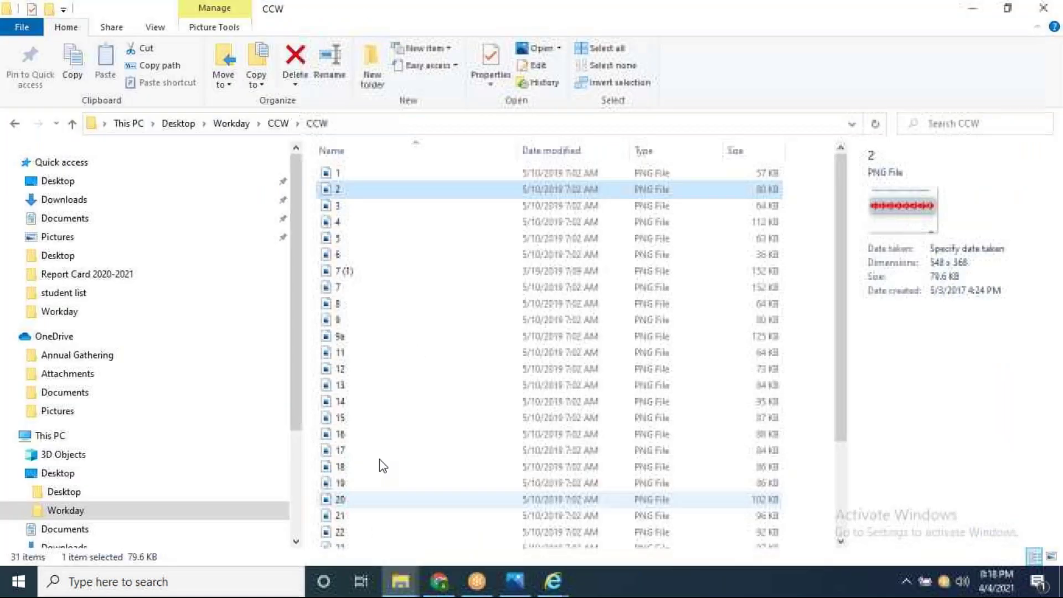
scroll(432, 303, "down", 2)
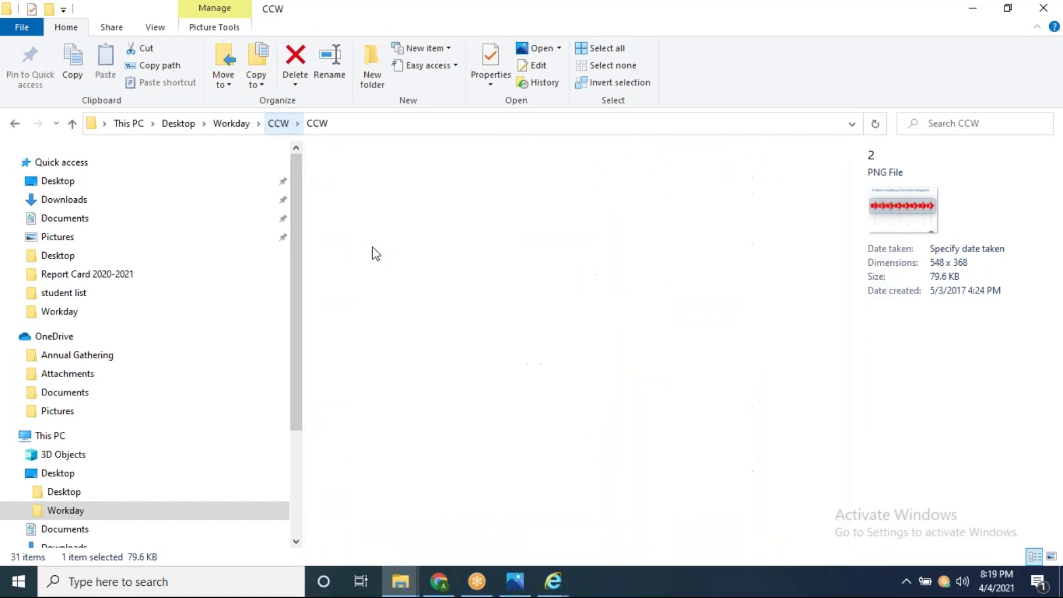
left_click(375, 208)
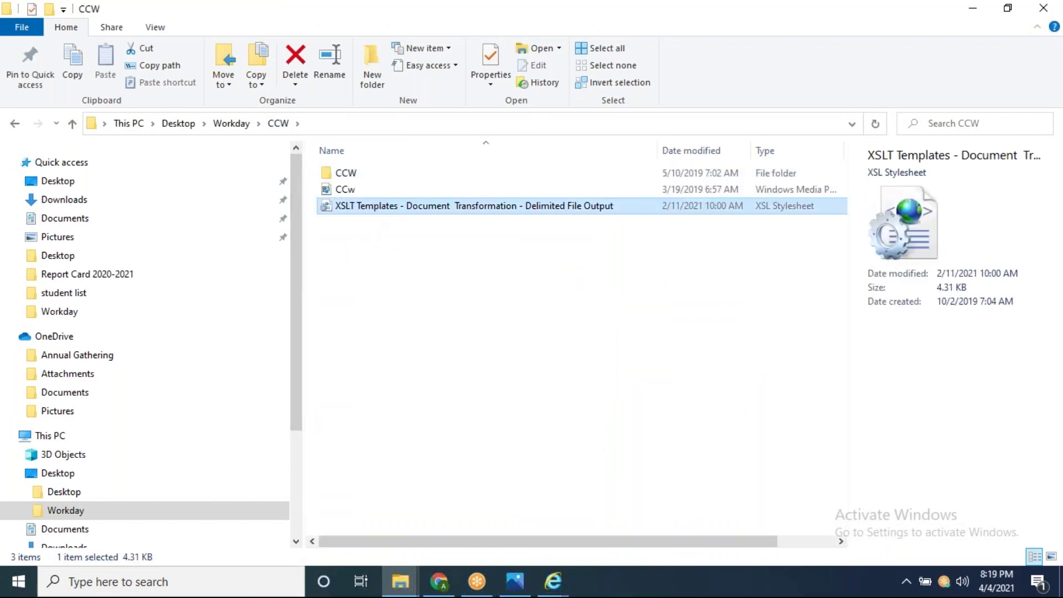
double_click(410, 209)
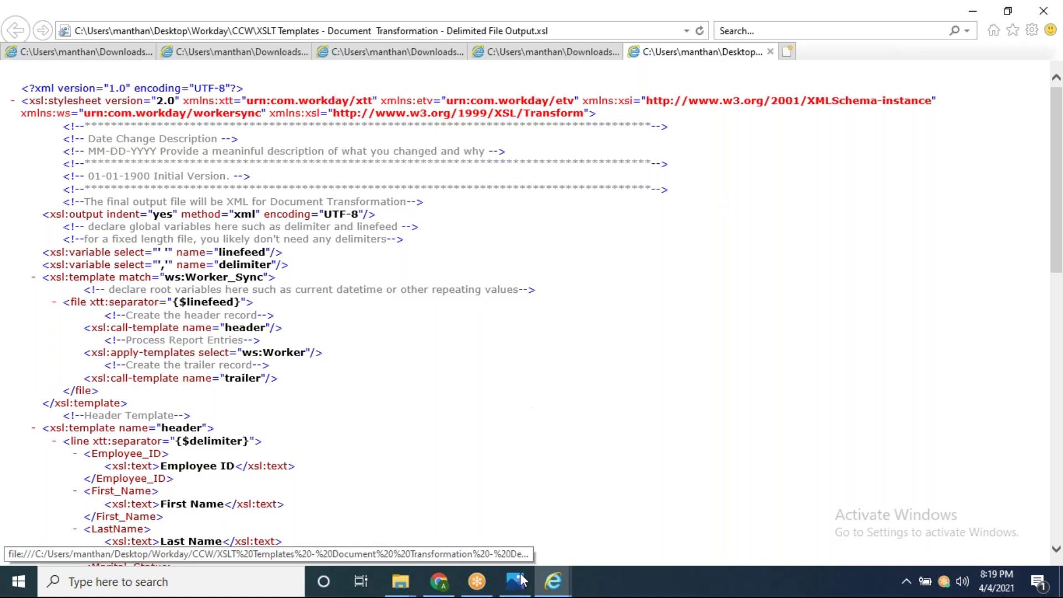
left_click(402, 581)
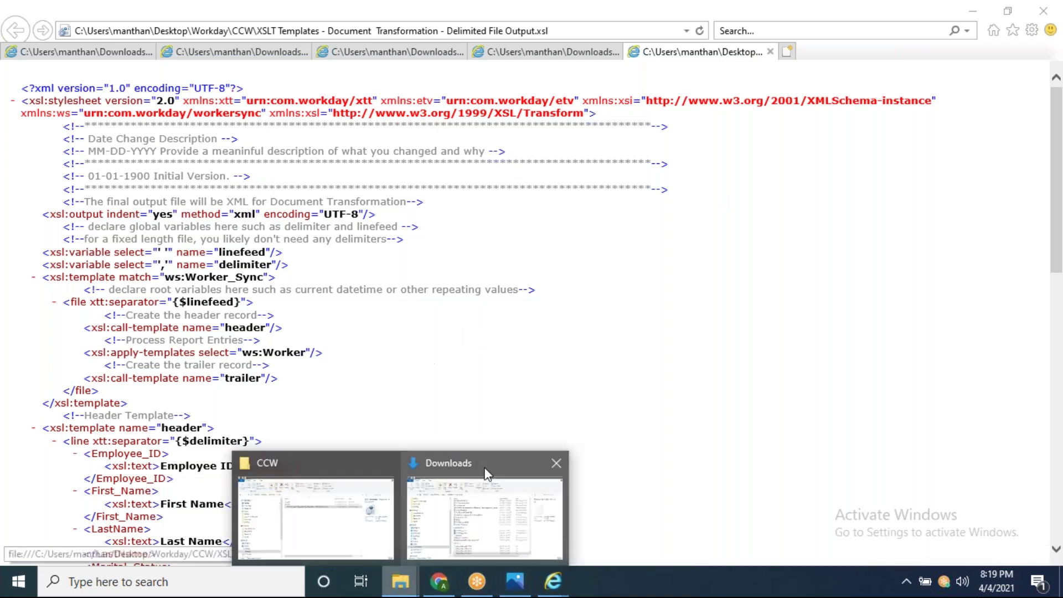
left_click(321, 491)
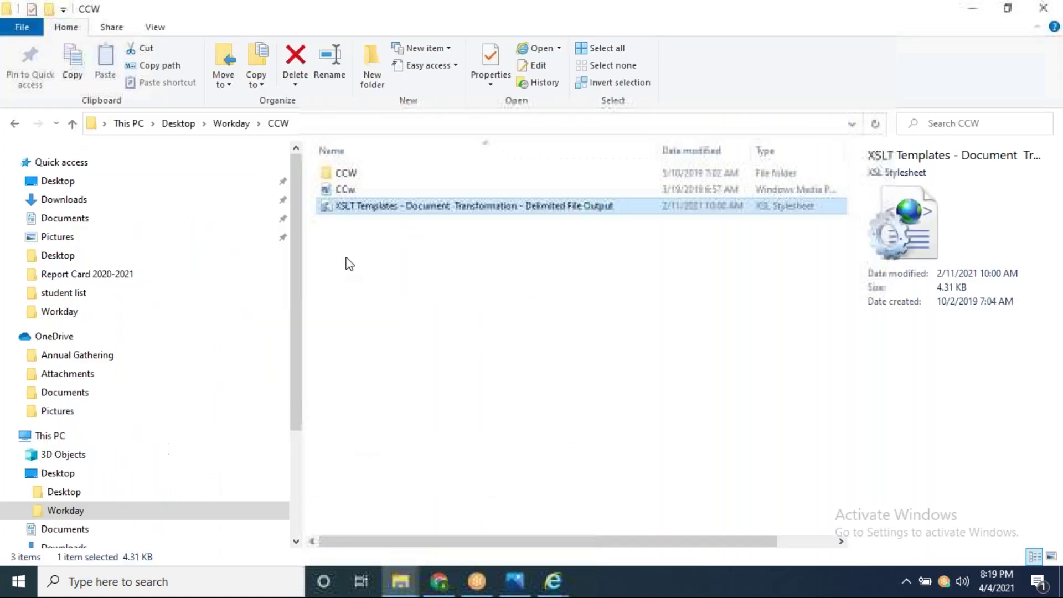
right_click(387, 209)
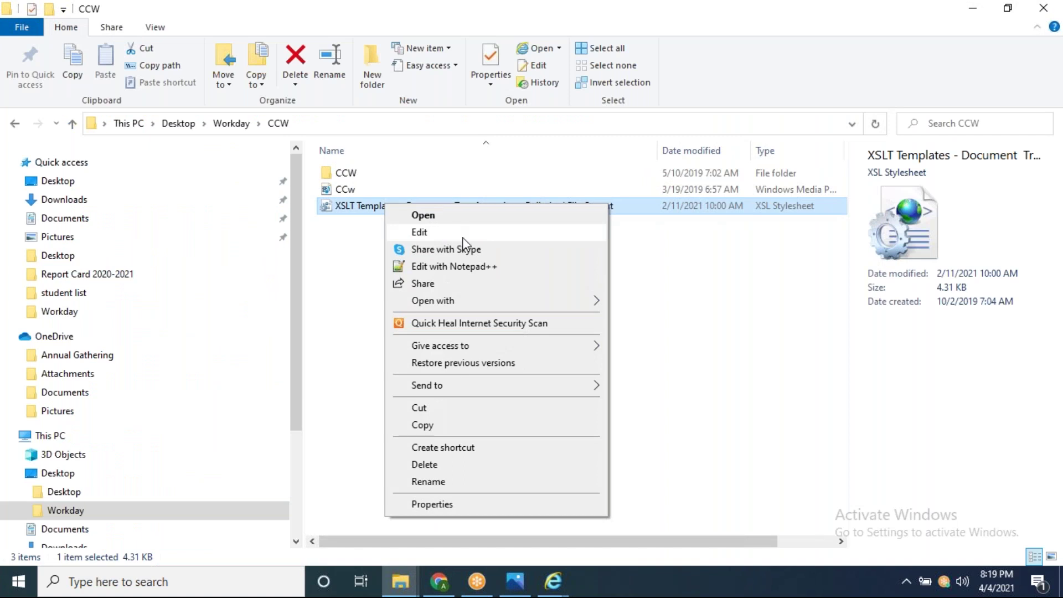
Step: Open the XSLT template in Notepad++, decline the update, and scroll through it
left_click(481, 267)
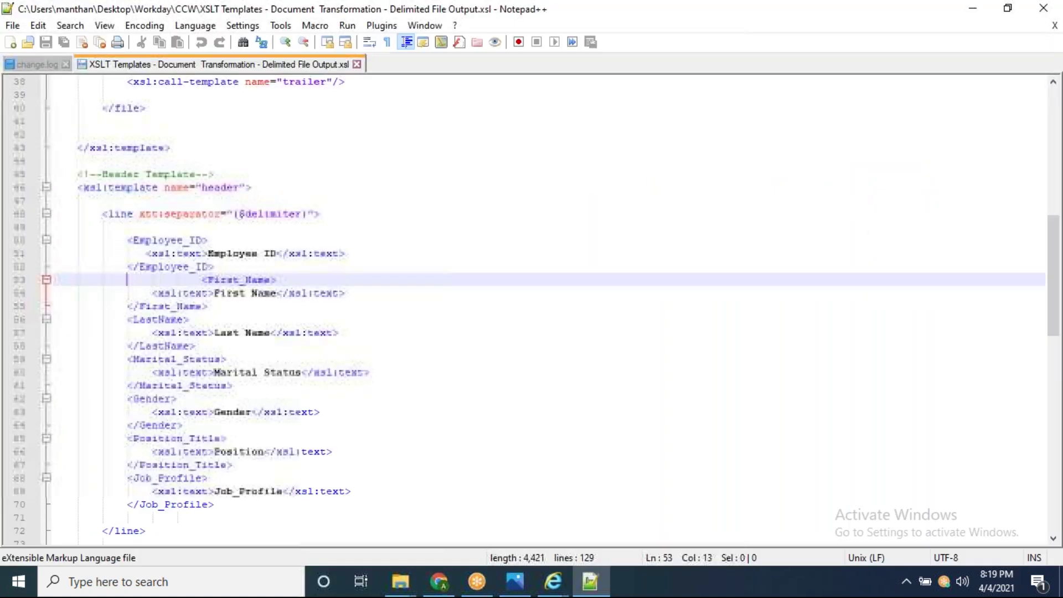
scroll(595, 296, "up", 12)
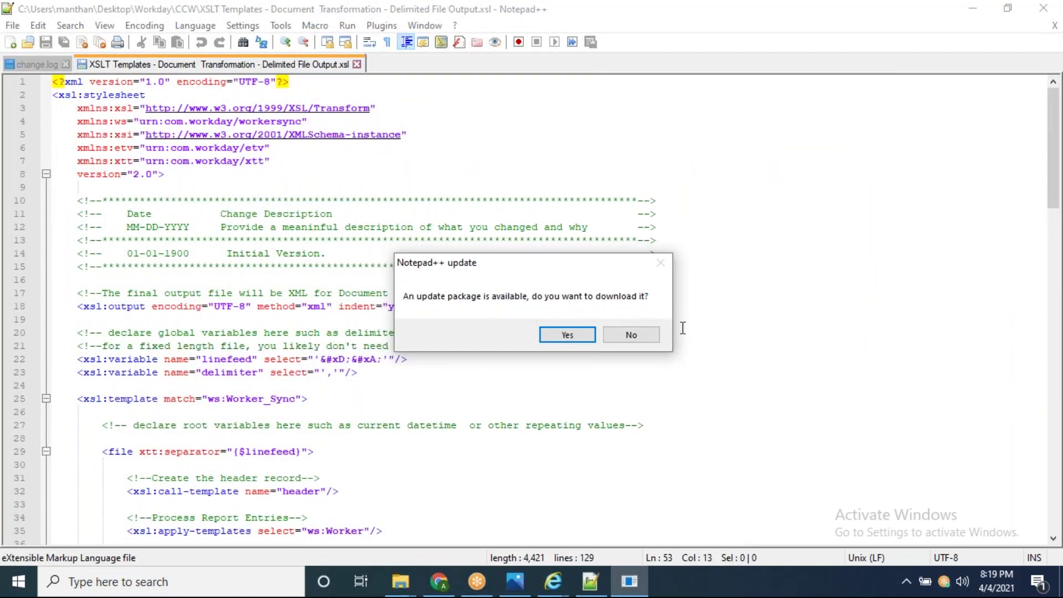
left_click(648, 337)
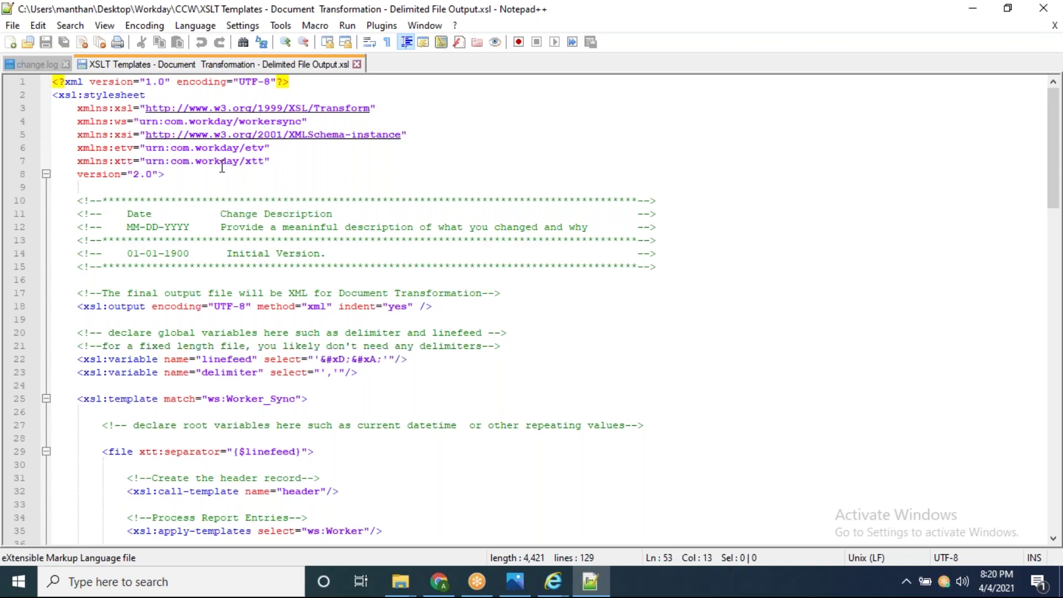
scroll(584, 399, "down", 20)
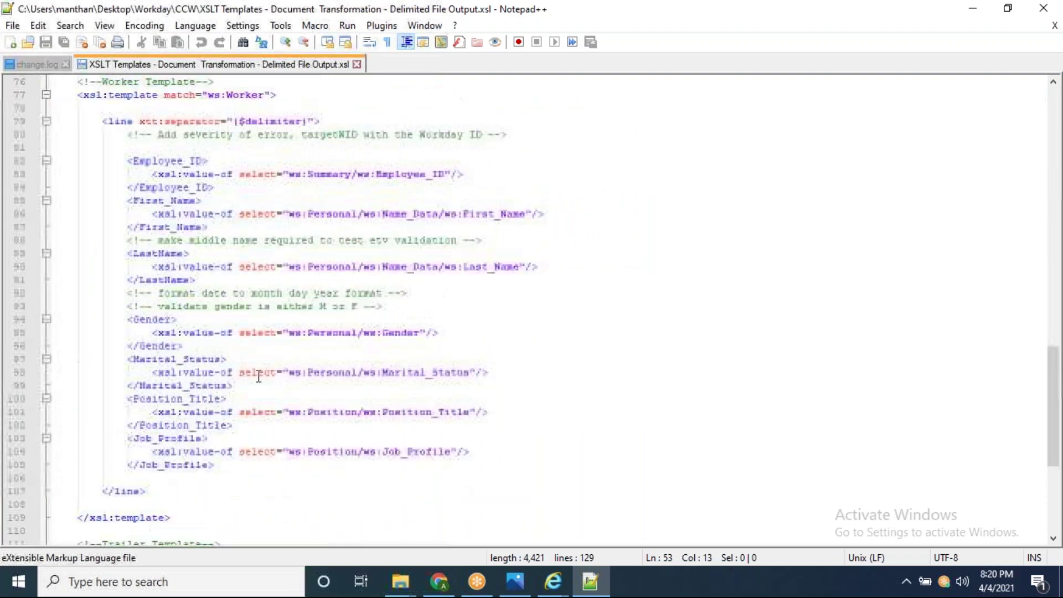
scroll(320, 462, "down", 5)
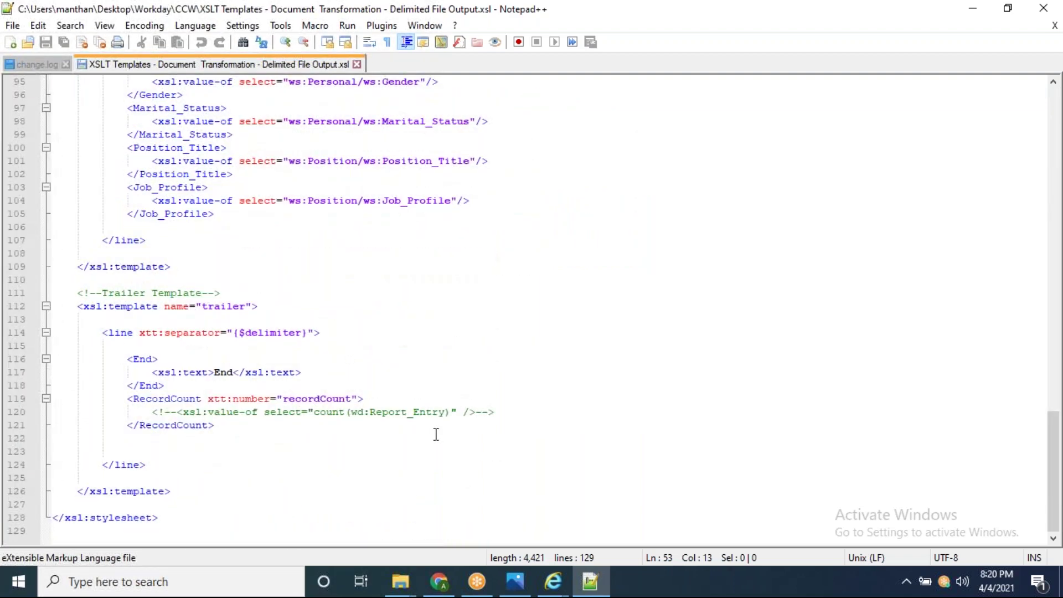
scroll(432, 434, "up", 20)
scroll(396, 399, "up", 5)
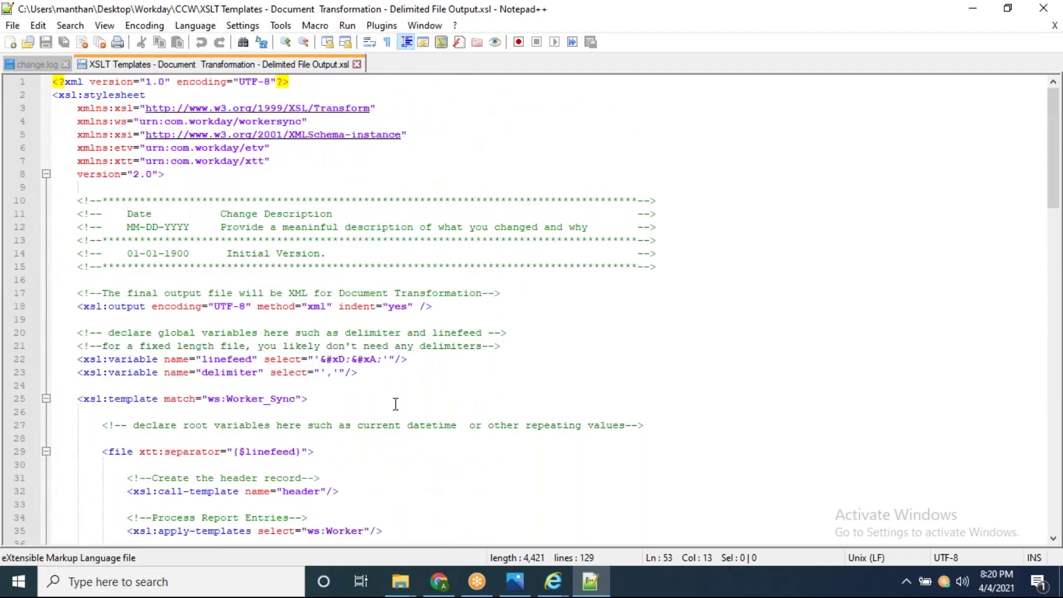
scroll(453, 238, "down", 9)
scroll(453, 238, "down", 20)
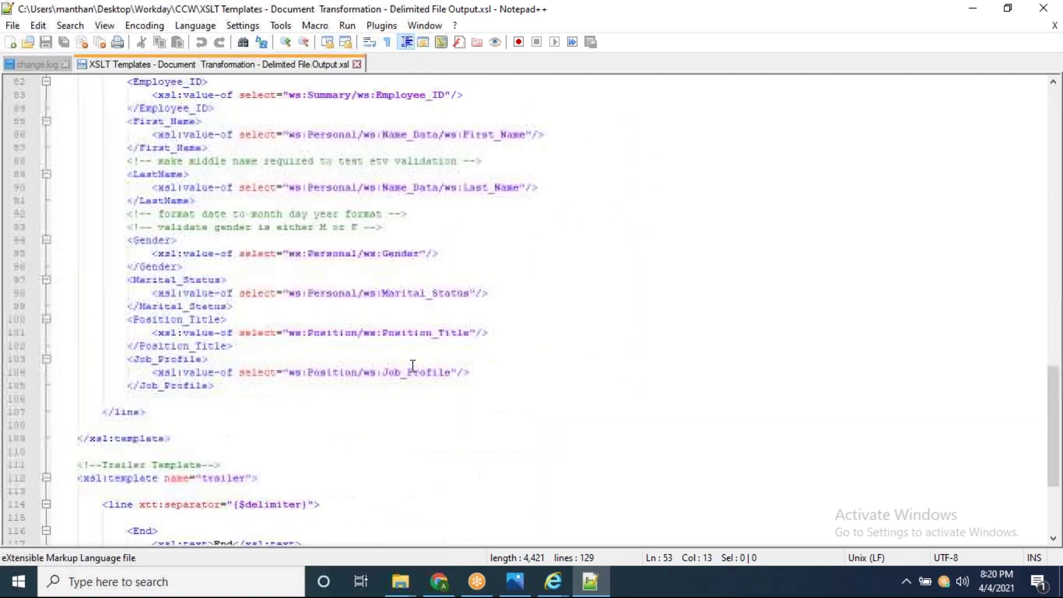
scroll(472, 329, "up", 8)
scroll(471, 329, "up", 20)
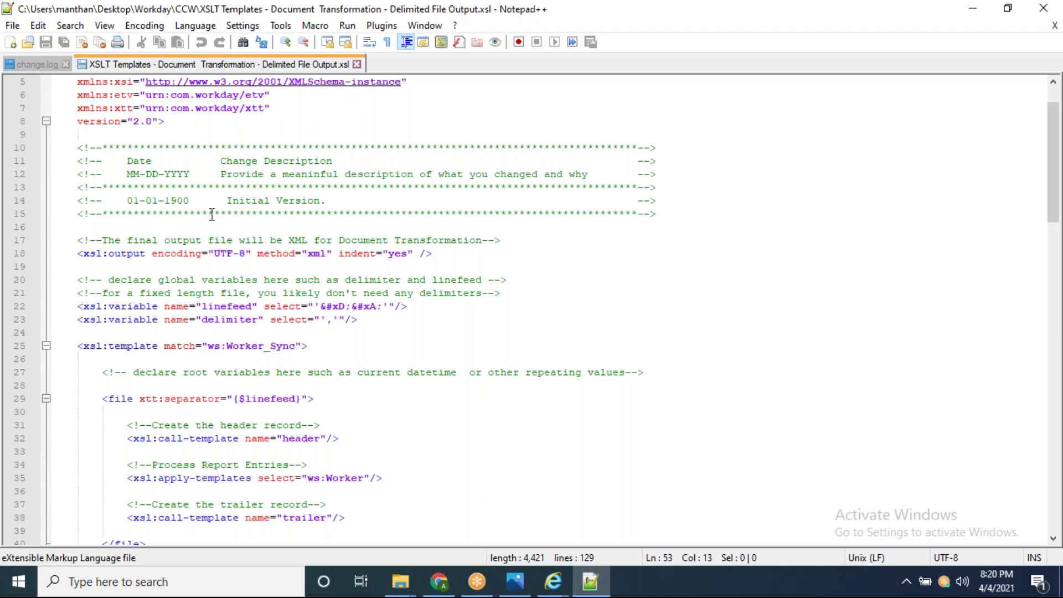
scroll(302, 232, "up", 2)
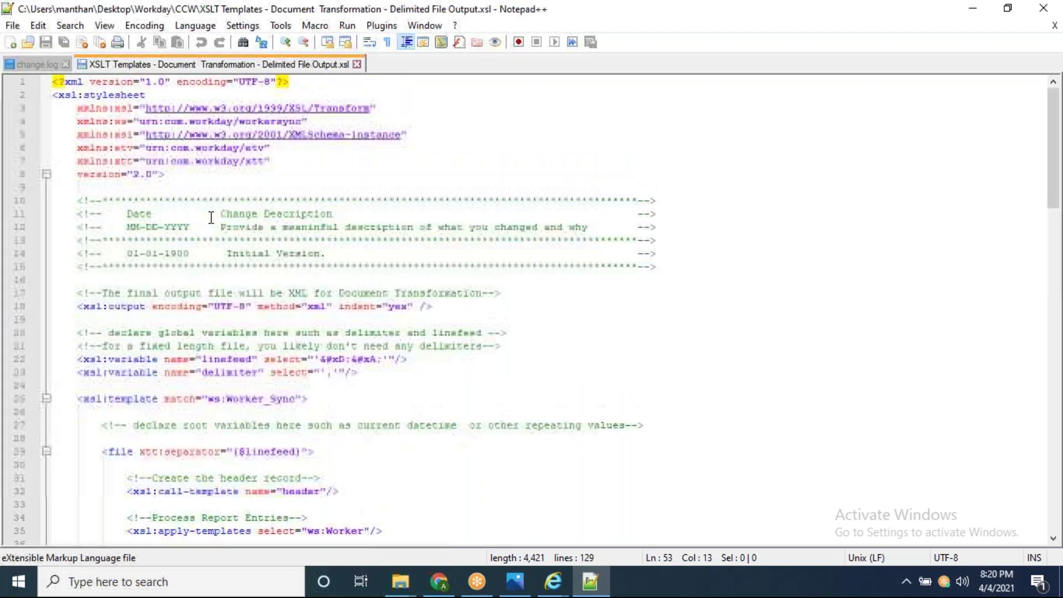
Step: Highlight the stylesheet's namespace declarations and the following template code
left_click(287, 160)
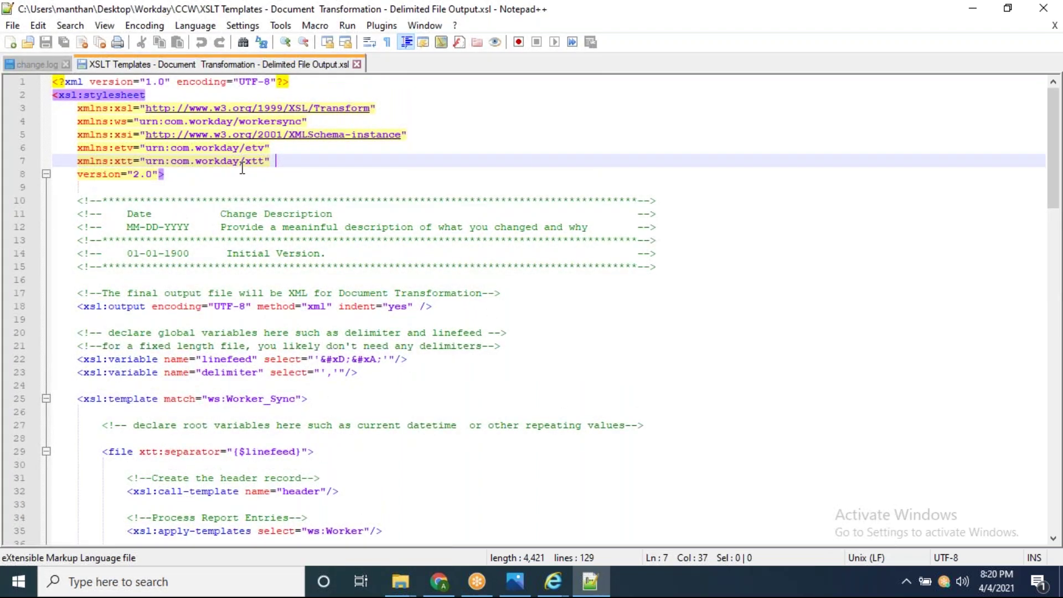
left_click_drag(164, 174, 52, 81)
scroll(503, 267, "down", 4)
scroll(503, 268, "down", 20)
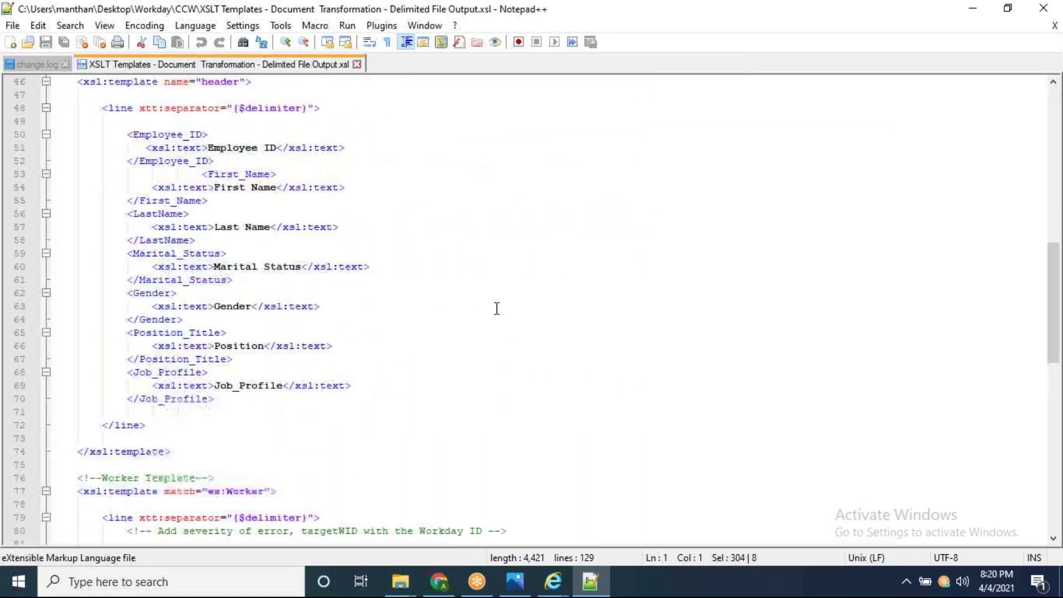
left_click_drag(67, 280, 332, 532)
scroll(611, 294, "up", 1)
scroll(610, 293, "up", 13)
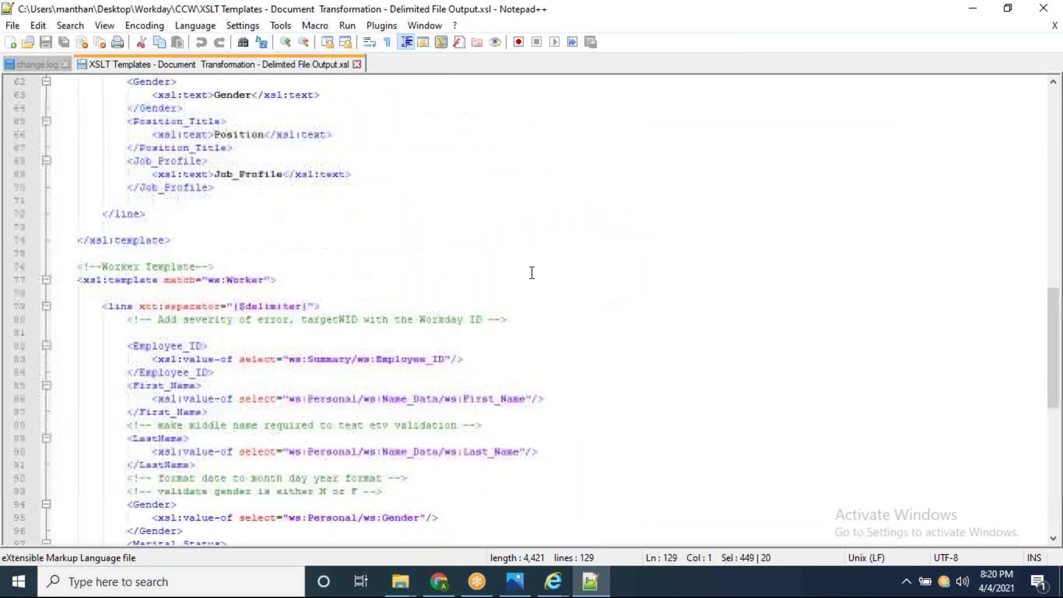
scroll(714, 299, "up", 17)
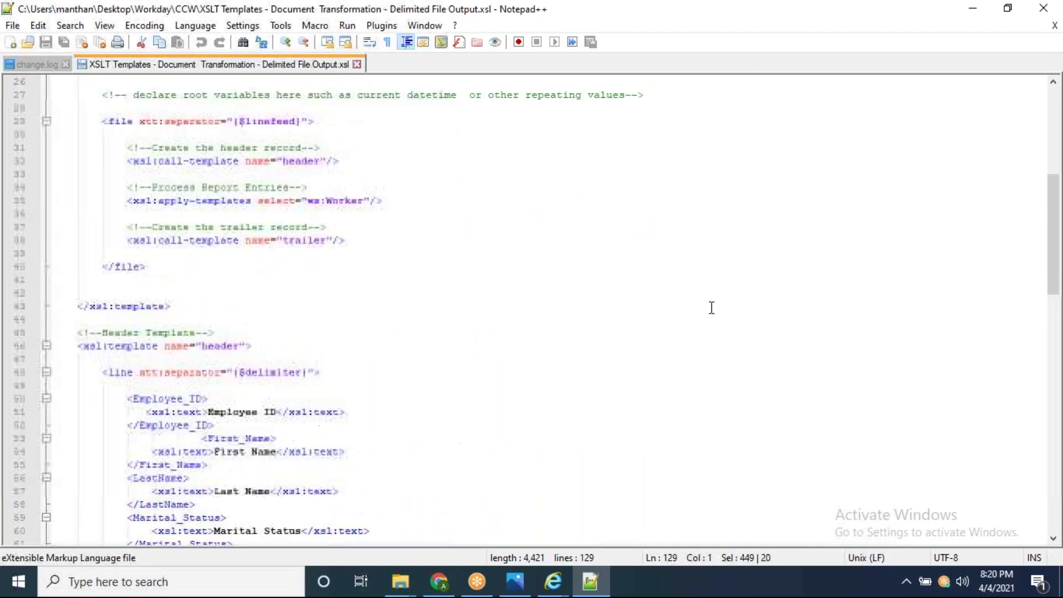
scroll(853, 290, "down", 5)
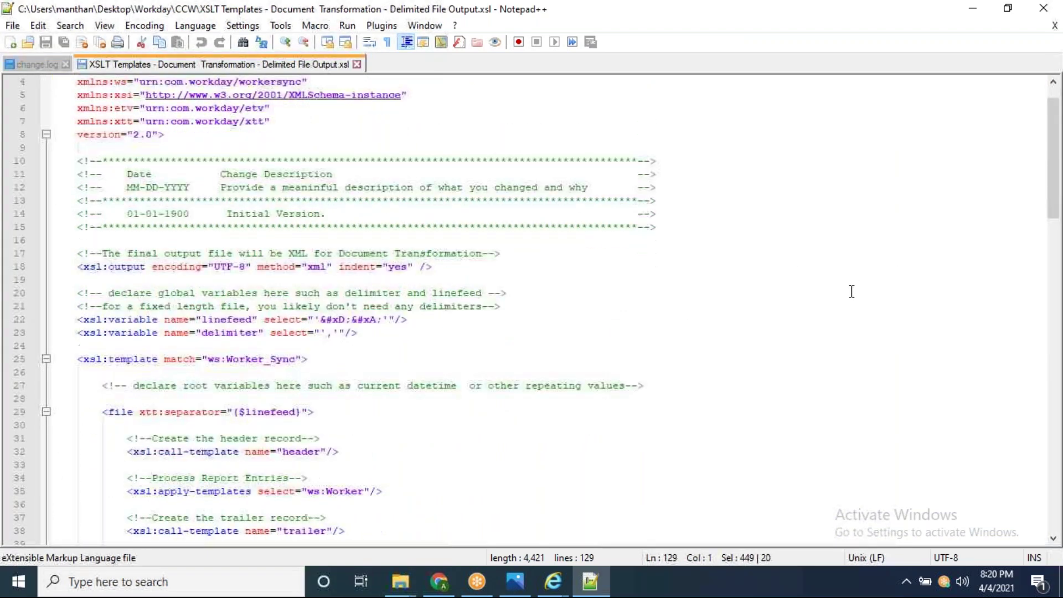
Step: Return to Workday's IntSys_DT_Worker_05 page and preview the open worker XML windows
key("alt+Tab")
key("alt+Tab")
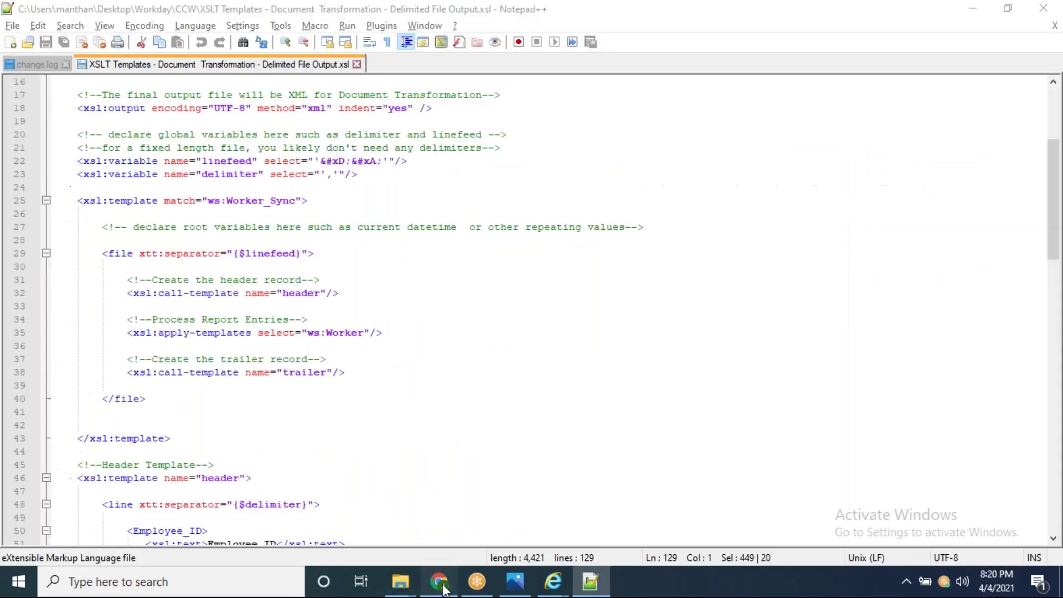
left_click(440, 583)
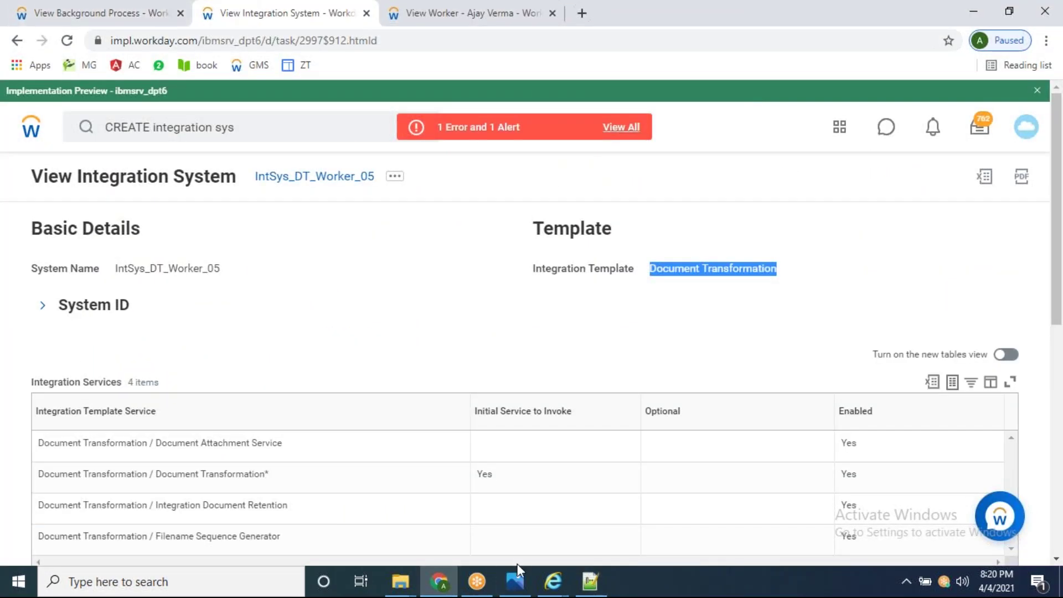
left_click(553, 581)
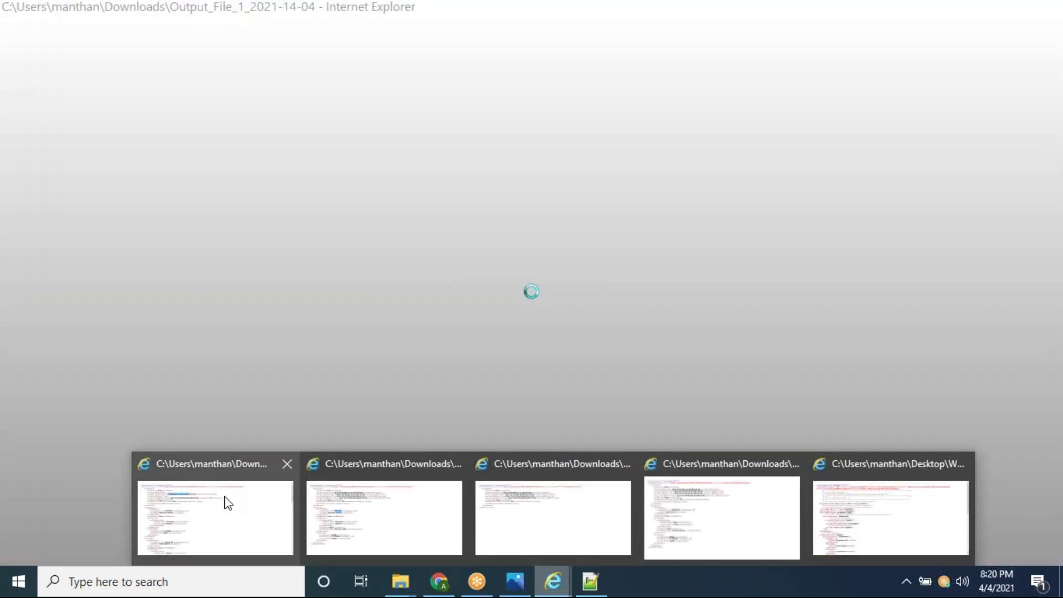
Step: View the Output_File_1 and Output_File_4 worker XML in Internet Explorer, then return to Notepad++
left_click(224, 501)
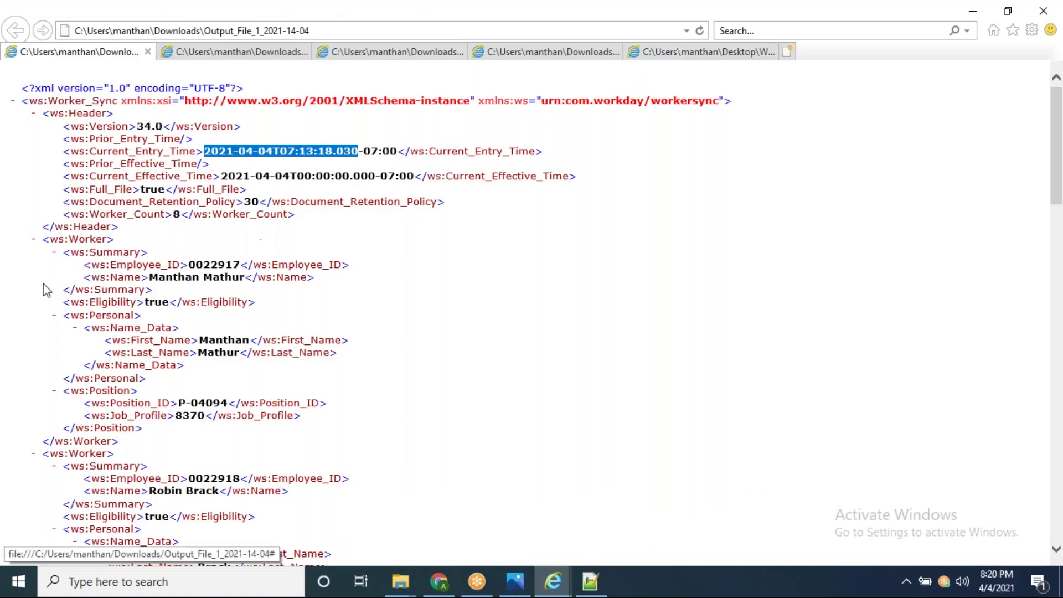
left_click(548, 581)
left_click(729, 505)
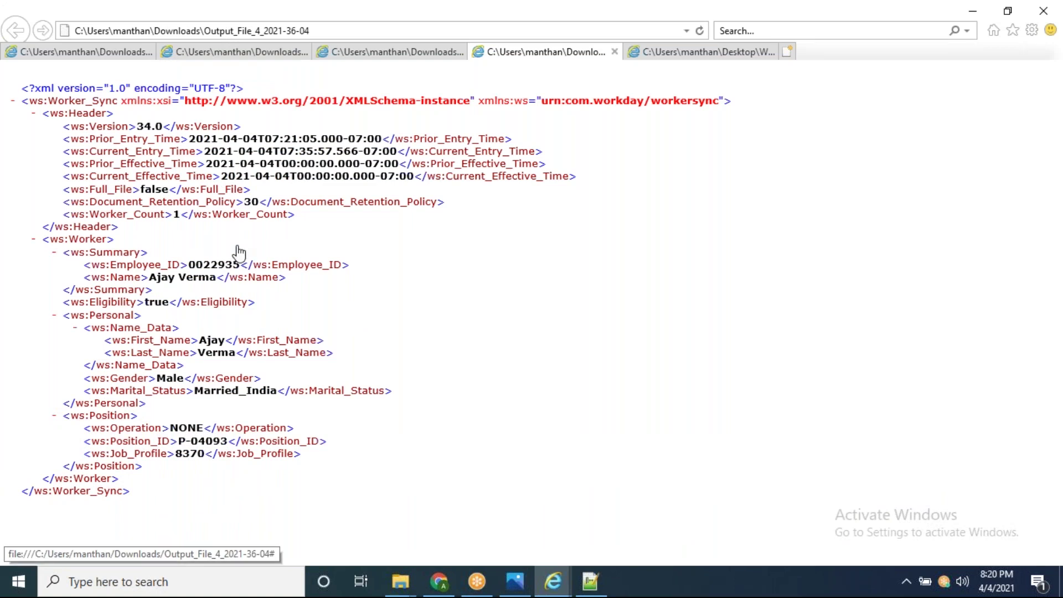
key("alt+Tab")
key("alt+Tab")
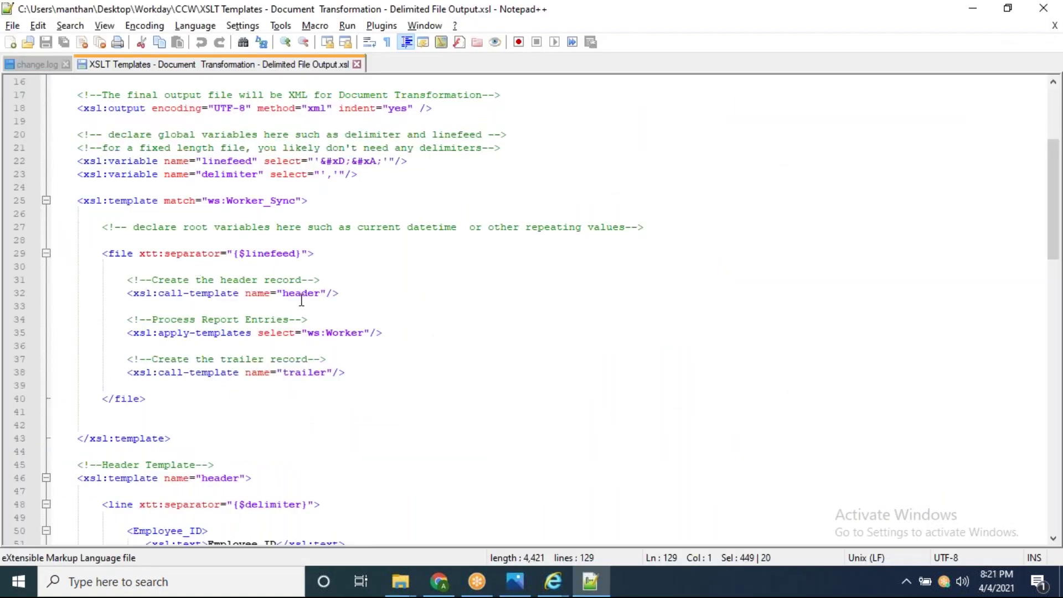
scroll(445, 353, "down", 5)
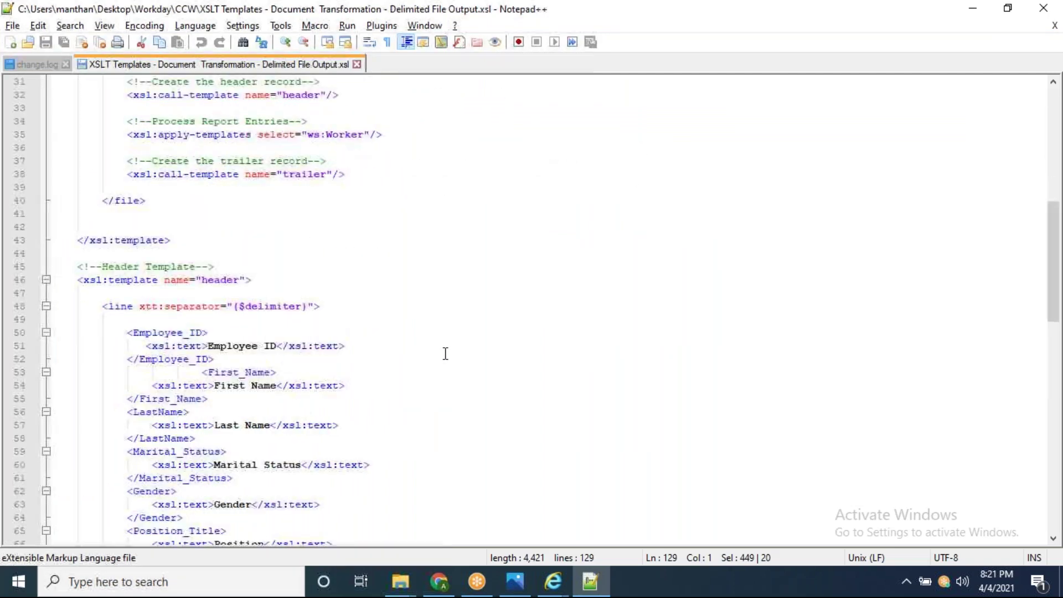
scroll(432, 348, "down", 1)
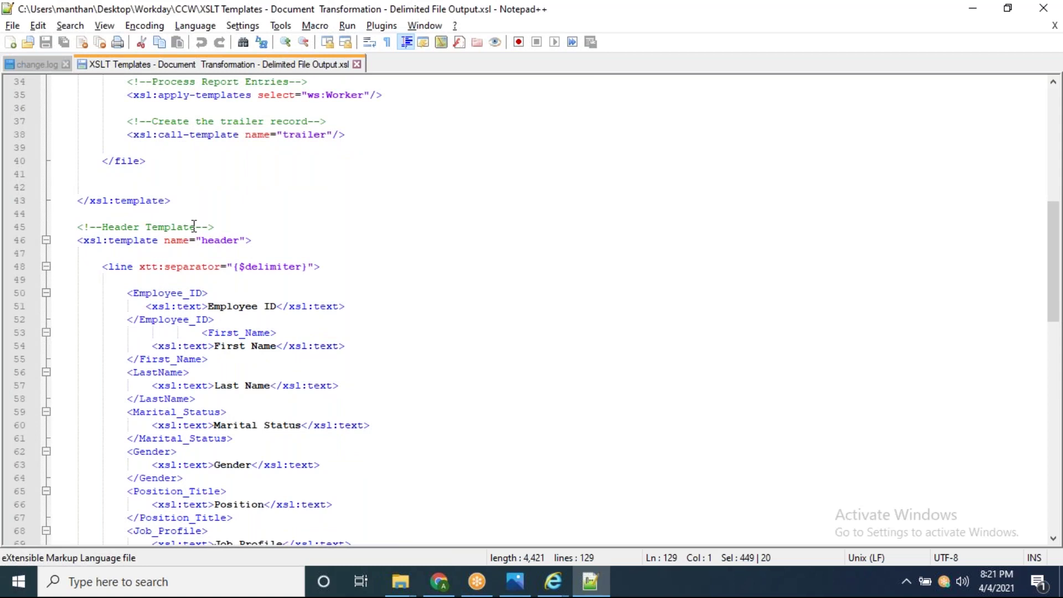
scroll(301, 247, "down", 4)
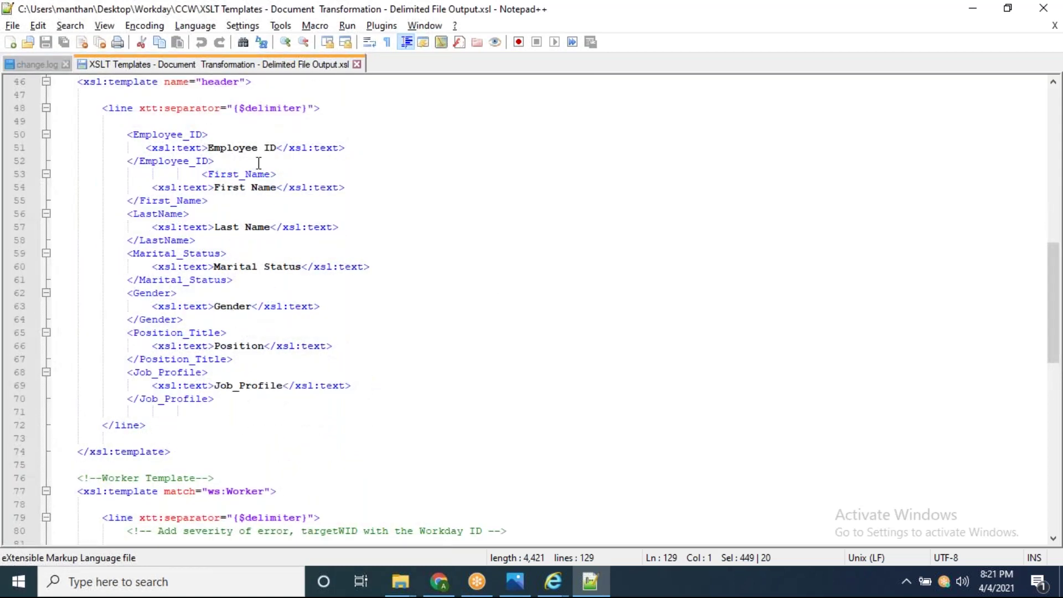
left_click(275, 147)
left_click(280, 187)
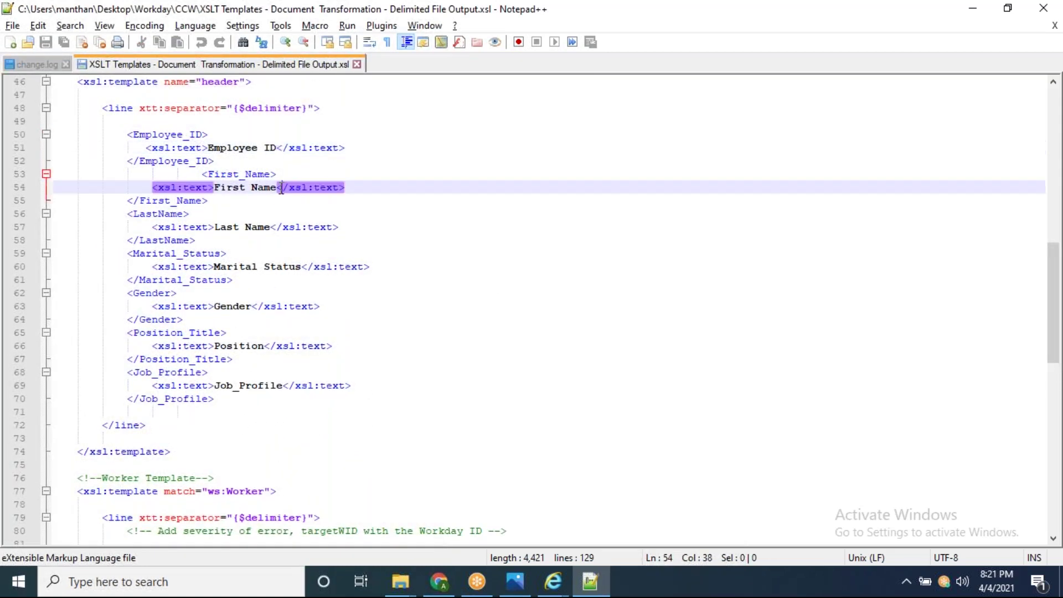
left_click(270, 227)
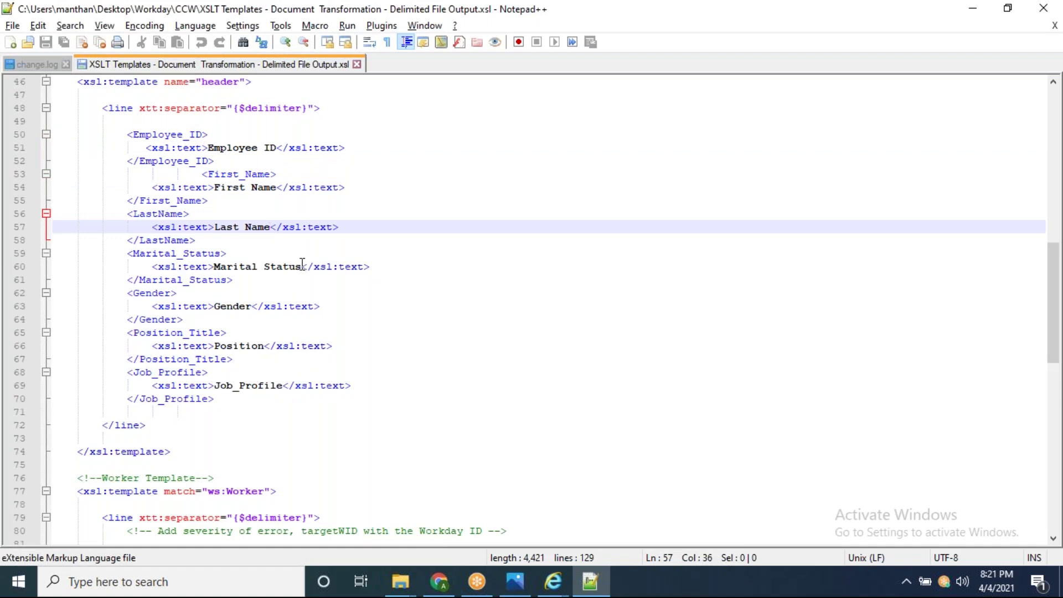
left_click(302, 266)
left_click(251, 306)
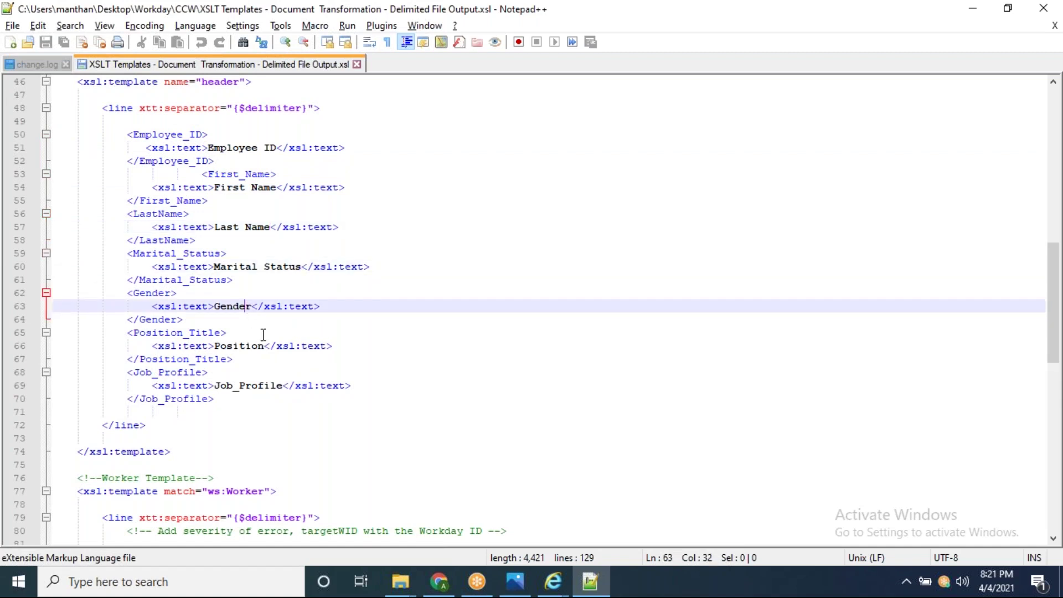
left_click(265, 345)
left_click(281, 387)
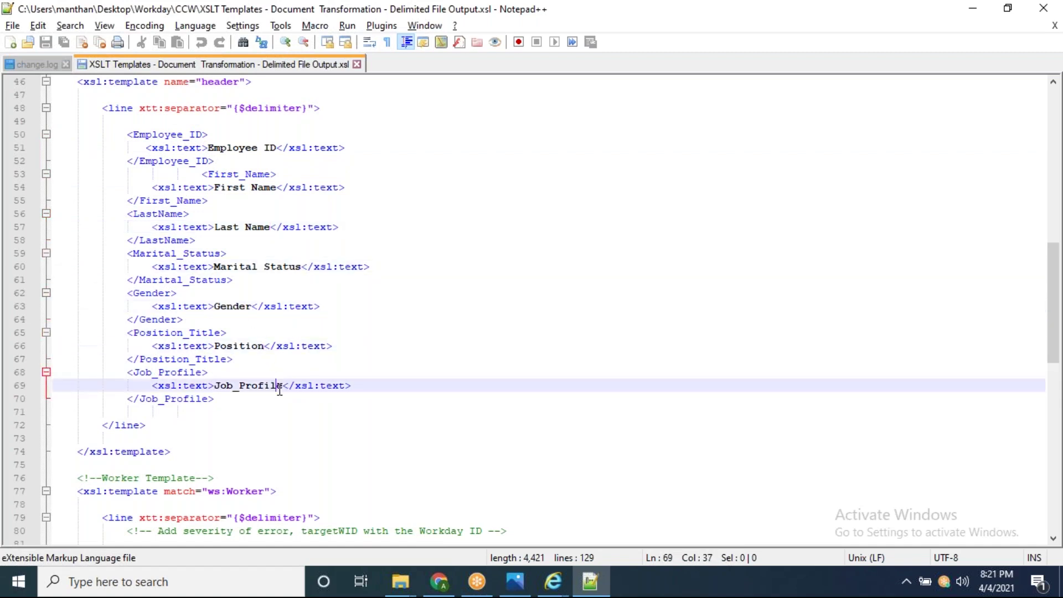
left_click_drag(244, 410, 103, 293)
left_click_drag(91, 240, 74, 93)
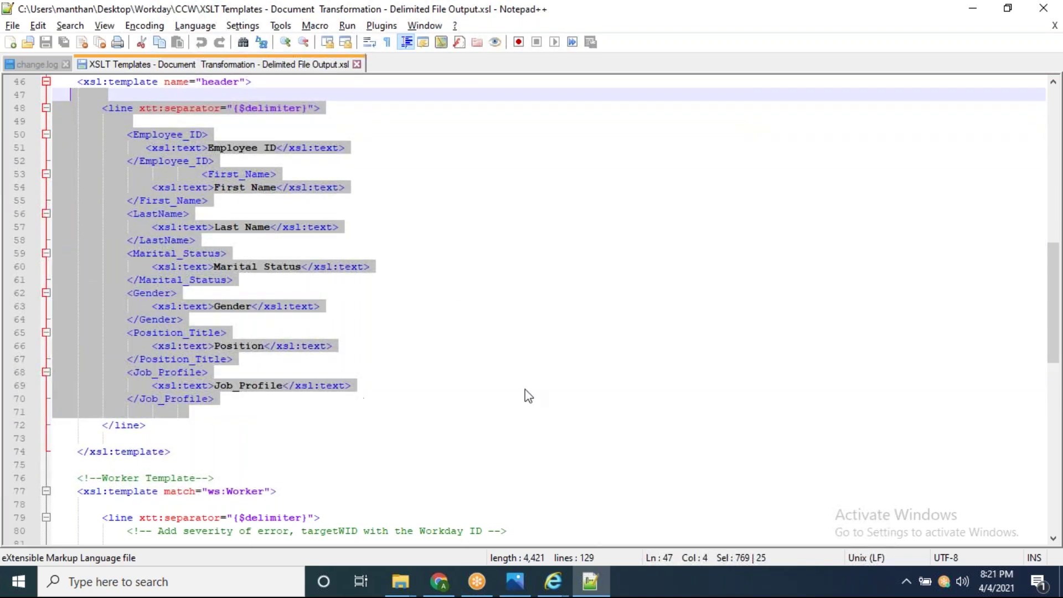
left_click(526, 333)
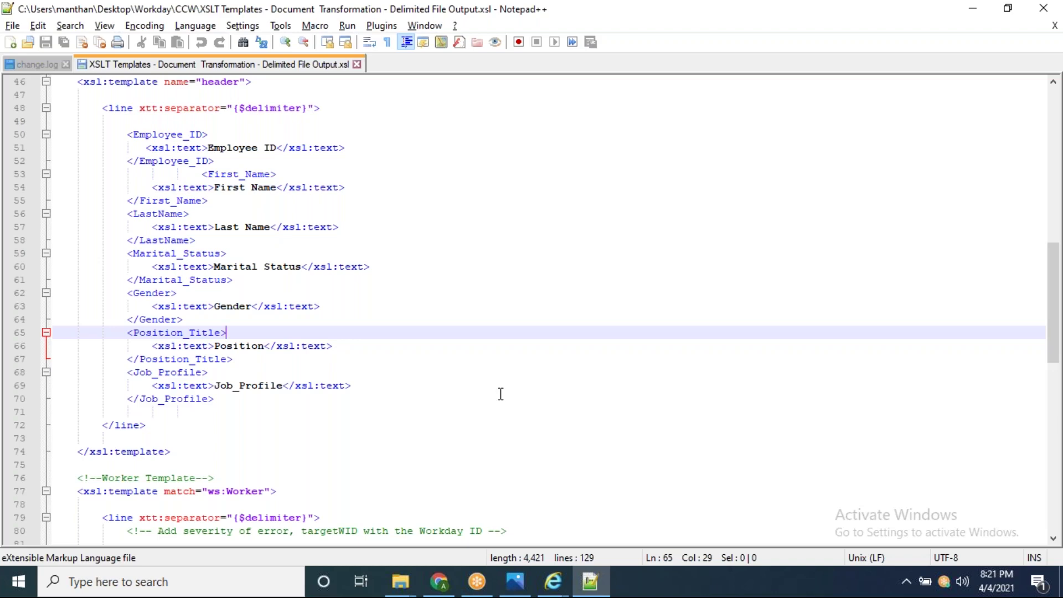
scroll(501, 394, "down", 4)
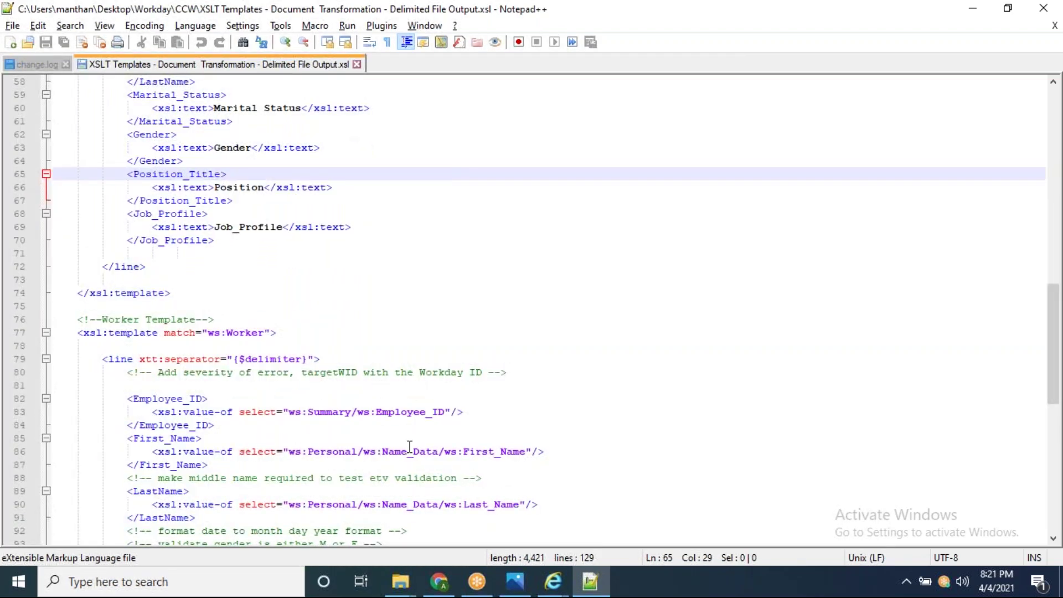
Step: Scroll through the stylesheet's Worker template, then switch to the output XML in Internet Explorer
scroll(410, 446, "up", 5)
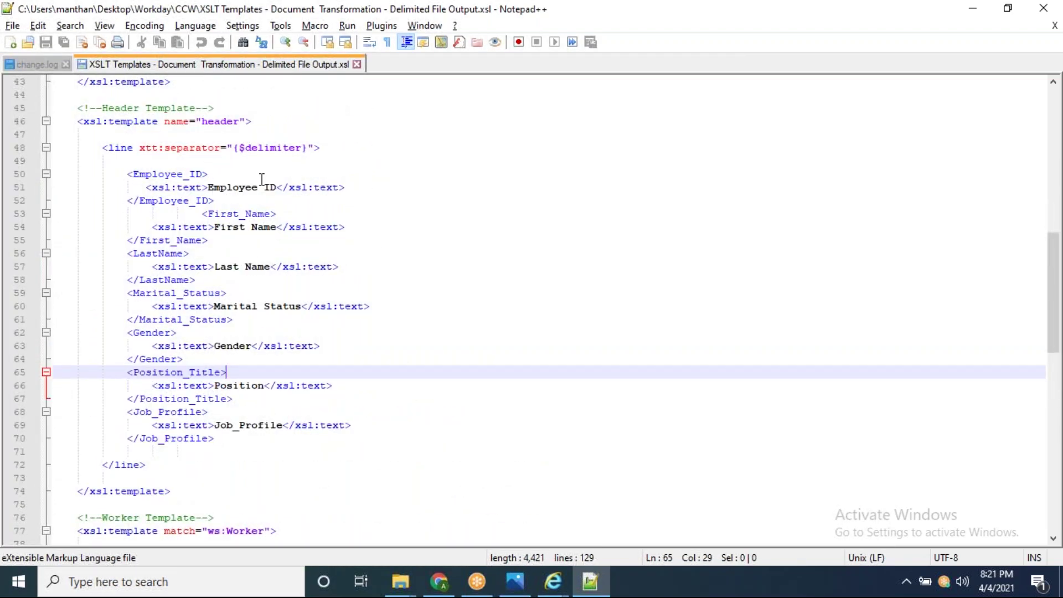
scroll(720, 269, "down", 3)
scroll(711, 304, "down", 2)
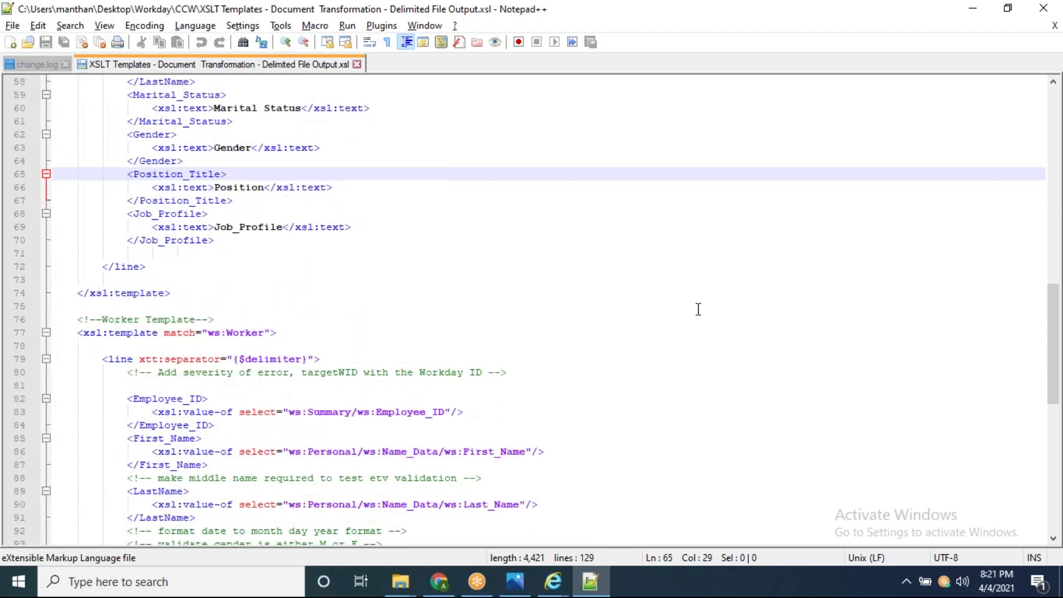
scroll(293, 433, "down", 2)
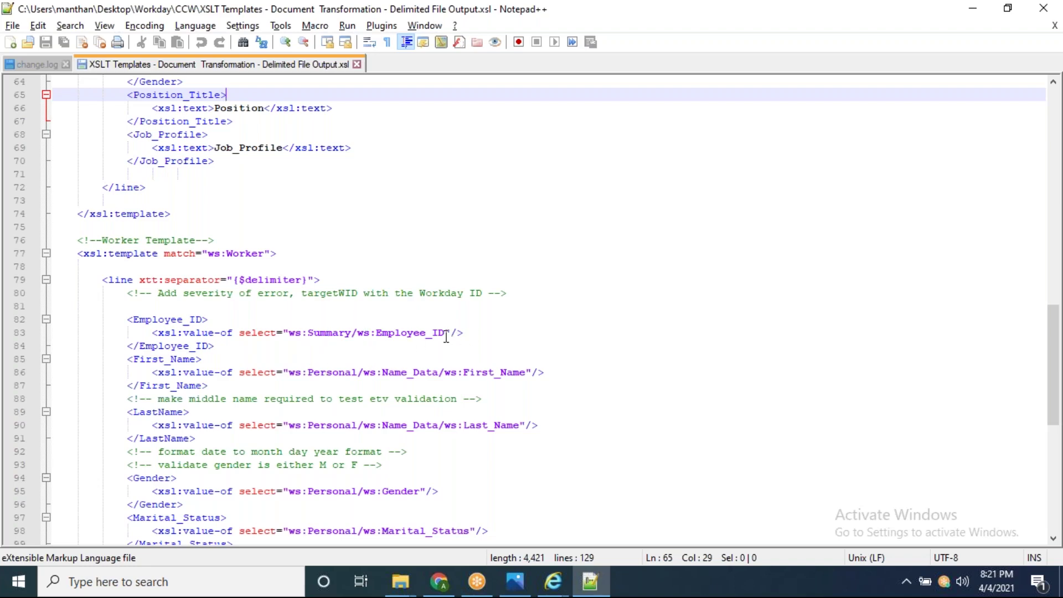
key("alt+Tab")
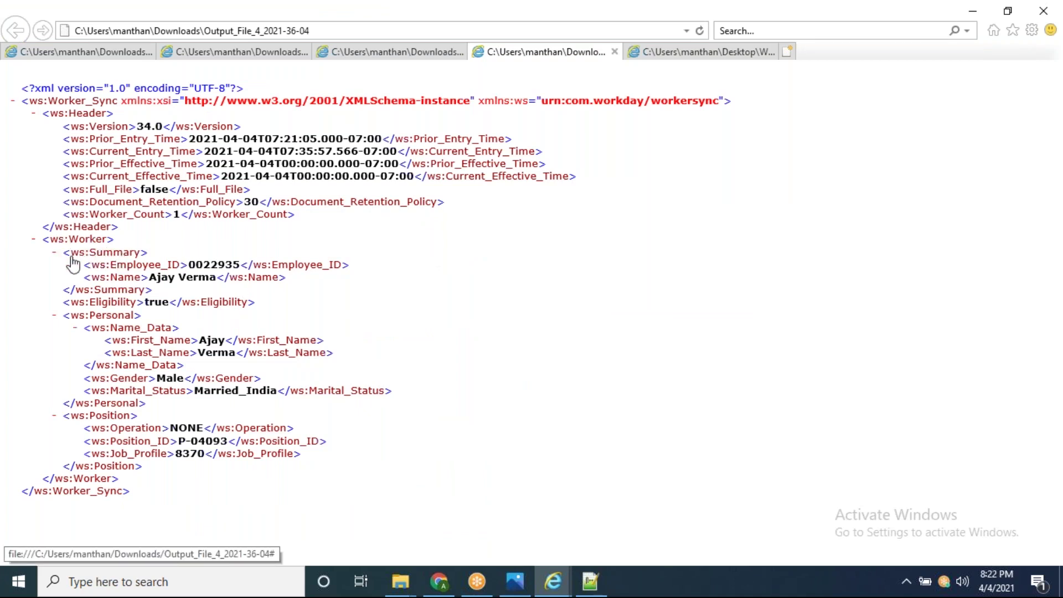
left_click_drag(110, 265, 180, 265)
key("alt+Tab")
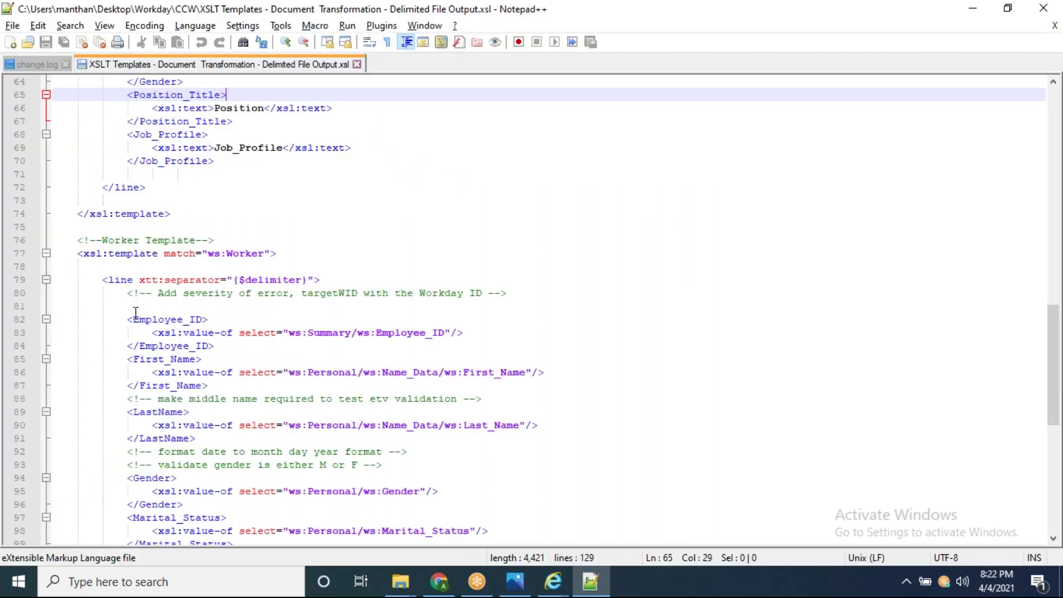
left_click_drag(128, 319, 135, 319)
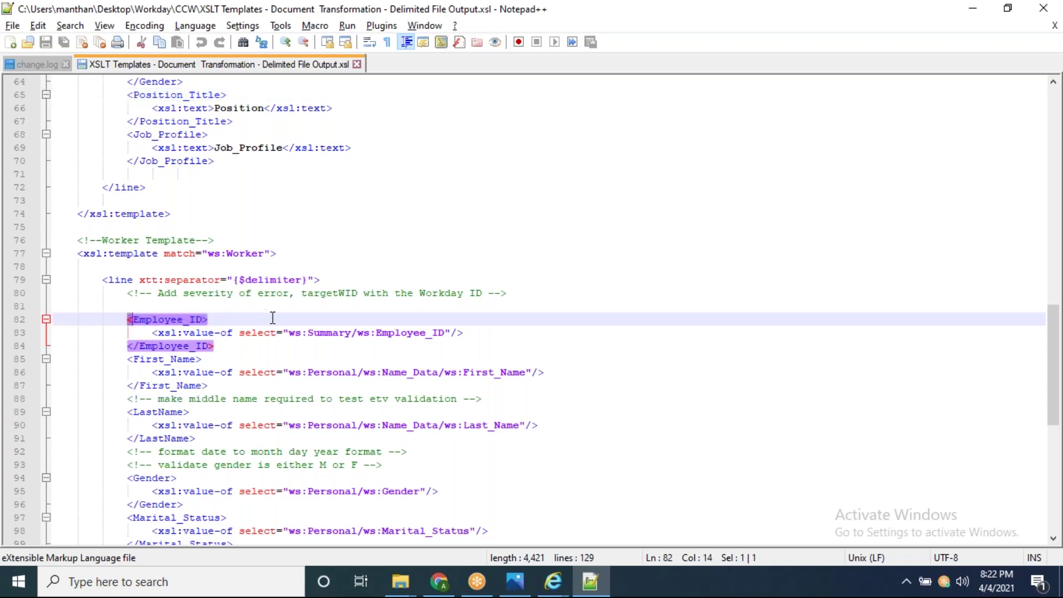
left_click(303, 336)
left_click(313, 332)
left_click_drag(313, 332, 451, 333)
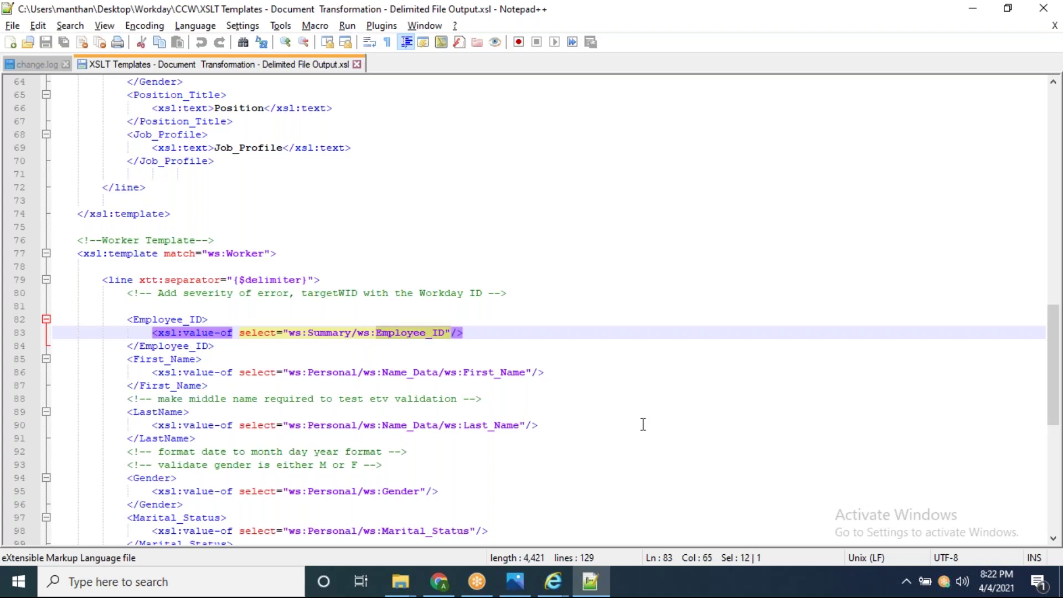
scroll(634, 416, "down", 1)
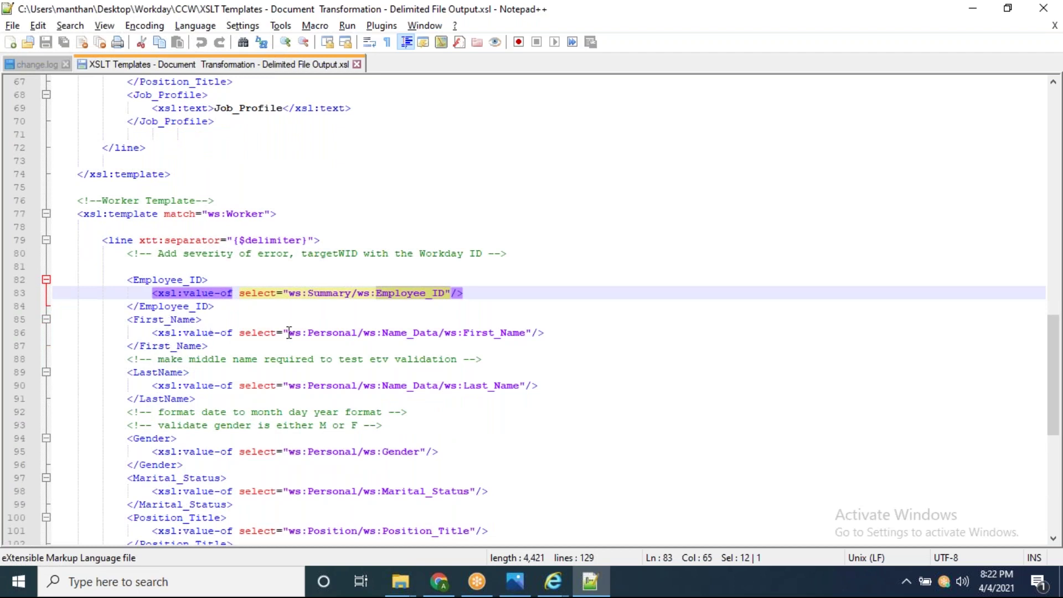
left_click_drag(309, 332, 536, 332)
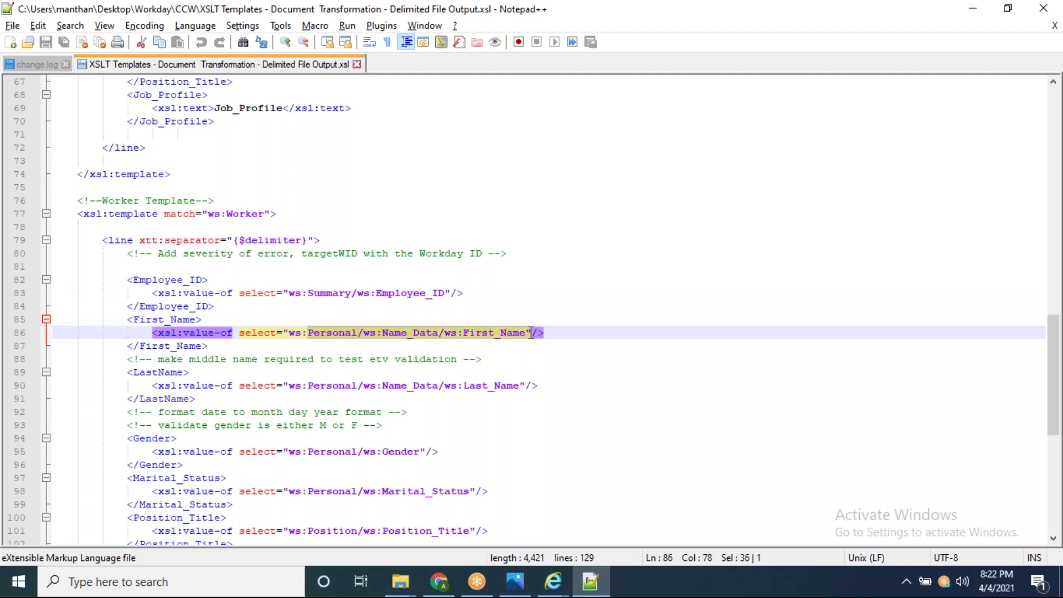
key("alt+Tab")
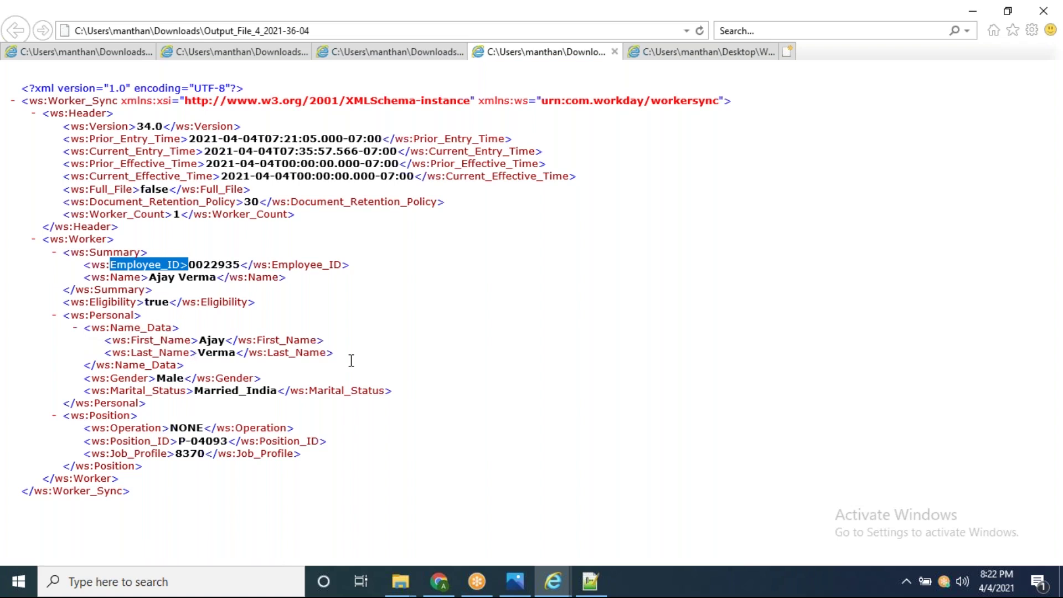
Step: Compare the output XML with the XSLT Worker template, then bring Workday back to the front
key("alt+Tab")
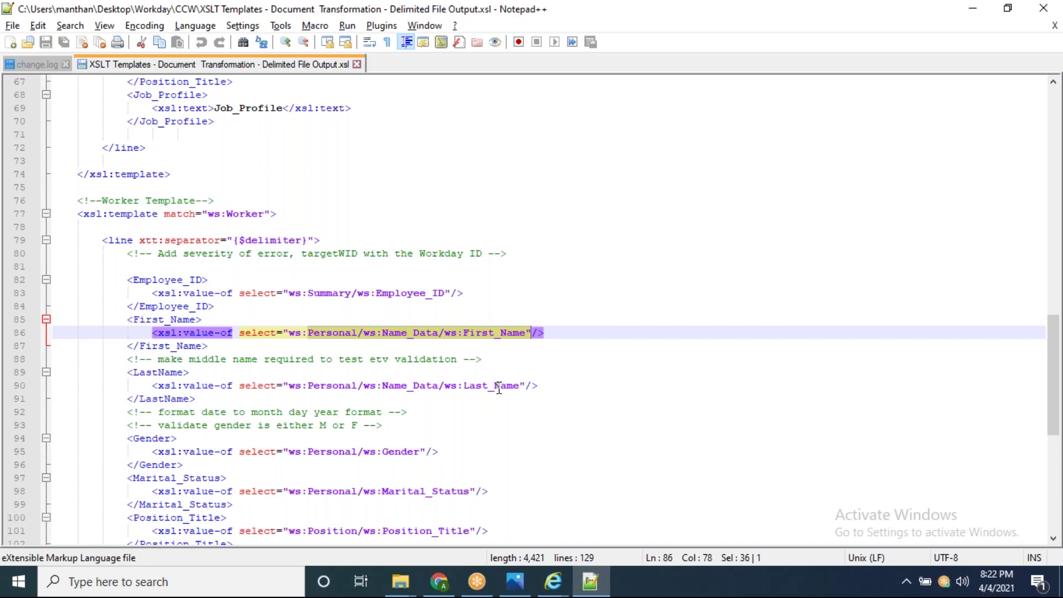
key("alt+Tab")
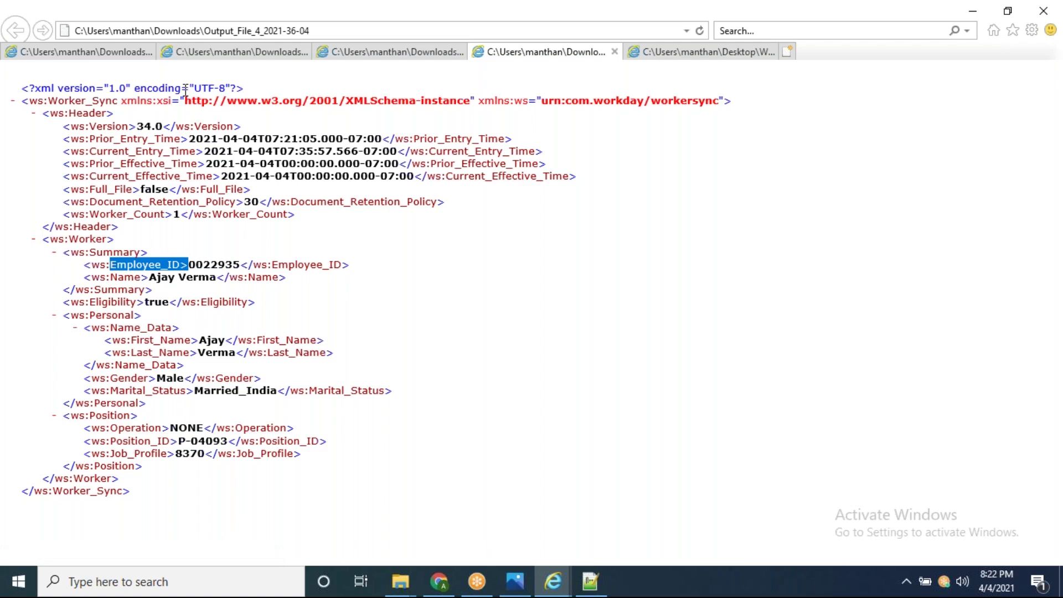
key("alt+Tab")
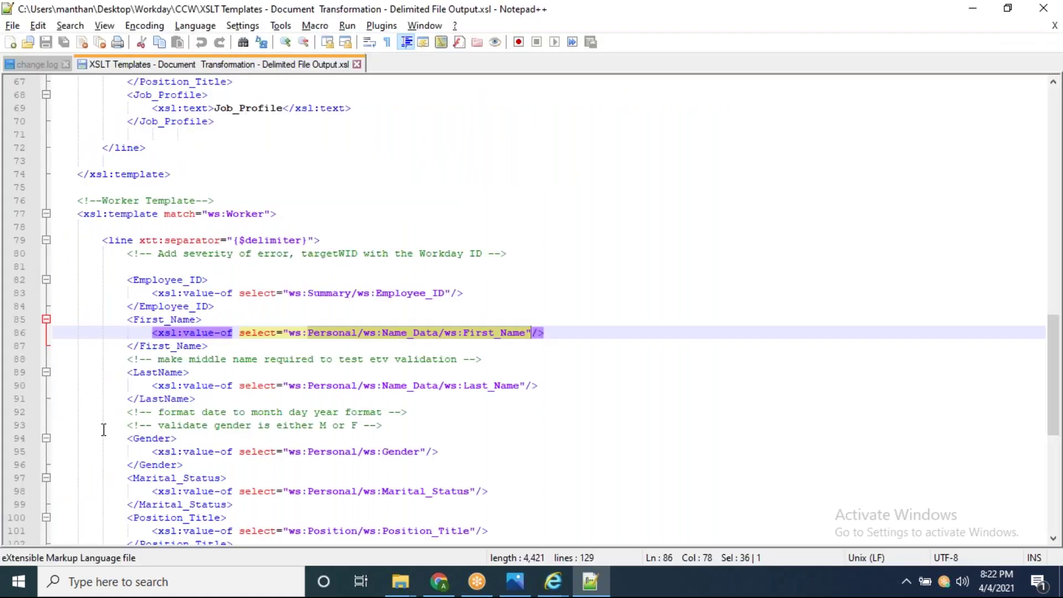
scroll(451, 366, "down", 2)
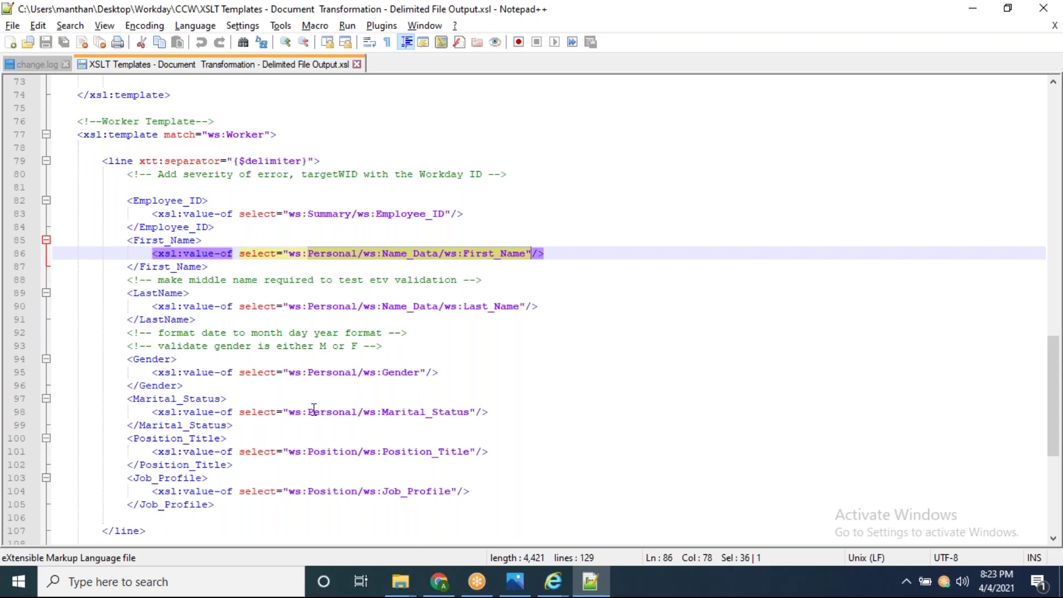
scroll(322, 377, "up", 7)
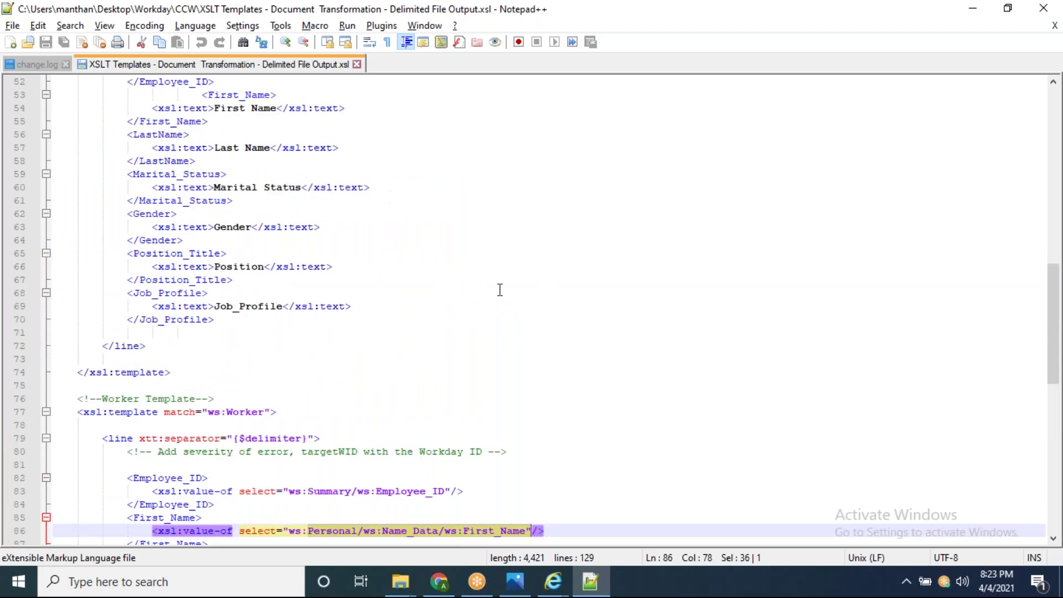
scroll(484, 330, "down", 6)
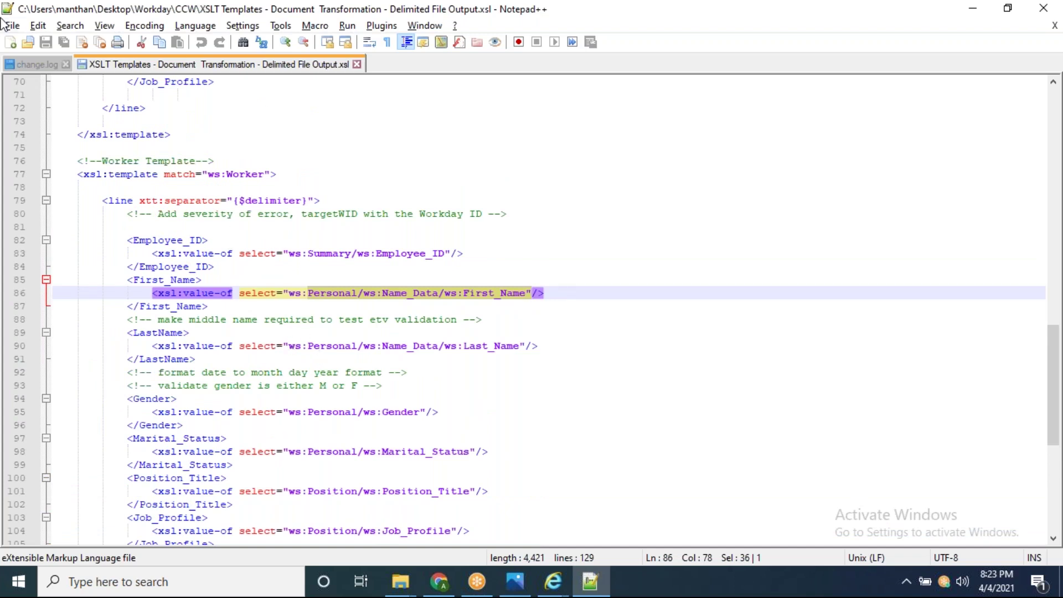
left_click(441, 582)
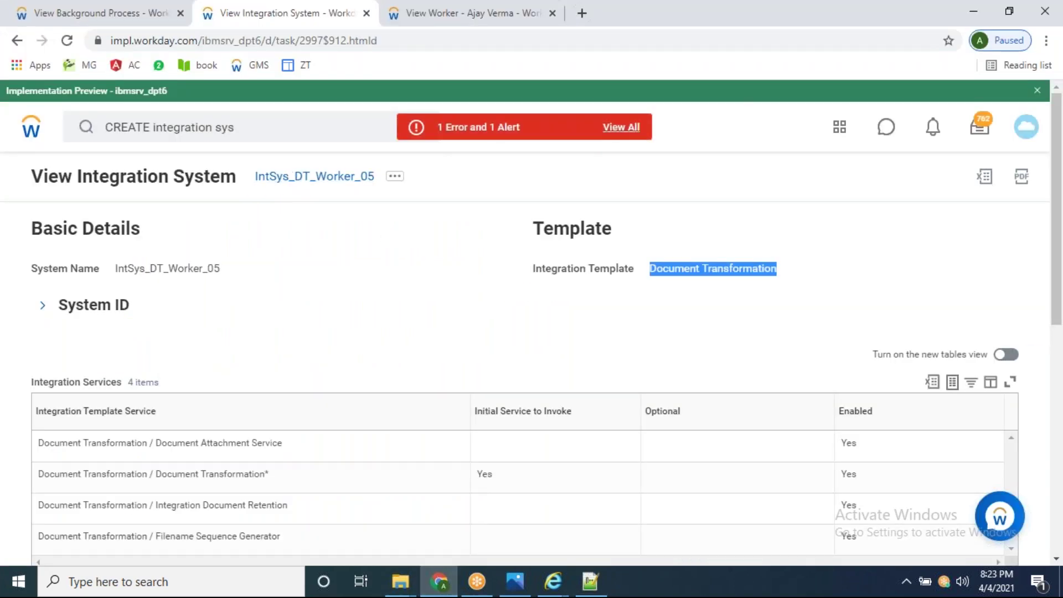
Step: Glance at the XSLT template, then return to the IntSys_DT_Worker_05 View Integration System page
key("alt+Tab")
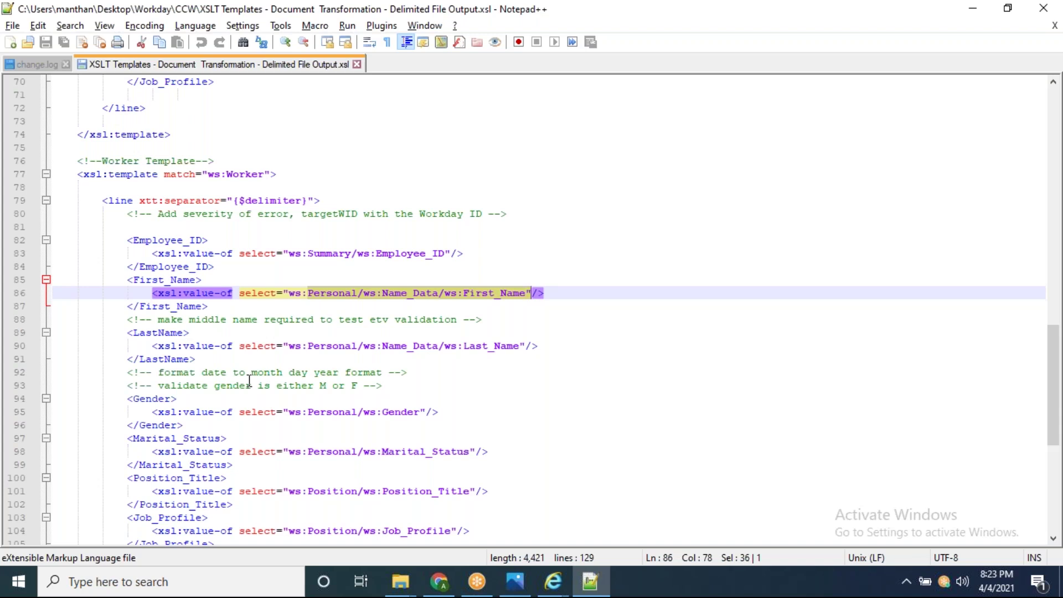
key("alt+Tab")
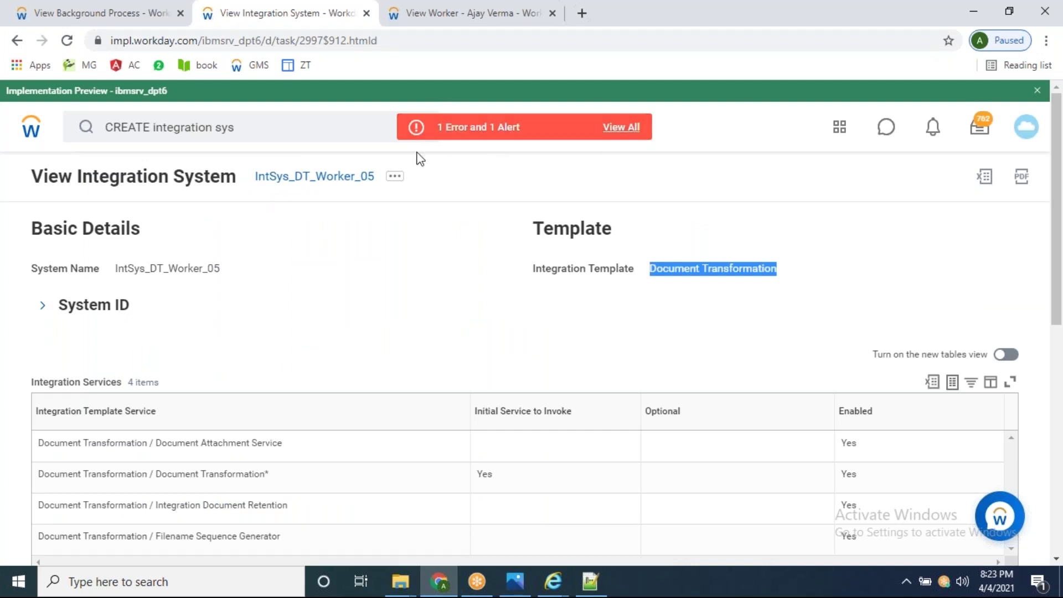
Step: Open Configure Integration Attachment Service for IntSys_DT_Worker_05 and create a new service attachment
left_click(395, 177)
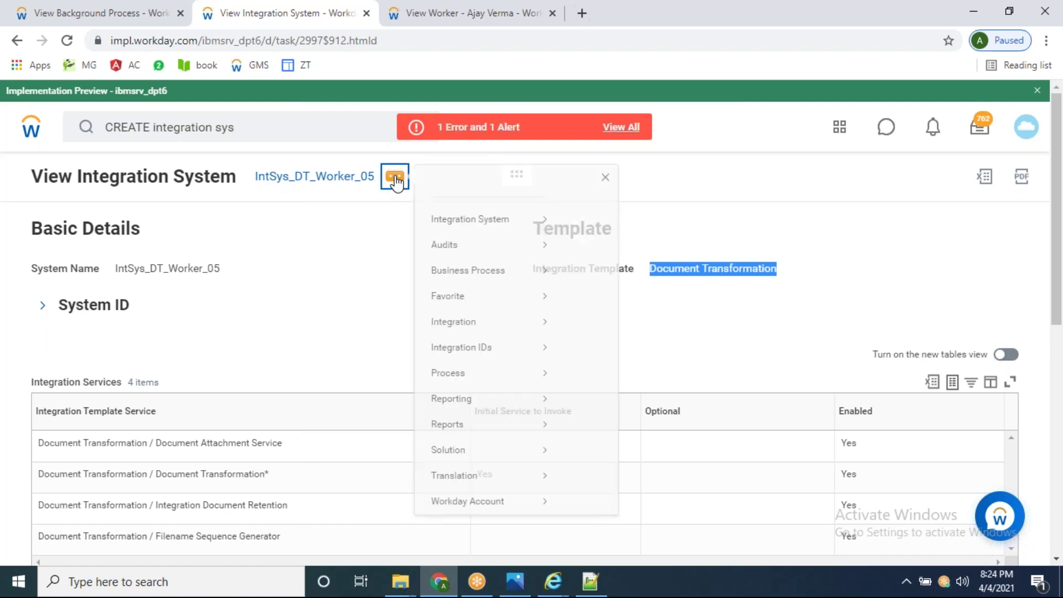
mouse_move(498, 225)
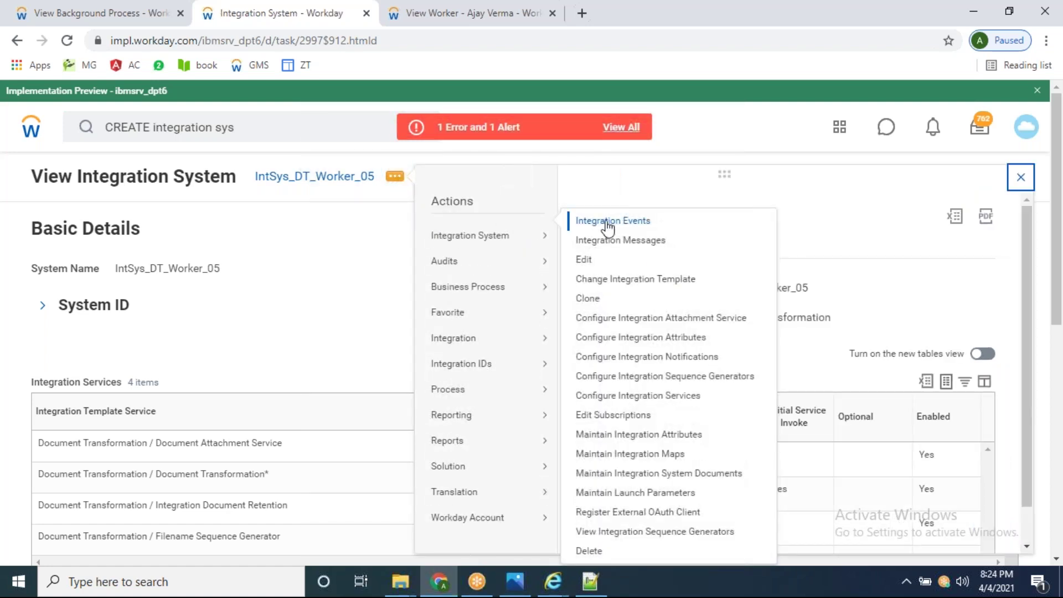
left_click(659, 319)
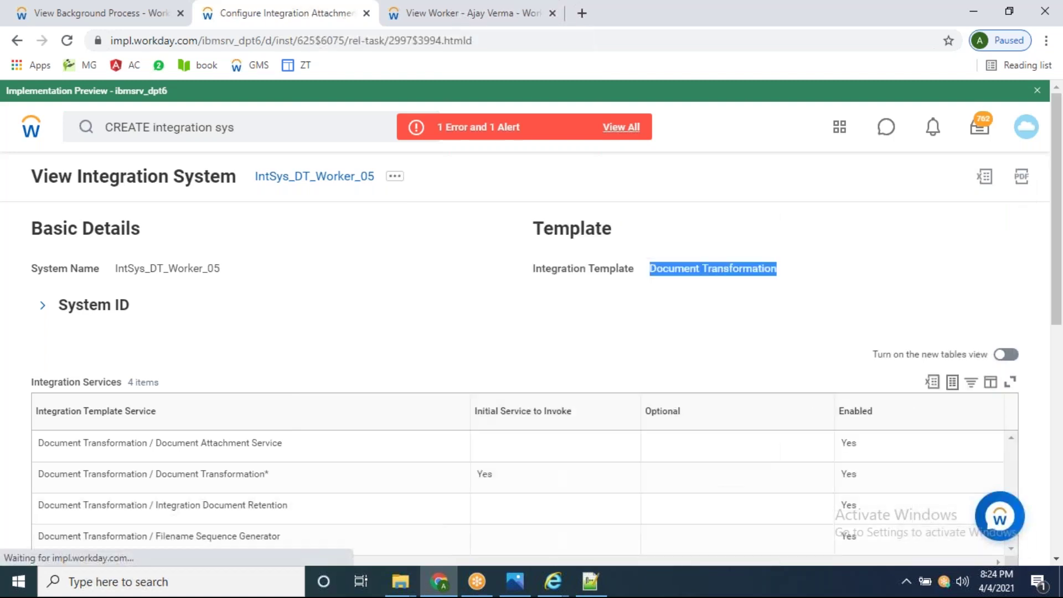
left_click(594, 299)
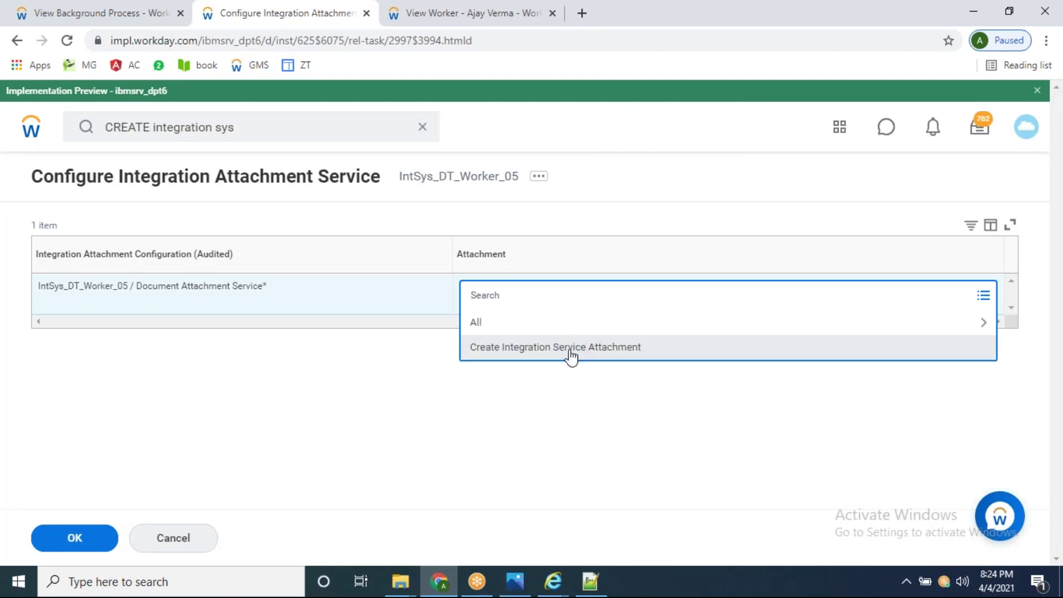
left_click(574, 348)
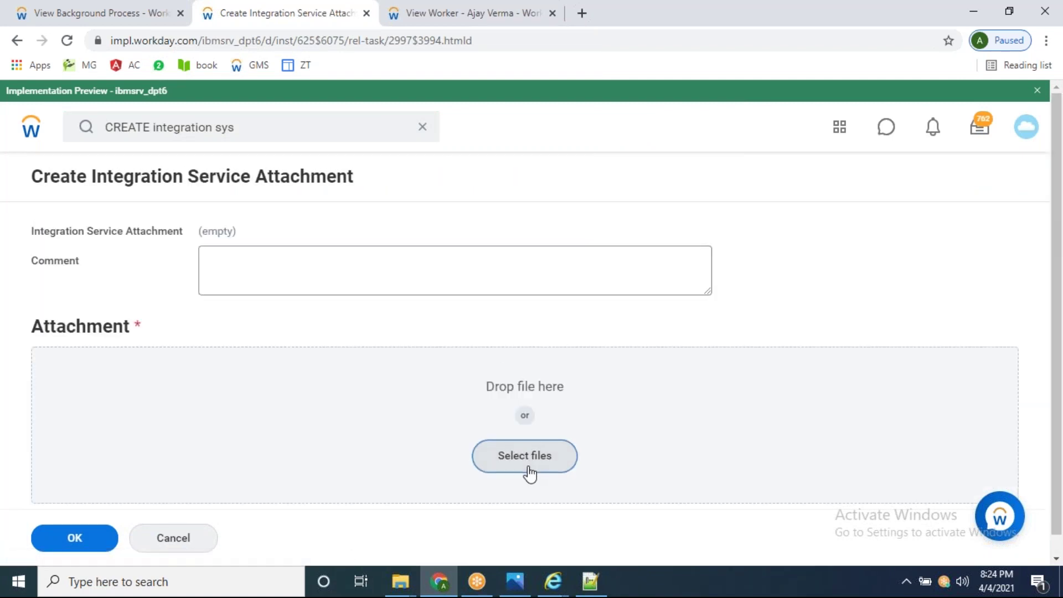
Step: Upload the Delimited File Output XSLT from Desktop > Workday > CCW and save the configuration
left_click(527, 468)
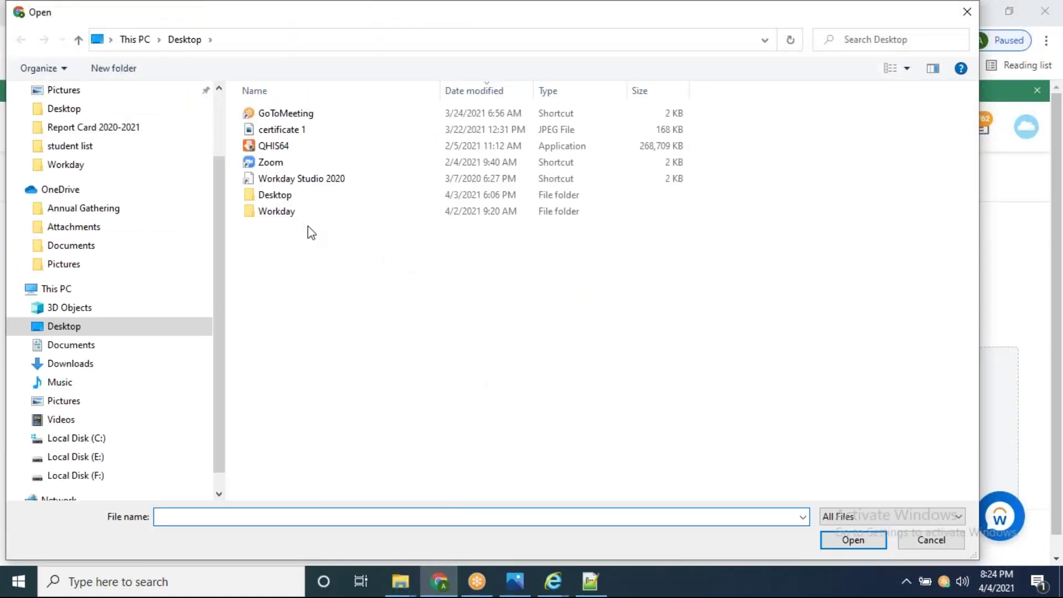
left_click(56, 330)
left_click(289, 213)
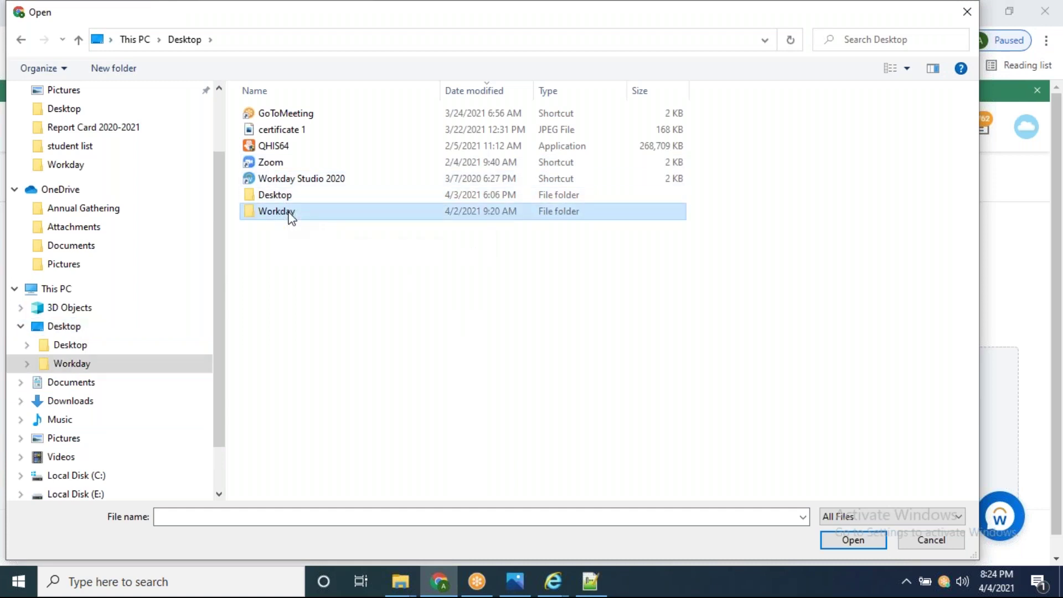
double_click(289, 214)
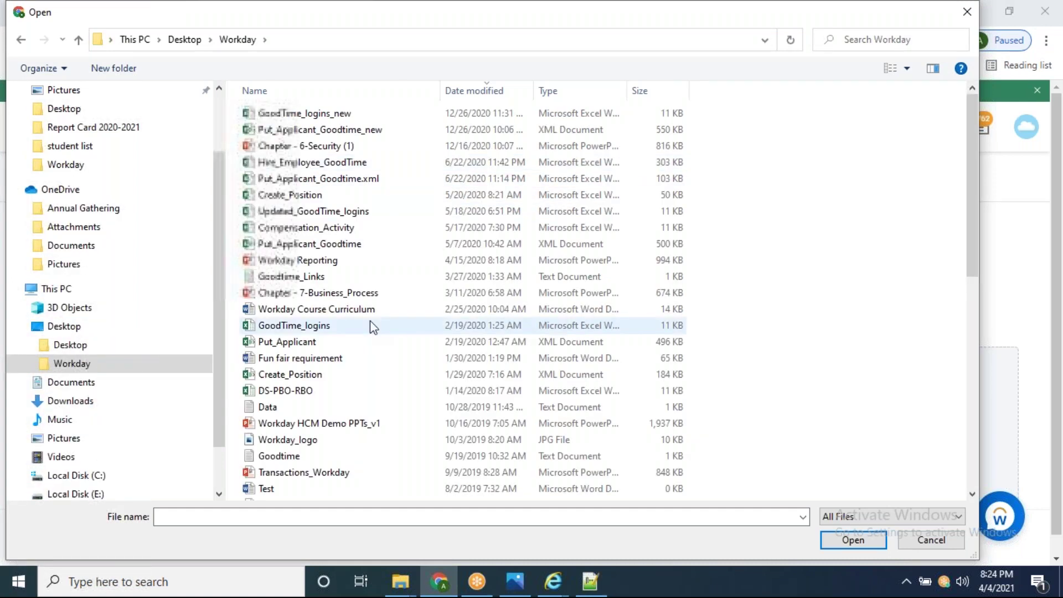
scroll(369, 320, "down", 5)
double_click(280, 427)
left_click(312, 147)
left_click(856, 540)
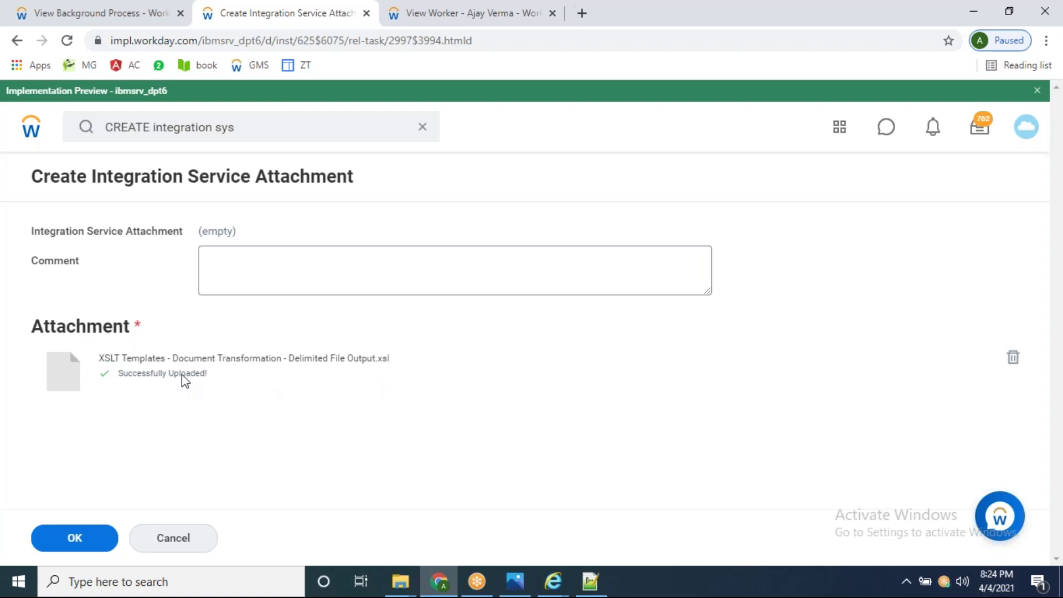
left_click(73, 548)
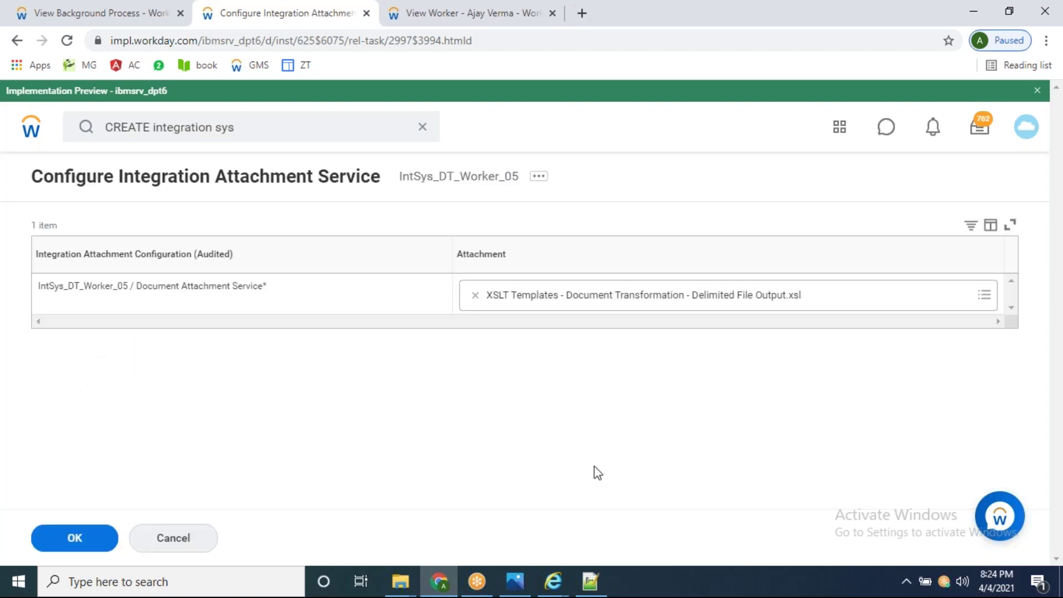
left_click(42, 549)
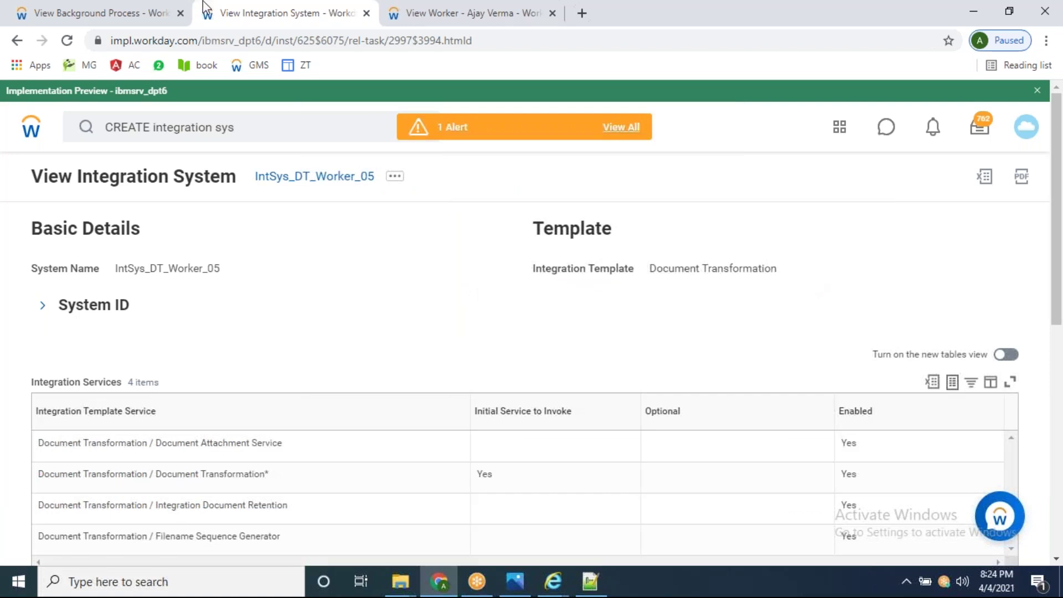
Step: Show the output files of the IntSys_CC_Workers_Demo_05 background process
left_click(120, 13)
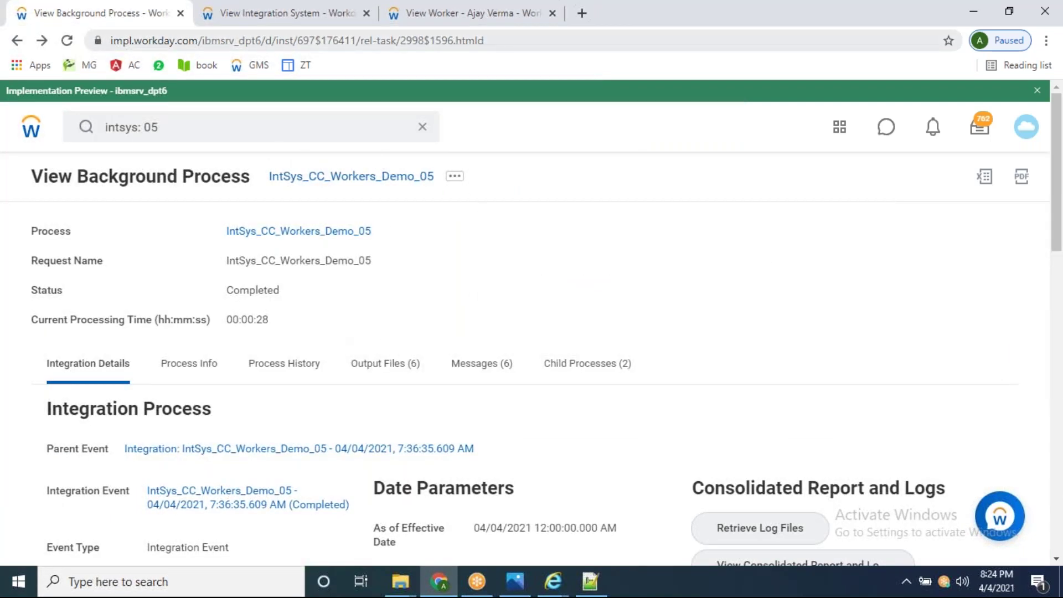
left_click(320, 16)
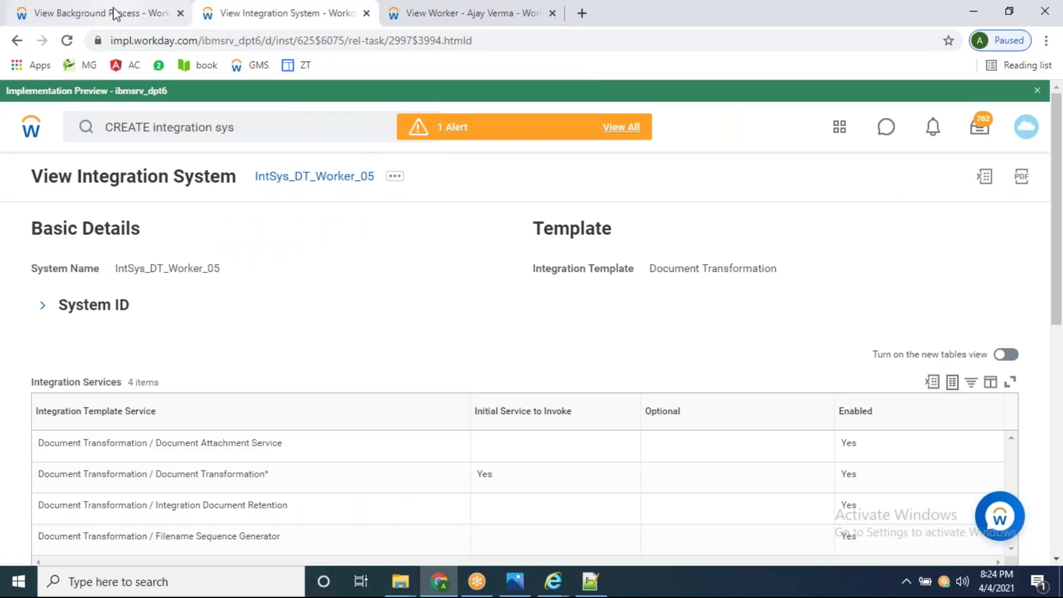
left_click(115, 13)
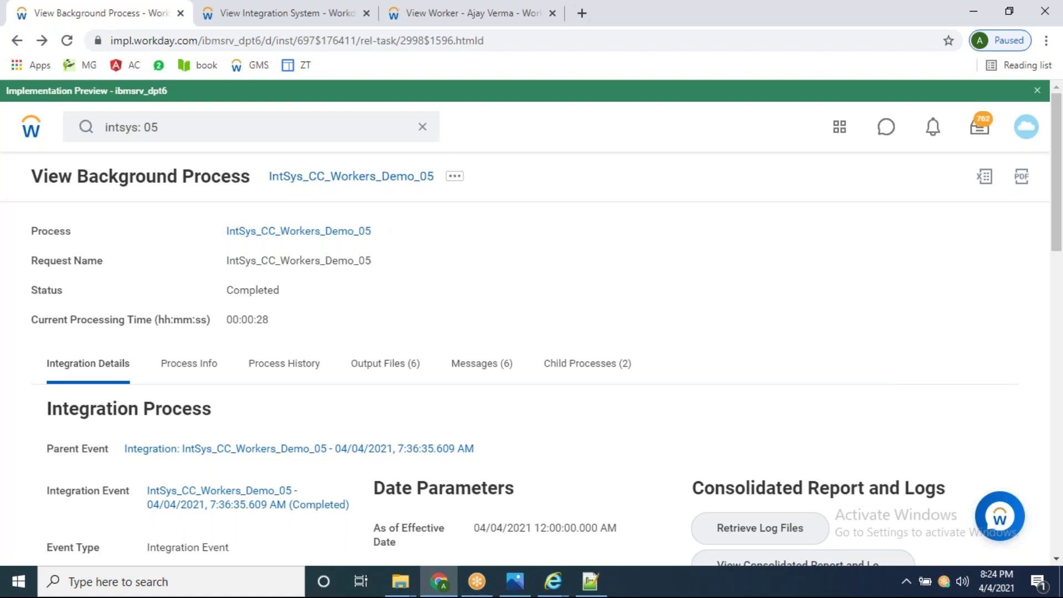
left_click(419, 368)
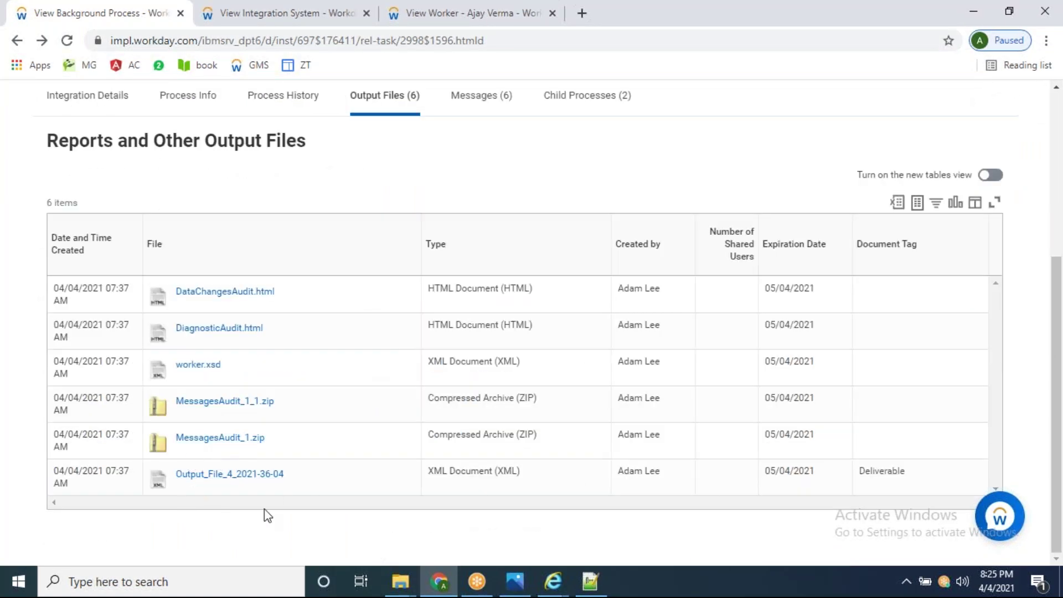
Step: Copy the IntSys_DT_Worker_05 name with Copy Text and return to the output files
key("ctrl+Tab")
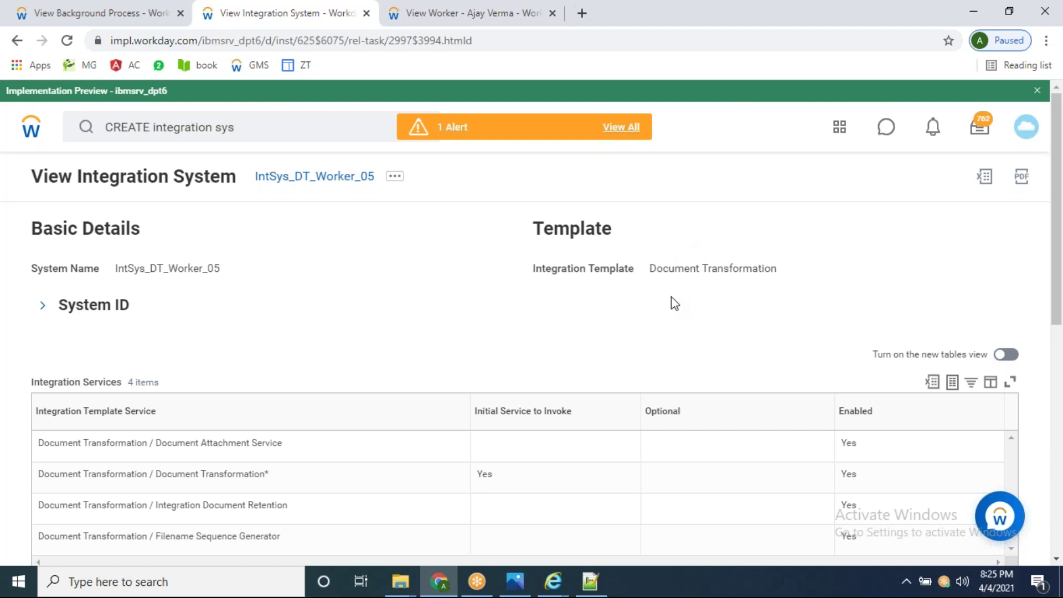
left_click(395, 176)
left_click(477, 242)
left_click(88, 13)
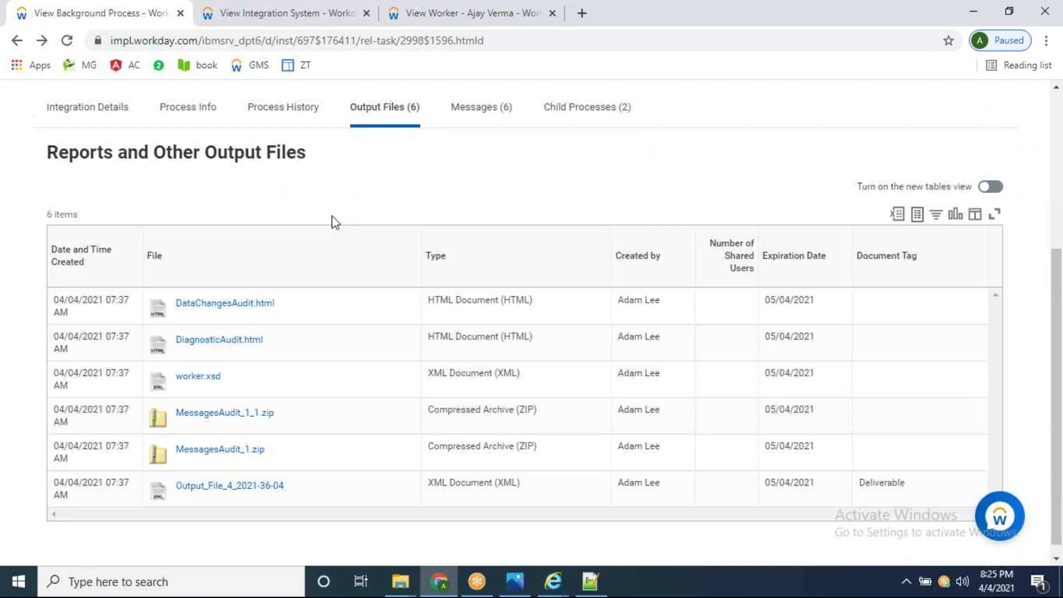
scroll(335, 221, "up", 5)
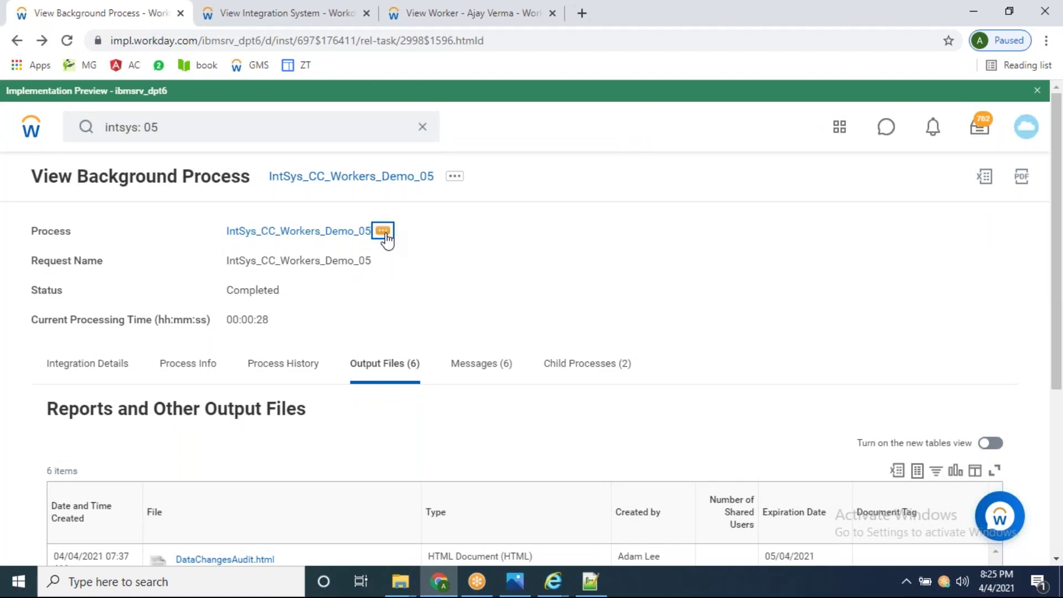
Step: Create a business process definition for IntSys_CC_Workers_Demo_05's integration event, keeping None of the above
left_click(383, 233)
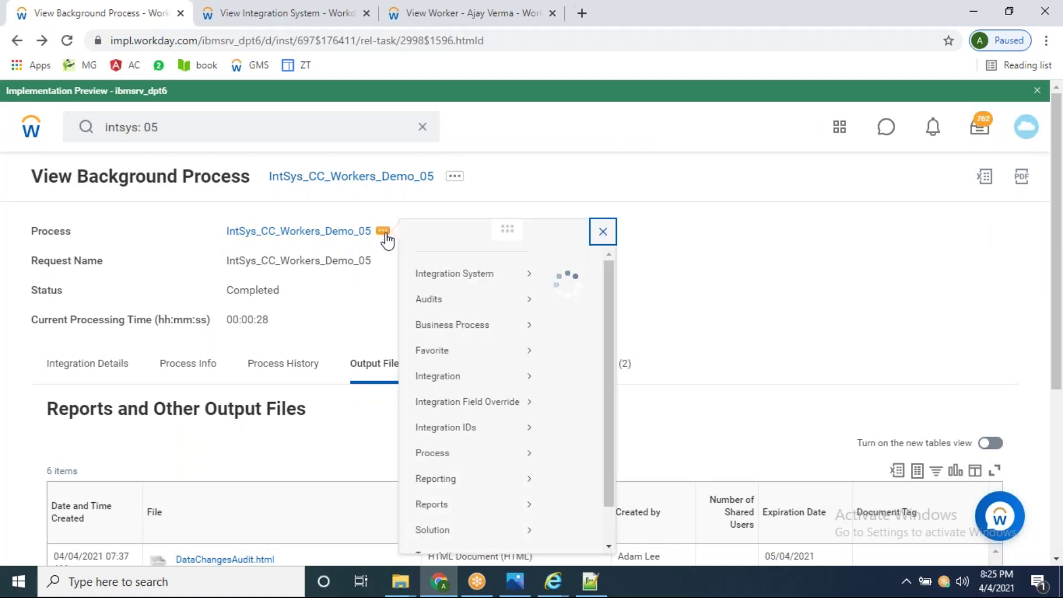
mouse_move(506, 340)
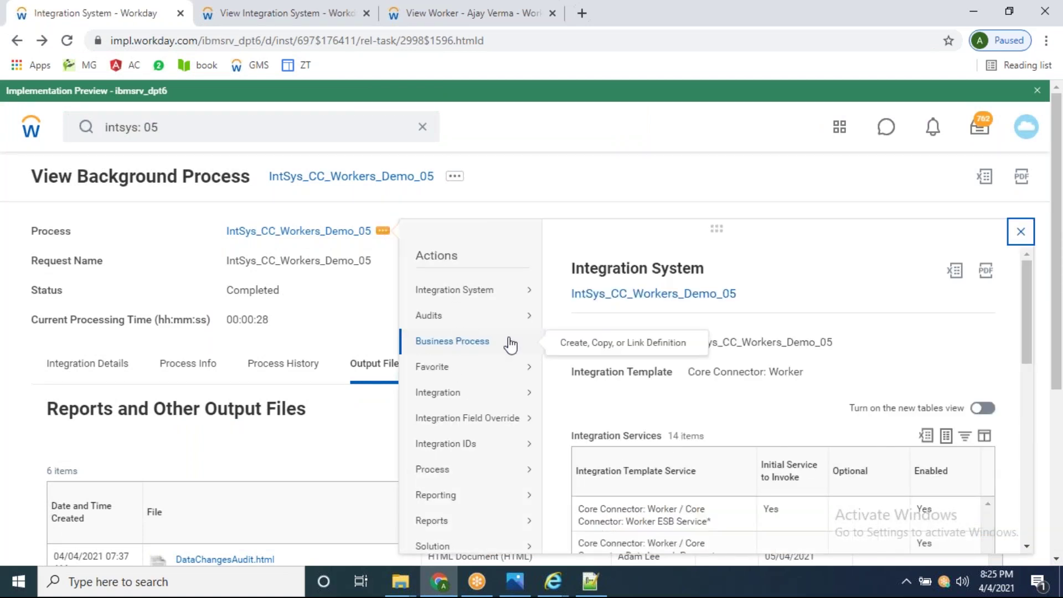
left_click(618, 344)
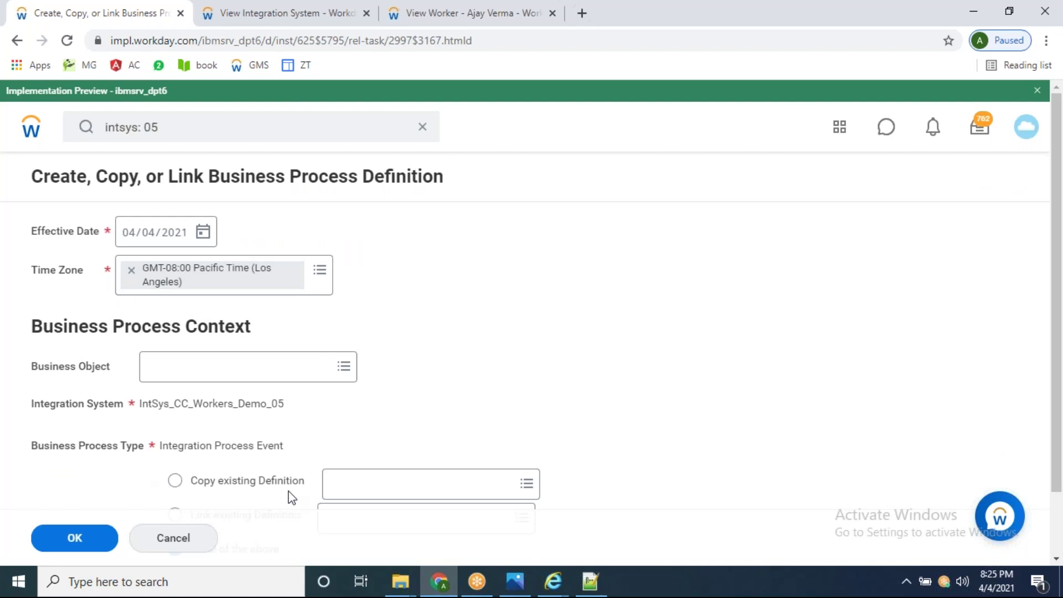
left_click(237, 11)
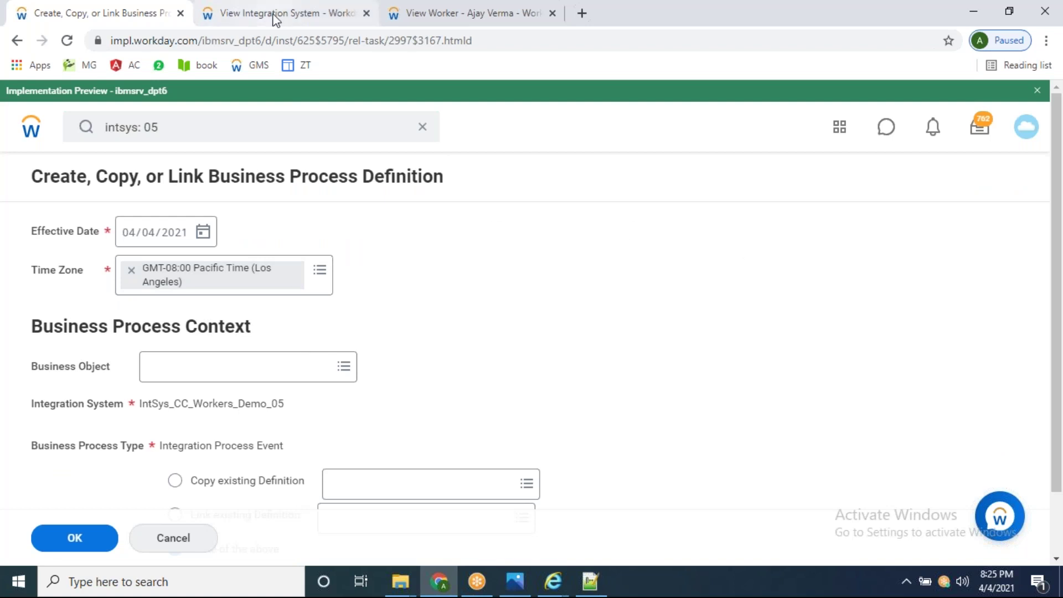
left_click(95, 11)
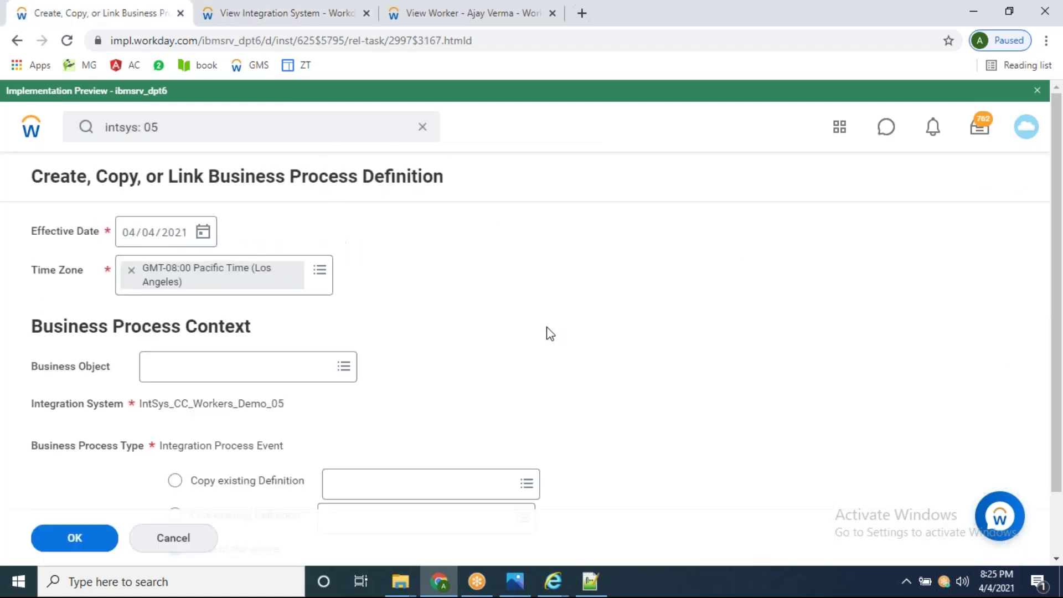
scroll(550, 339, "down", 1)
left_click(111, 532)
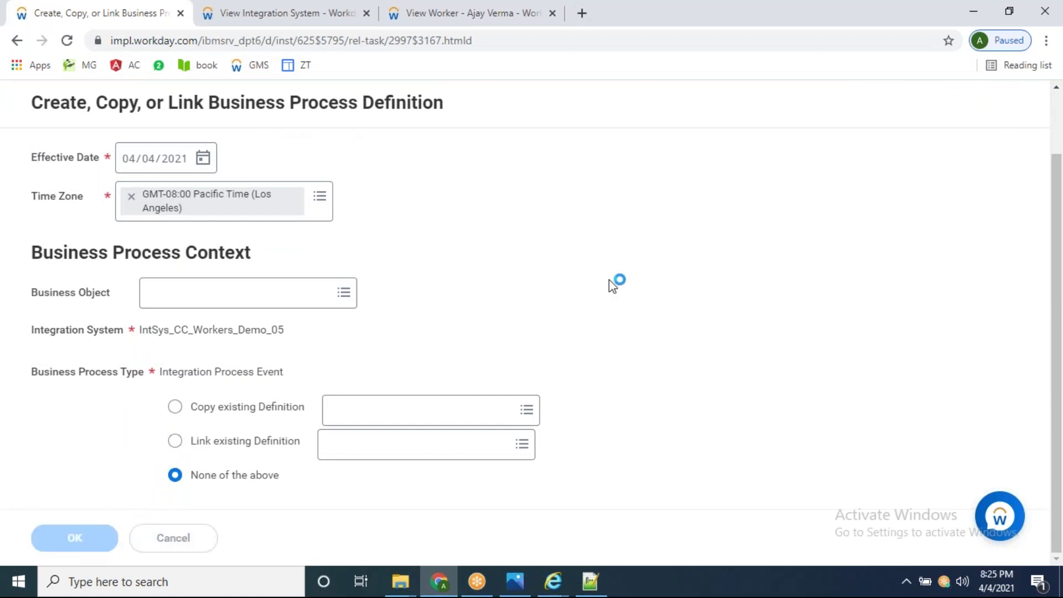
scroll(598, 296, "down", 5)
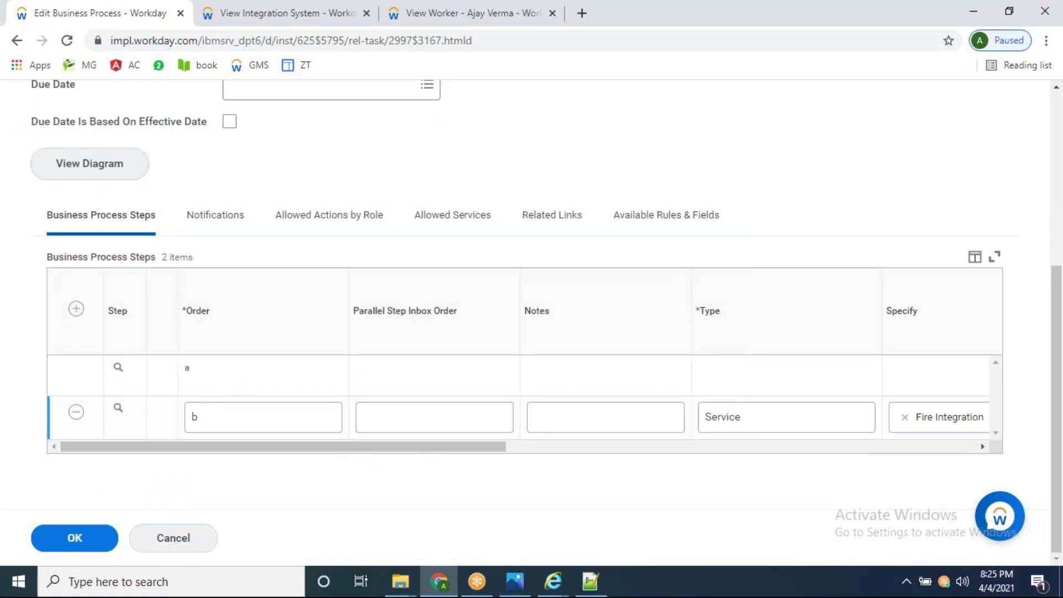
Step: Add step c with type Integration to the business process steps and save
left_click_drag(493, 447, 653, 452)
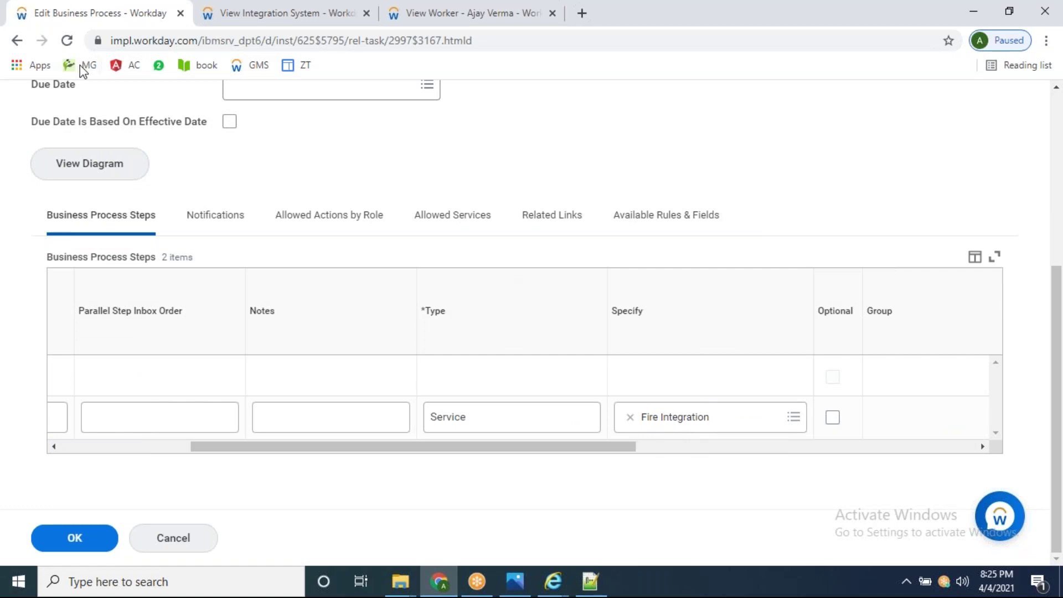
left_click_drag(493, 453, 242, 455)
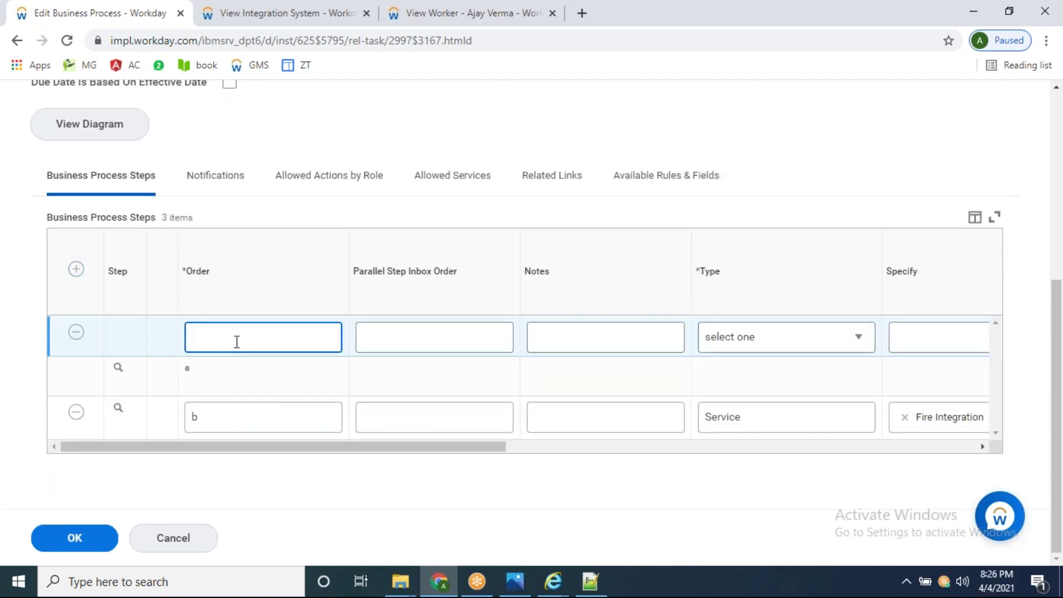
left_click(790, 351)
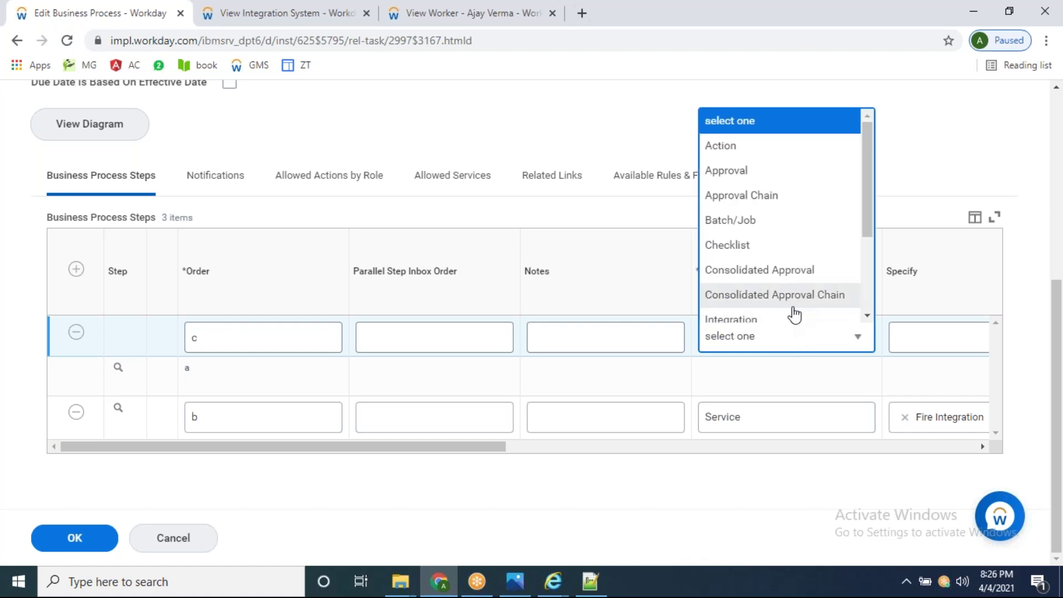
left_click(761, 322)
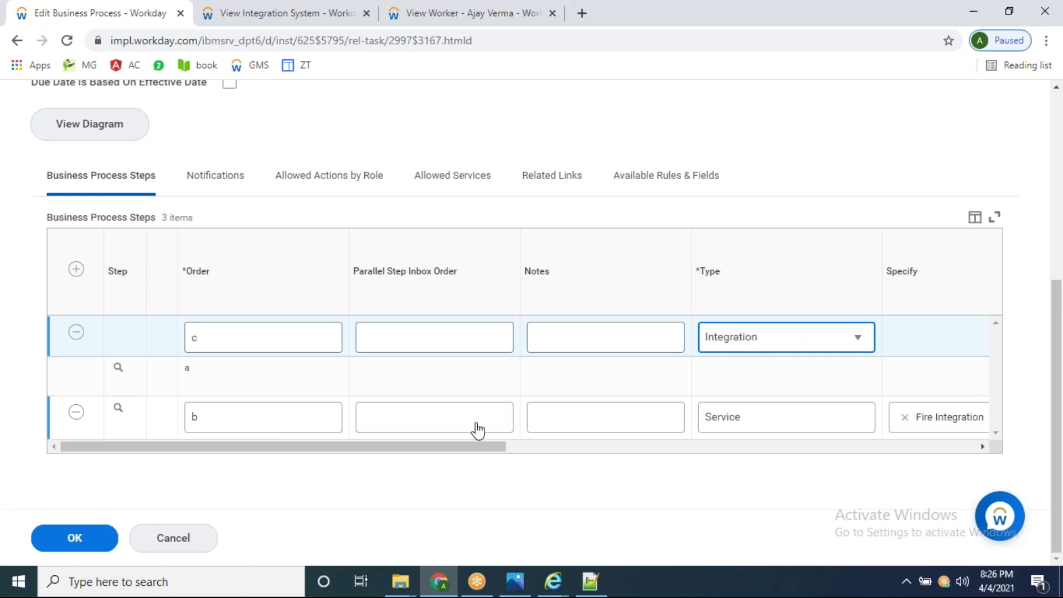
left_click_drag(446, 449, 614, 448)
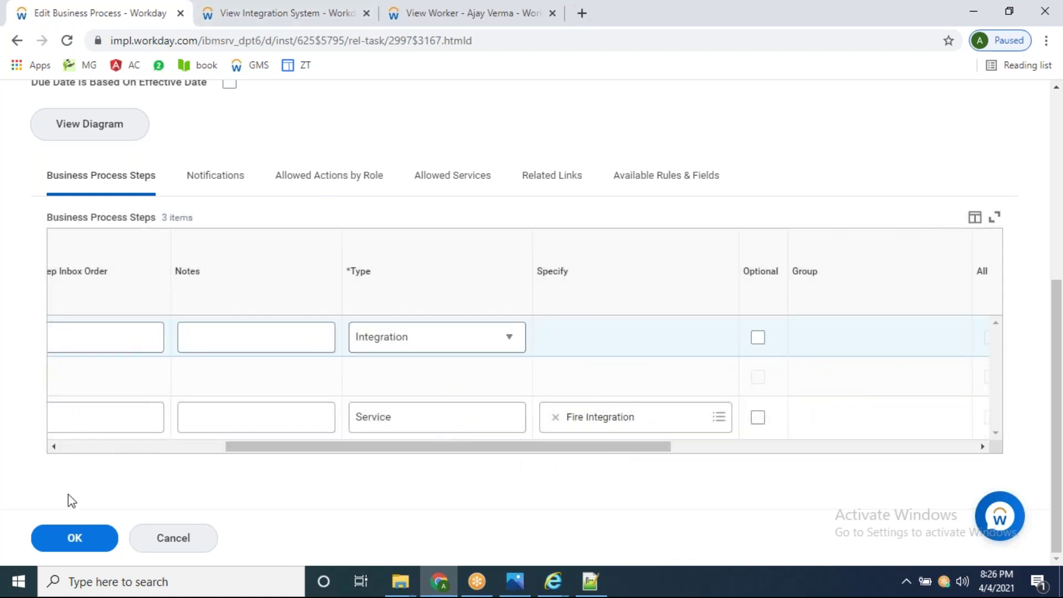
left_click(76, 545)
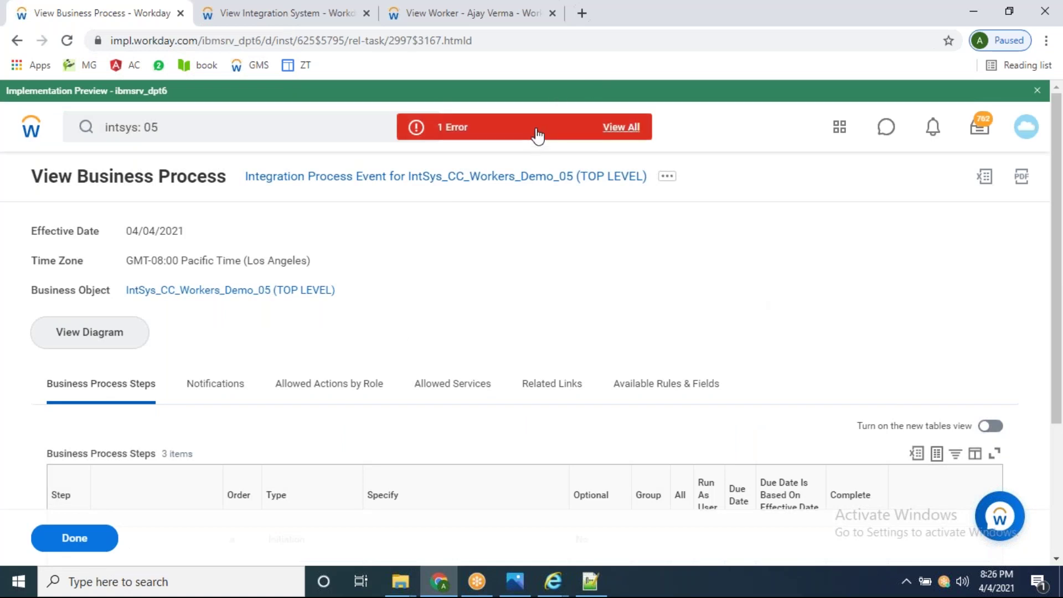
Step: Review the reported error and dismiss it
left_click(538, 133)
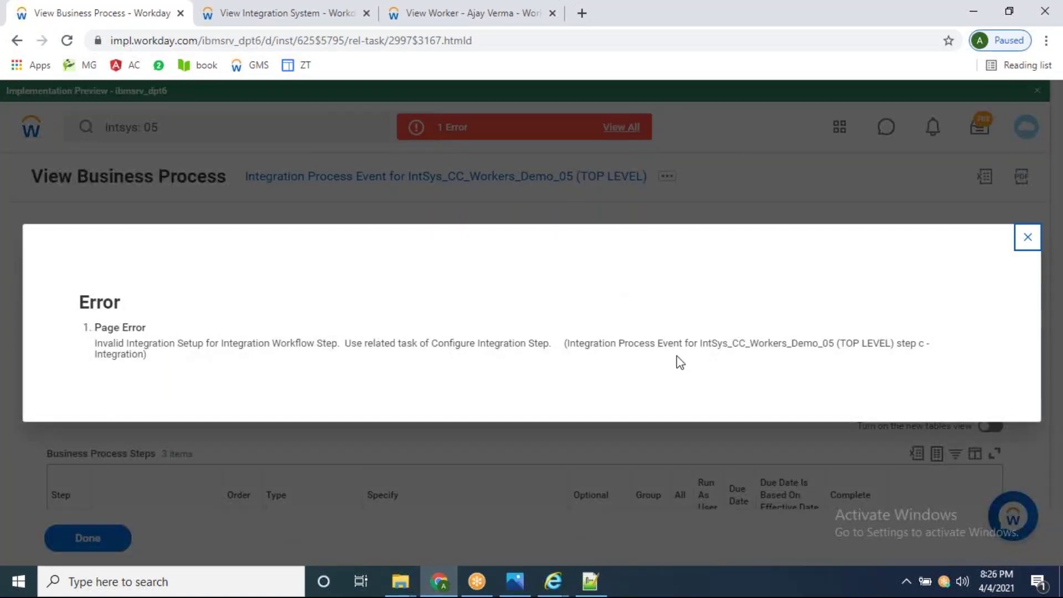
left_click(1027, 236)
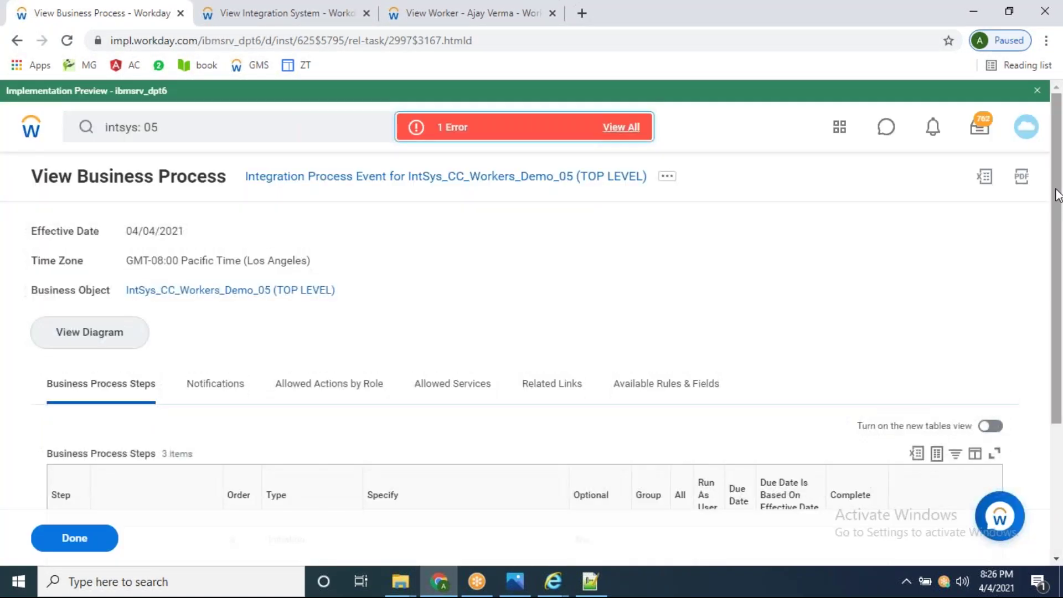
scroll(1060, 222, "down", 3)
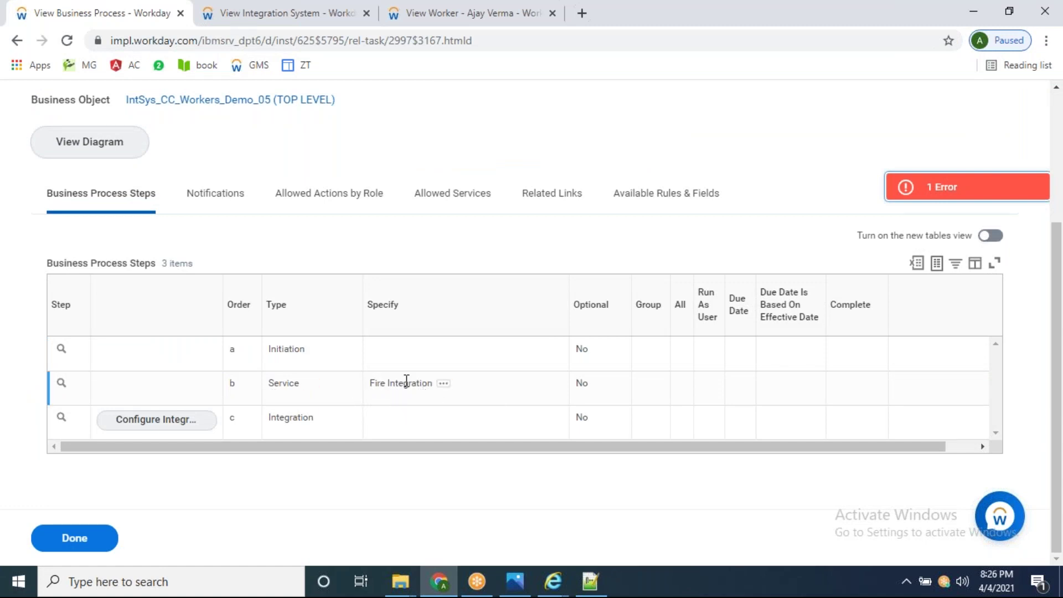
Step: Configure step c's integration as the pasted IntSys_DT_Worker_05 and save it
left_click(155, 424)
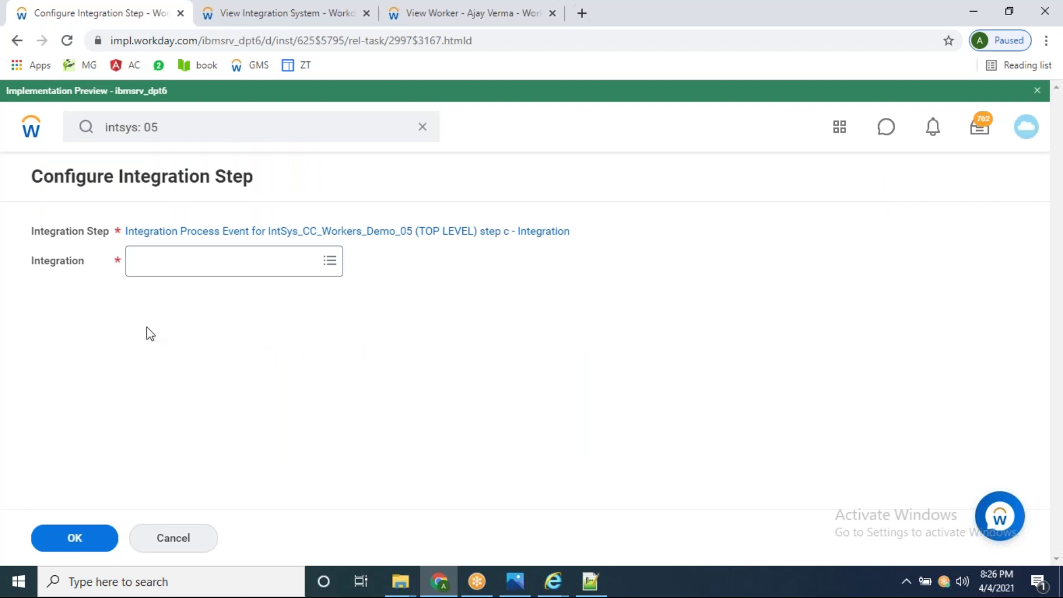
left_click(218, 265)
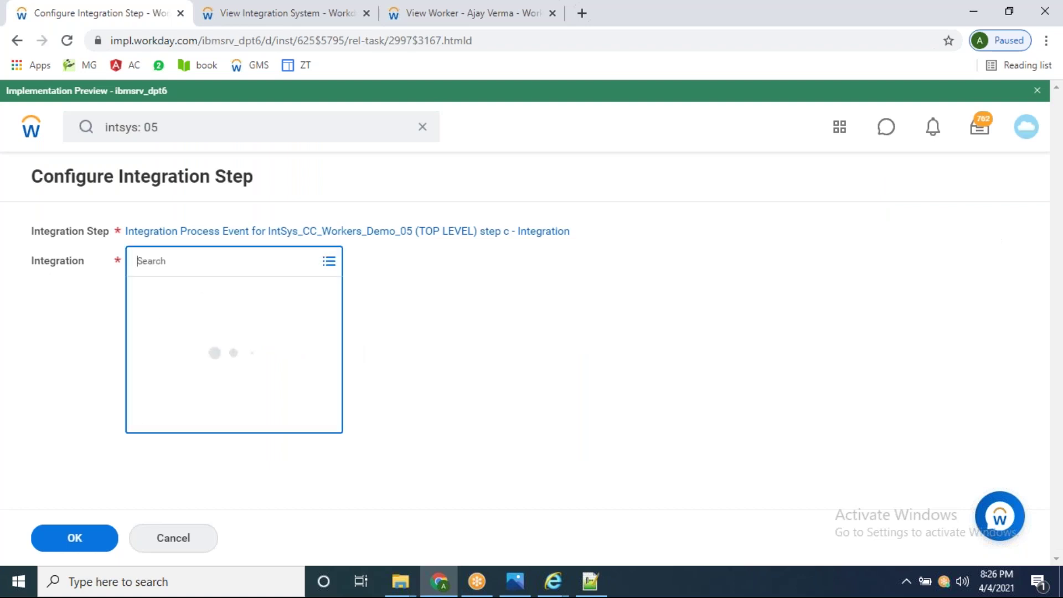
type("IntSys_DT_Worker_05")
key("Return")
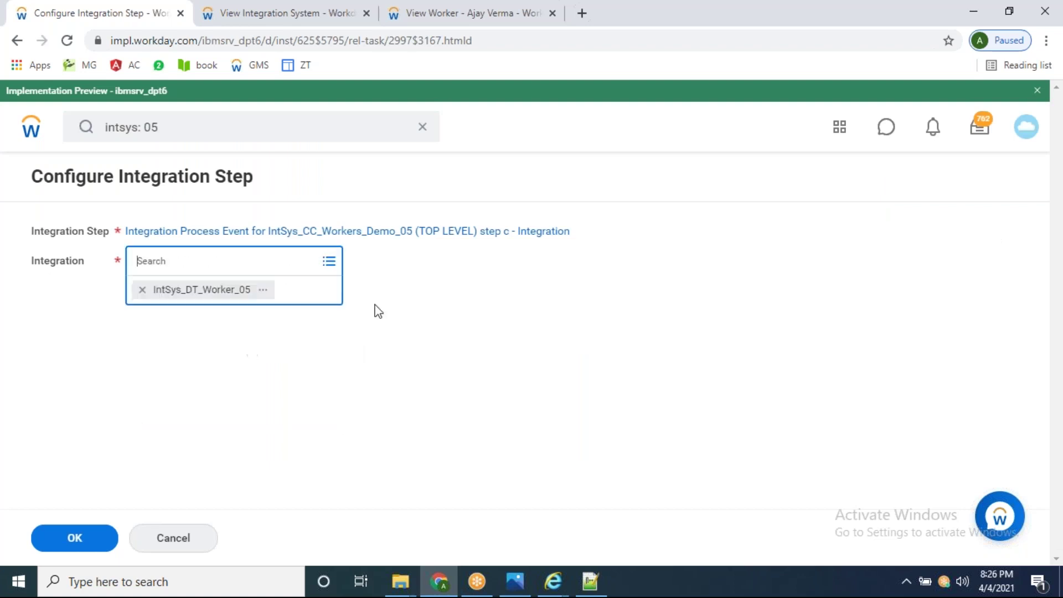
left_click(87, 529)
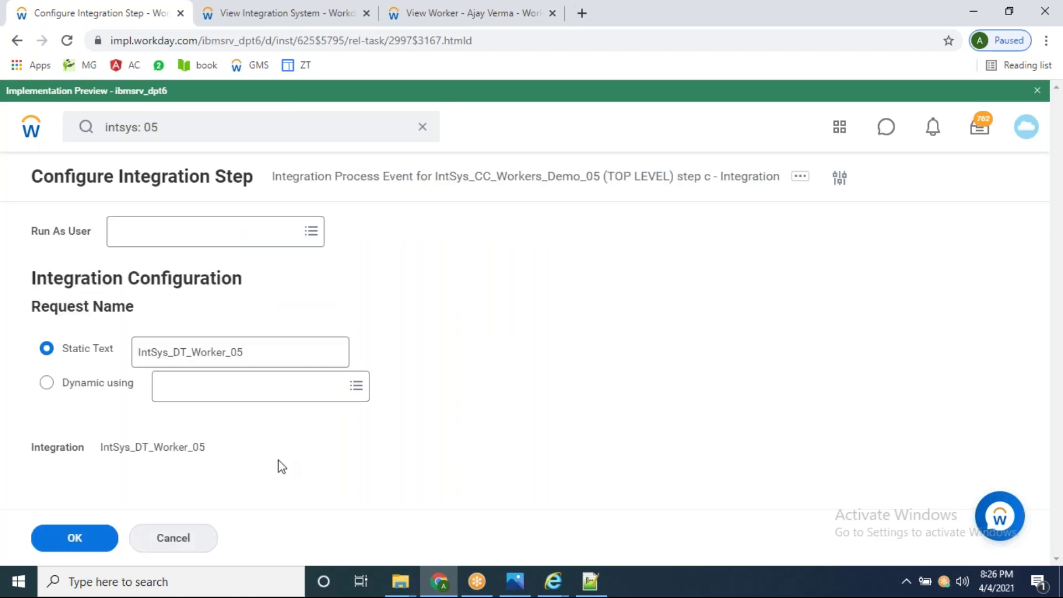
left_click(62, 538)
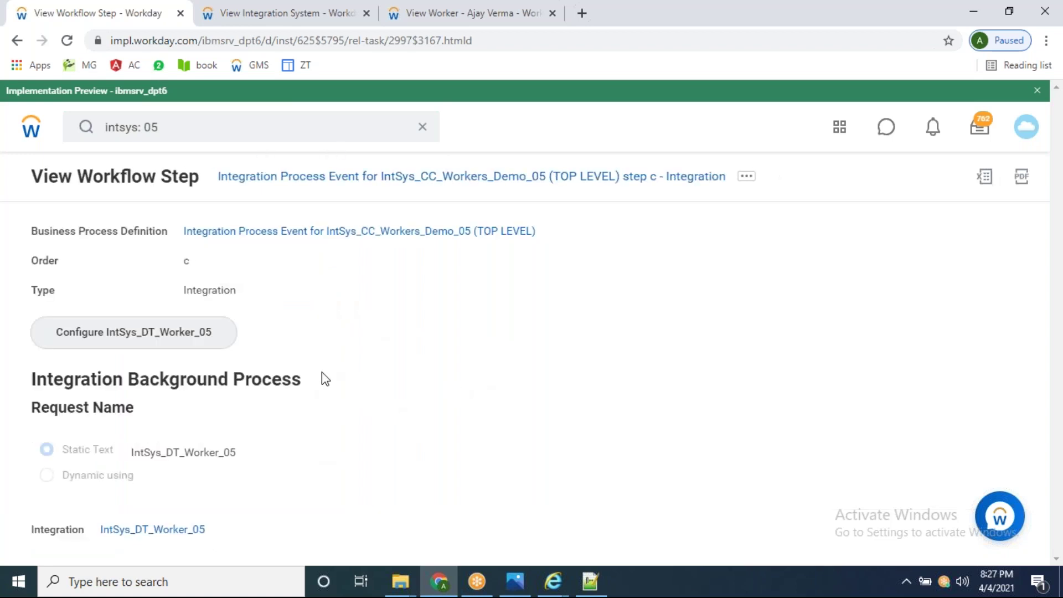
left_click(404, 232)
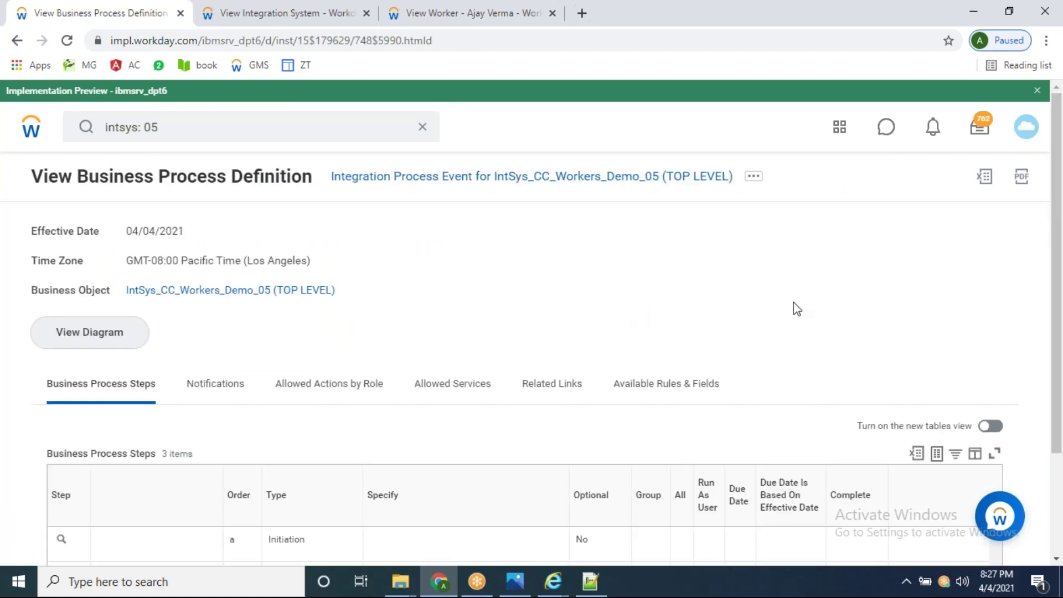
Step: Return to the three-step Integration Process Event definition and open its related actions
scroll(1062, 424, "down", 3)
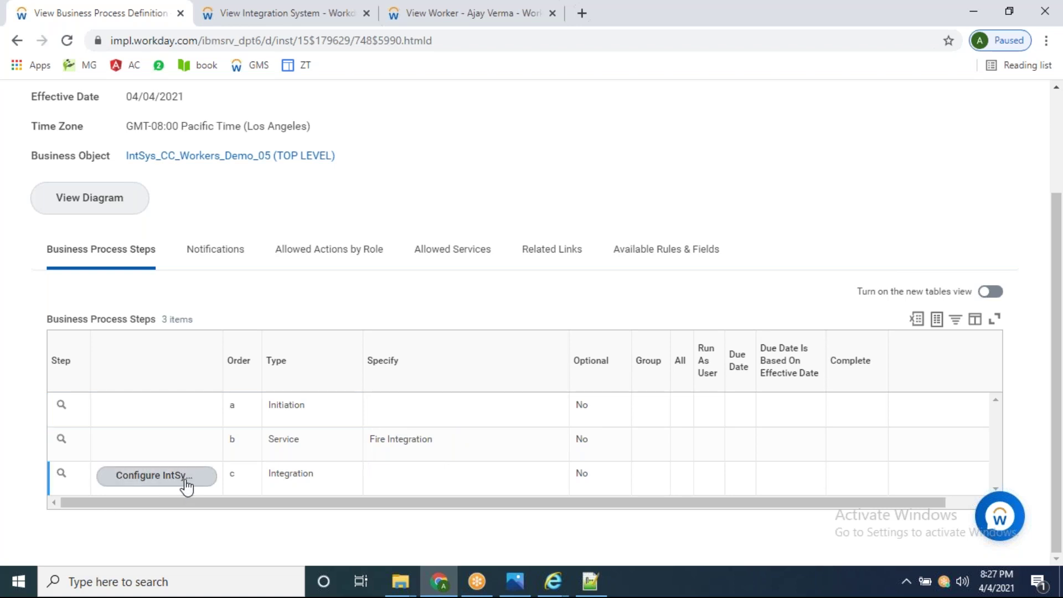
left_click(276, 13)
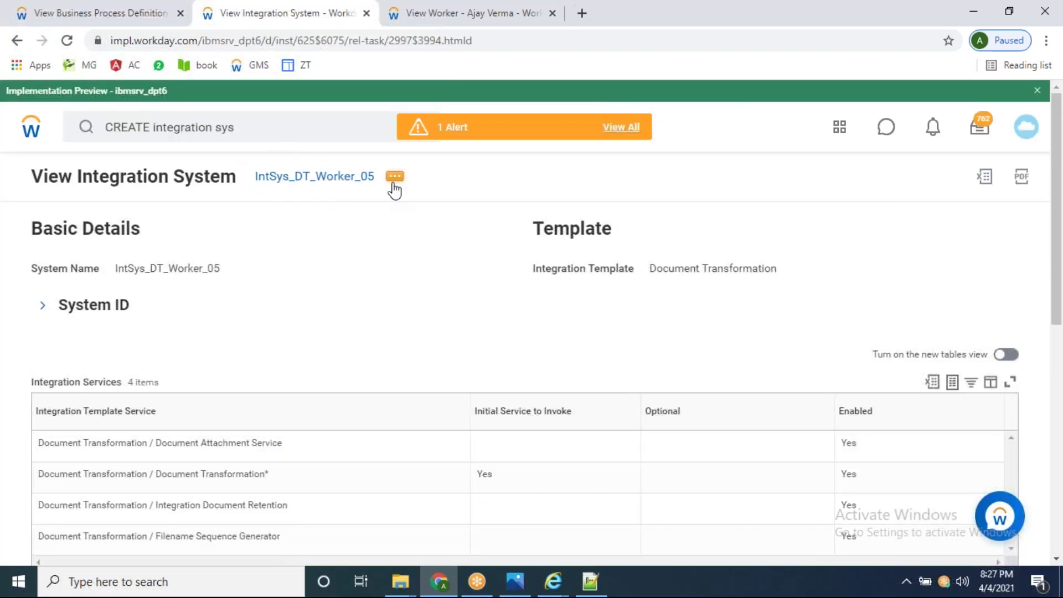
left_click(126, 13)
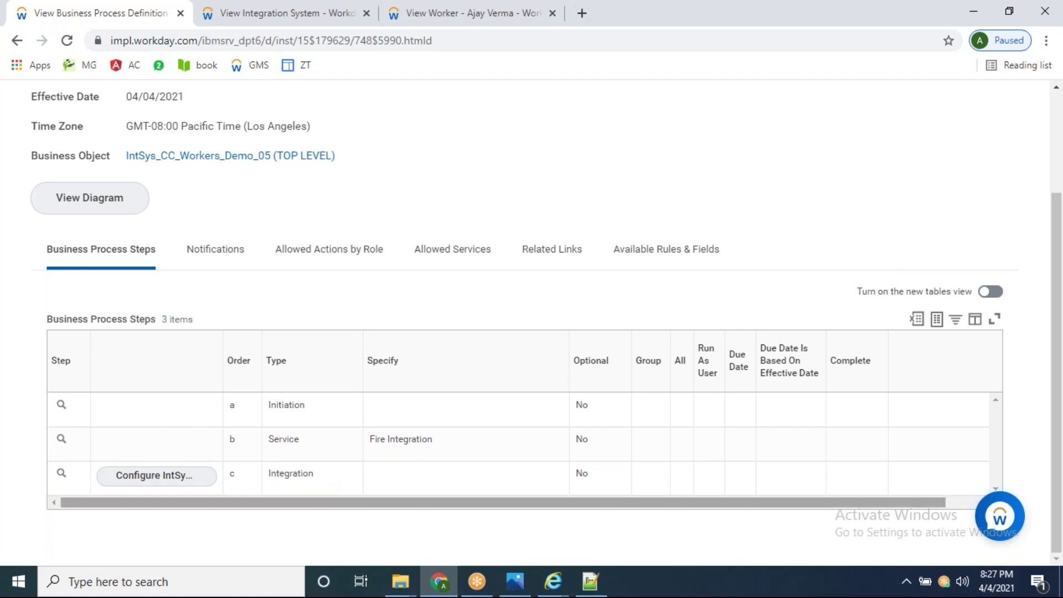
scroll(191, 469, "up", 1)
scroll(192, 476, "up", 2)
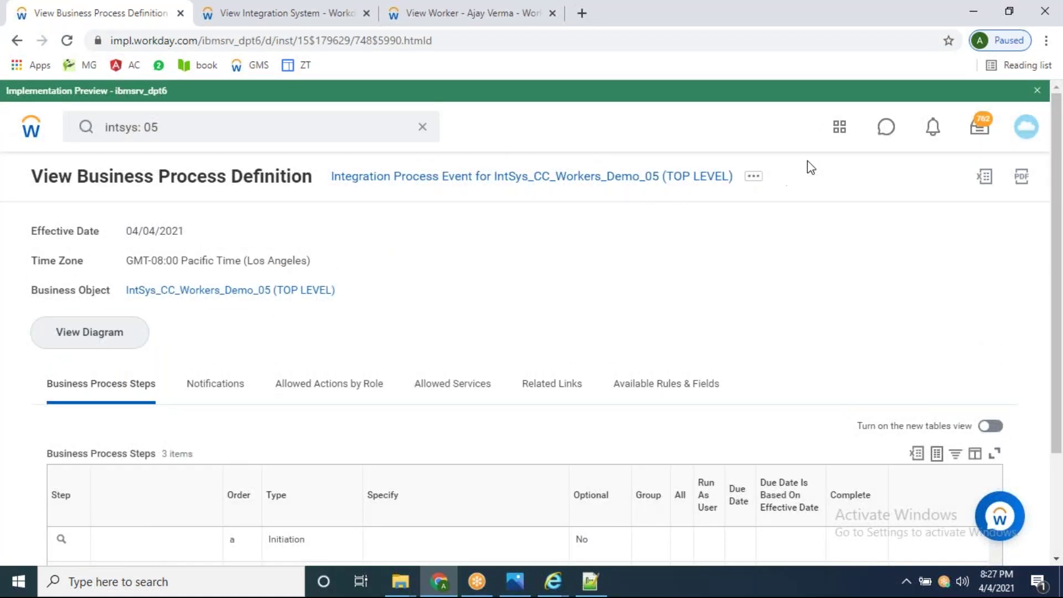
left_click(755, 181)
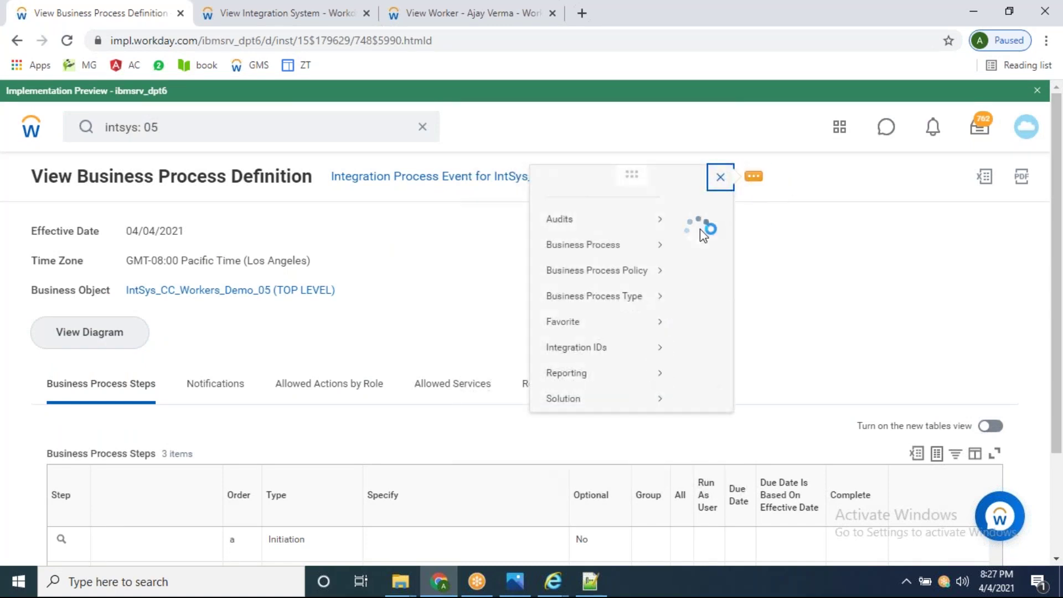
Step: Open the definition for editing and add new step d of type Service
mouse_move(601, 249)
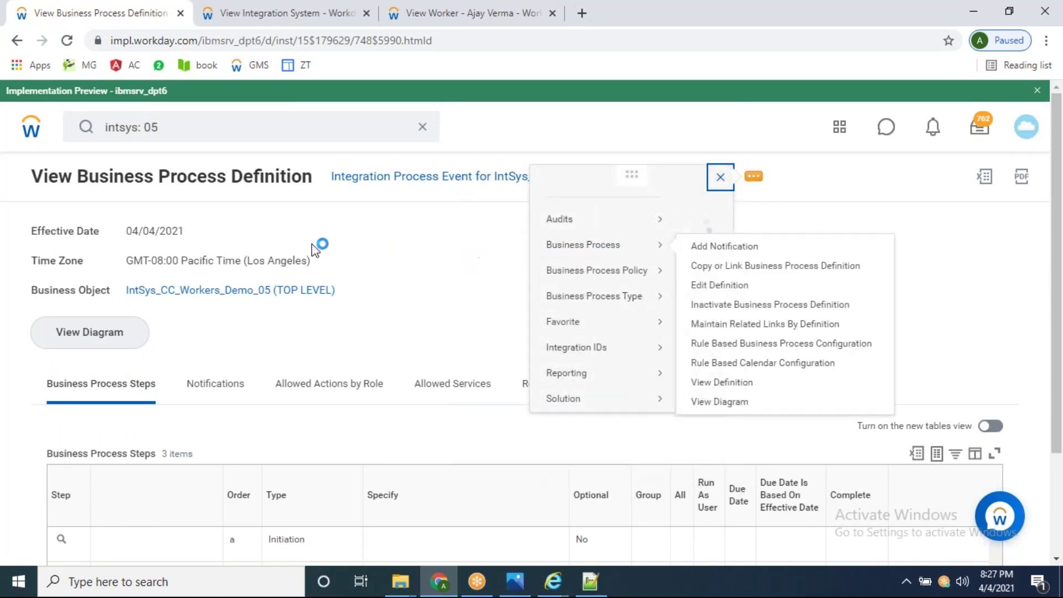
left_click(720, 286)
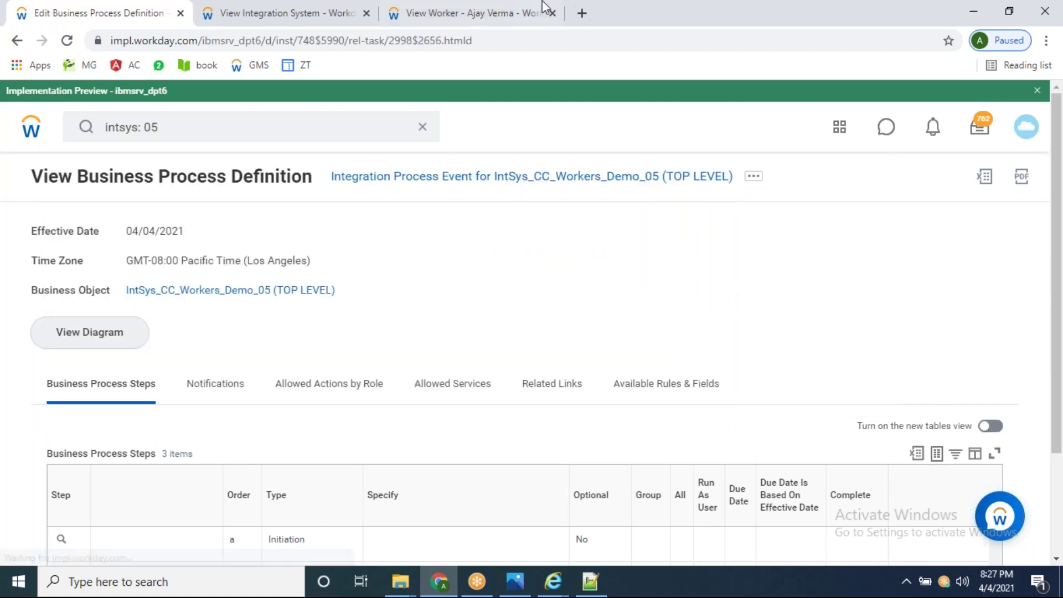
left_click(76, 538)
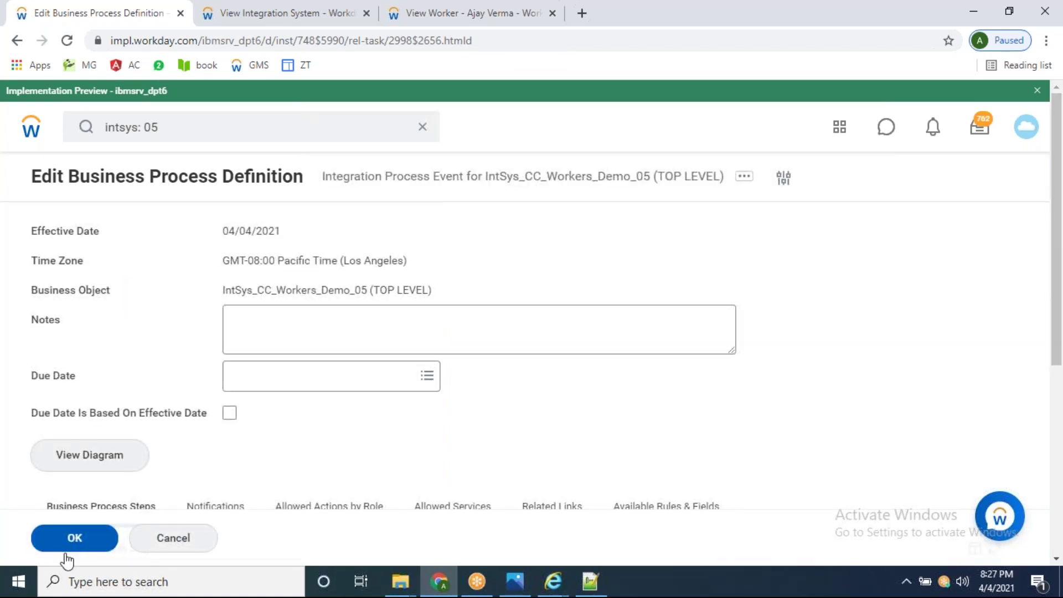
scroll(190, 512, "down", 6)
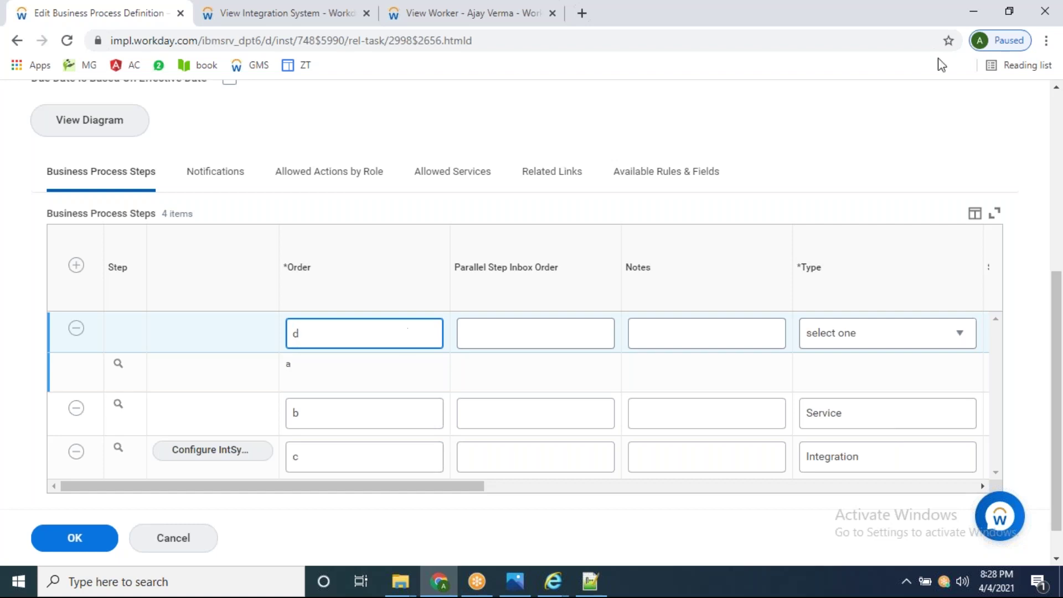
left_click(928, 335)
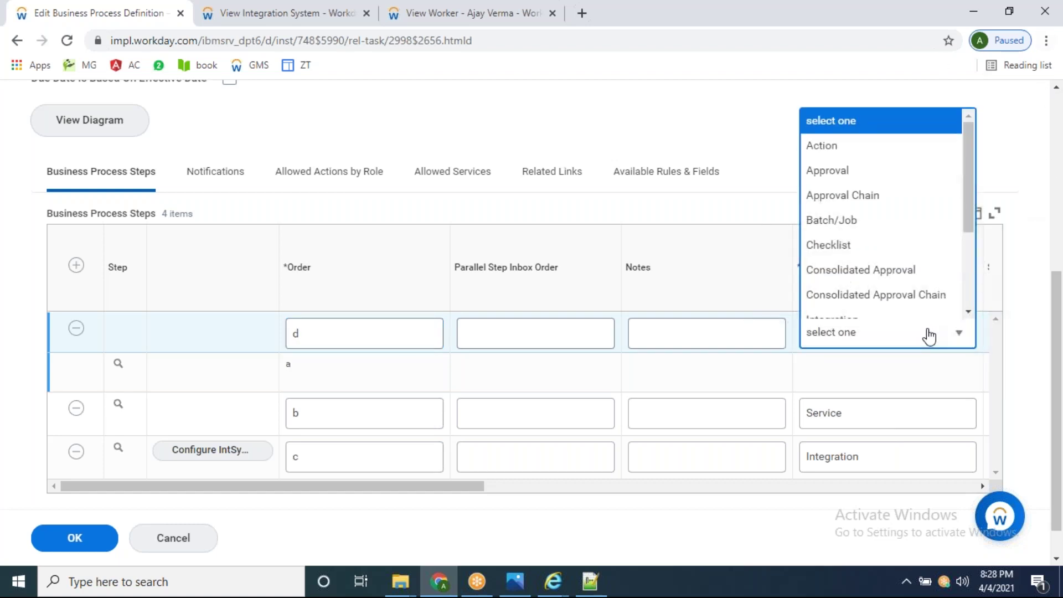
scroll(907, 277, "down", 3)
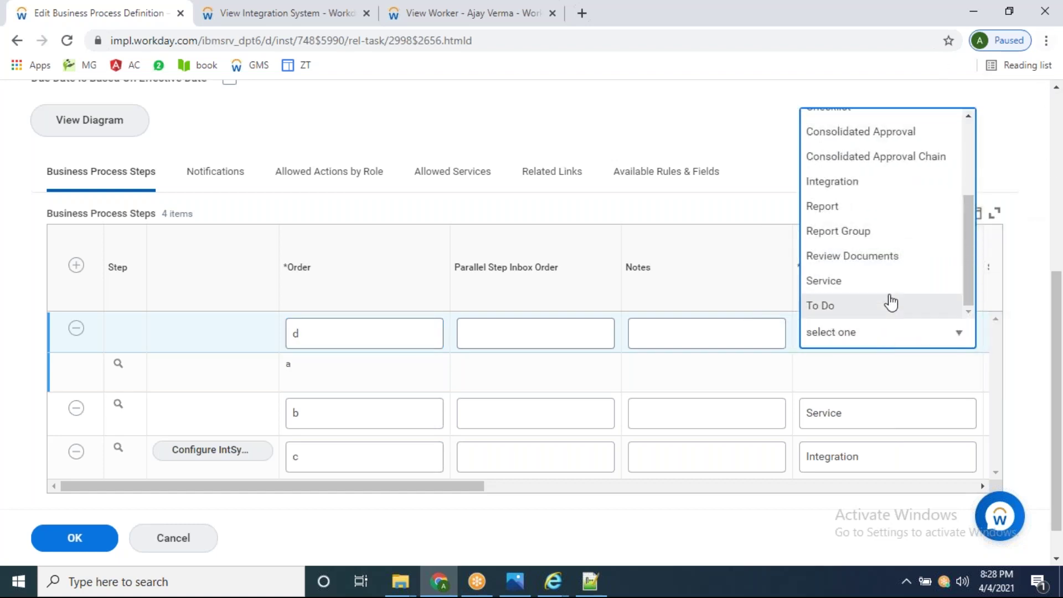
scroll(894, 293, "up", 3)
scroll(897, 266, "down", 3)
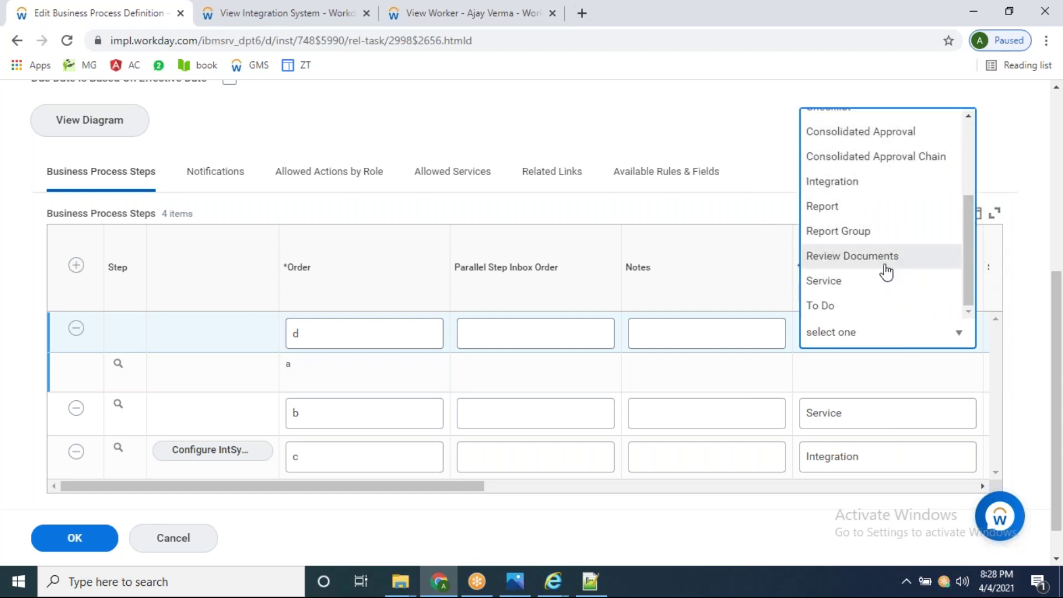
left_click(836, 282)
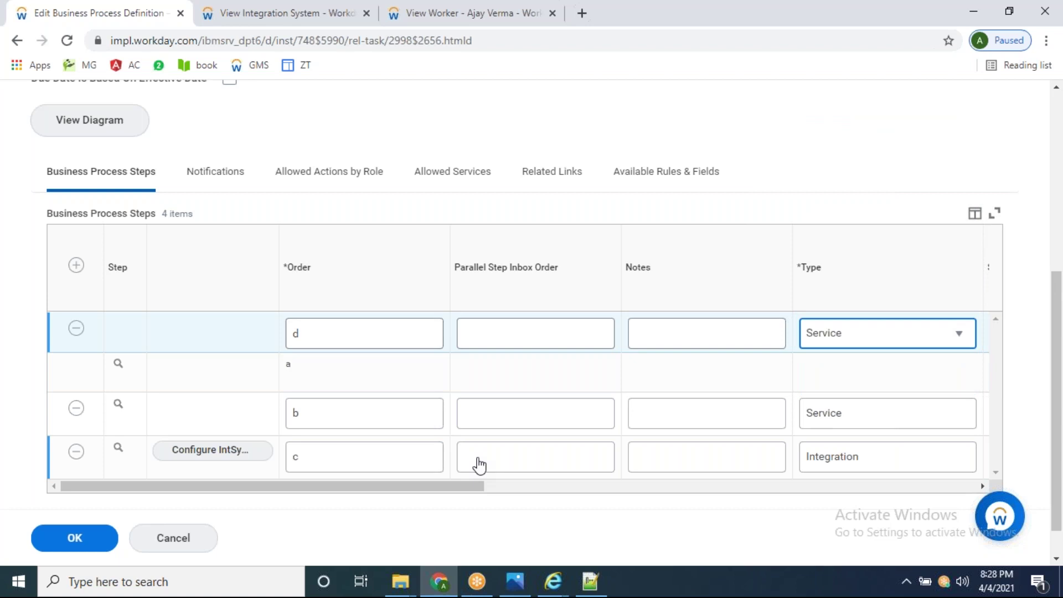
Step: Specify Document Delivery for step d and save the definition
left_click(469, 486)
left_click_drag(506, 485, 717, 480)
left_click(526, 333)
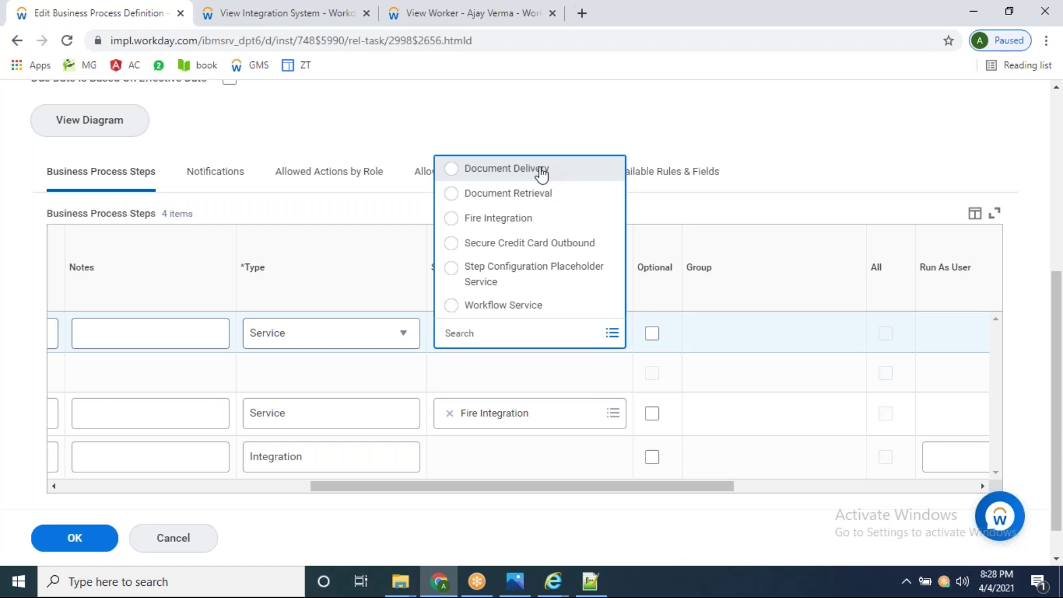
left_click(540, 170)
left_click(94, 549)
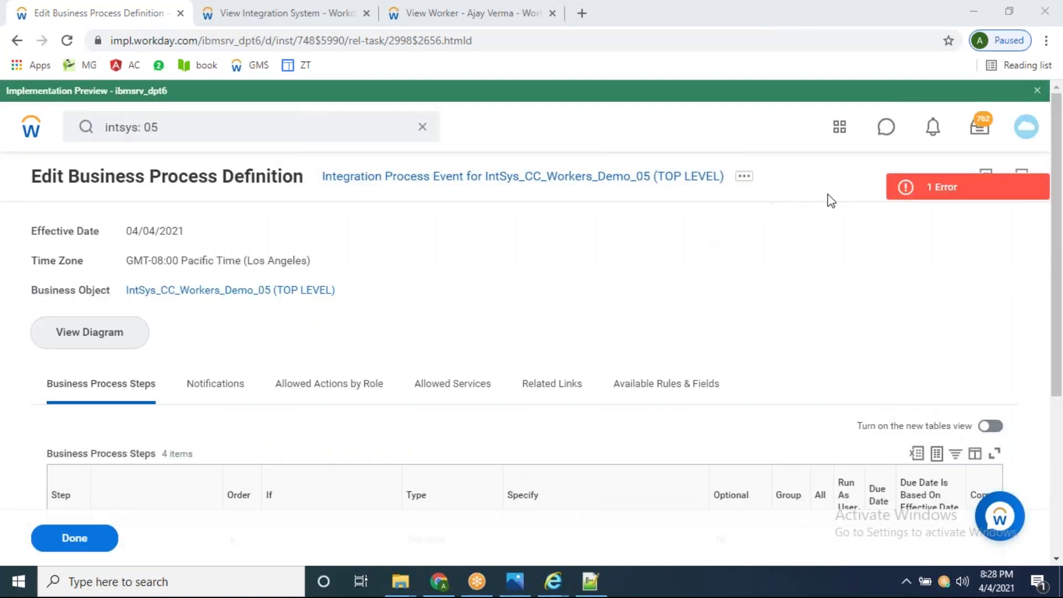
scroll(660, 246, "down", 5)
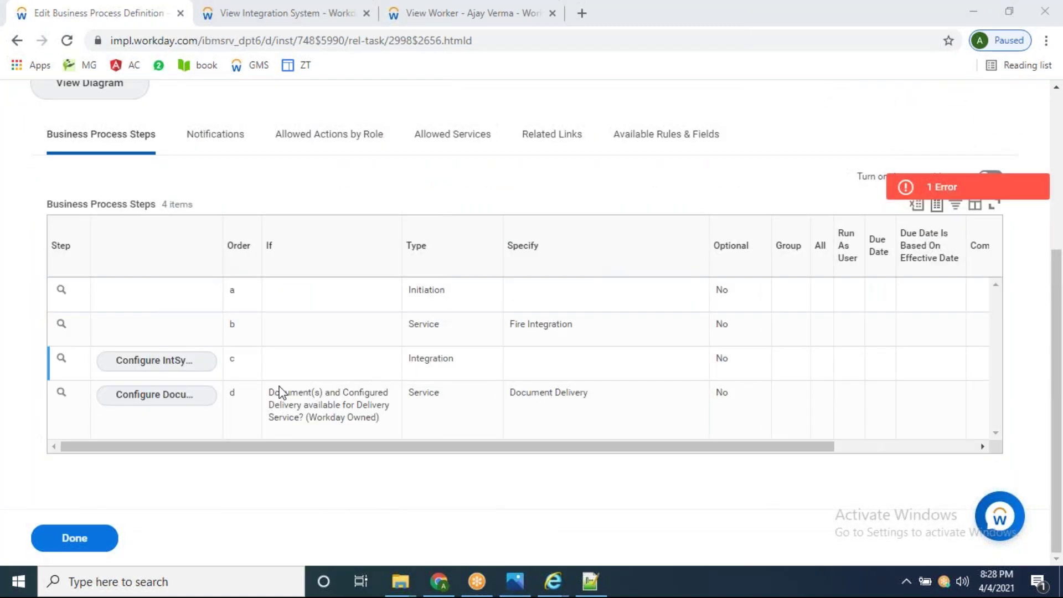
Step: Set step d's document delivery to From this Integration Process and list transport types
left_click(171, 397)
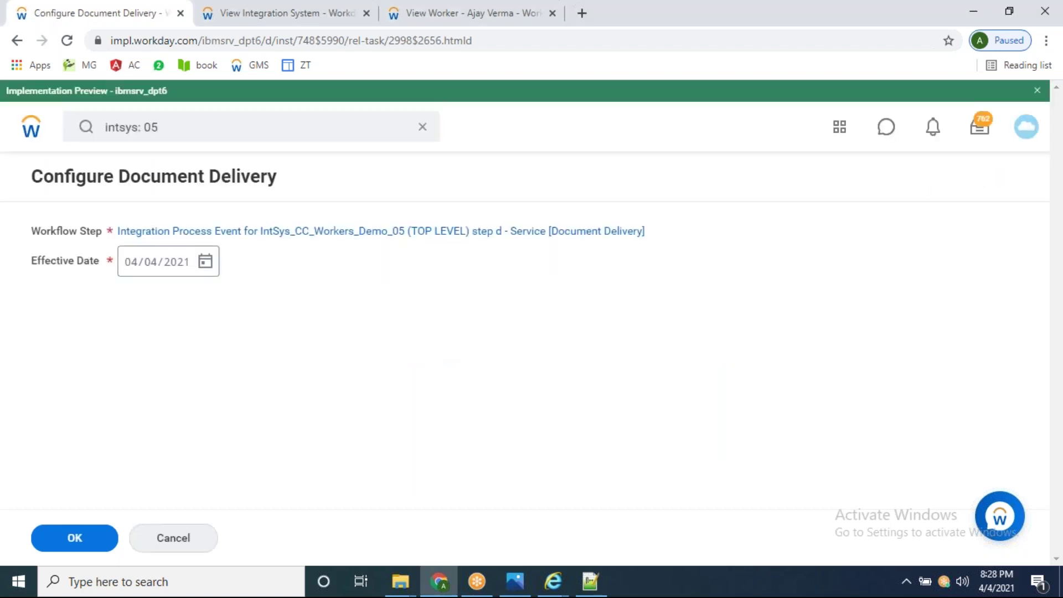
left_click(90, 539)
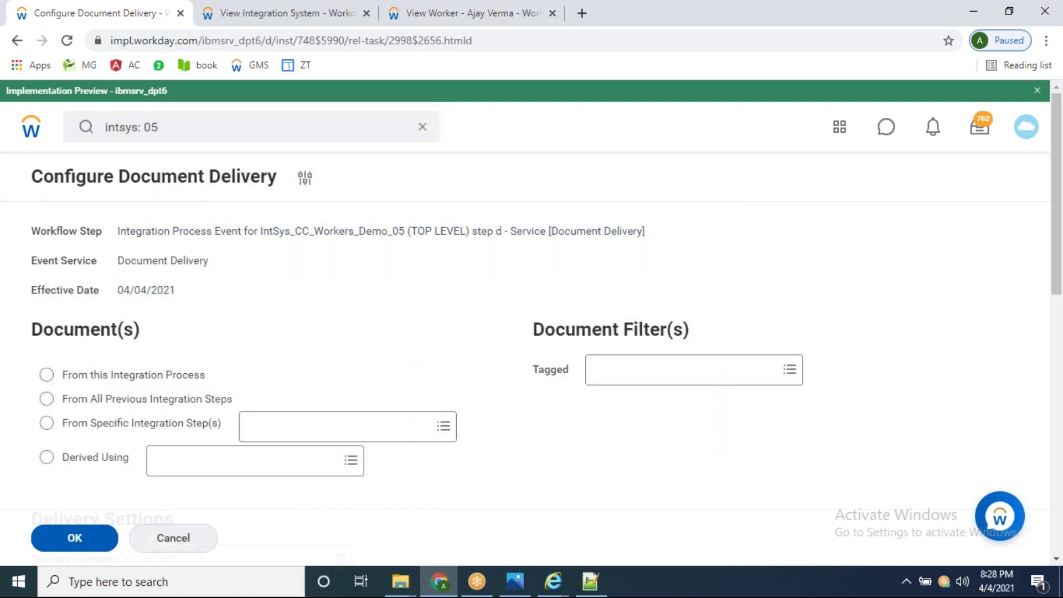
scroll(284, 463, "down", 3)
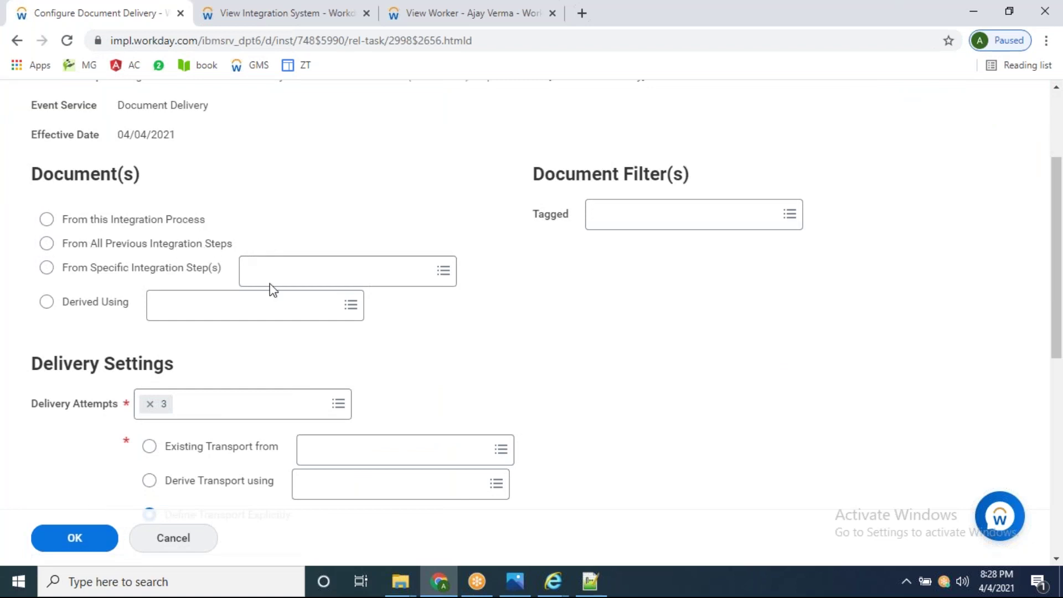
left_click(46, 219)
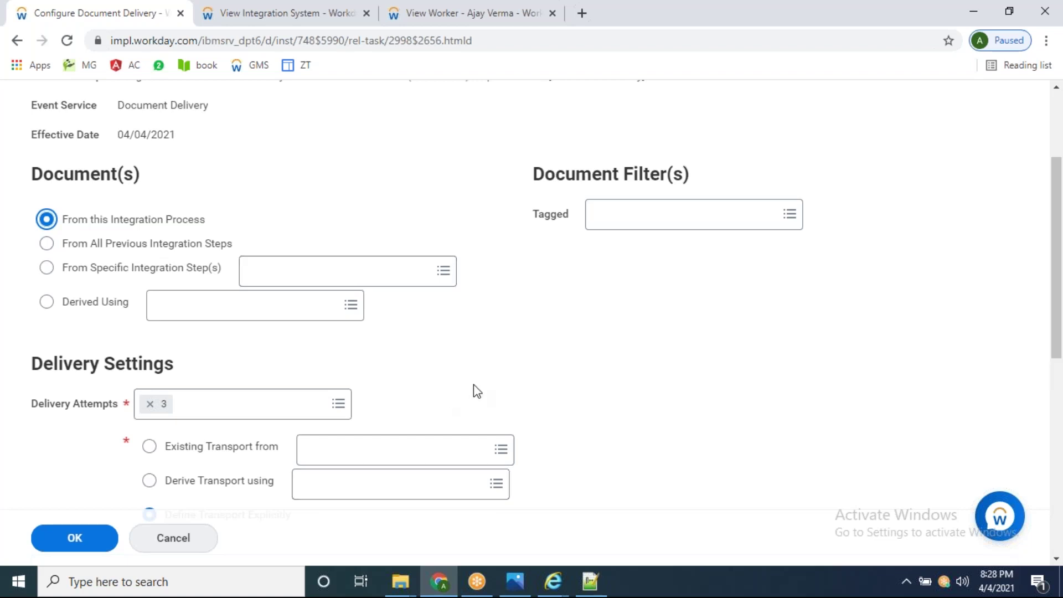
scroll(430, 288, "down", 4)
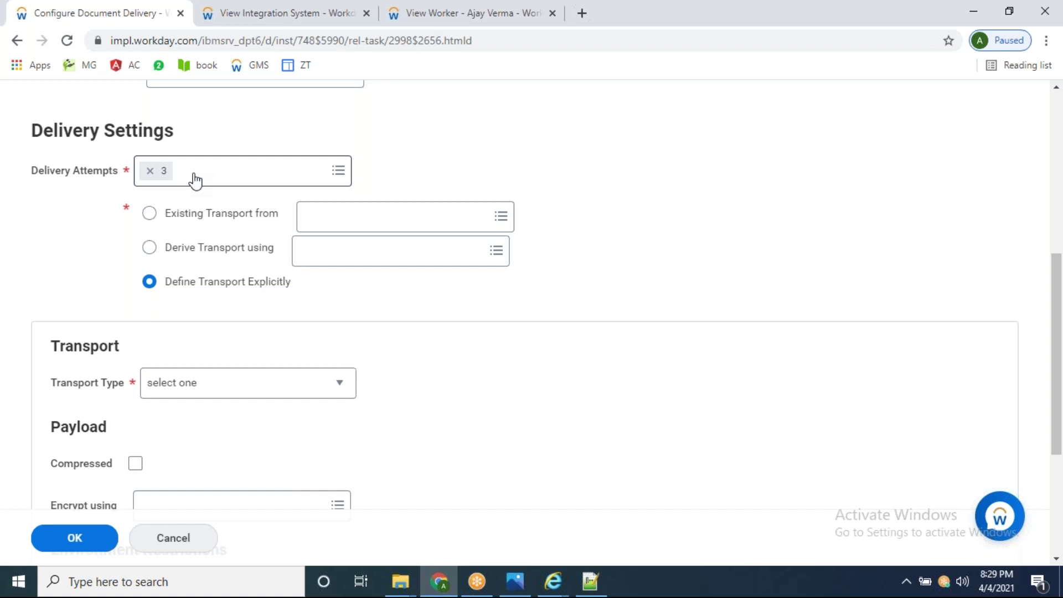
scroll(450, 401, "down", 4)
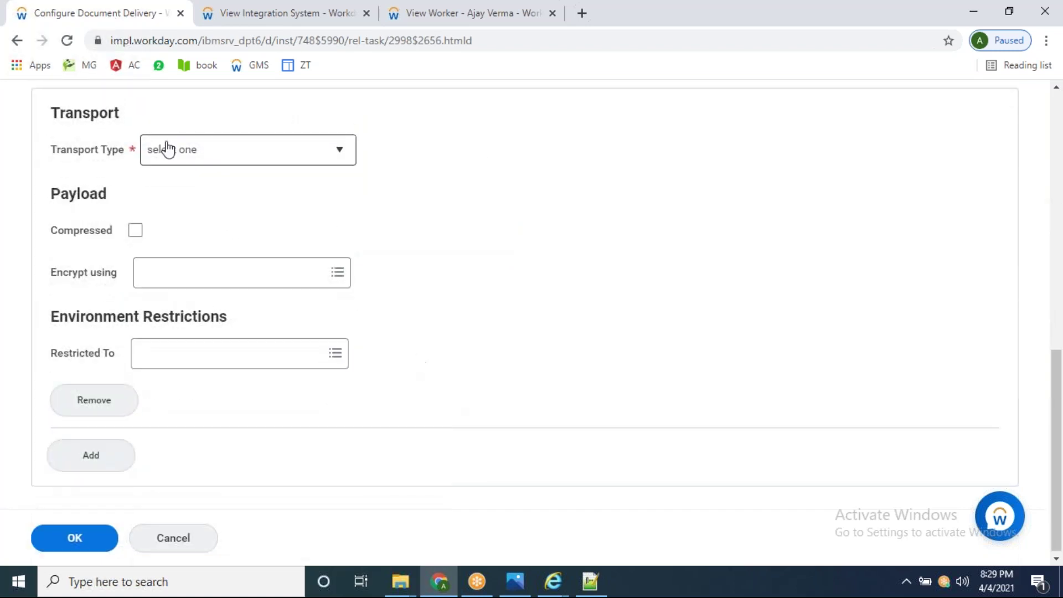
left_click(322, 150)
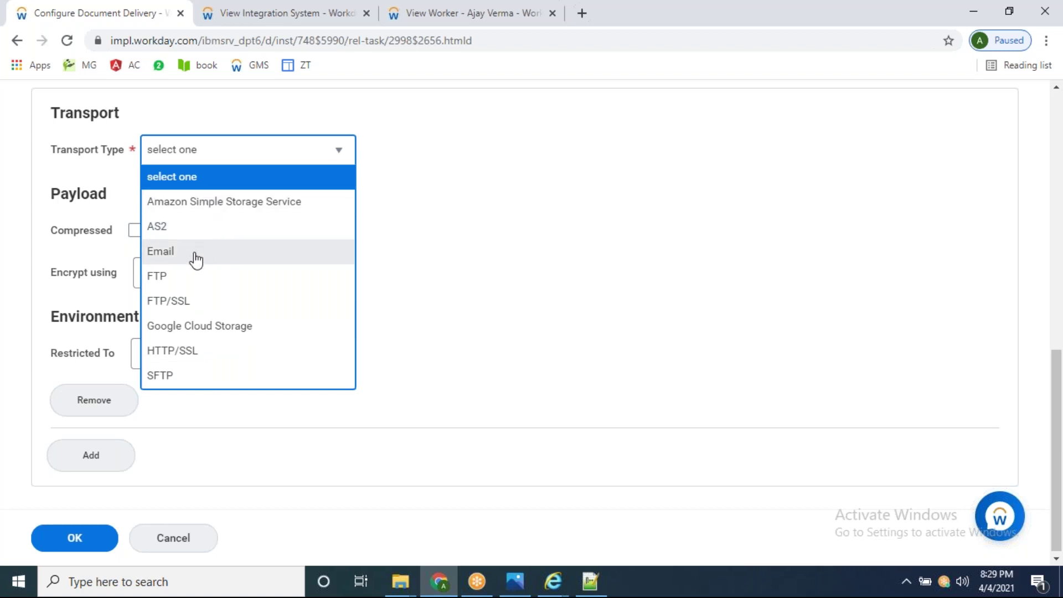
Step: Choose Email transport and enter the recipient e-mail address
left_click(168, 255)
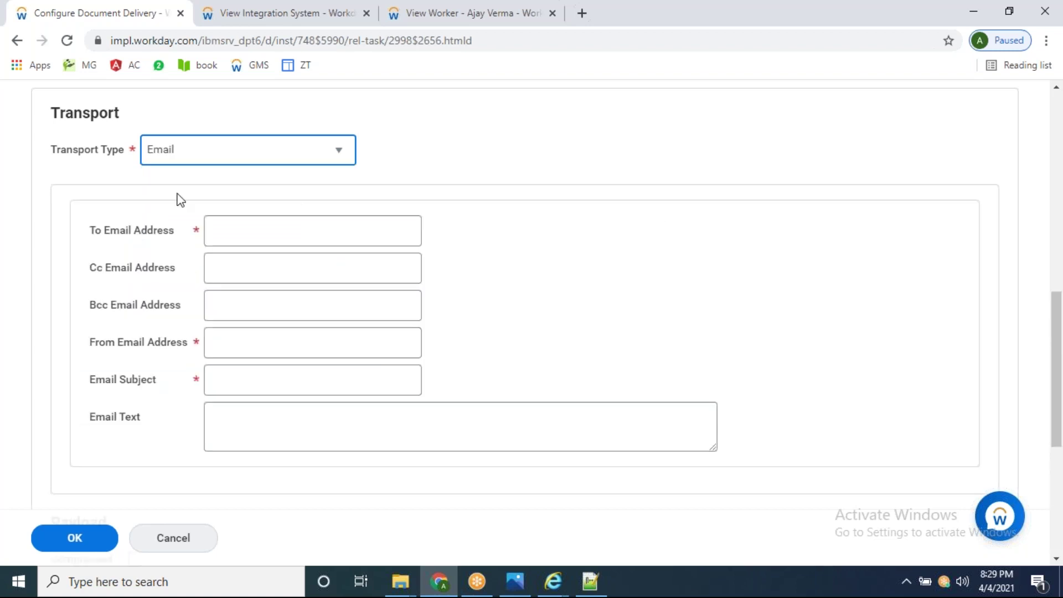
left_click(266, 231)
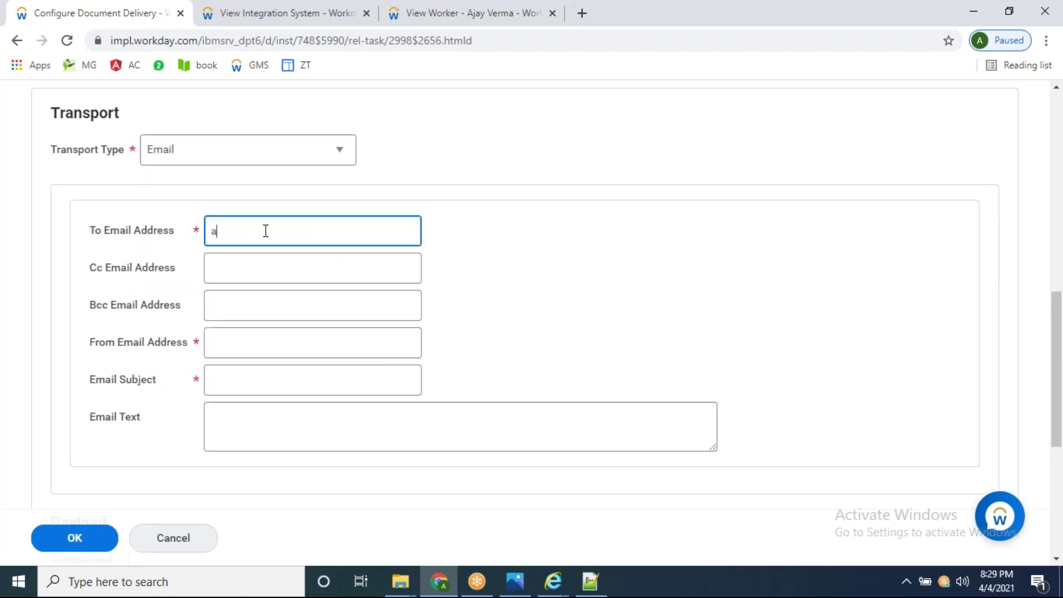
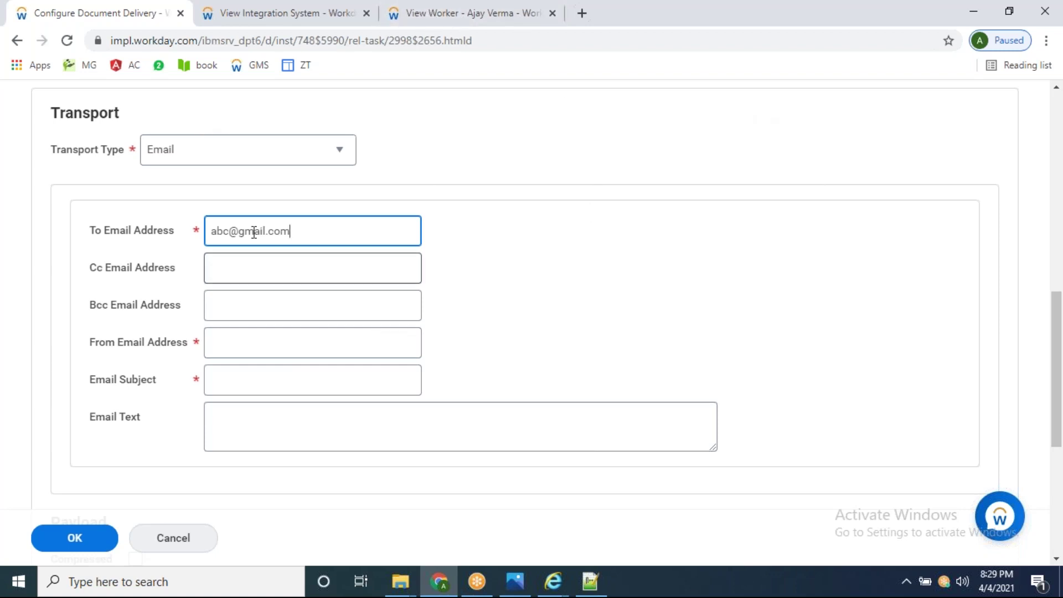
scroll(240, 320, "down", 2)
Step: Paste the copied text into the sender and email subject fields
left_click_drag(327, 157, 150, 178)
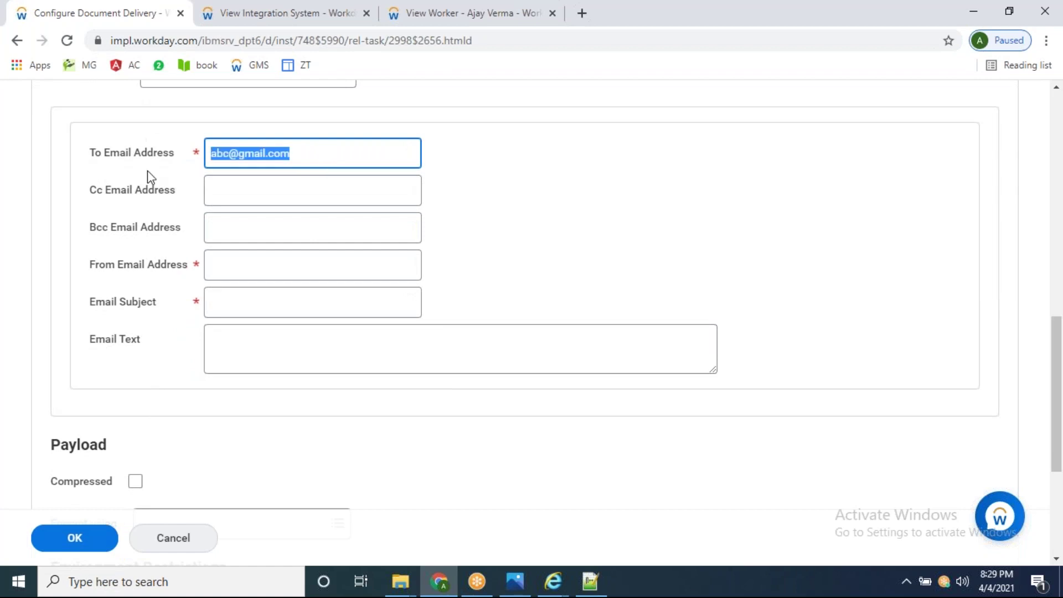
scroll(171, 174, "up", 2)
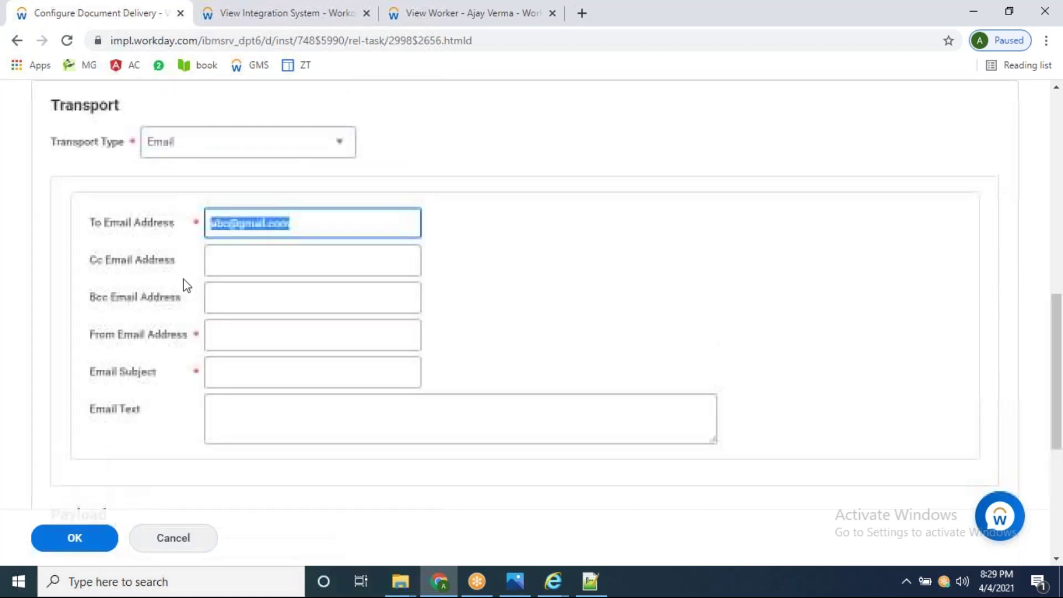
left_click(230, 341)
type("IntSys_DT_Worker_05")
left_click(228, 380)
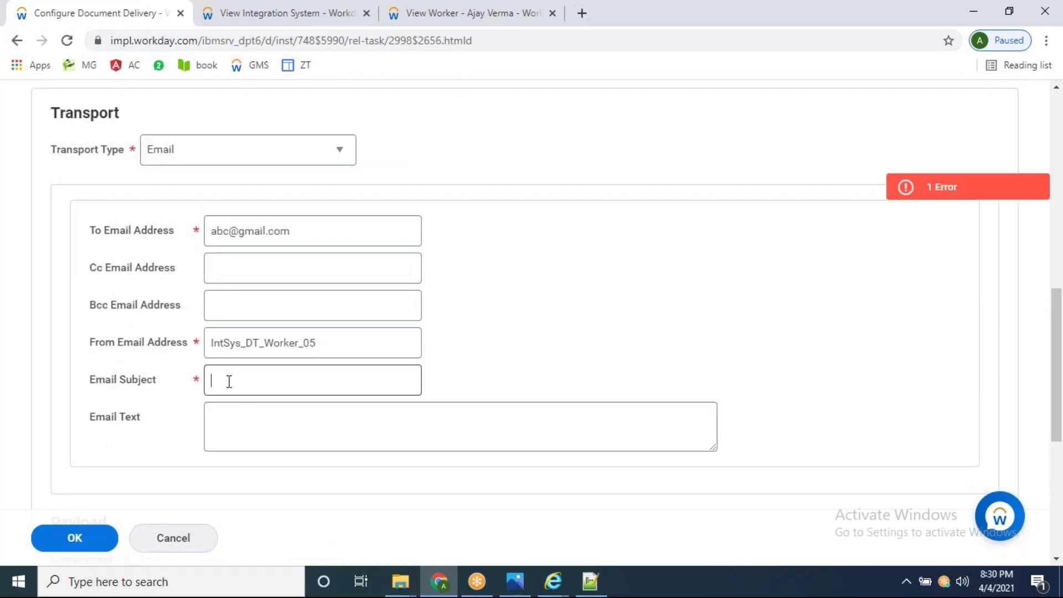
type("IntSys_DT_Worker_05")
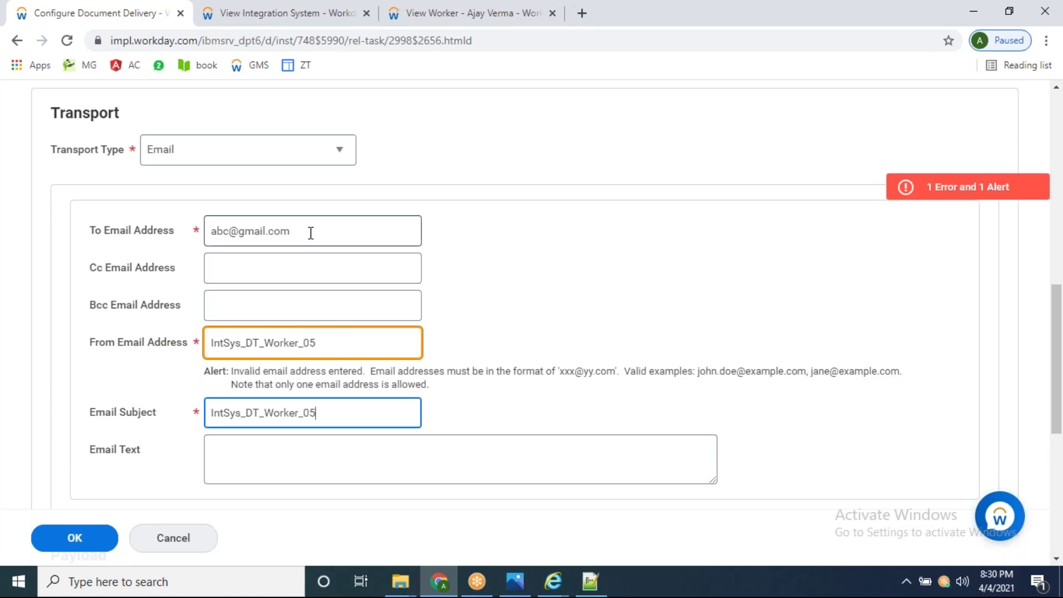
Step: Replace the sender and subject with the copied recipient address
left_click_drag(308, 233, 31, 268)
key("ctrl+c")
left_click_drag(351, 347, 32, 365)
key("ctrl+v")
left_click_drag(347, 399, 118, 415)
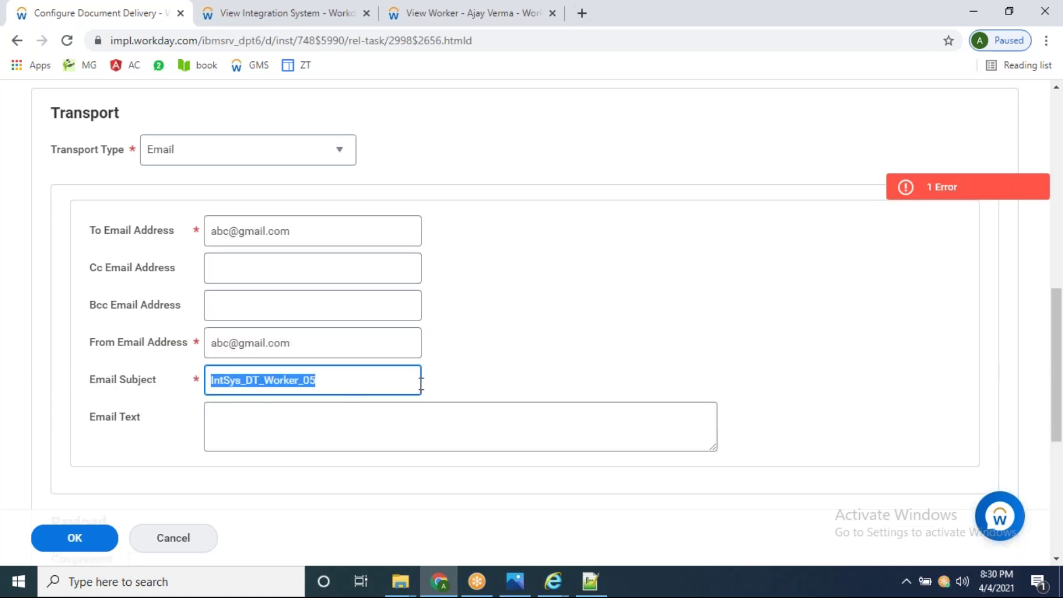
key("ctrl+v")
scroll(569, 297, "down", 4)
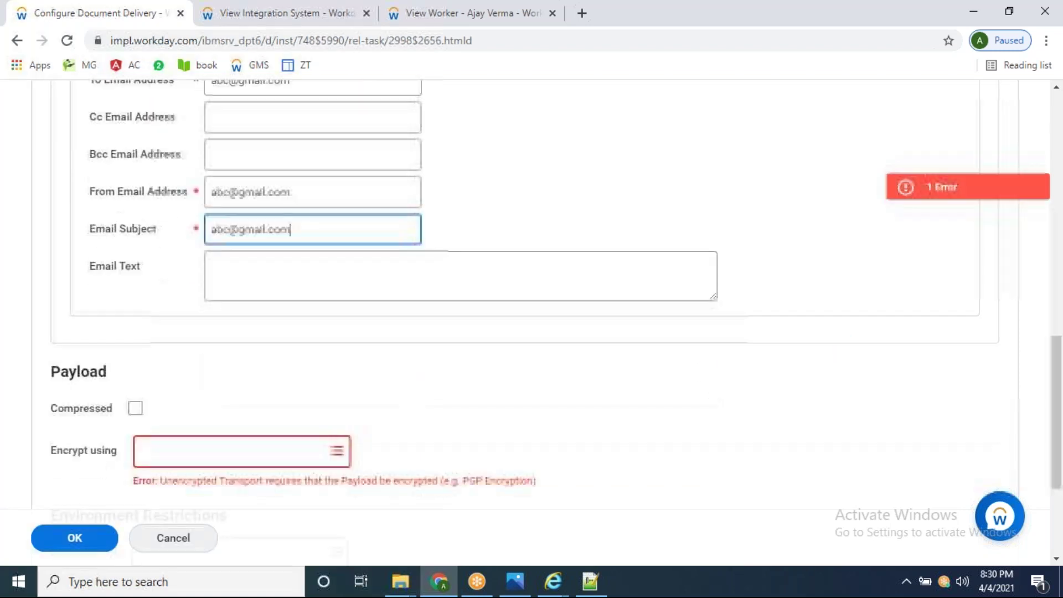
Step: Open the Encrypt using options under Payload
left_click(299, 378)
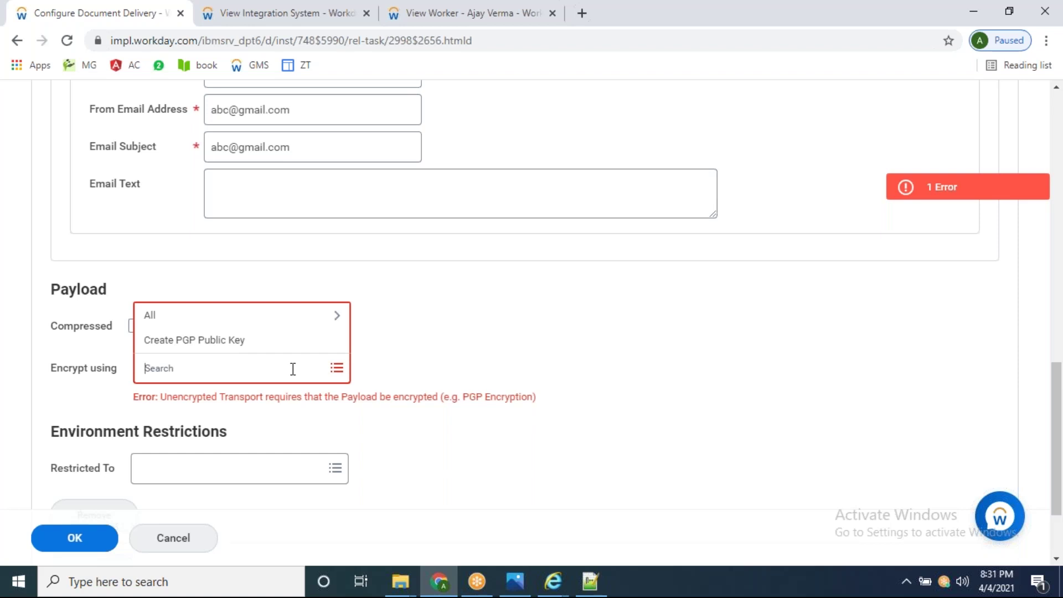
Step: Choose the Firstkey encryption key from All, submit, and finish with Done
left_click(211, 316)
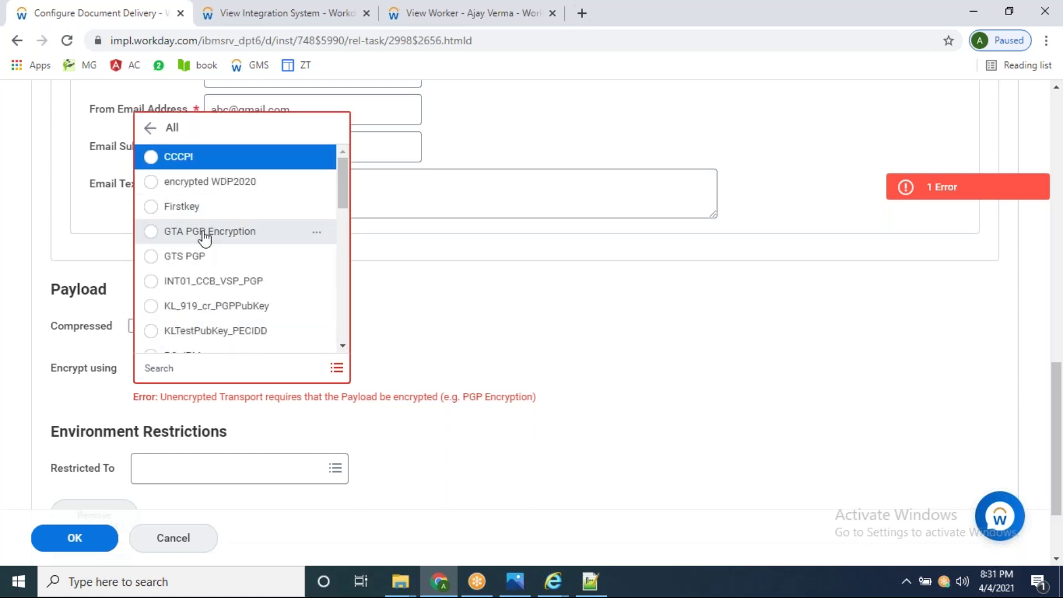
left_click(199, 207)
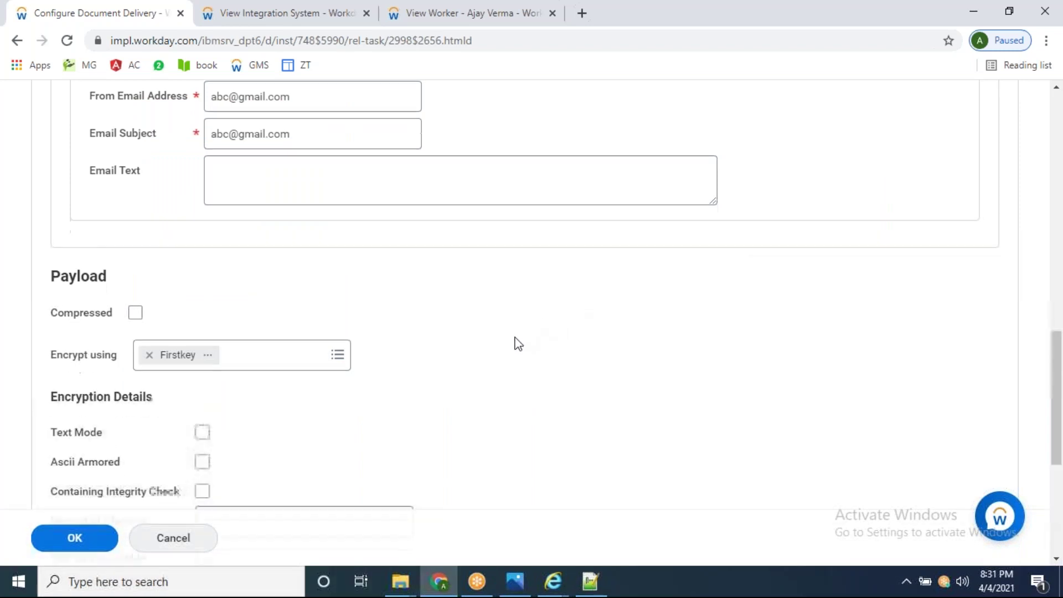
scroll(284, 244, "down", 4)
scroll(408, 296, "down", 2)
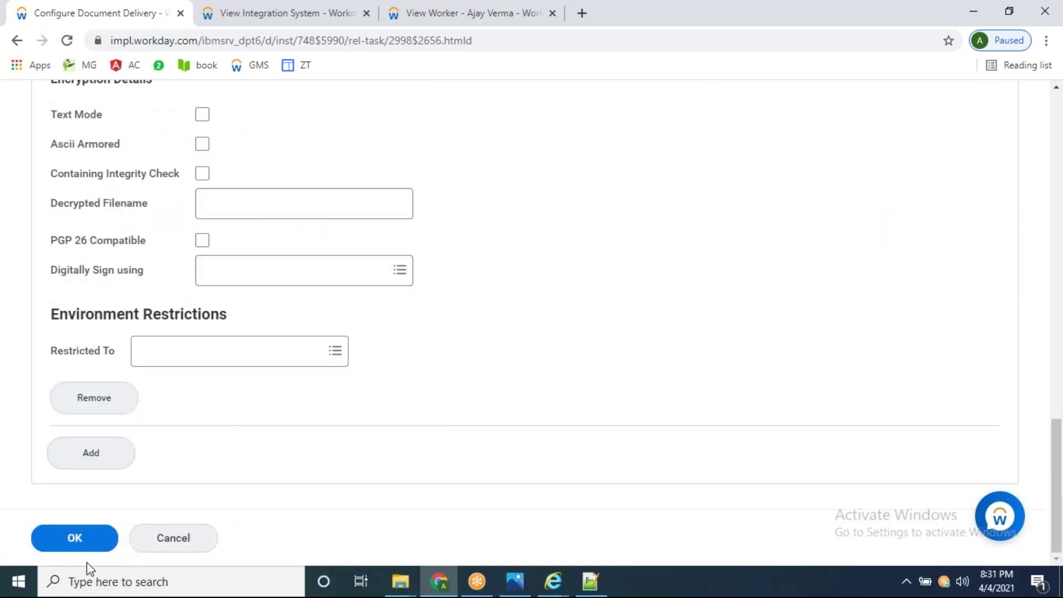
left_click(82, 537)
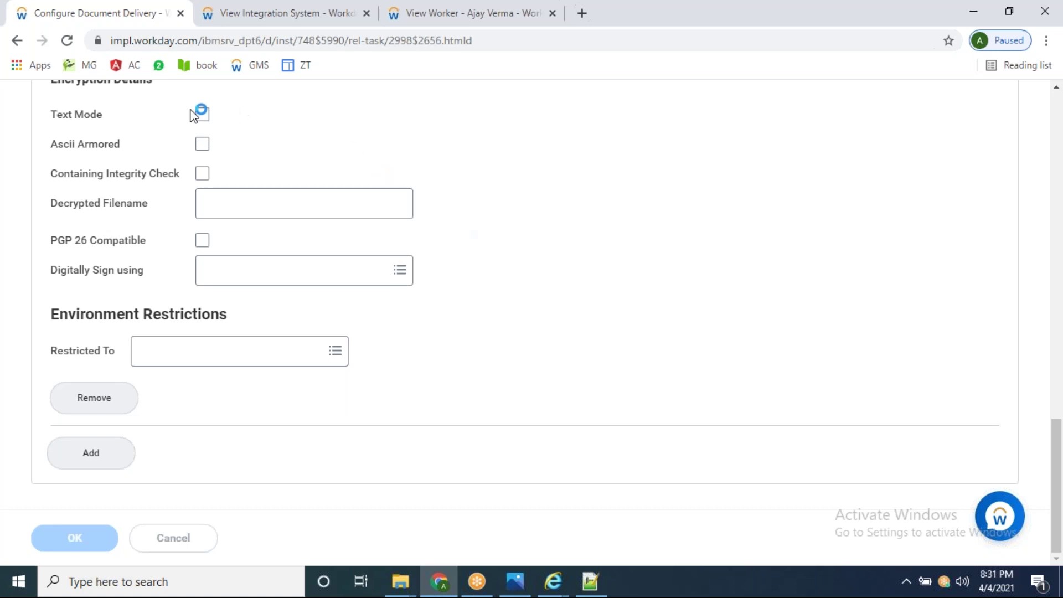
left_click(69, 540)
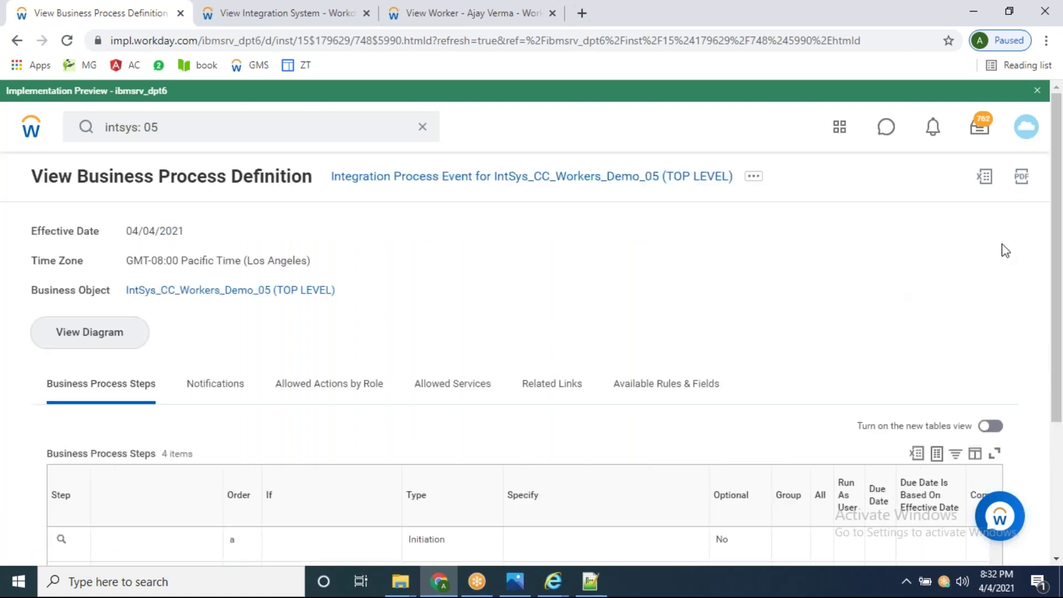
Step: Show IntSys_CC_Workers_Demo_05's business process definitions, listing its top-level Integration Process Event
left_click_drag(1058, 207, 1057, 180)
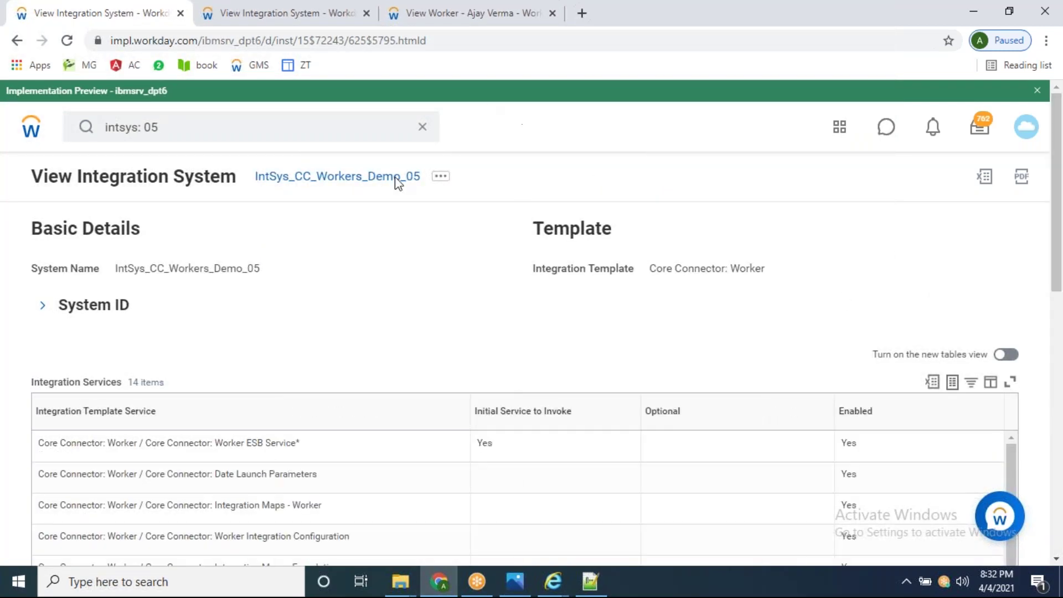
left_click(299, 16)
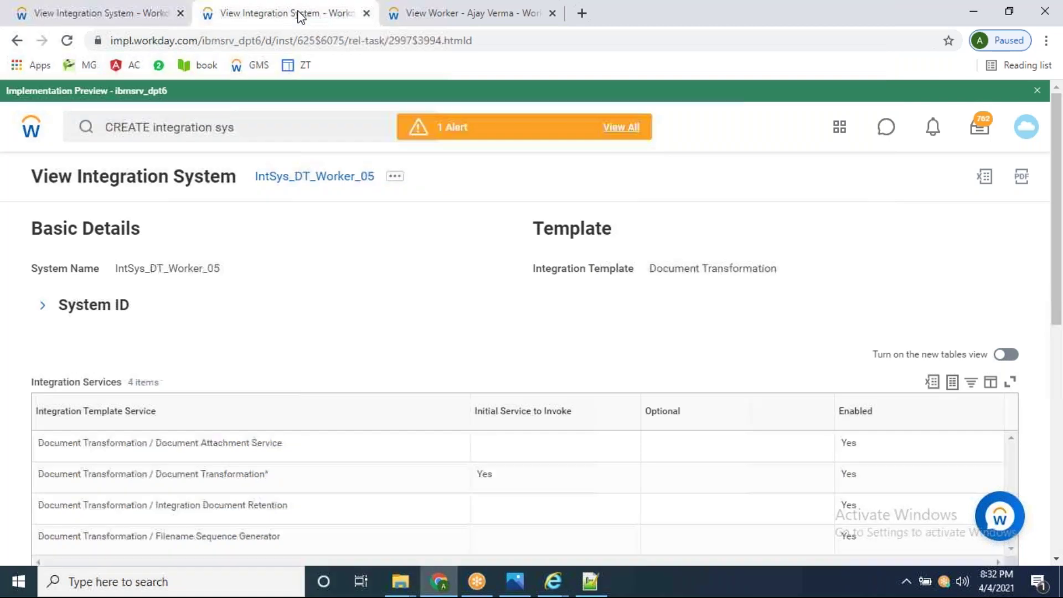
left_click(94, 11)
left_click_drag(1060, 212, 1060, 446)
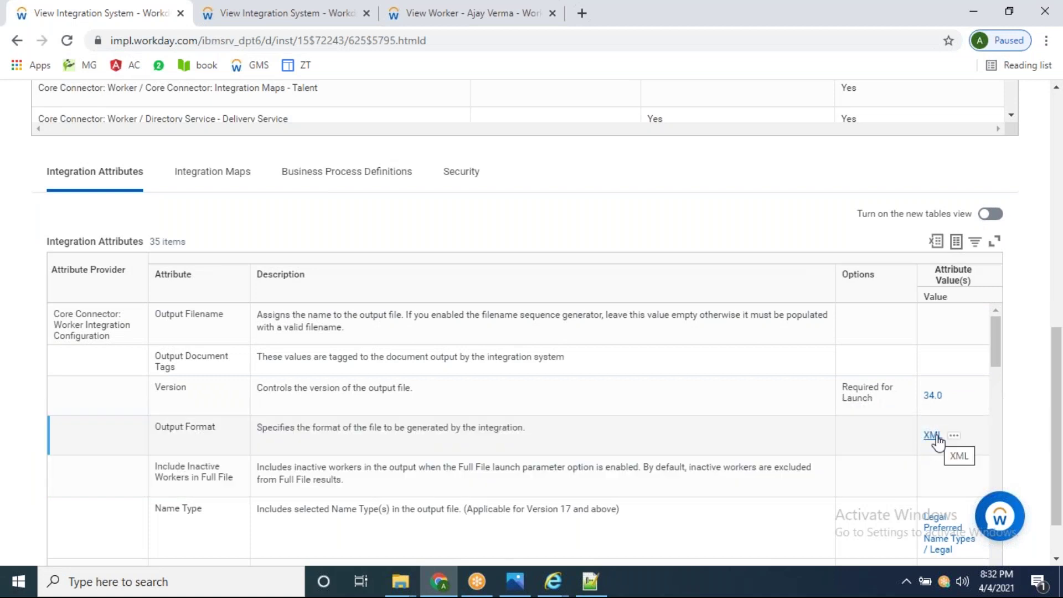
left_click(349, 177)
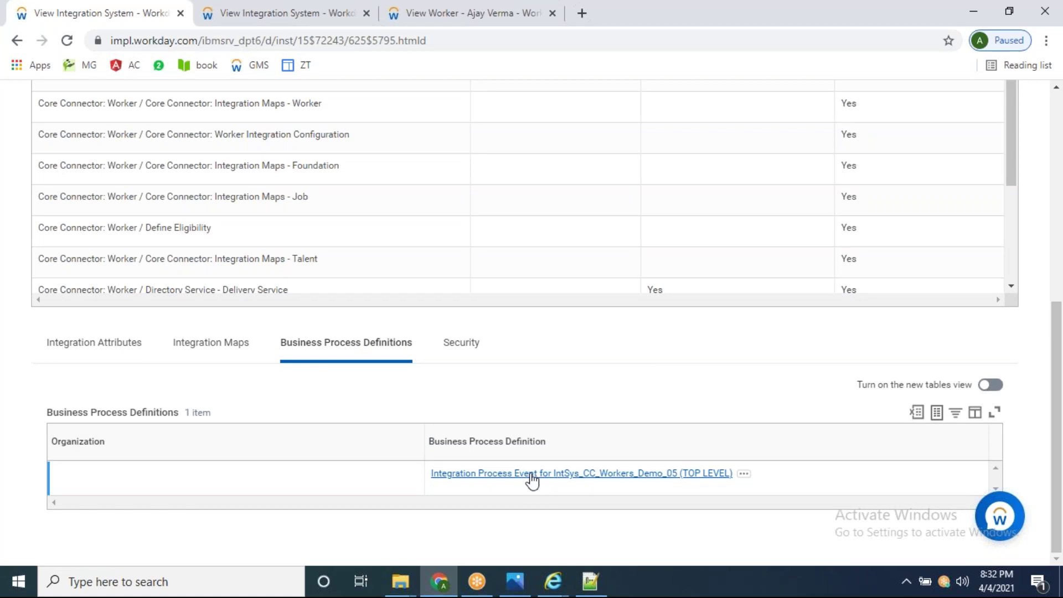
Step: Glance at the IntSys_DT_Worker_05 integration system again, then return to IntSys_CC_Workers_Demo_05
scroll(532, 482, "up", 7)
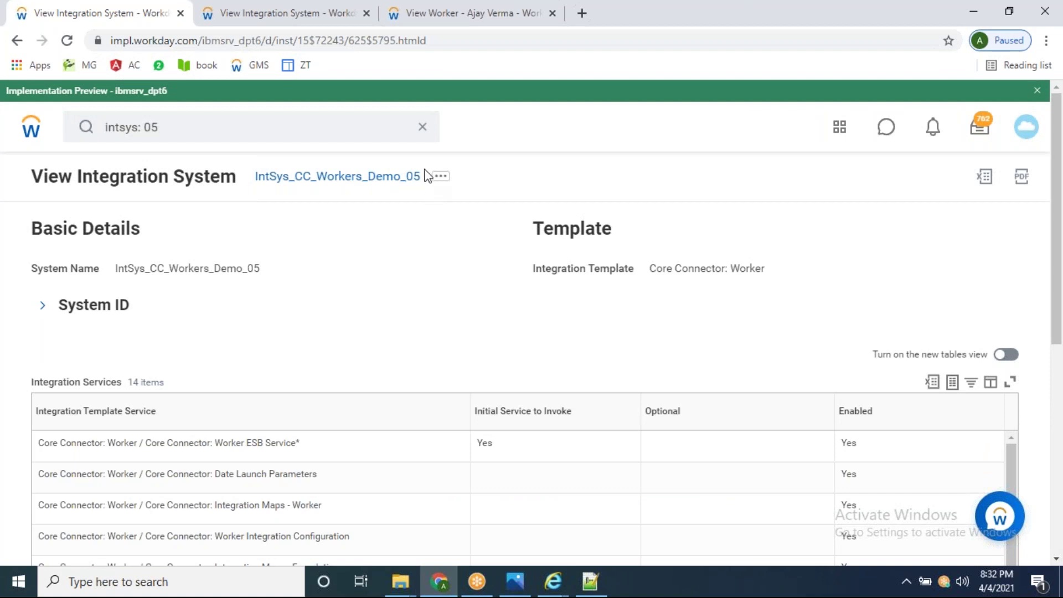
left_click(321, 13)
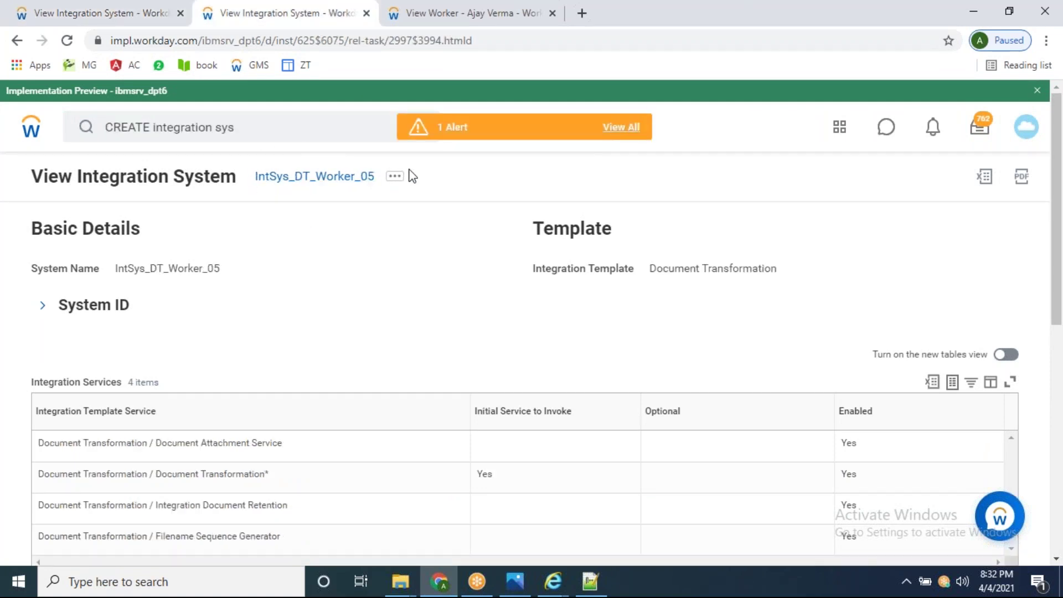
left_click(143, 13)
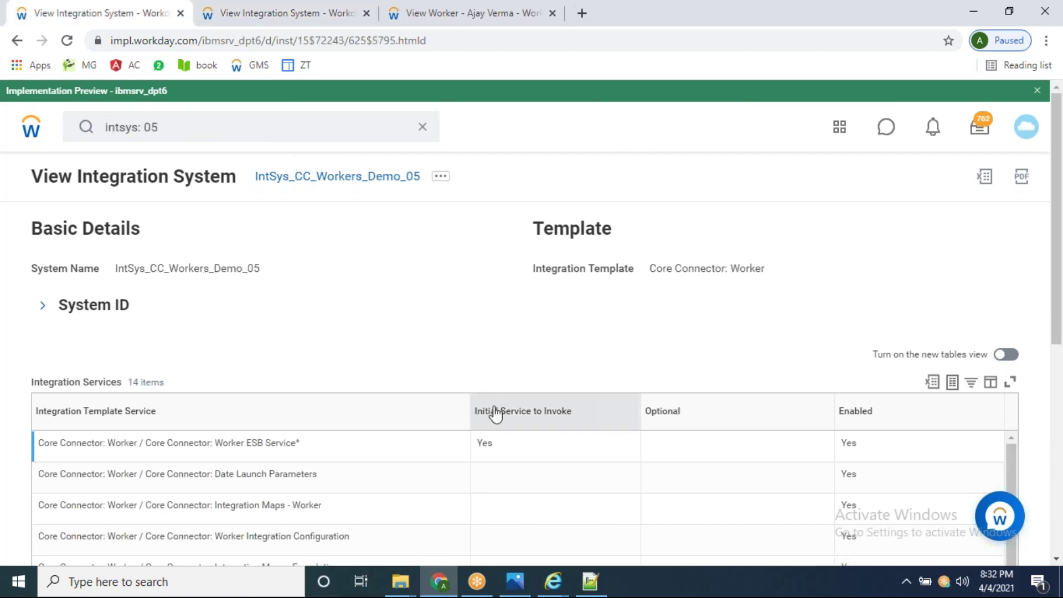
scroll(591, 484, "down", 7)
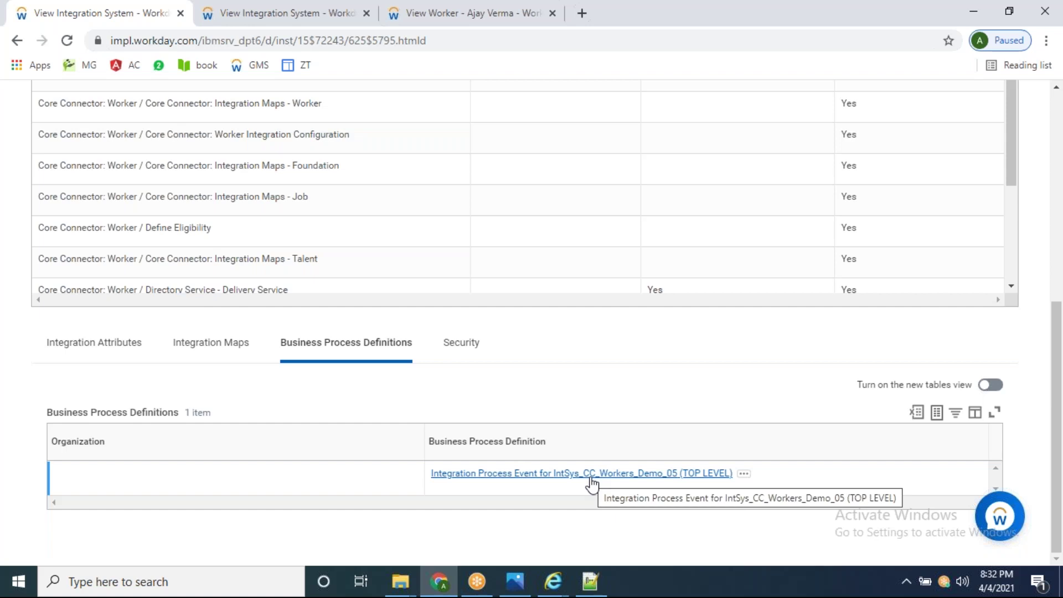
left_click(592, 588)
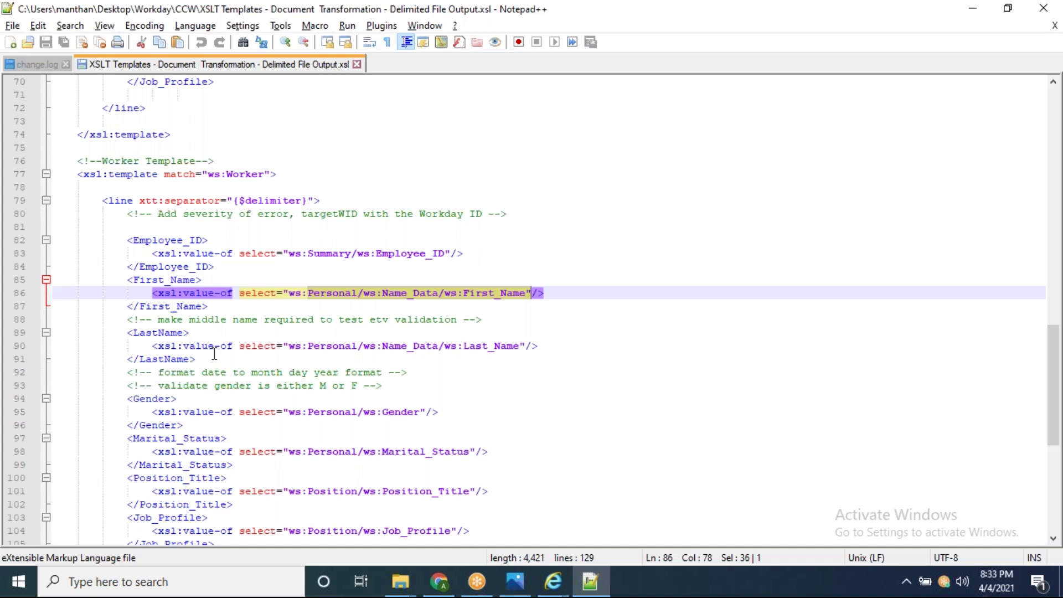
left_click(441, 583)
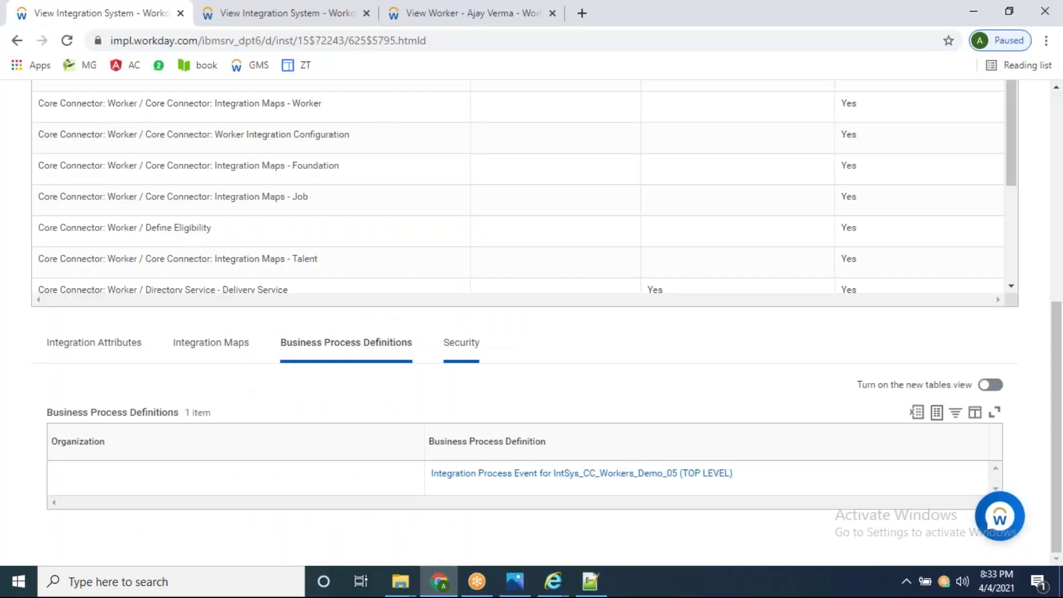
left_click(591, 581)
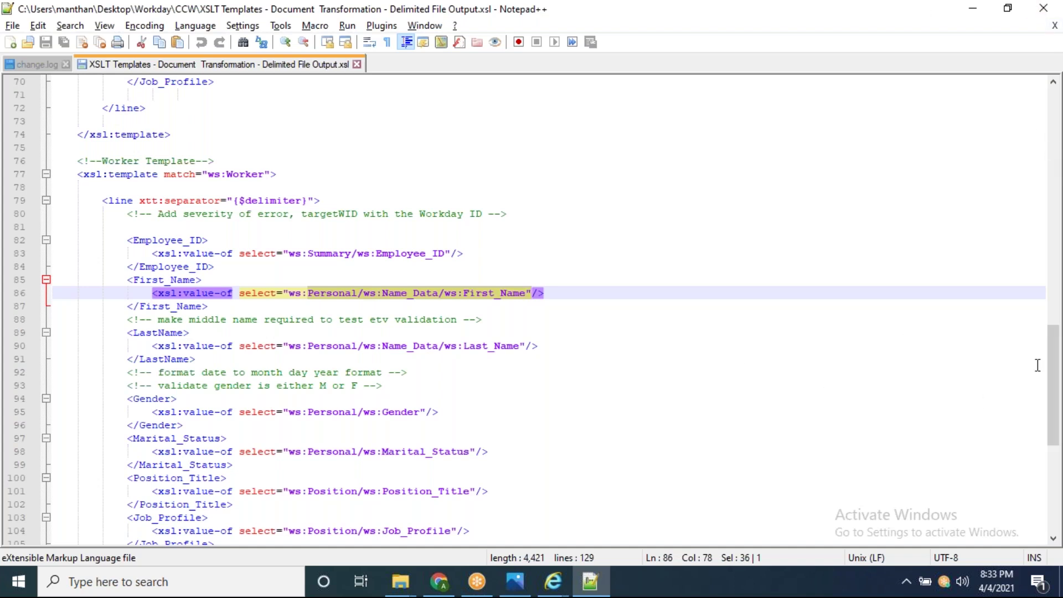
left_click(439, 582)
scroll(383, 155, "up", 10)
scroll(385, 168, "up", 2)
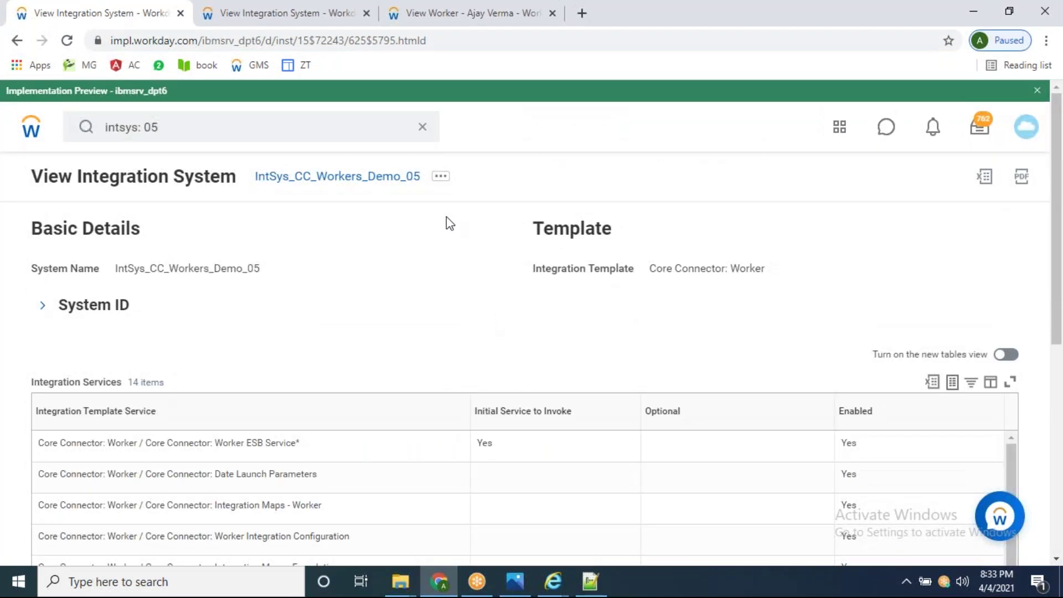
Step: Start a run-now launch of IntSys_CC_Workers_Demo_05 from its Integration > Launch / Schedule action
left_click(443, 182)
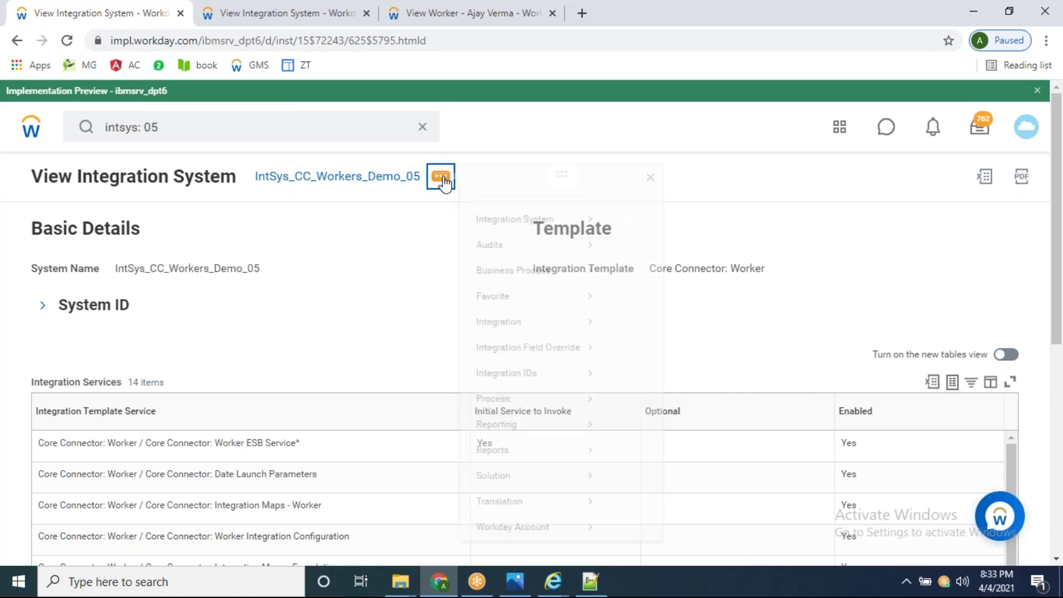
mouse_move(515, 373)
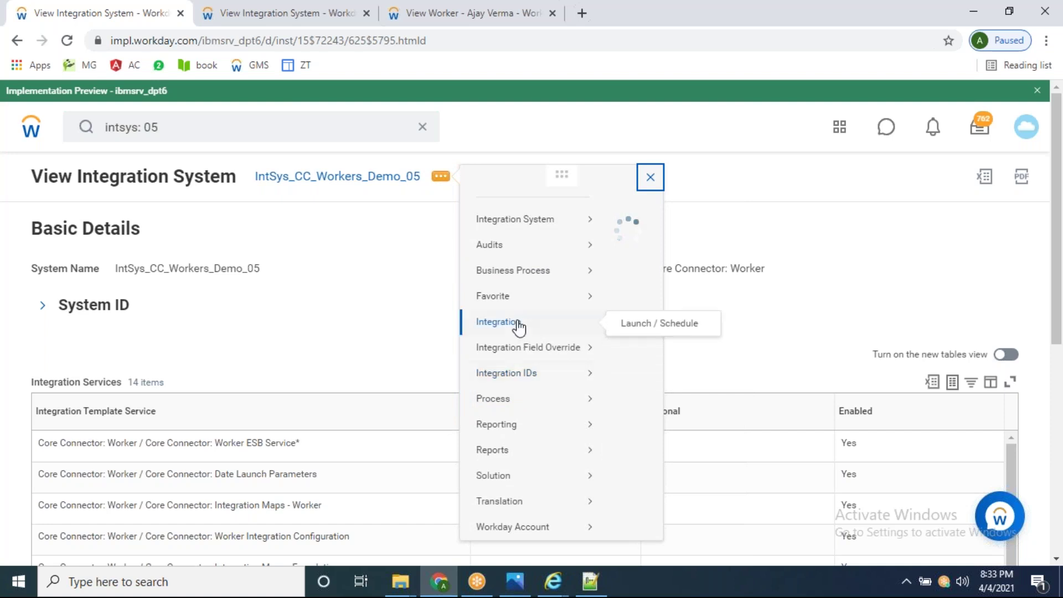
left_click(641, 327)
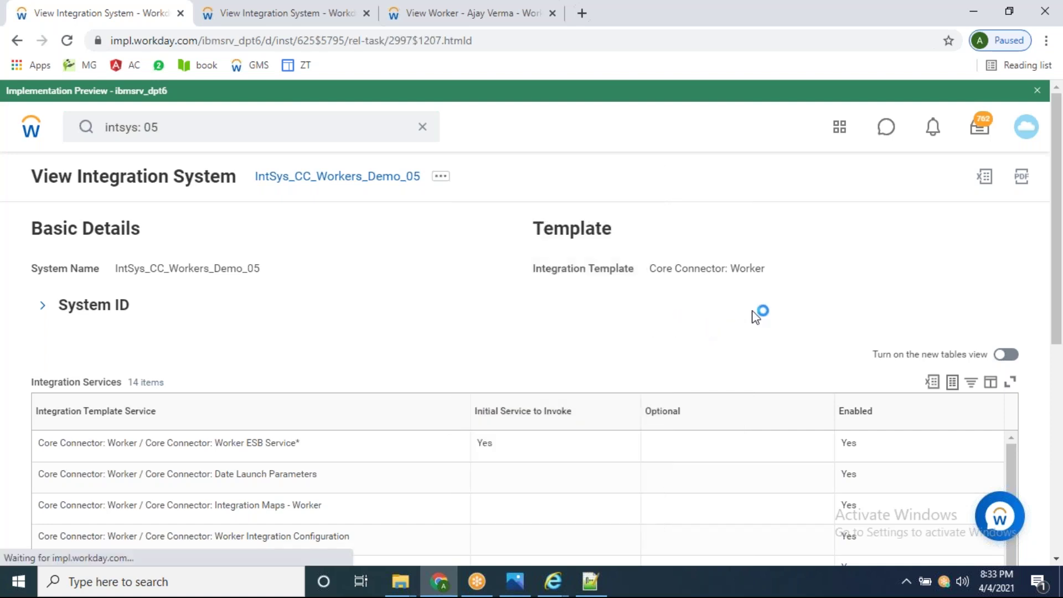
left_click(86, 540)
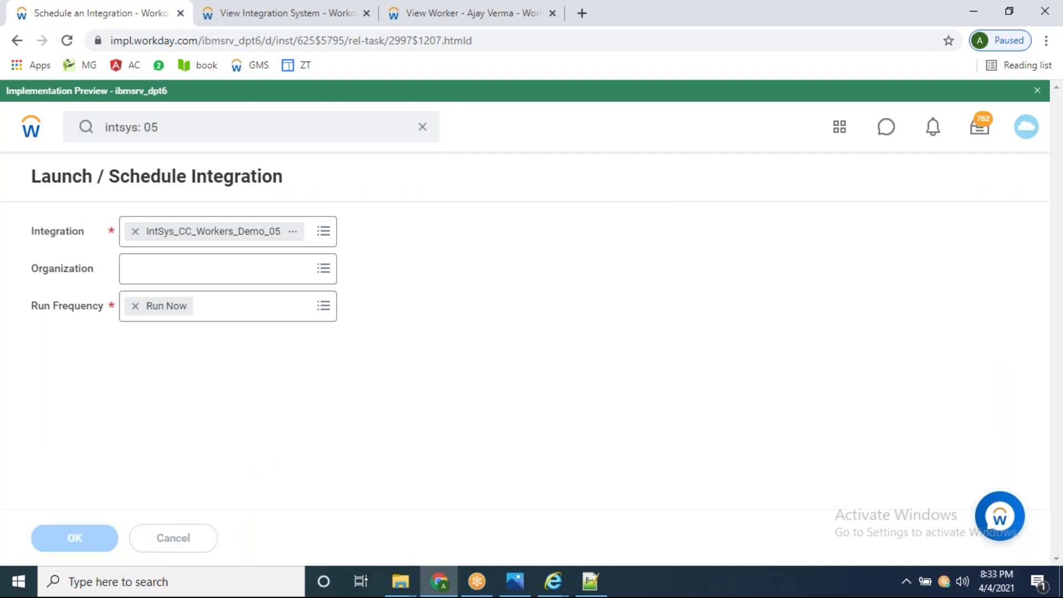
Step: Set the Last Successful As Of Entry Moment to 07:21:01 AM on 04/04/2021 and launch
scroll(905, 344, "down", 5)
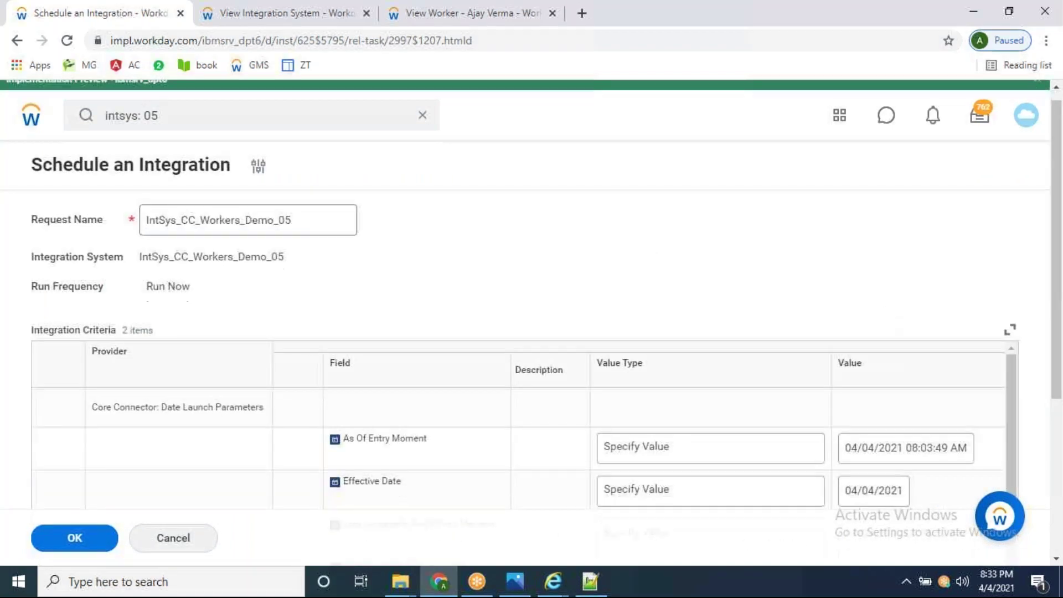
left_click(928, 289)
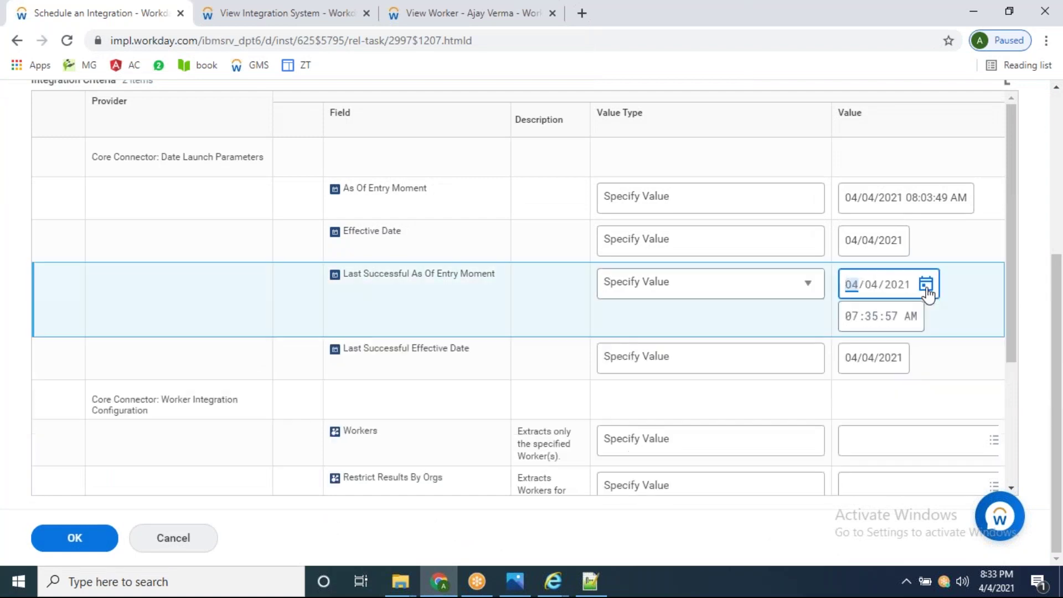
left_click(872, 318)
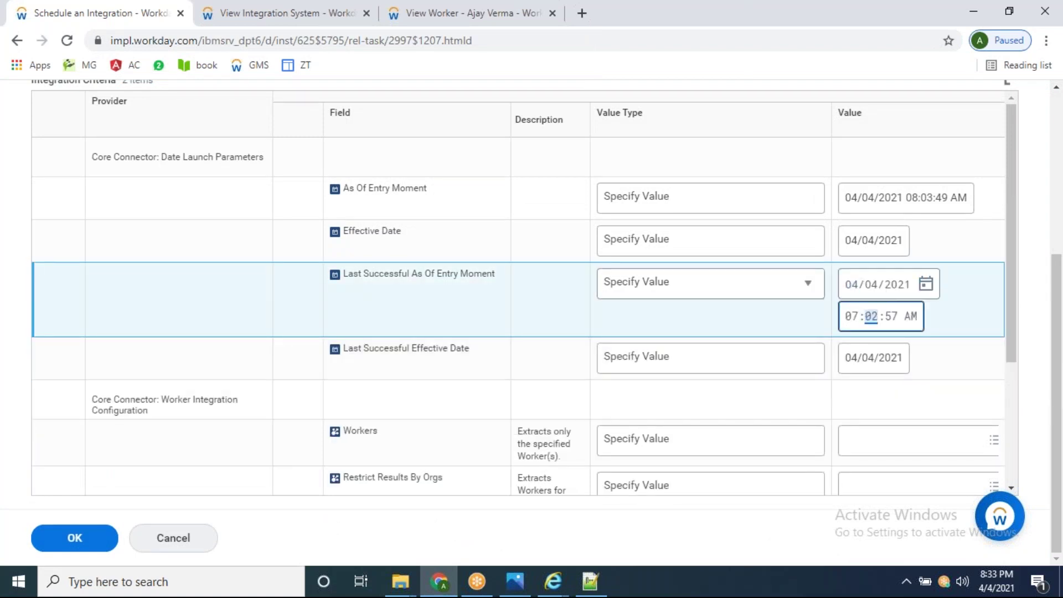
type("21:01")
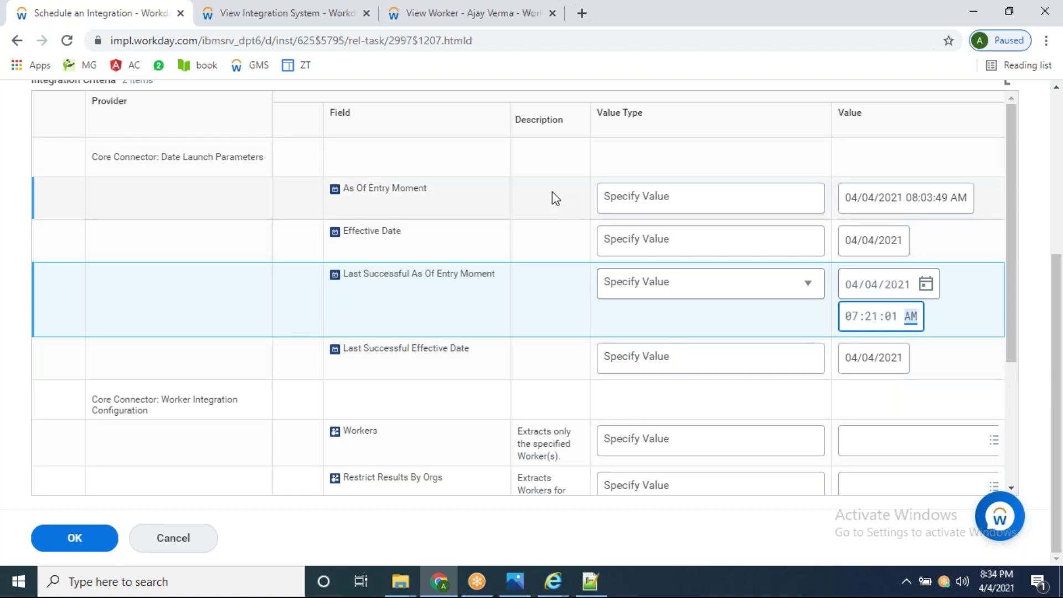
left_click(73, 540)
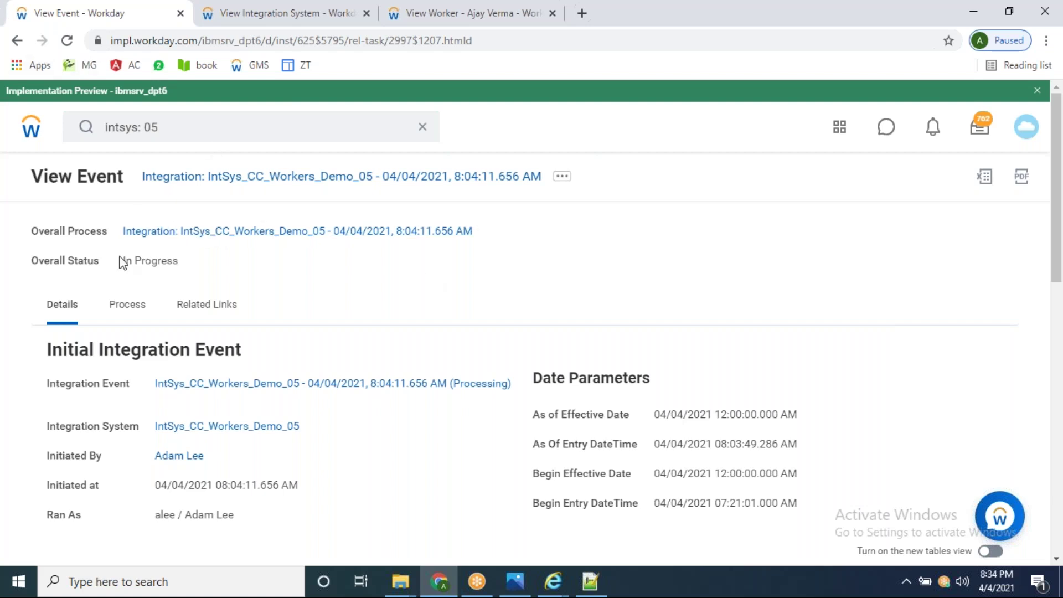
Step: Open the 8:04 AM run's integration event, then its parent event showing Overall Status Failed
left_click(295, 15)
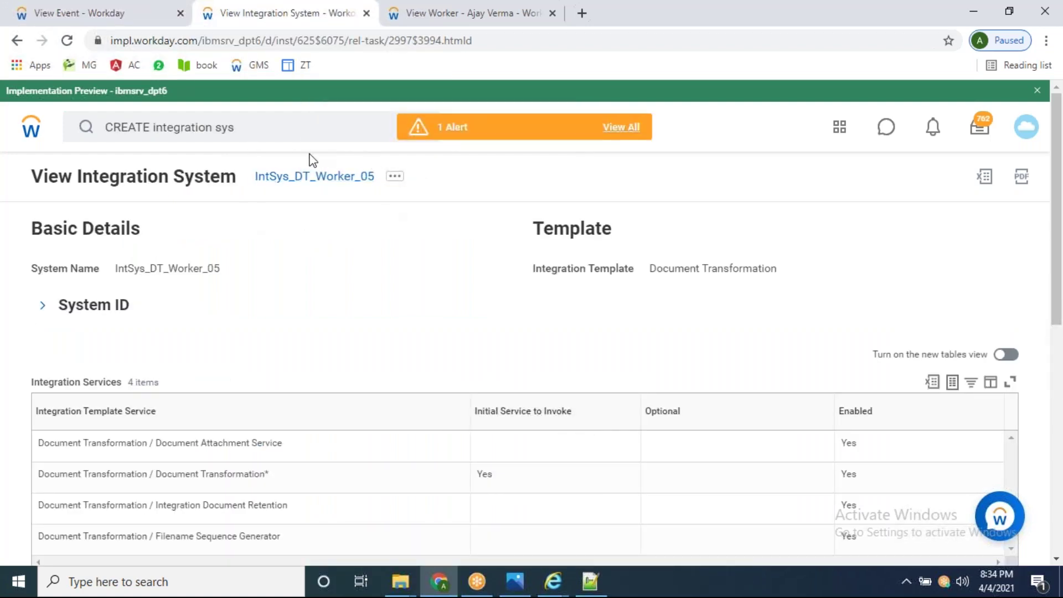
left_click(112, 10)
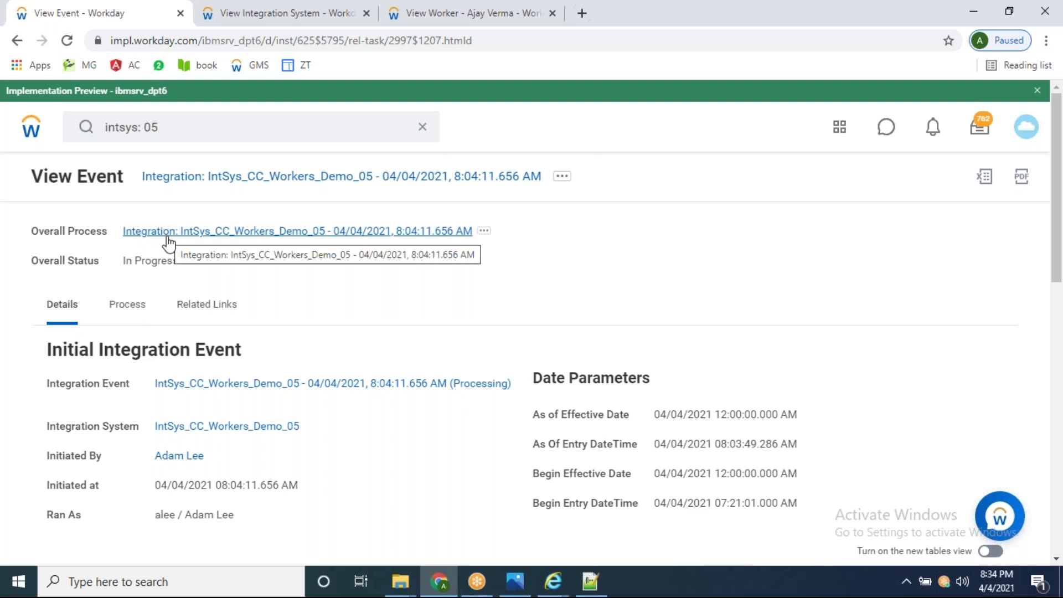
left_click(257, 391)
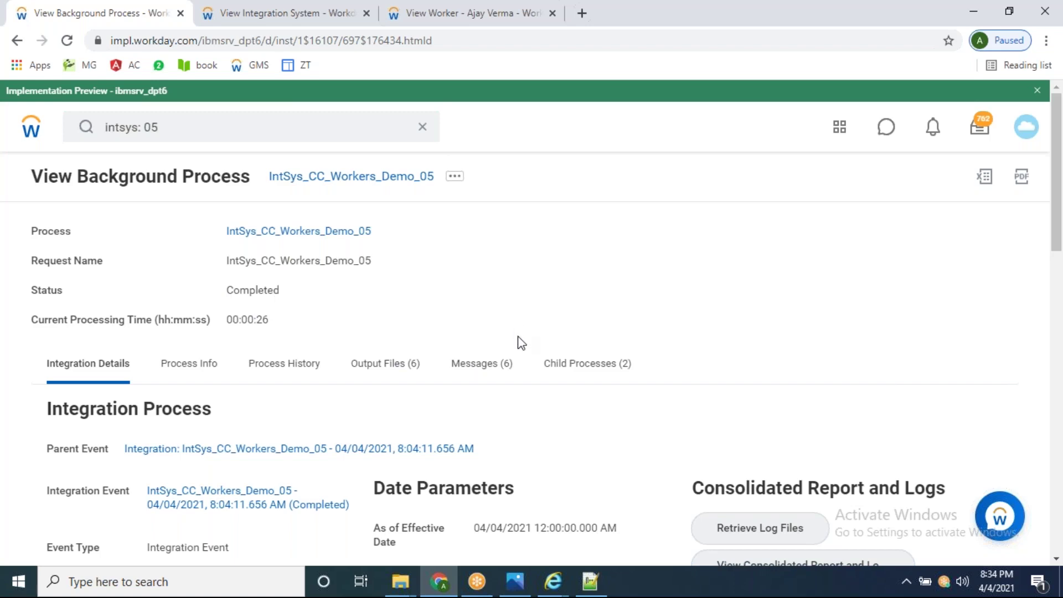
scroll(520, 342, "down", 8)
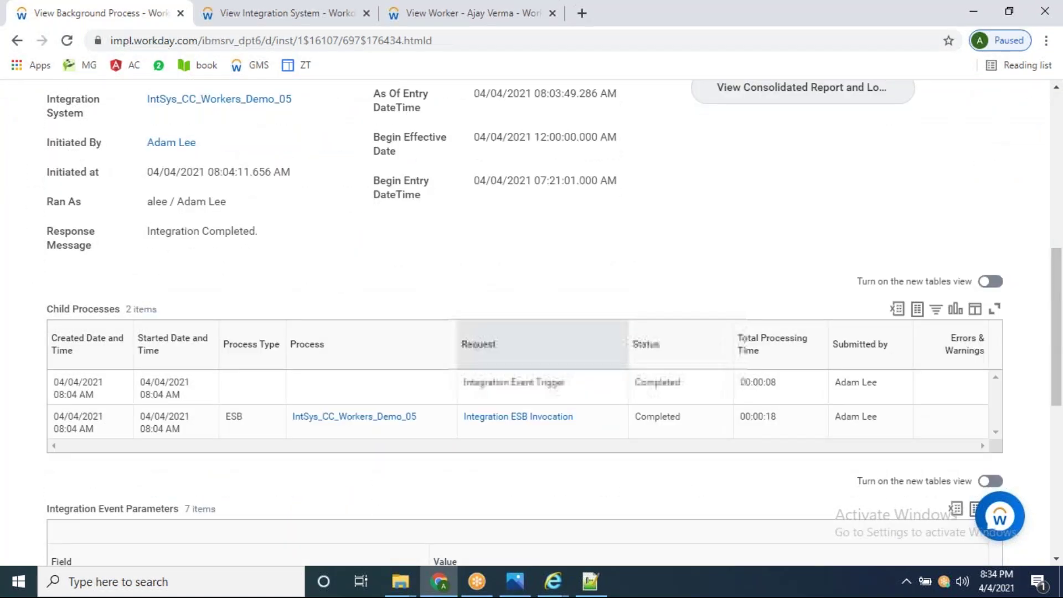
scroll(521, 338, "down", 8)
scroll(520, 337, "up", 14)
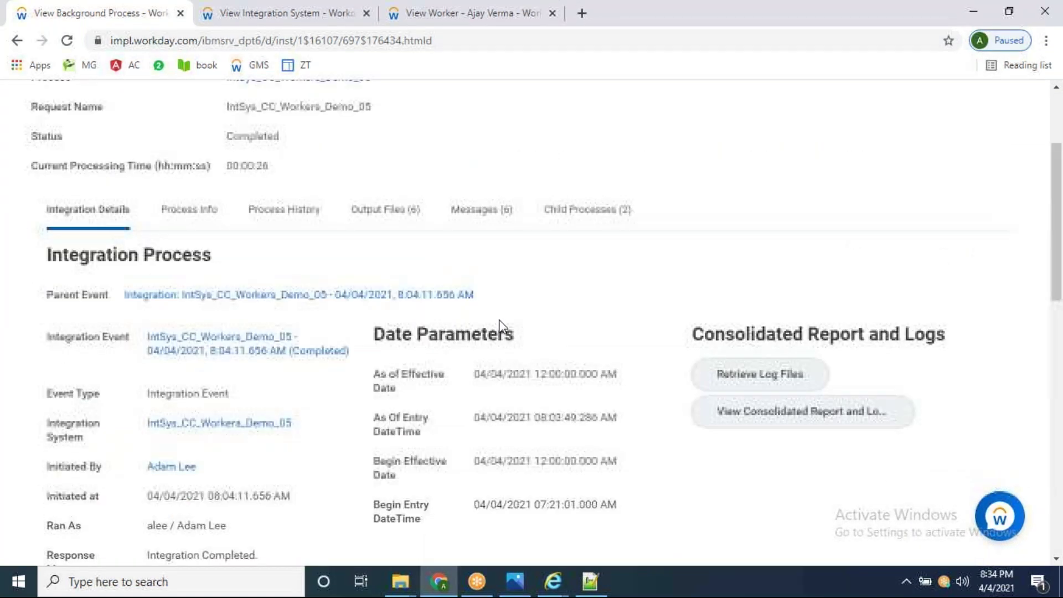
left_click(297, 296)
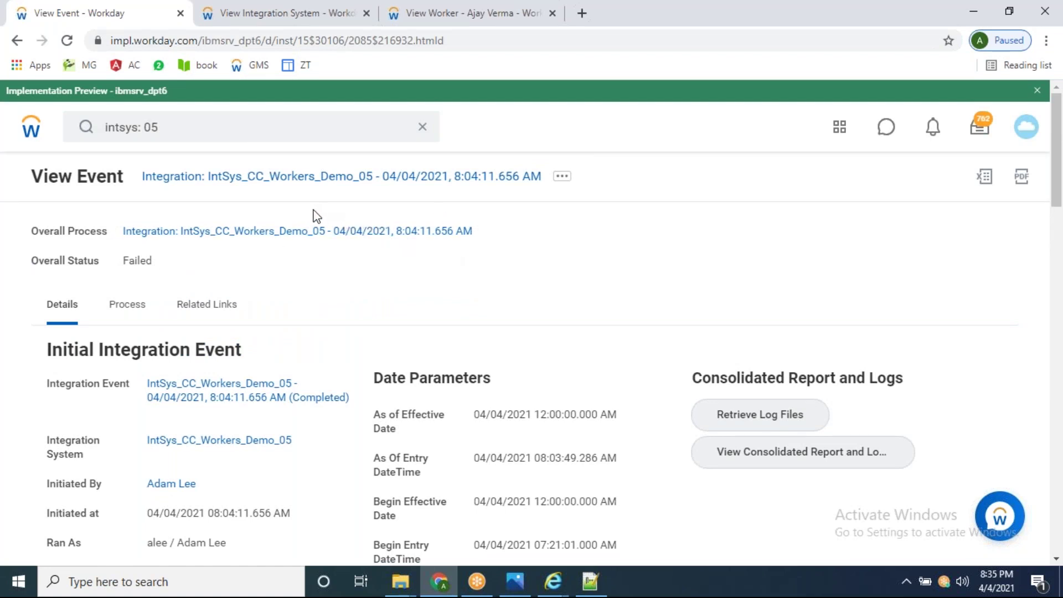
scroll(512, 304, "down", 3)
scroll(505, 313, "down", 10)
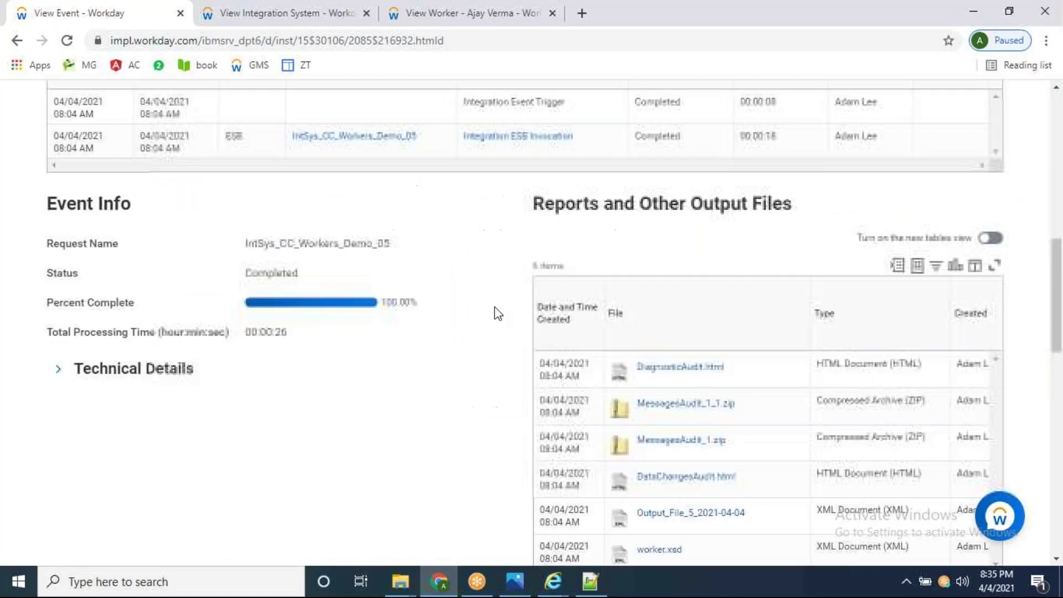
scroll(495, 317, "down", 4)
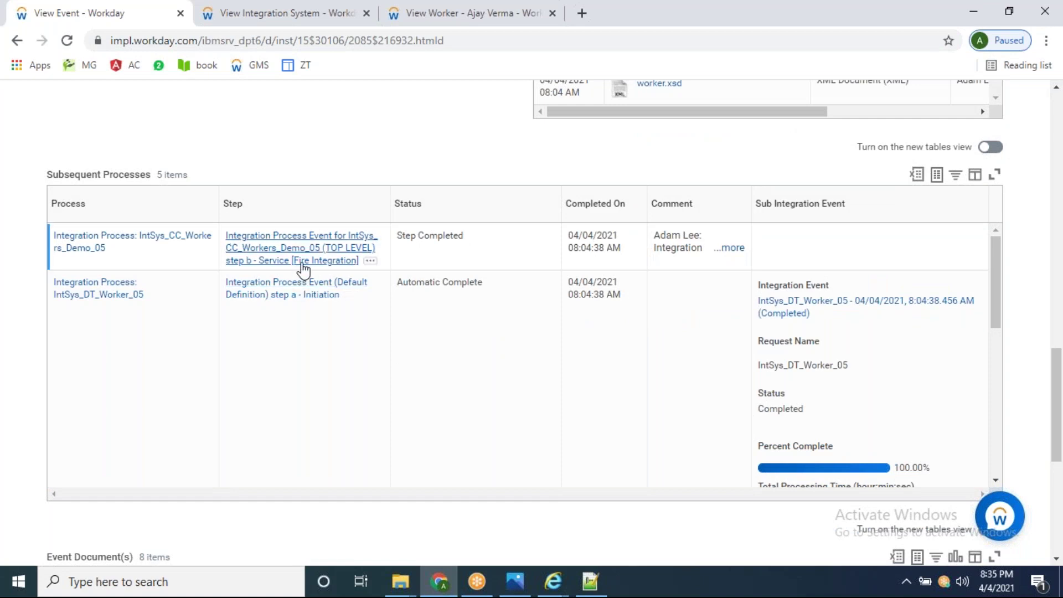
scroll(404, 292, "up", 1)
scroll(404, 291, "up", 12)
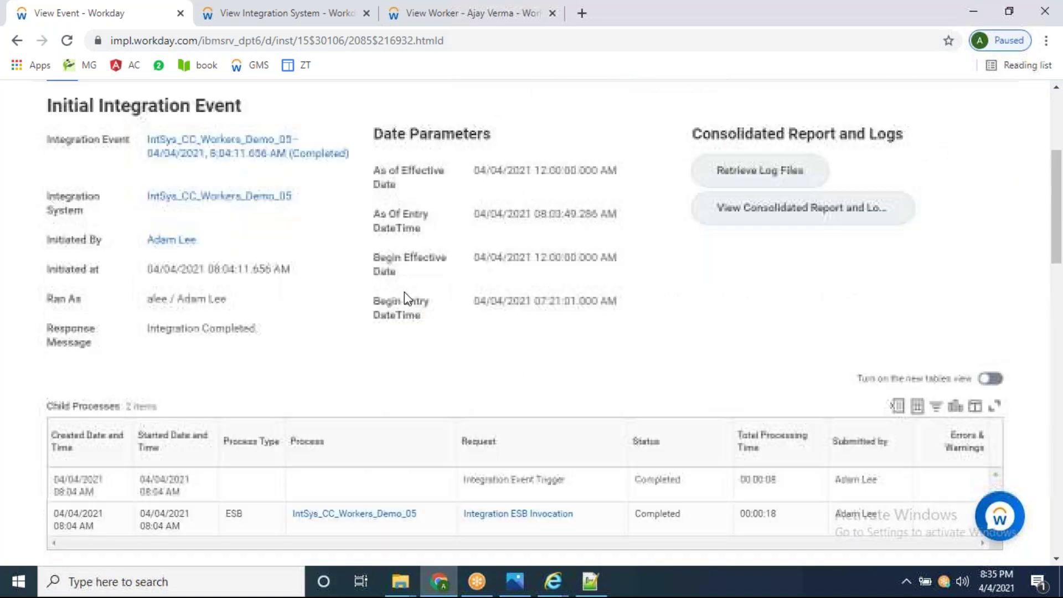
scroll(318, 330, "up", 3)
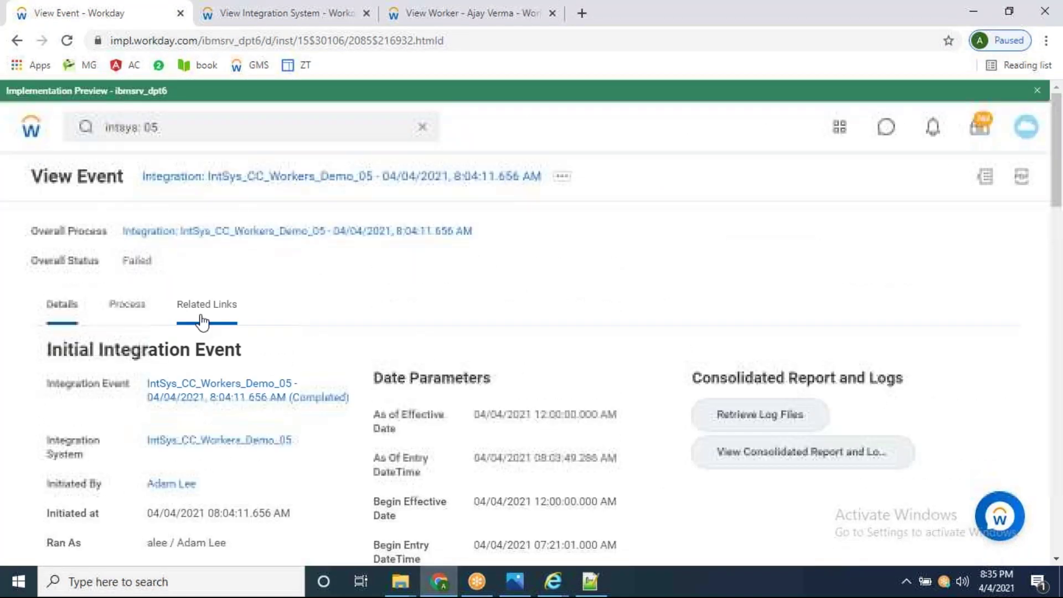
double_click(143, 262)
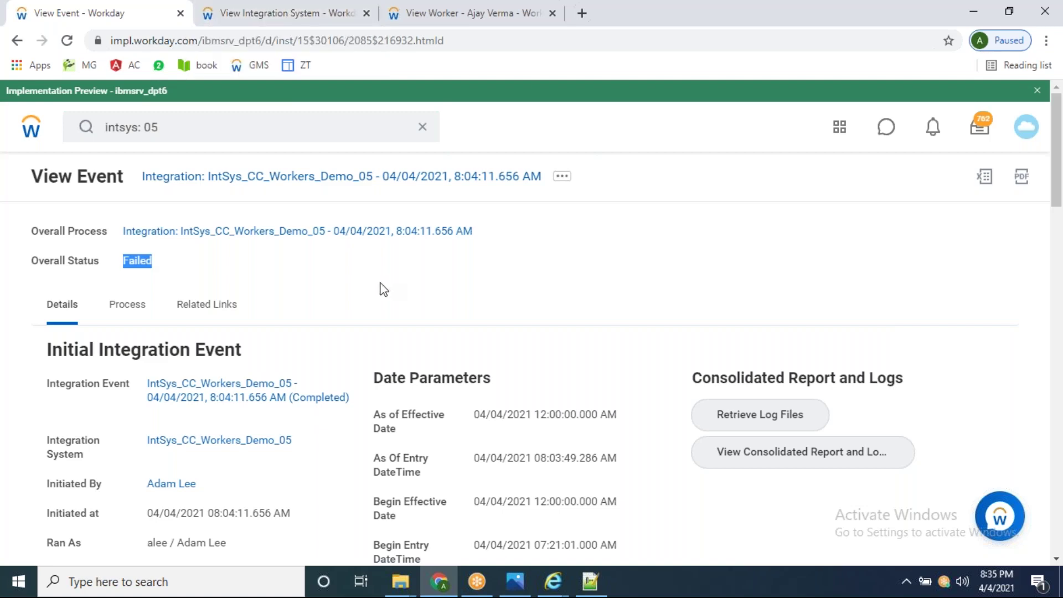
scroll(381, 293, "down", 7)
scroll(376, 296, "down", 6)
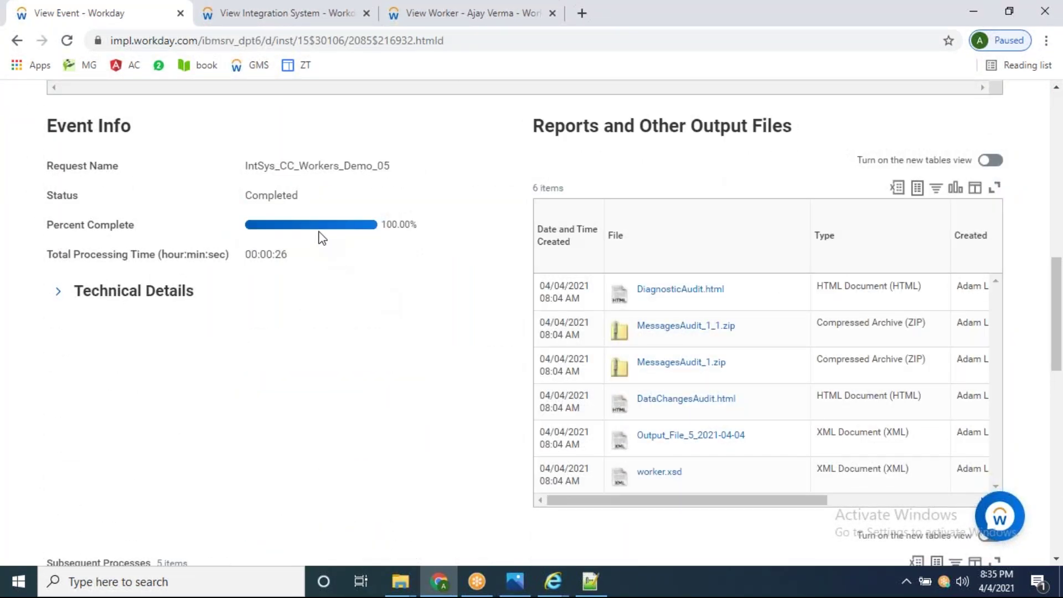
left_click_drag(248, 167, 397, 167)
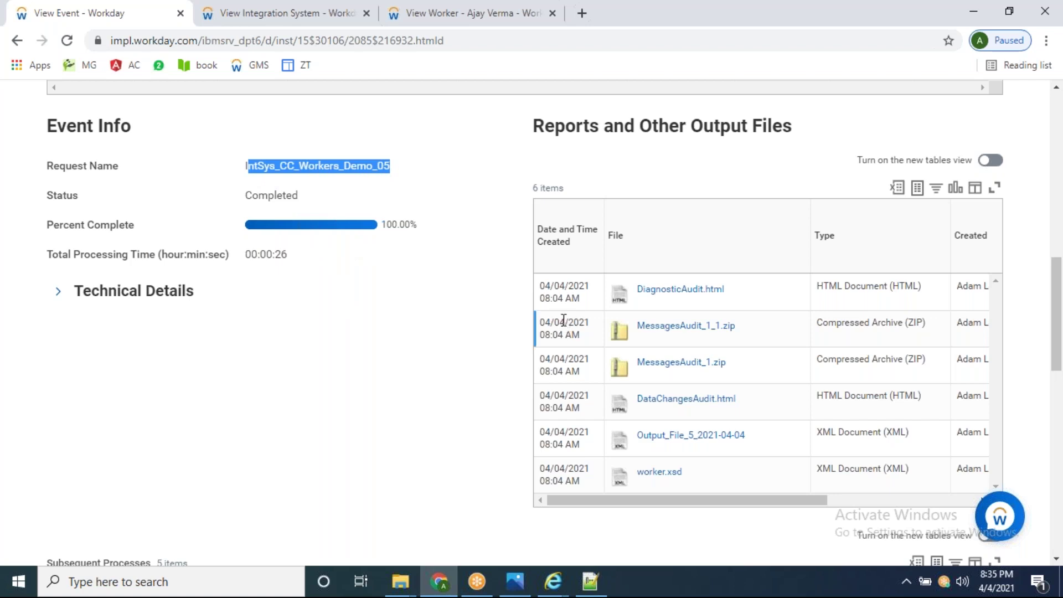
scroll(486, 349, "down", 8)
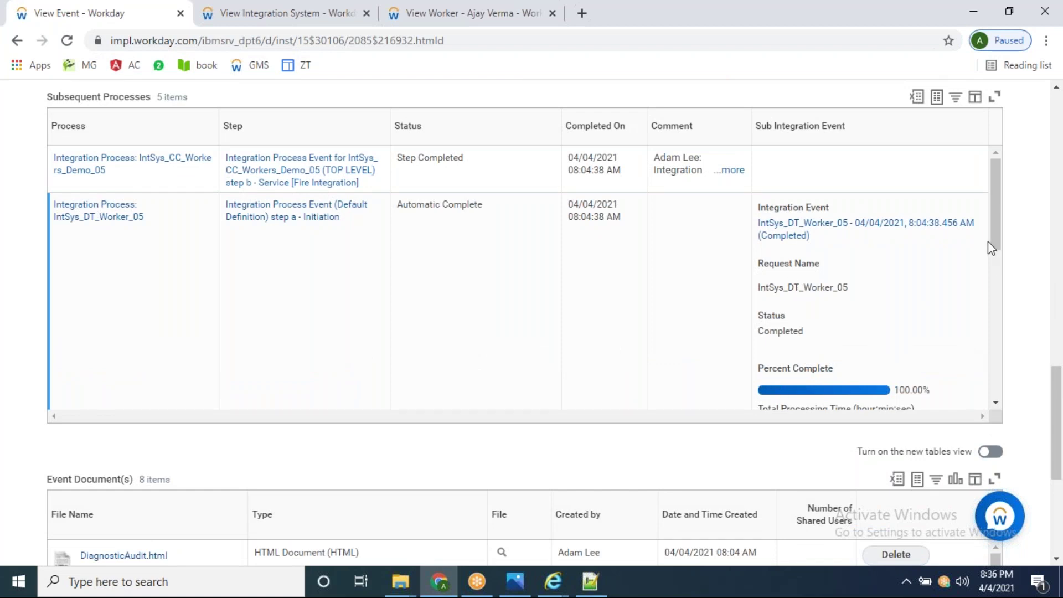
scroll(996, 227, "down", 2)
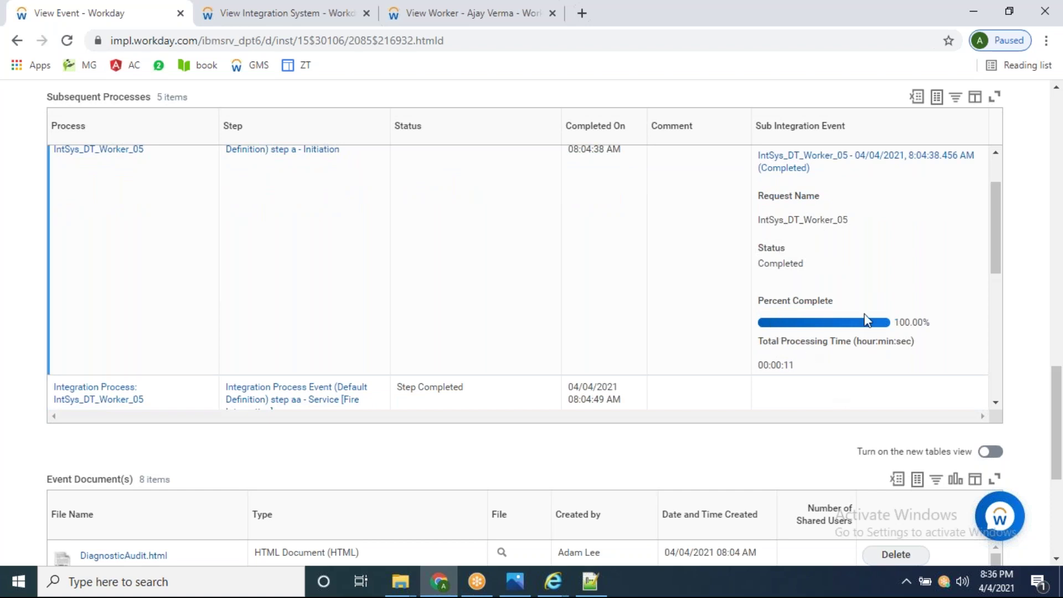
left_click_drag(770, 220, 849, 221)
left_click_drag(758, 264, 804, 264)
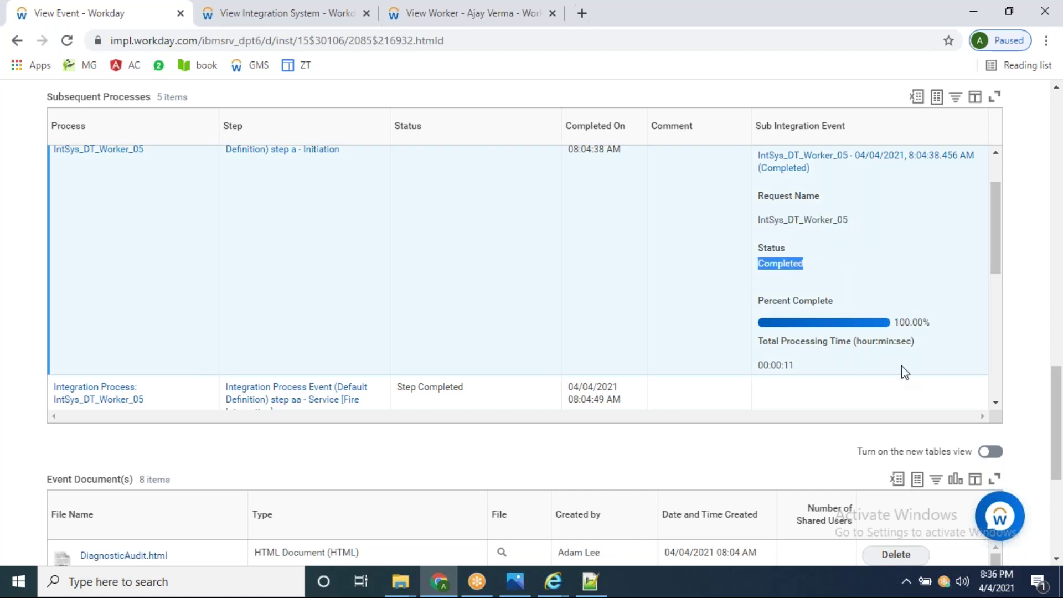
left_click_drag(996, 207, 993, 299)
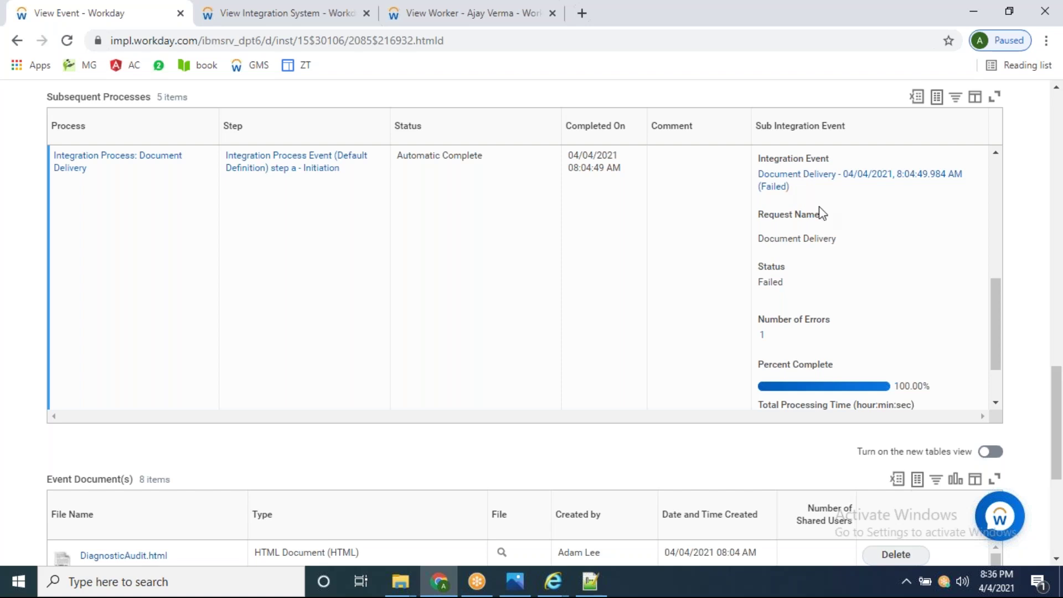
scroll(798, 265, "up", 4)
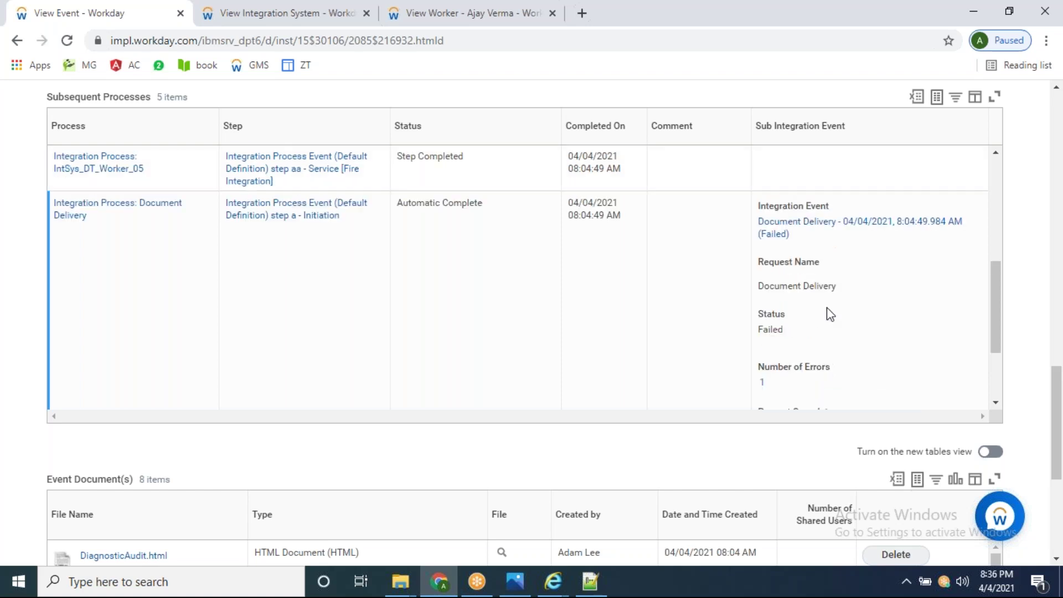
scroll(822, 195, "up", 2)
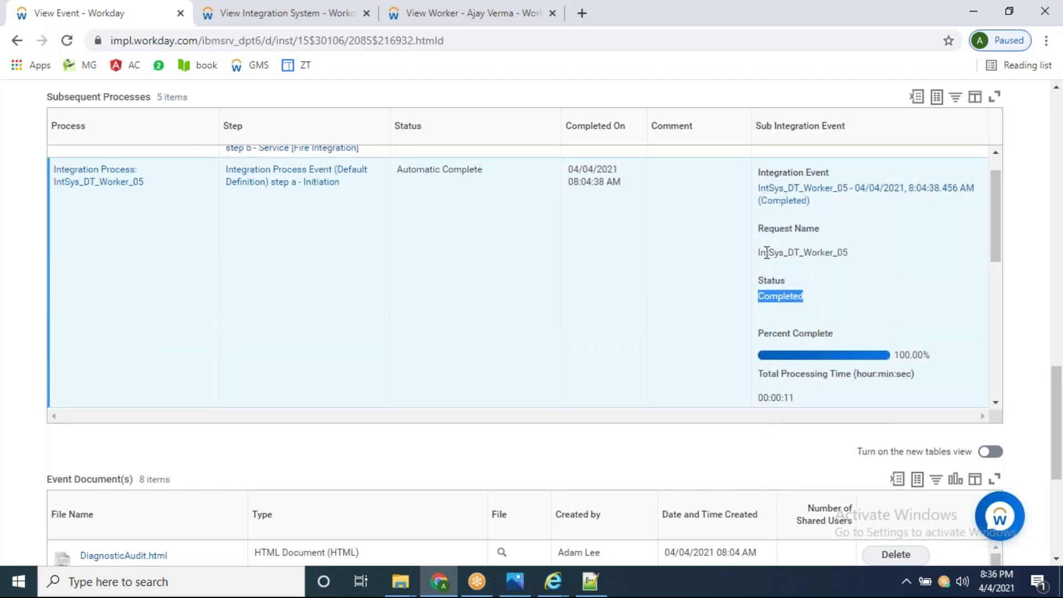
left_click_drag(759, 252, 863, 261)
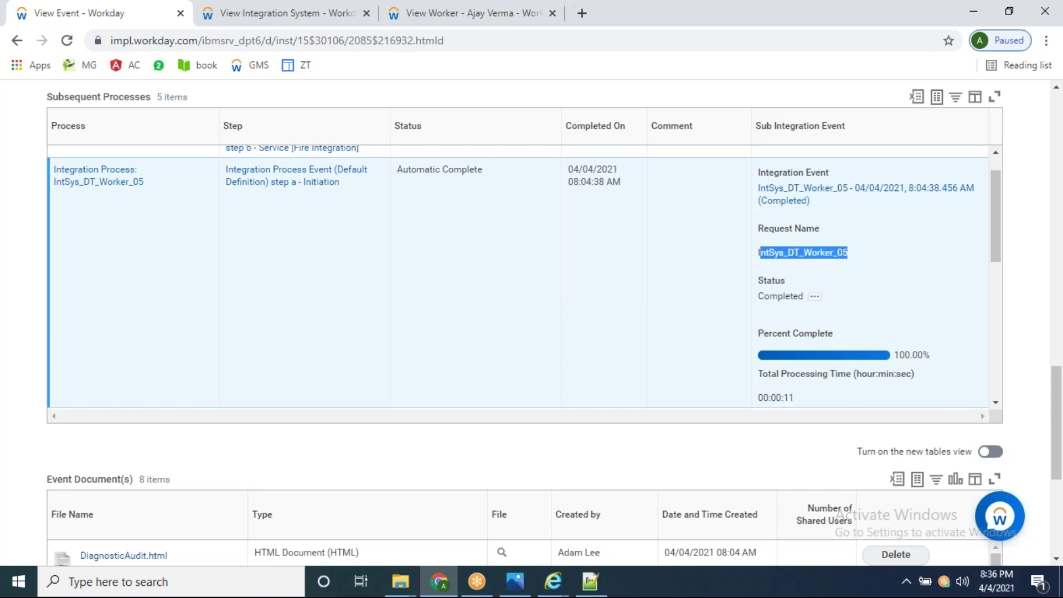
scroll(848, 344, "down", 4)
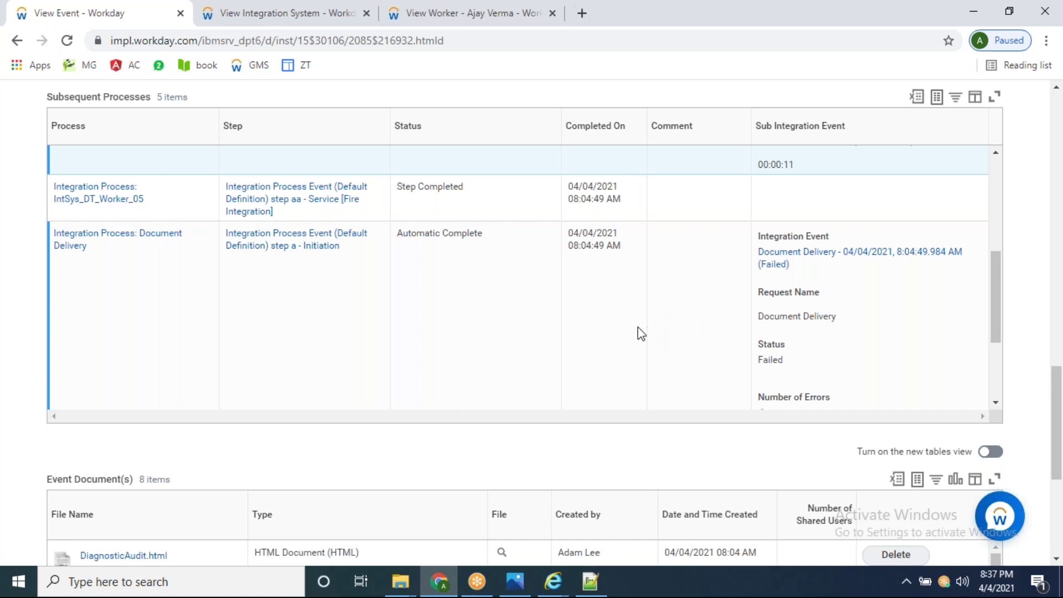
scroll(636, 332, "down", 3)
scroll(655, 335, "down", 4)
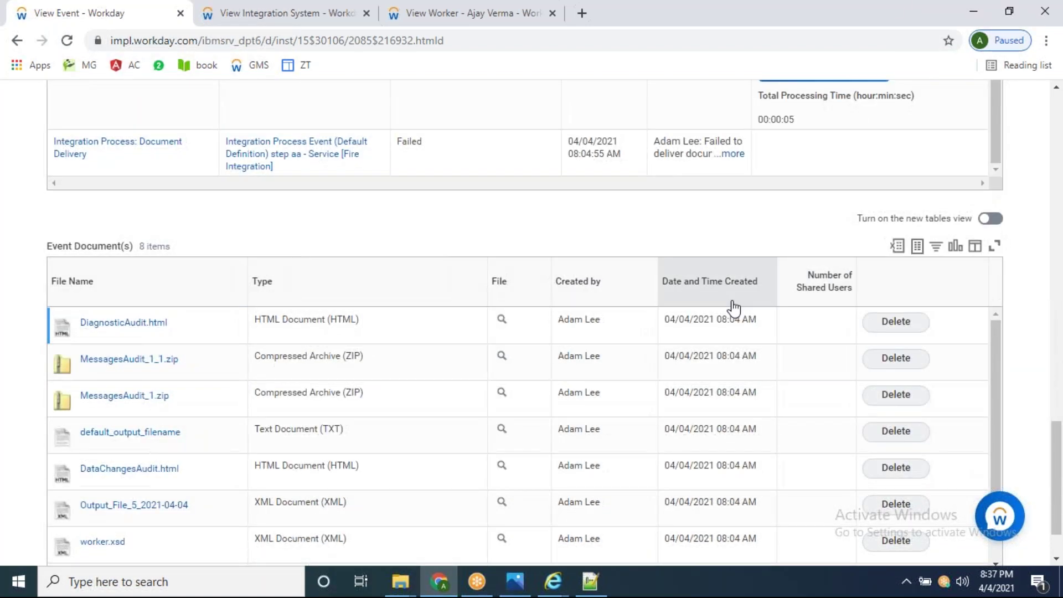
Step: Download the 1,157-byte XML file Output_File_5_2021-04-04 from Event Document(s) and open its download options
scroll(759, 335, "down", 2)
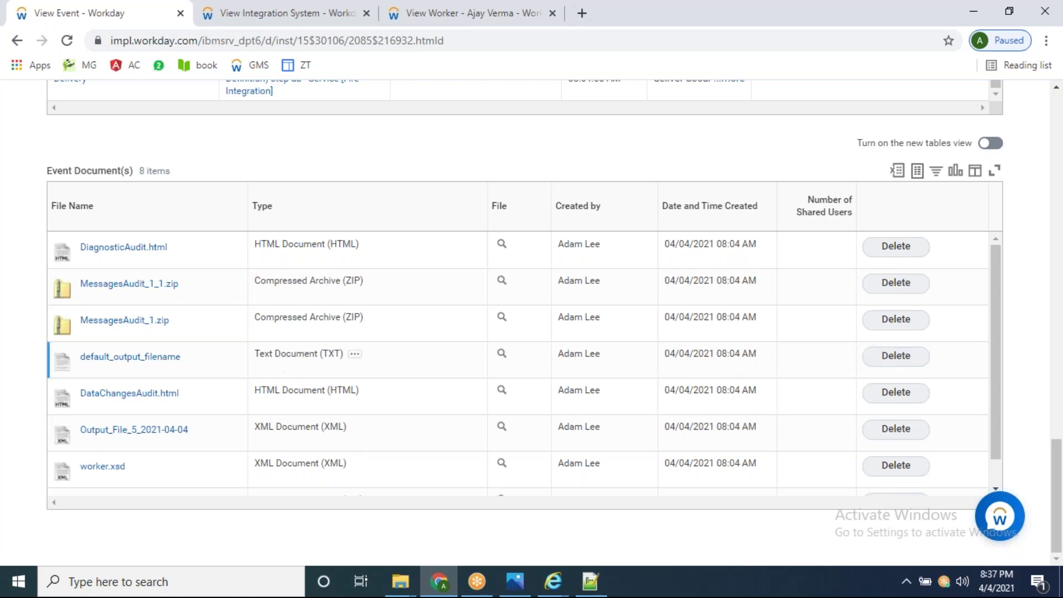
left_click_drag(255, 353, 375, 360)
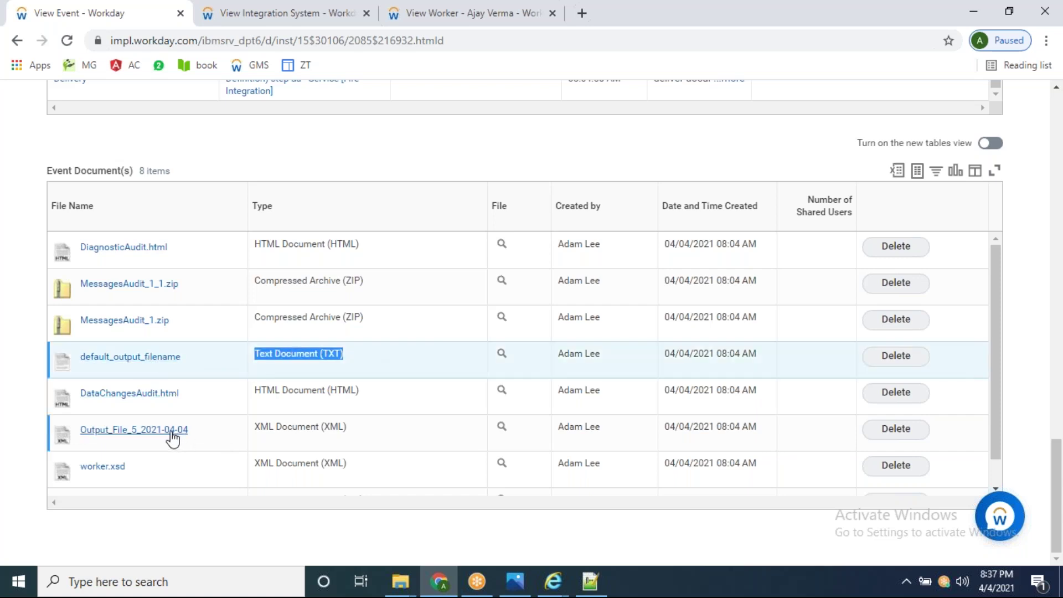
left_click(133, 436)
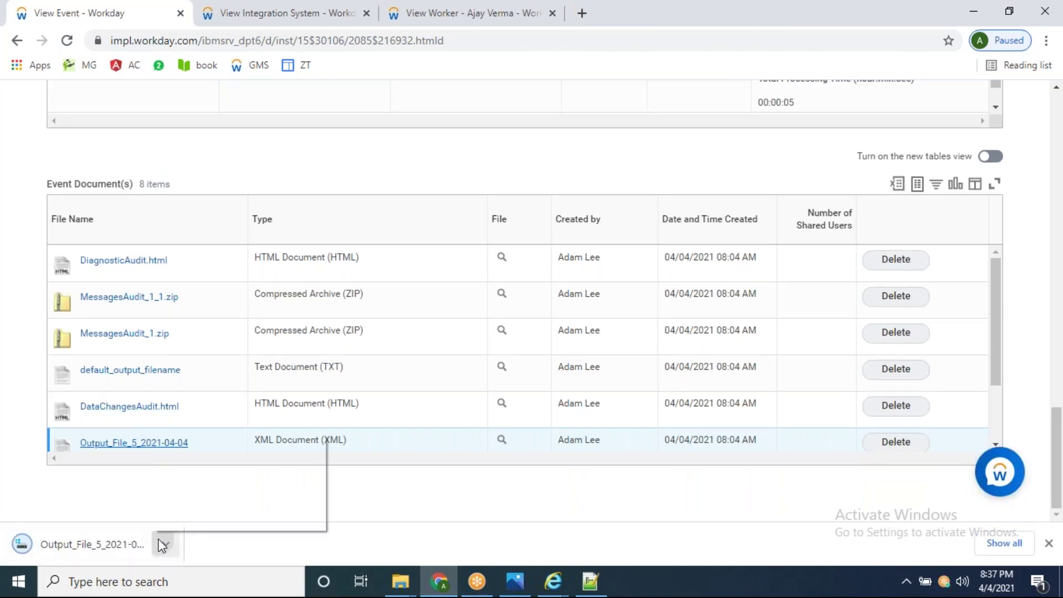
left_click(159, 540)
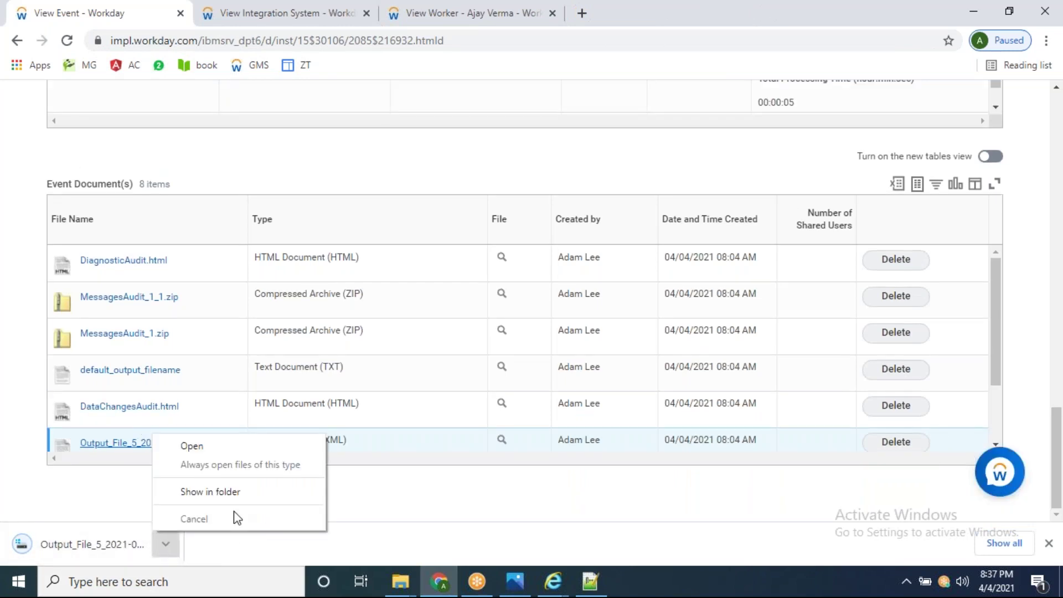
Step: Open Output_File_5_2021-04-04 in Internet Explorer, then switch to the Downloads folder listing it at 1.12 KB
left_click(207, 448)
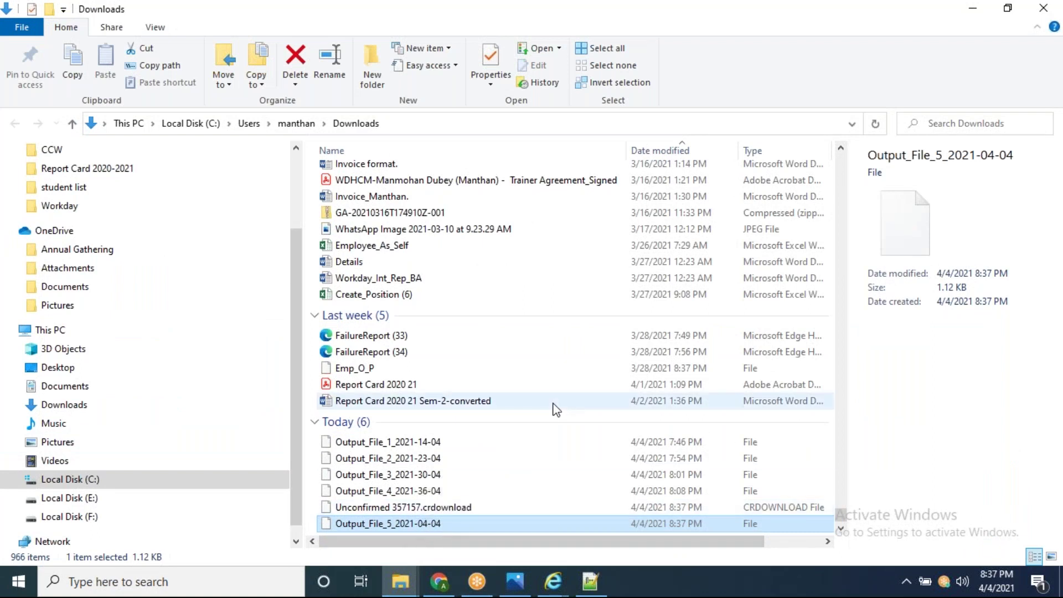
key("Return")
scroll(506, 277, "down", 1)
scroll(501, 222, "up", 1)
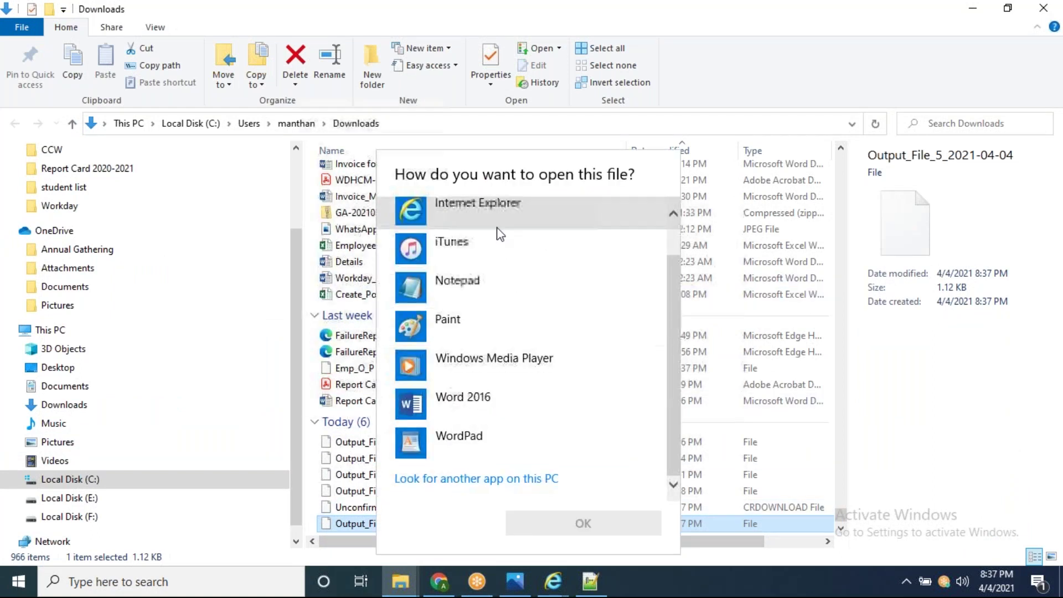
left_click(480, 248)
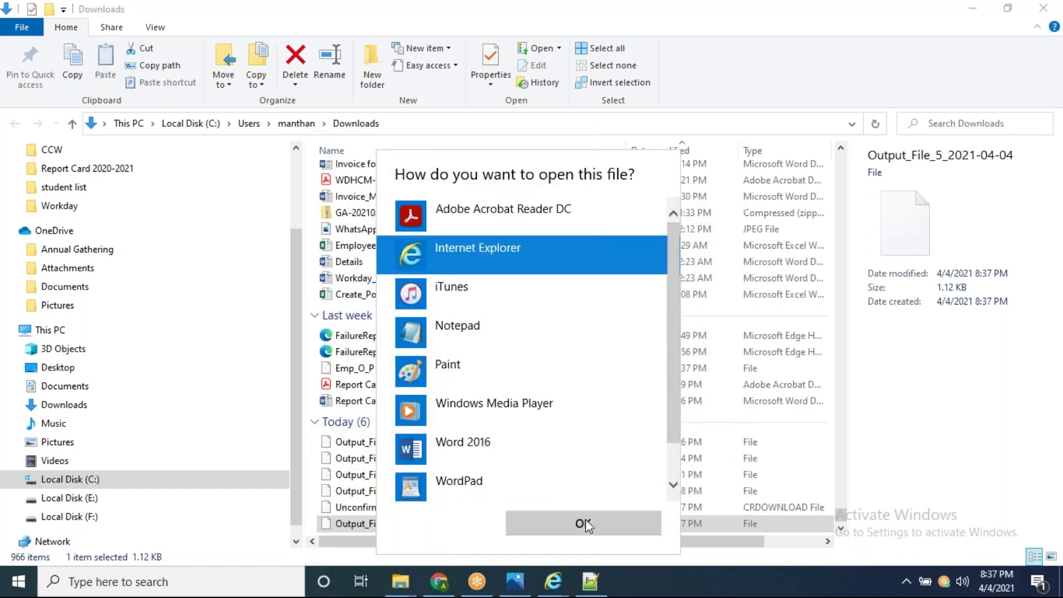
left_click(590, 520)
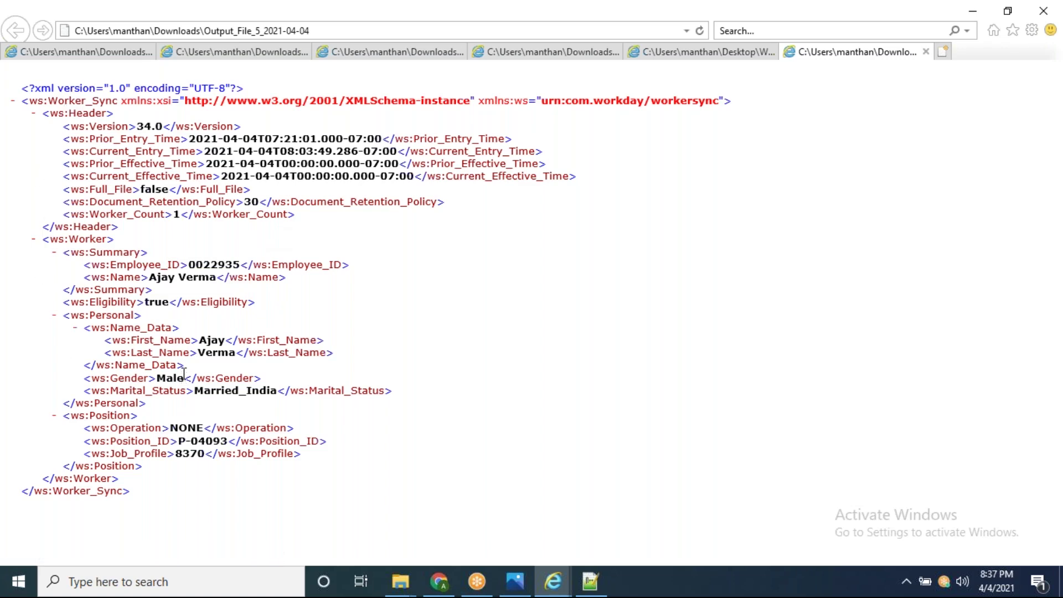
key("alt+Tab")
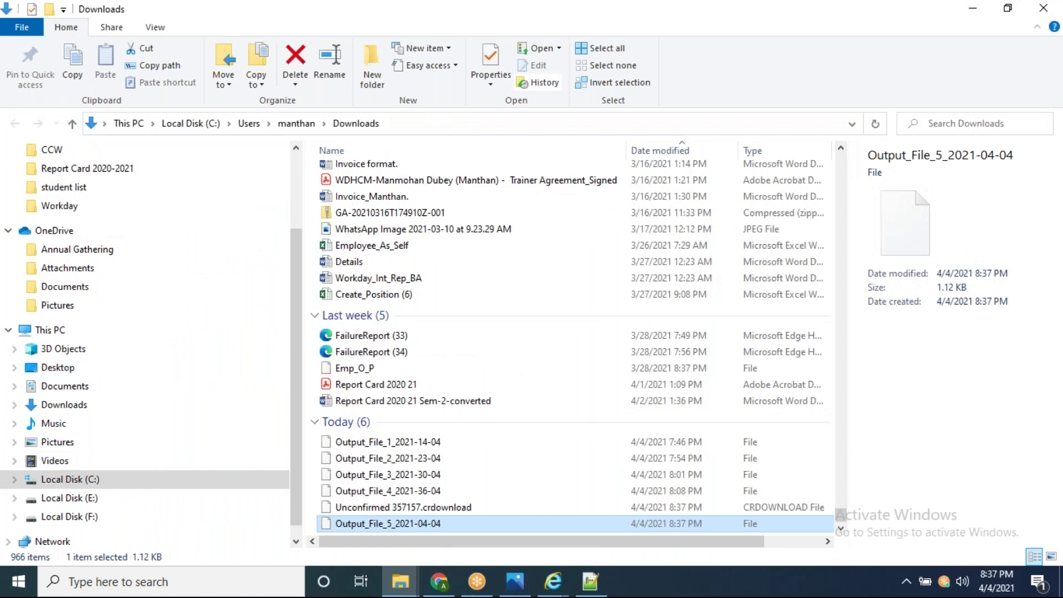
Step: Download the 127-byte Text Document (TXT) default_output_filename, downloading it again after checking its folder
left_click(447, 585)
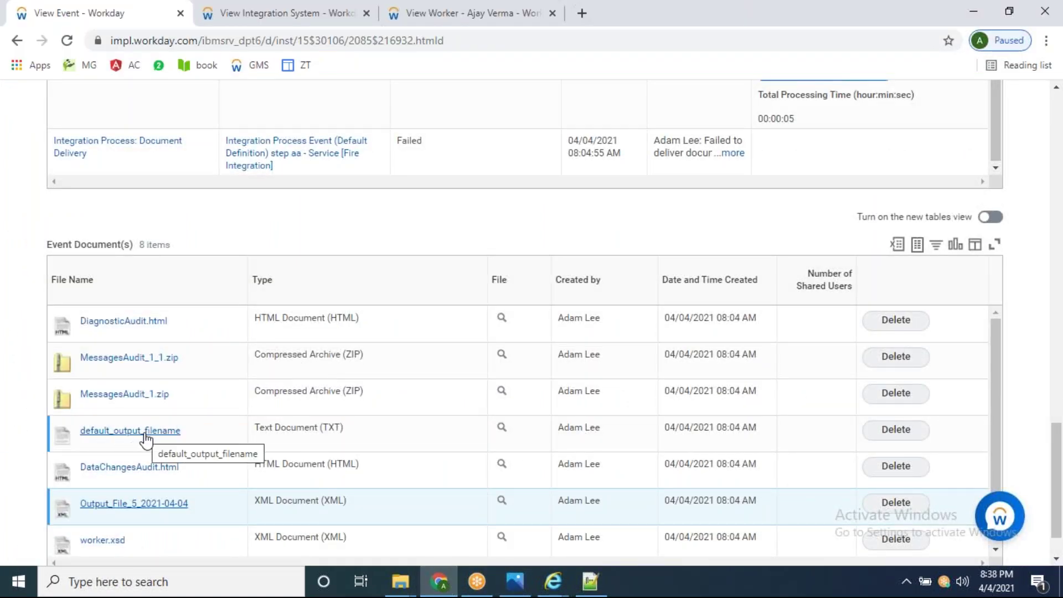
double_click(259, 429)
left_click_drag(288, 427, 353, 427)
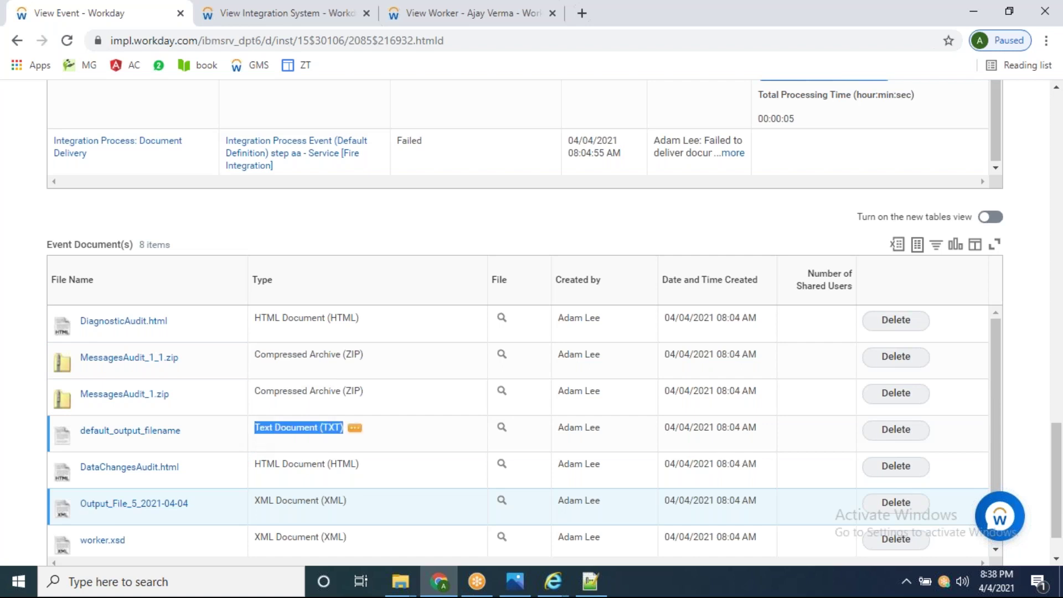
left_click(123, 431)
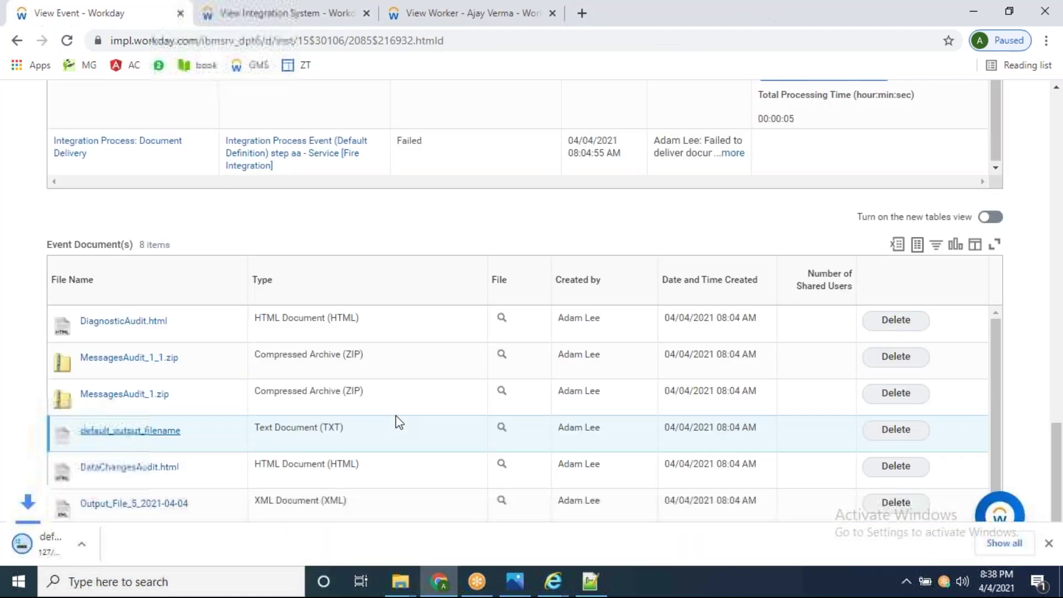
left_click(113, 553)
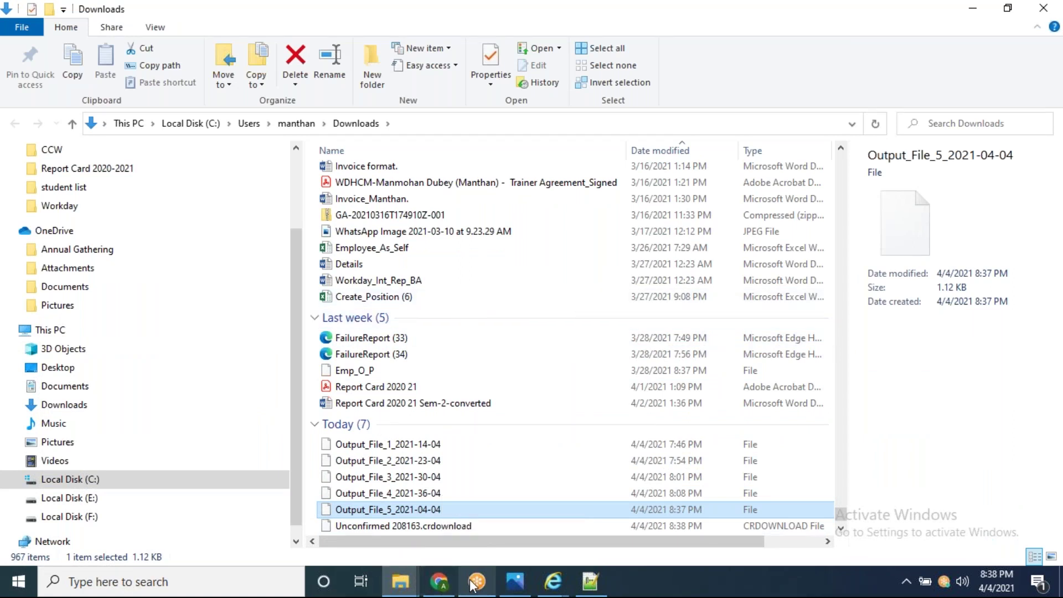
left_click(440, 582)
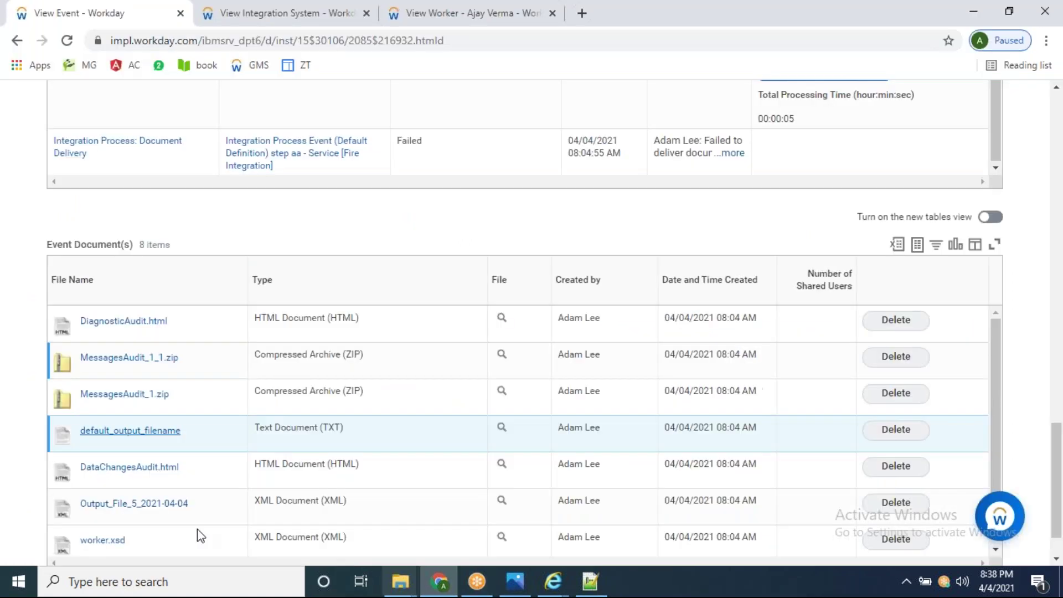
left_click(139, 435)
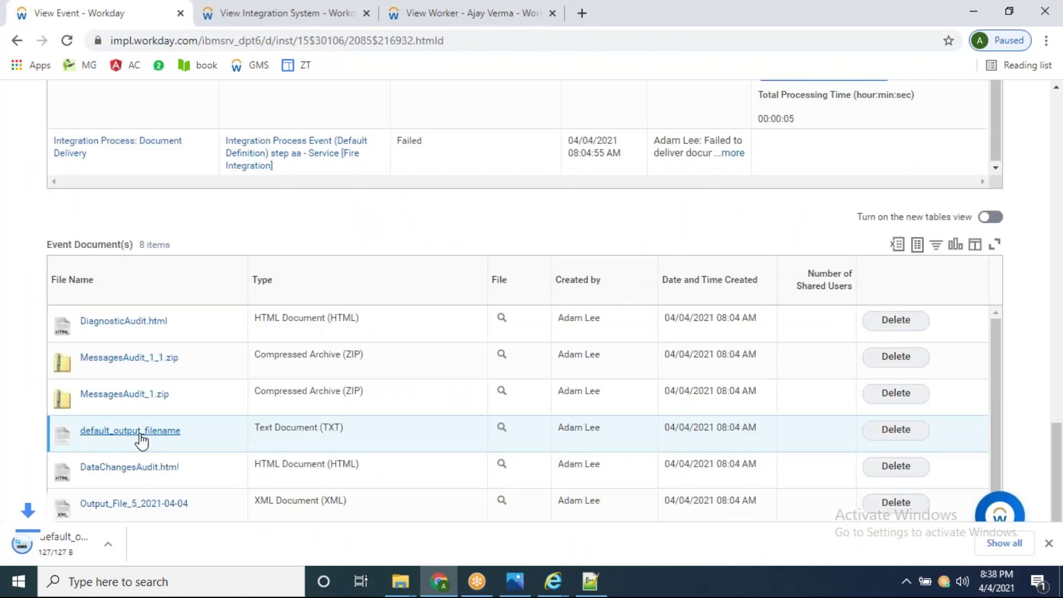
left_click(161, 547)
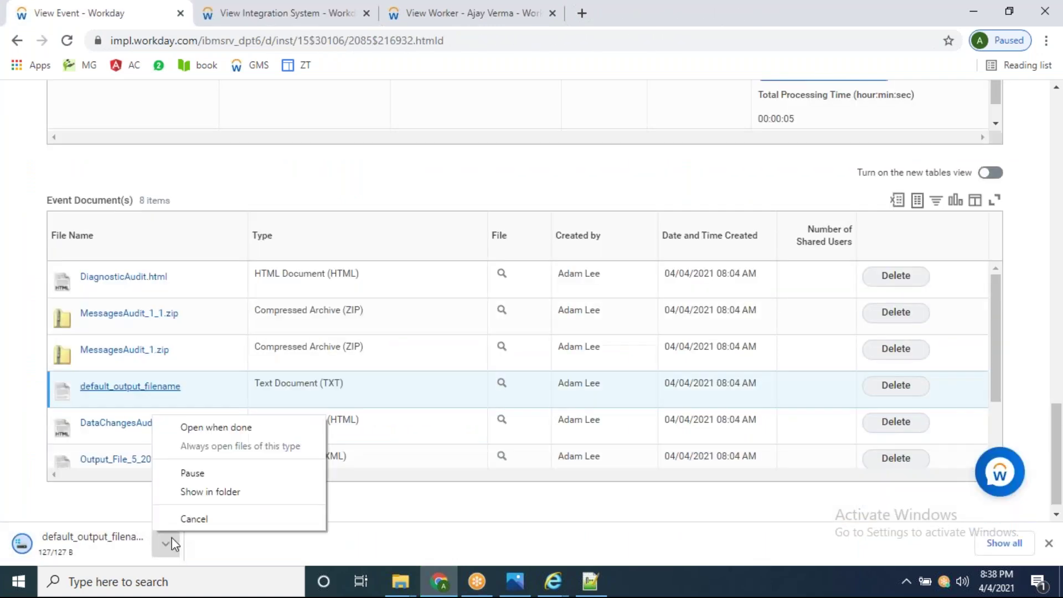
Step: Open default_output_filename (8) in a maximized Notepad and highlight the worker's first and last name
left_click(206, 426)
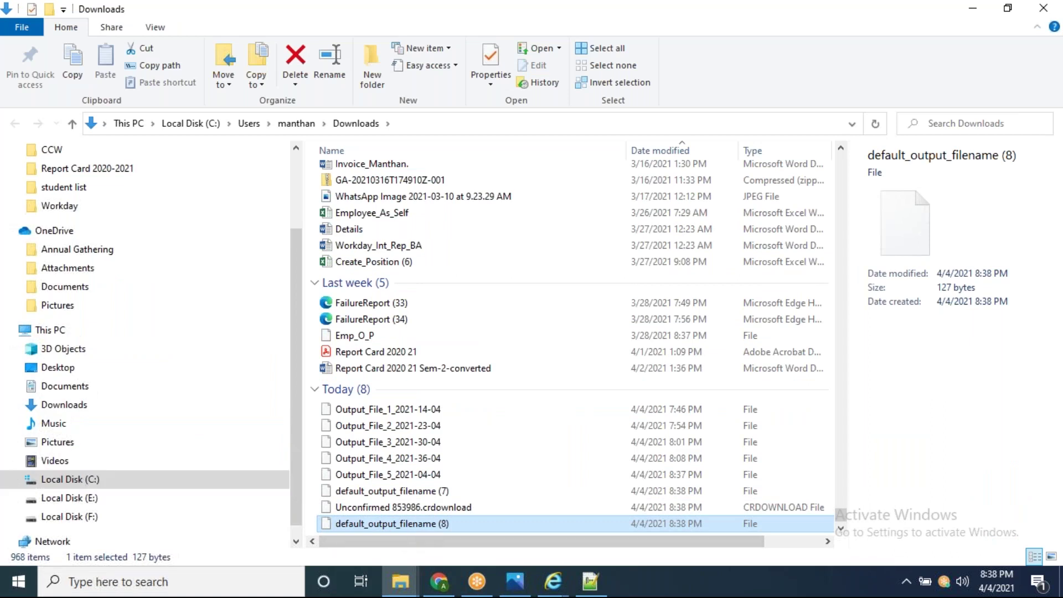
double_click(412, 524)
left_click(477, 326)
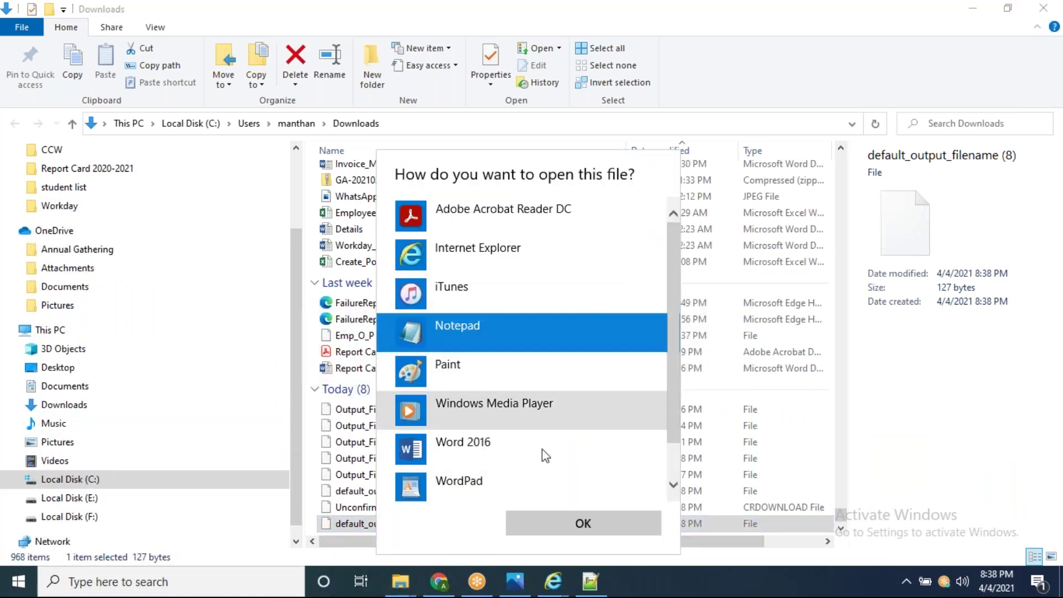
left_click(598, 529)
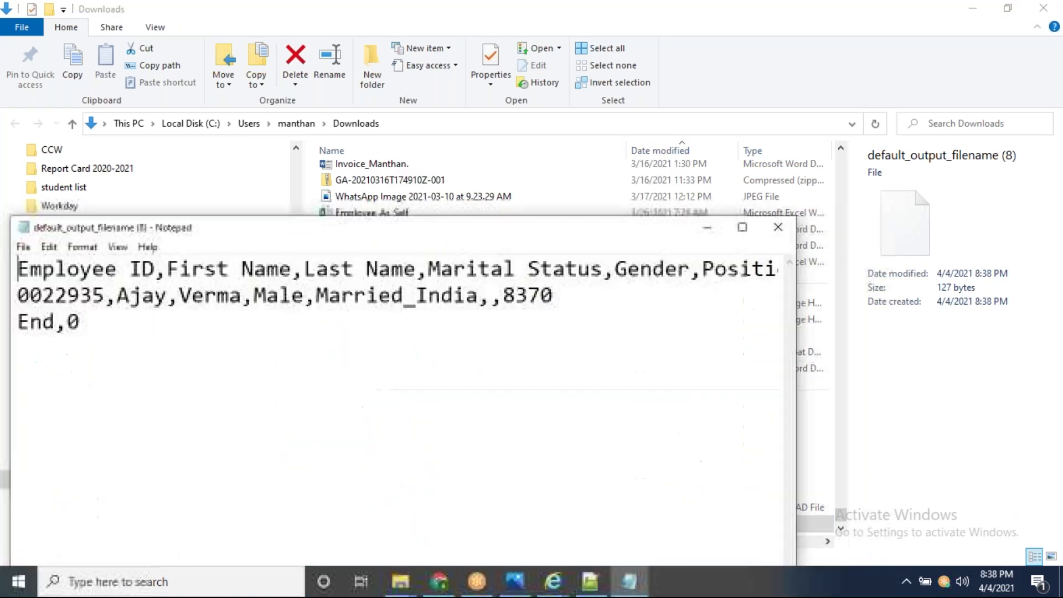
left_click(744, 228)
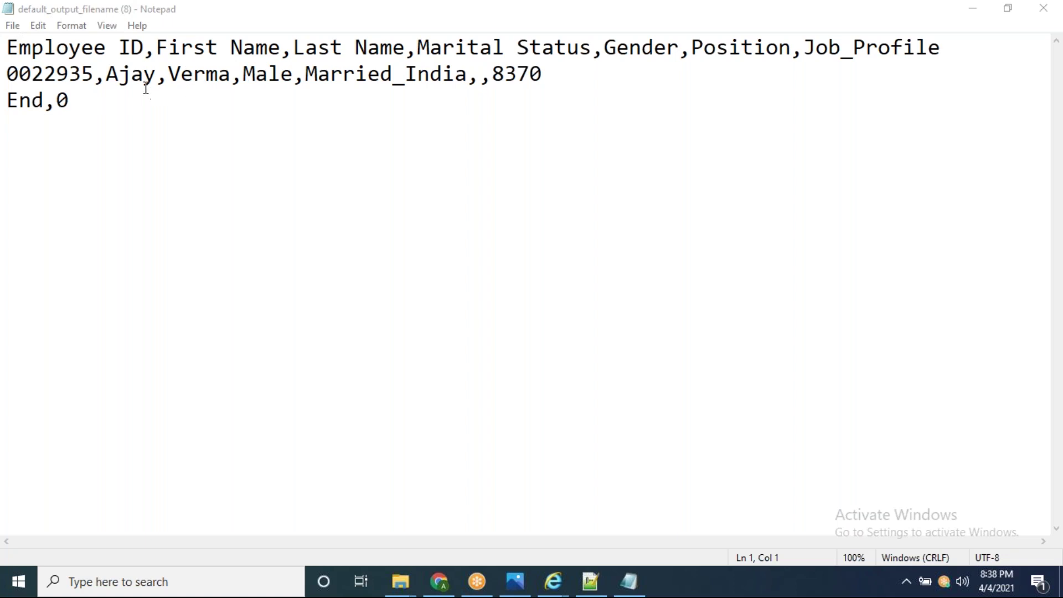
left_click_drag(106, 72, 232, 74)
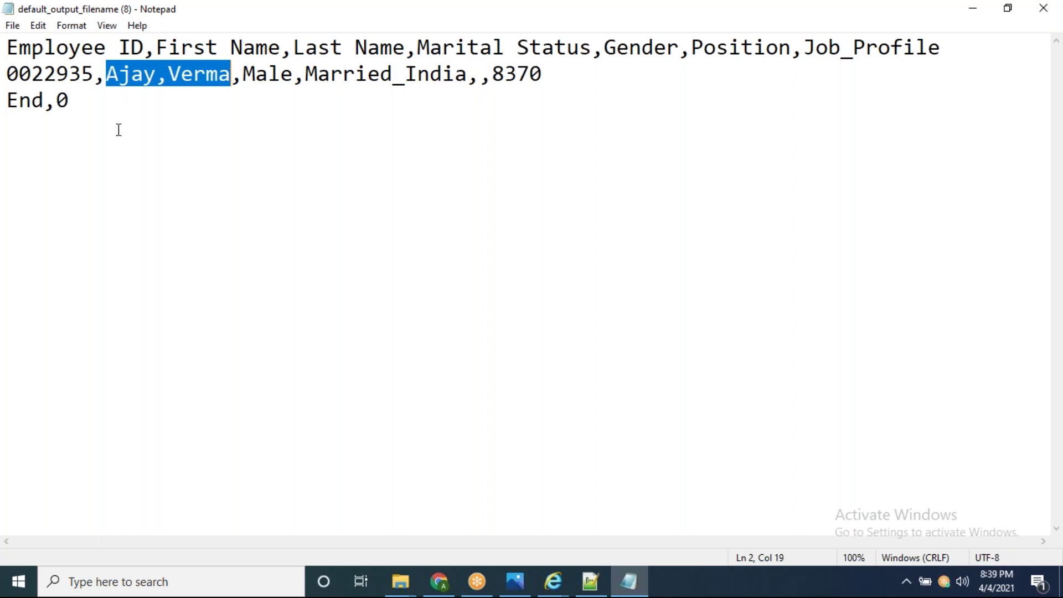
left_click(591, 582)
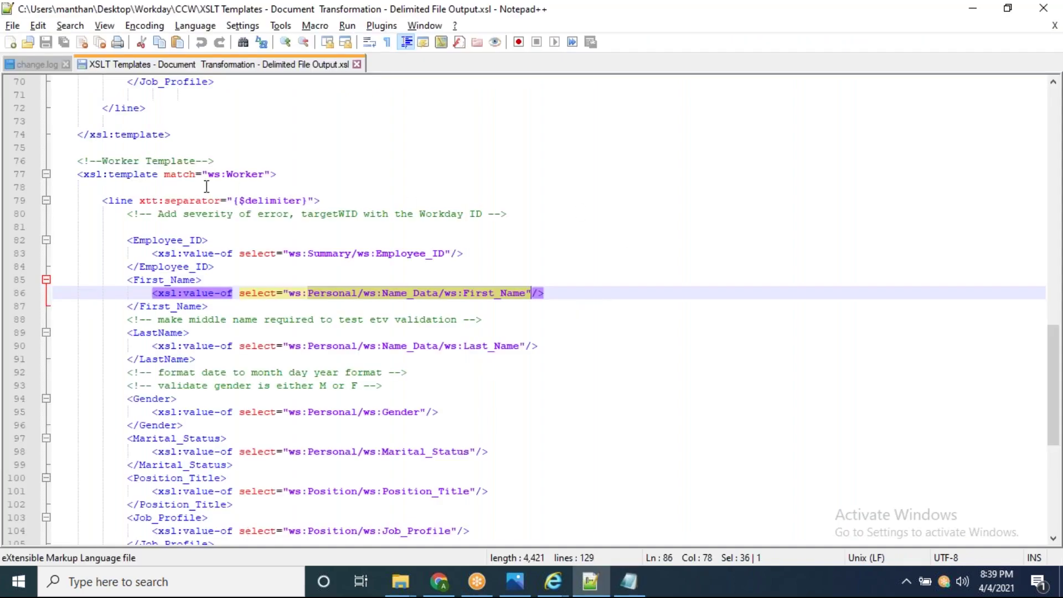
Step: Scroll through the XSLT Worker template in Notepad++ and close the editor
scroll(443, 301, "down", 1)
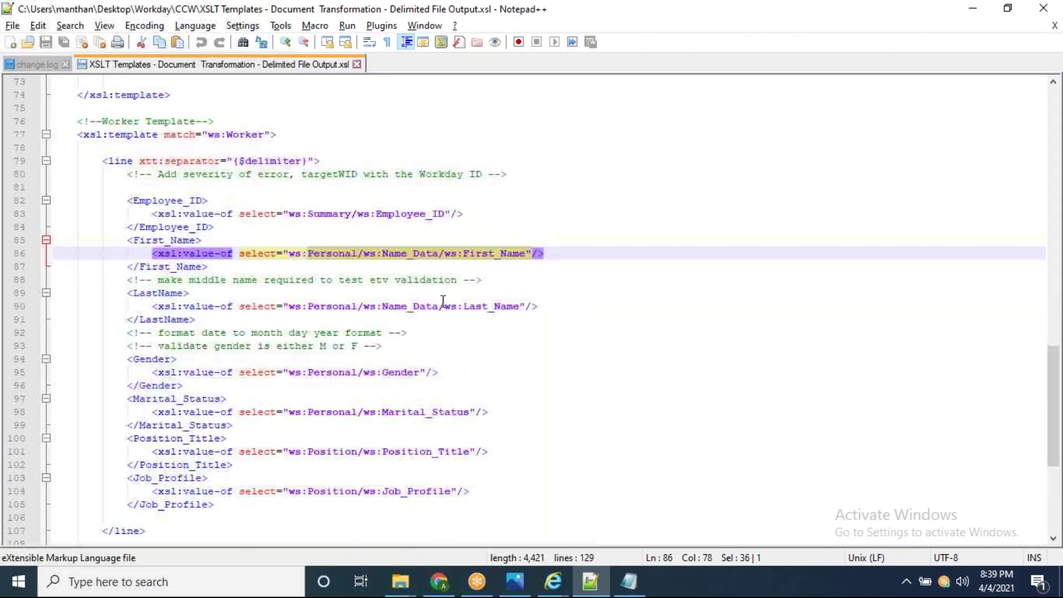
scroll(443, 301, "down", 5)
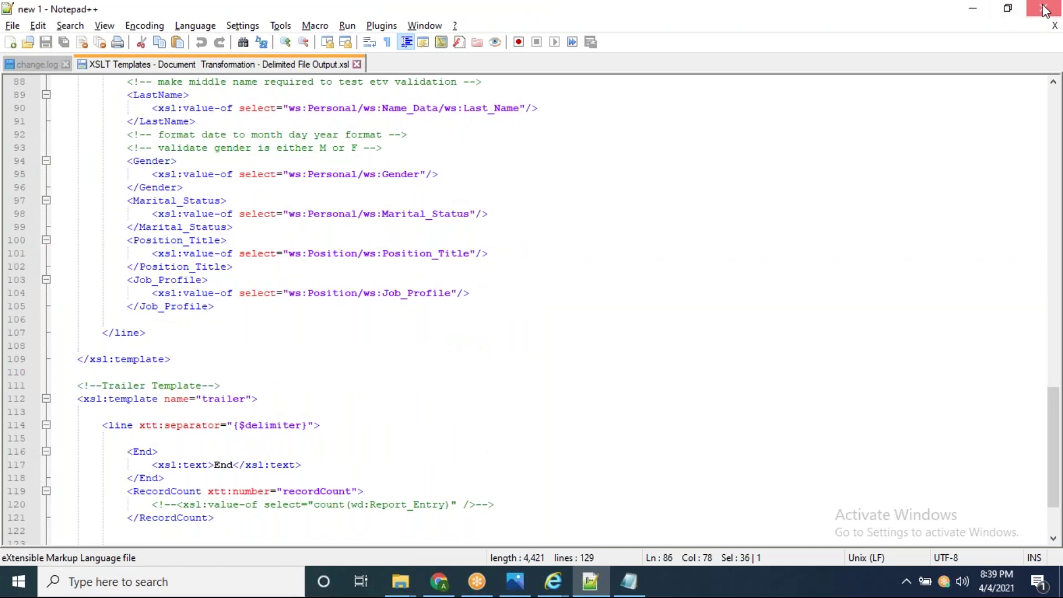
left_click(1045, 10)
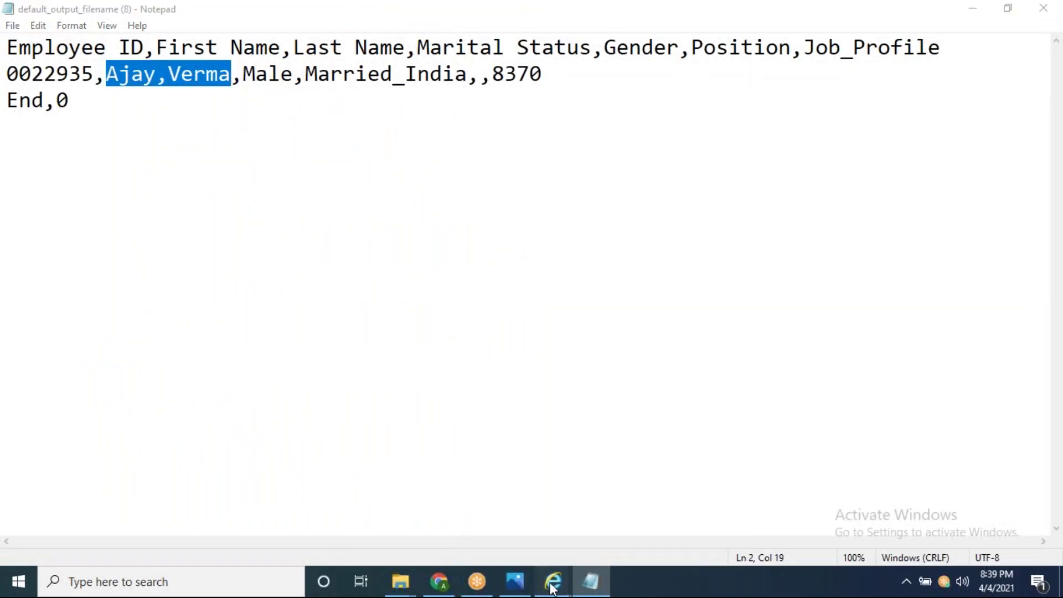
mouse_move(552, 587)
left_click(997, 496)
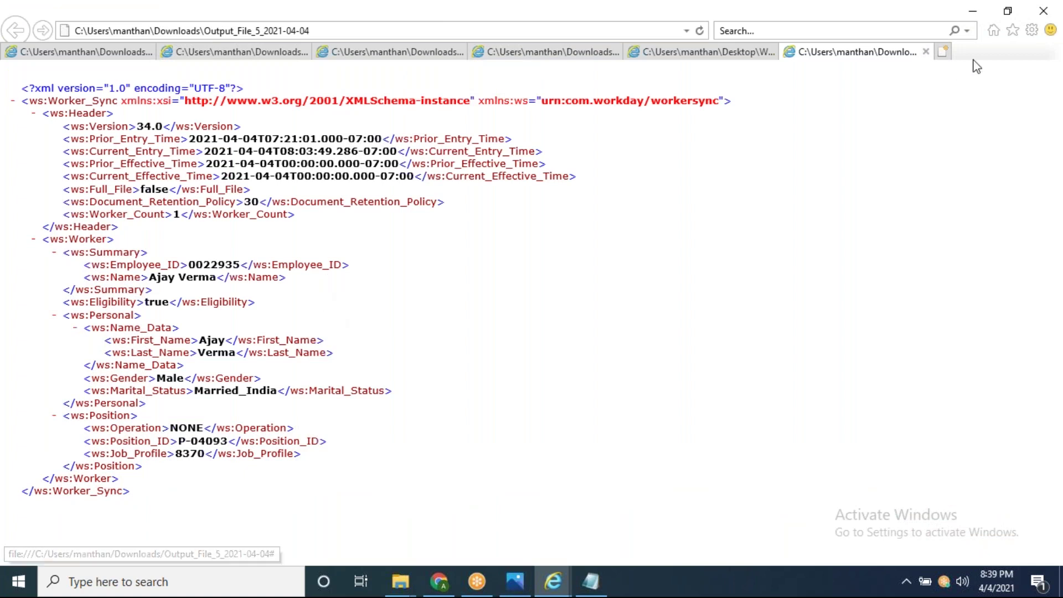
left_click(973, 11)
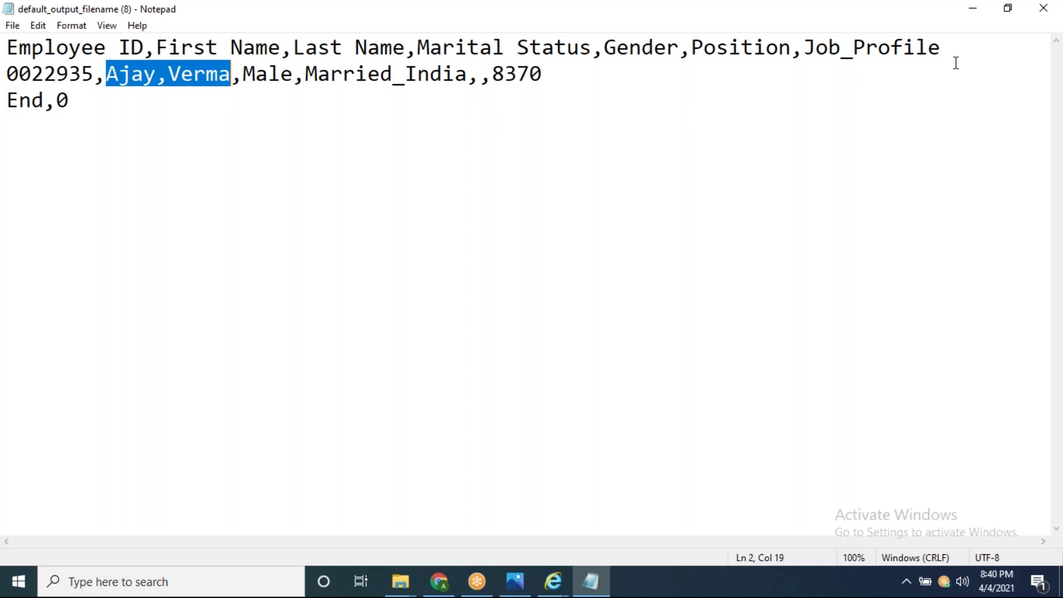
Step: Highlight the delimited header row, Employee ID to Job_Profile, and read the worker row and End,0
left_click_drag(963, 50, 8, 6)
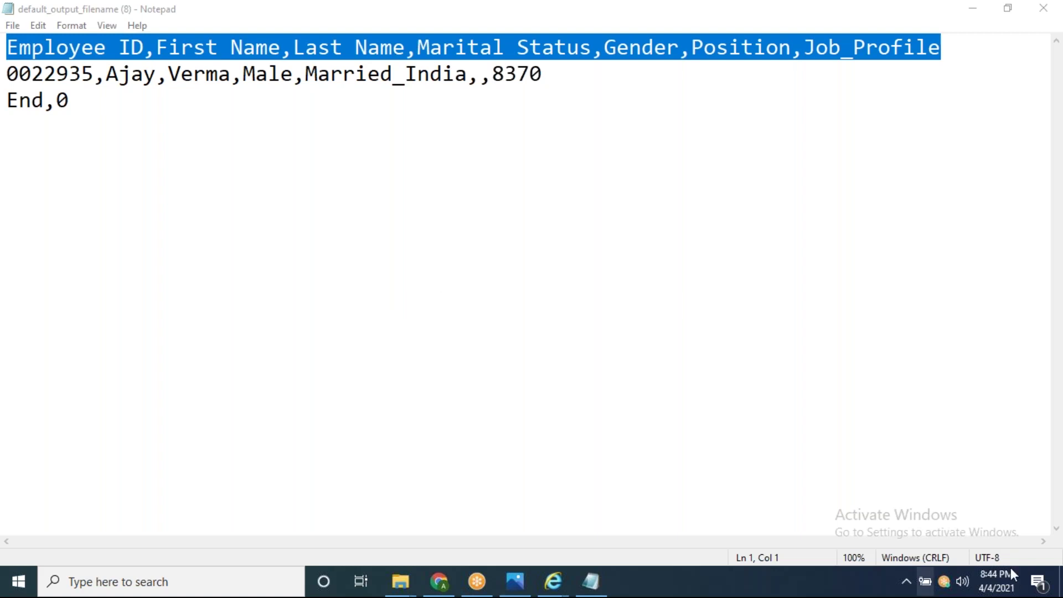
mouse_move(1004, 588)
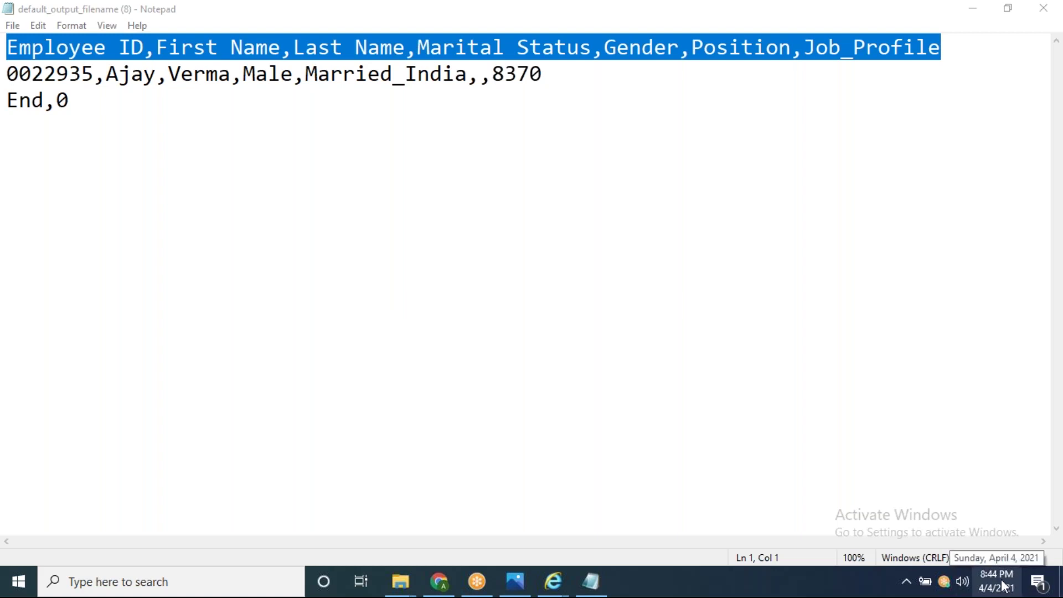
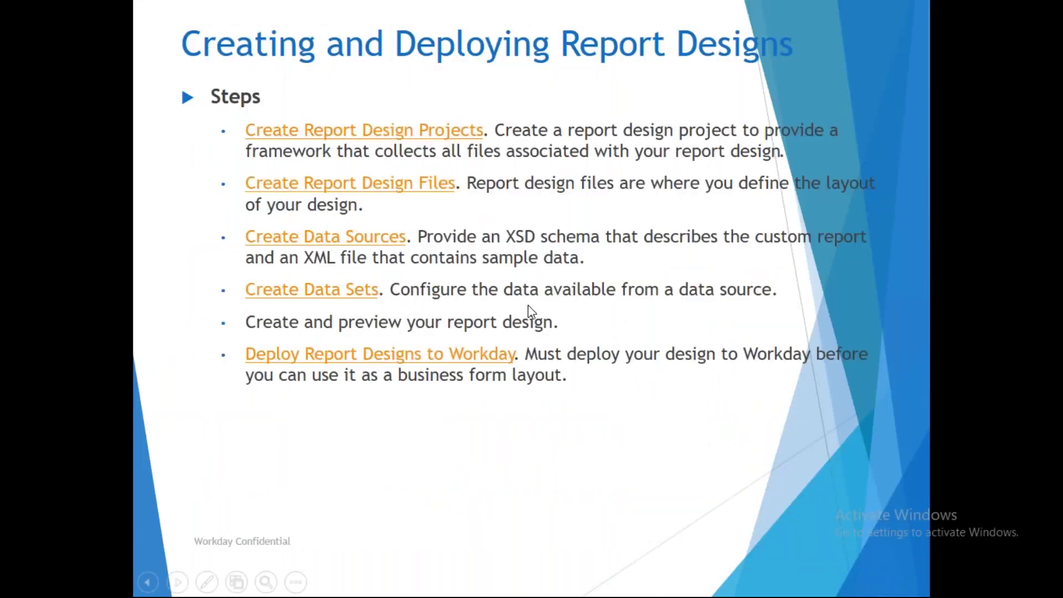
Step: Minimize the Workday folder window and close the Notepad sample output file
key("alt+Tab")
left_click(611, 277)
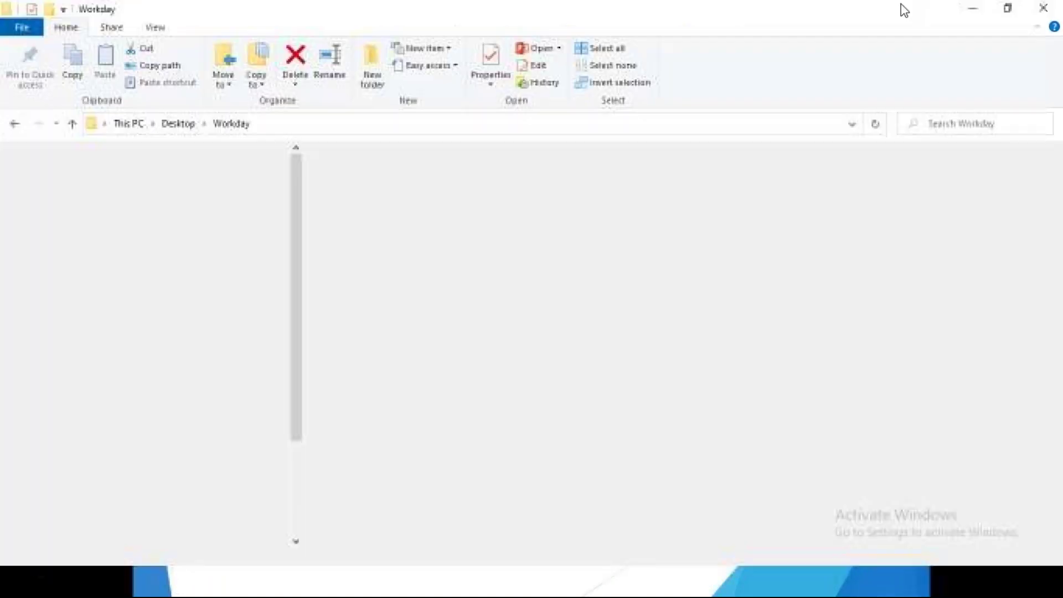
left_click(968, 8)
key("alt+Tab")
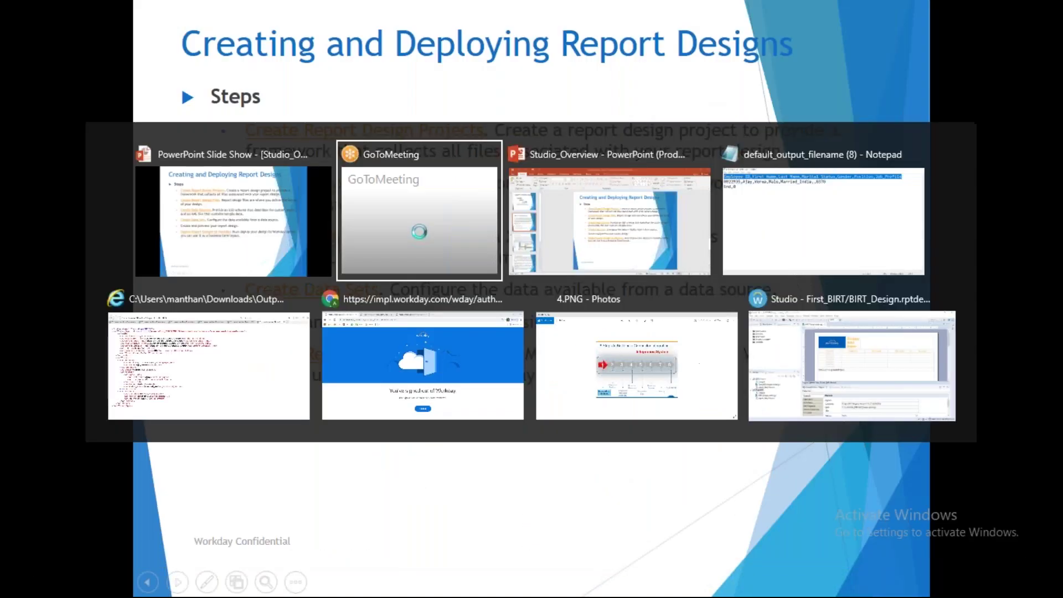
key("alt+Tab")
key("alt+Tab")
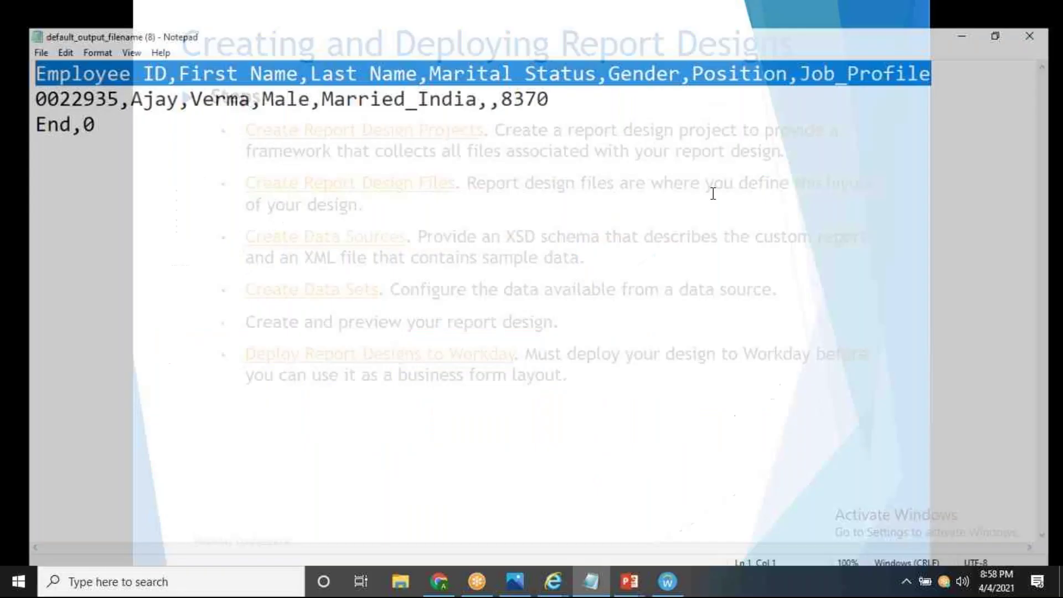
left_click(1058, 14)
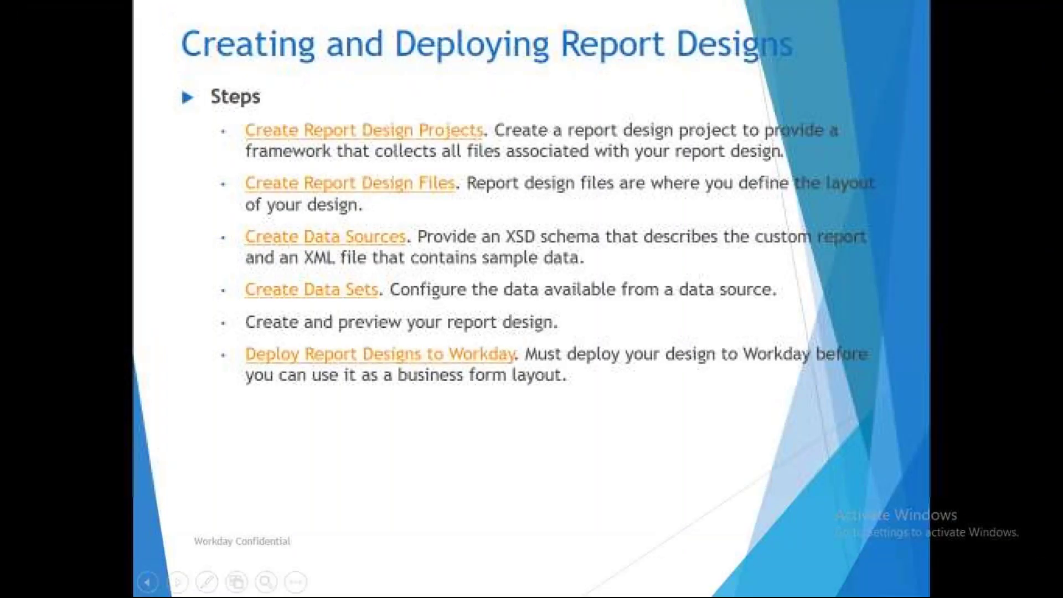
Step: Close the Internet Explorer XML output window with all its tabs, and the Photos viewer
key("alt+Tab")
key("alt+Tab")
key("alt+Tab")
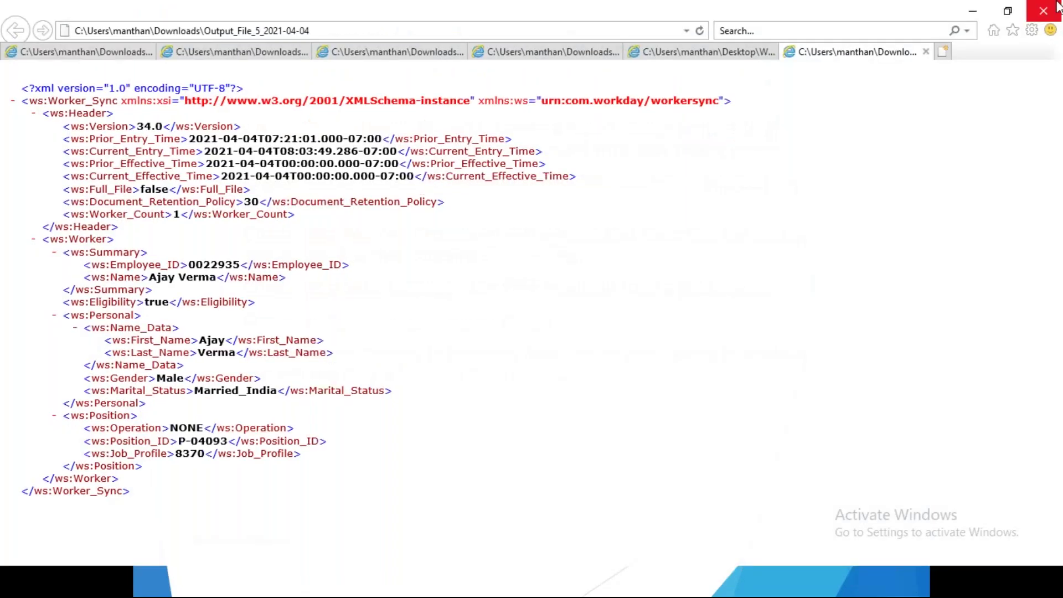
left_click(1043, 10)
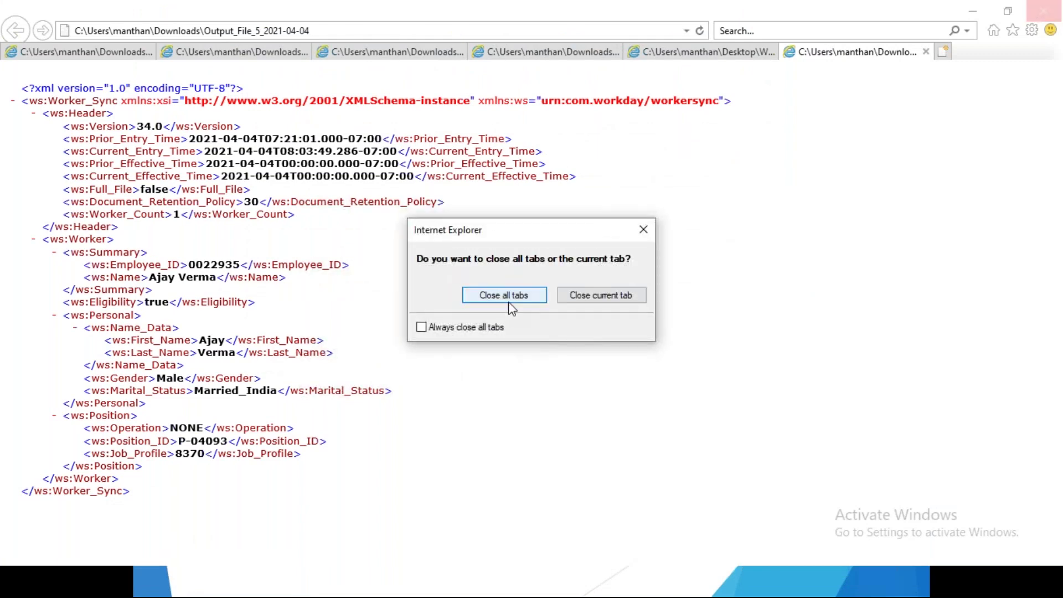
left_click(505, 295)
key("alt+Tab")
key("alt+Tab")
key("alt+Tab")
key("alt+Tab")
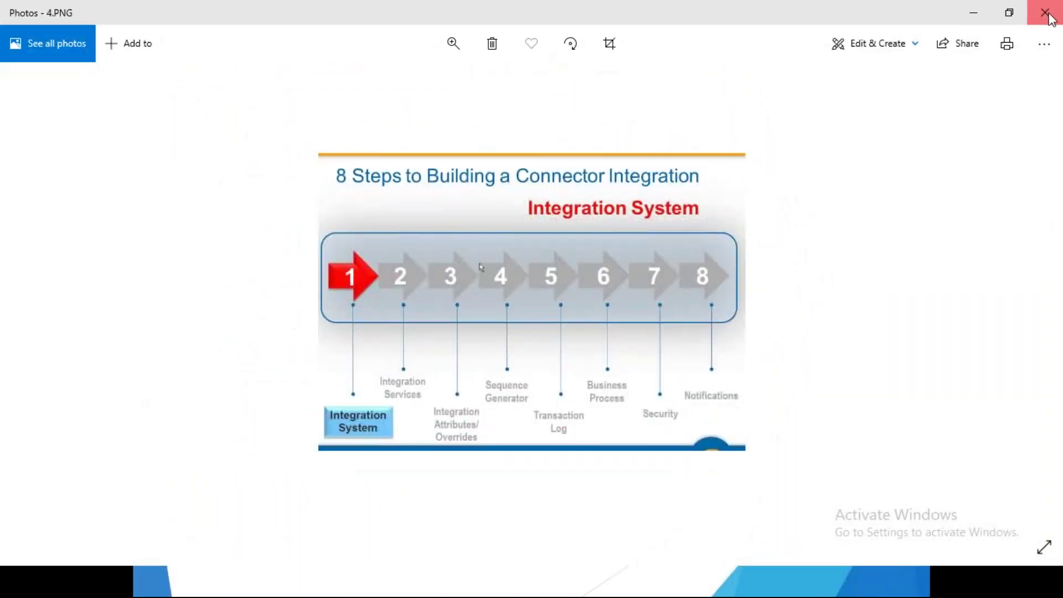
left_click(1044, 11)
Step: Bring Chrome forward and close its two extra Workday tabs
key("alt+Tab")
key("alt+Tab")
key("alt+Tab")
key("alt+Tab")
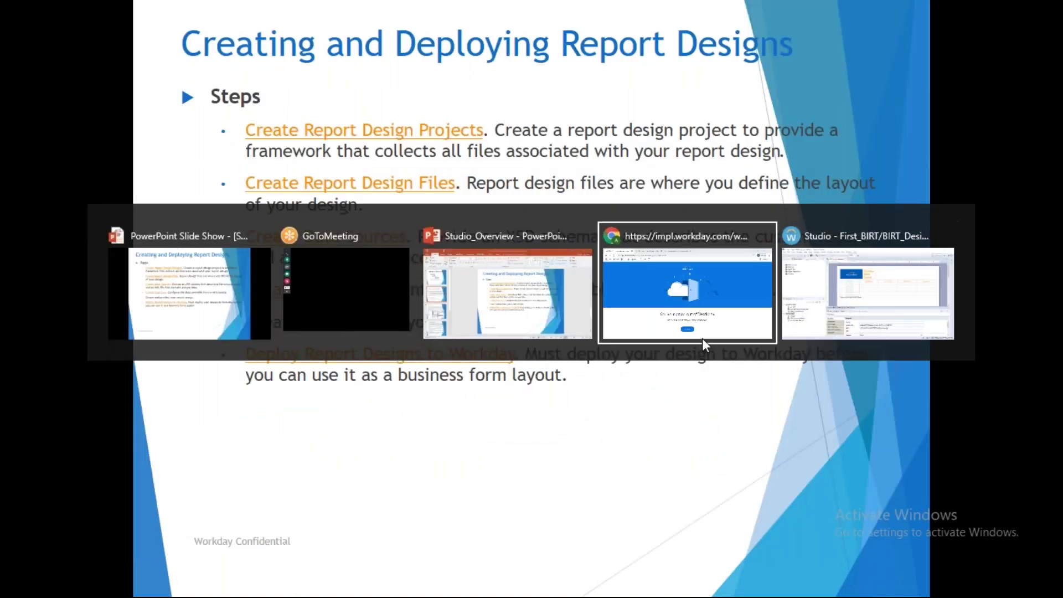
left_click(702, 338)
left_click(366, 14)
left_click(366, 13)
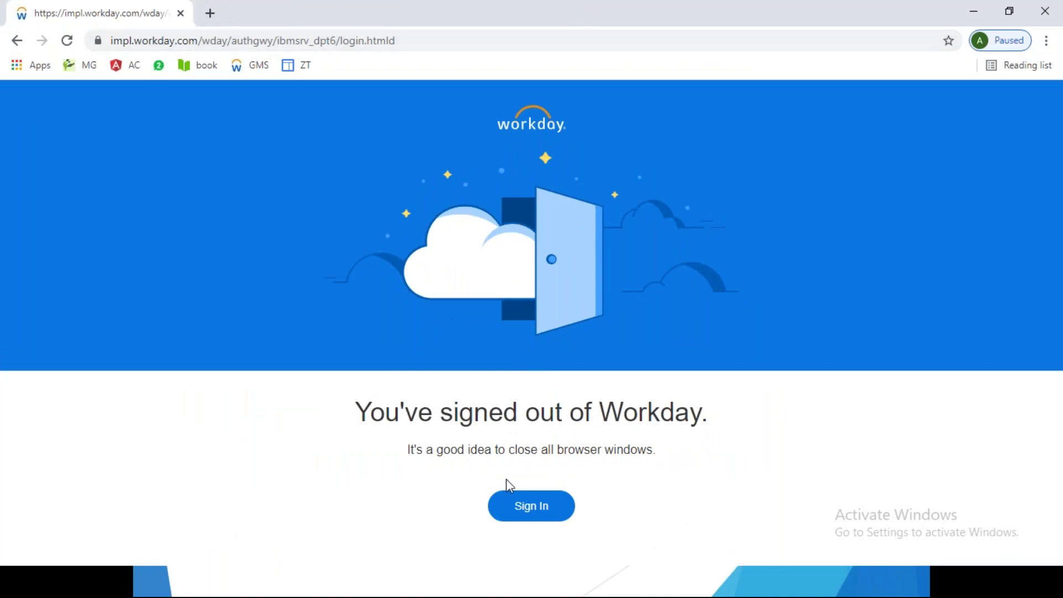
Step: Sign back in to the Workday tenant with the account username and password
left_click(538, 514)
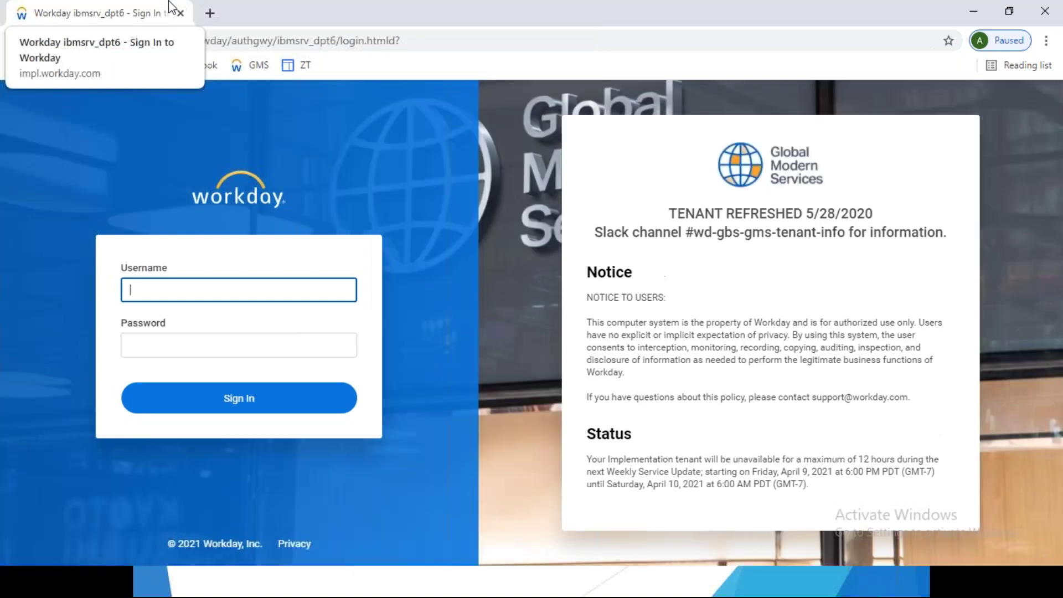
key("Tab")
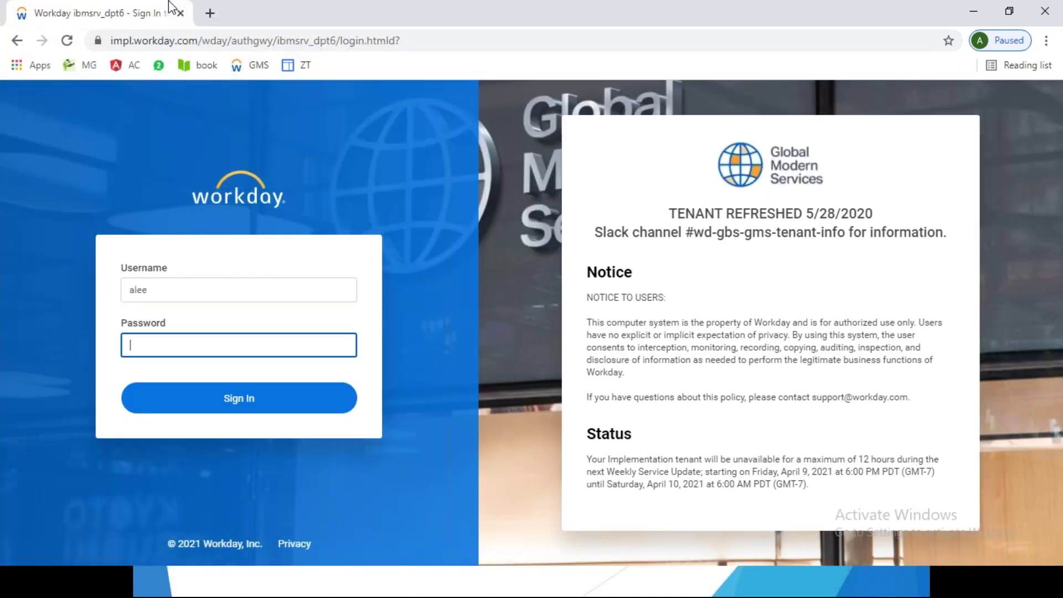
key("Return")
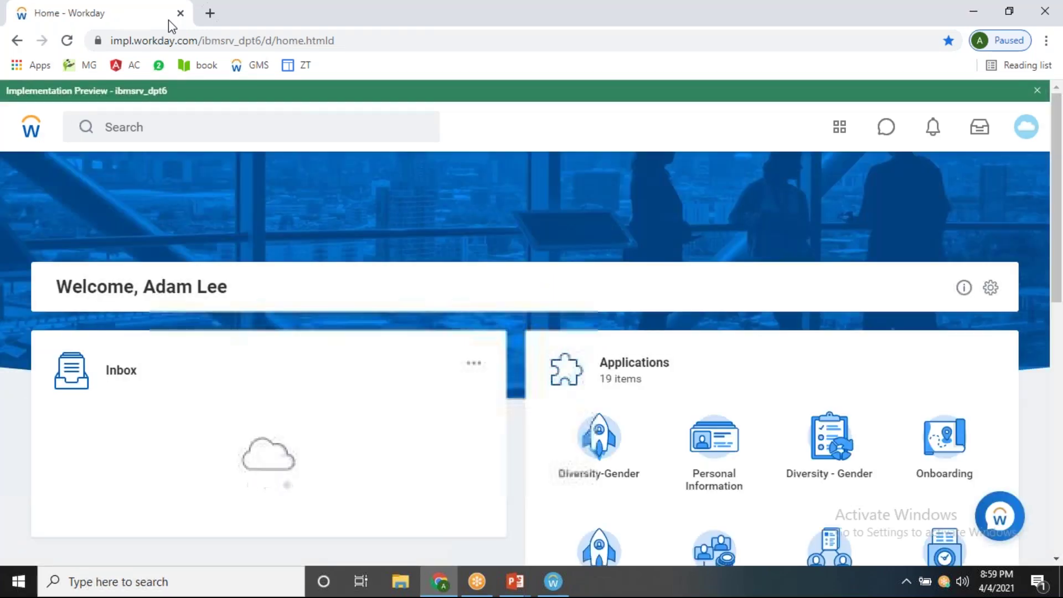
Step: Search for the worker and open the Performance section of their profile
left_click(165, 128)
type("logan mc")
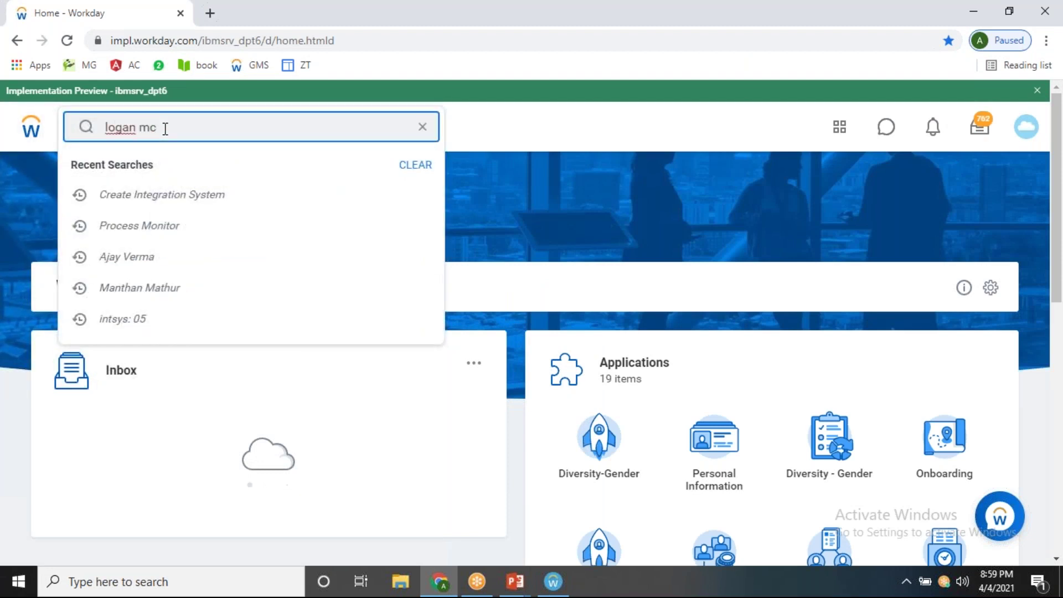
left_click(140, 176)
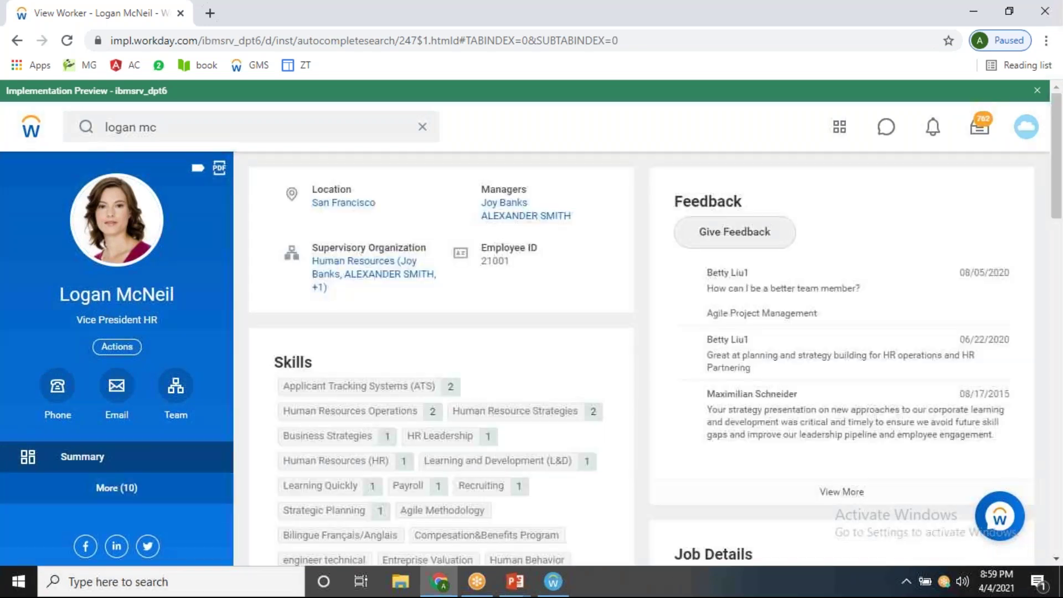
left_click(118, 488)
scroll(111, 419, "down", 5)
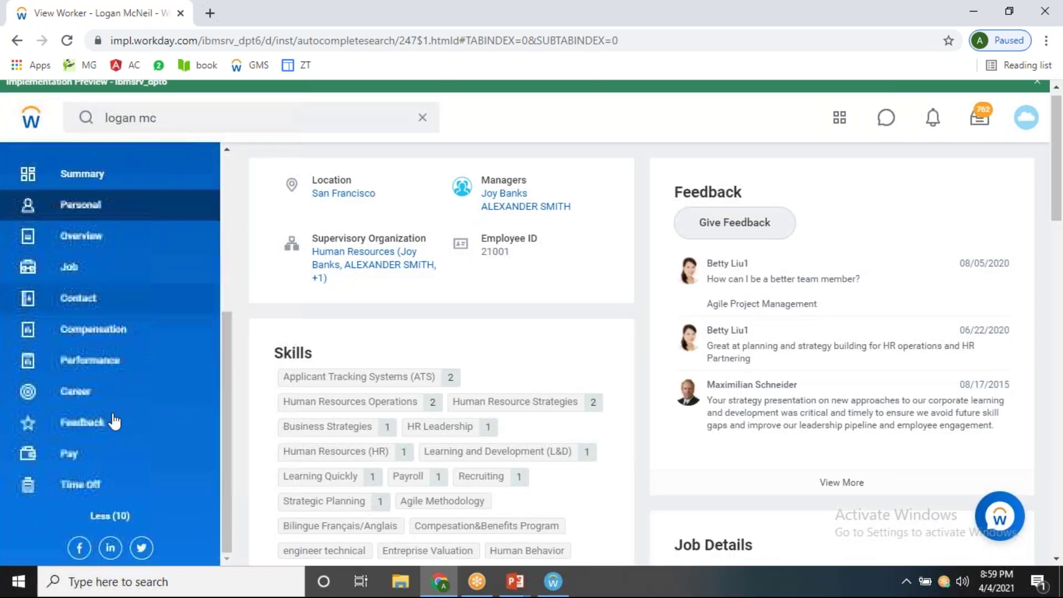
left_click(86, 361)
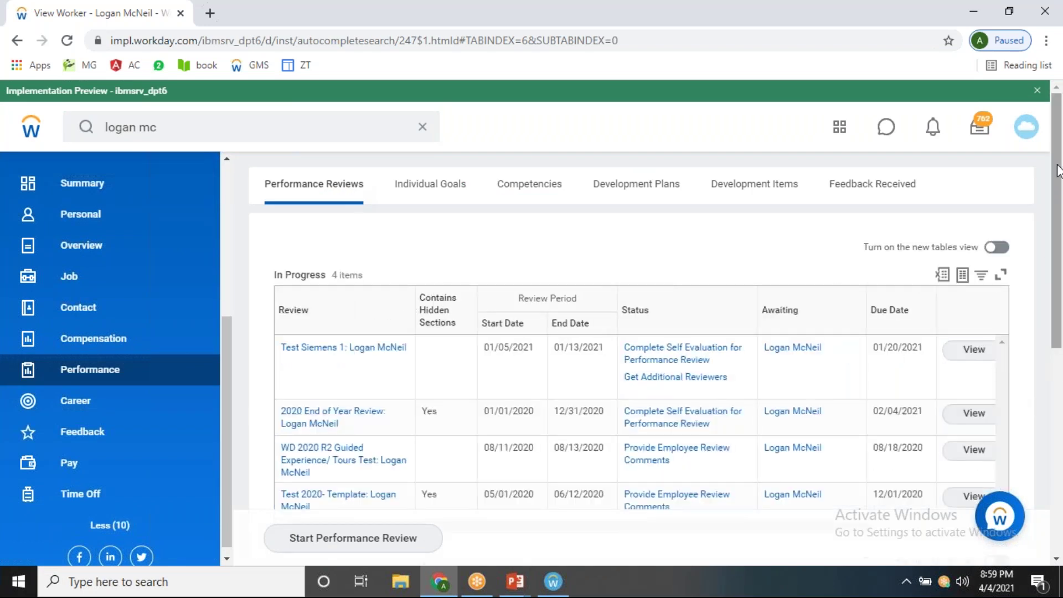
Step: Create a PDF of the first in-progress review with Notify Me Later, then open it
scroll(931, 335, "down", 2)
scroll(848, 446, "right", 3)
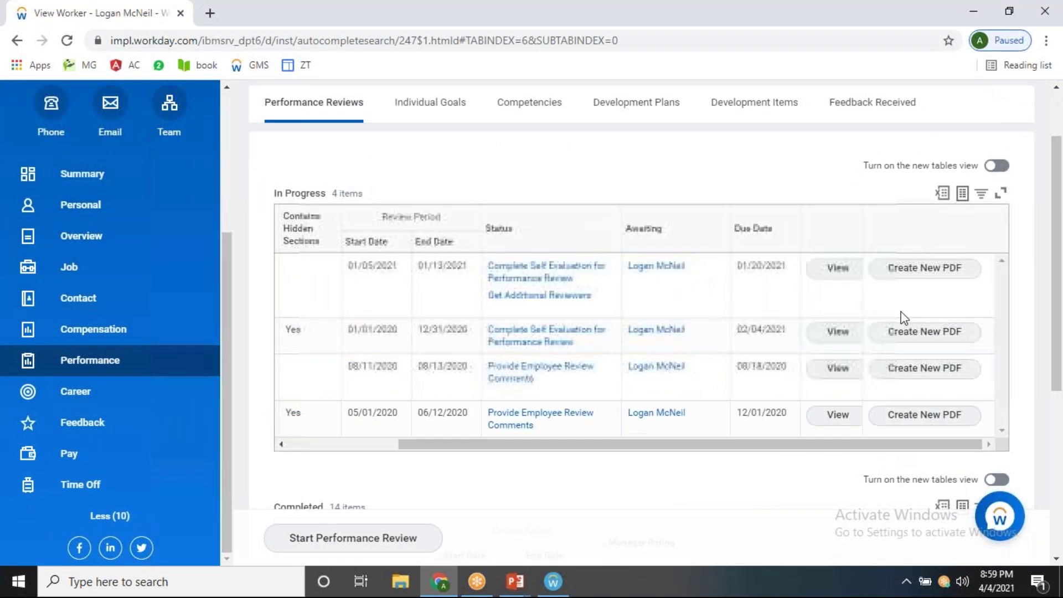
left_click(914, 271)
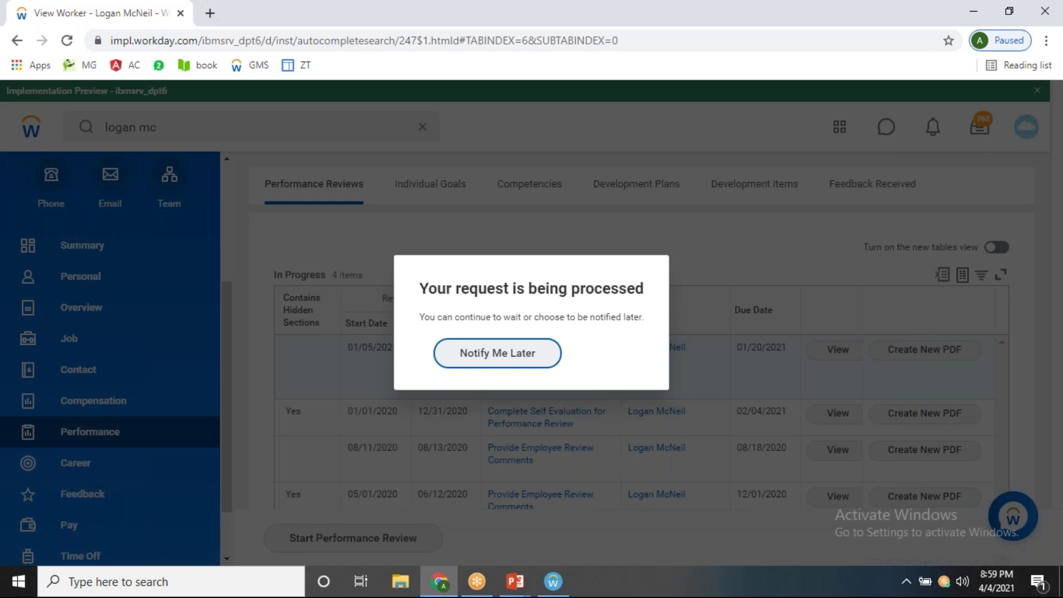
left_click(489, 357)
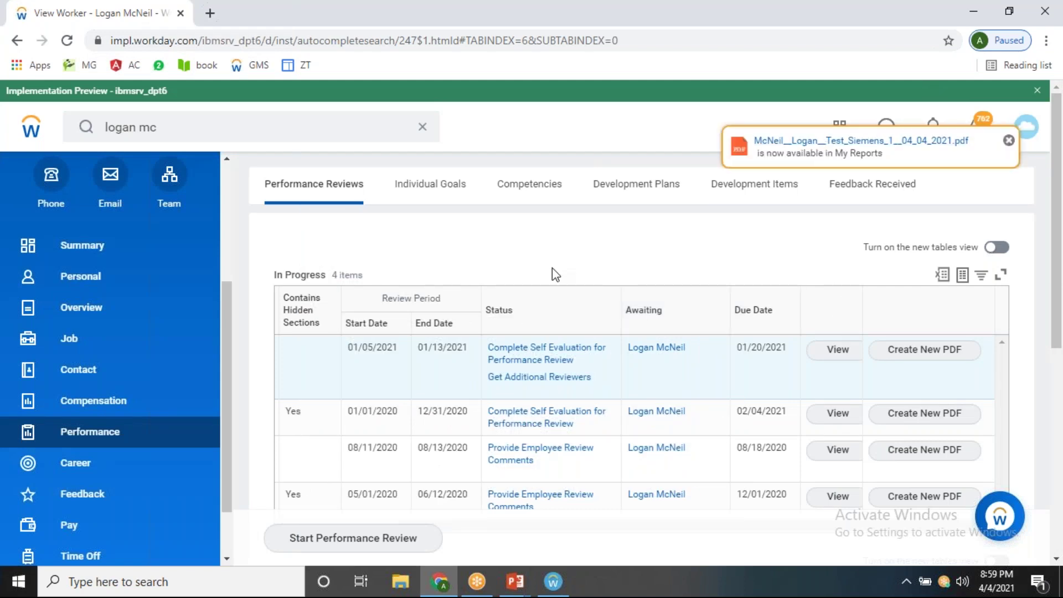
left_click(742, 152)
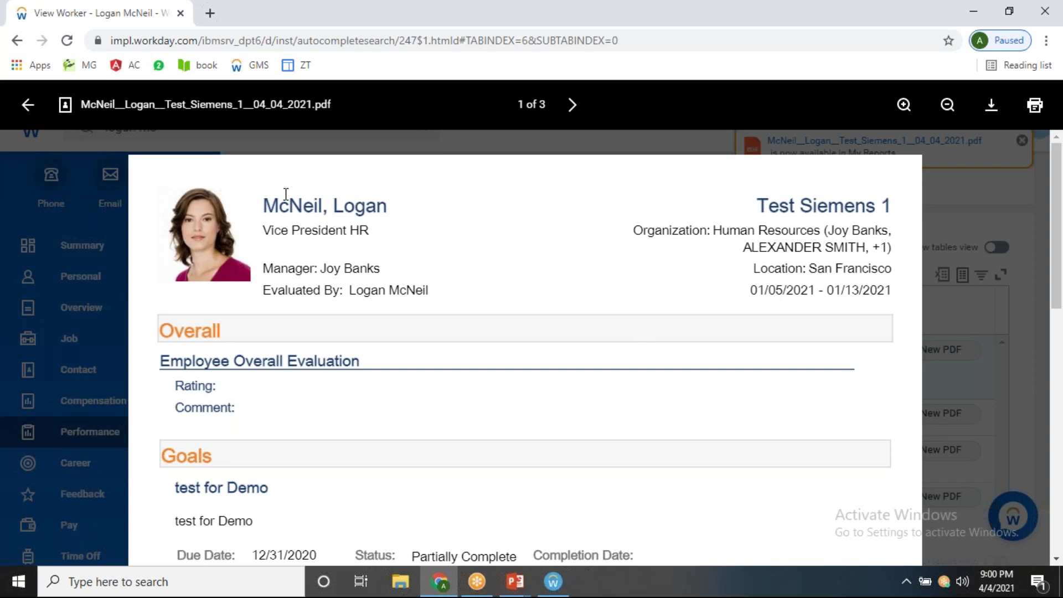
Step: Scroll through the Test Siemens 1 review PDF pages to read its Overall and Goals sections
left_click_drag(344, 204, 458, 226)
left_click(465, 228)
scroll(496, 242, "down", 1)
scroll(498, 277, "down", 5)
scroll(503, 309, "up", 5)
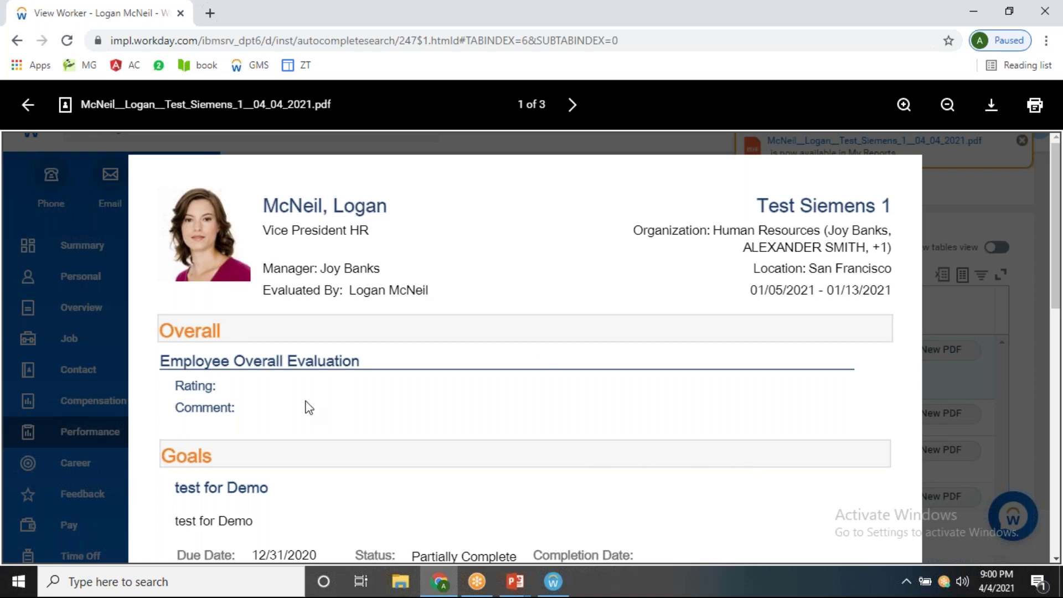
scroll(330, 419, "down", 8)
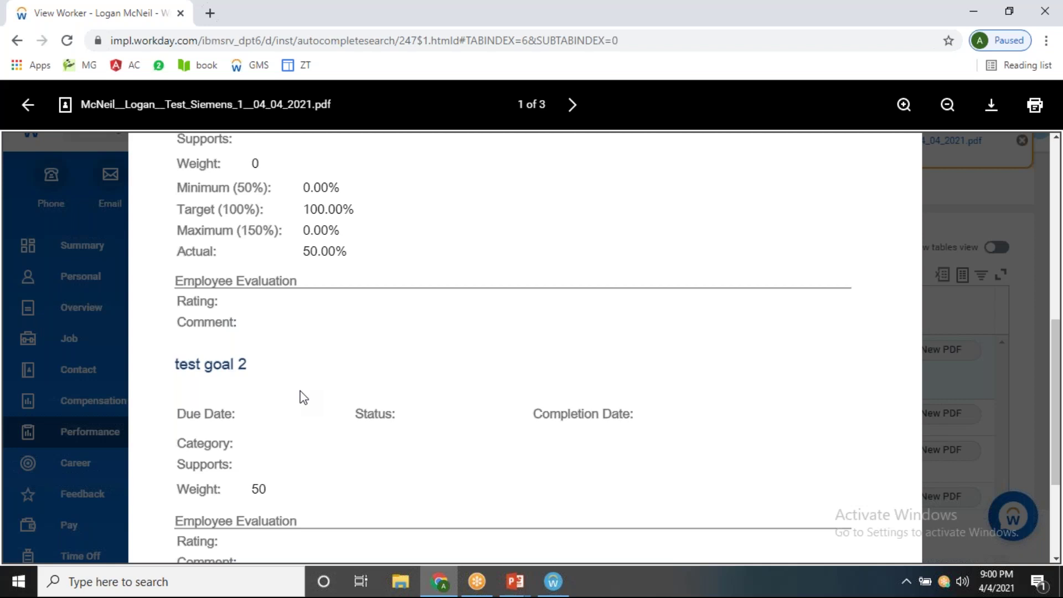
scroll(431, 306, "up", 4)
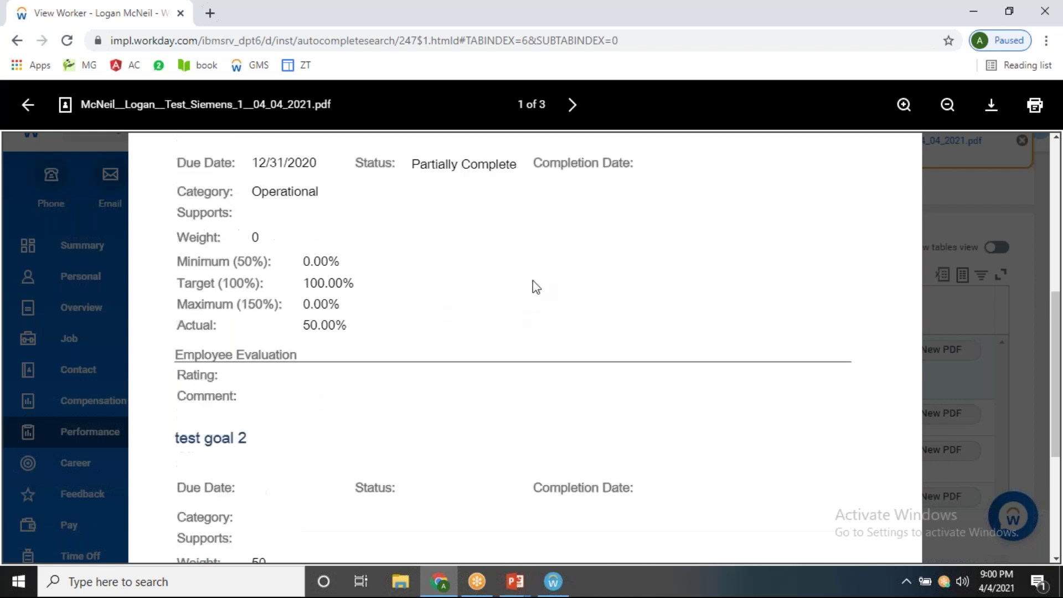
scroll(565, 423, "up", 4)
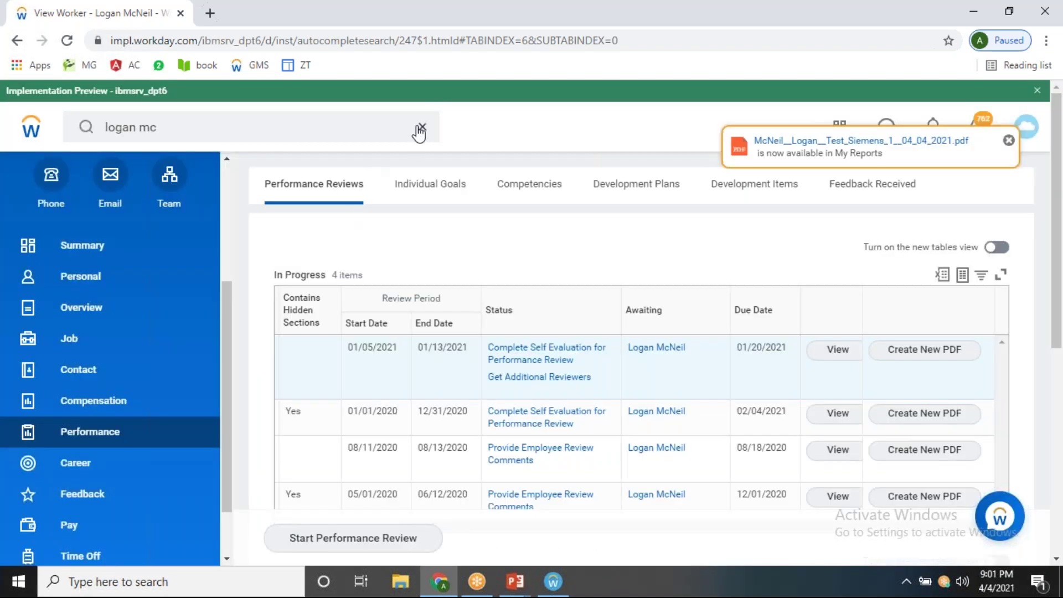
Step: Start the Create Custom Report task and name the report CR_BIRT_Report_05
left_click(423, 127)
type("cus create report")
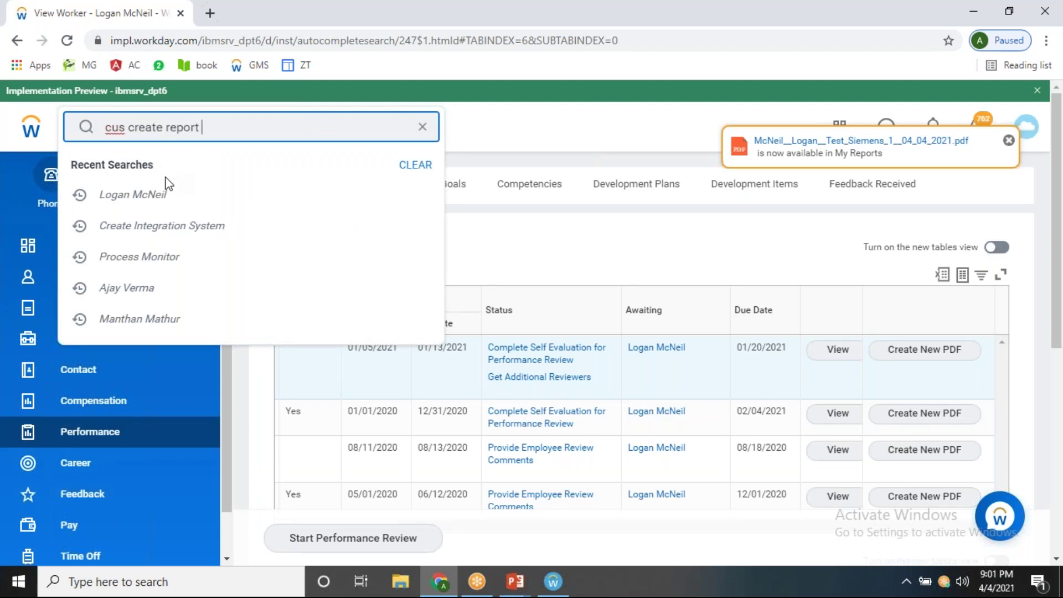
left_click(270, 229)
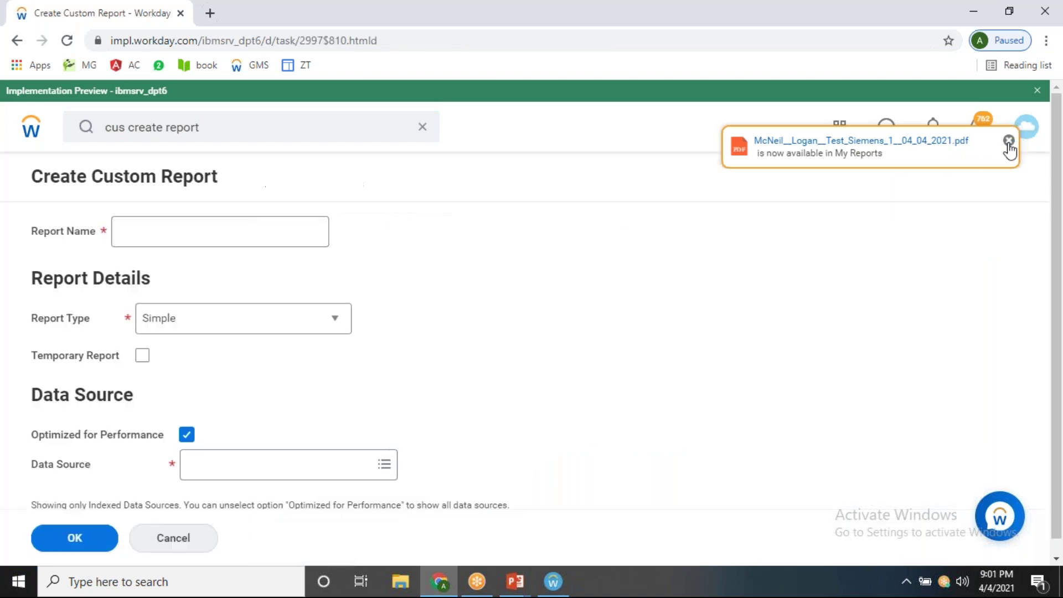
left_click(1009, 141)
left_click(251, 232)
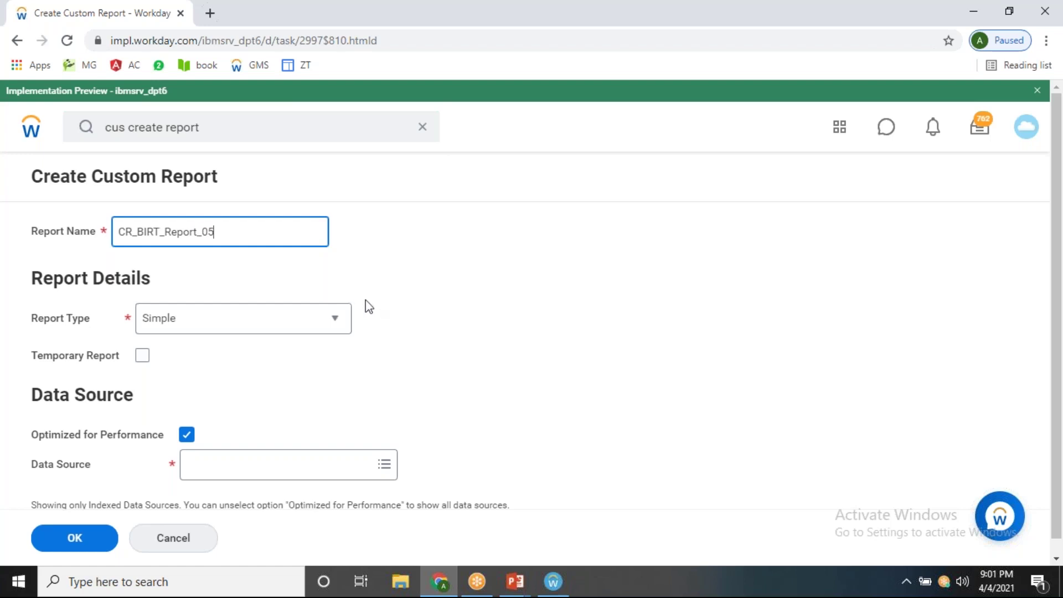
Step: Set report type Advanced, enable it as a web service, and uncheck Optimized for Performance
scroll(364, 313, "down", 1)
left_click(274, 304)
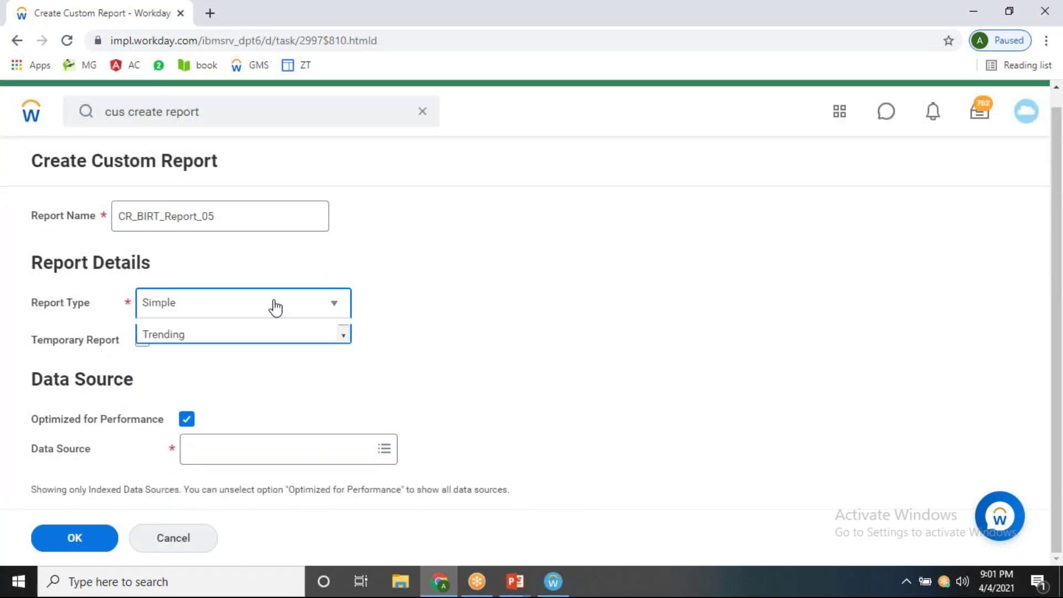
left_click(207, 364)
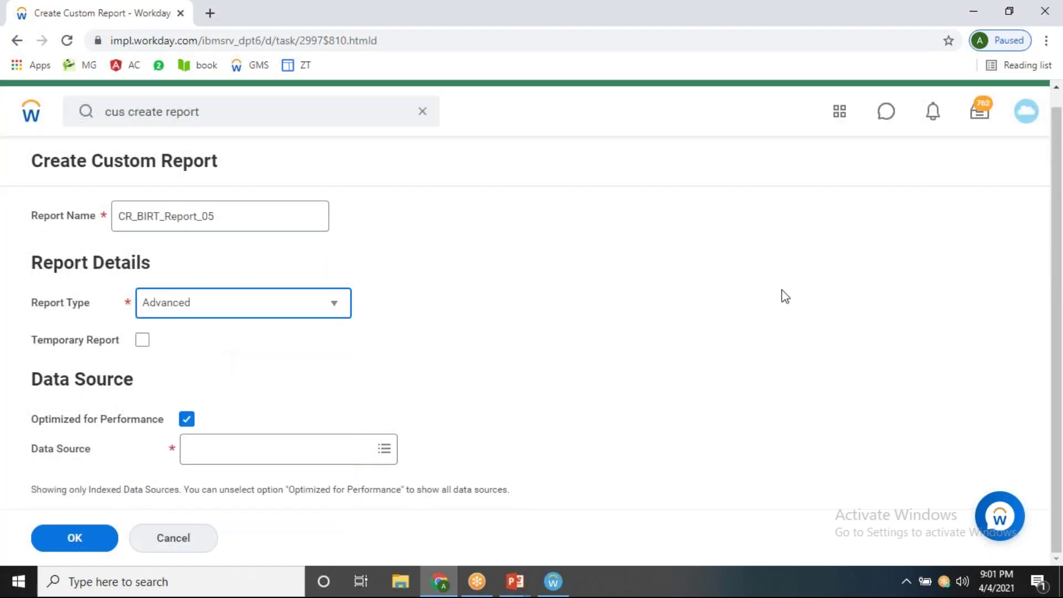
left_click(167, 370)
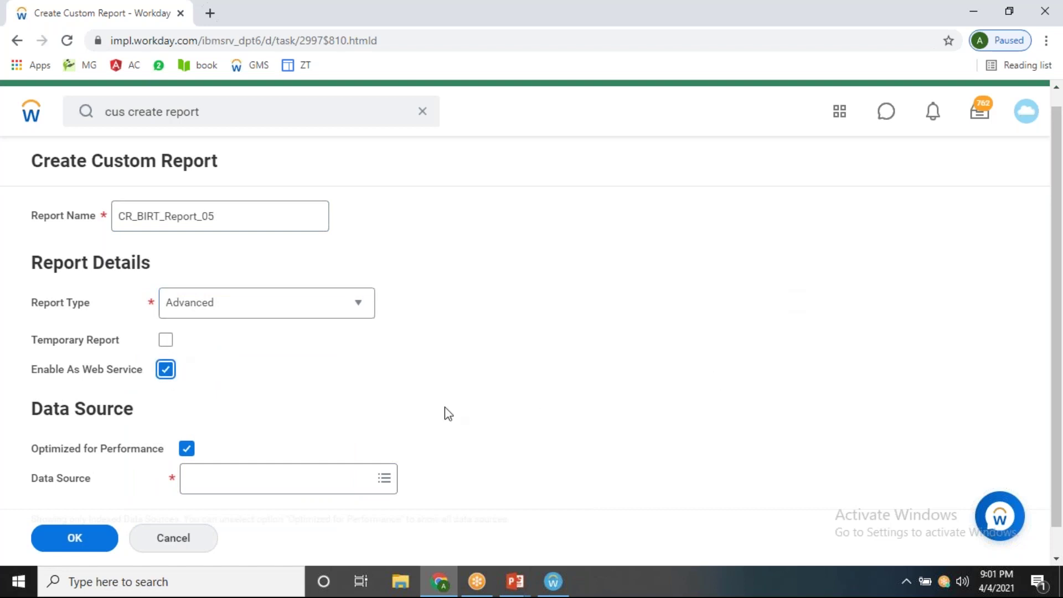
left_click(188, 450)
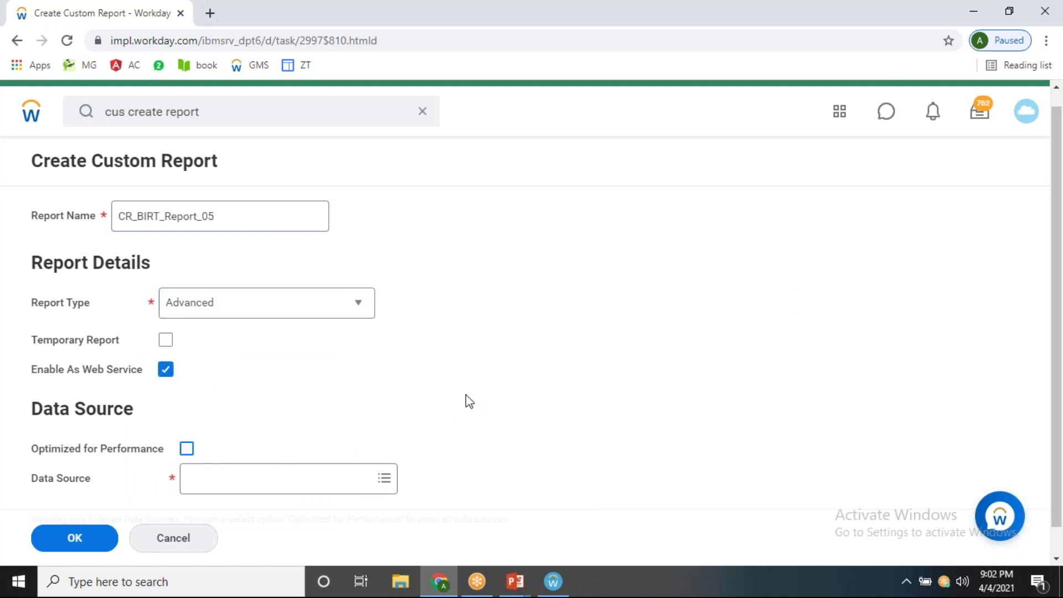
Step: Search data sources for 'worker' and browse the results
left_click(316, 472)
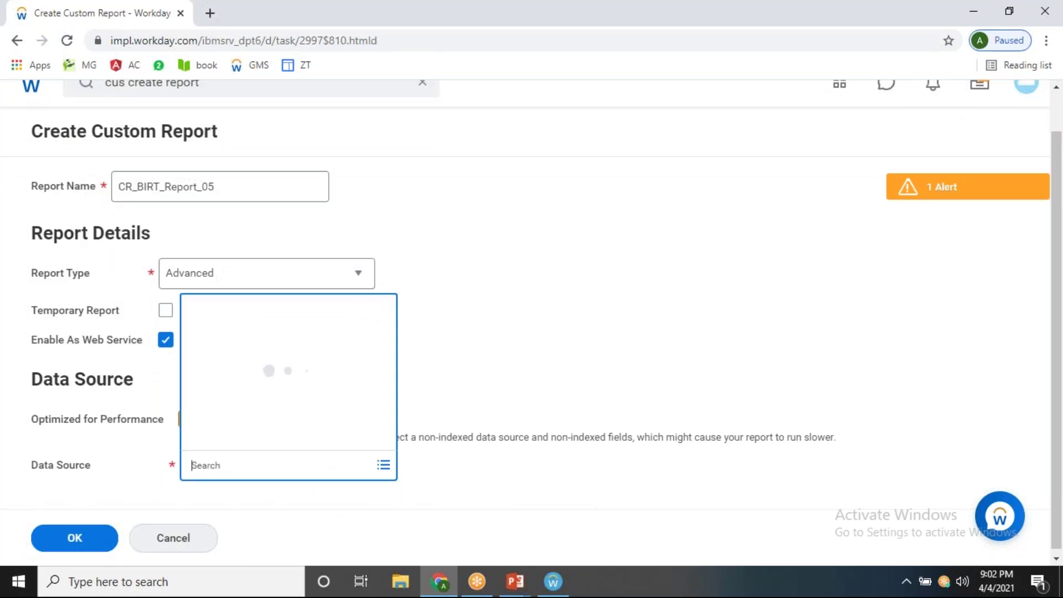
type("wo")
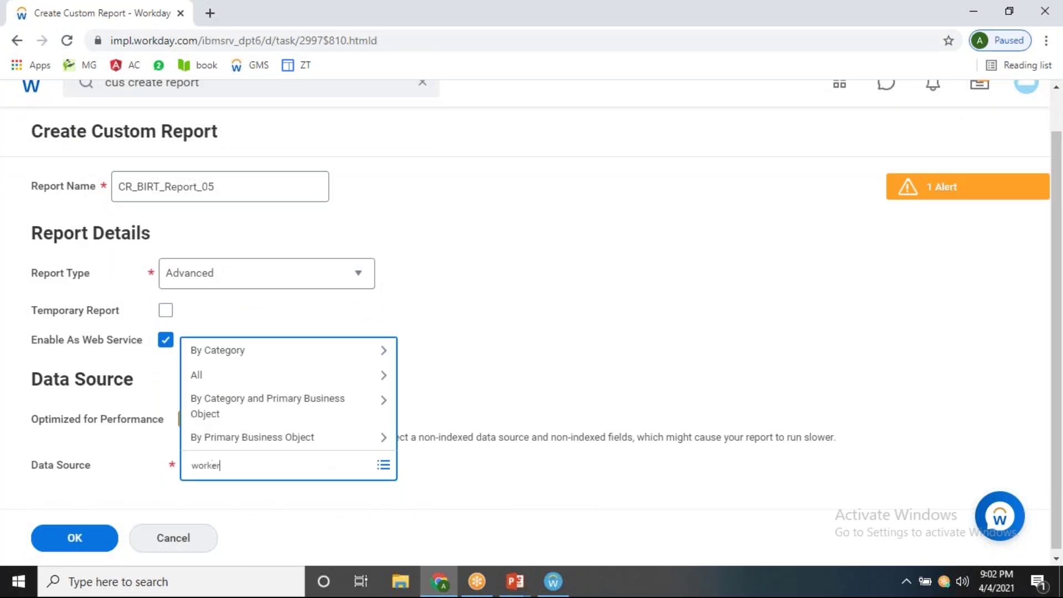
type("rker")
key("Return")
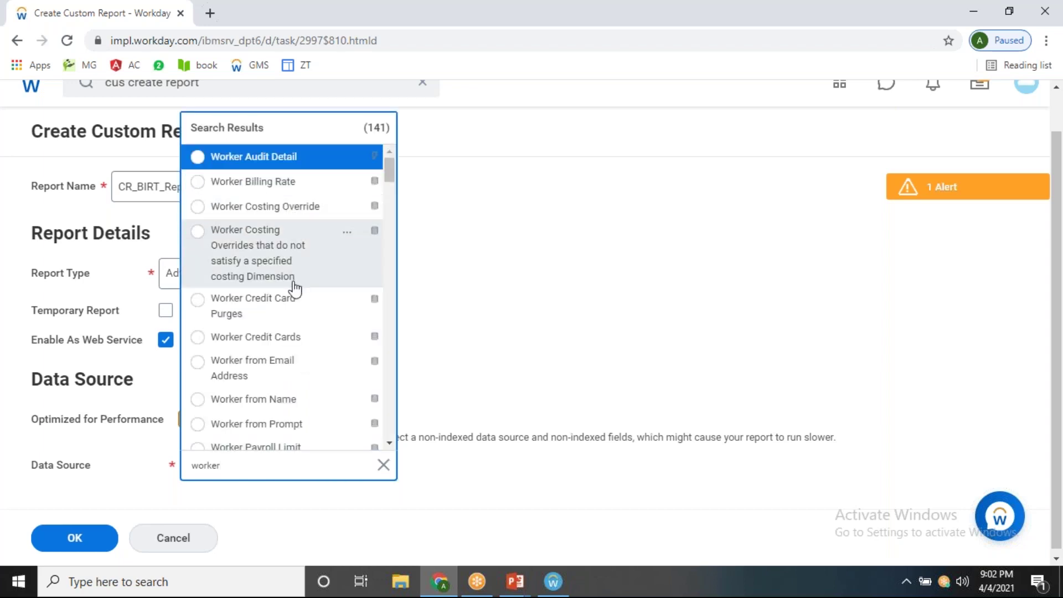
scroll(325, 318, "down", 3)
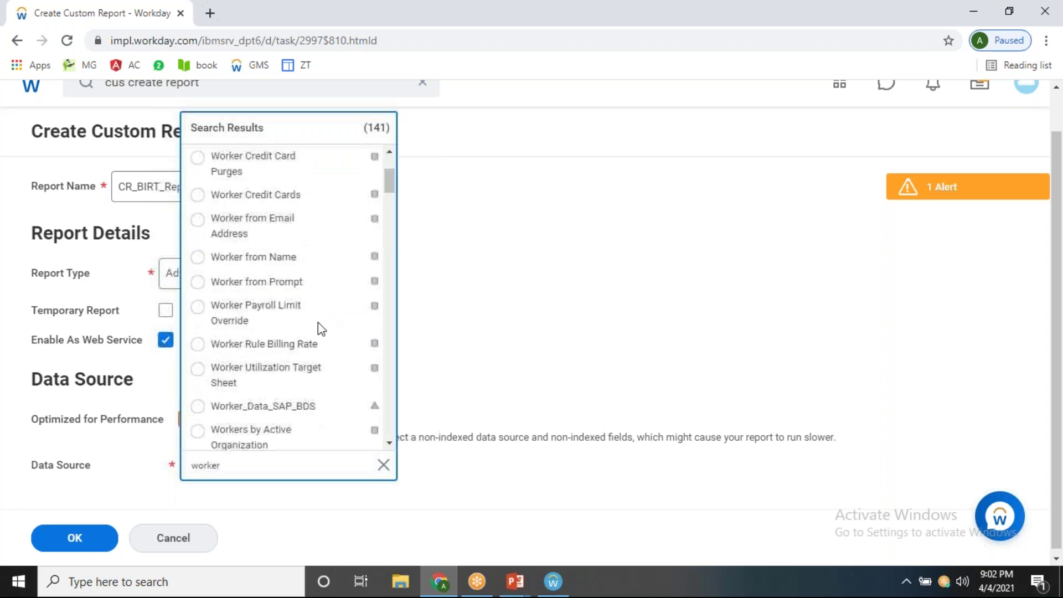
scroll(317, 335, "down", 3)
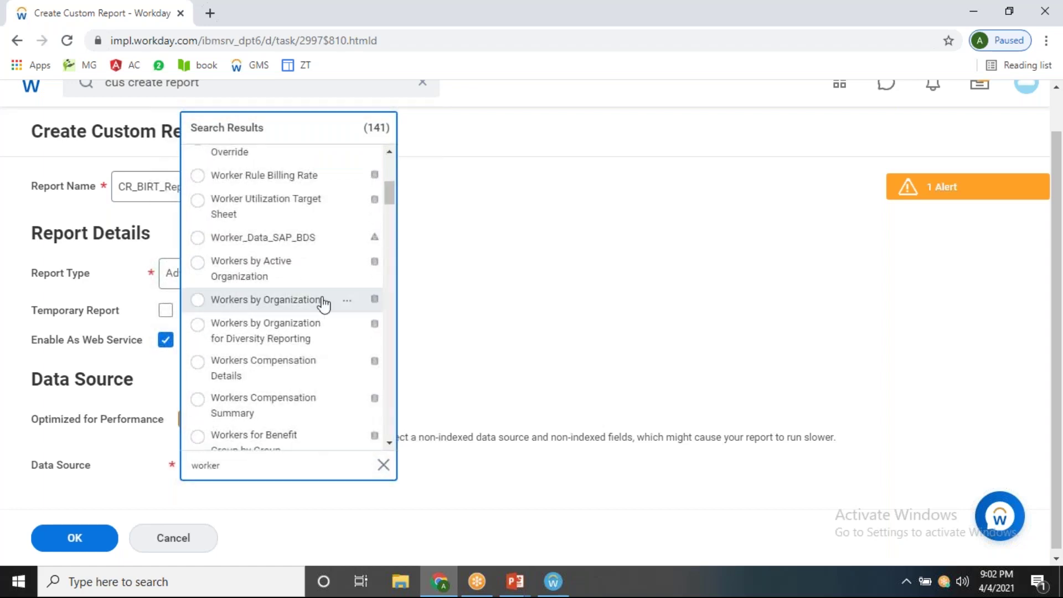
scroll(317, 365, "down", 5)
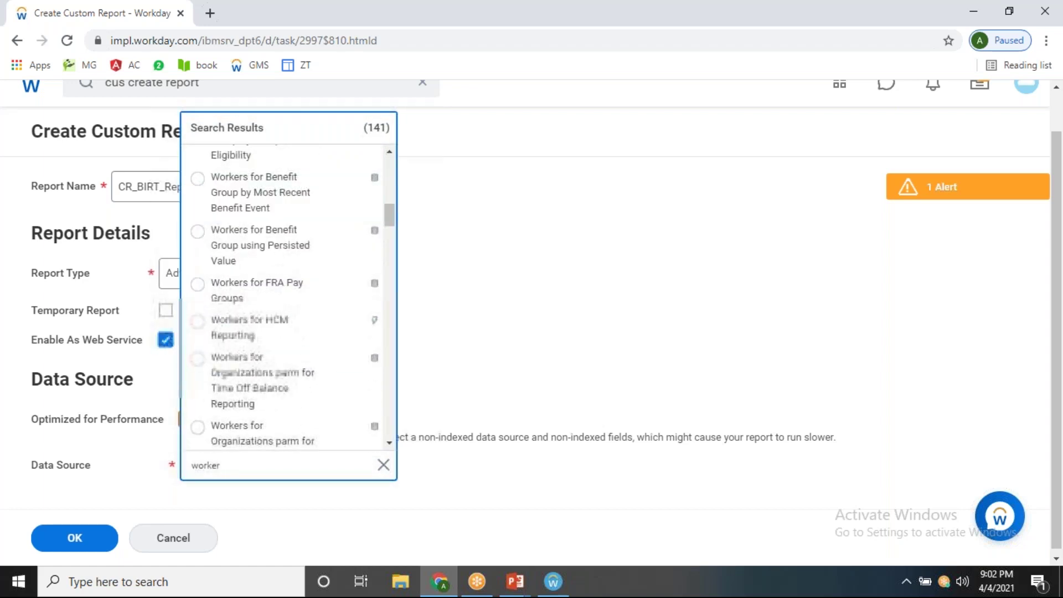
scroll(317, 365, "down", 3)
scroll(274, 440, "up", 10)
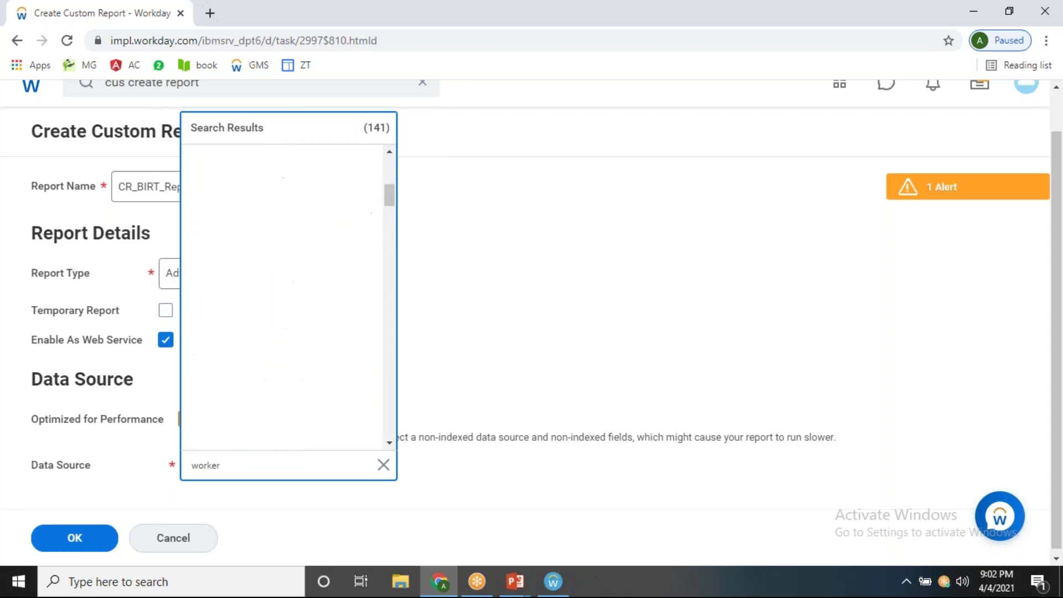
scroll(272, 445, "up", 2)
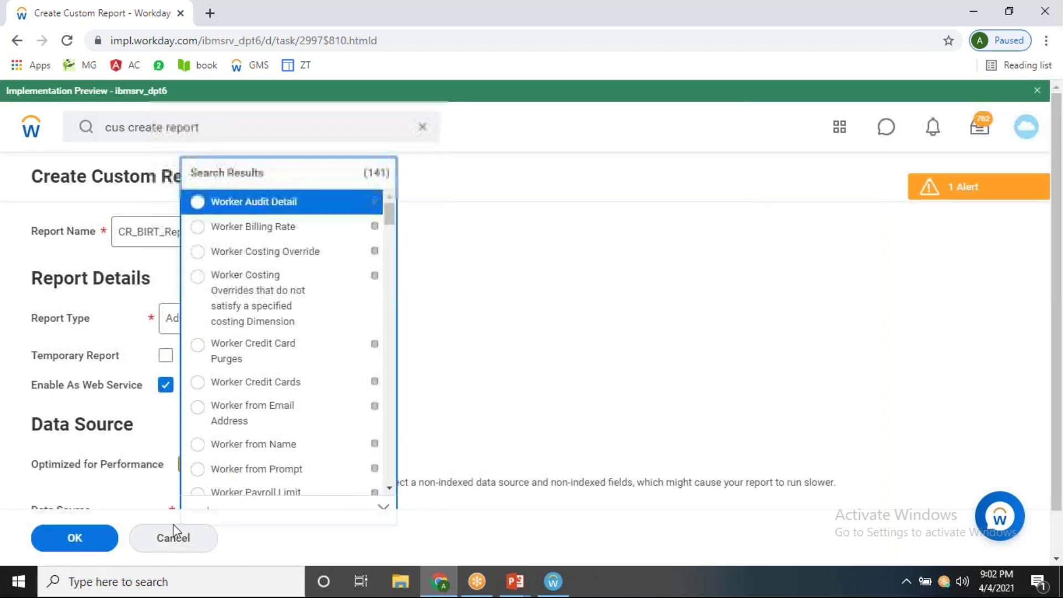
left_click(430, 444)
Step: Pick All Active Employees as the data source and submit the report
scroll(250, 465, "down", 2)
left_click(249, 464)
left_click_drag(249, 464, 145, 463)
type("ll")
type(" a")
type("a")
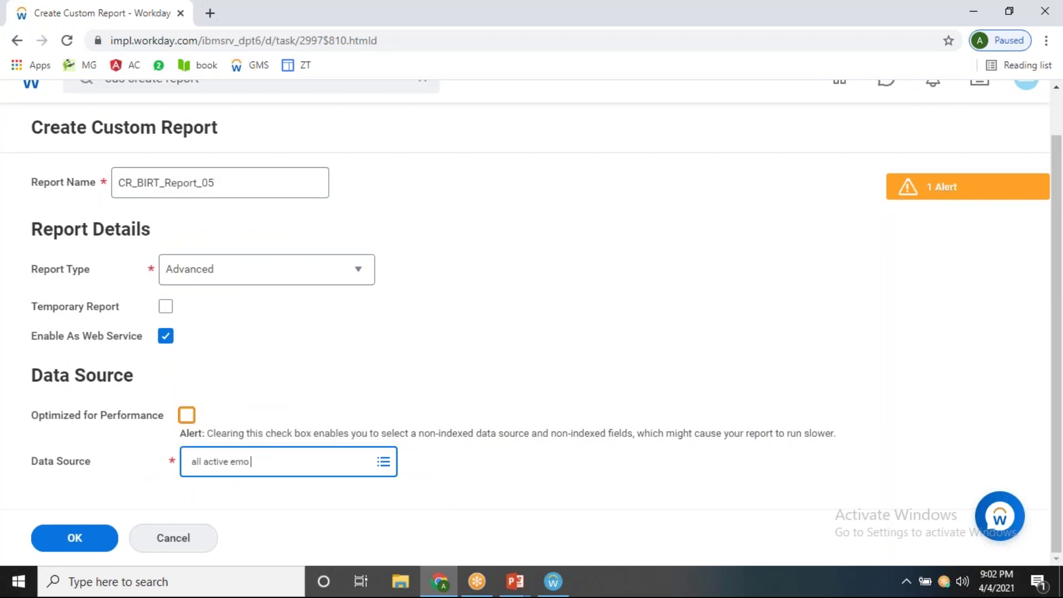
key("Return")
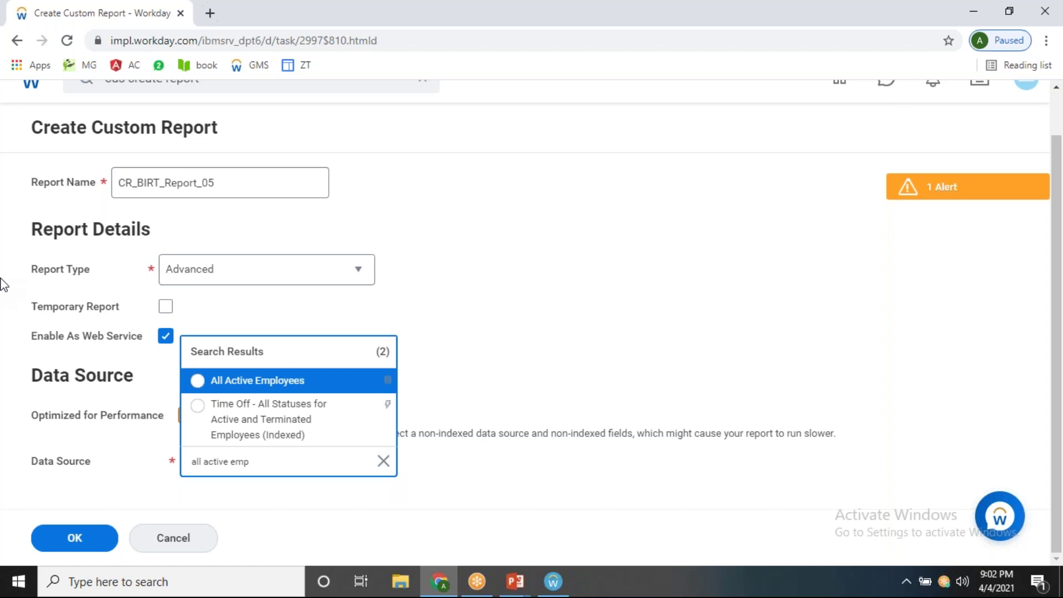
left_click(220, 382)
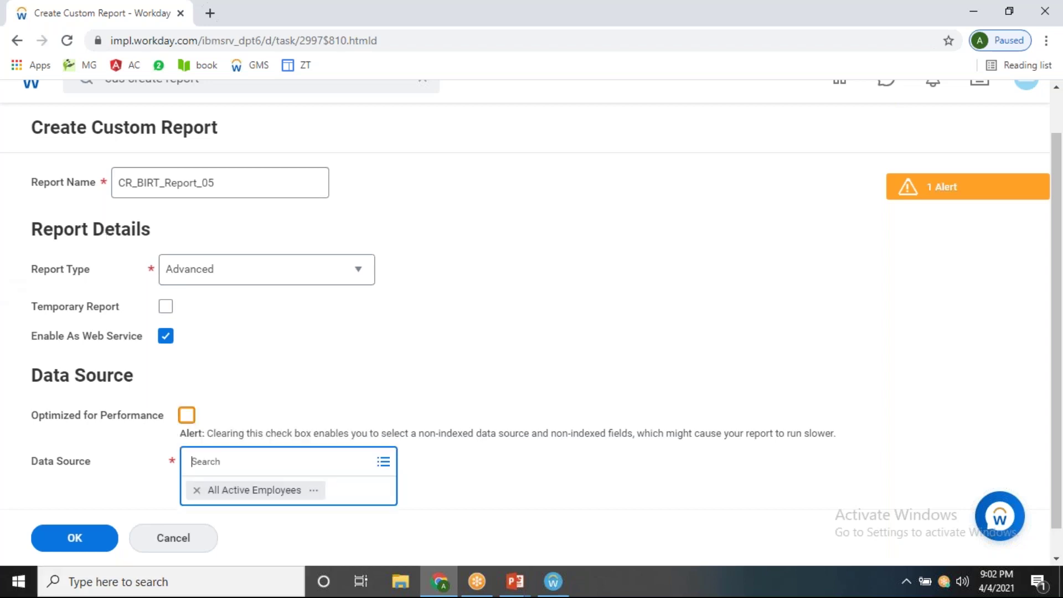
left_click(89, 542)
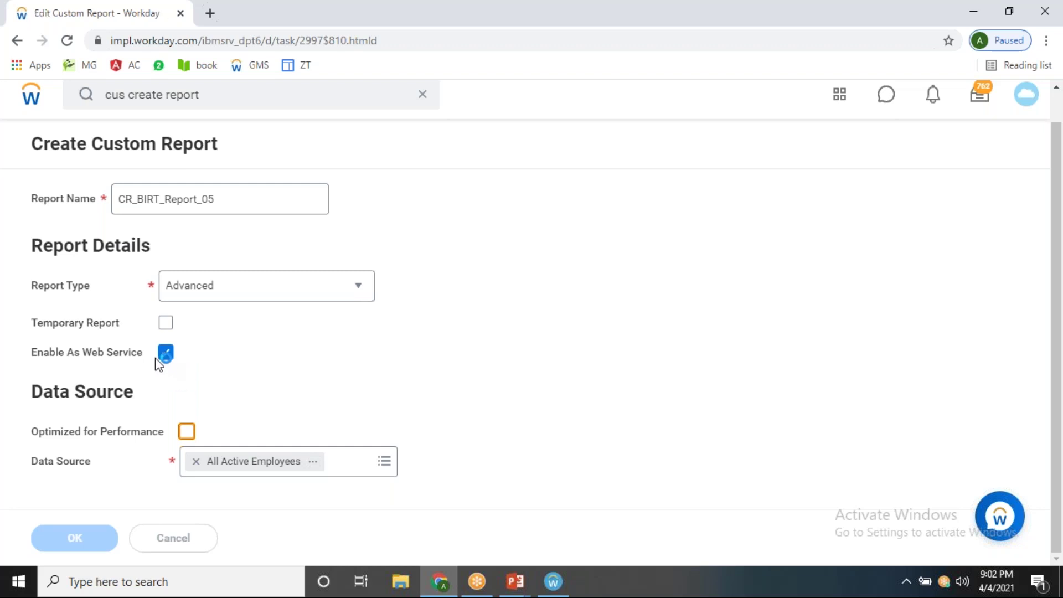
Step: Add Employee ID and Worker as the report's first two columns
scroll(388, 332, "down", 5)
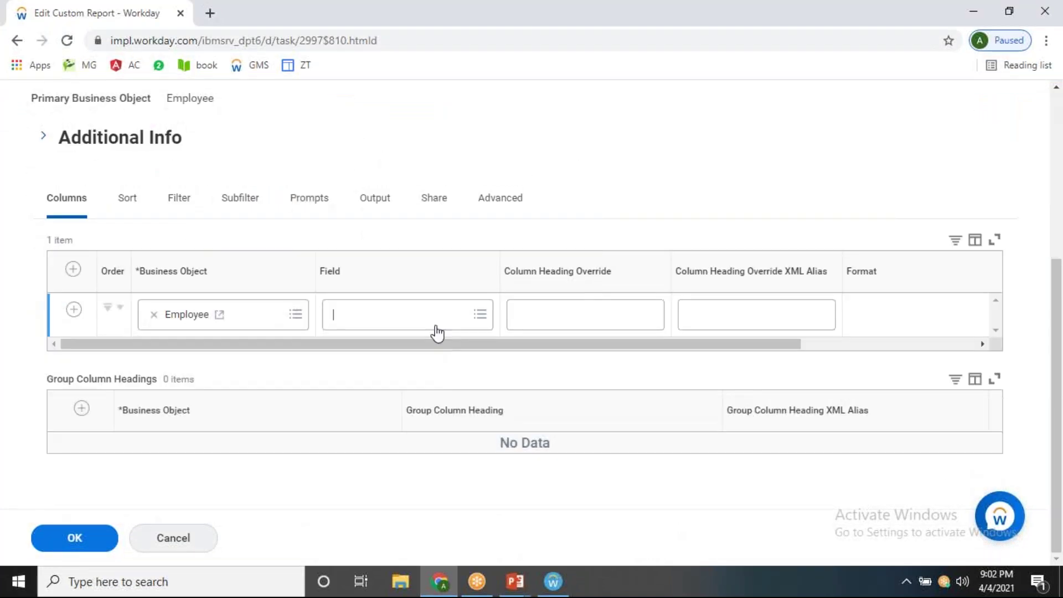
type("emp id")
key("Return")
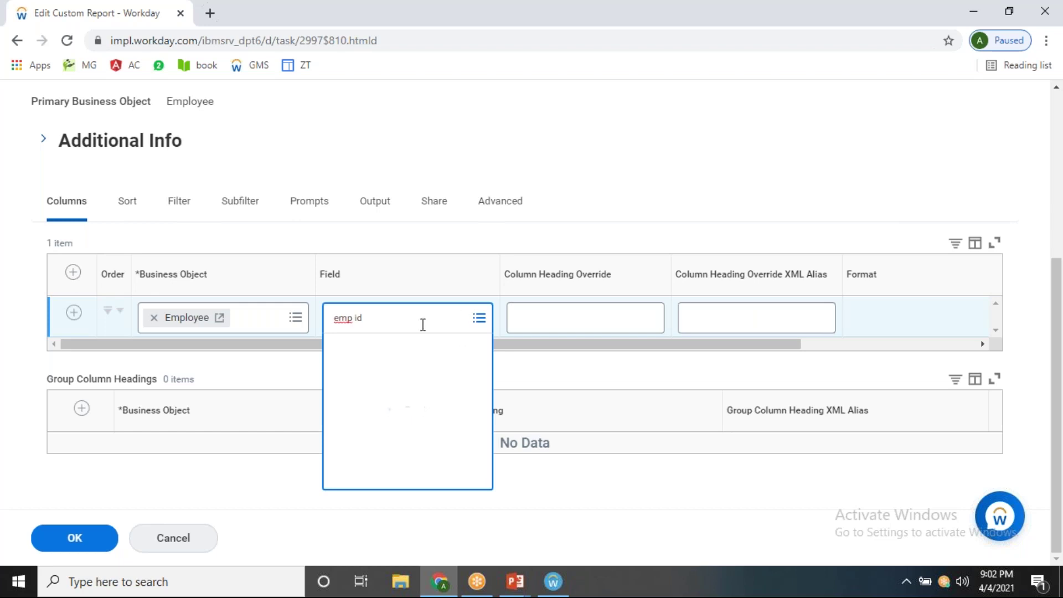
scroll(437, 477, "down", 3)
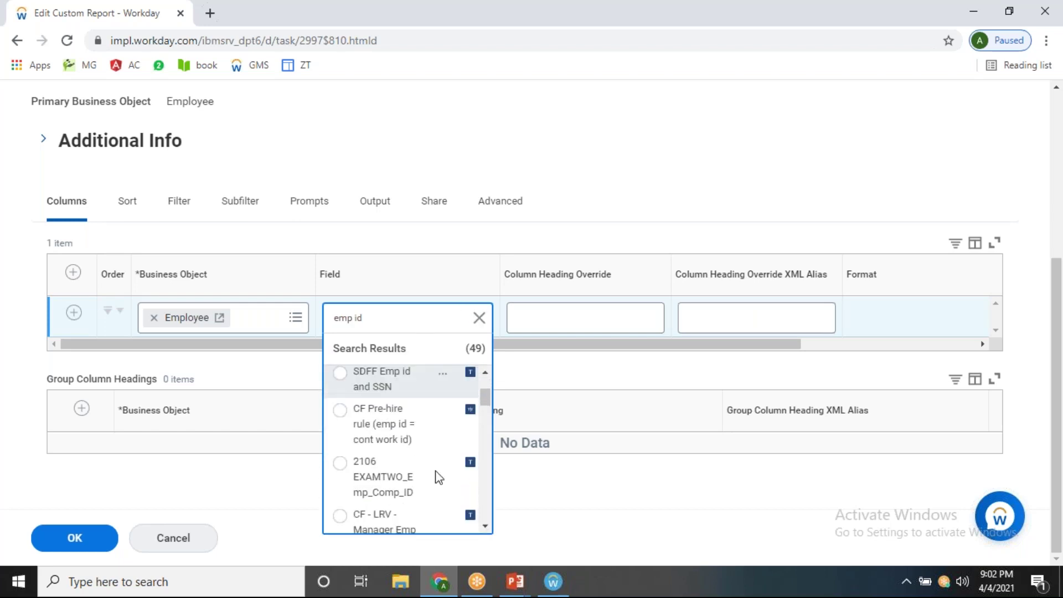
scroll(426, 470, "down", 5)
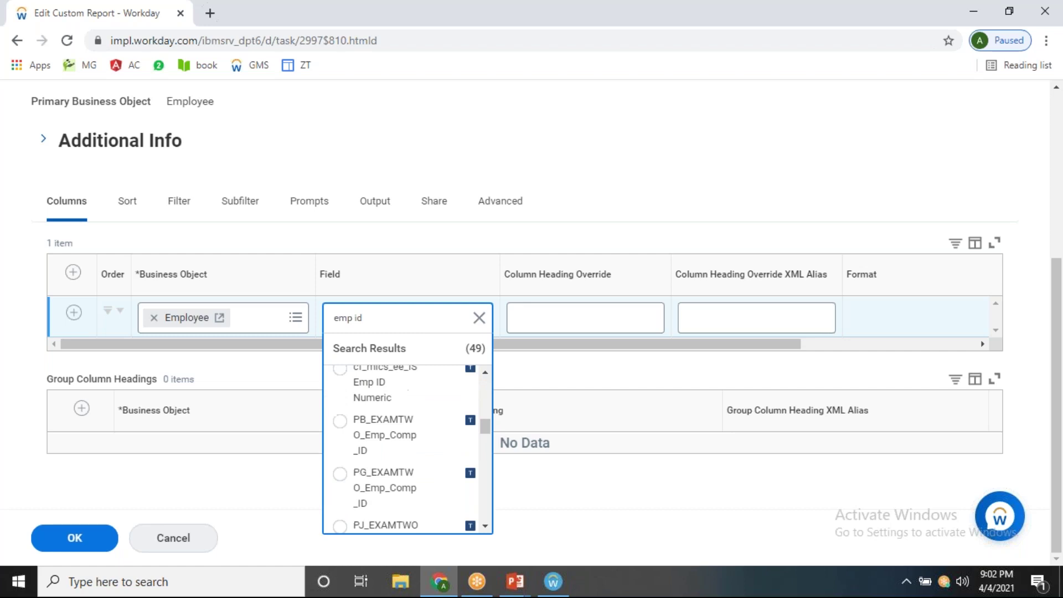
scroll(424, 470, "down", 4)
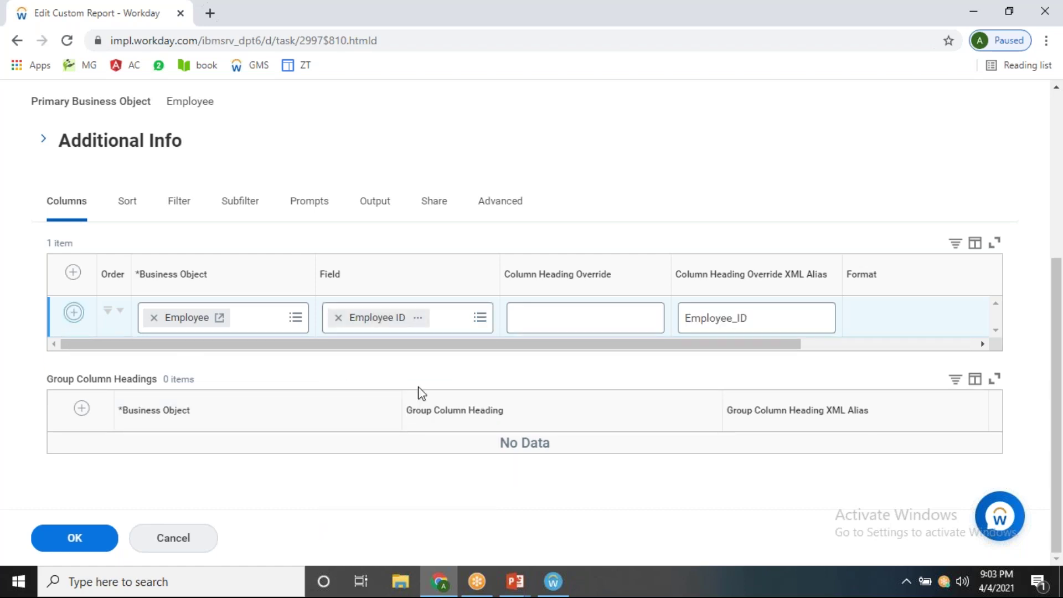
left_click(398, 361)
type("worker")
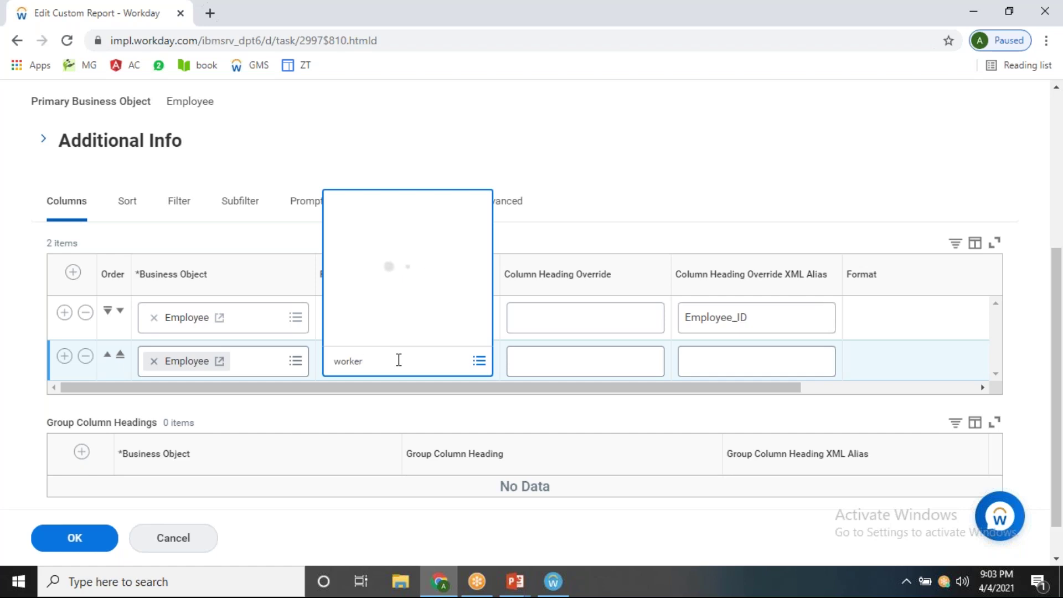
left_click(361, 161)
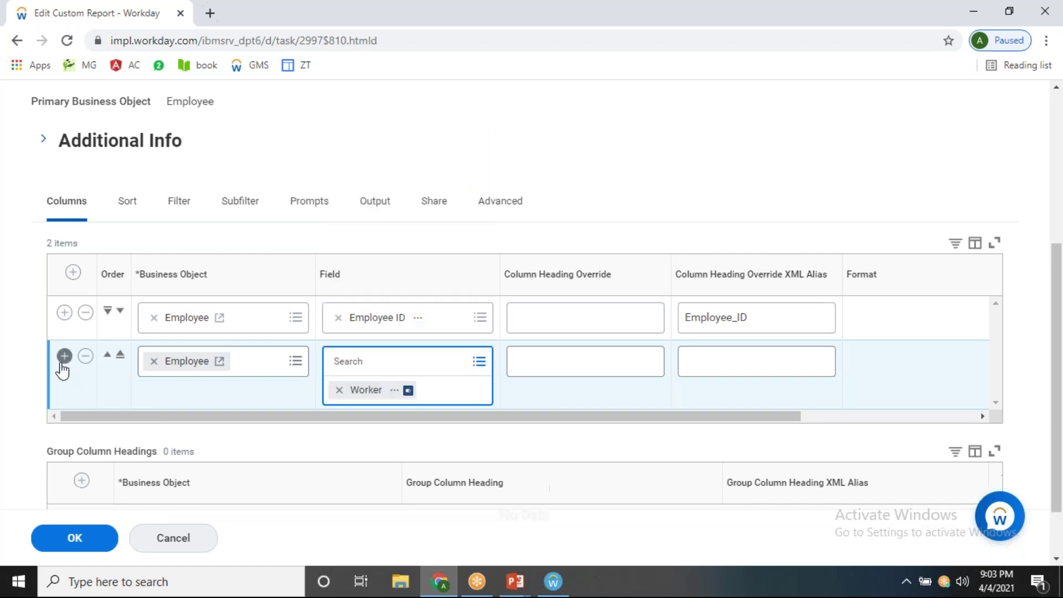
left_click(65, 374)
scroll(393, 354, "down", 1)
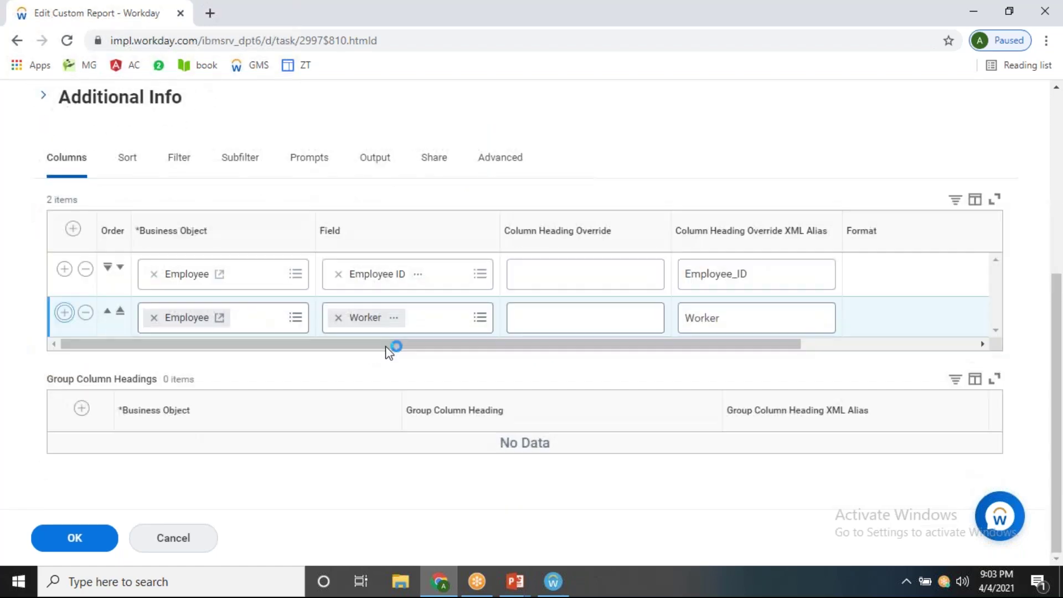
Step: Add Hire Date and Location as the third and fourth columns
left_click(391, 365)
type("hire")
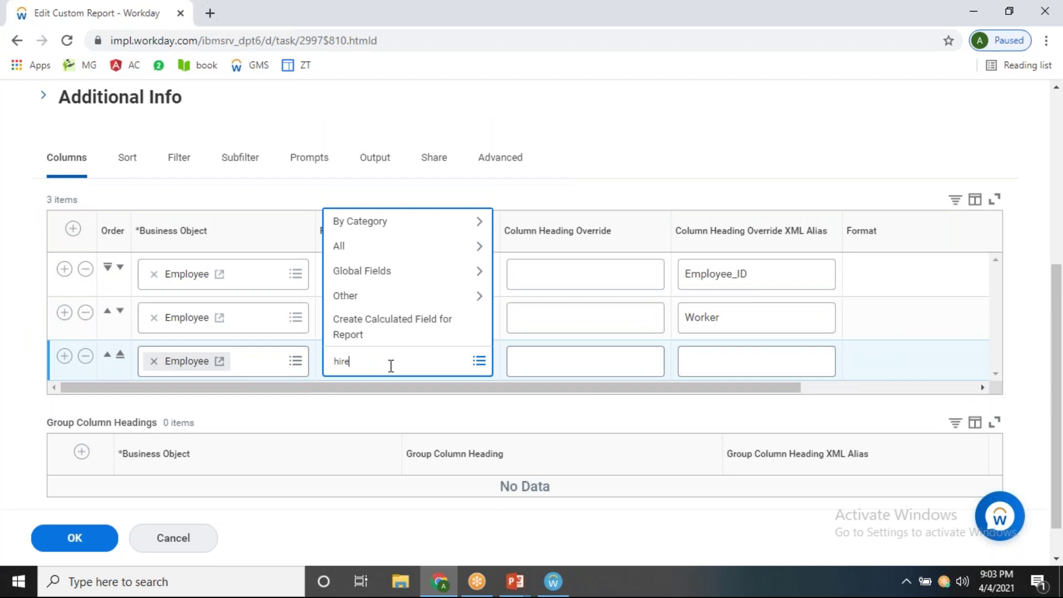
key("Return")
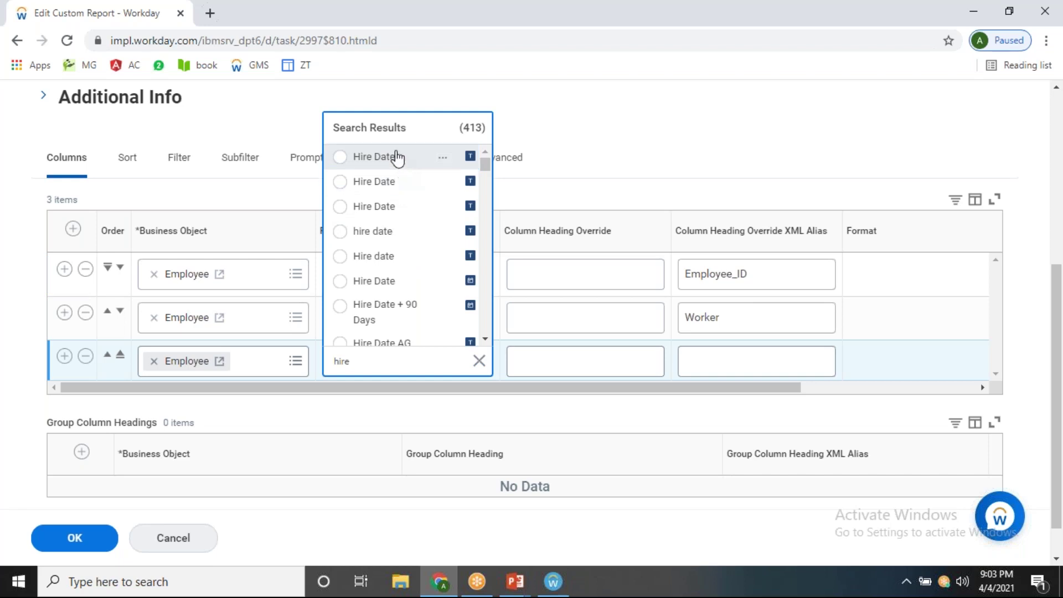
left_click(388, 161)
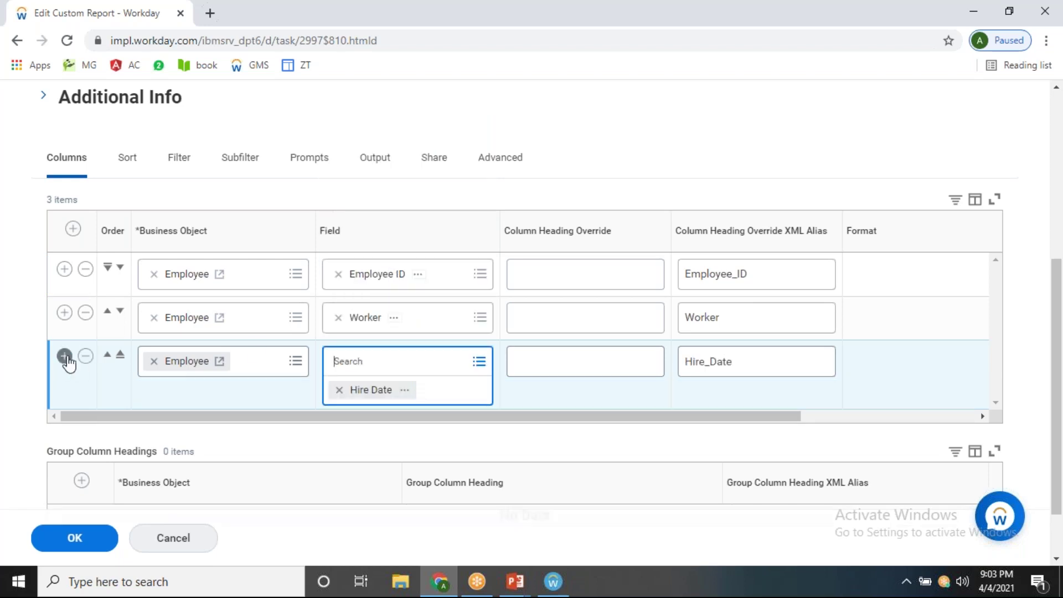
key("Return")
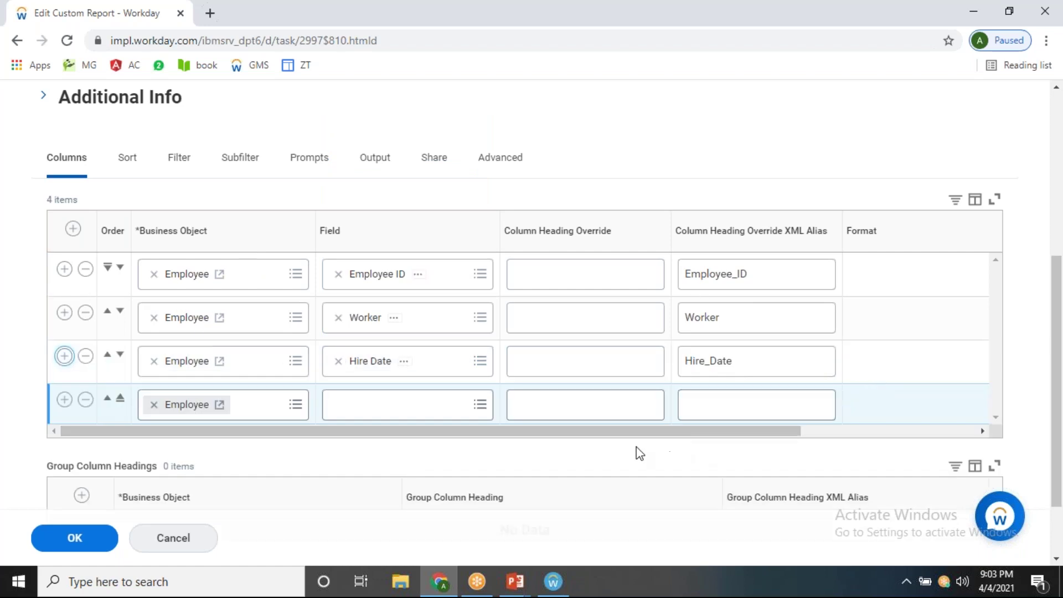
left_click(428, 405)
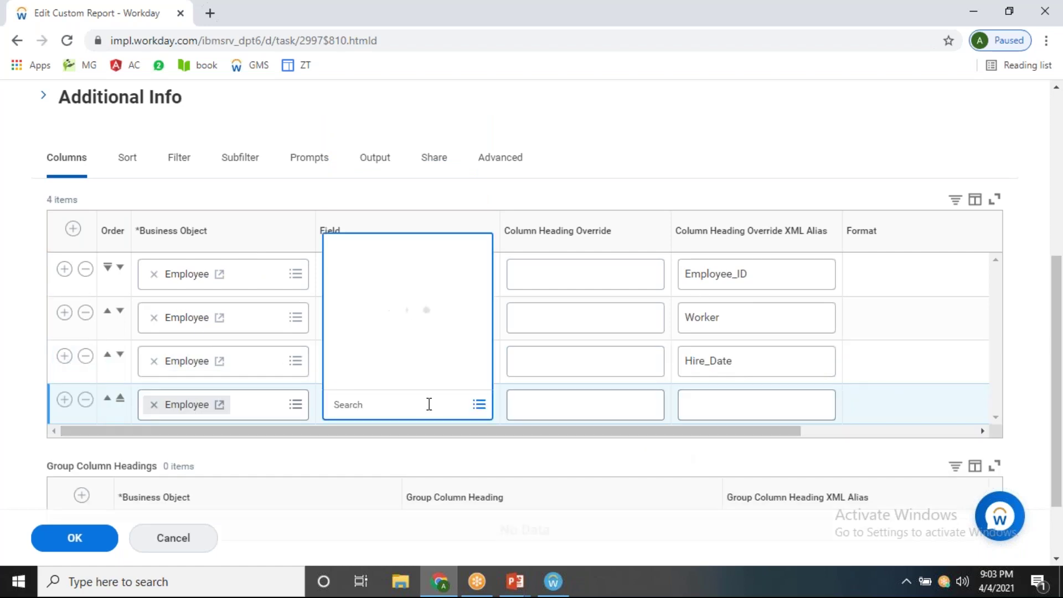
type("location")
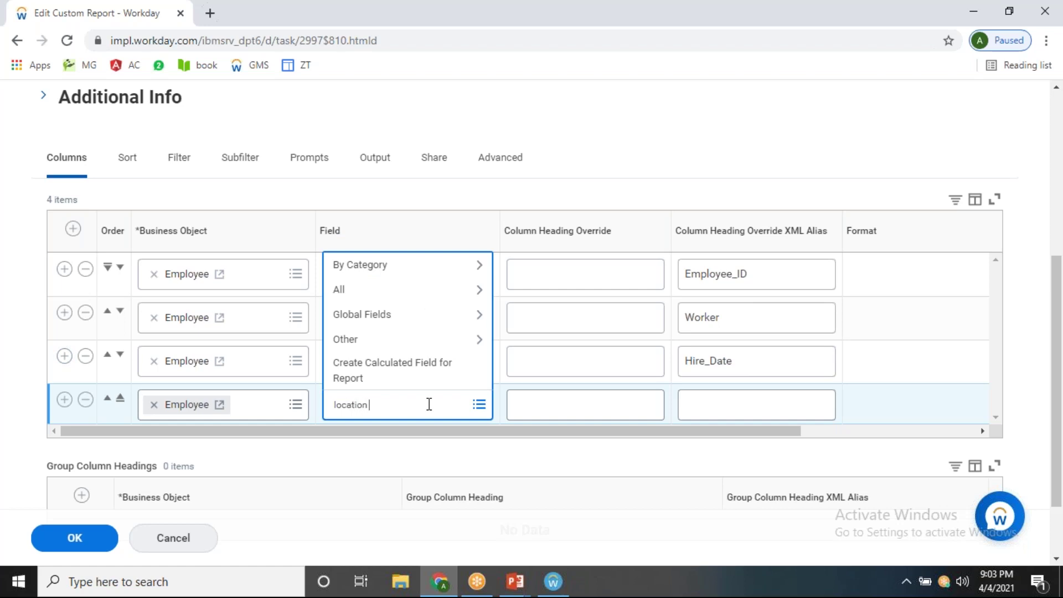
key("Return")
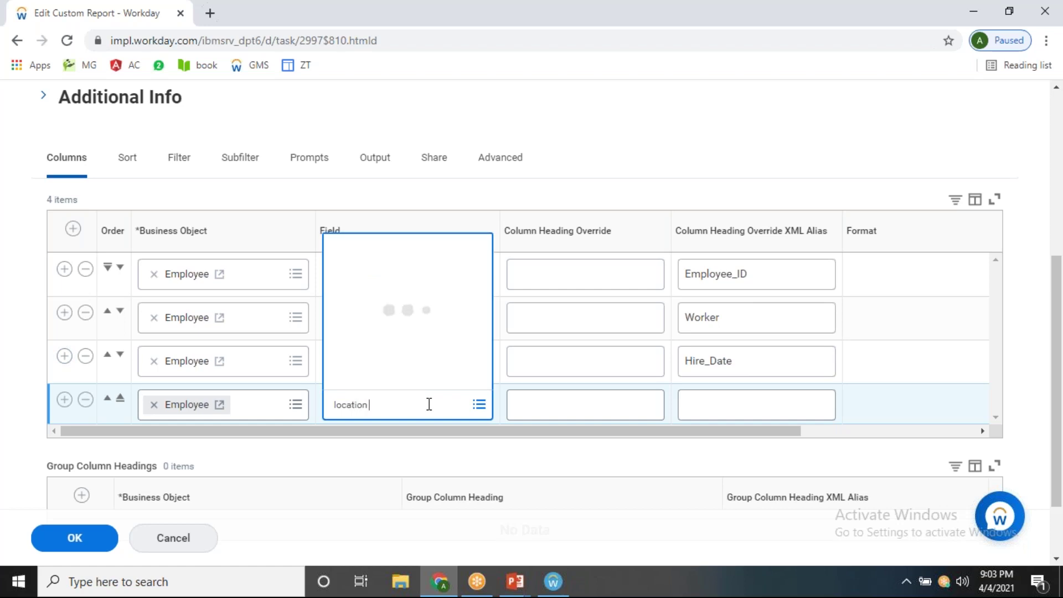
left_click(385, 159)
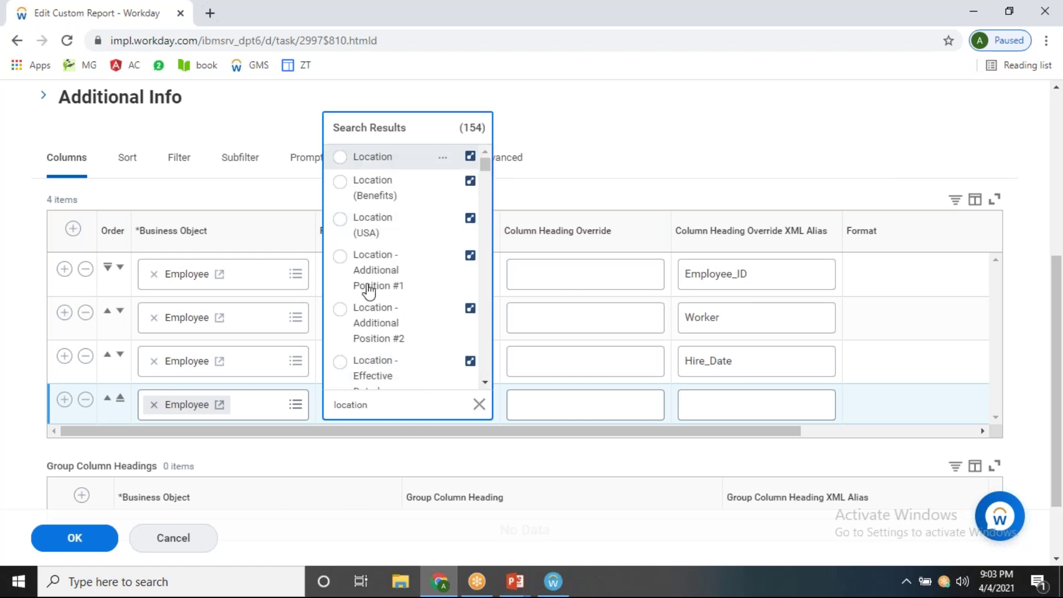
left_click(131, 404)
left_click(64, 399)
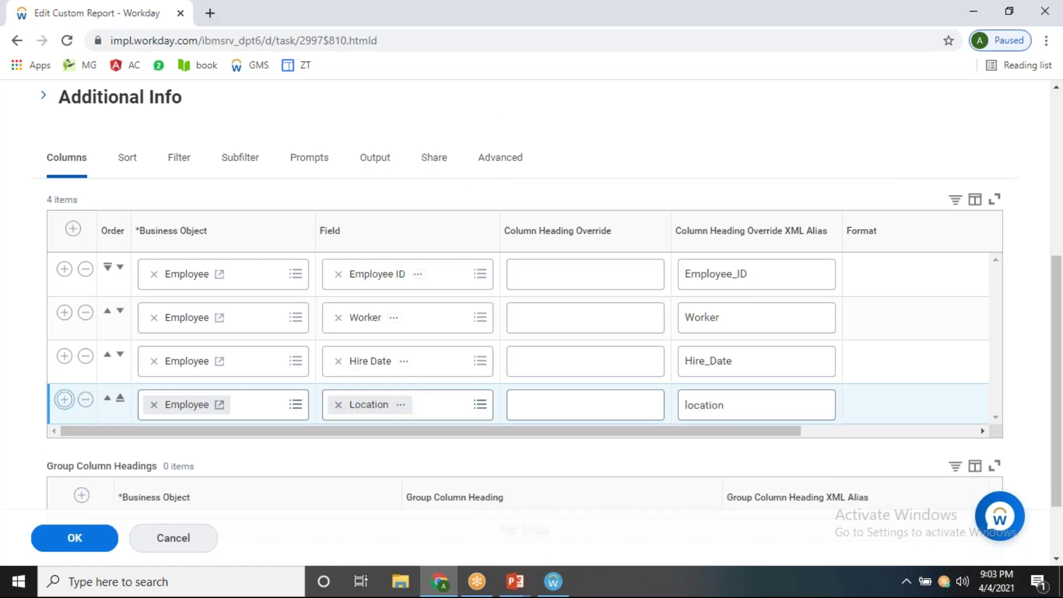
scroll(443, 443, "down", 2)
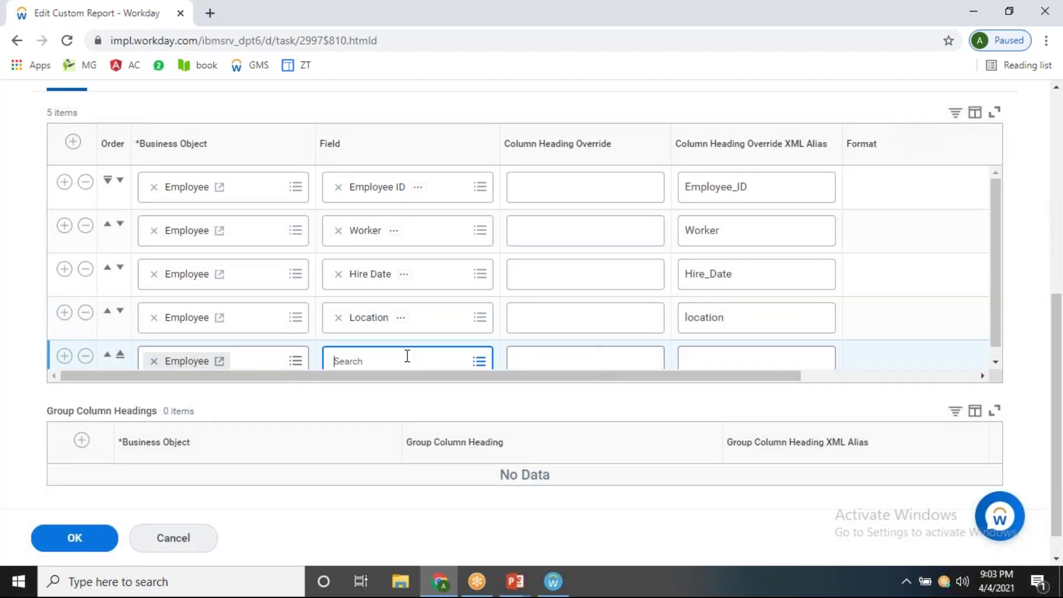
Step: Add Job Profile as the fifth column
left_click(407, 356)
type("job")
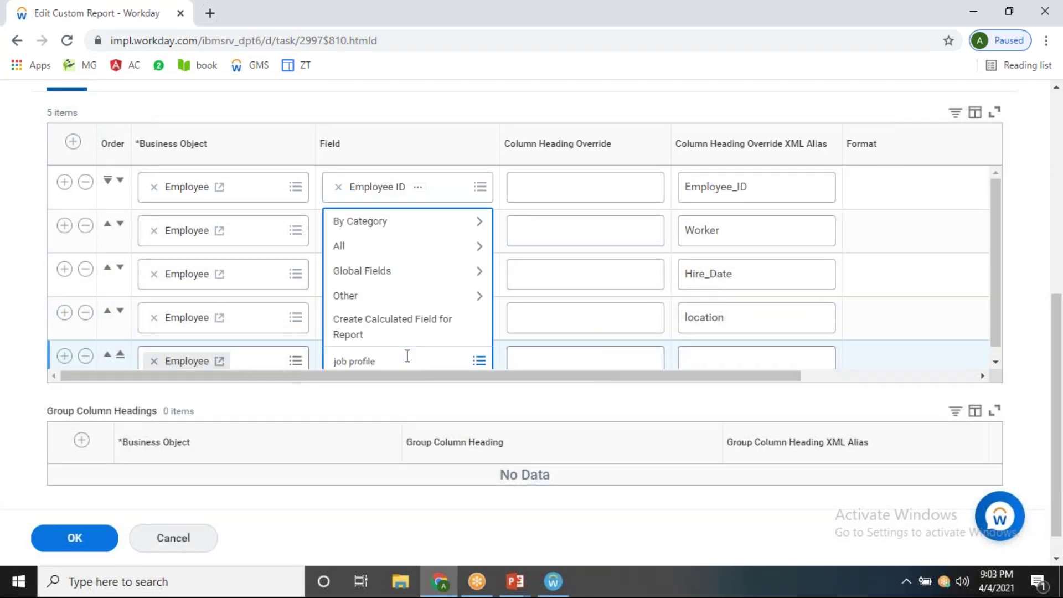
type(" profile")
key("Return")
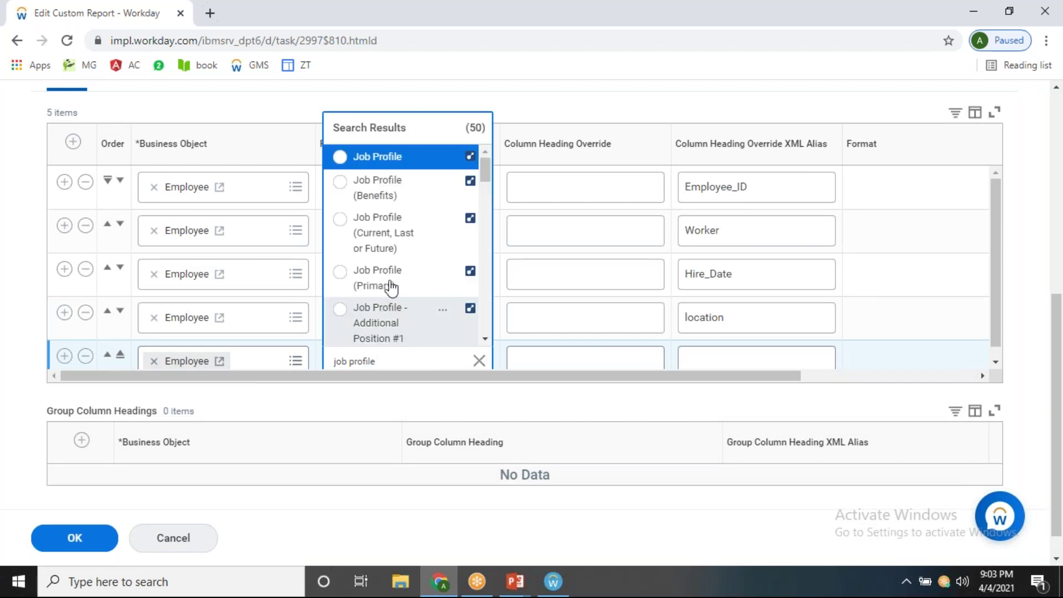
left_click(391, 157)
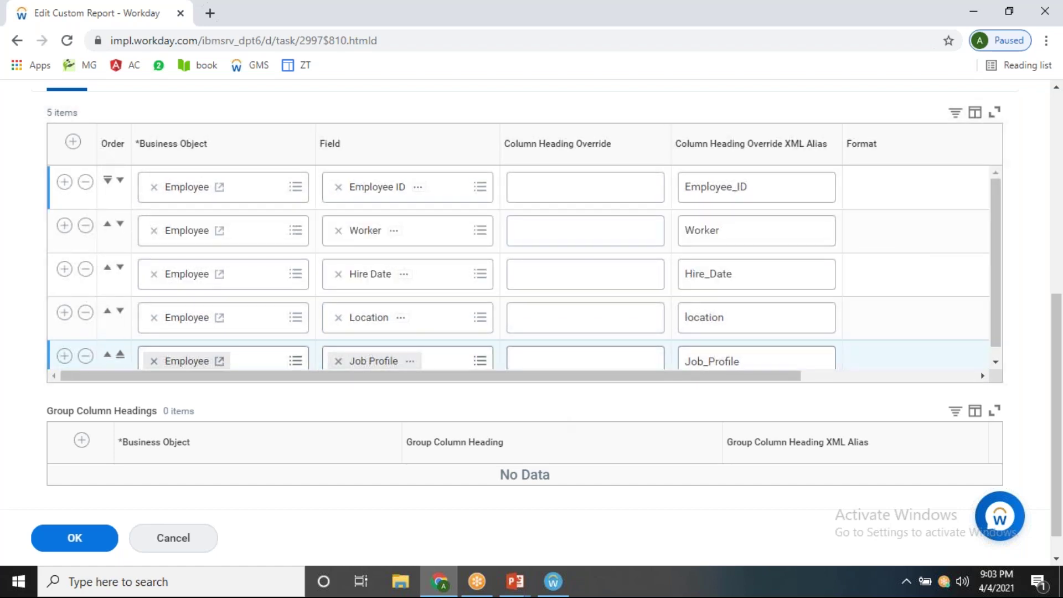
scroll(233, 394, "up", 7)
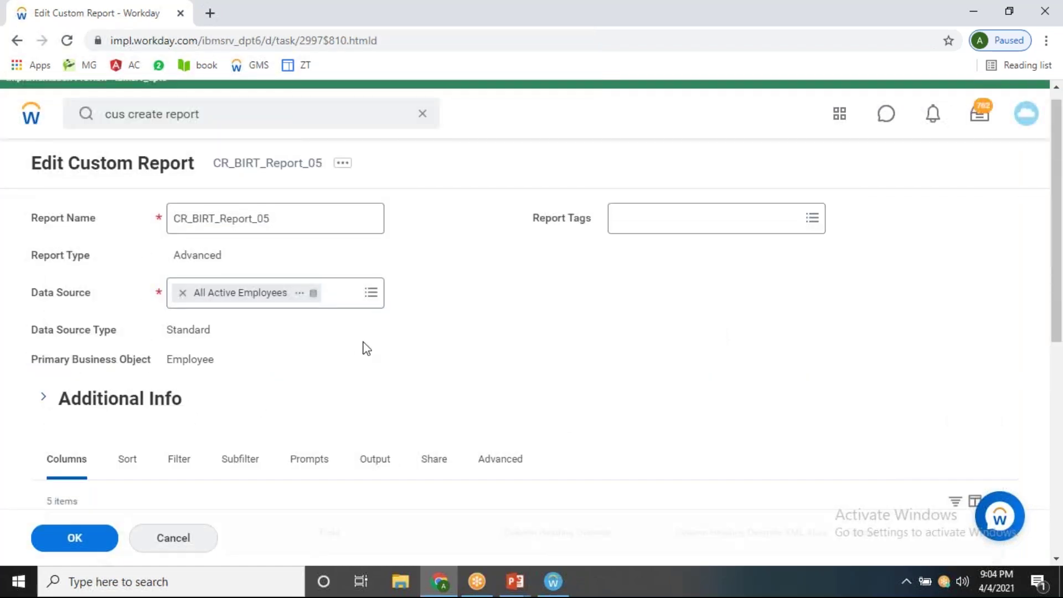
scroll(365, 348, "down", 4)
Step: Save CR_BIRT_Report_05 with its five columns
left_click(74, 538)
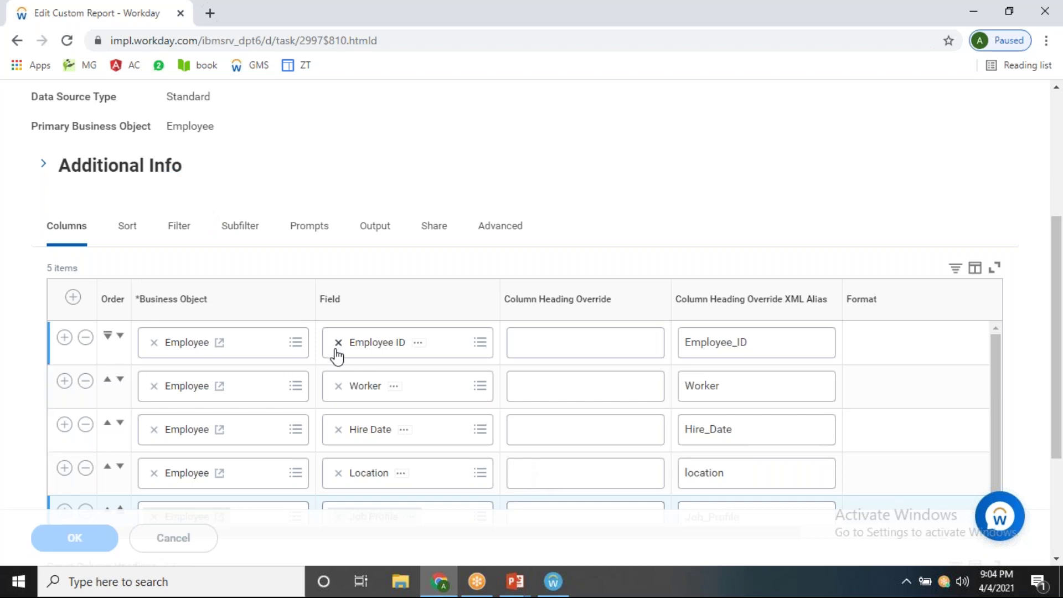
scroll(335, 356, "up", 2)
scroll(349, 183, "up", 3)
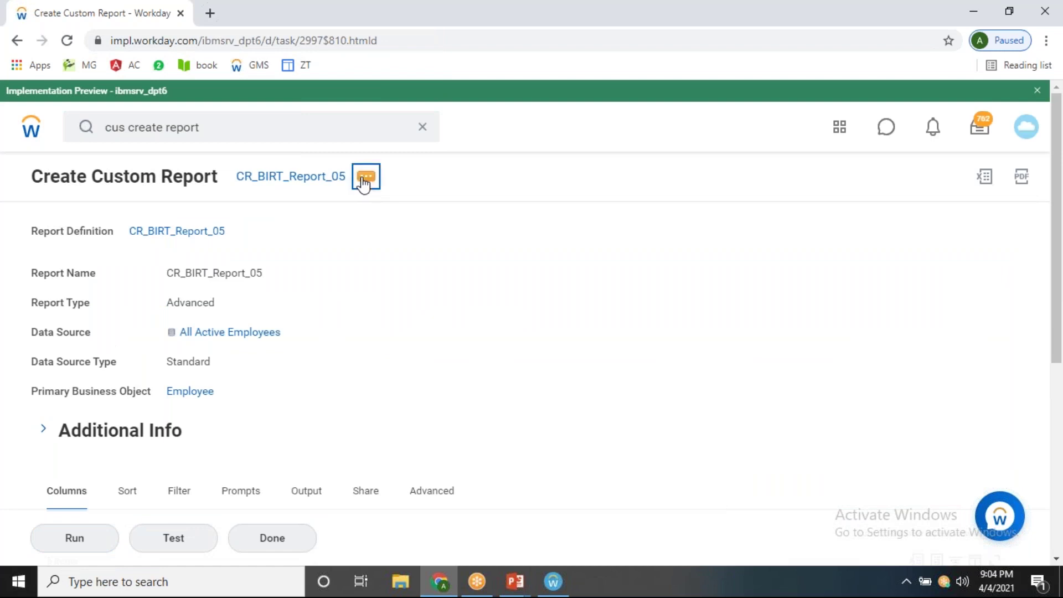
Step: Reopen the report through its related actions with Custom Report > Edit
left_click(365, 180)
mouse_move(463, 233)
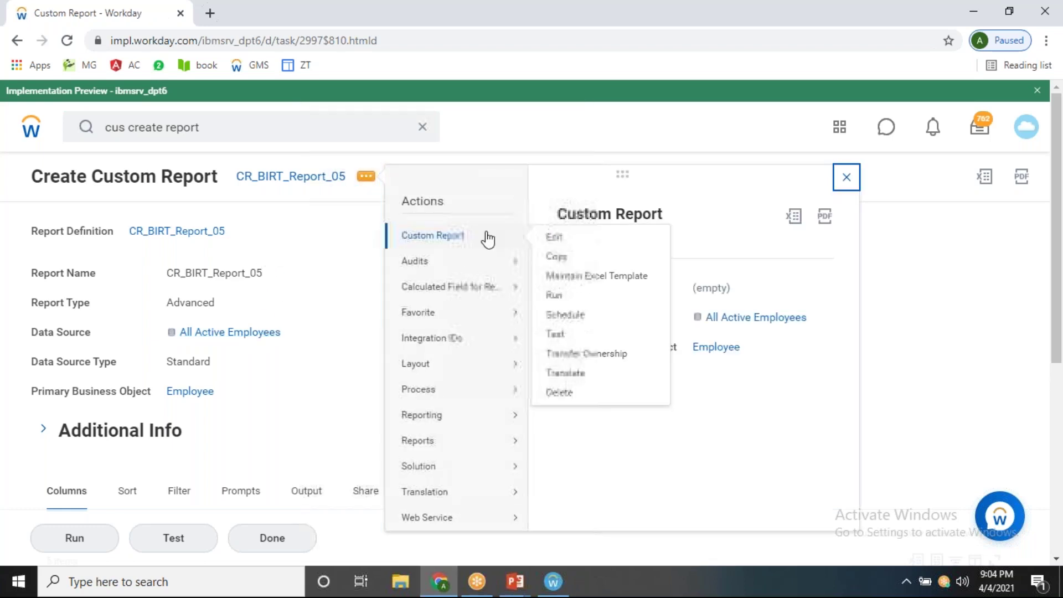
left_click(554, 238)
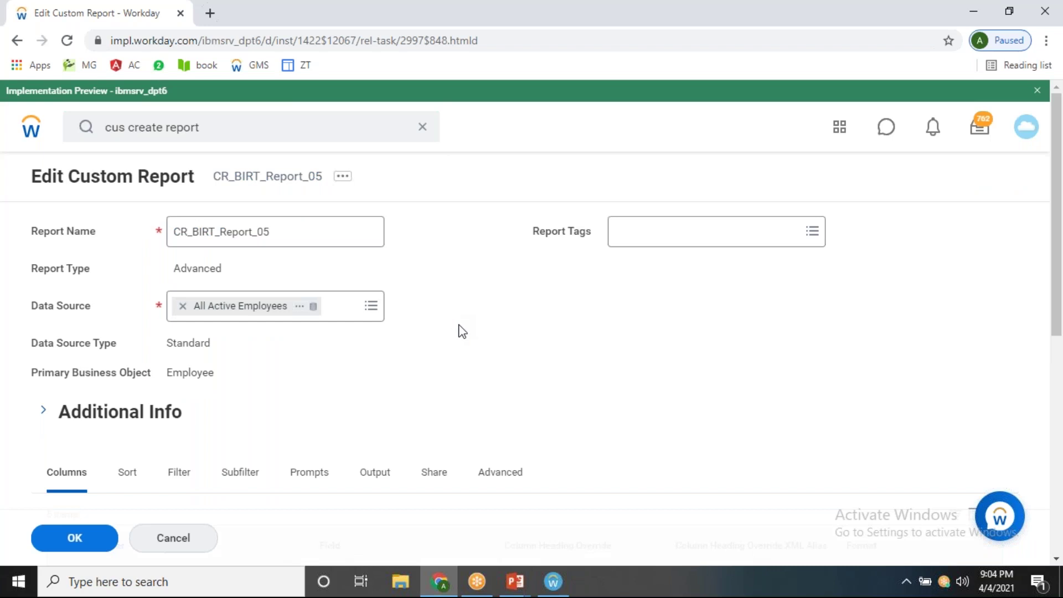
Step: Add an instance filter condition and search its field prompt for supervisory organization
scroll(460, 329, "down", 8)
scroll(340, 280, "up", 4)
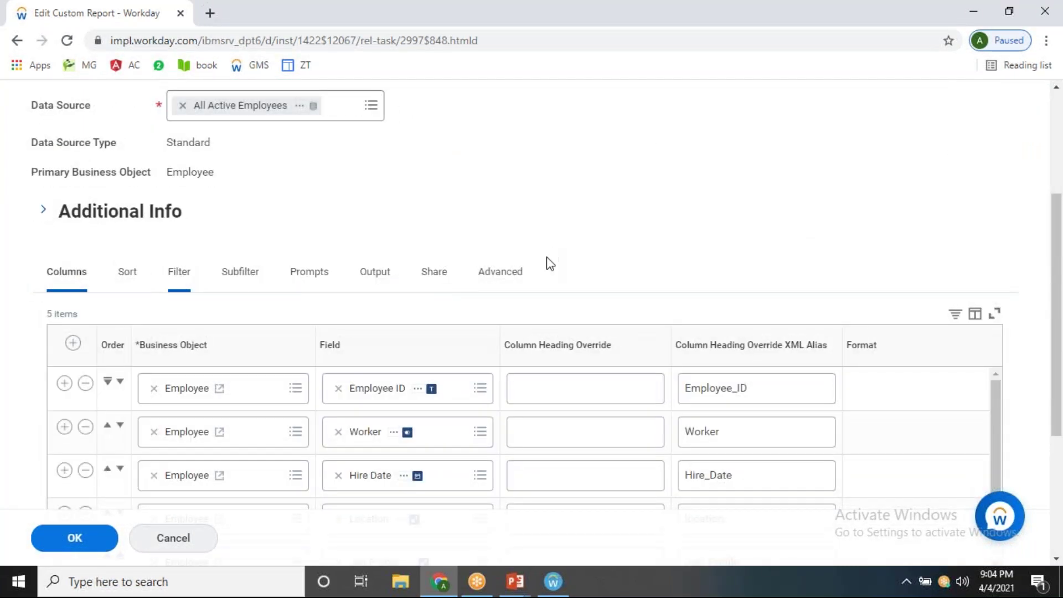
scroll(546, 262, "down", 3)
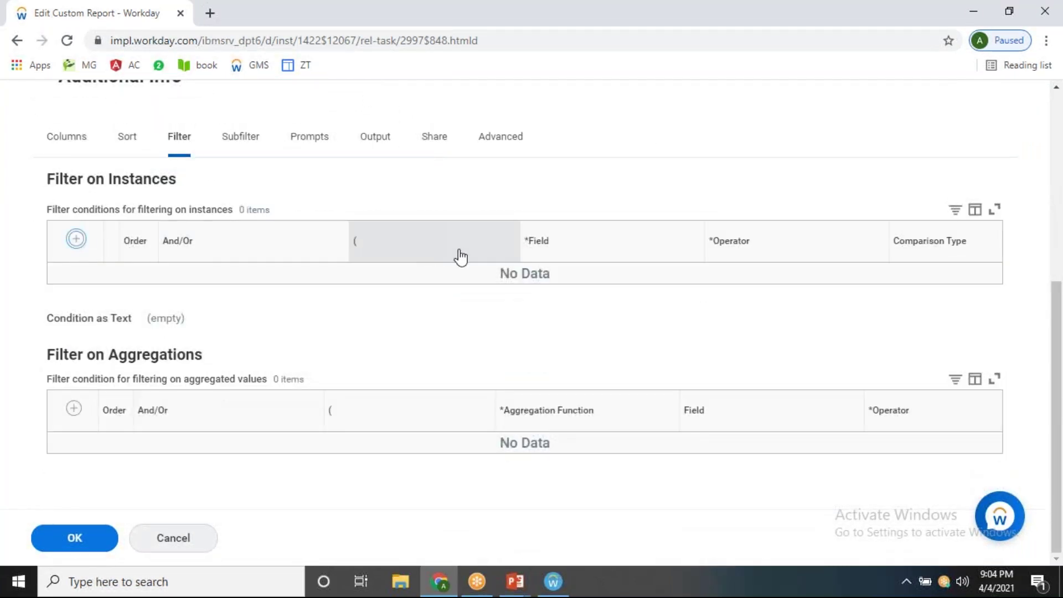
left_click(582, 283)
left_click(609, 289)
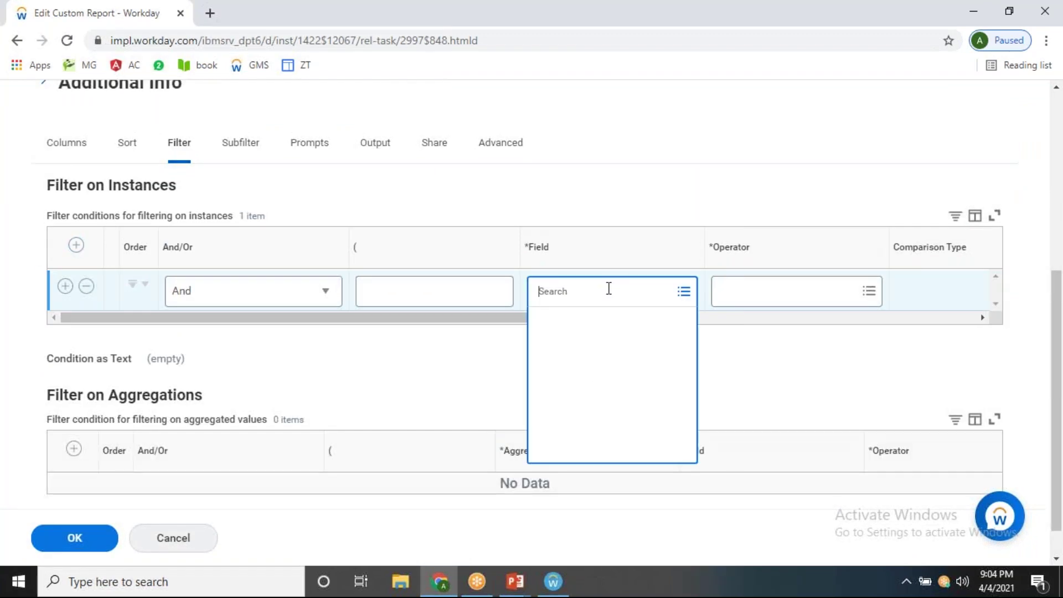
type("oa")
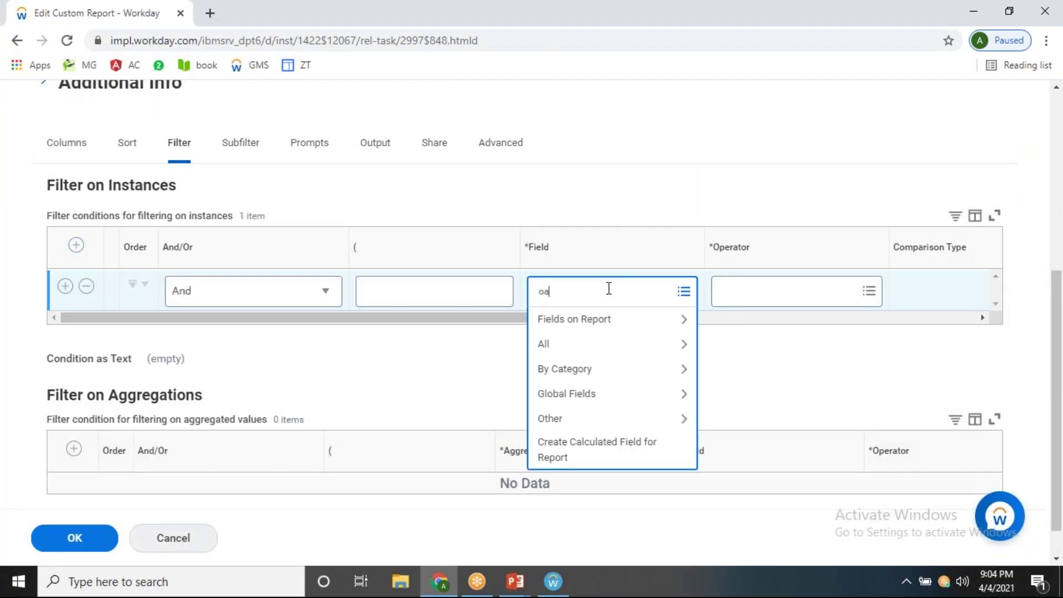
type("tsuper org")
key("Return")
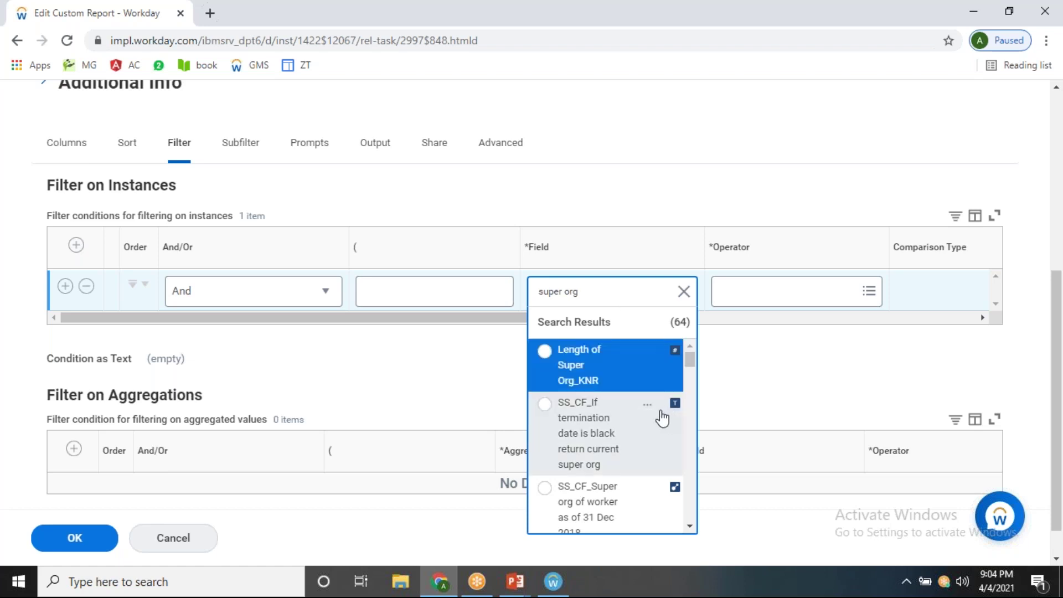
Step: Choose Supervisory Organization - Organization Top -> Organization from the field results
scroll(662, 419, "down", 3)
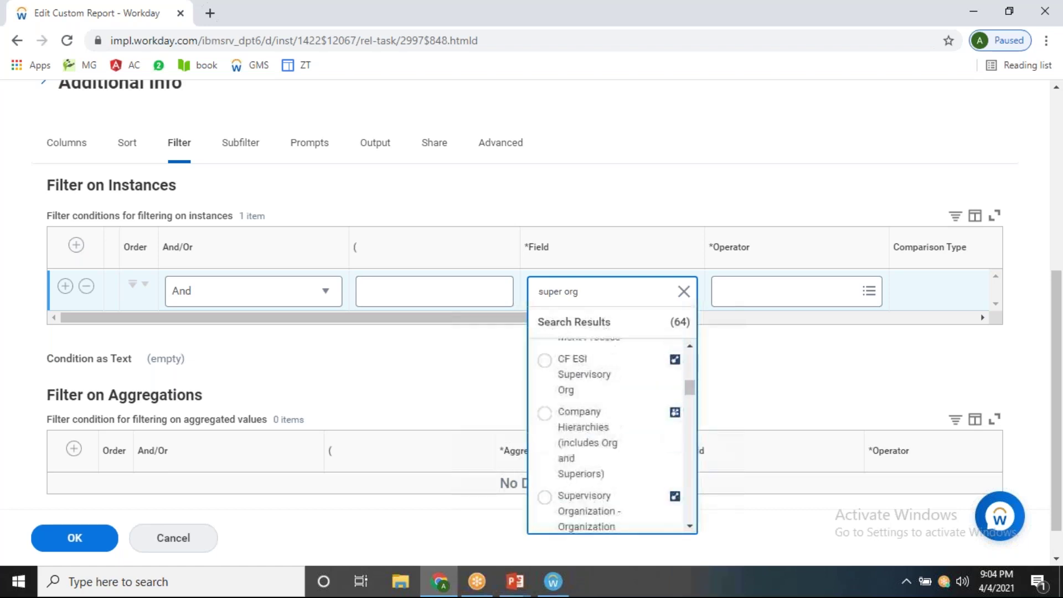
scroll(633, 427, "down", 2)
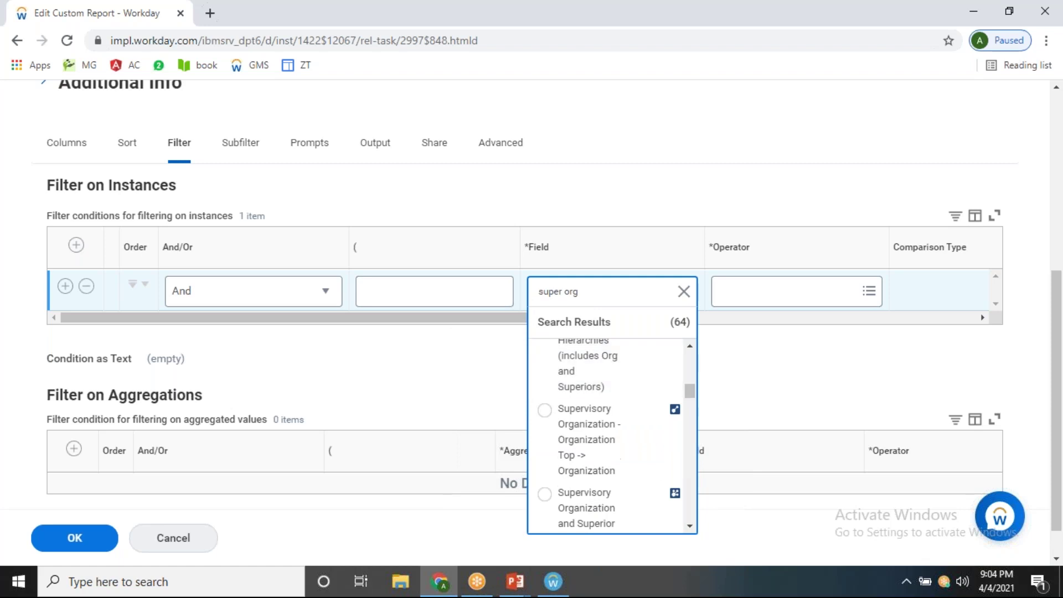
scroll(634, 427, "down", 2)
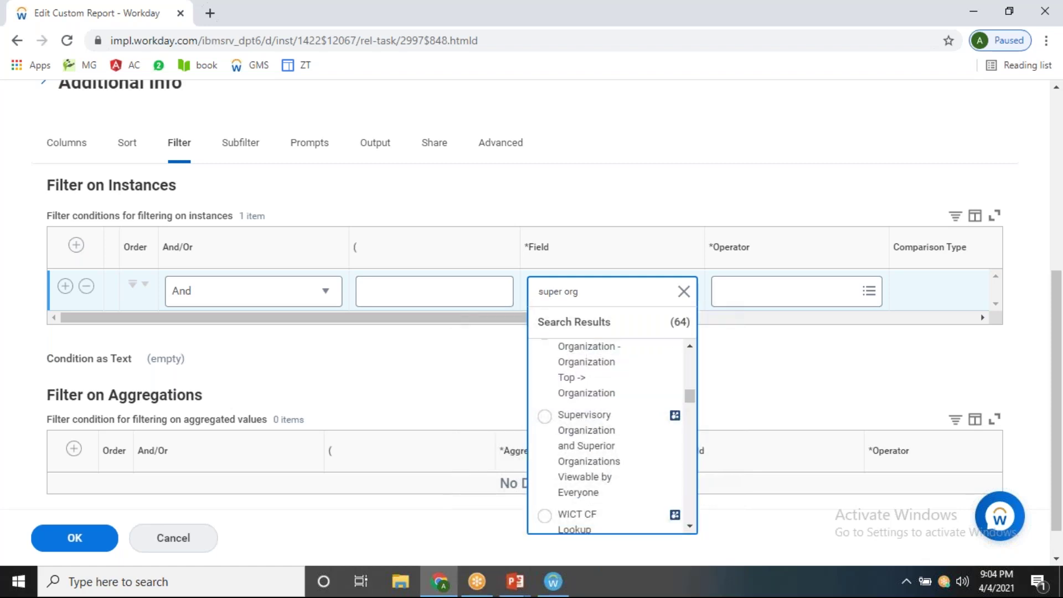
scroll(629, 431, "down", 2)
scroll(629, 431, "down", 2)
scroll(627, 430, "down", 2)
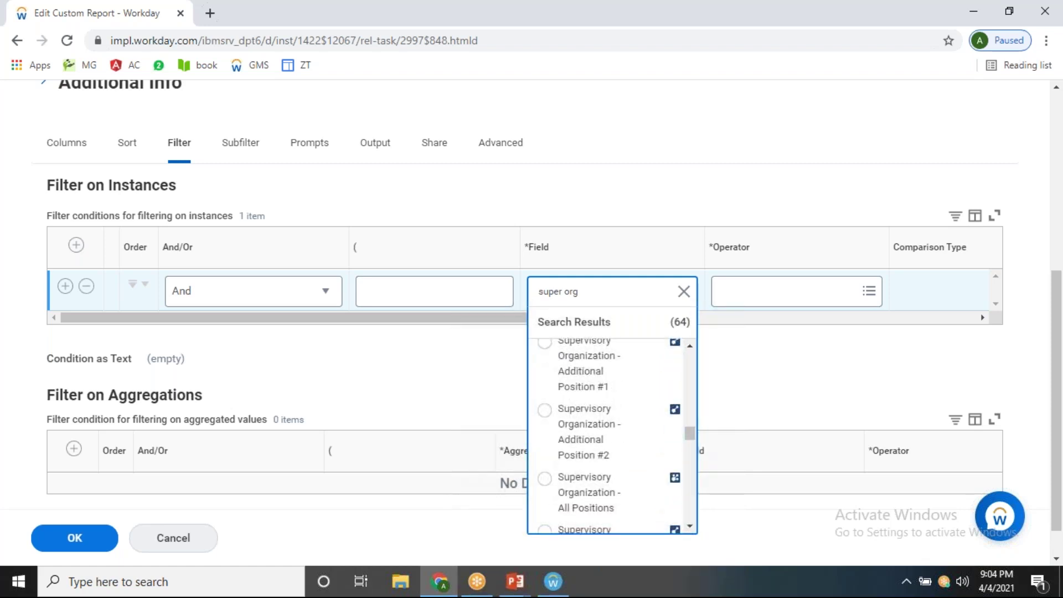
scroll(628, 445, "down", 2)
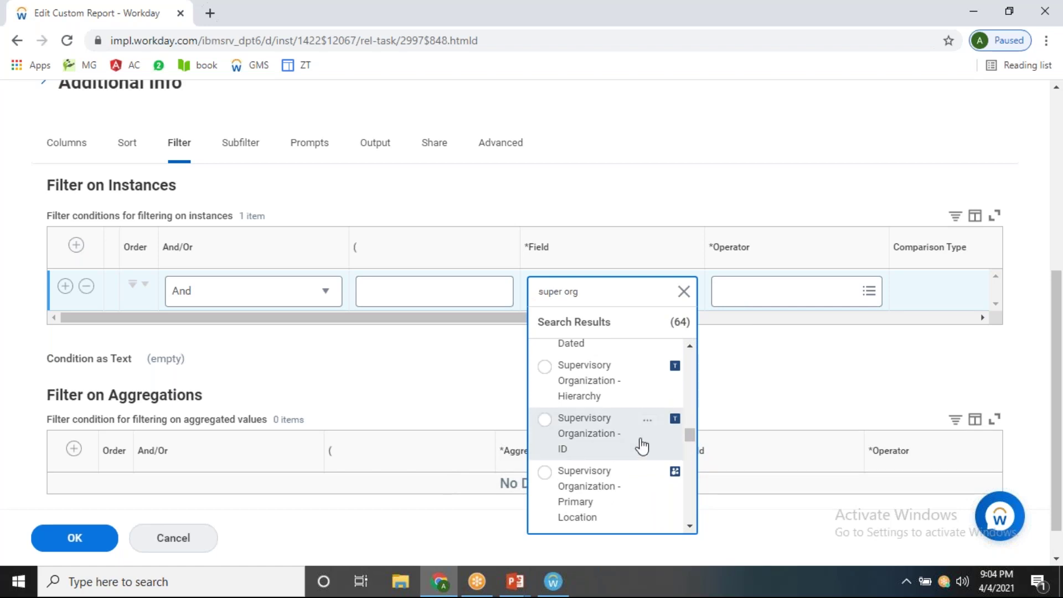
scroll(643, 446, "down", 2)
scroll(641, 442, "down", 3)
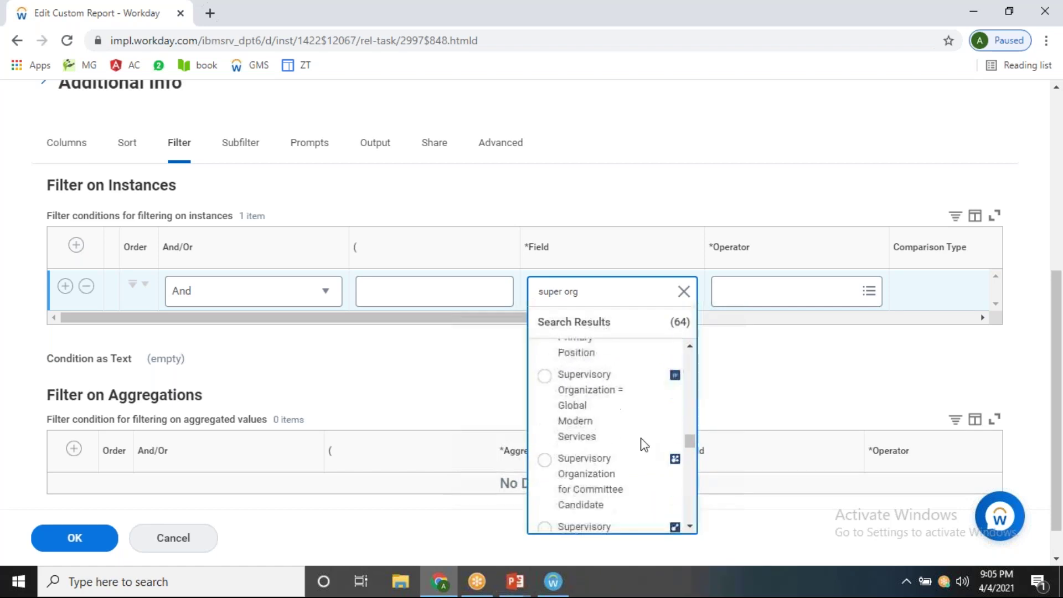
scroll(643, 440, "down", 3)
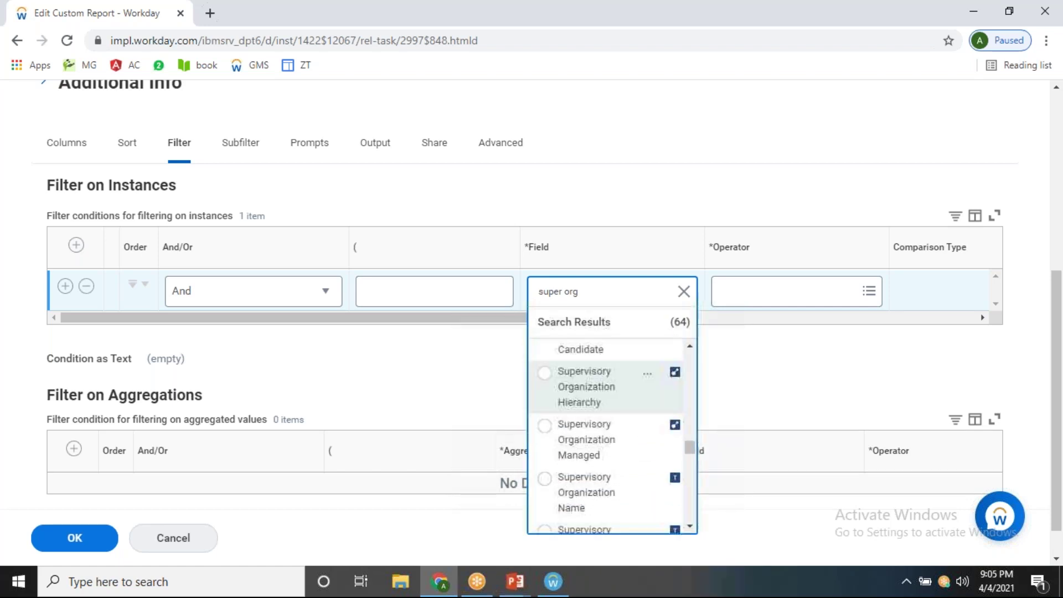
scroll(645, 448, "down", 5)
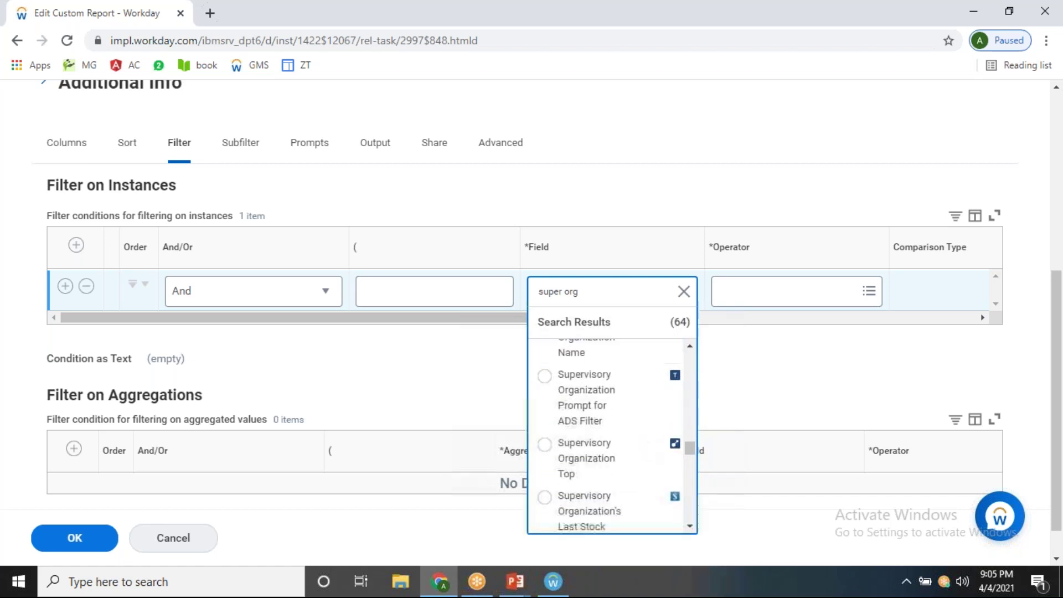
scroll(648, 448, "down", 4)
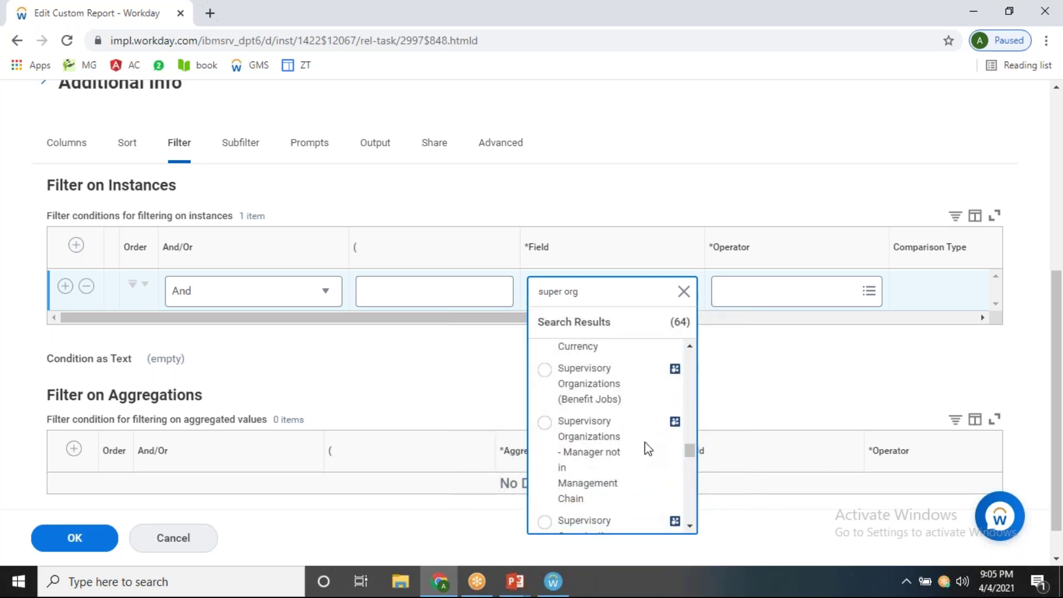
scroll(648, 448, "down", 4)
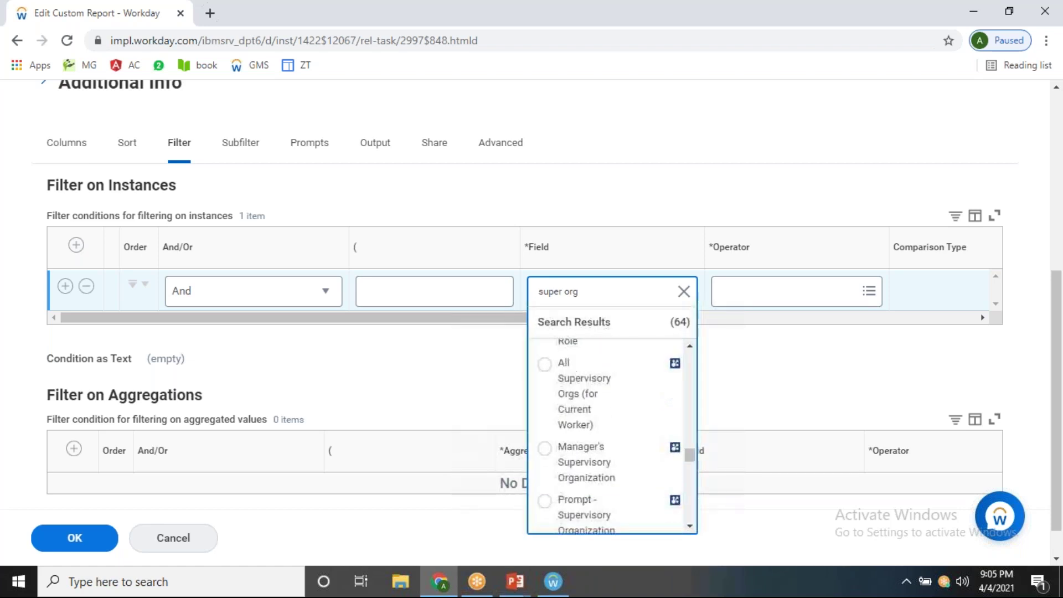
scroll(648, 448, "down", 4)
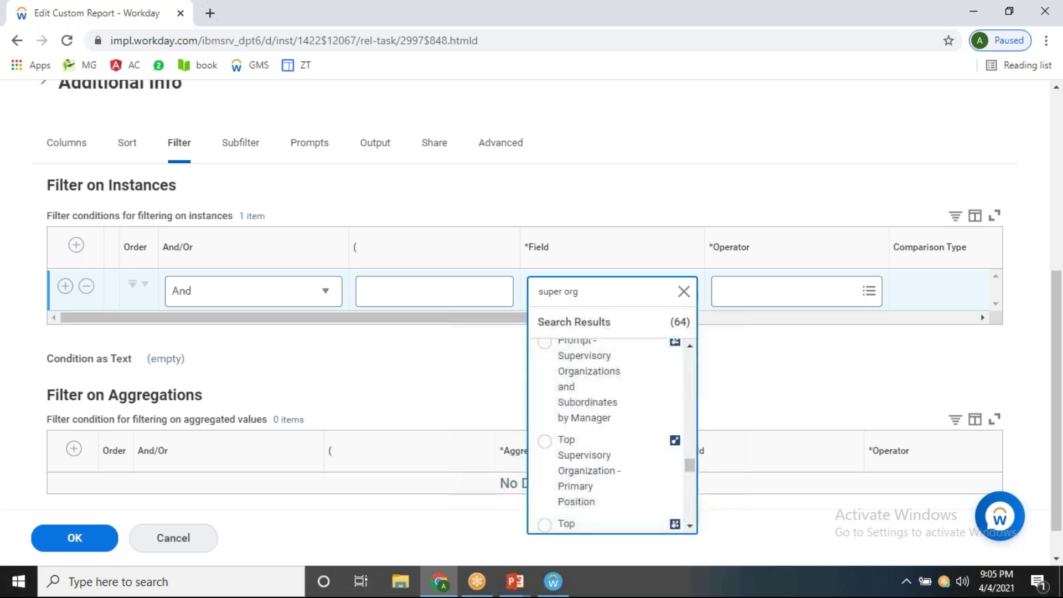
scroll(648, 447, "down", 4)
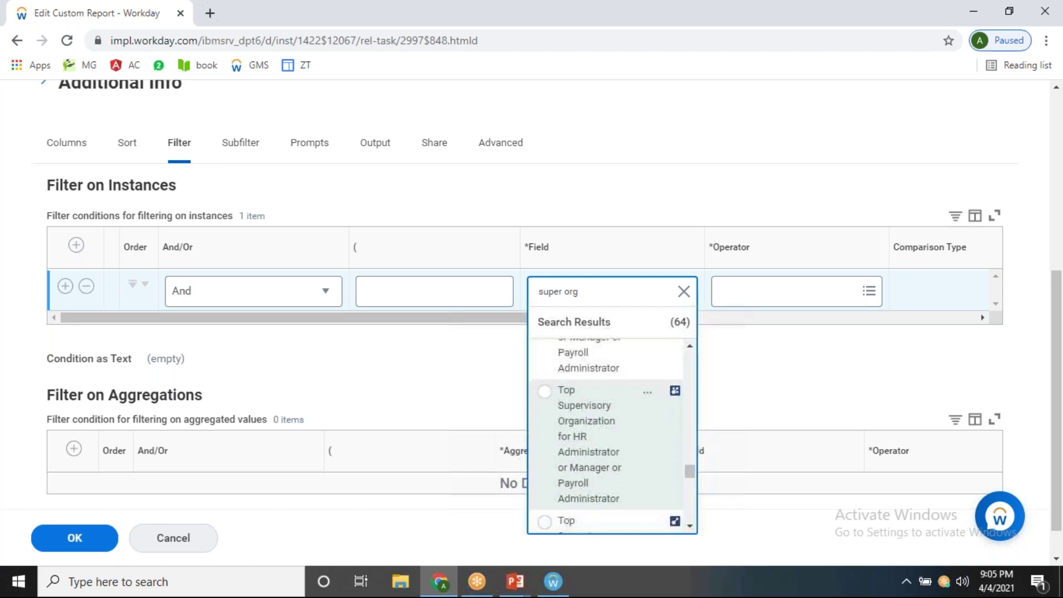
scroll(648, 447, "down", 4)
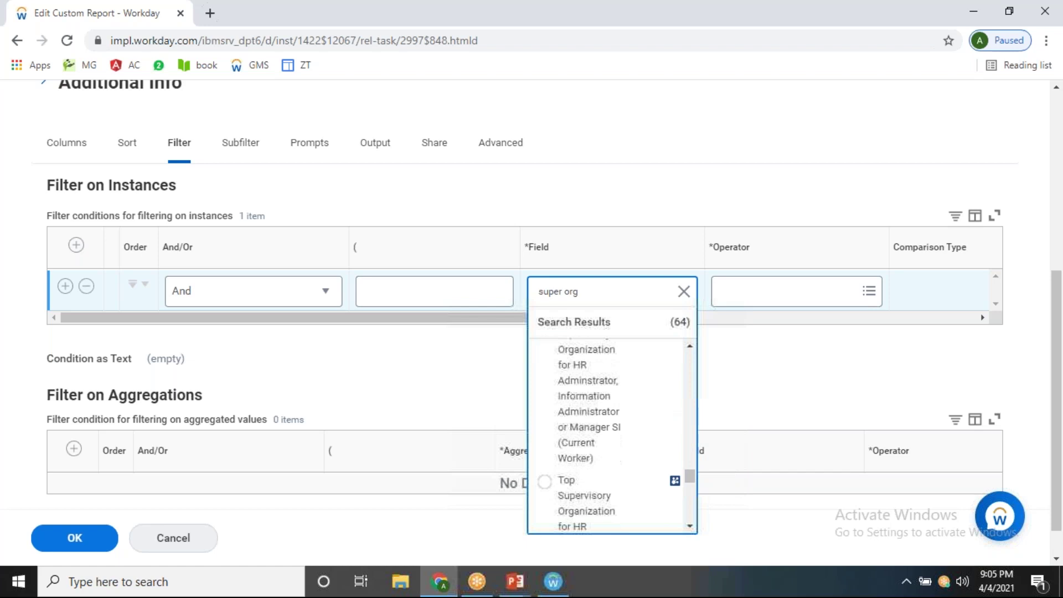
scroll(643, 446, "down", 4)
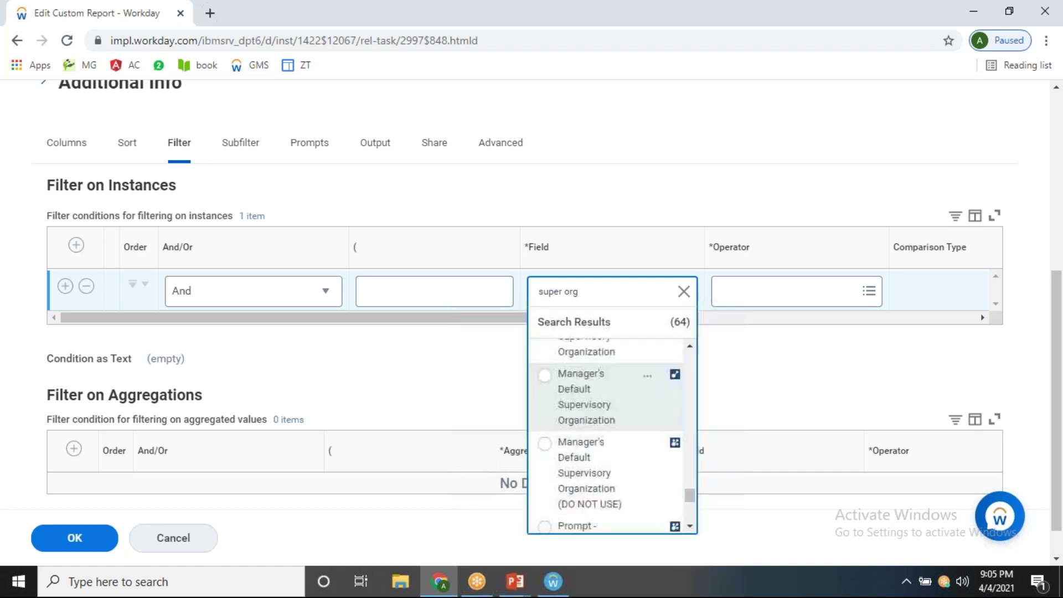
scroll(643, 446, "down", 1)
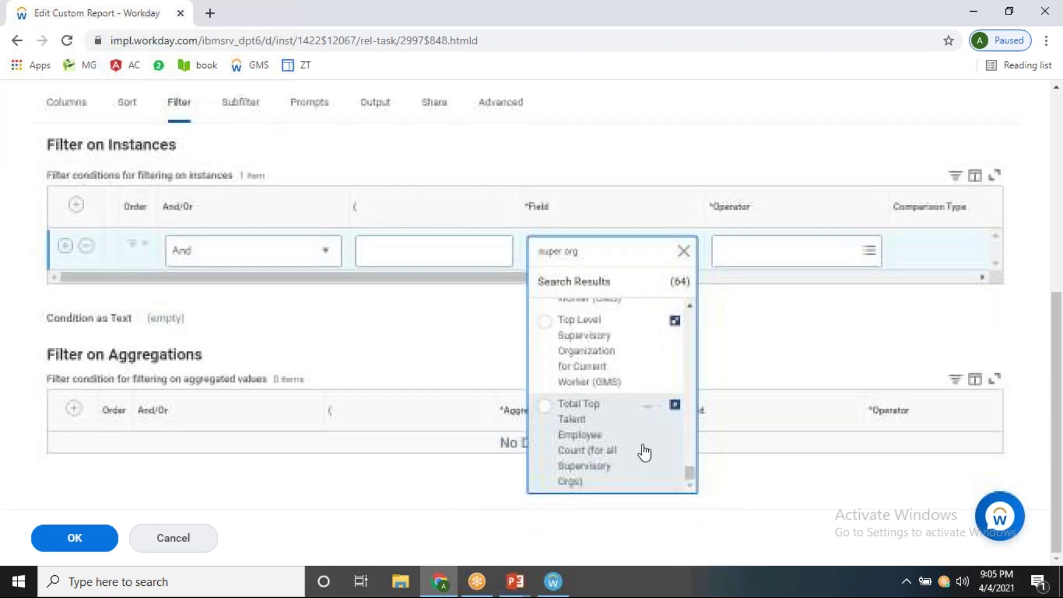
left_click(616, 254)
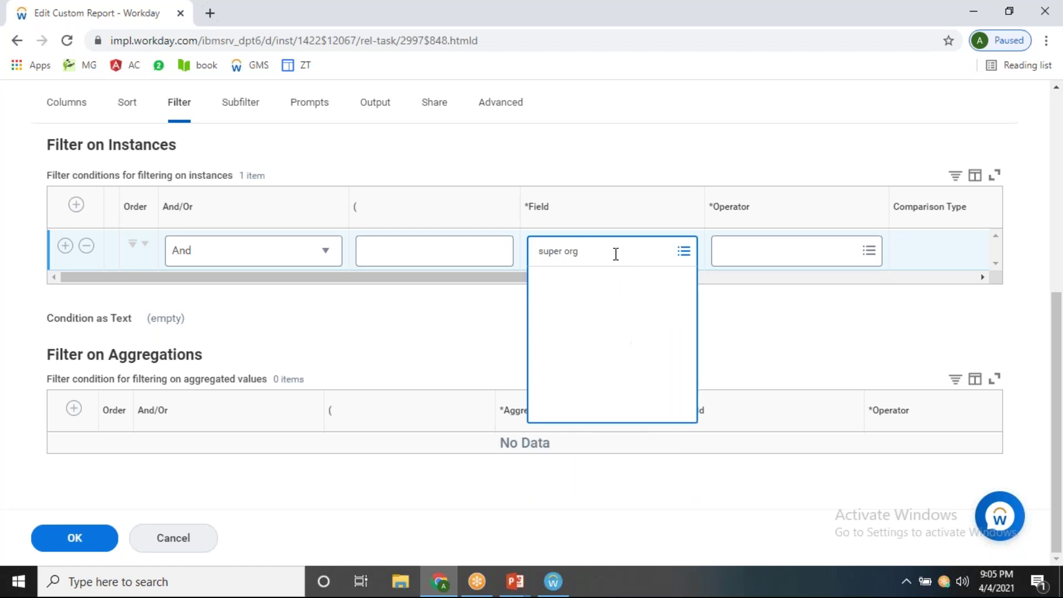
key("Down")
key("Down")
key("Down")
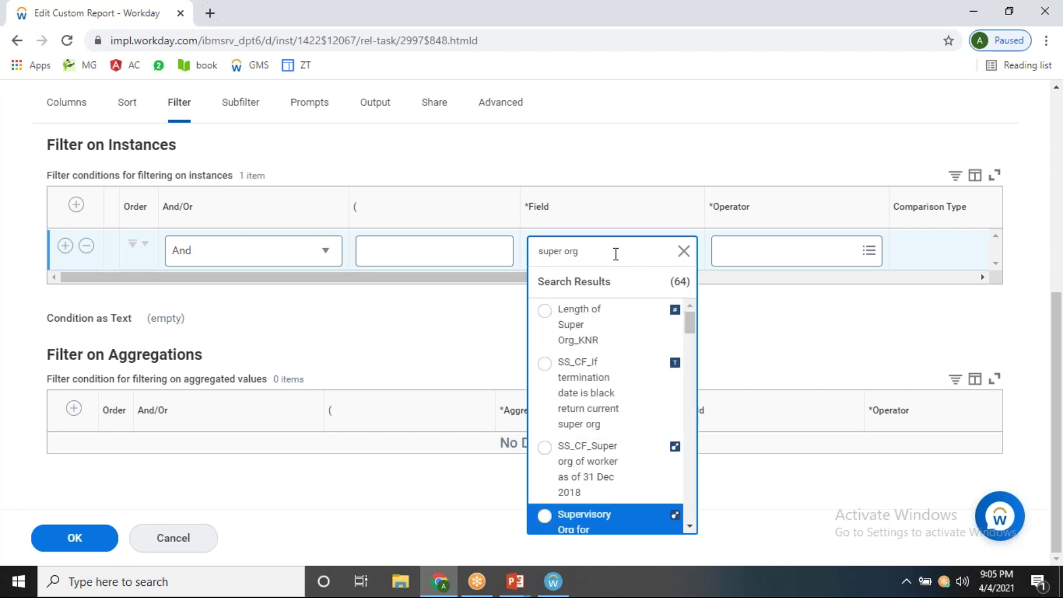
scroll(652, 422, "down", 2)
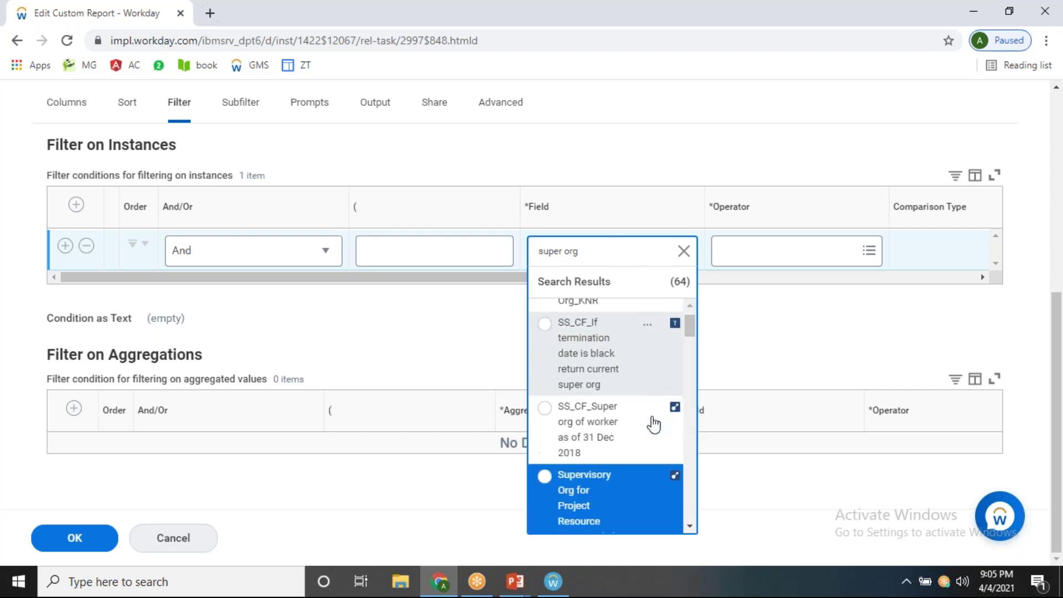
scroll(655, 434, "down", 2)
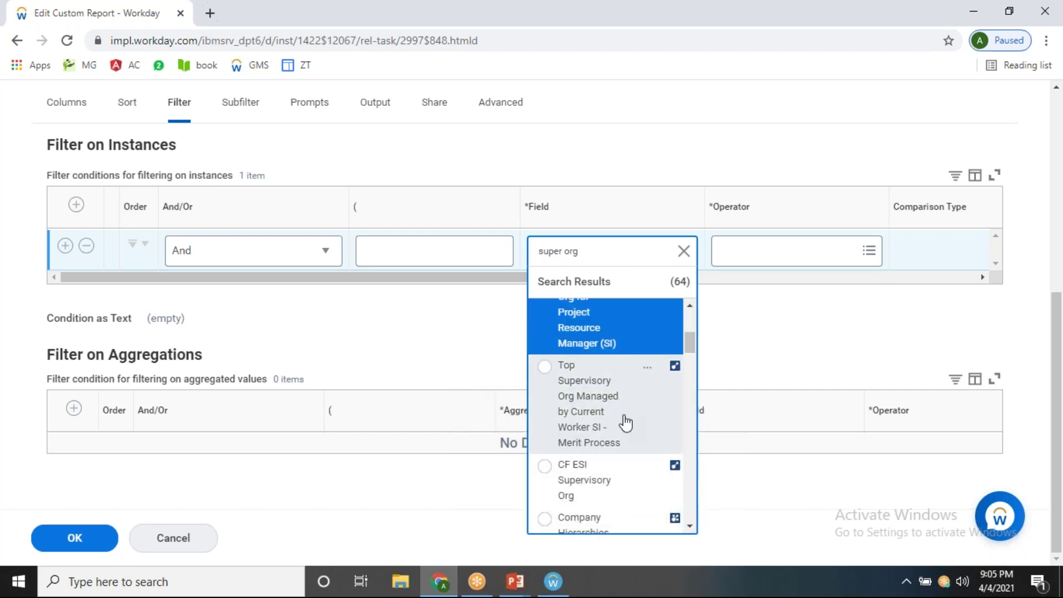
scroll(624, 423, "down", 3)
scroll(632, 421, "down", 2)
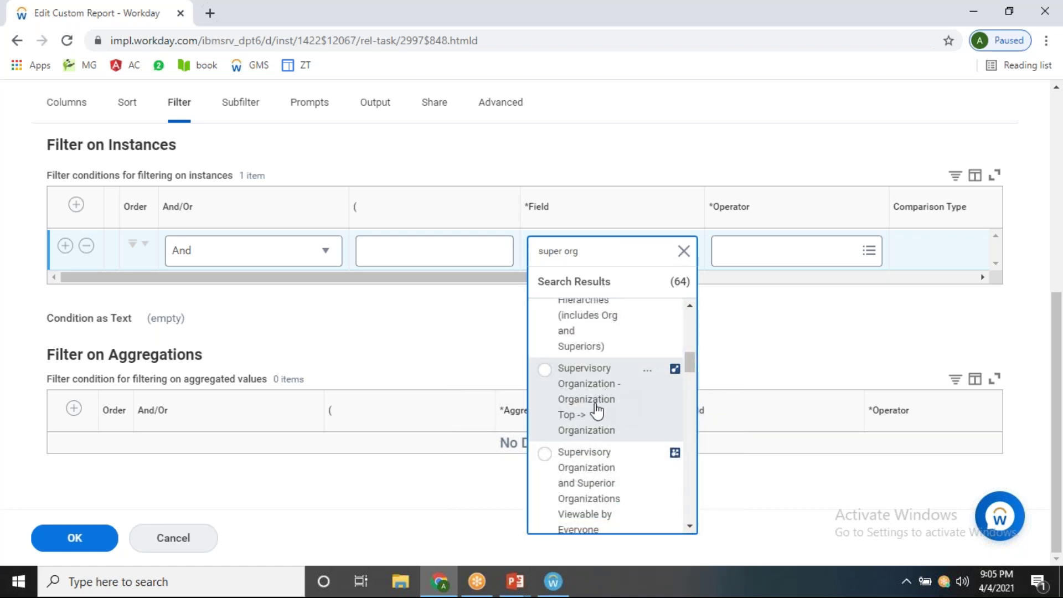
left_click(590, 379)
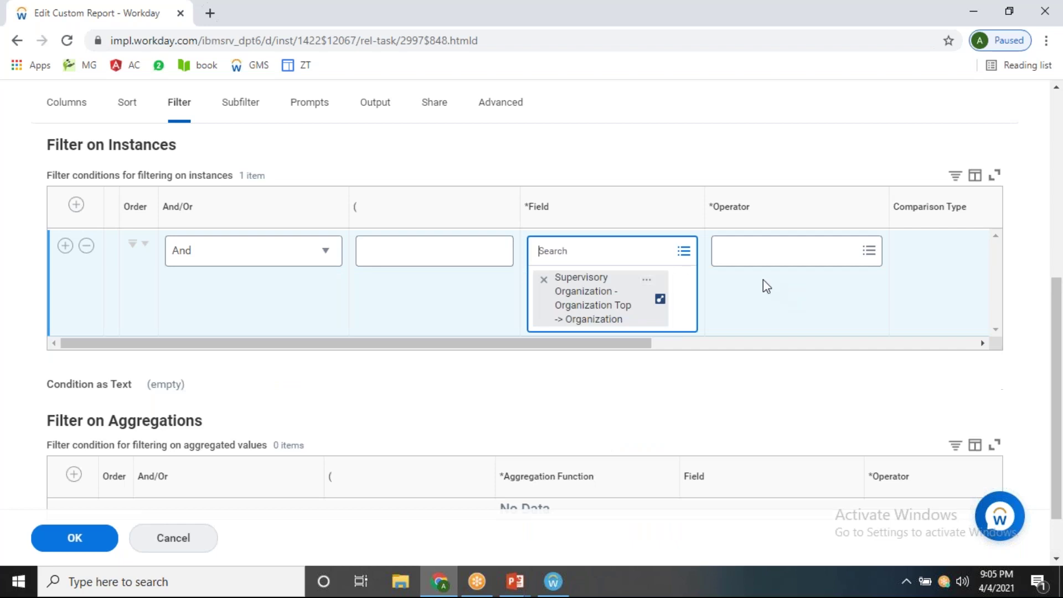
Step: Set the operator to 'in the selection list' and search the organization as the comparison value
left_click(770, 258)
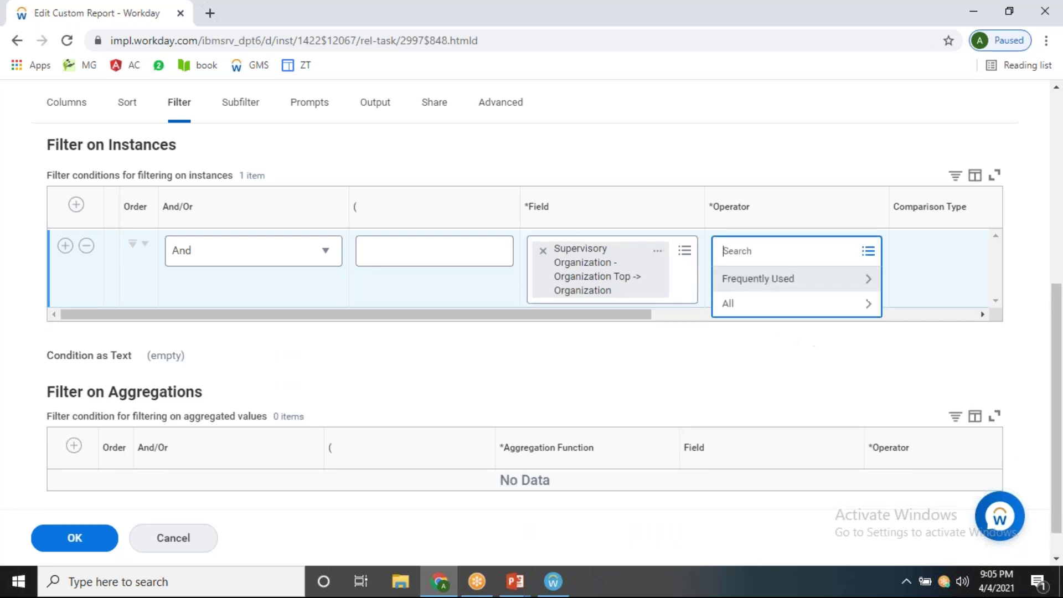
left_click(752, 309)
key("Tab")
key("Tab")
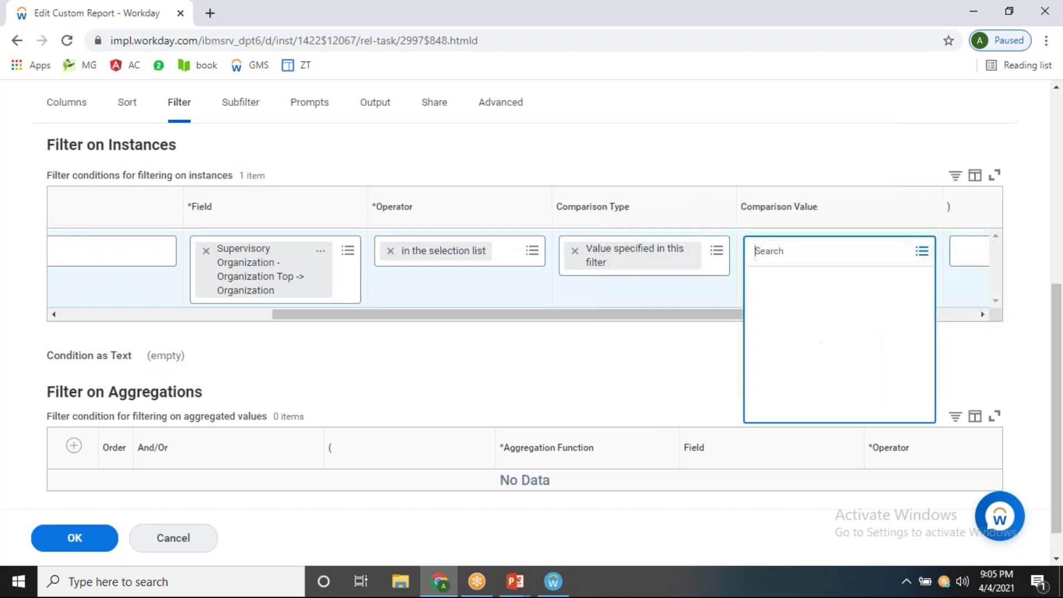
type("manthan 0")
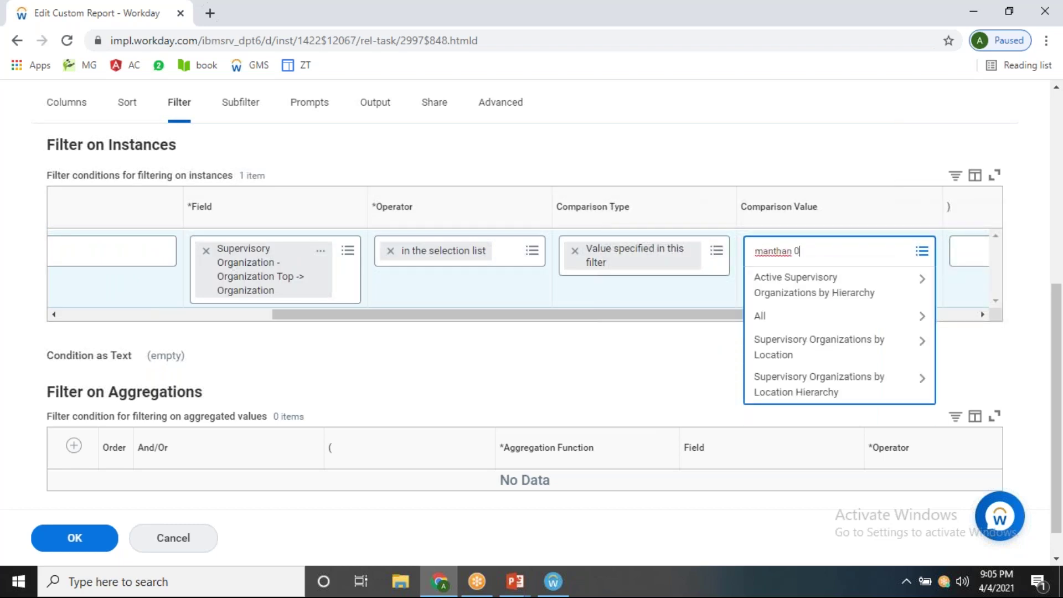
type("5")
key("Return")
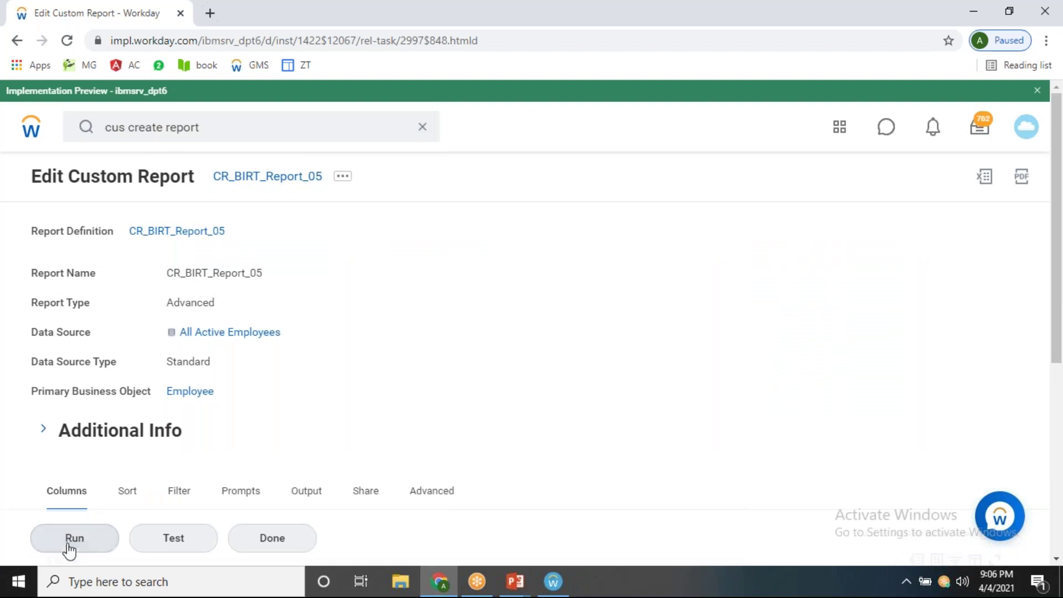
Step: Run CR_BIRT_Report_05 to list its 9 workers, then switch to Workday Studio
left_click(83, 545)
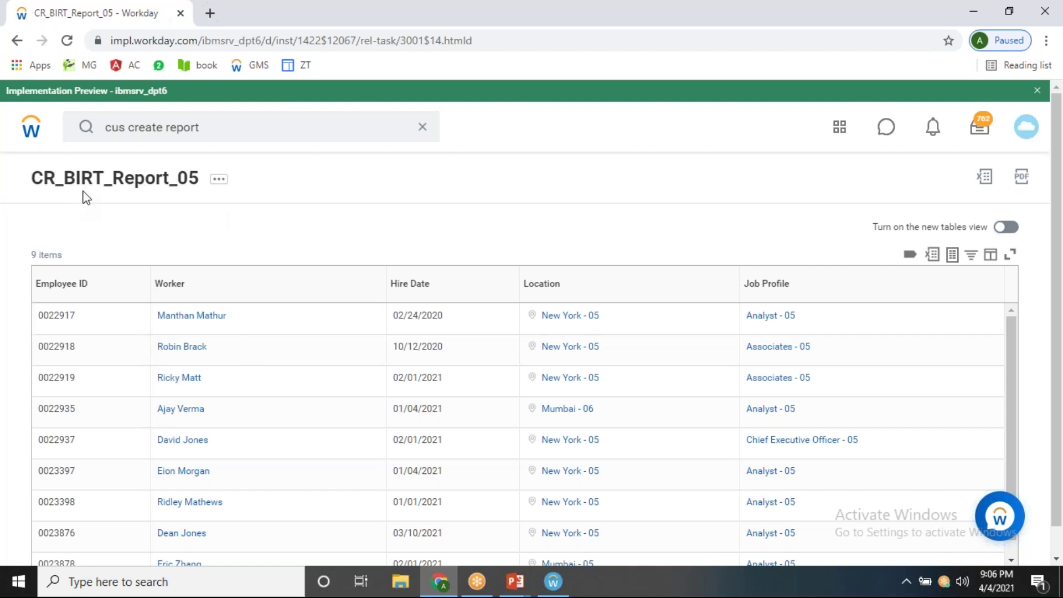
left_click(552, 582)
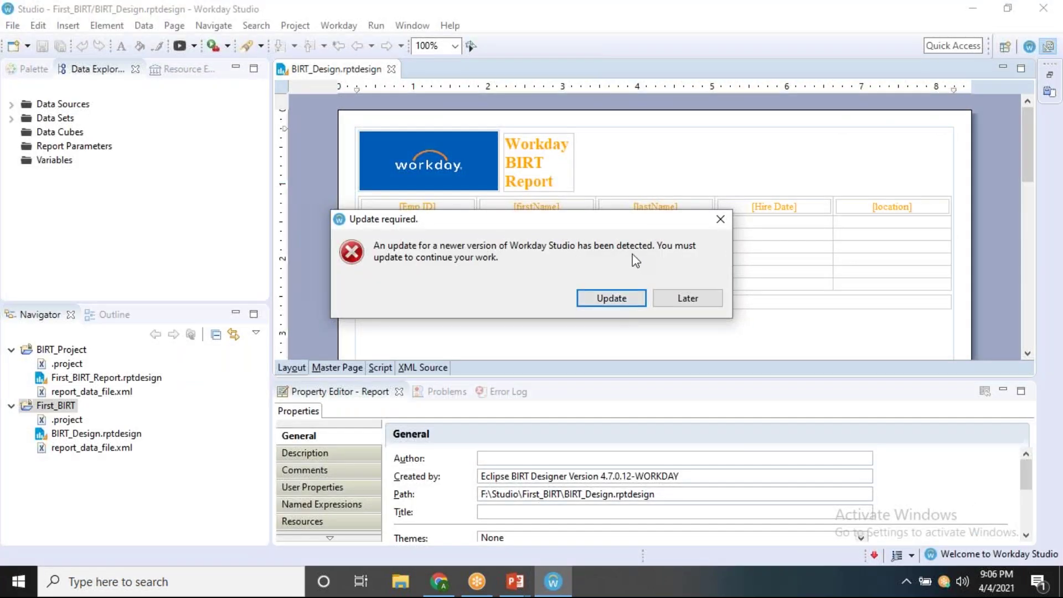
Step: Postpone the Studio update, close BIRT_Design.rptdesign, and delete BIRT_Project including its contents on disk
left_click(689, 300)
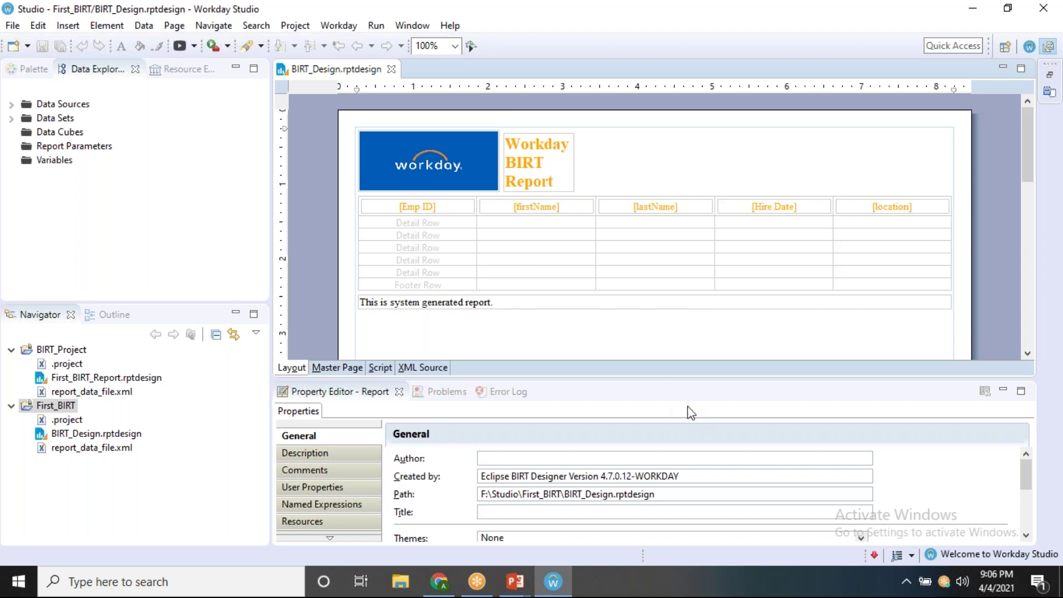
left_click(394, 69)
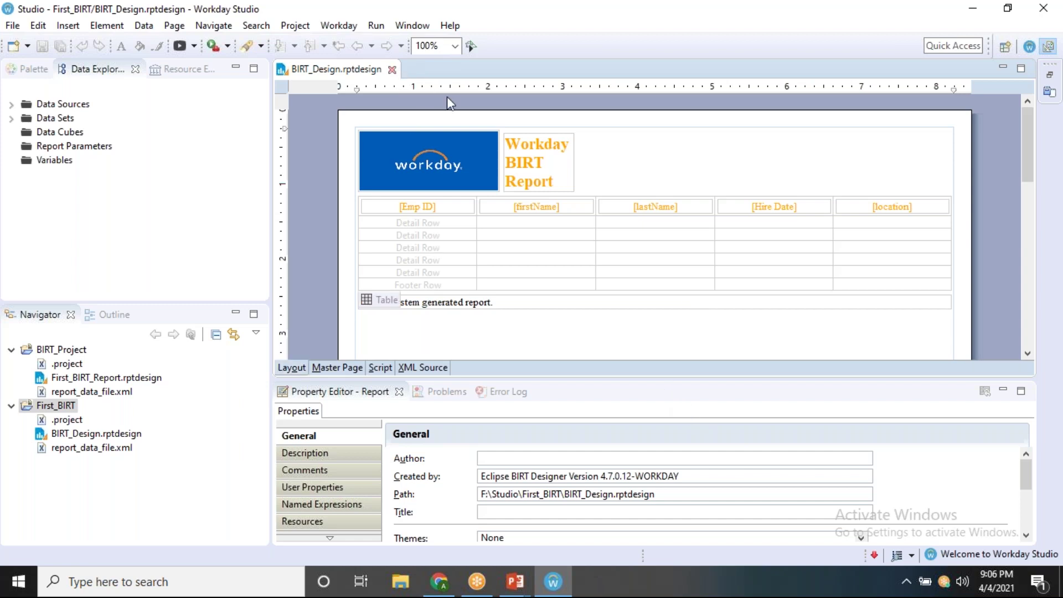
left_click(85, 352)
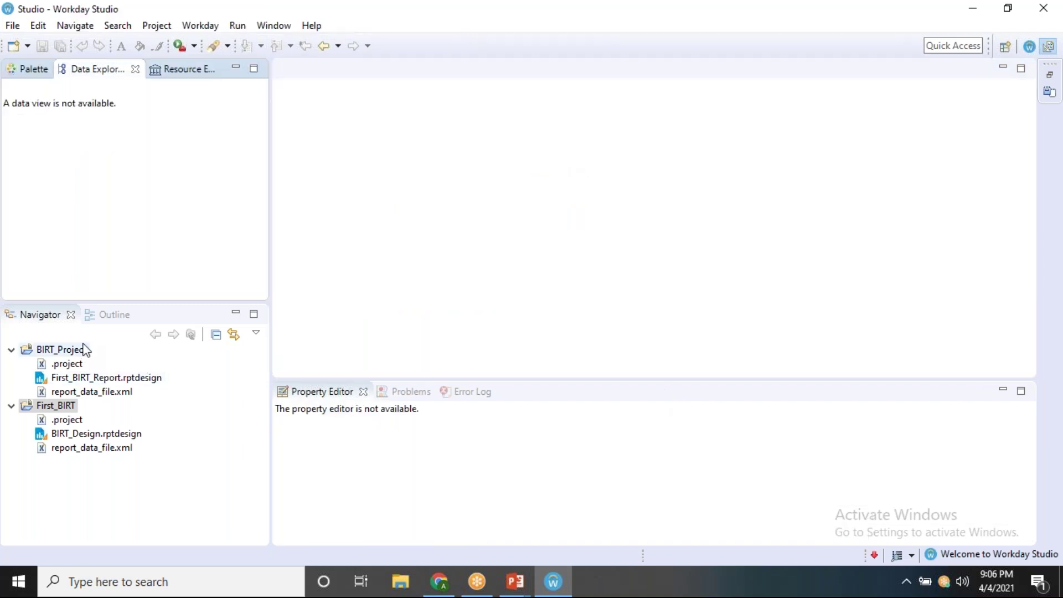
right_click(84, 357)
left_click(129, 244)
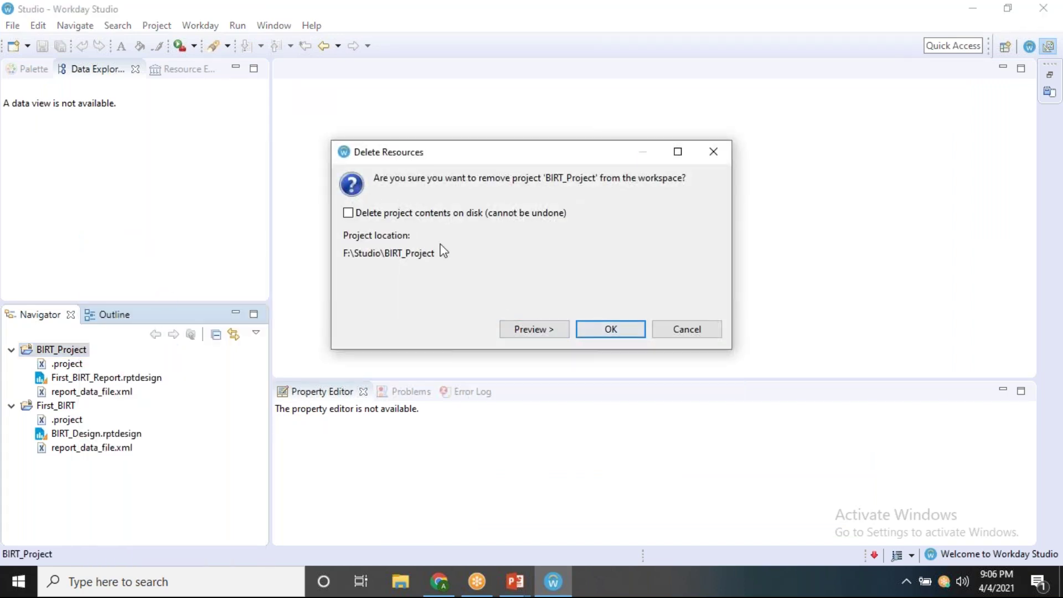
left_click(444, 208)
left_click(631, 334)
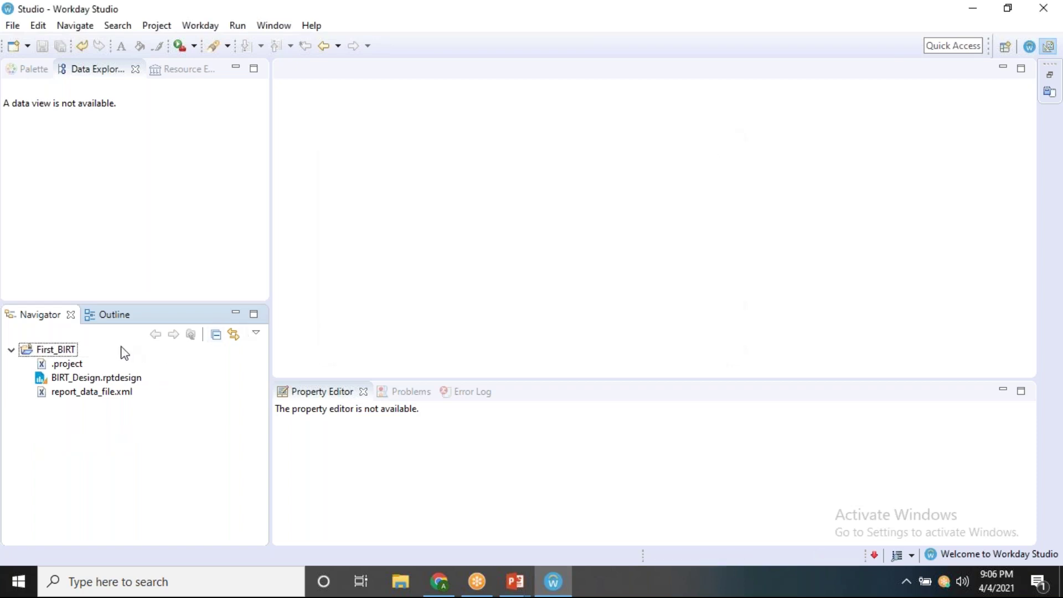
Step: Delete the First_BIRT project and its files on disk, then switch to the Workday layout
left_click(73, 350)
right_click(72, 350)
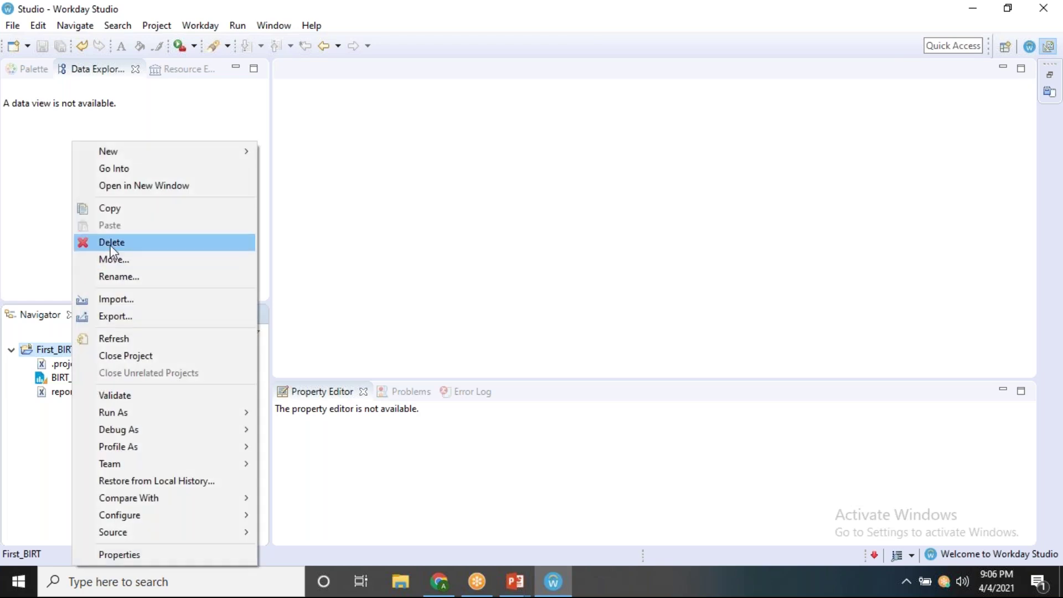
left_click(129, 244)
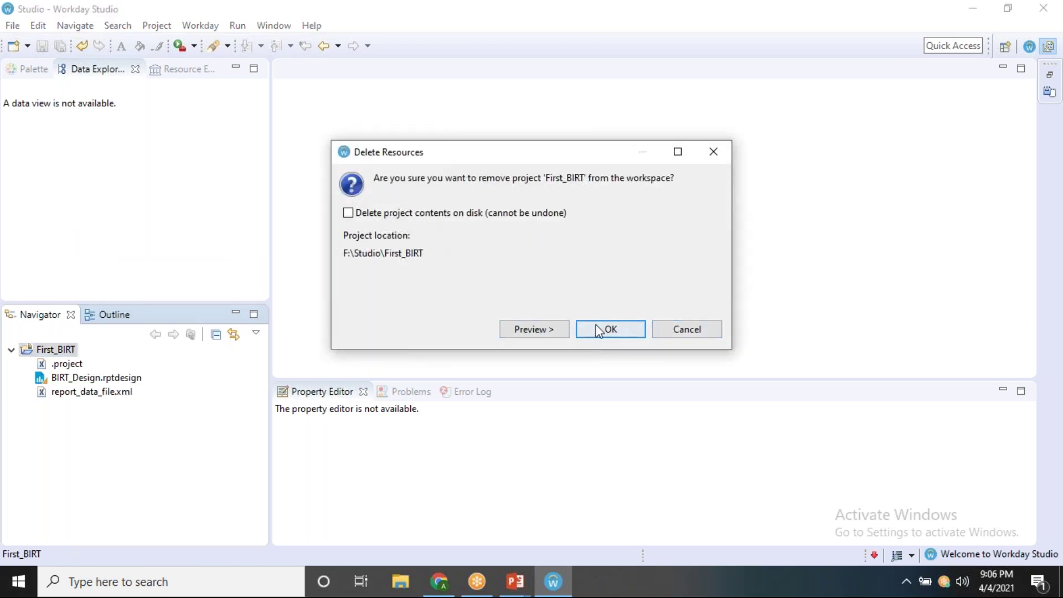
left_click(485, 214)
left_click(618, 329)
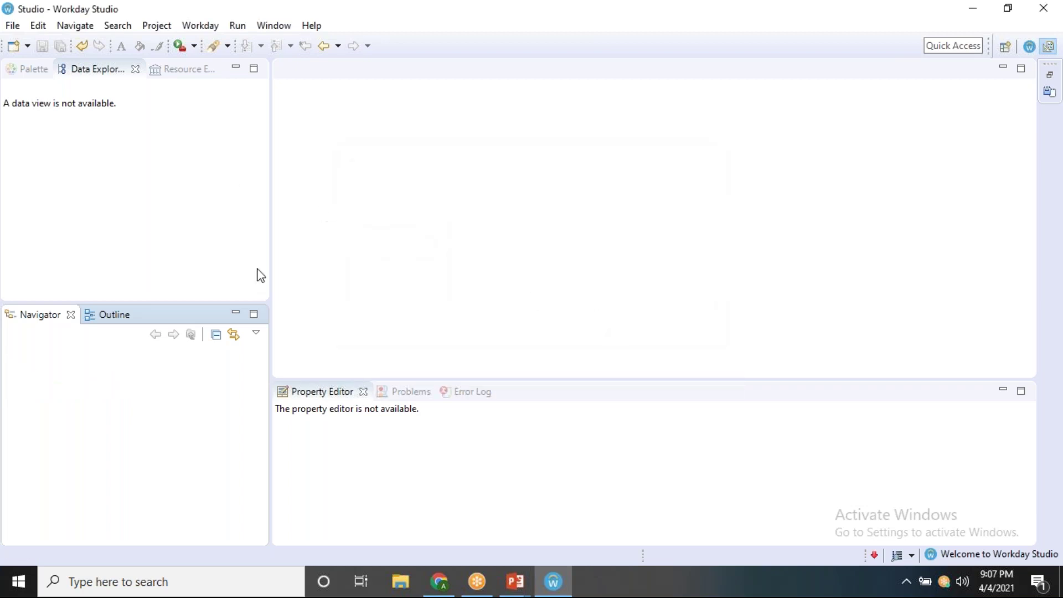
left_click(1030, 48)
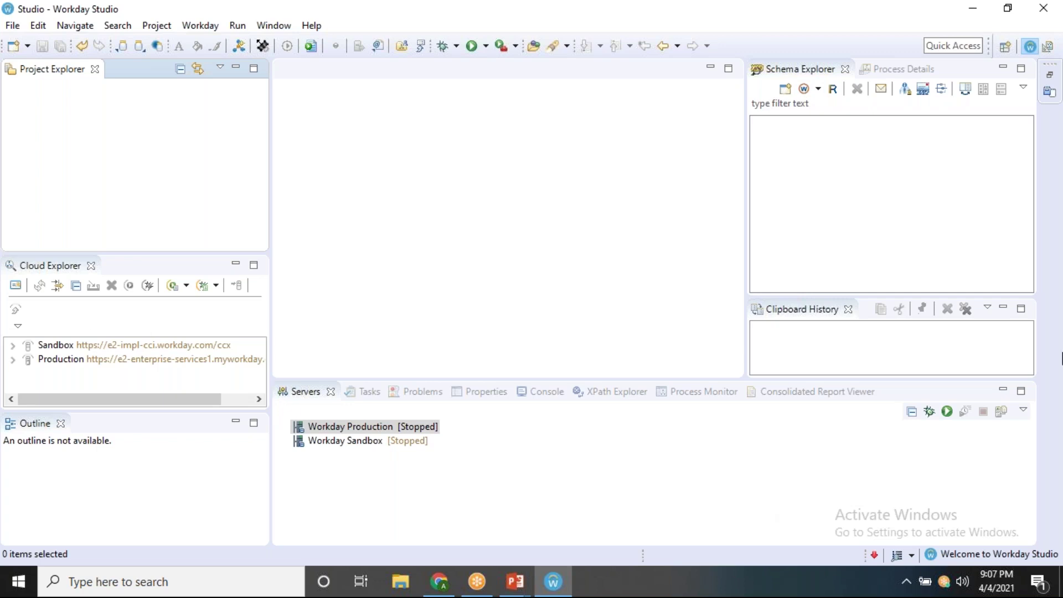
left_click(1049, 49)
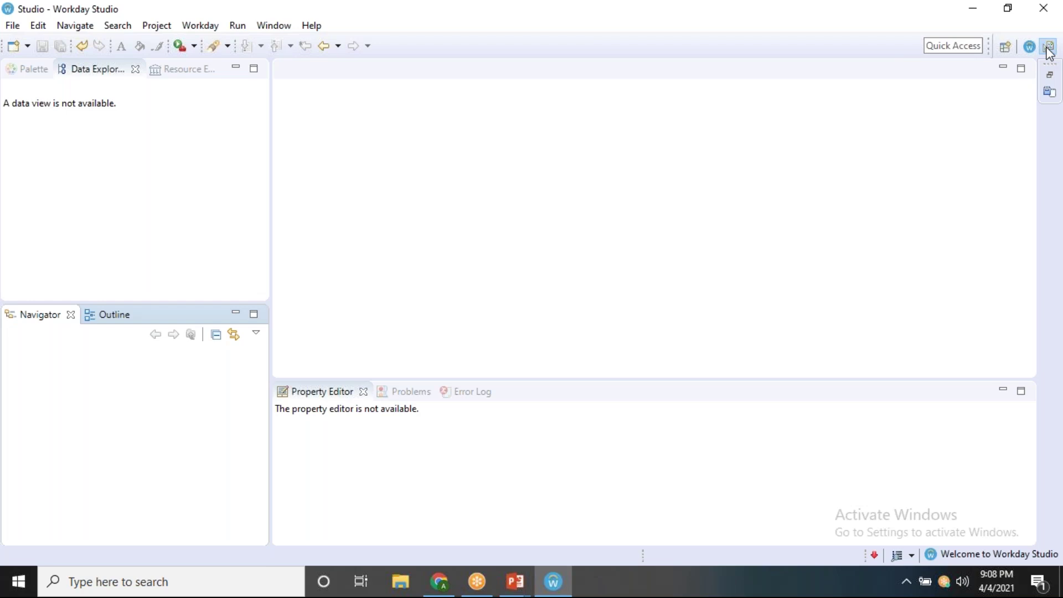
Step: Create a new Report Project named FIRST_BIRT through File > New > Project
left_click(20, 26)
mouse_move(47, 45)
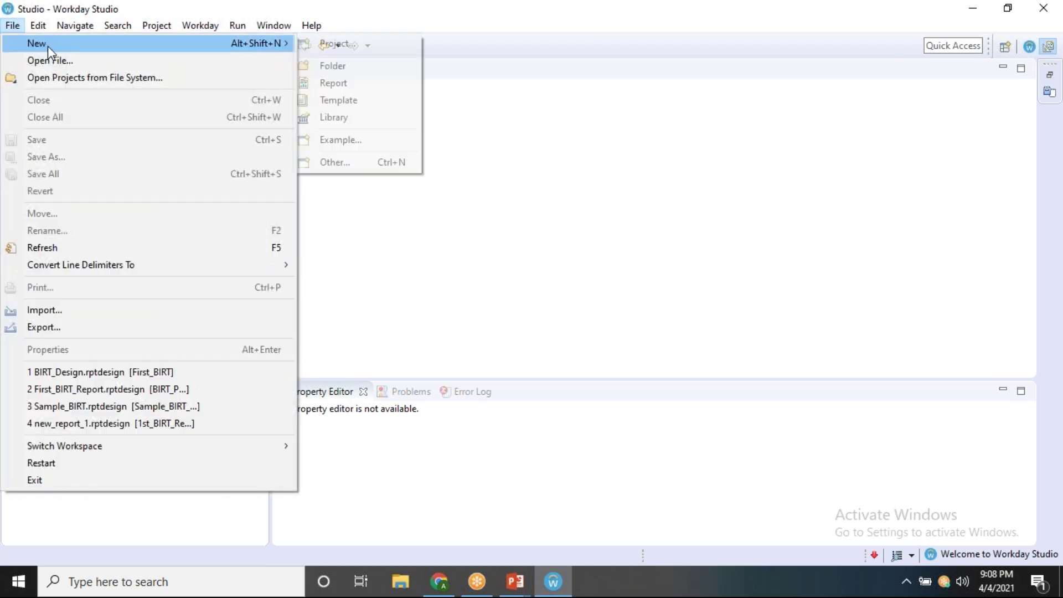
left_click(351, 44)
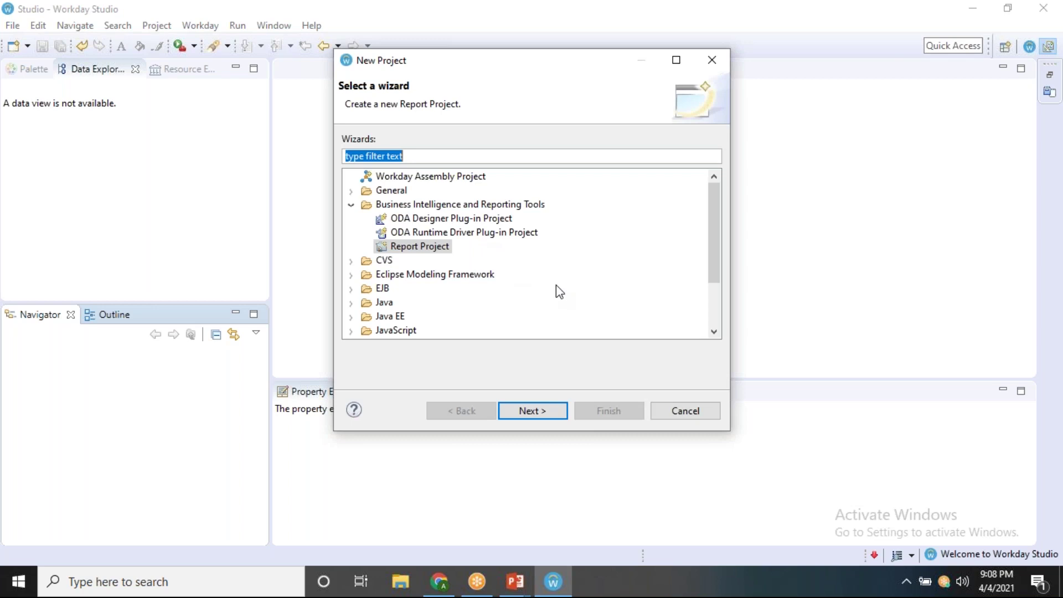
double_click(426, 248)
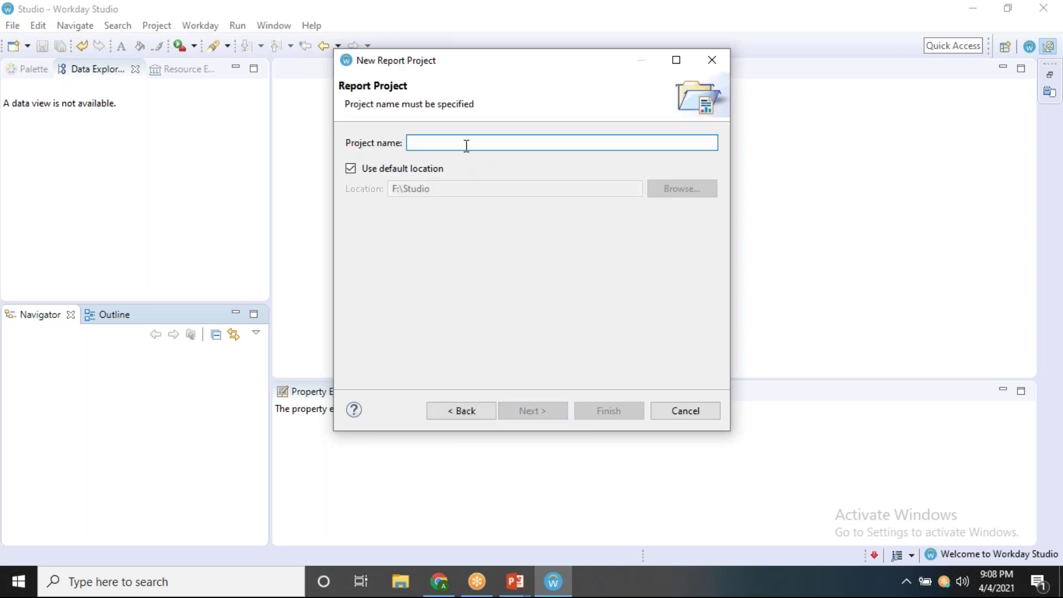
type("F")
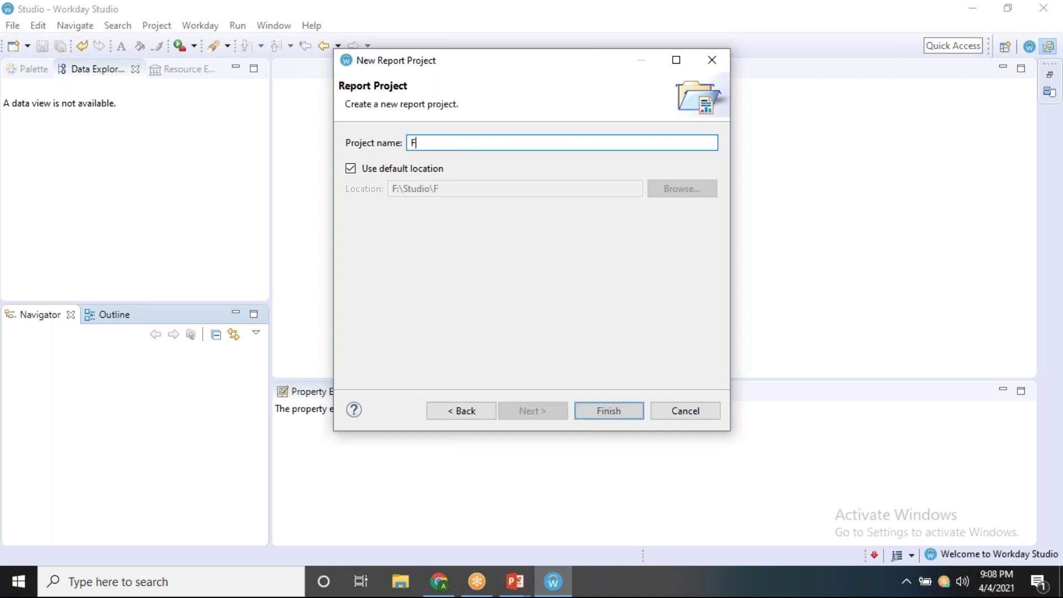
type("IRST_BIRT")
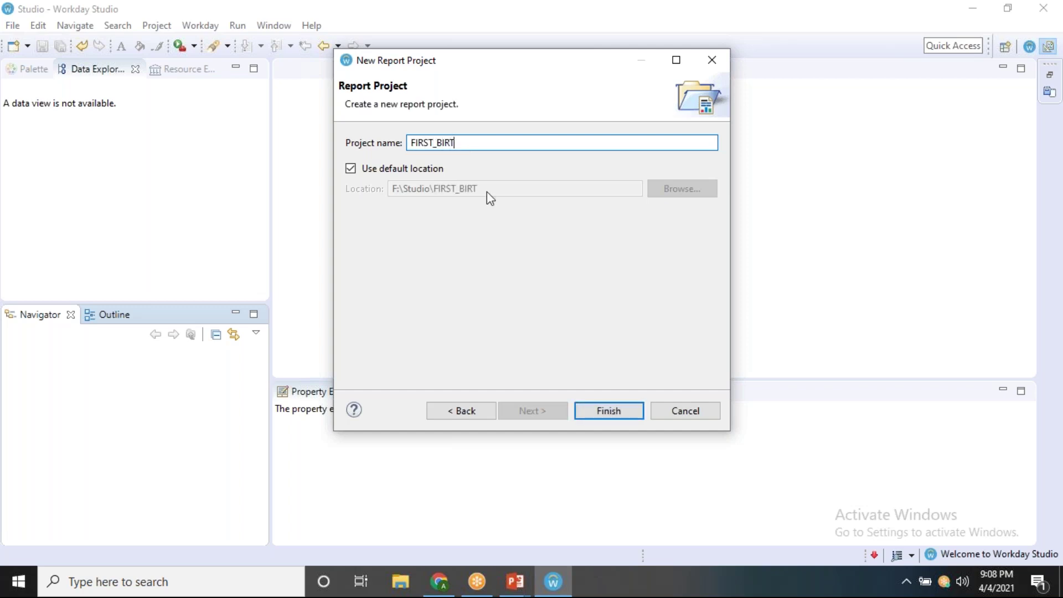
left_click(616, 411)
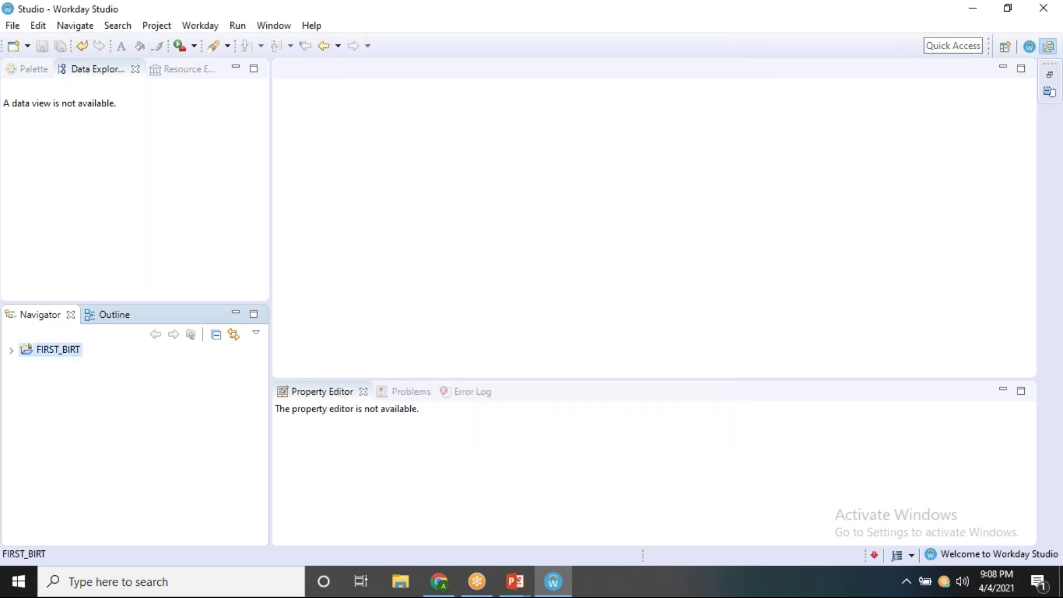
Step: Add a blank-template report new_report.rptdesign to FIRST_BIRT, then bring the CR_BIRT_Report_05 page forward in Chrome
left_click(11, 350)
left_click(68, 365)
right_click(67, 364)
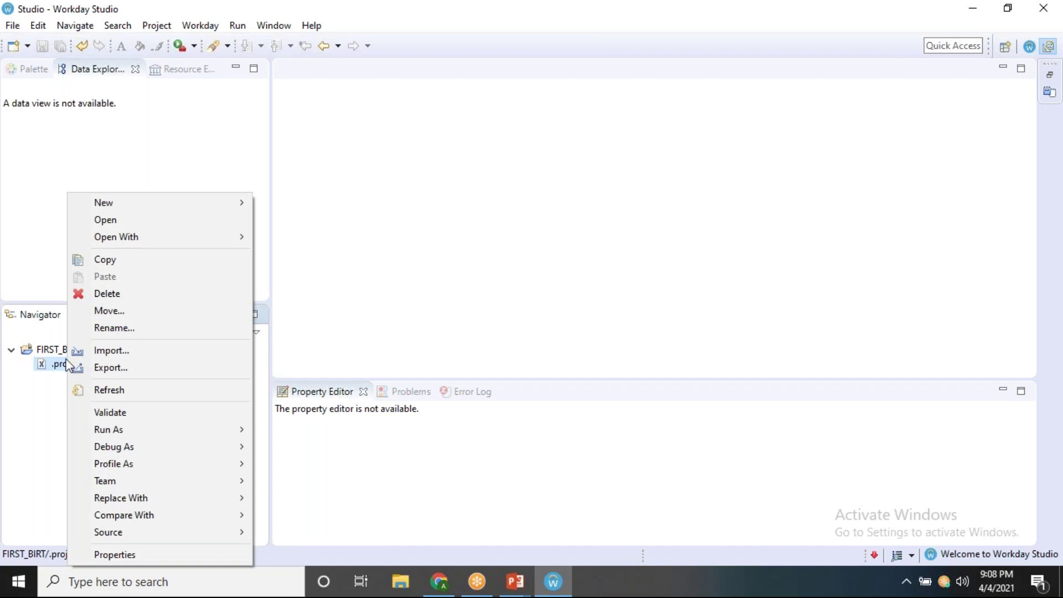
mouse_move(116, 202)
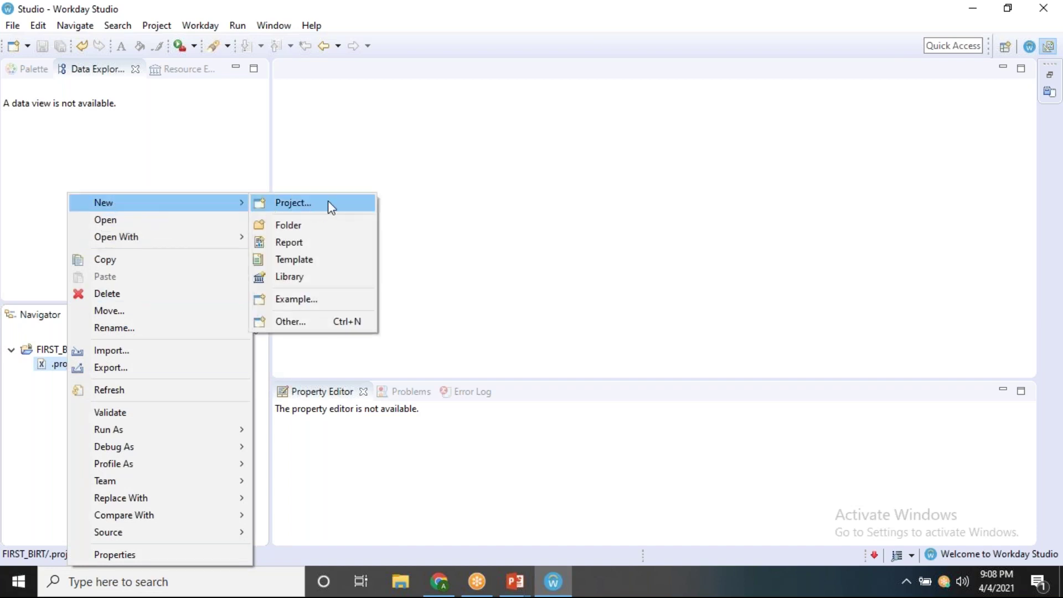
left_click(293, 242)
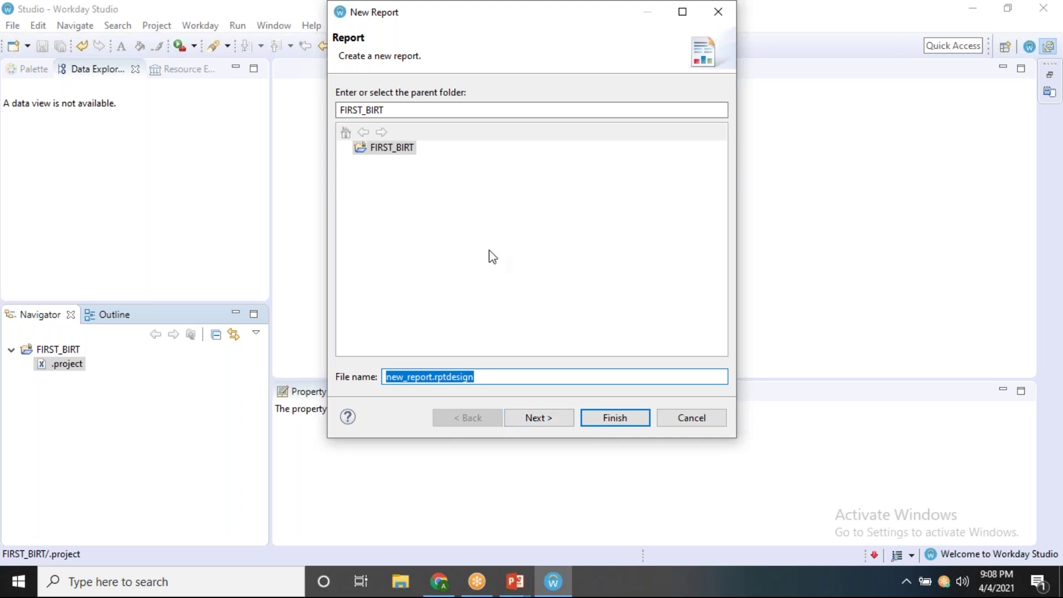
left_click(551, 420)
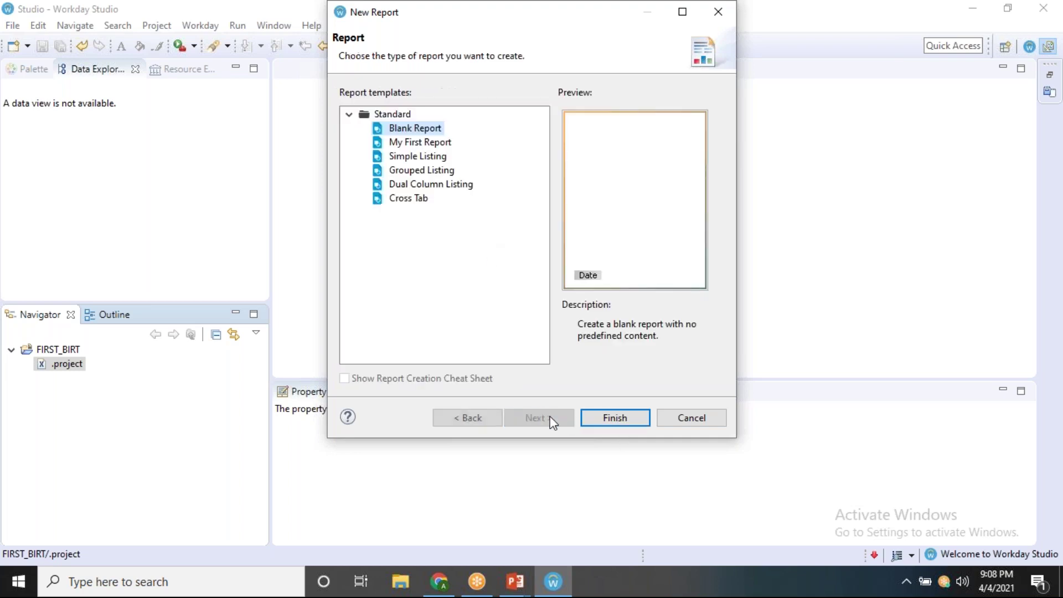
left_click(616, 418)
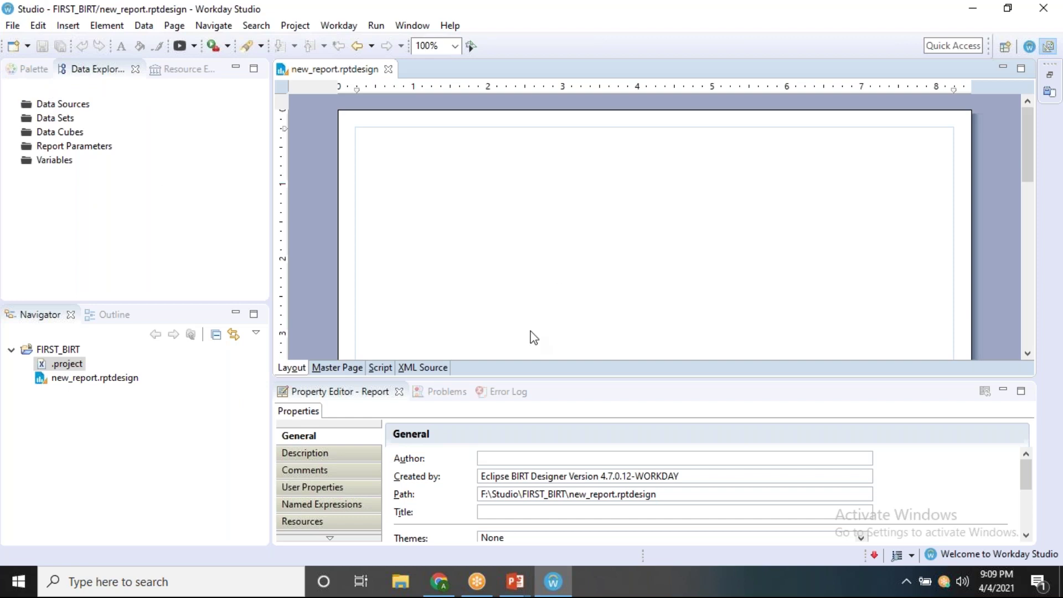
left_click(441, 582)
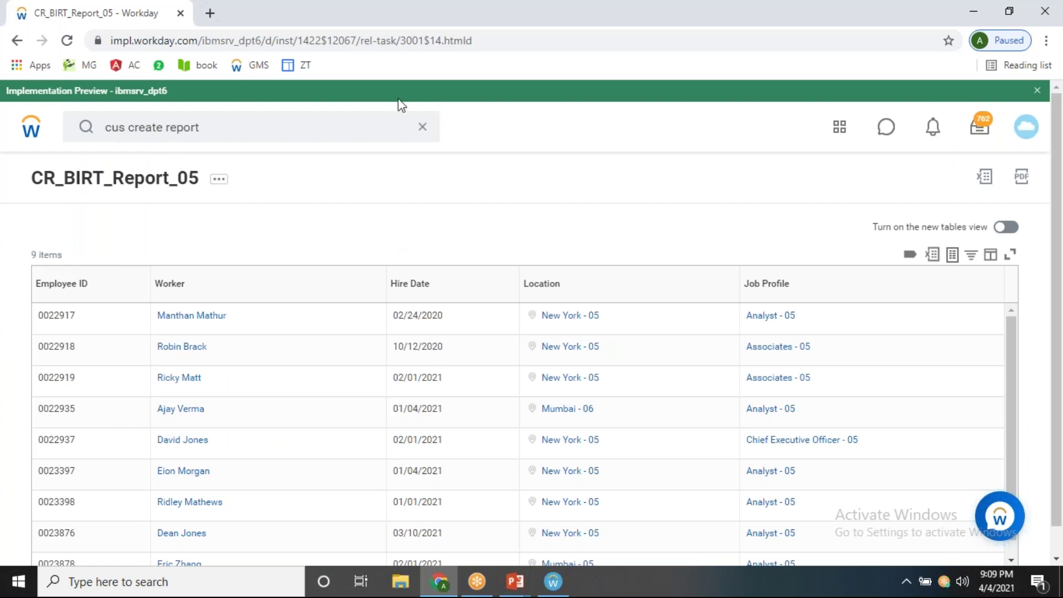
Step: Back in Studio, add a new data source under Data Sources of type Workday Report Data Source
left_click(554, 582)
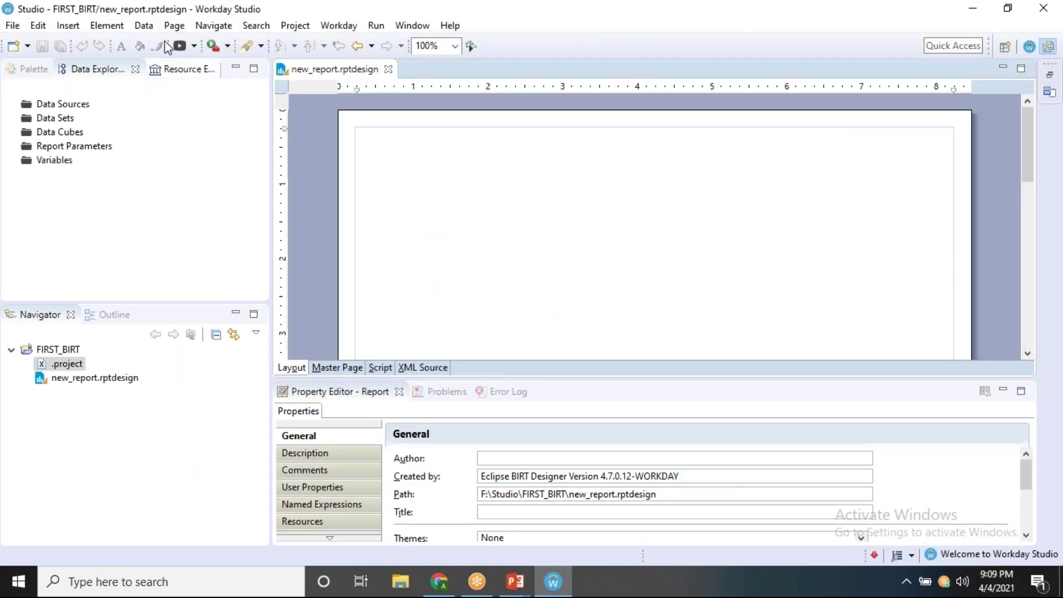
left_click(56, 105)
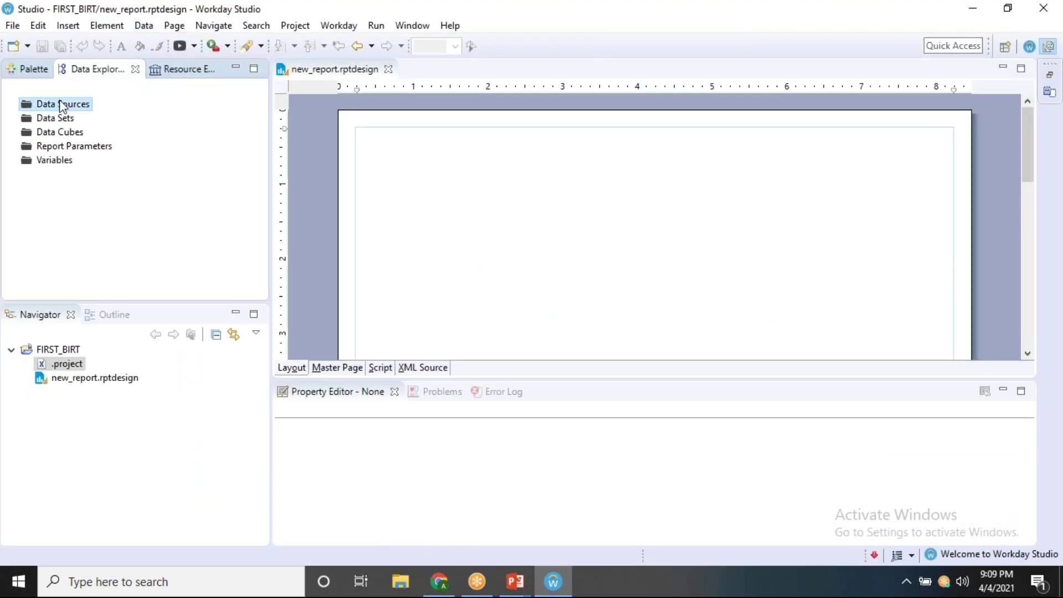
right_click(61, 102)
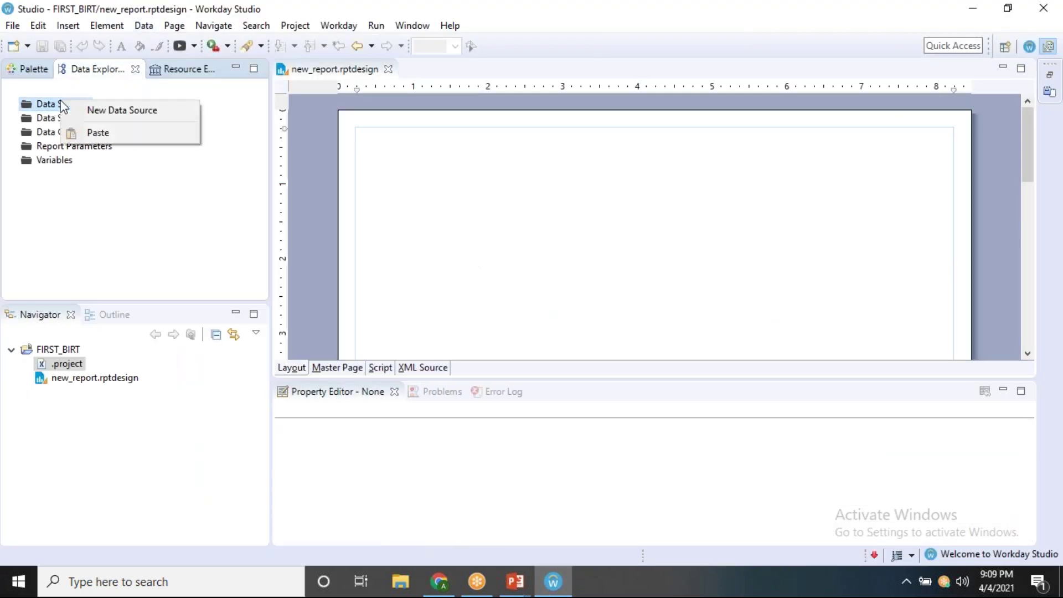
left_click(113, 112)
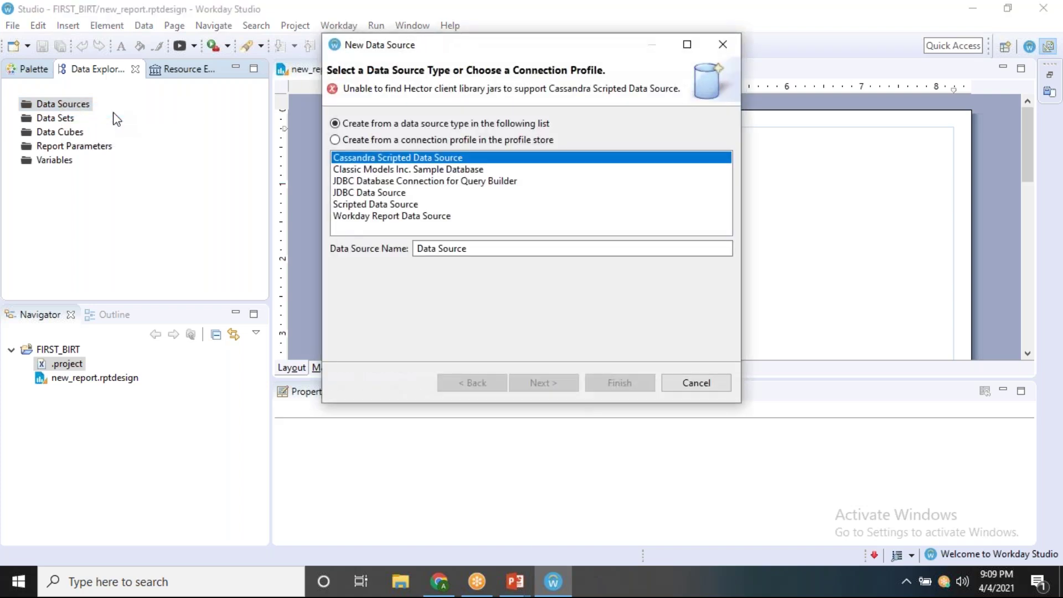
left_click(387, 218)
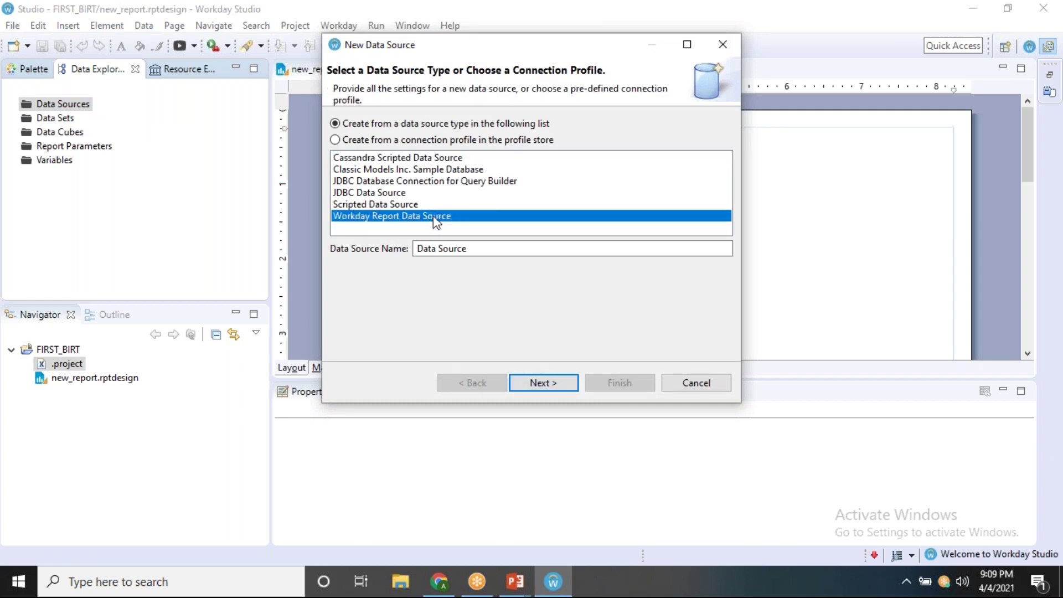
left_click(549, 388)
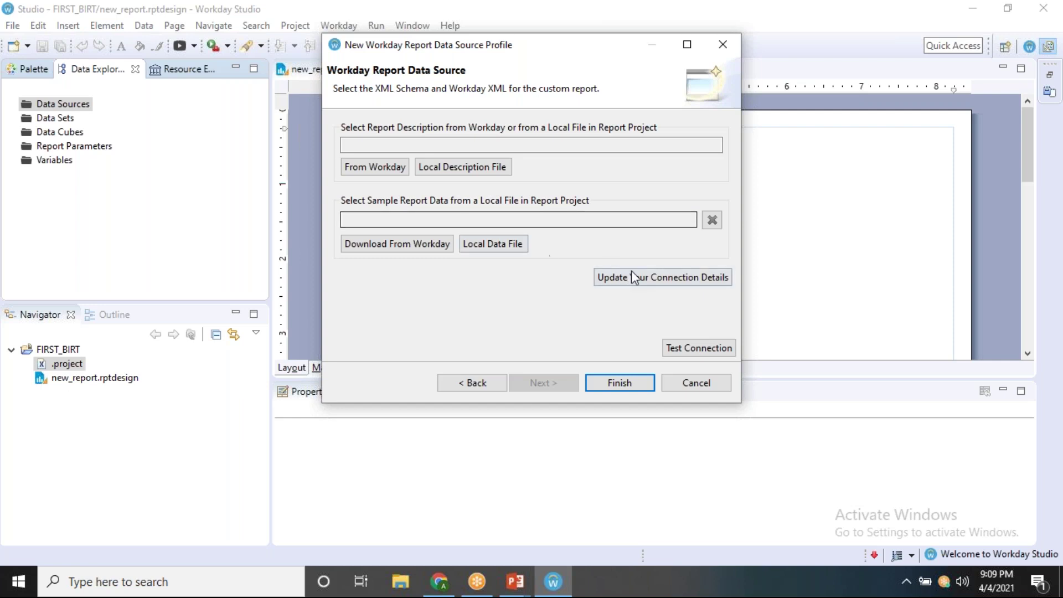
Step: Use Update Your Connection Details to reach the Workday Connections preferences showing Sandbox and Production
left_click(686, 276)
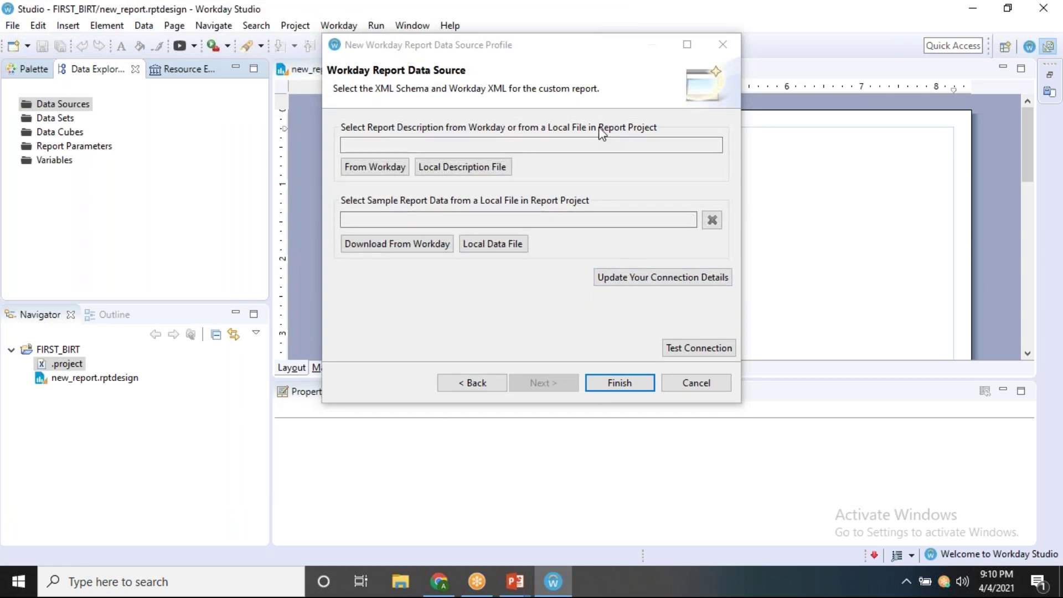
left_click(439, 582)
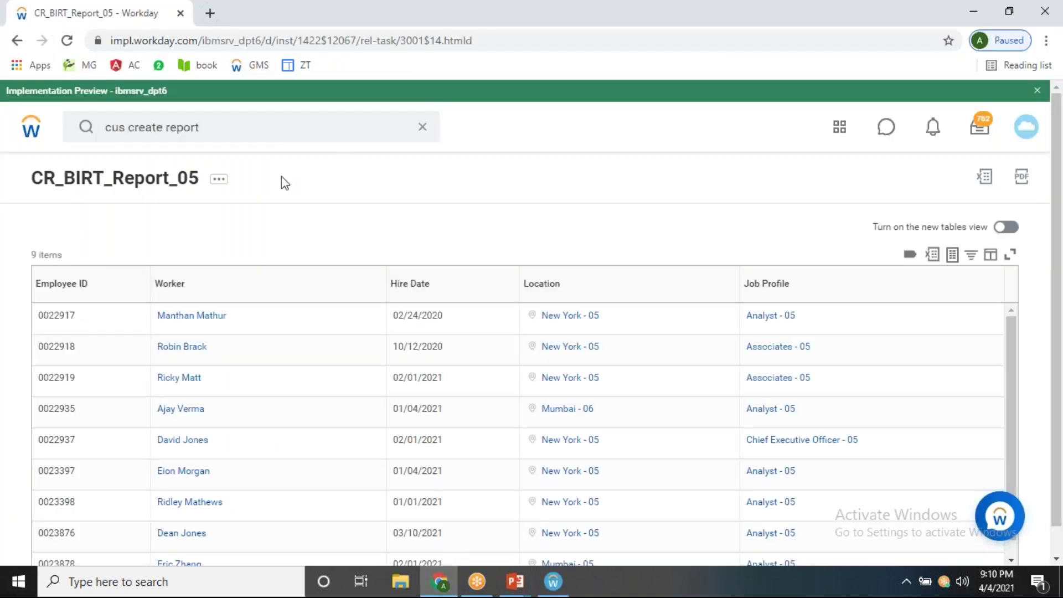
left_click(553, 581)
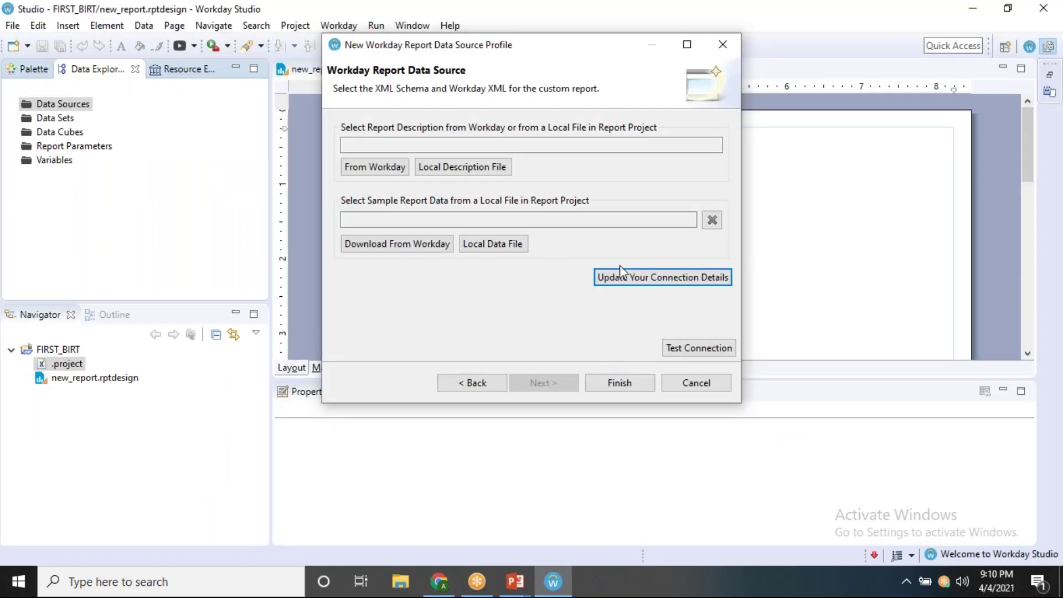
left_click(663, 277)
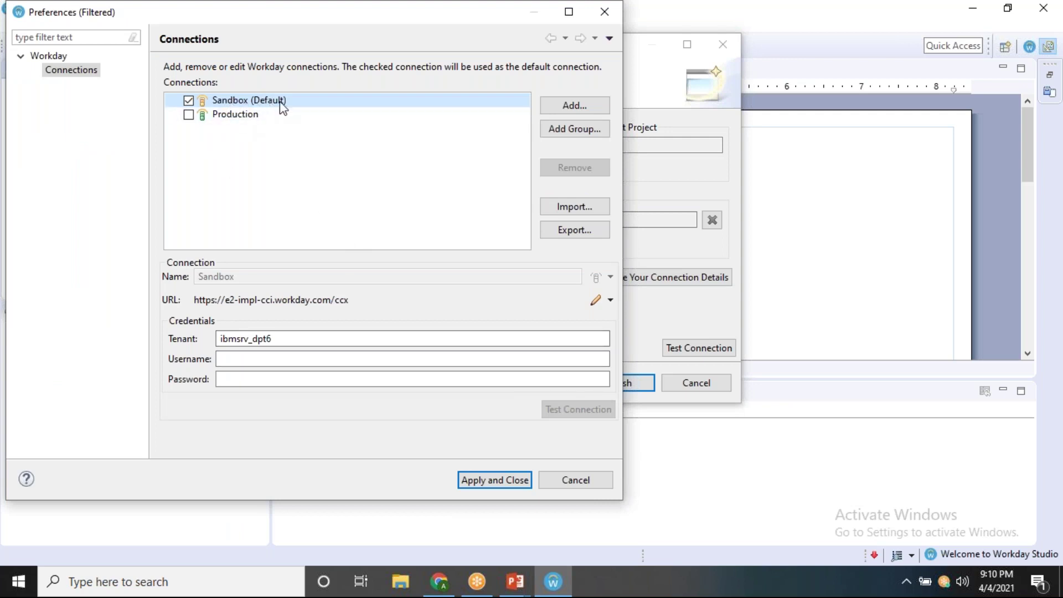
Step: Fill in the Sandbox connection's username and password and run Test Connection
left_click(286, 339)
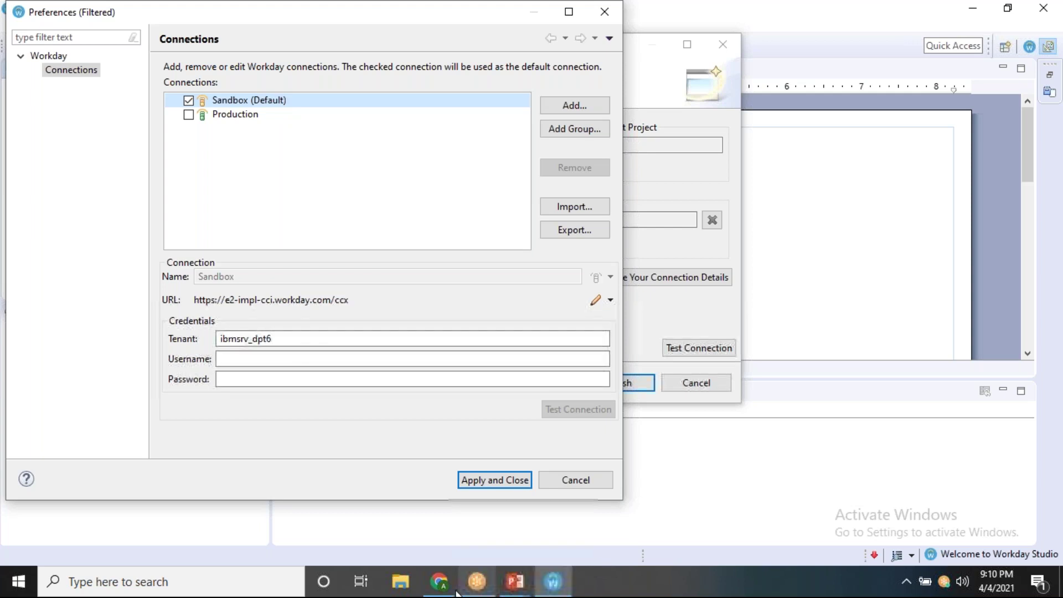
left_click(439, 582)
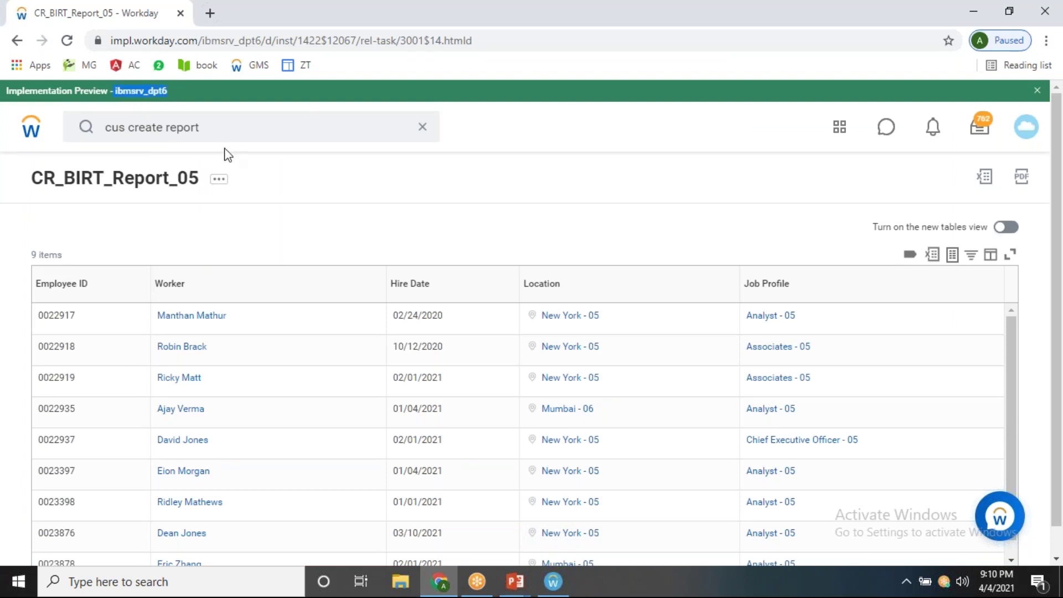
key("alt+Tab")
left_click(281, 354)
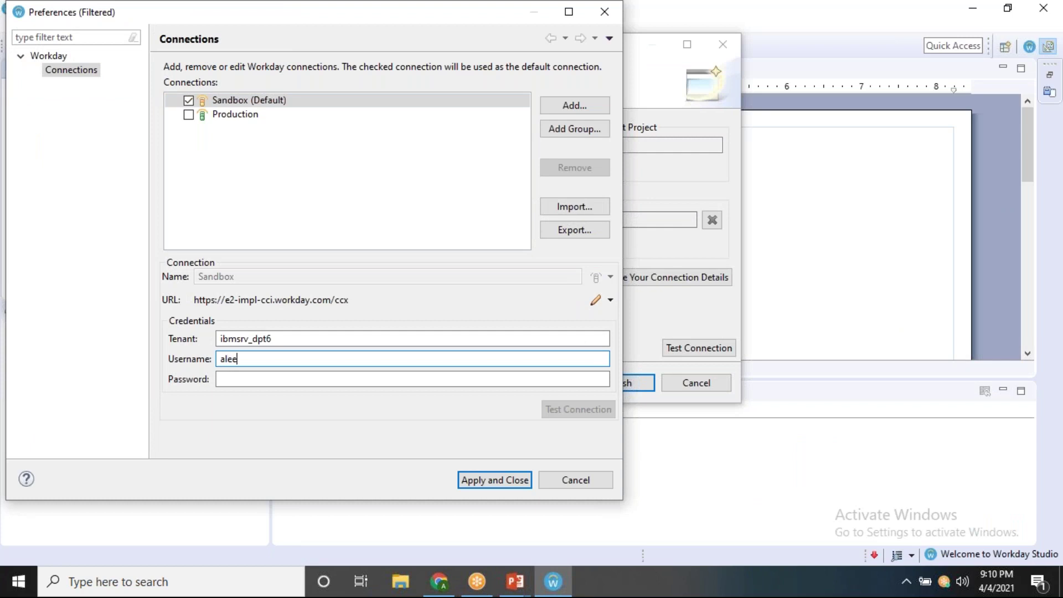
key("Tab")
type("••••••••")
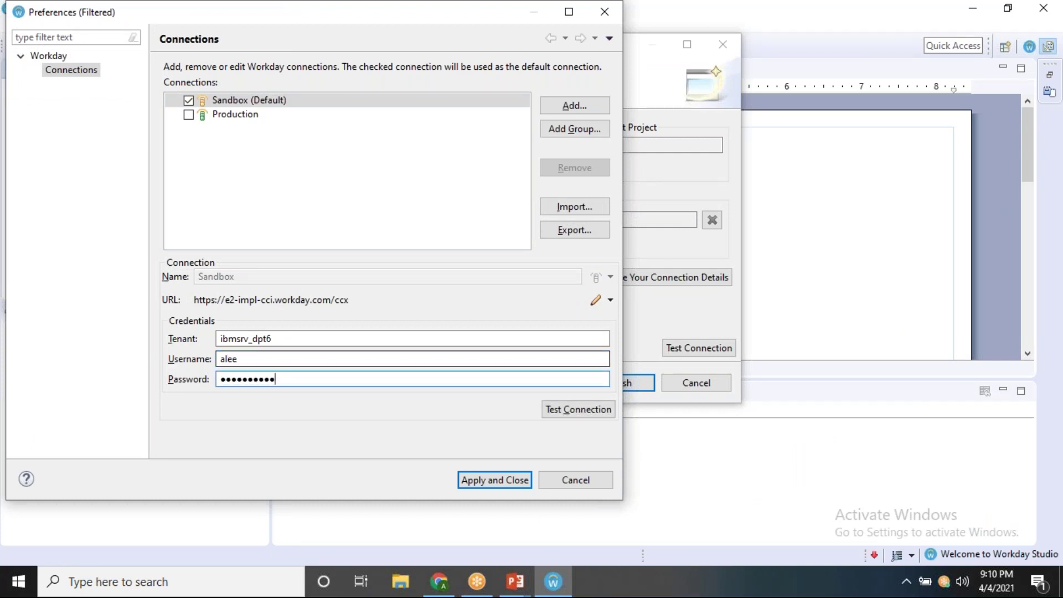
left_click(566, 409)
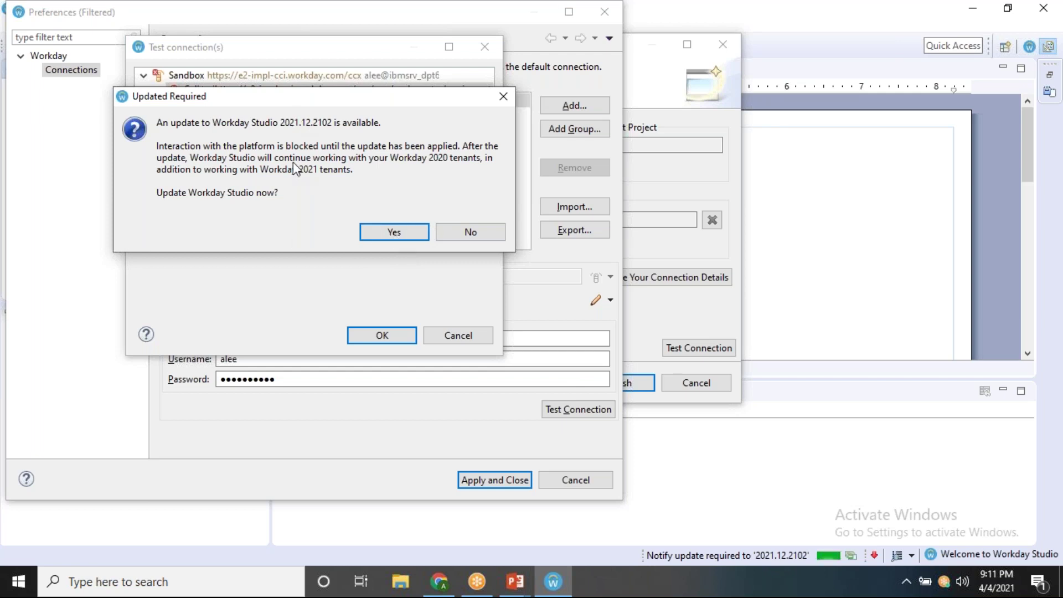
Step: Dismiss the update prompt, apply the connection settings, decline updating, and open the From Workday report browser
left_click(394, 233)
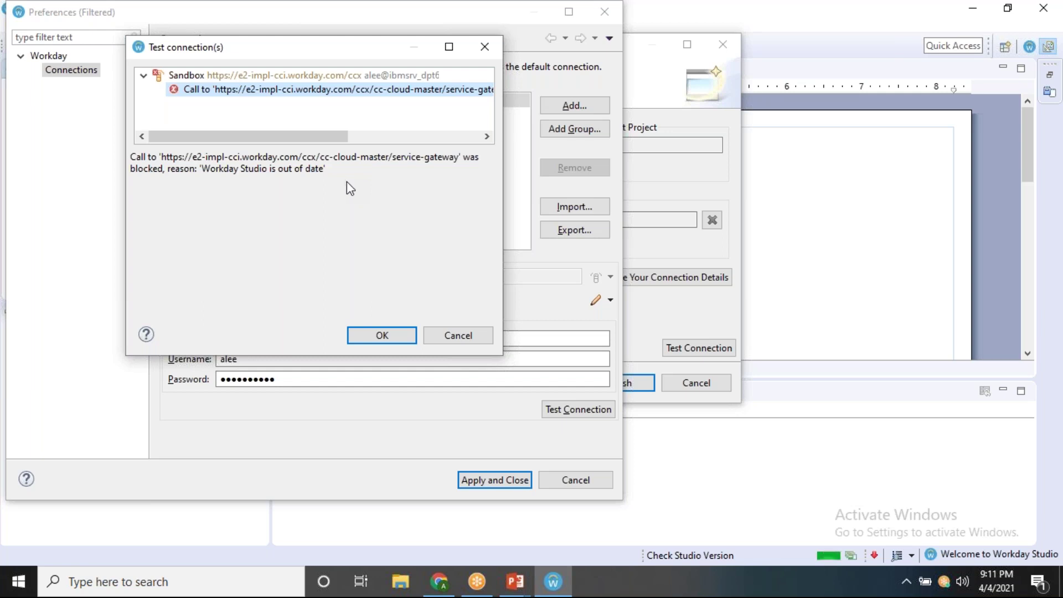
left_click(553, 584)
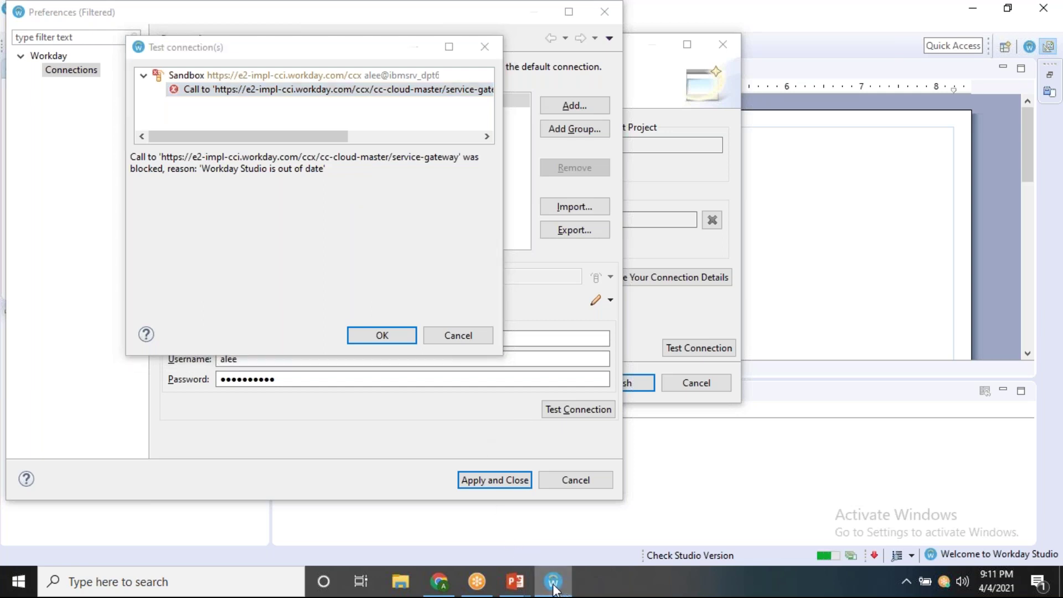
left_click(381, 334)
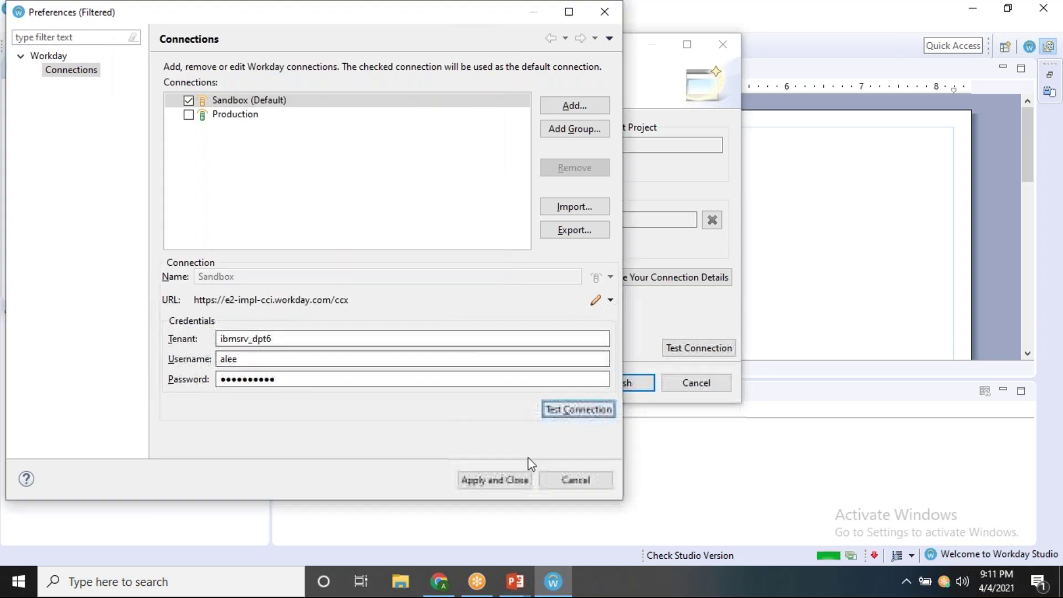
left_click(498, 480)
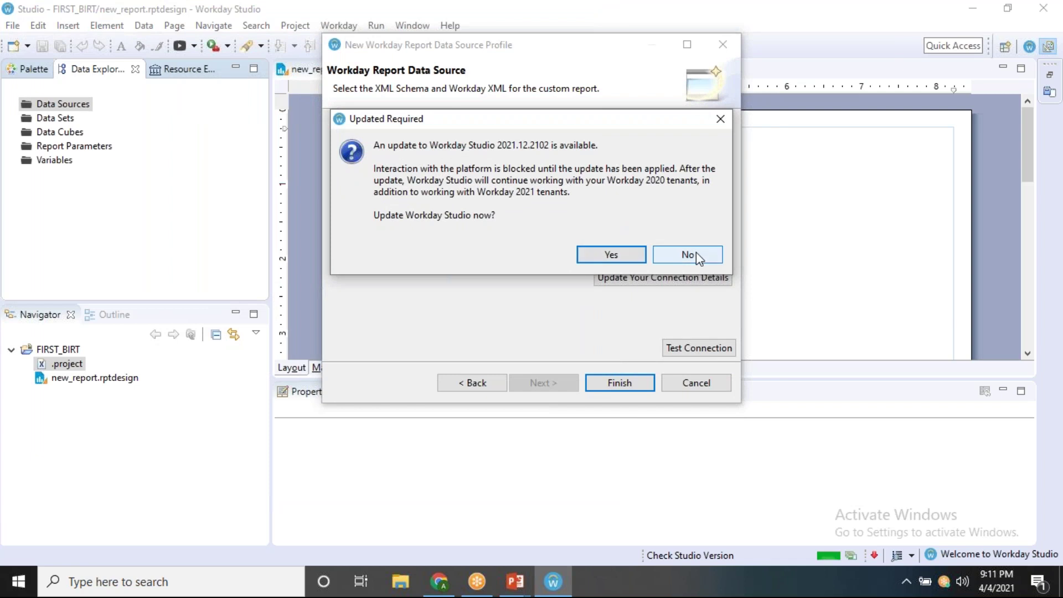
left_click(693, 252)
left_click(386, 169)
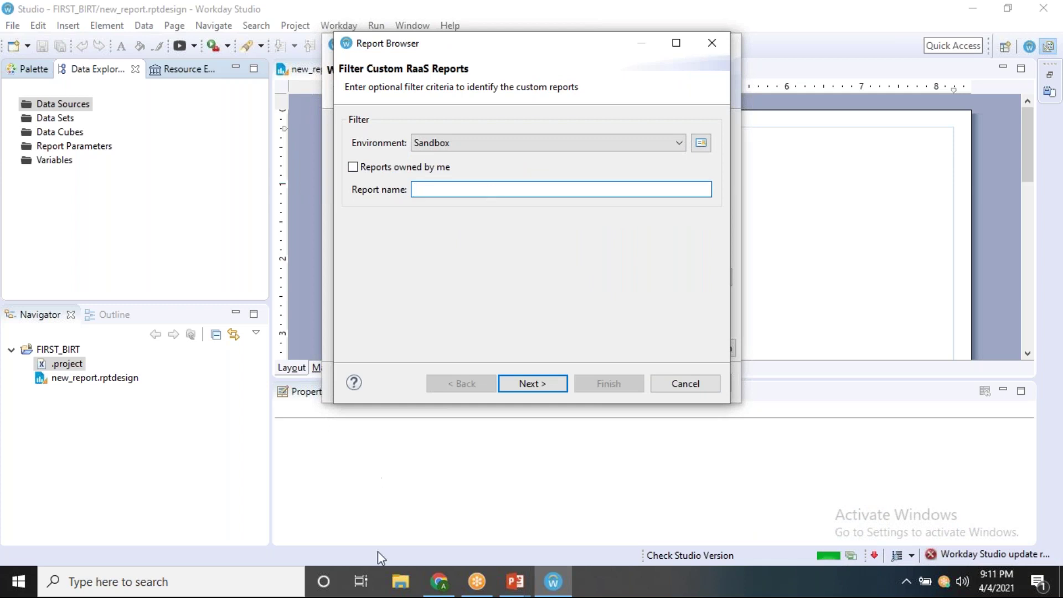
Step: Copy the CR_BIRT_Report_05 name from Chrome, search for it in Studio, then cancel after the blocked-call error
left_click(438, 581)
left_click(224, 187)
left_click(256, 245)
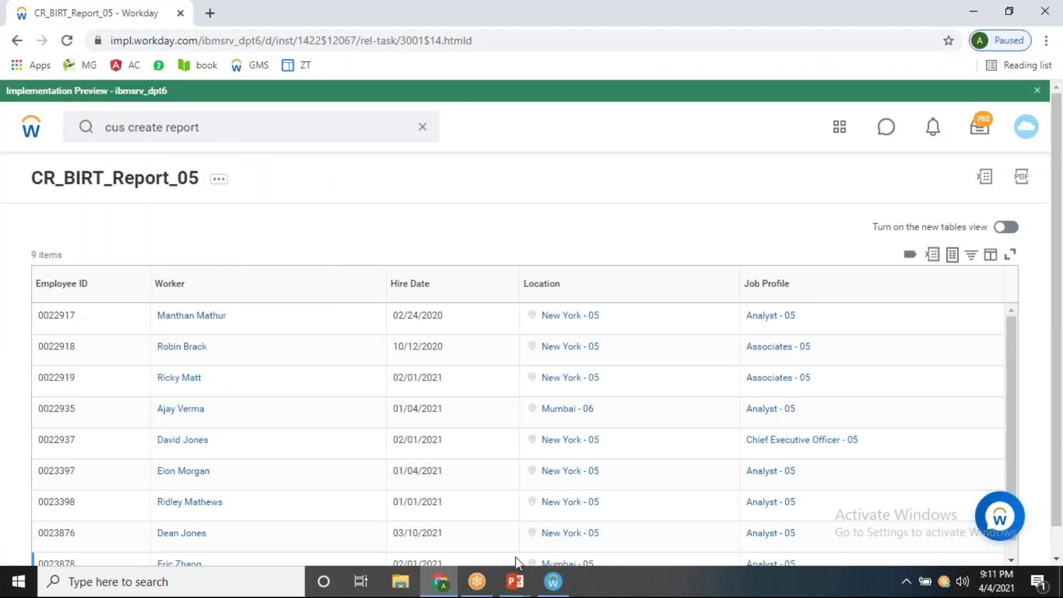
left_click(553, 581)
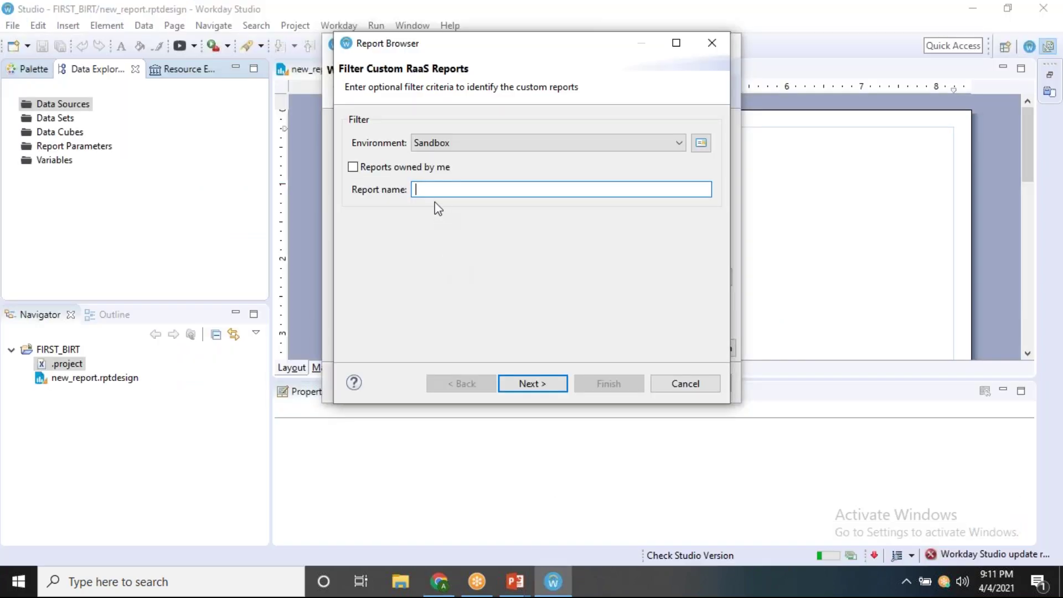
key("ctrl+v")
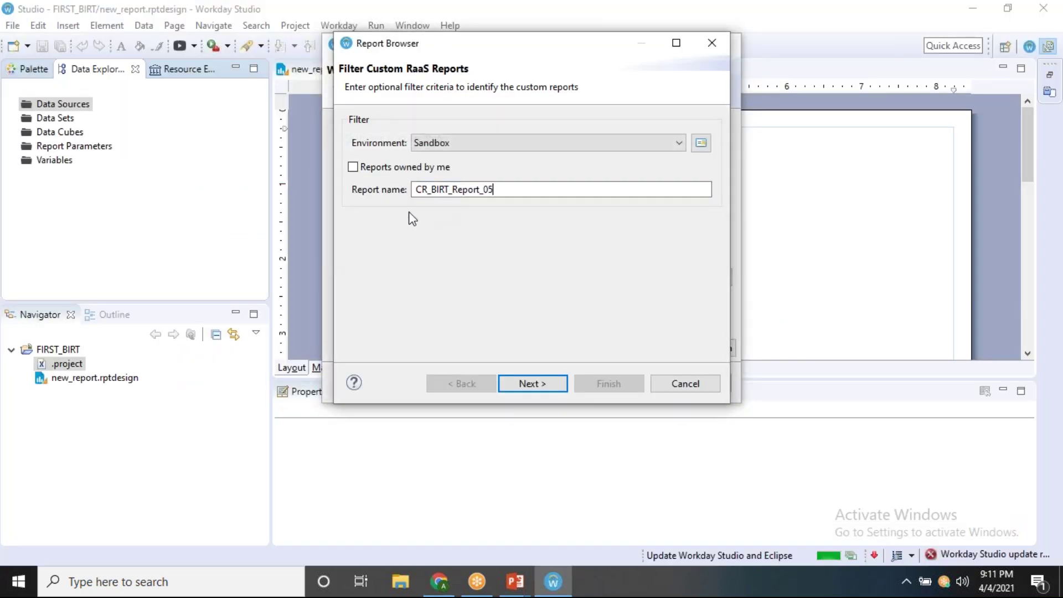
left_click(545, 392)
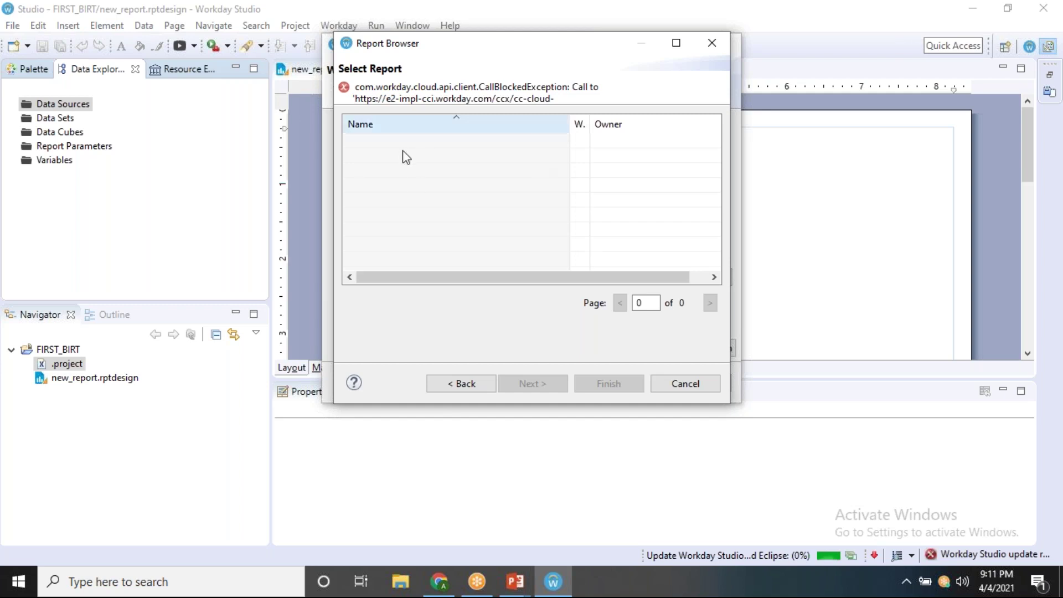
left_click_drag(357, 87, 599, 96)
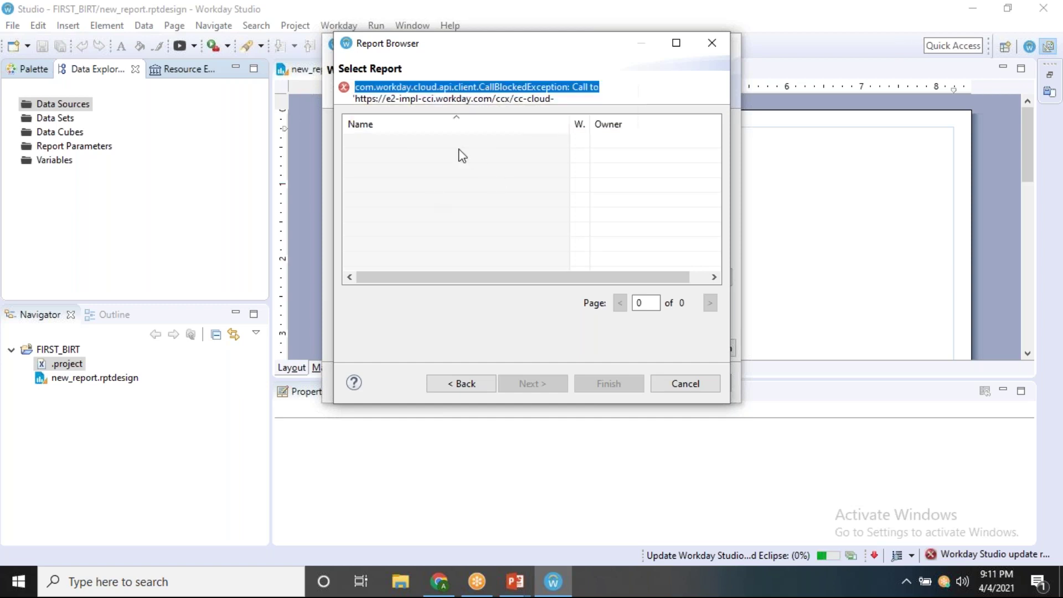
left_click(703, 392)
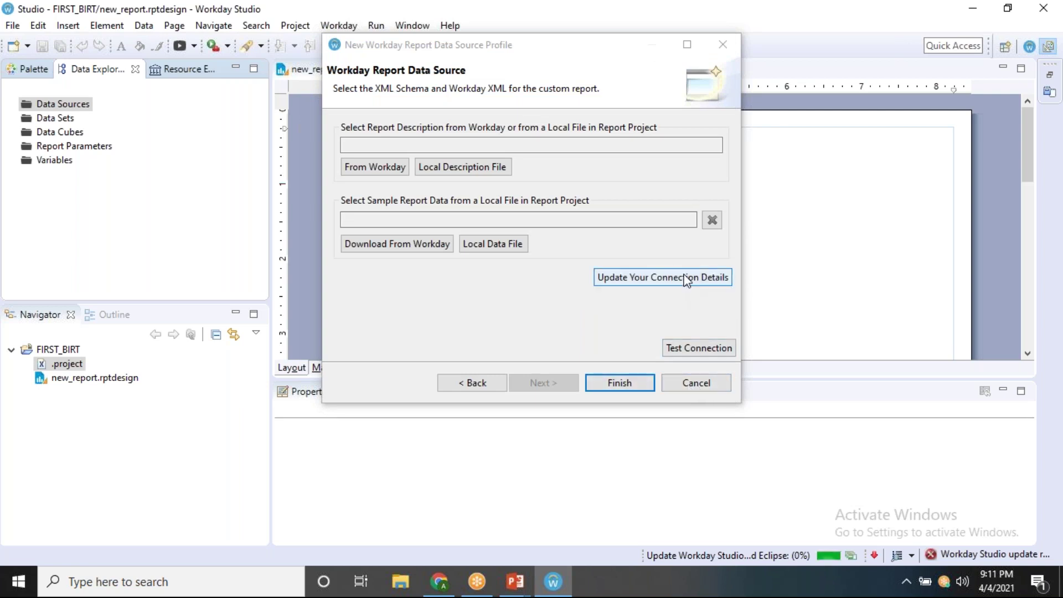
Step: Retest and apply the Sandbox connection, try finishing the data source, then close the wizard after the invalid-source error
left_click(684, 283)
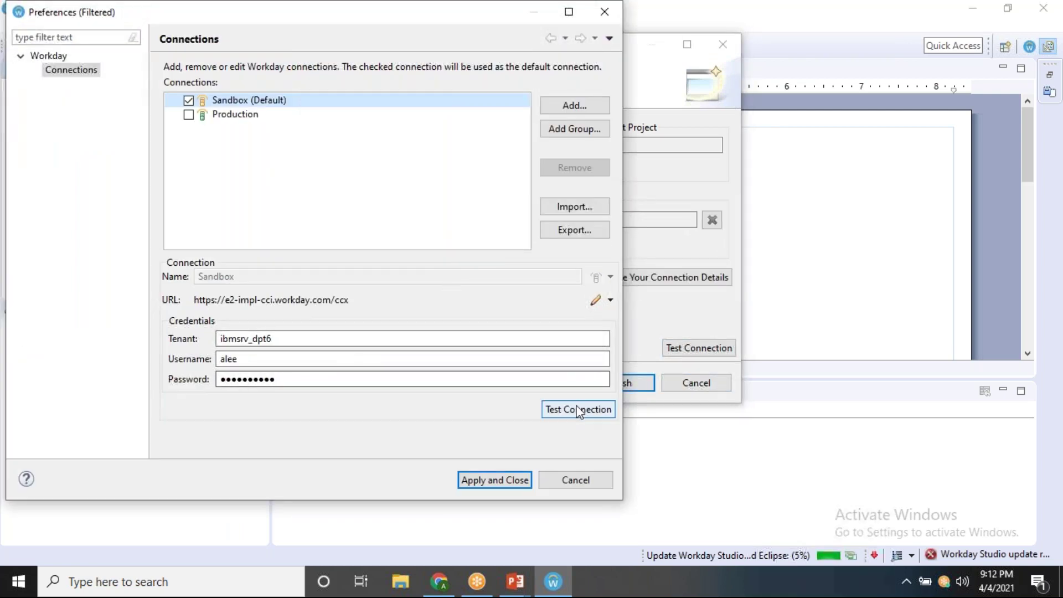
left_click(578, 410)
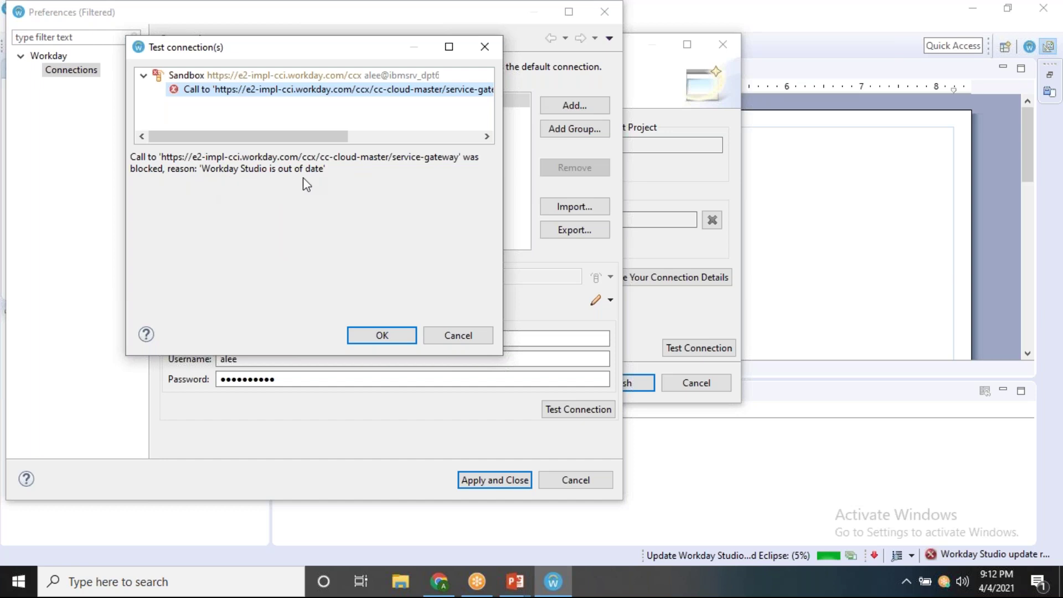
left_click(381, 335)
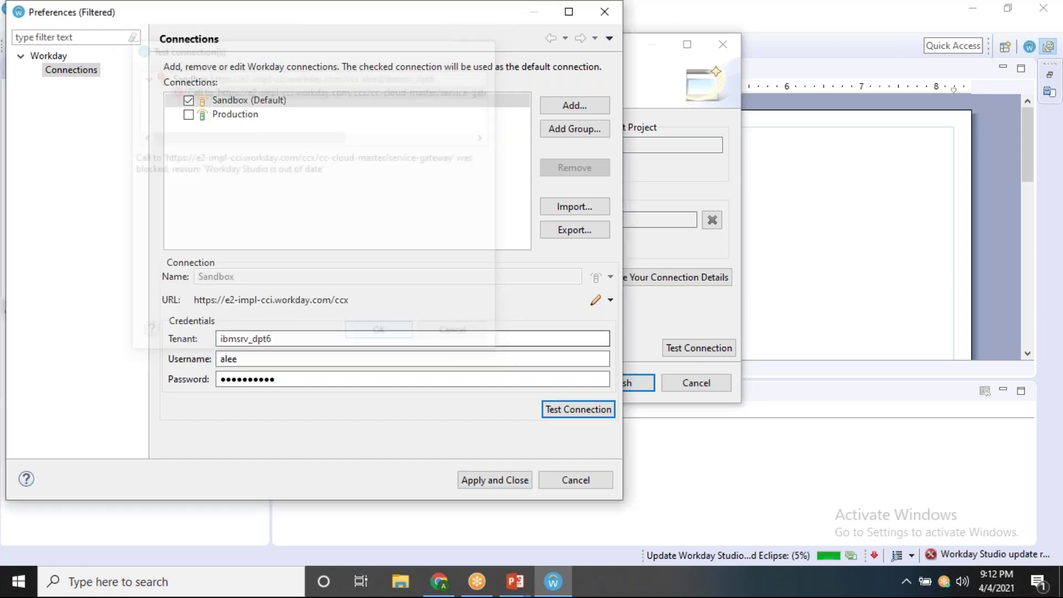
left_click(499, 481)
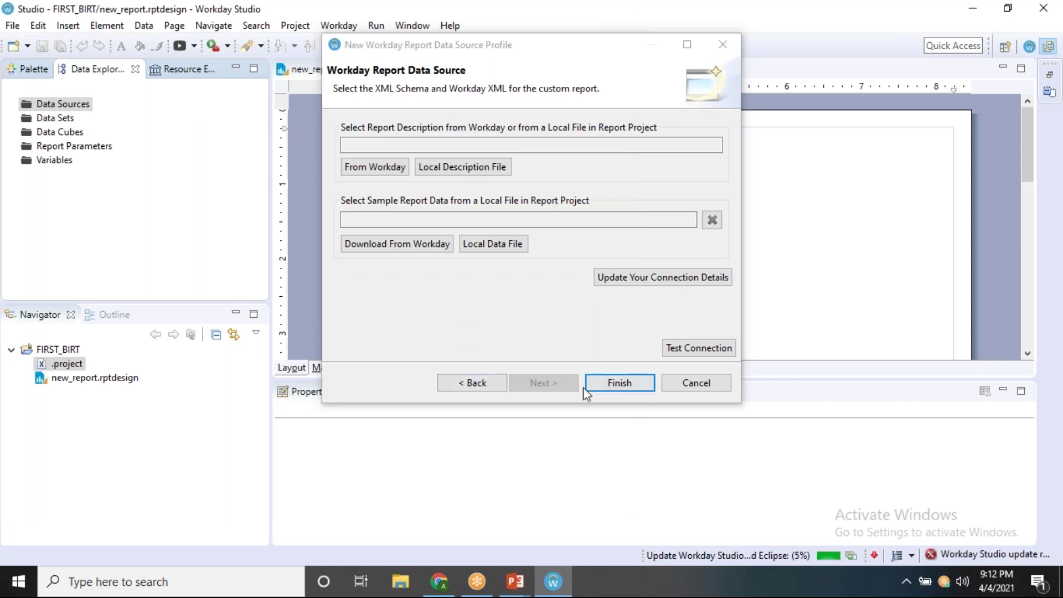
left_click(614, 384)
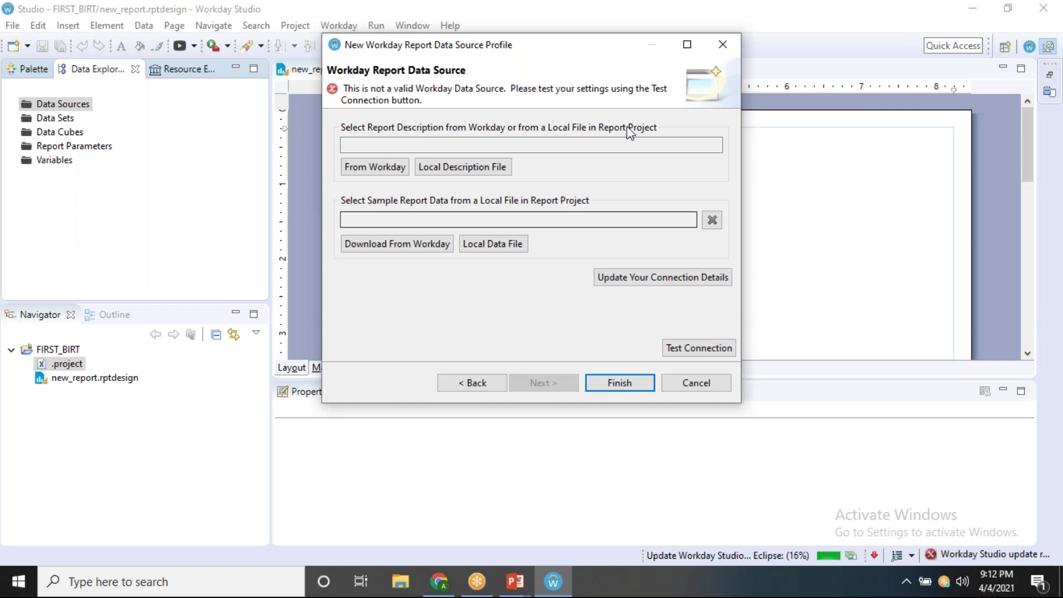
left_click(722, 49)
left_click(339, 26)
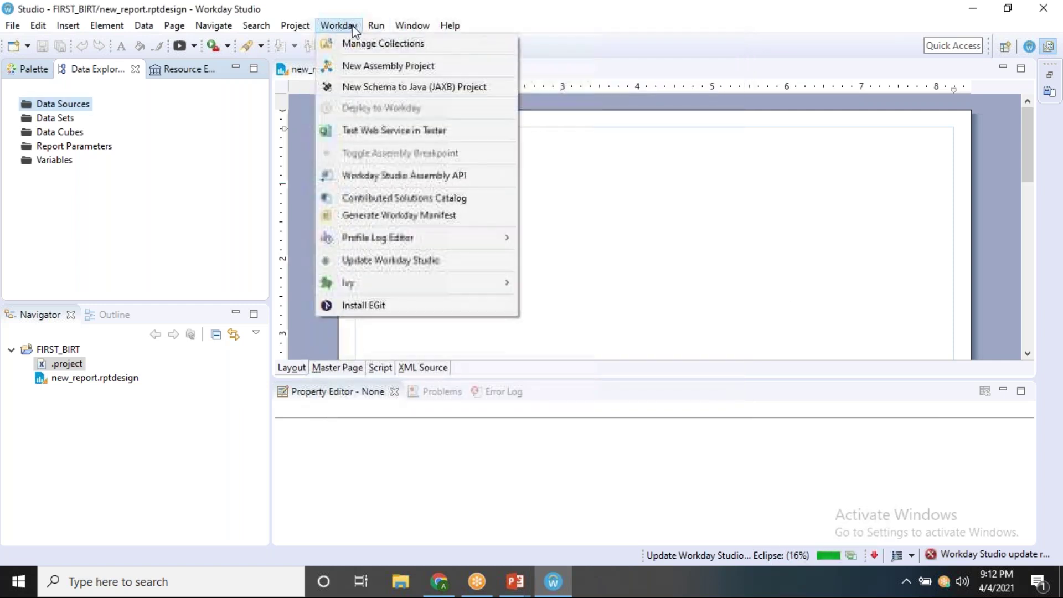
Step: Run Update Workday Studio and acknowledge the Eclipse 4.16 major upgrade notice, repeating once
left_click(430, 260)
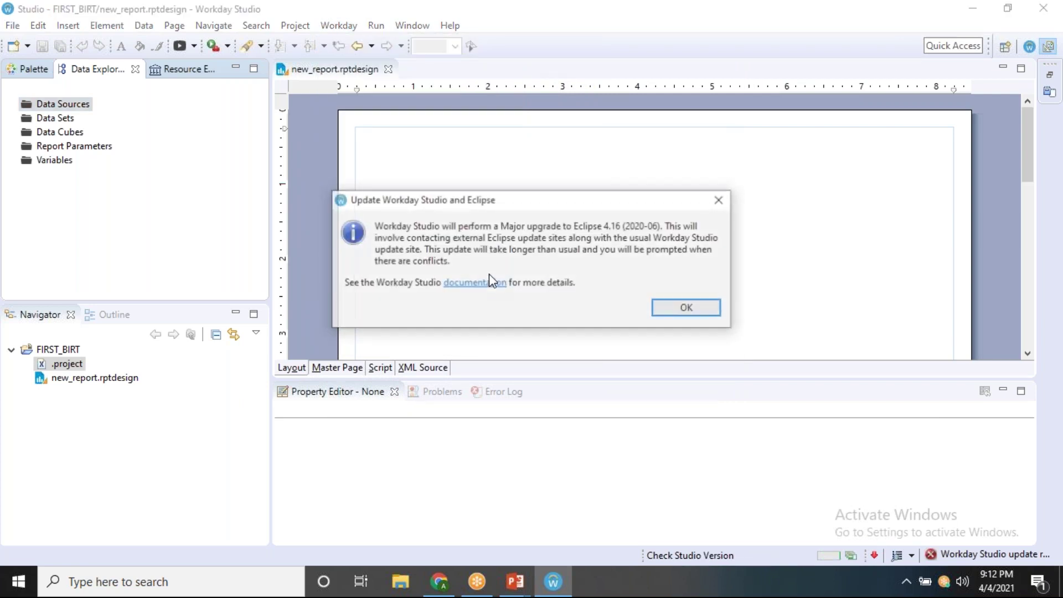
left_click(688, 308)
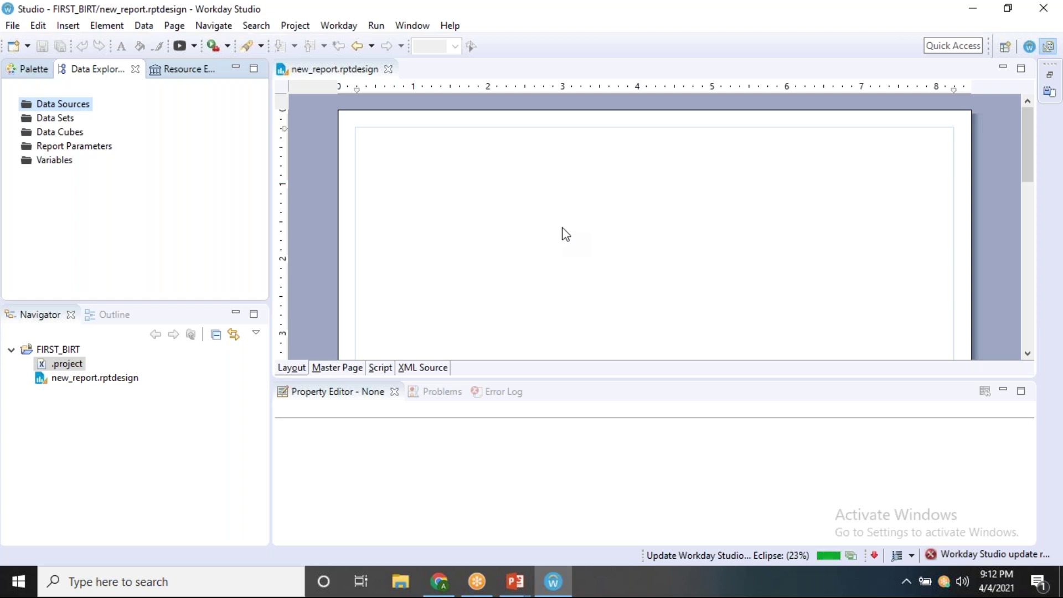
left_click(339, 25)
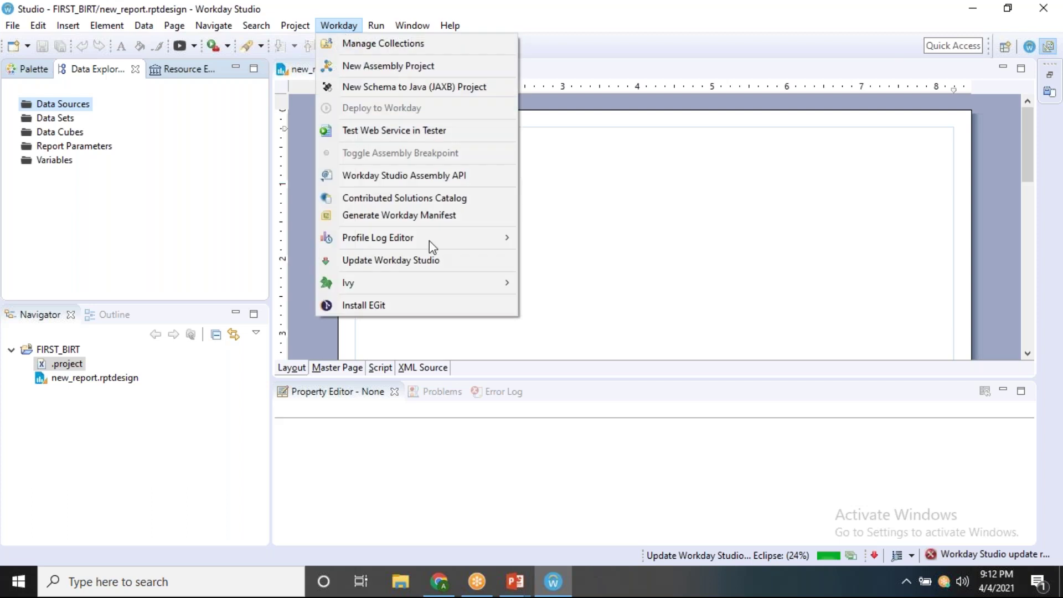
left_click(703, 515)
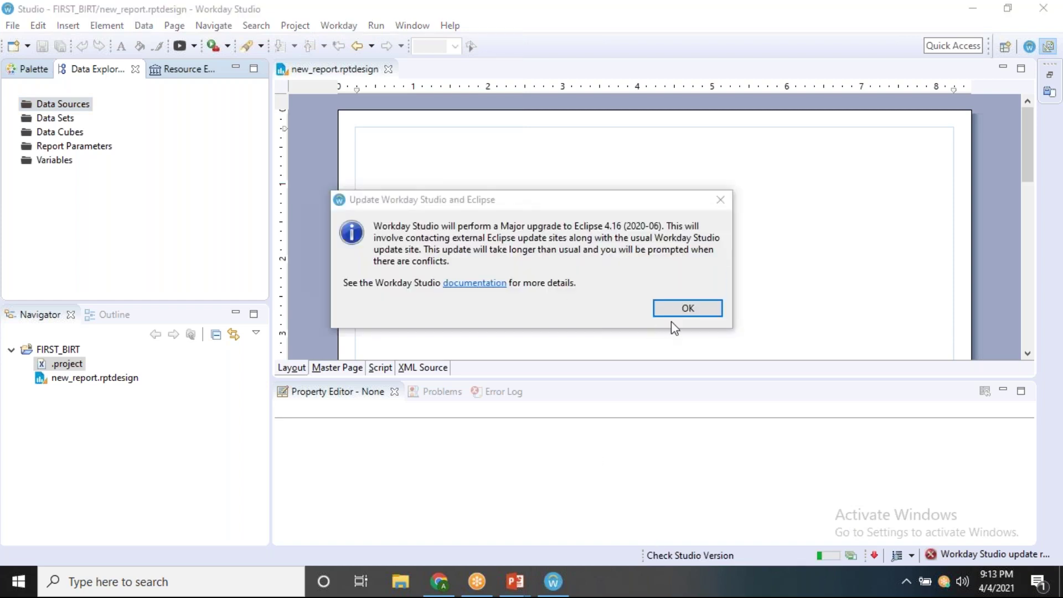
left_click(679, 323)
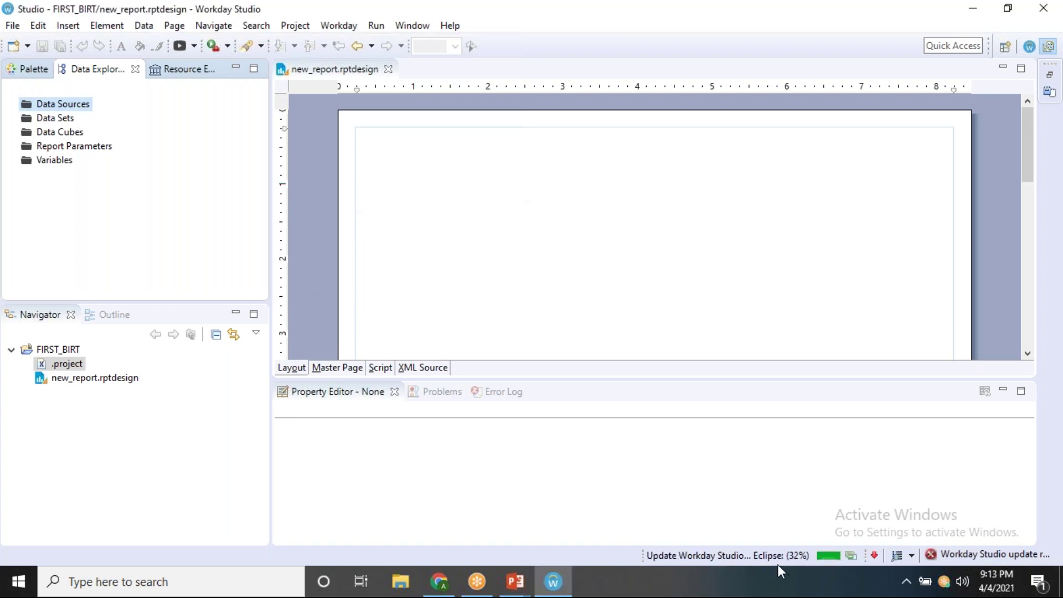
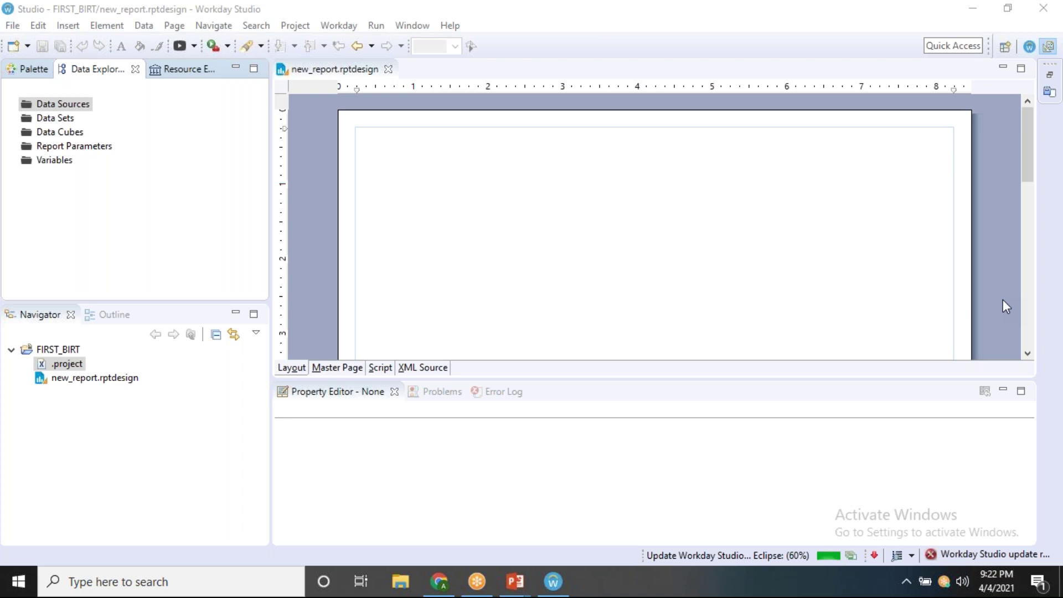
Step: Place a Label from the Palette at the top of the report layout reading 'ABC COMPANY'
left_click(792, 560)
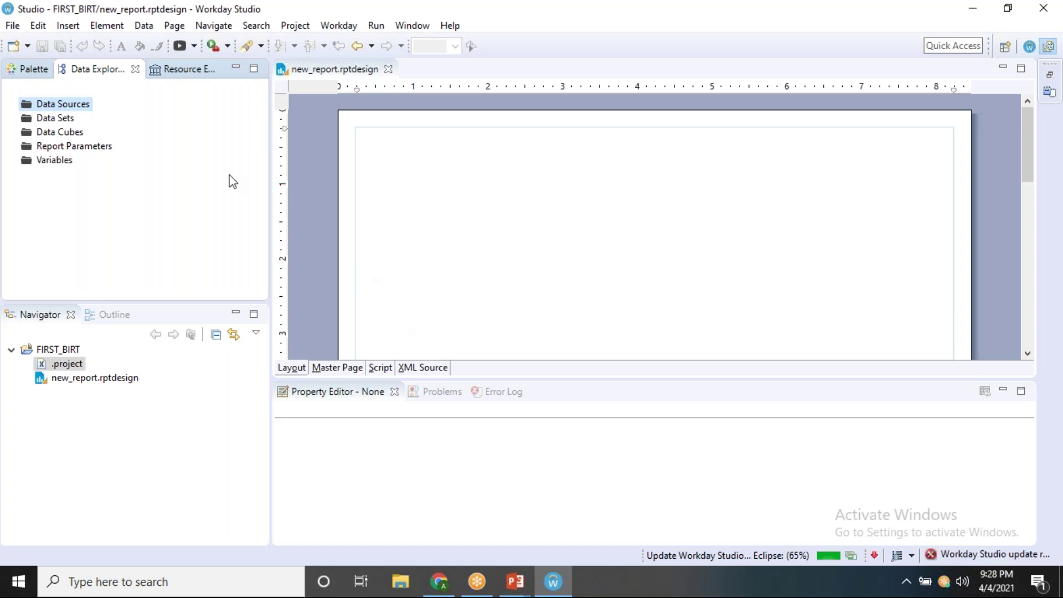
left_click(50, 103)
left_click(32, 72)
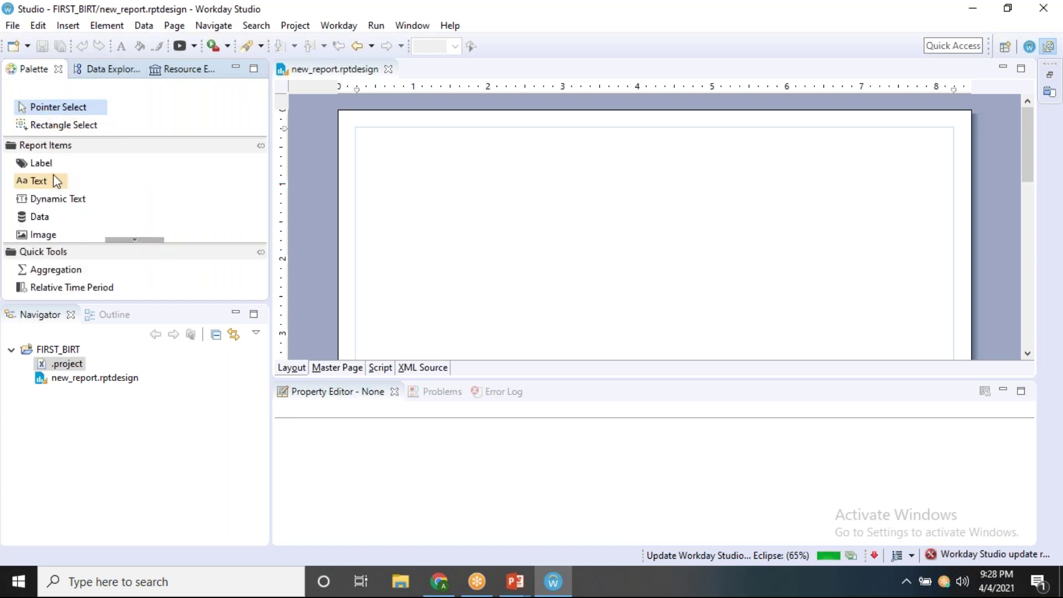
left_click_drag(39, 169, 535, 181)
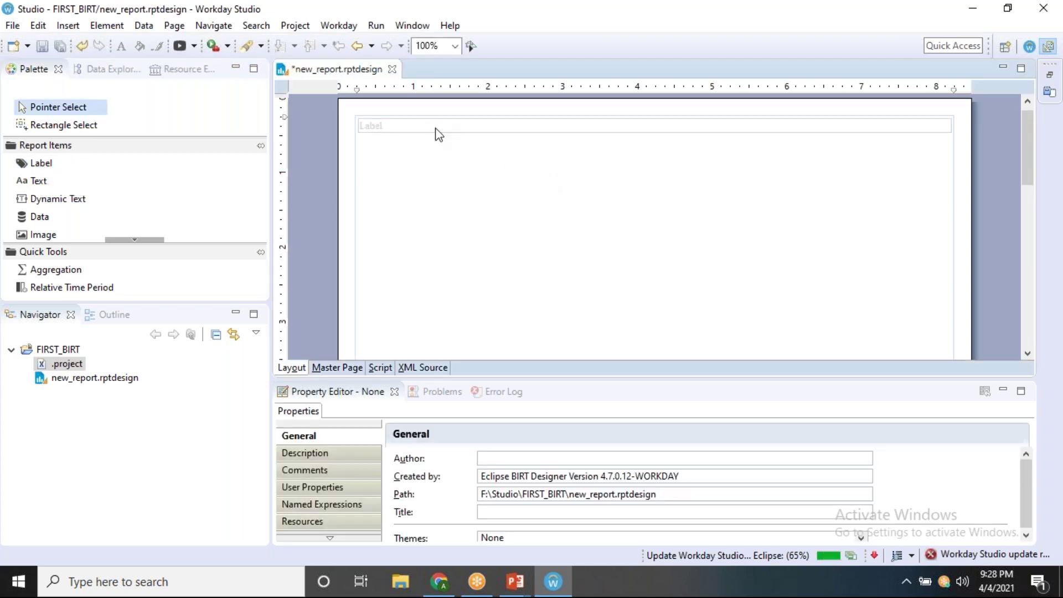
type("A")
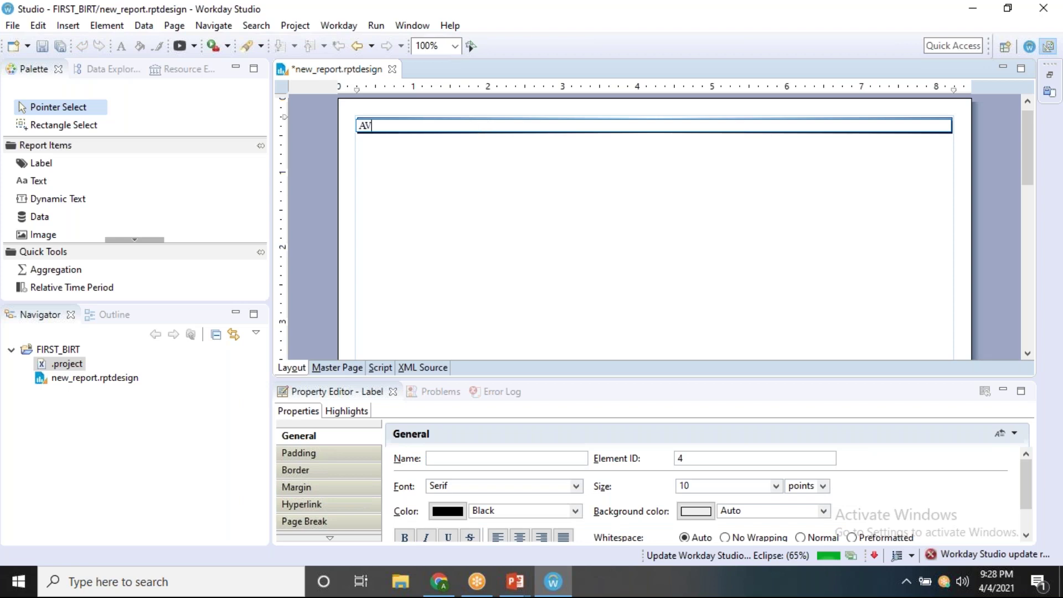
type("BC COMP")
key("BackSpace")
key("BackSpace")
key("BackSpace")
type("OMPANY")
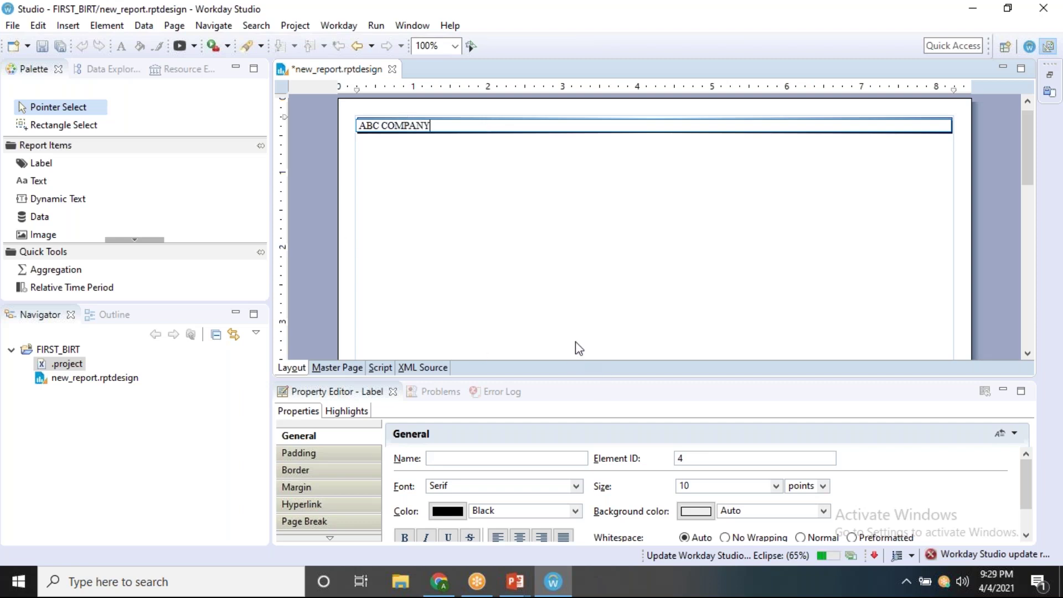
Step: Set the ABC COMPANY heading to size 16 and centre it across the page
left_click_drag(437, 127, 357, 127)
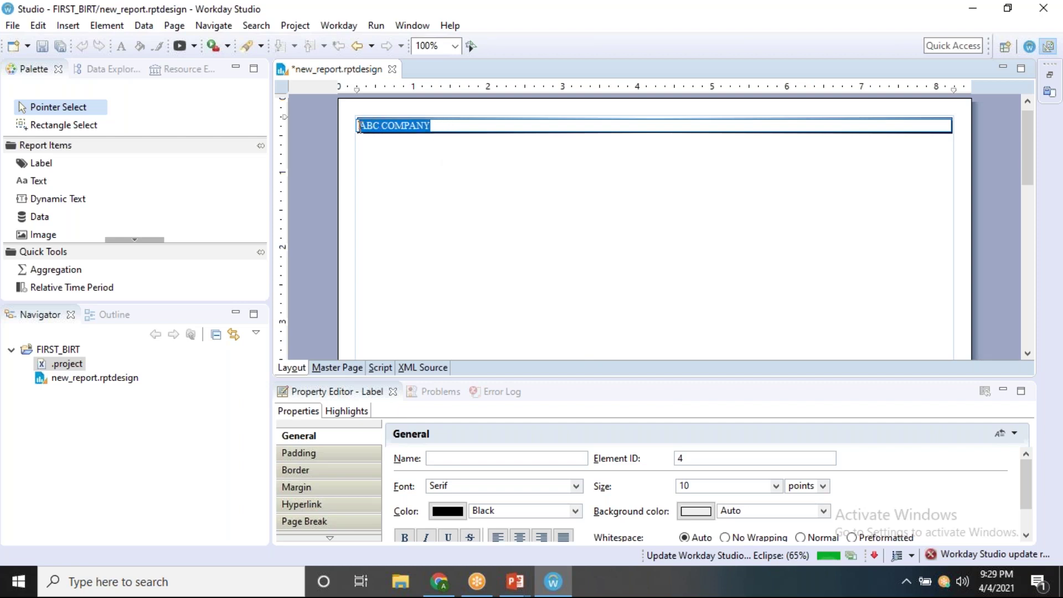
left_click(776, 486)
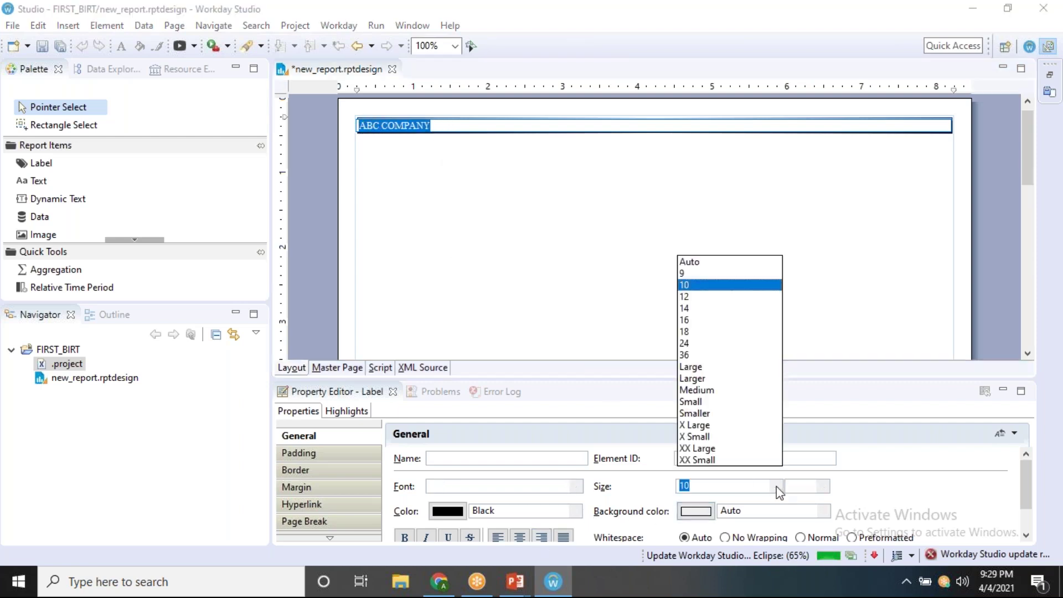
left_click(687, 320)
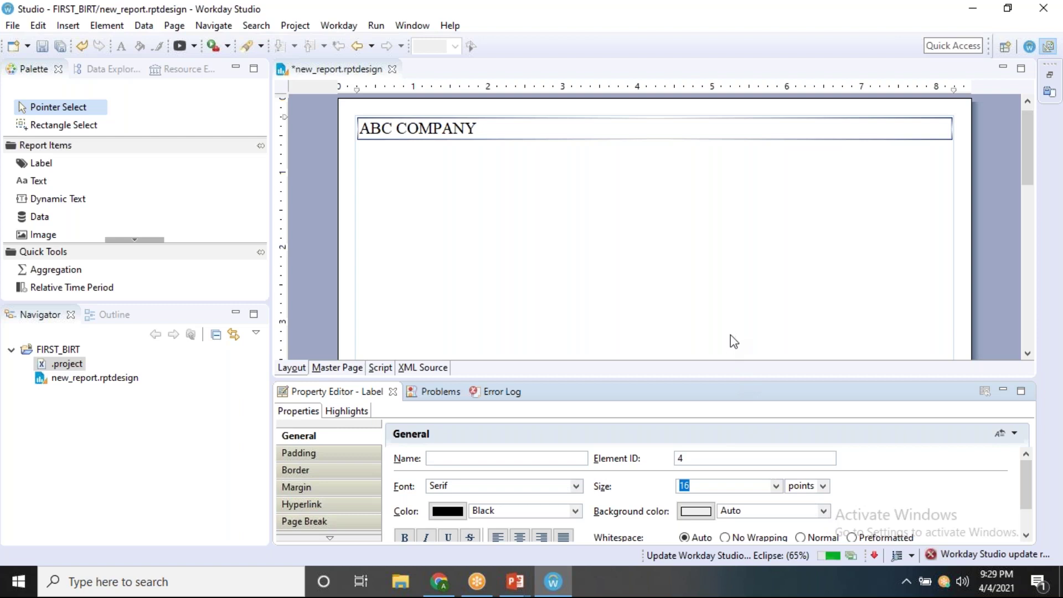
scroll(734, 340, "down", 1)
left_click(520, 538)
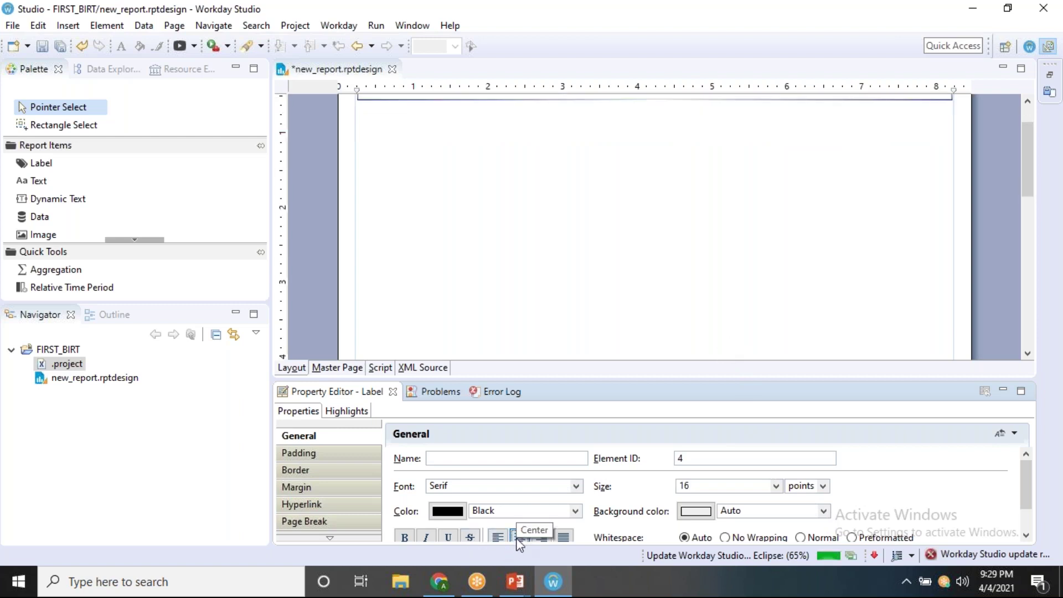
scroll(742, 357, "up", 1)
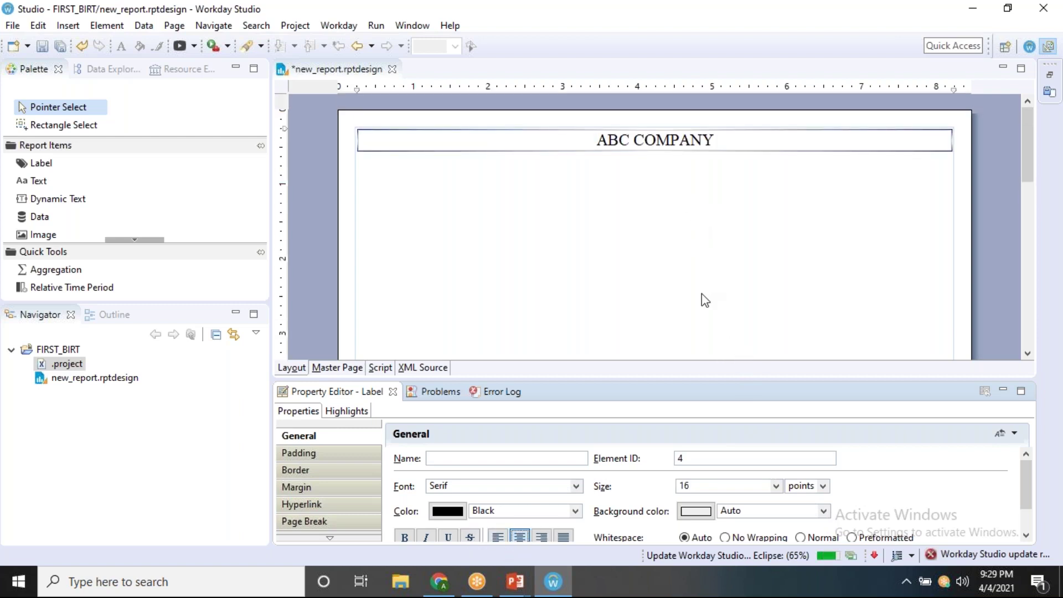
Step: Colour the ABC COMPANY heading text blue
scroll(579, 471, "down", 1)
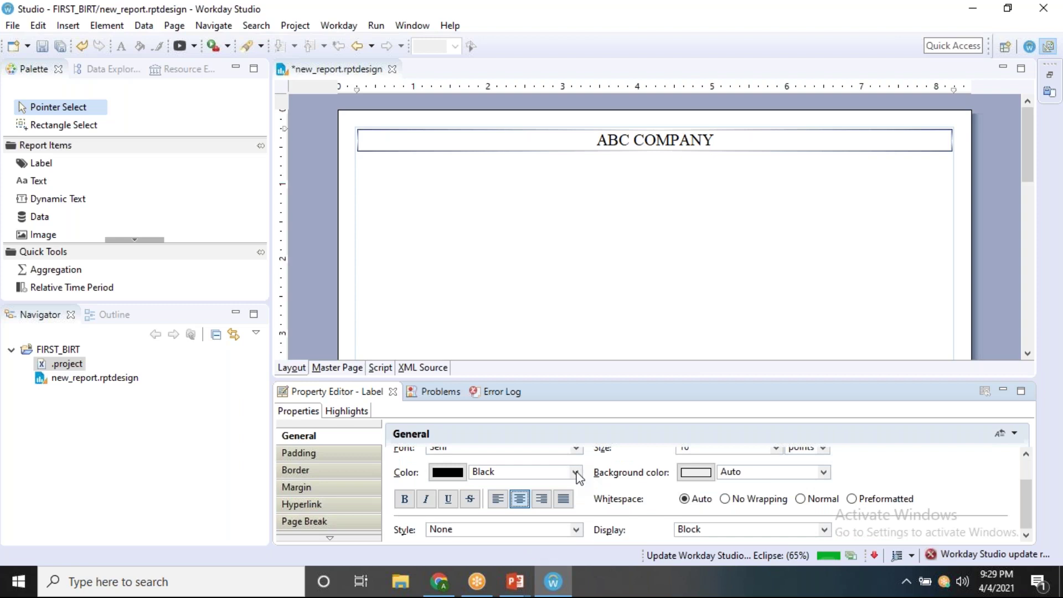
left_click(576, 472)
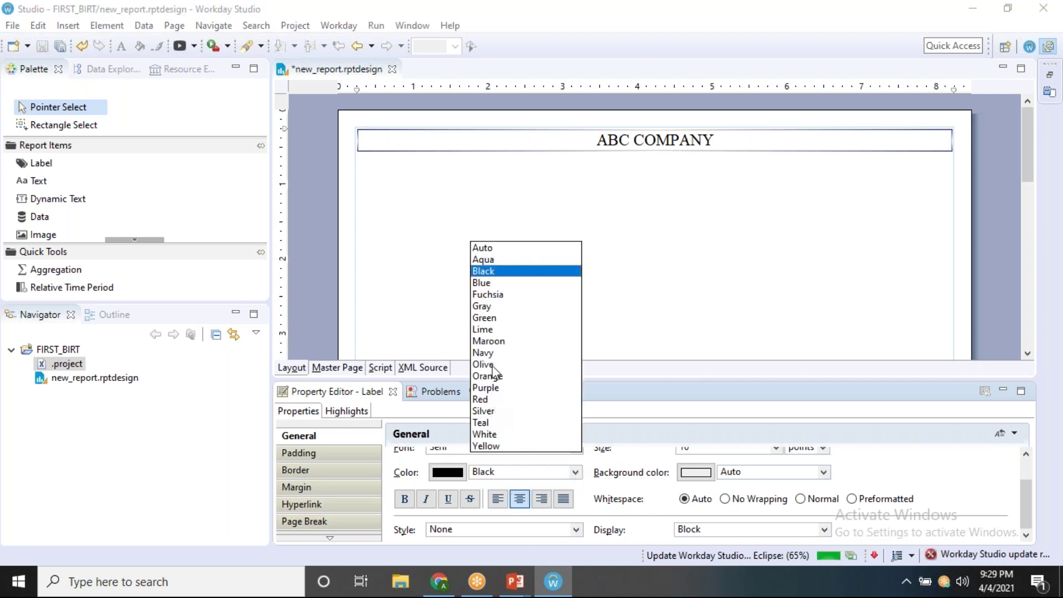
left_click(498, 283)
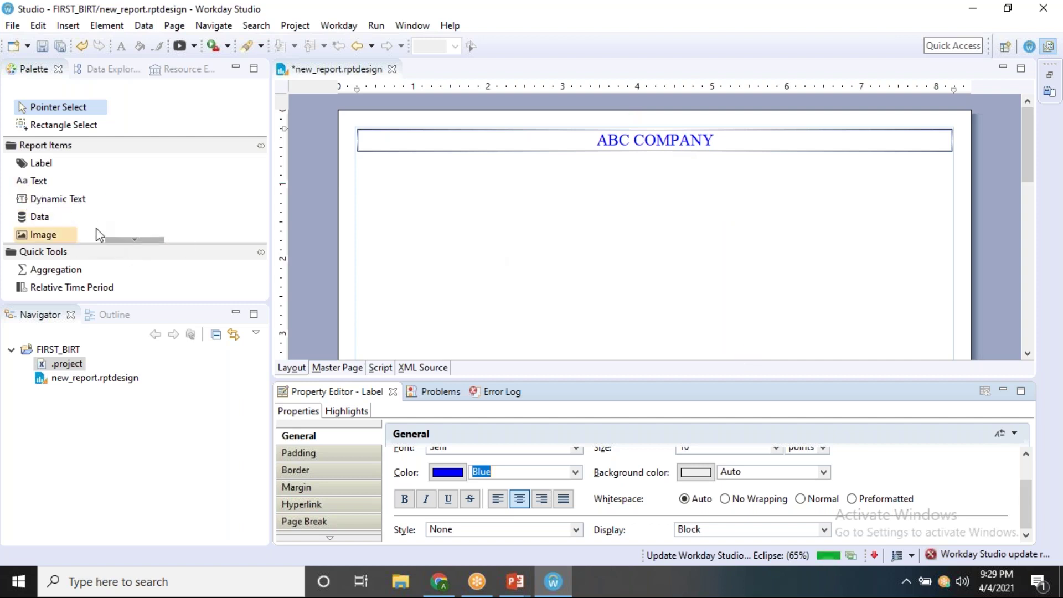
scroll(50, 224, "down", 1)
scroll(48, 226, "down", 1)
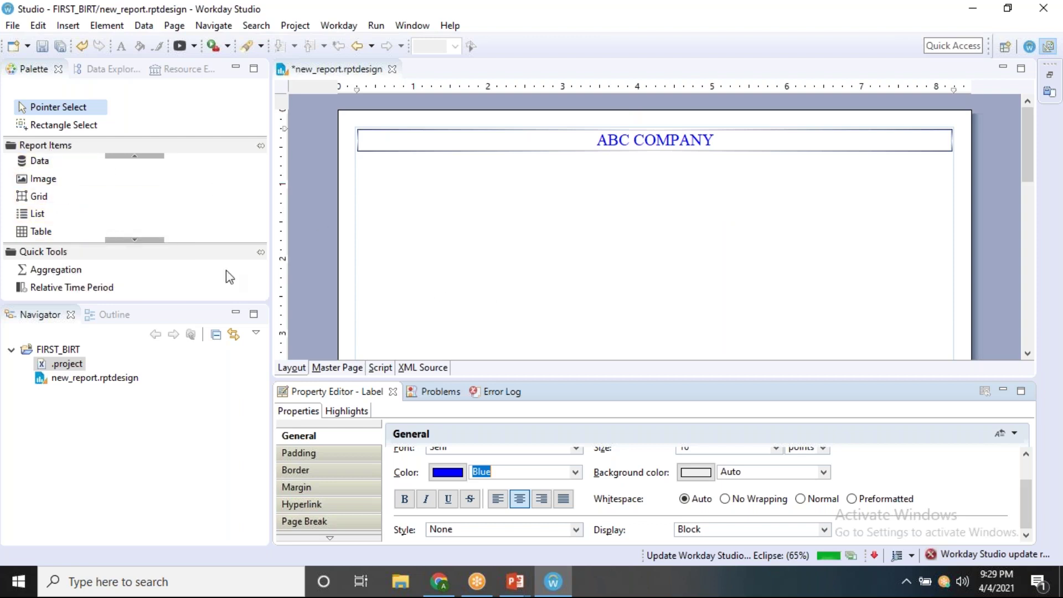
scroll(87, 217, "up", 1)
scroll(77, 205, "up", 1)
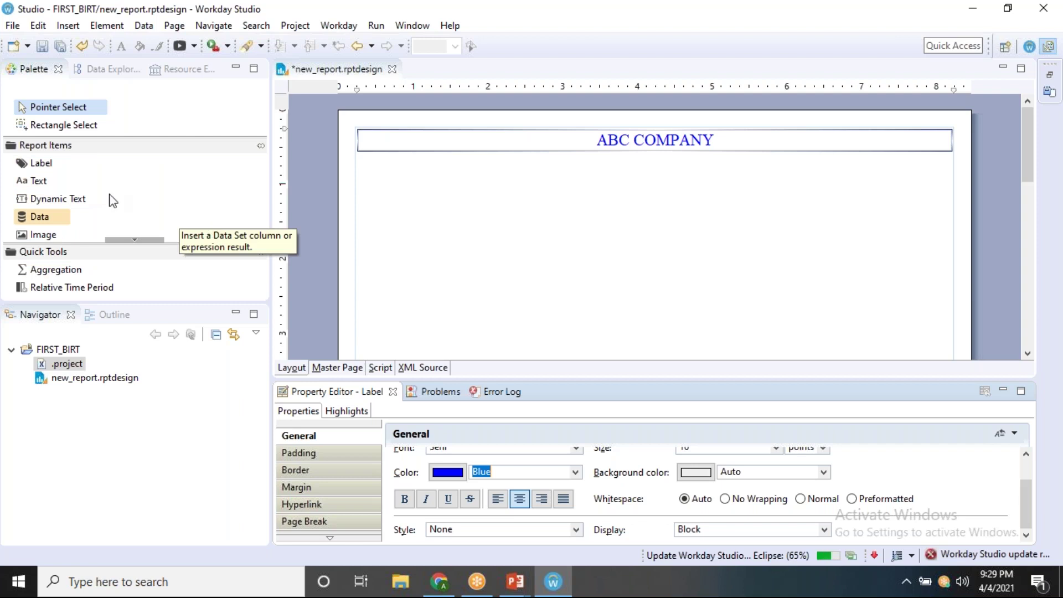
scroll(94, 217, "down", 1)
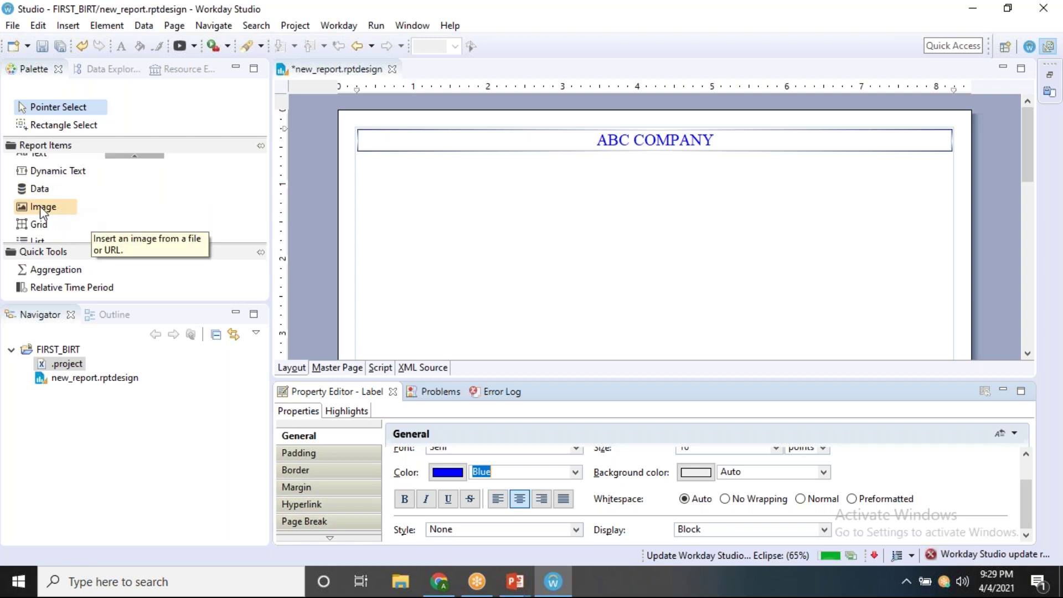
Step: Insert an image item above the heading, abandon the data binding, and choose Embedded image as its source
left_click_drag(40, 206, 361, 128)
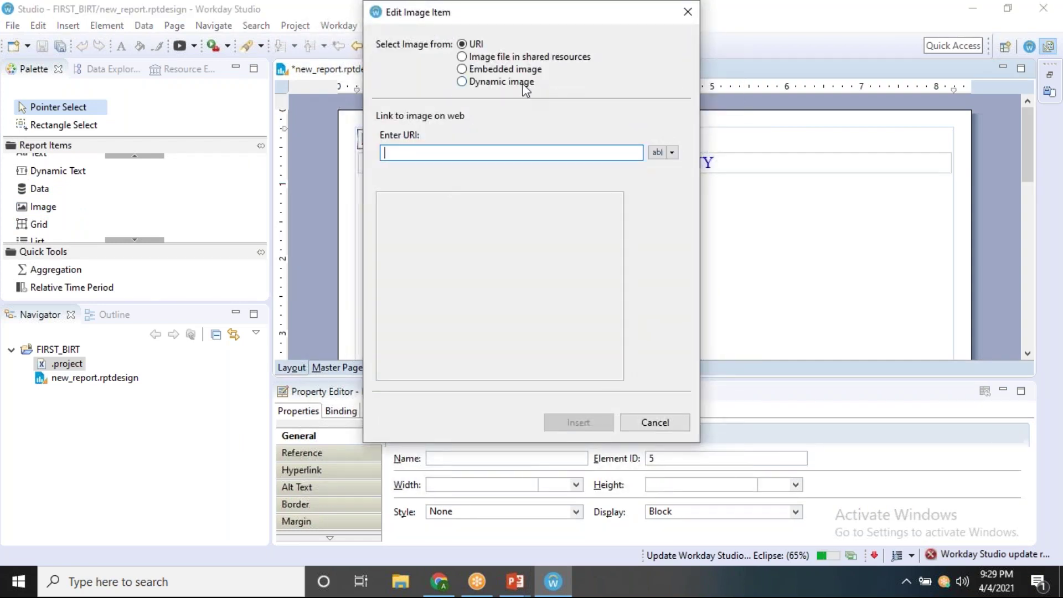
left_click(524, 83)
left_click(629, 158)
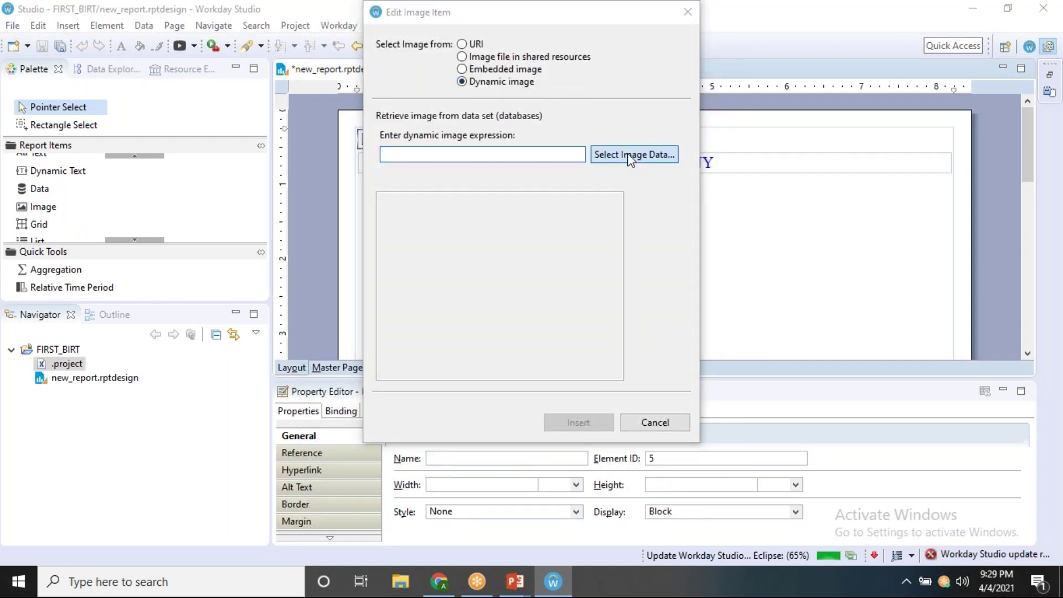
left_click(825, 117)
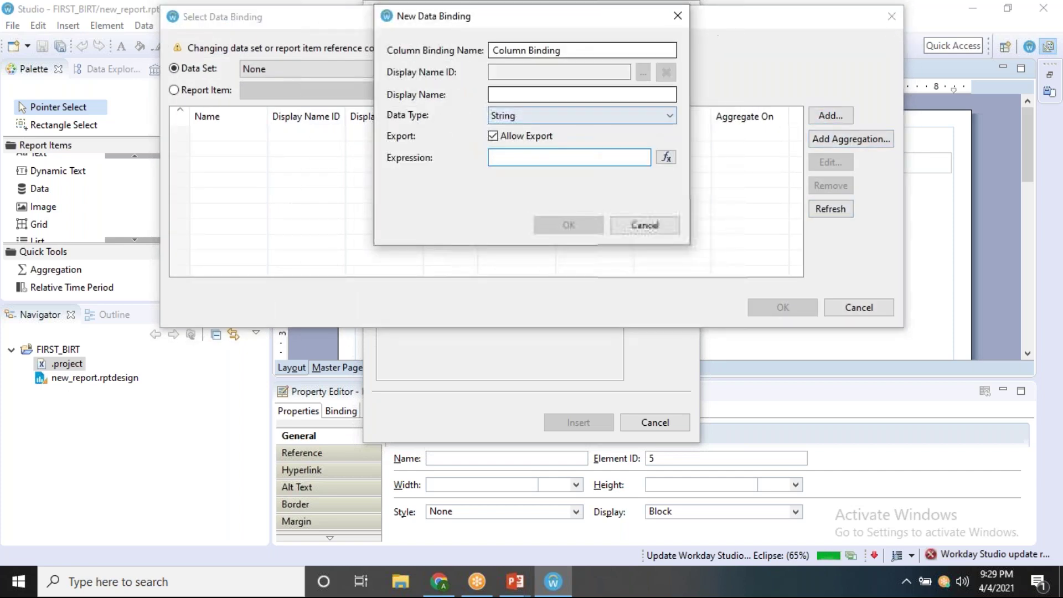
left_click(645, 225)
left_click(861, 307)
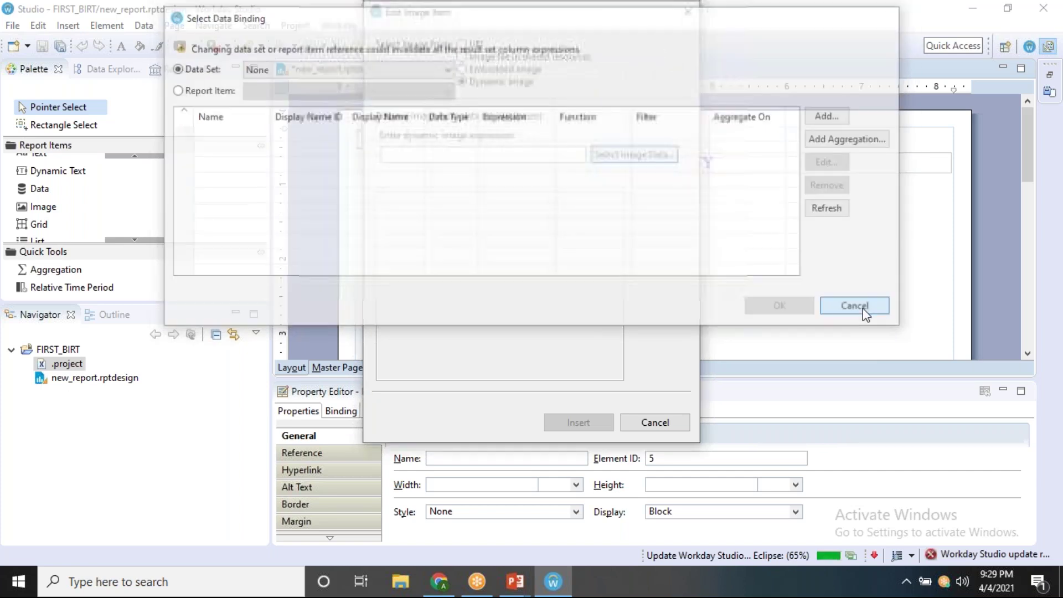
left_click(462, 69)
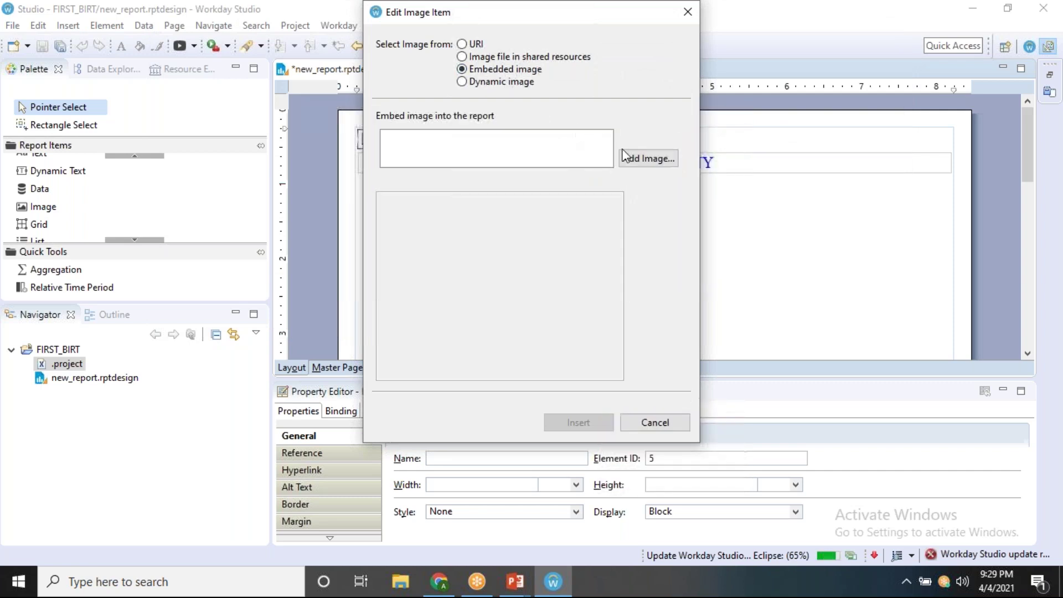
Step: Embed Workday_Logo from Downloads and resize it to about 1.531 × 0.552 in
left_click(644, 157)
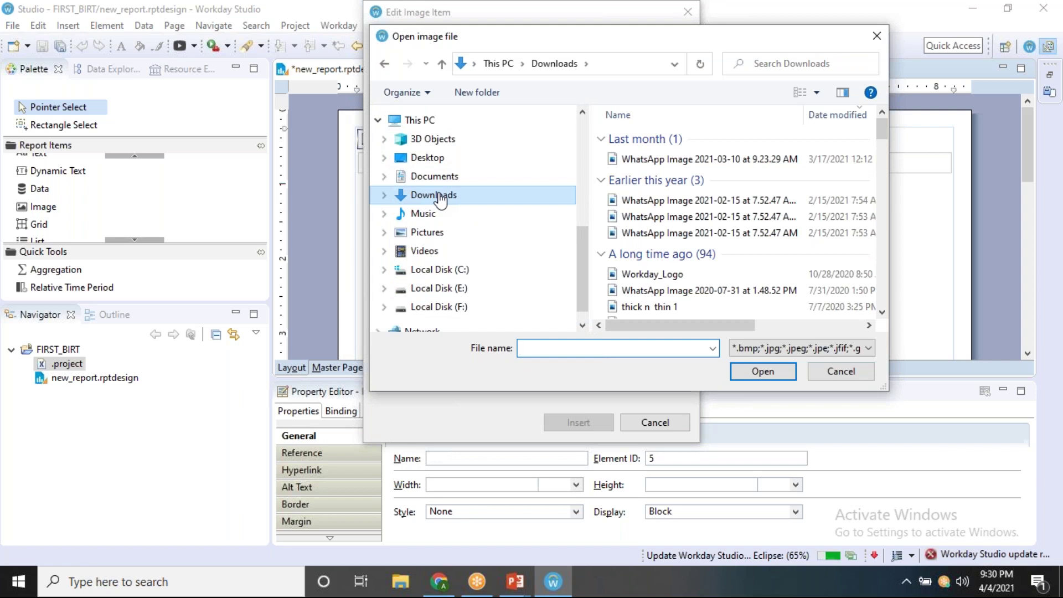
left_click(671, 159)
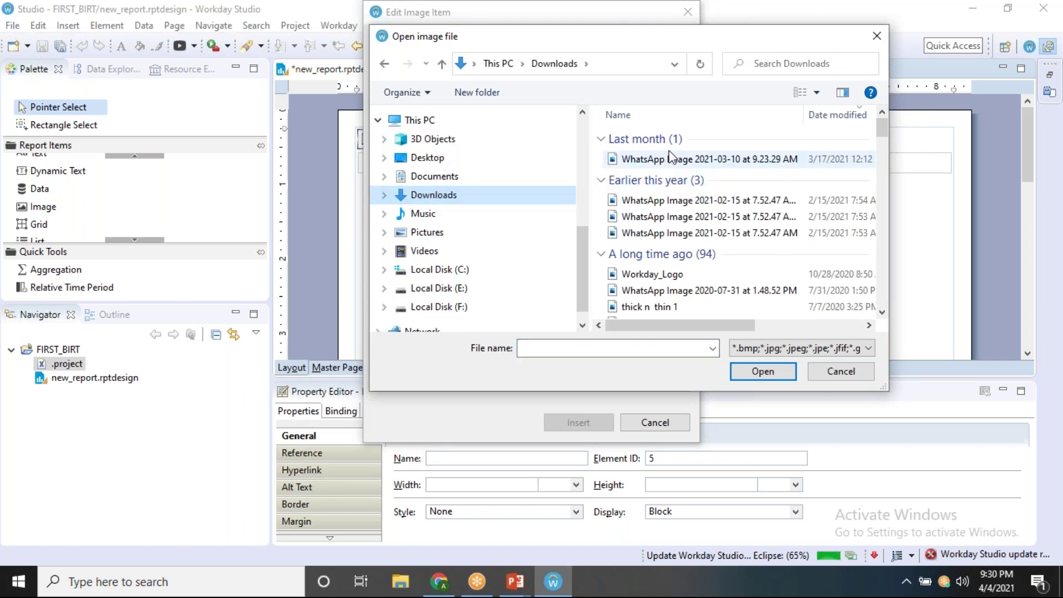
key("w")
key("o")
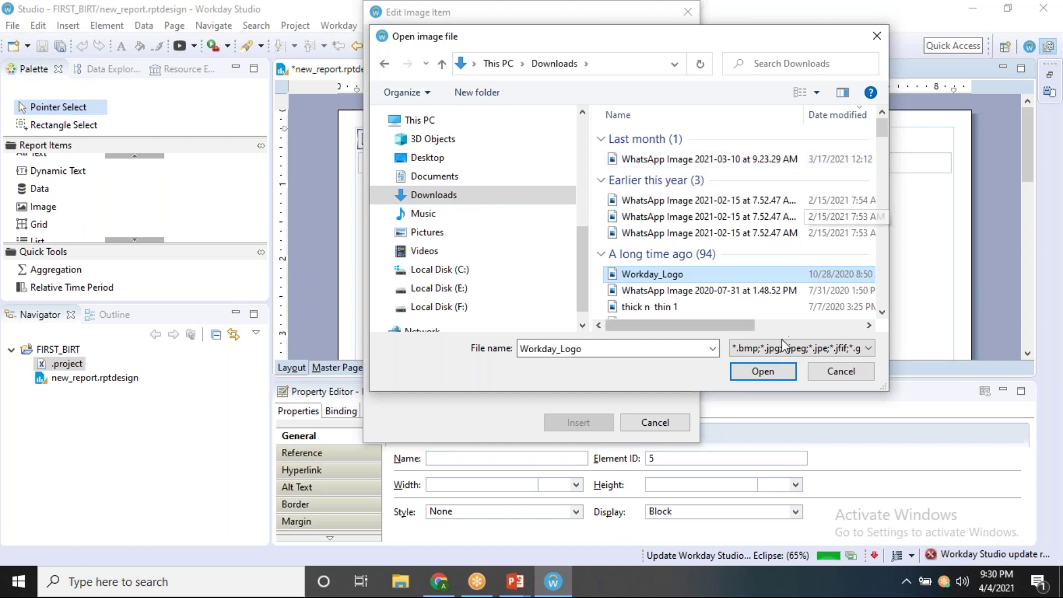
left_click(763, 371)
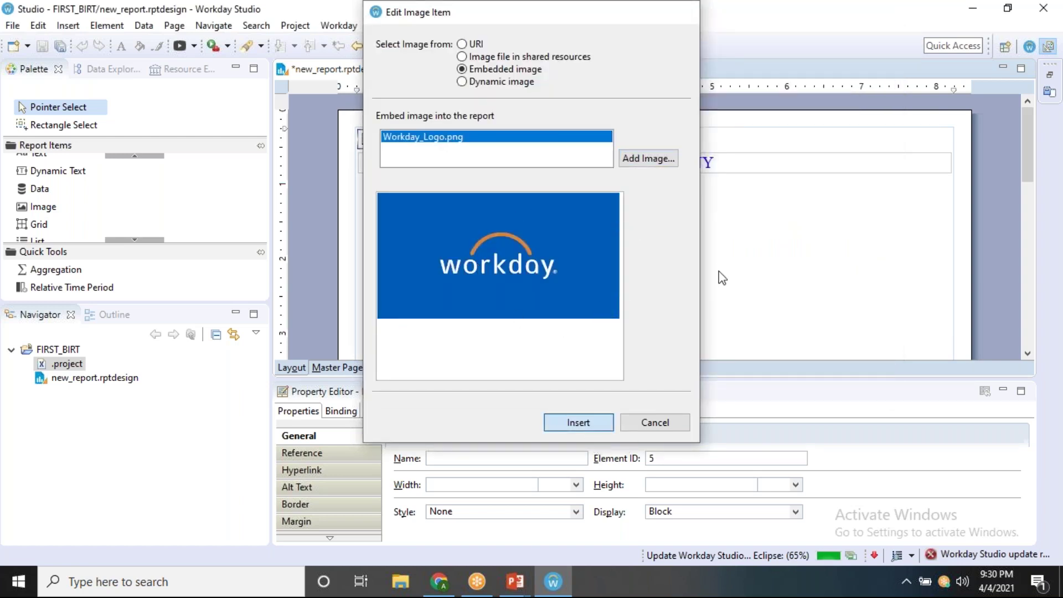
key("Return")
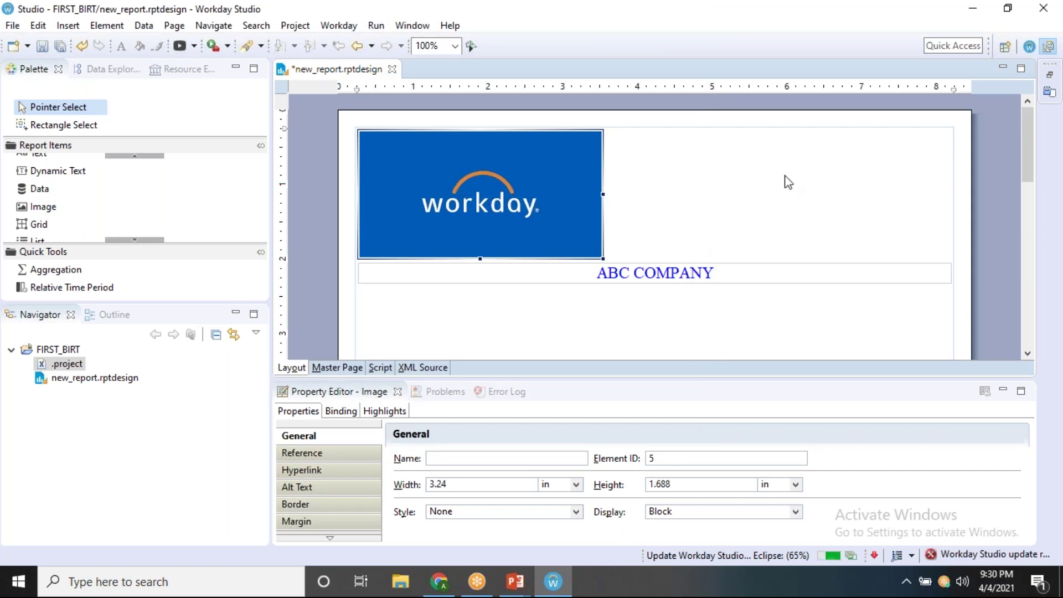
left_click_drag(604, 259, 475, 175)
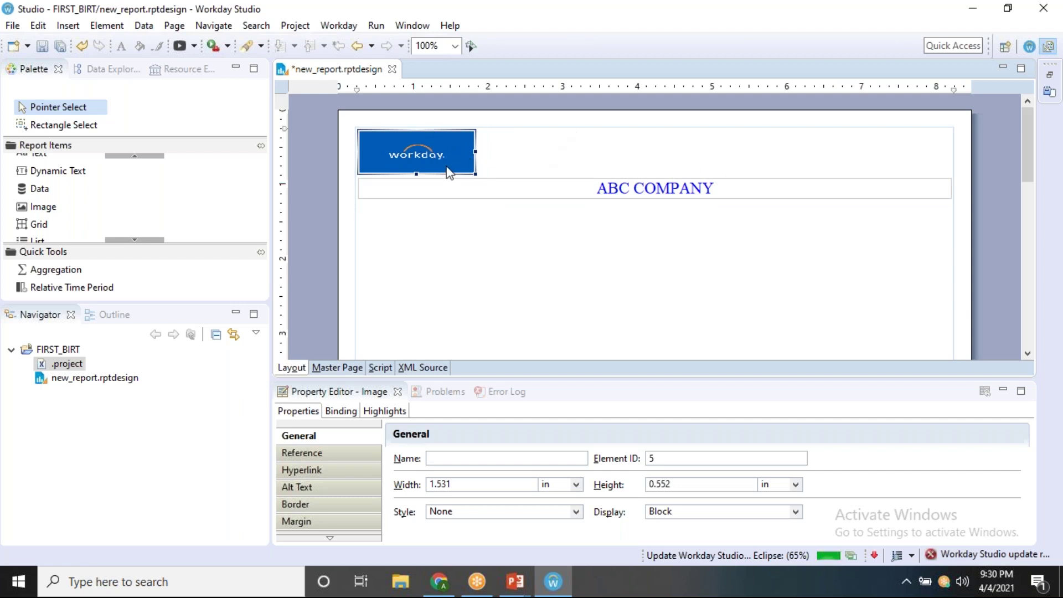
Step: Set Display to Inline for the Workday logo and the ABC COMPANY heading, placing them side by side
left_click(796, 511)
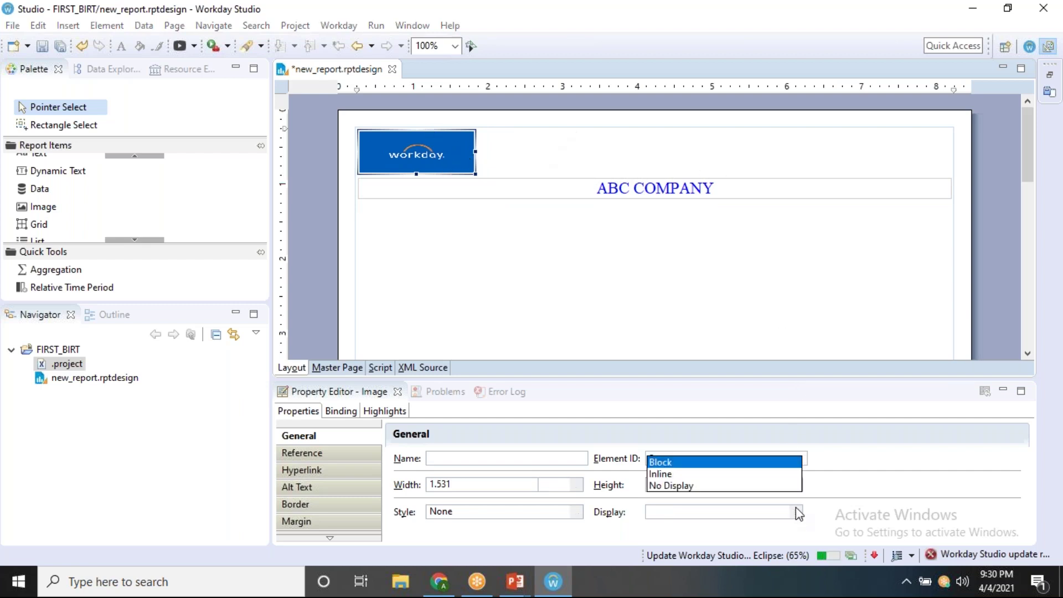
left_click(731, 474)
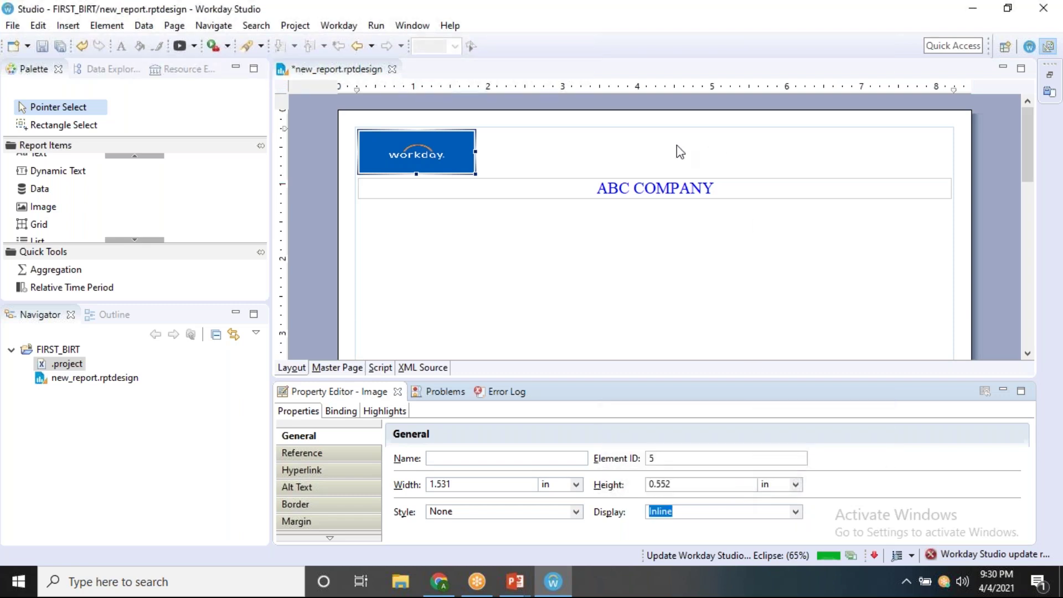
left_click(665, 190)
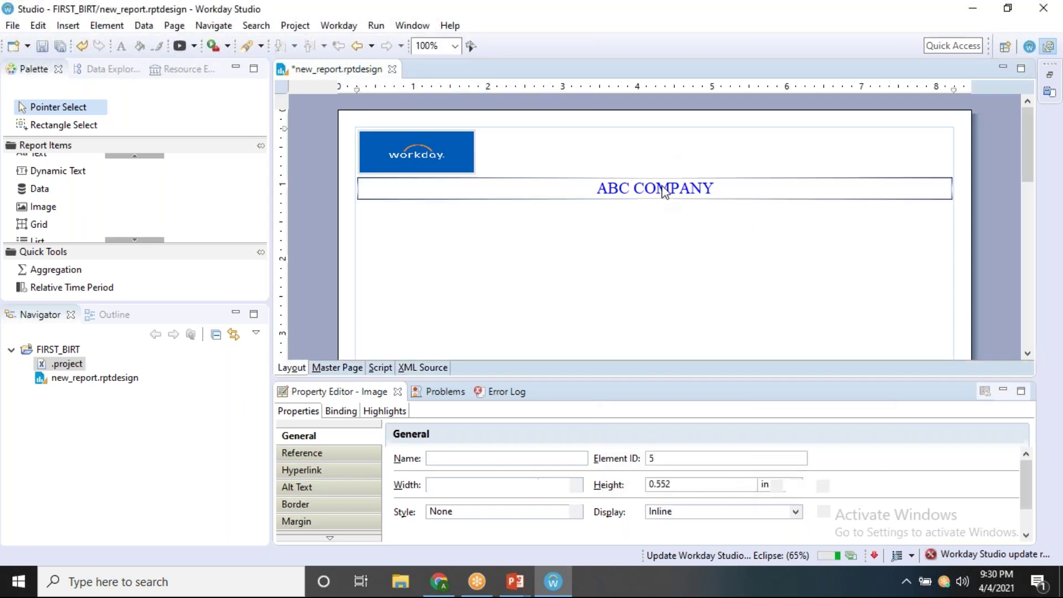
left_click(823, 510)
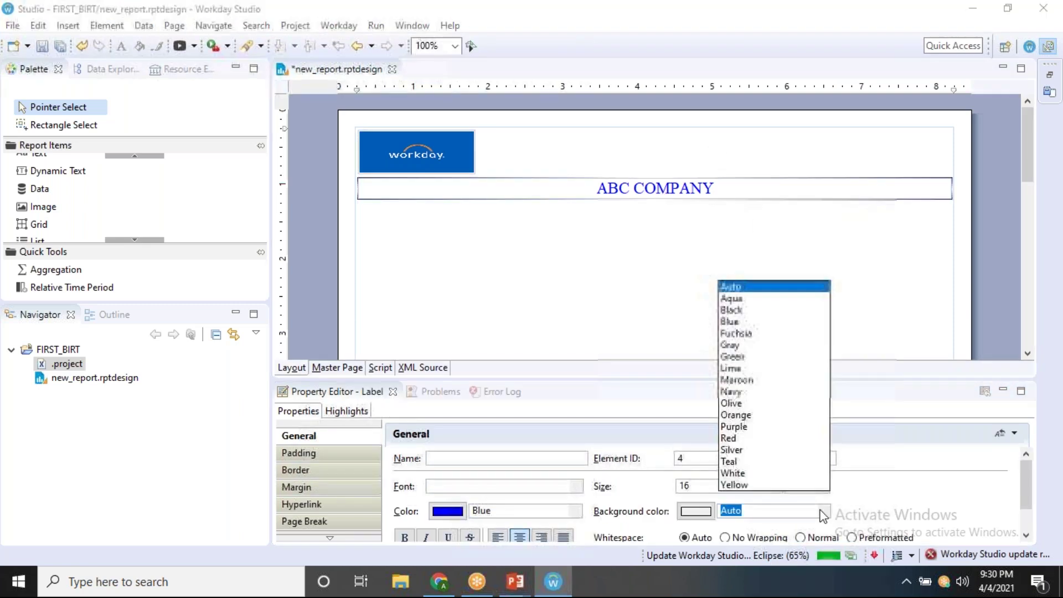
left_click(913, 322)
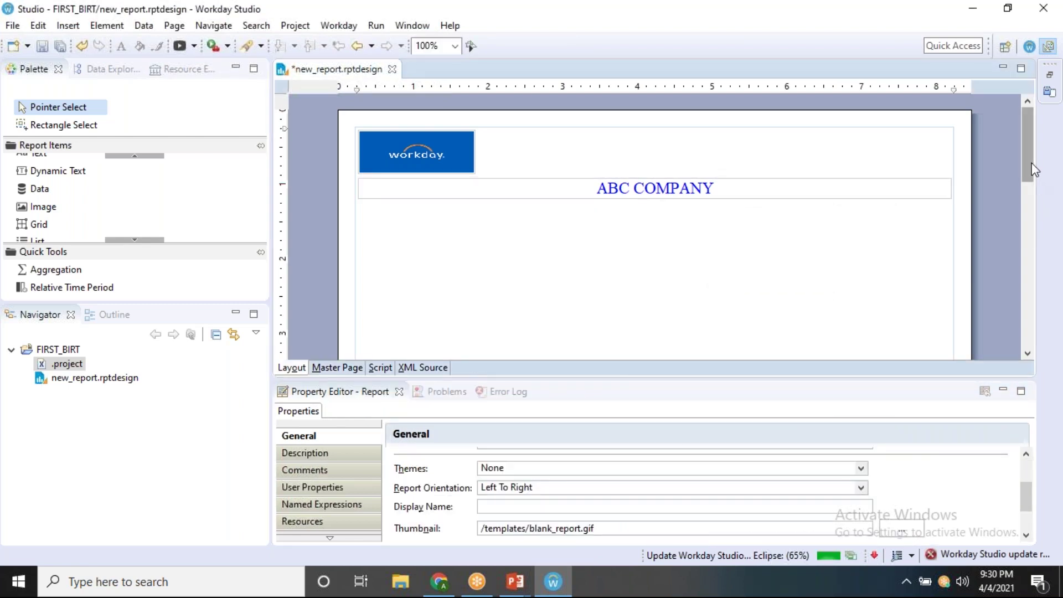
left_click_drag(1032, 167, 570, 411)
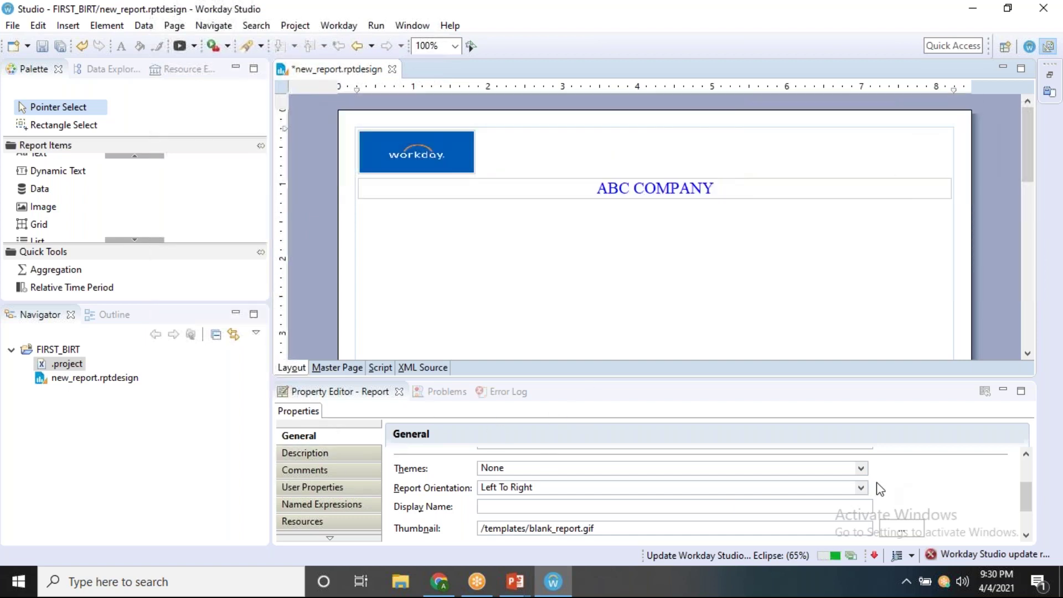
left_click(608, 195)
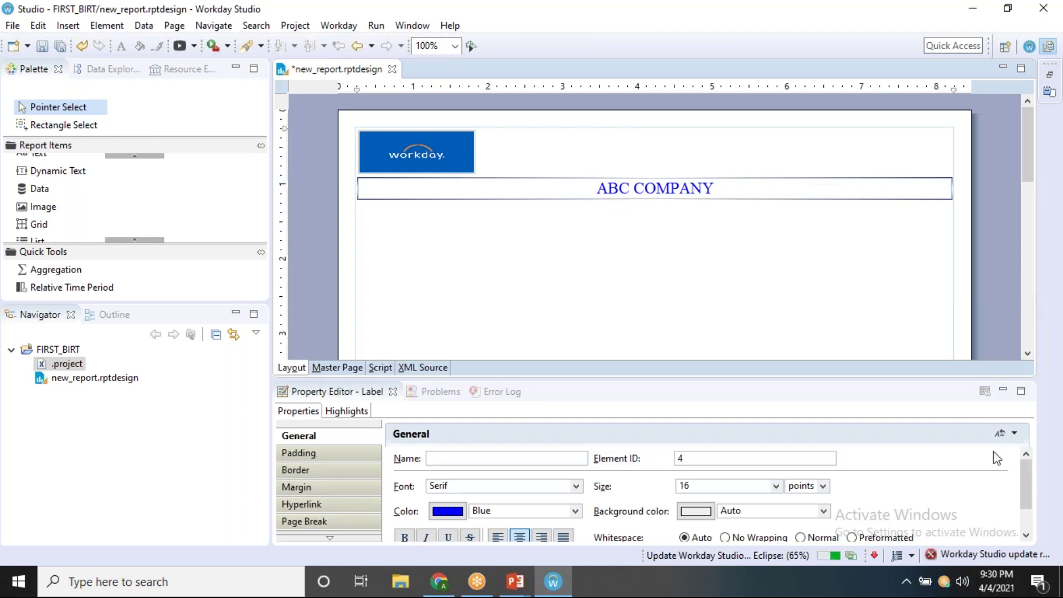
scroll(983, 507, "down", 1)
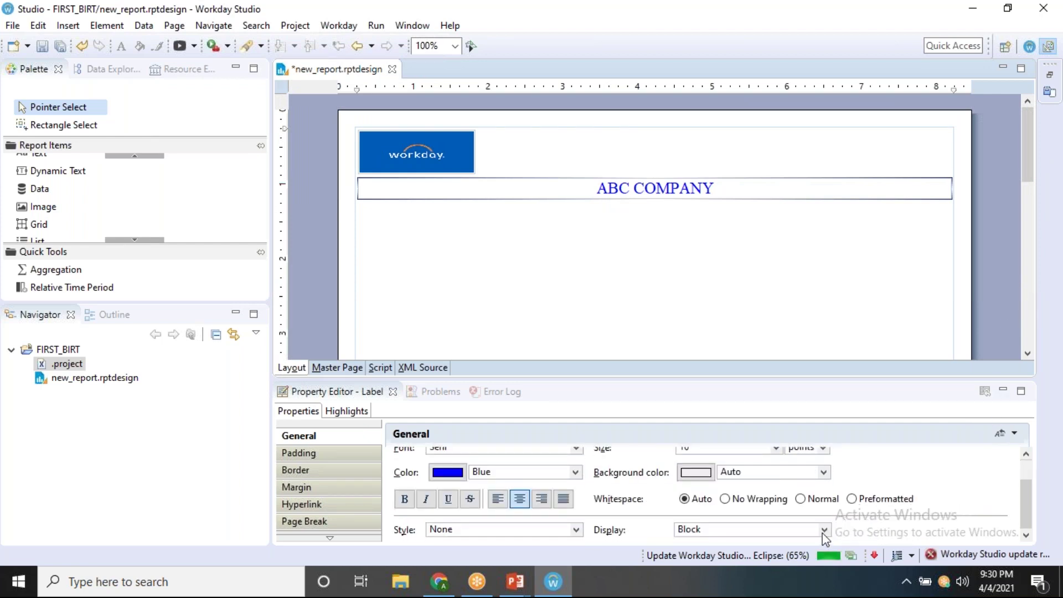
left_click(823, 530)
left_click(690, 491)
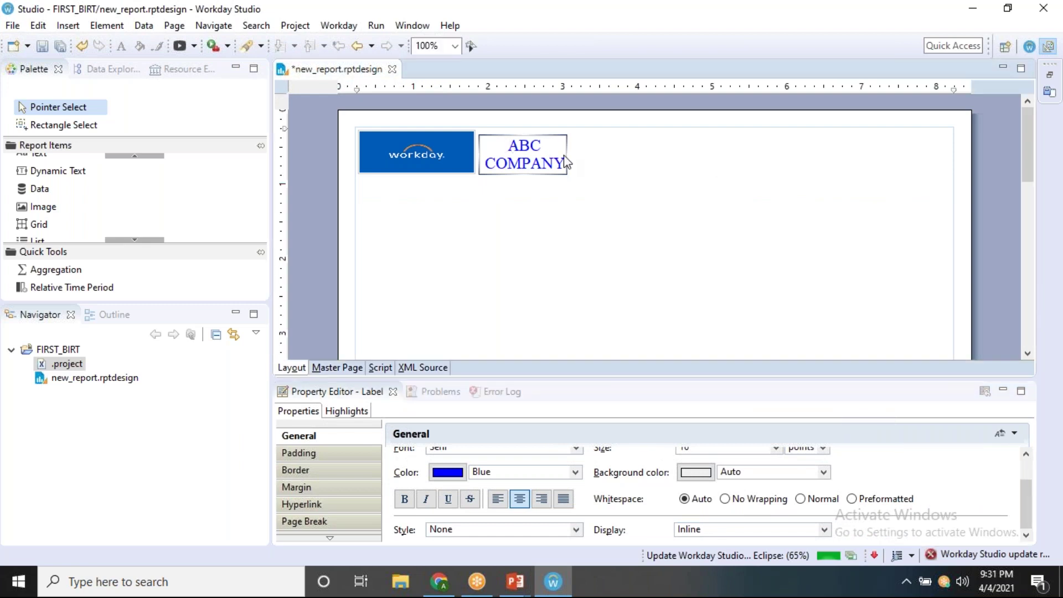
left_click_drag(564, 166, 645, 176)
left_click_drag(563, 157, 595, 158)
Step: Insert a 5-column table below the logo and ABC COMPANY heading
left_click(459, 162)
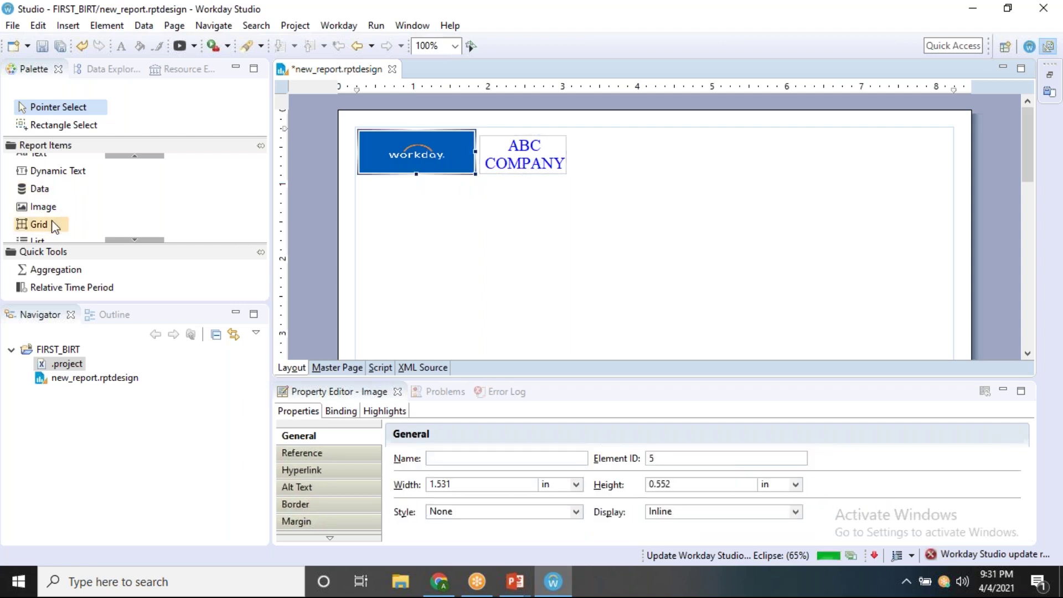
scroll(55, 224, "down", 1)
left_click_drag(45, 224, 578, 248)
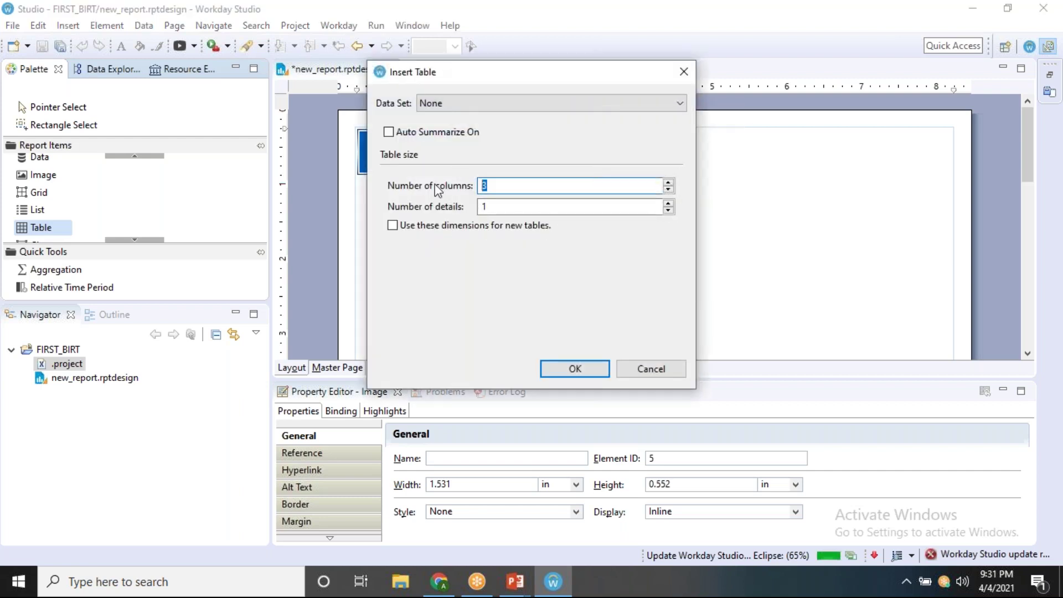
type("5")
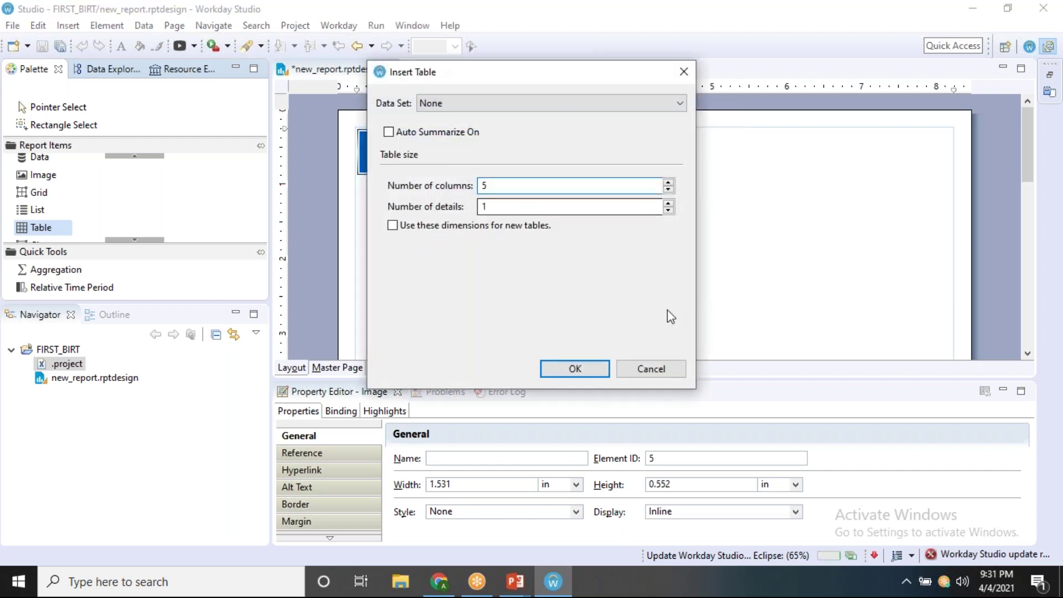
left_click(580, 373)
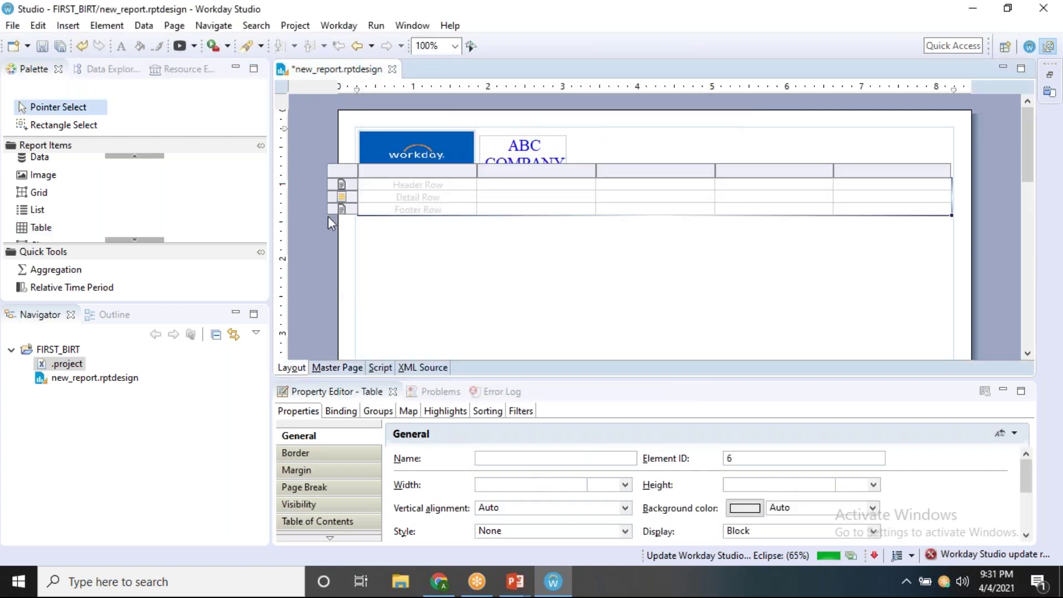
Step: Review the report's Data Sets in Data Explorer, then return to the Palette
scroll(238, 230, "up", 2)
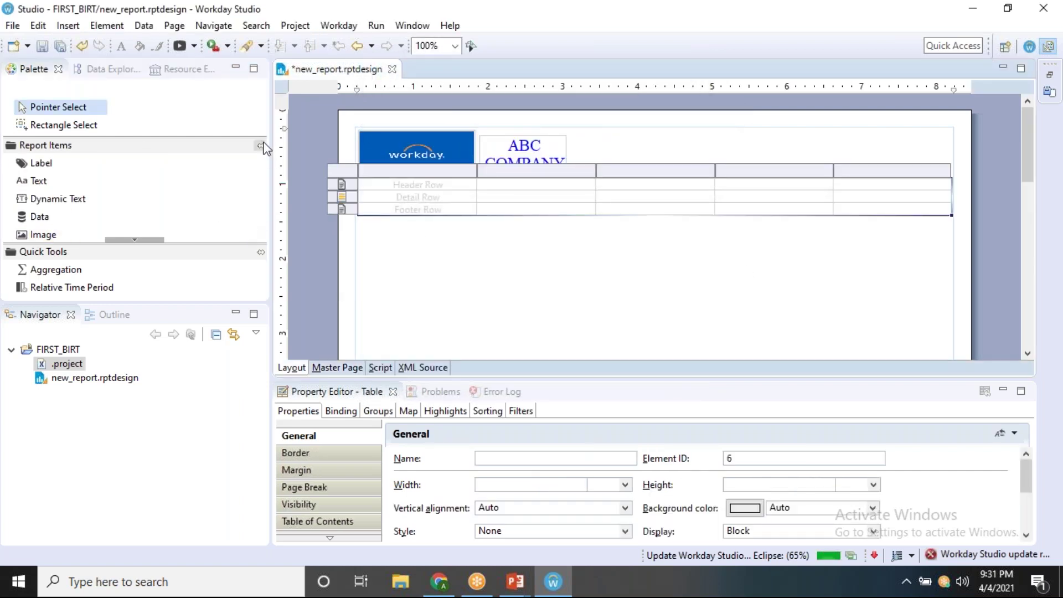
left_click(114, 70)
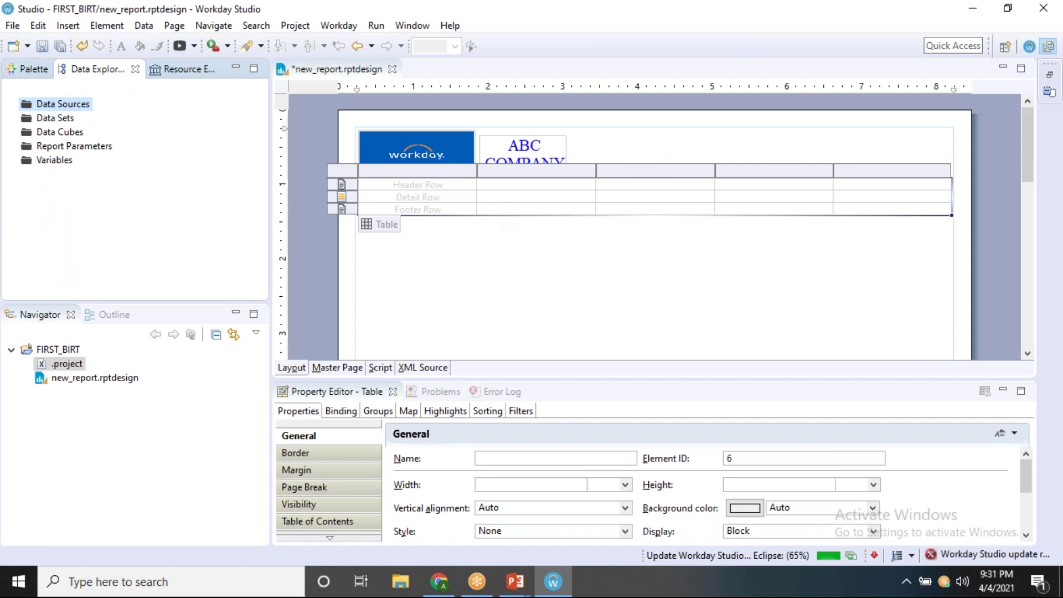
left_click(55, 119)
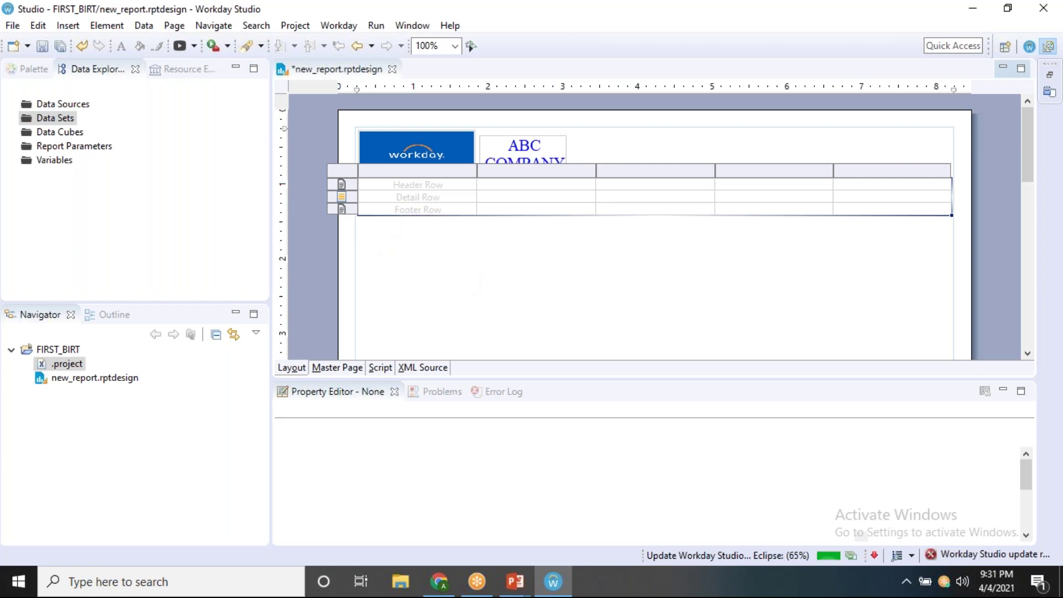
left_click(378, 240)
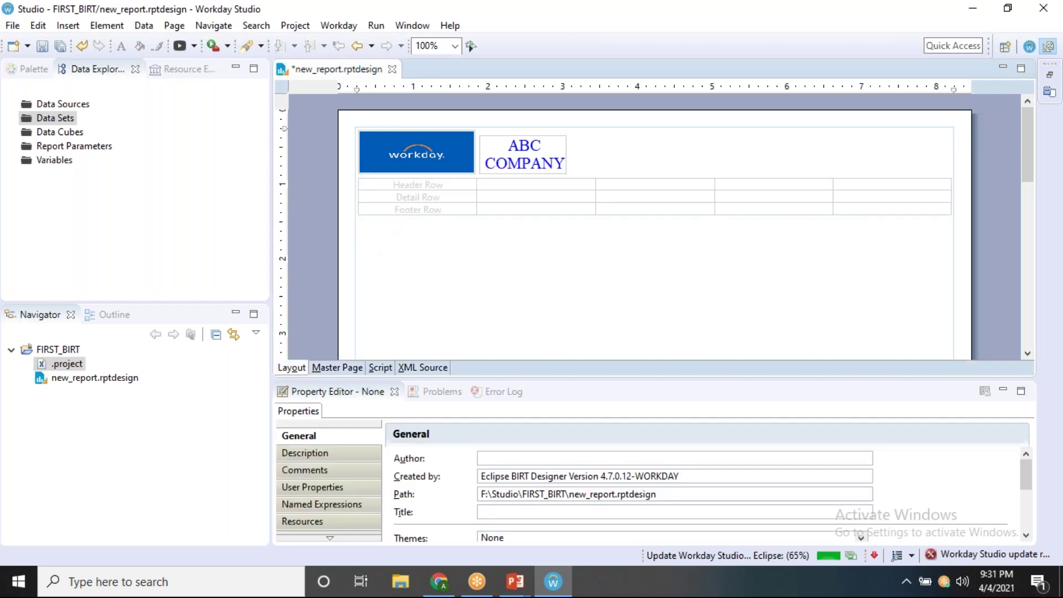
left_click(30, 72)
Step: Add a label below the table reading 'This is system generated report so signature is not required.'
left_click_drag(39, 163, 589, 263)
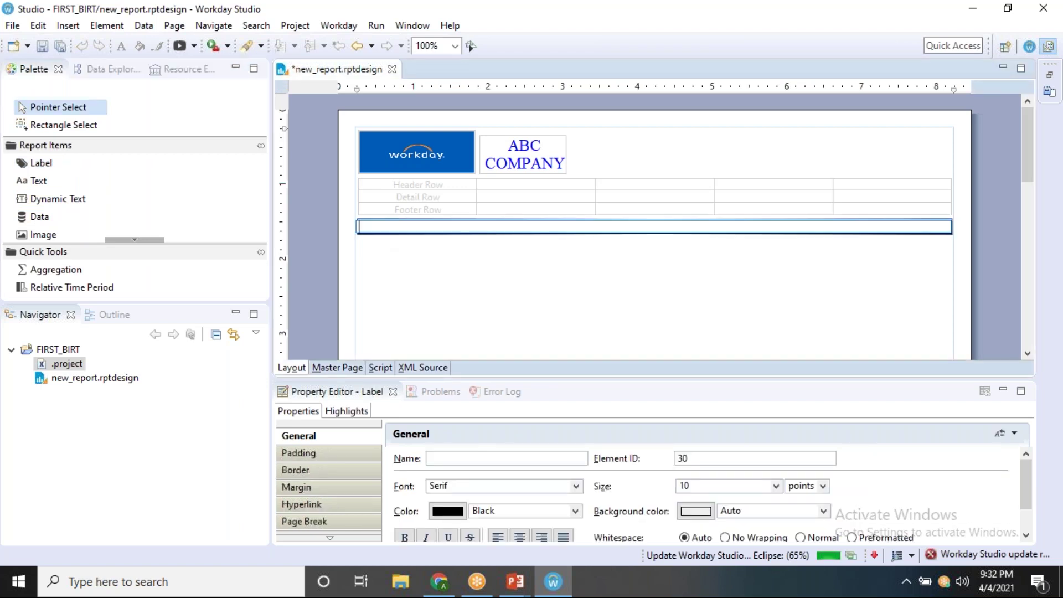
type("This is system generated repo")
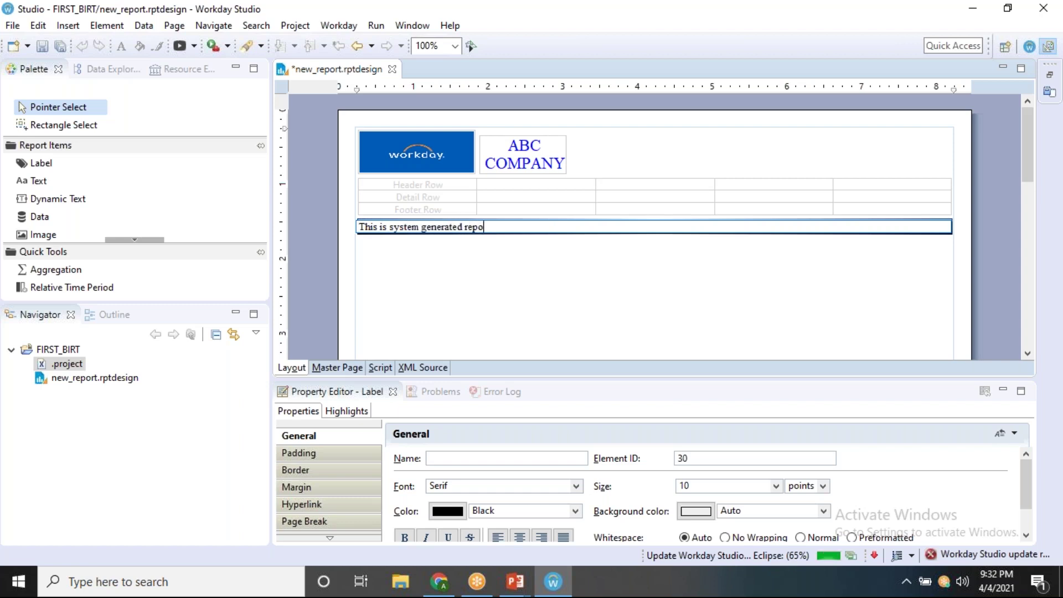
type("rt so signature is not")
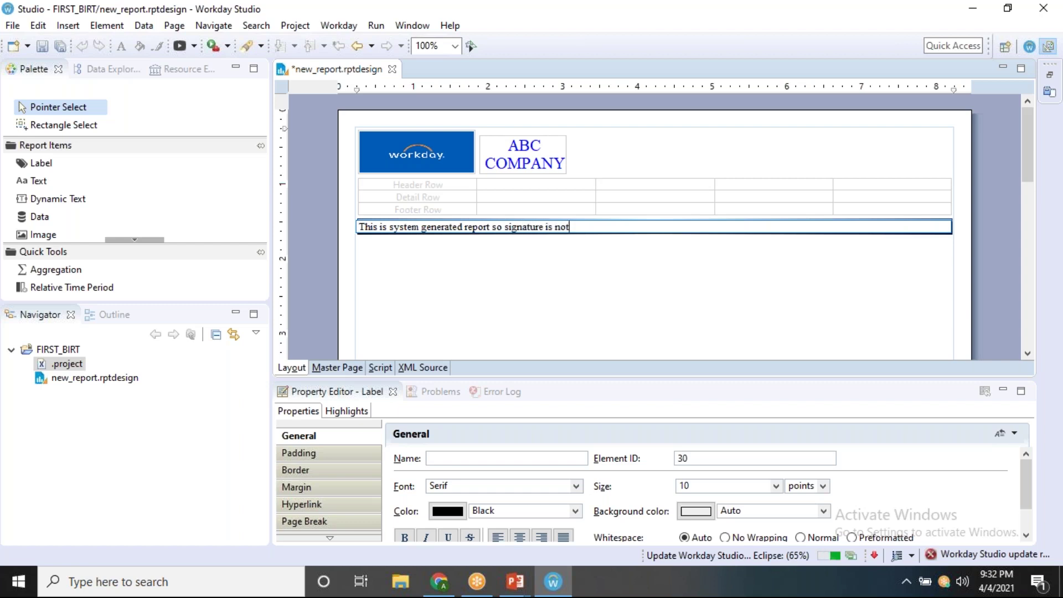
type(" requi")
key("BackSpace")
key("BackSpace")
key("BackSpace")
type("re")
key("BackSpace")
key("BackSpace")
key("BackSpace")
type("ired.")
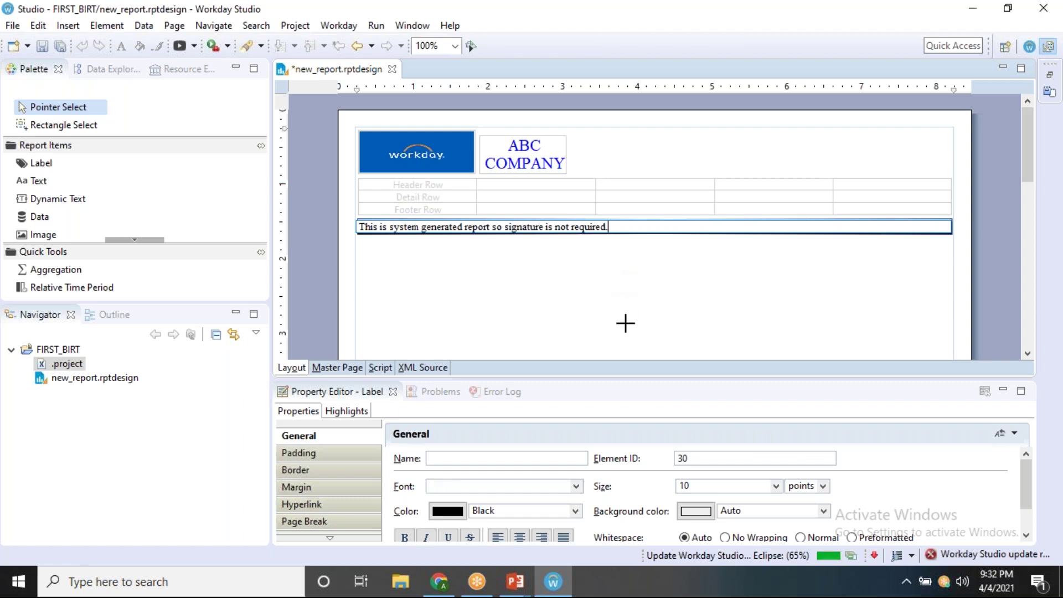
left_click(625, 313)
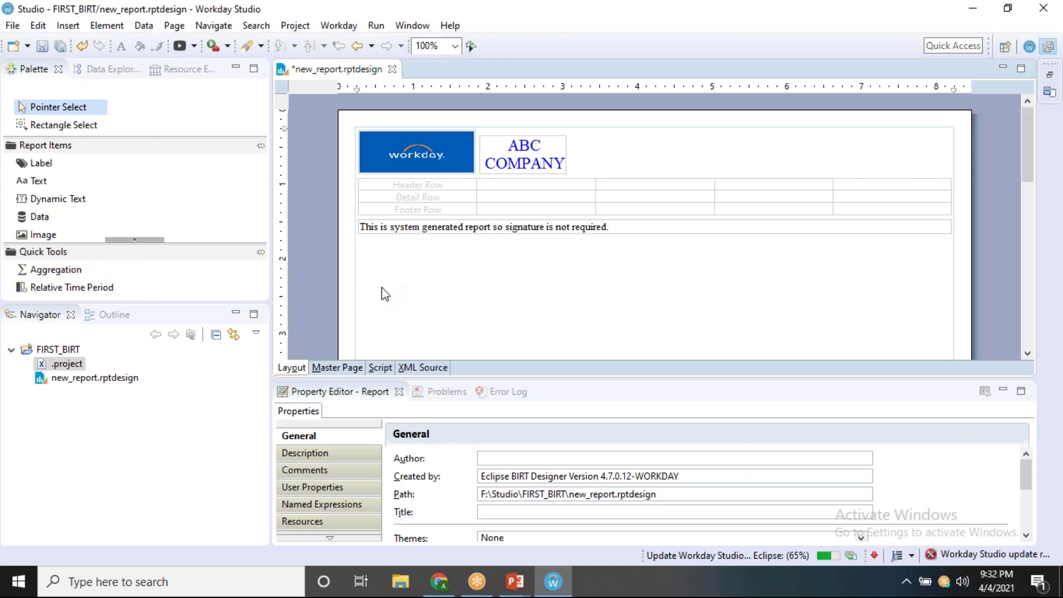
left_click(113, 70)
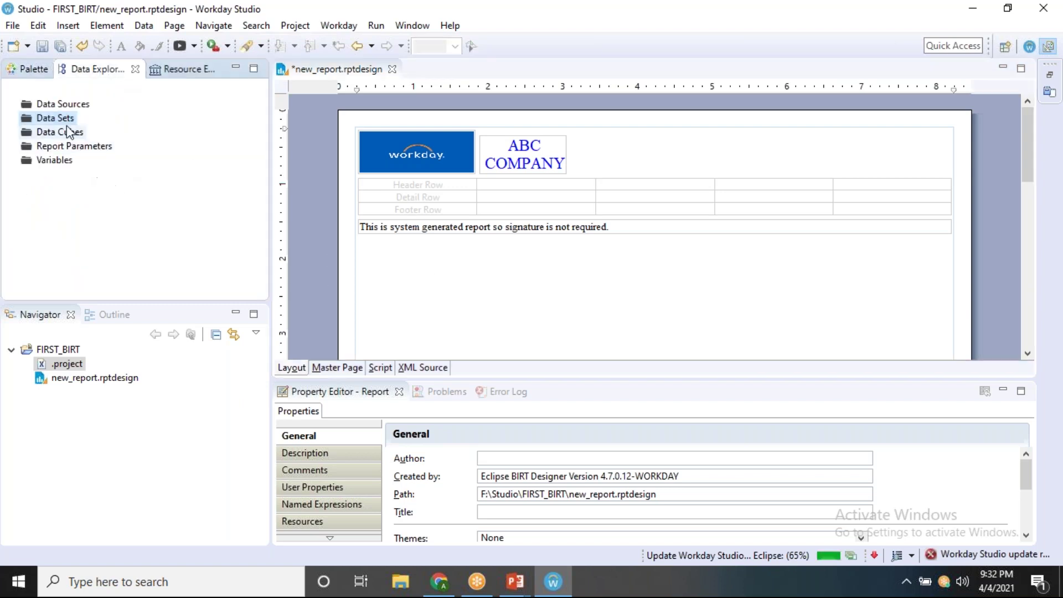
left_click(74, 117)
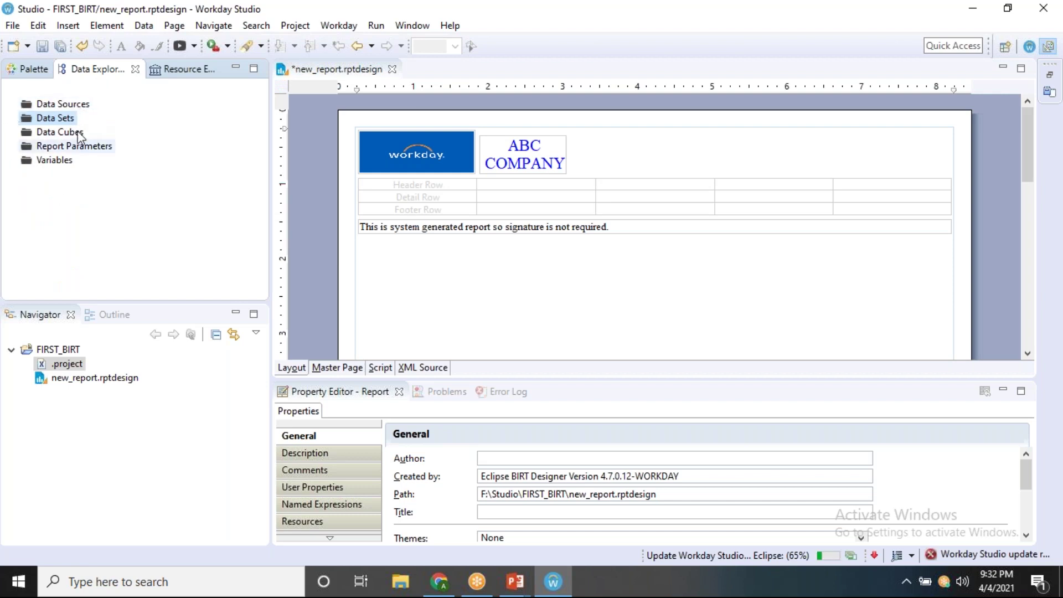
Step: Sign in to the Workday tenant in Chrome with the account's username and password
left_click(440, 581)
left_click(523, 507)
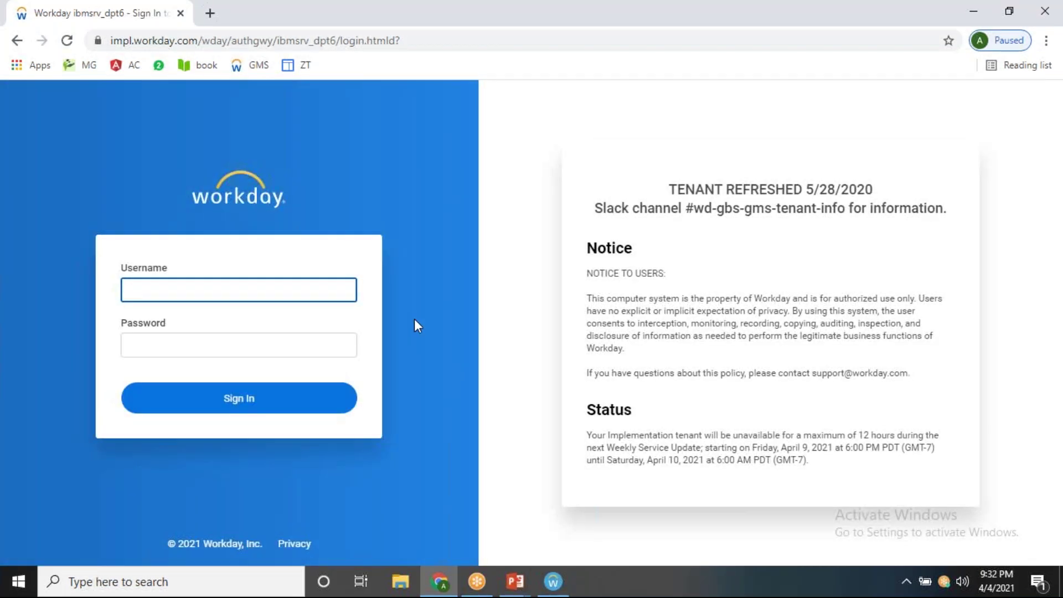
type("lee")
key("Tab")
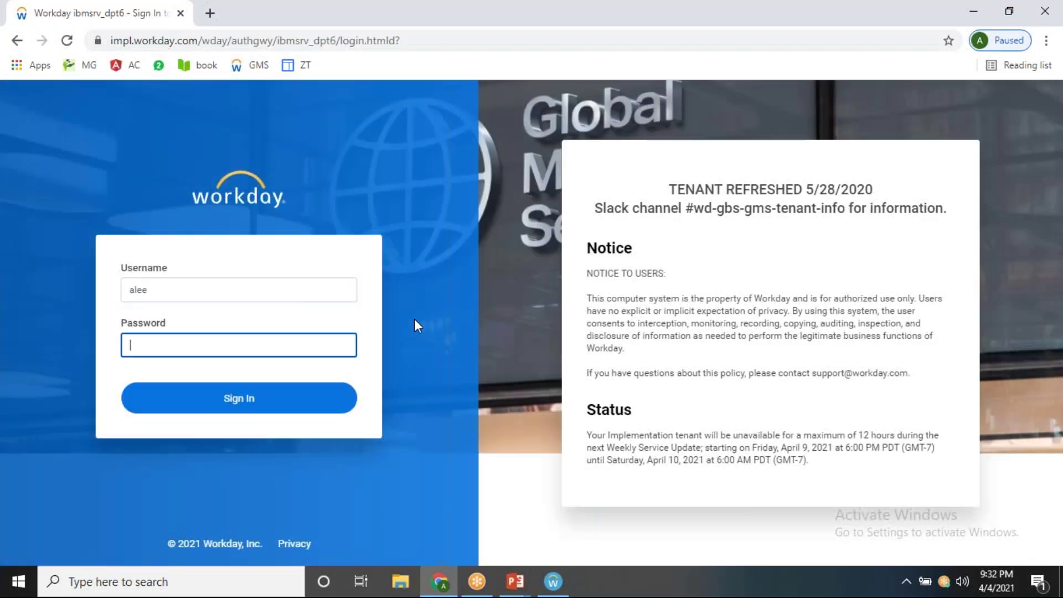
type("****")
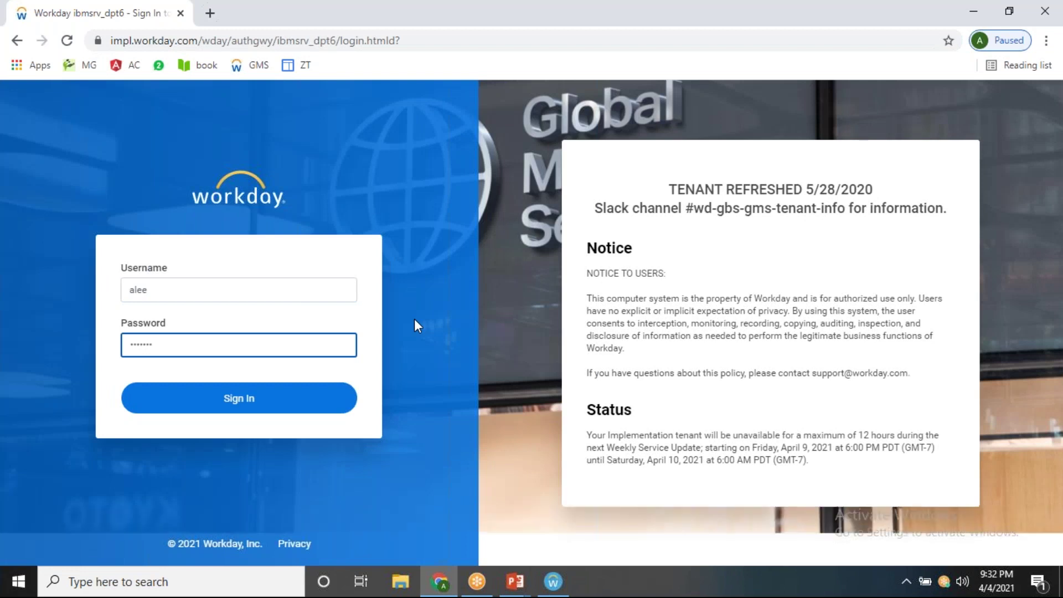
key("BackSpace")
key("BackSpace")
key("BackSpace")
key("BackSpace")
key("BackSpace")
type("****")
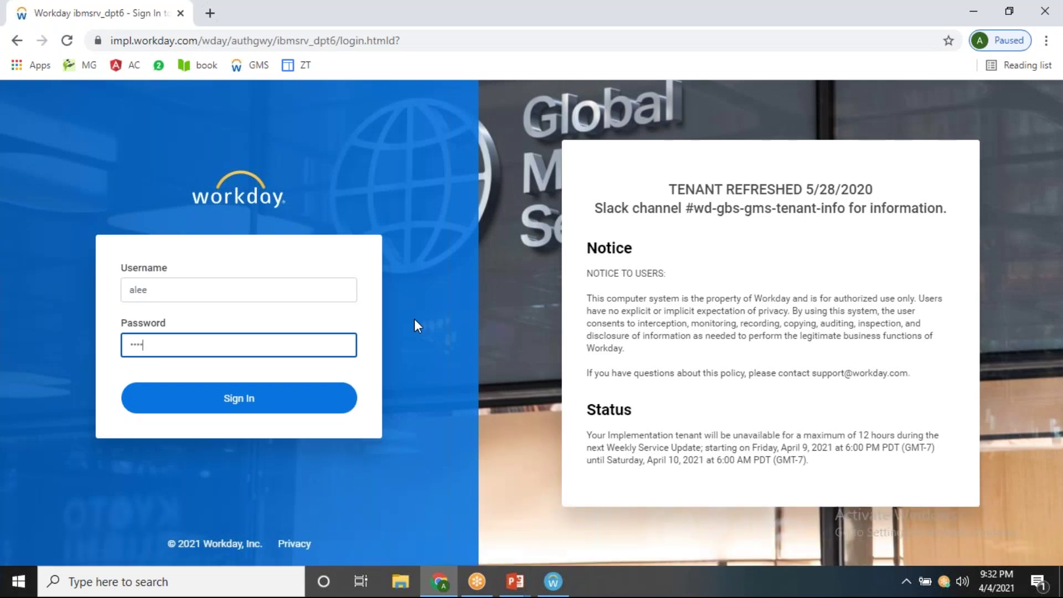
key("Return")
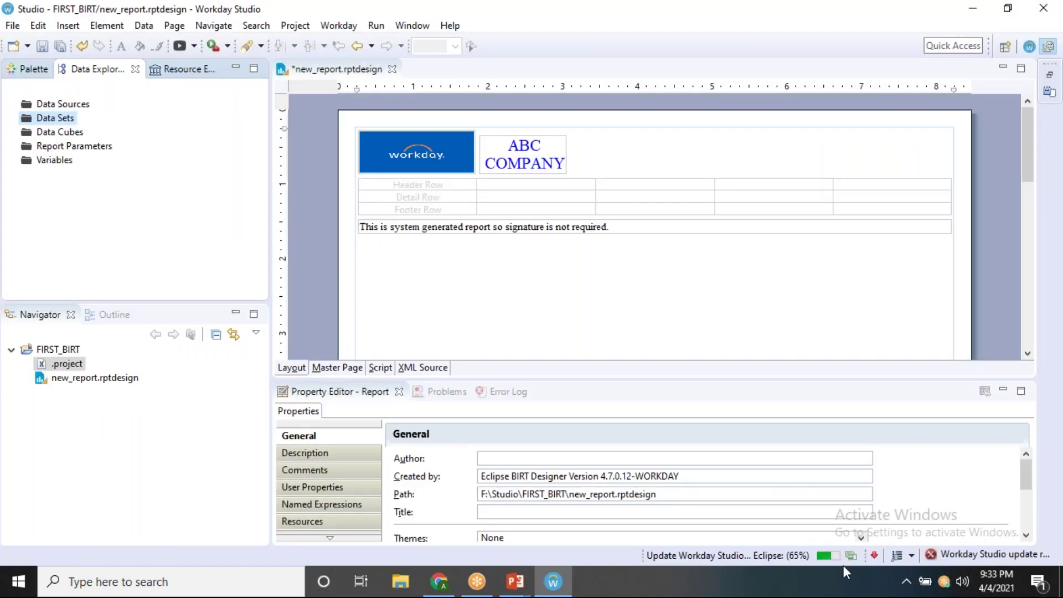
Step: Check the report's data sources and data sets, then select the table's first header cell
left_click(71, 109)
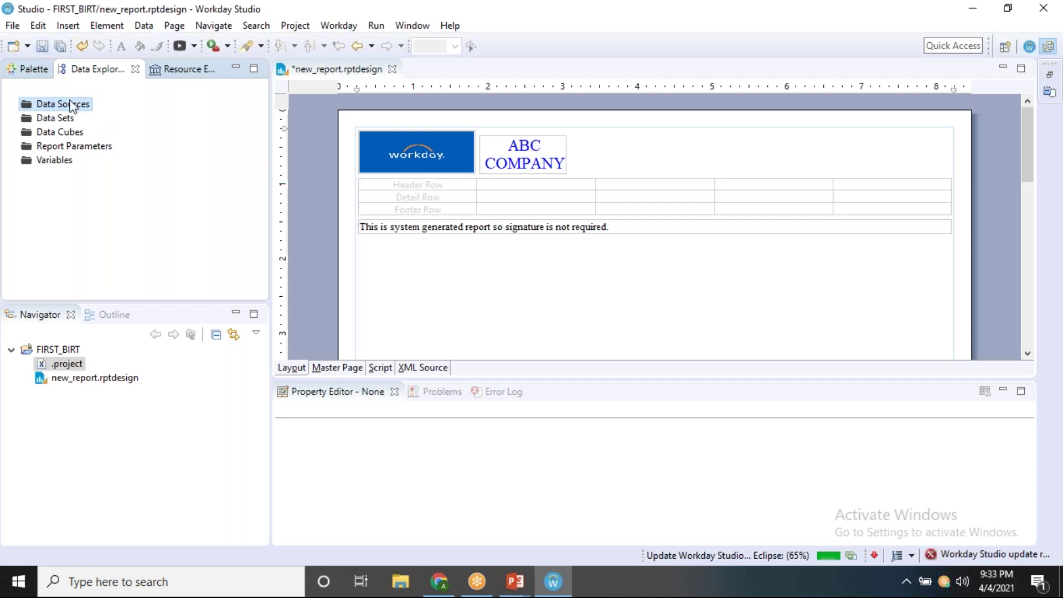
left_click(59, 122)
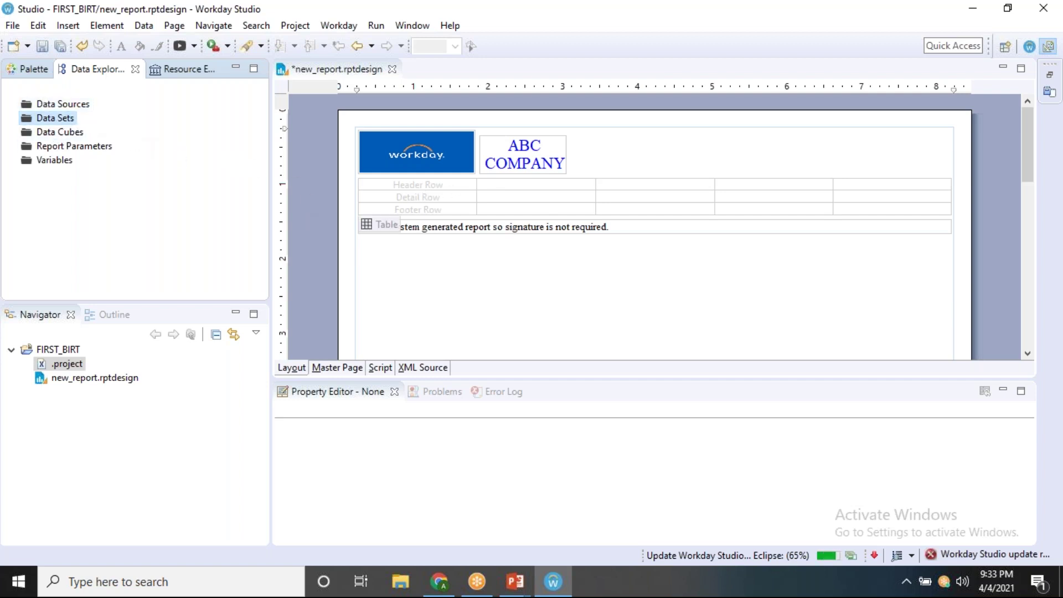
left_click(365, 184)
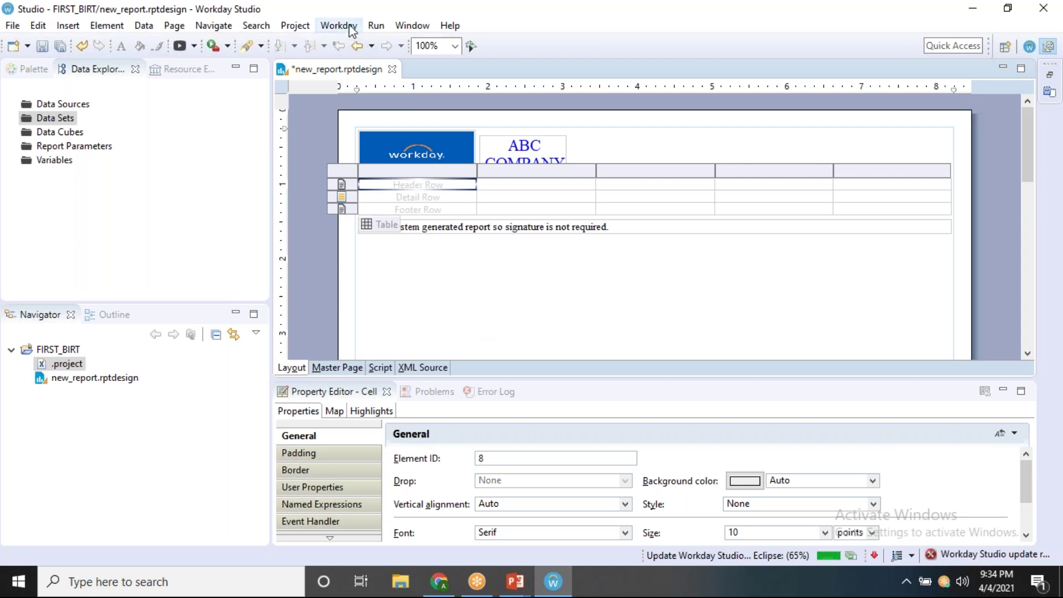
left_click(378, 25)
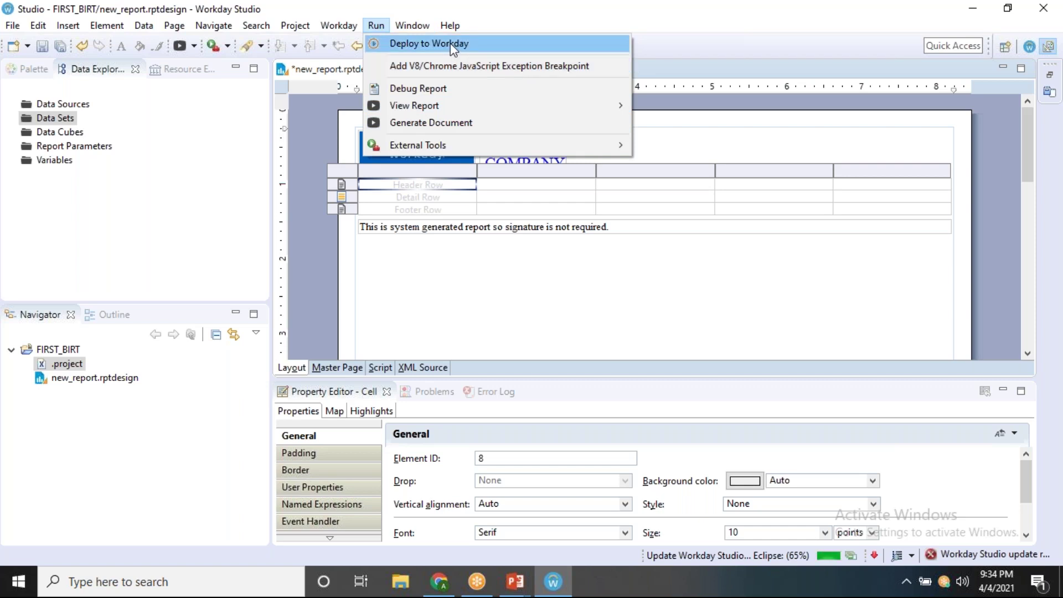
left_click(721, 328)
left_click(435, 121)
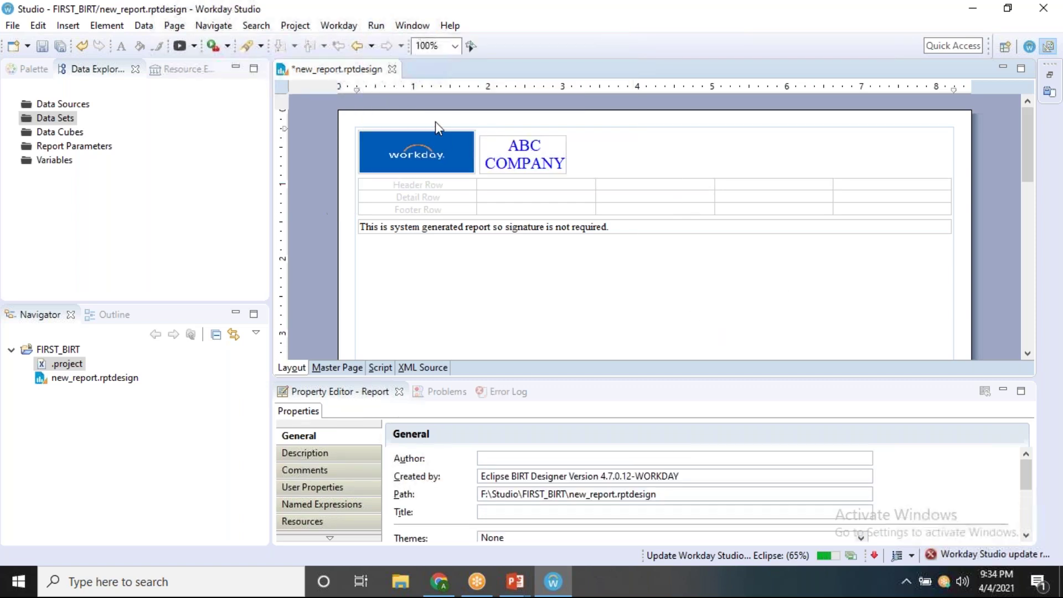
left_click(411, 152)
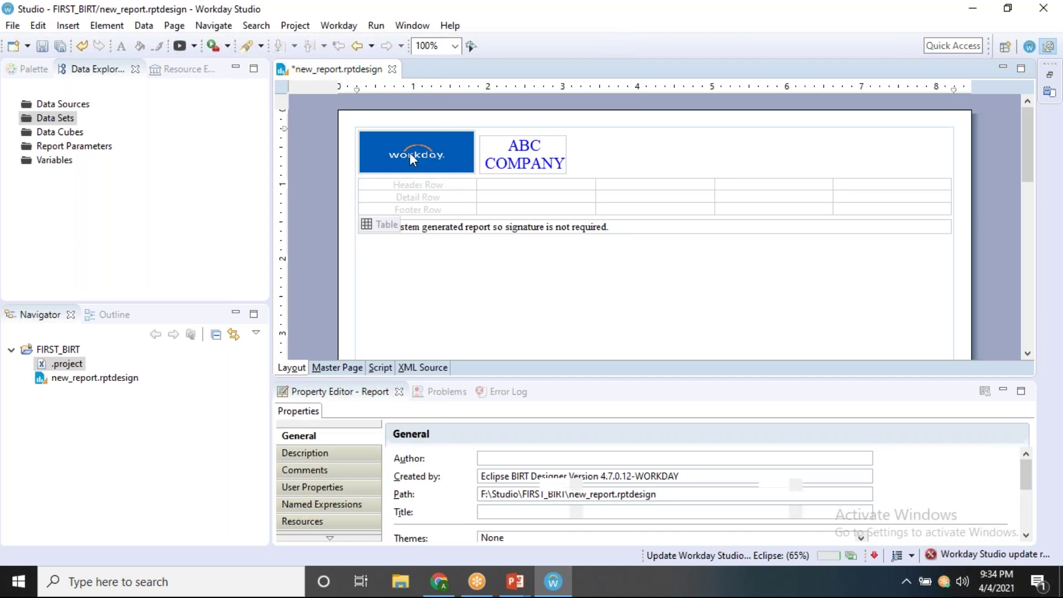
left_click(539, 161)
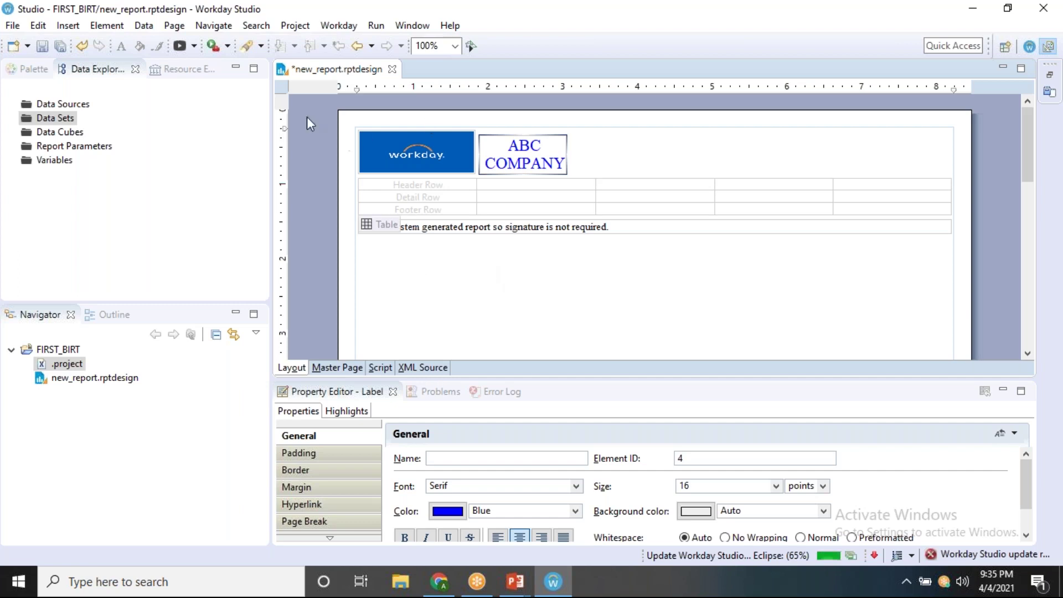
left_click(429, 583)
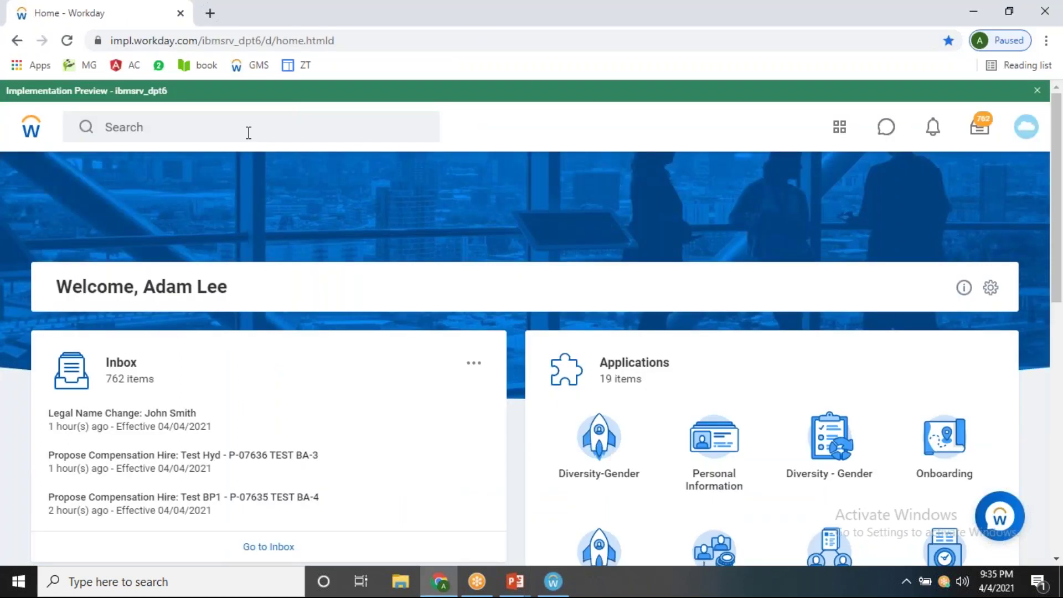
Step: Search Workday for 'rd: demo' and expand the full list of matching reports
left_click(247, 128)
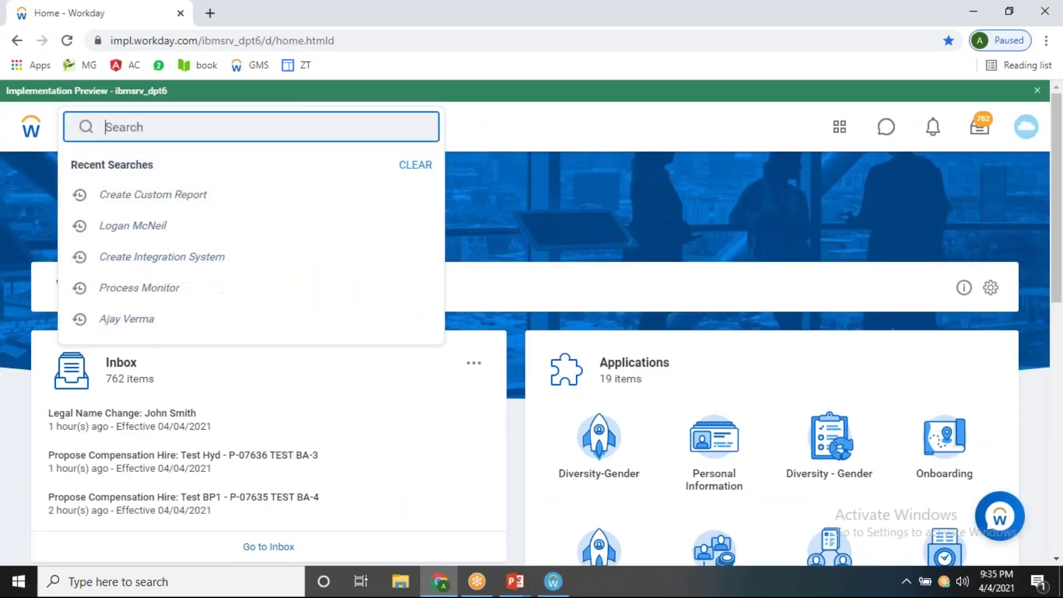
type("repo")
key("BackSpace")
key("BackSpace")
key("BackSpace")
key("BackSpace")
type("rd: demo")
key("Return")
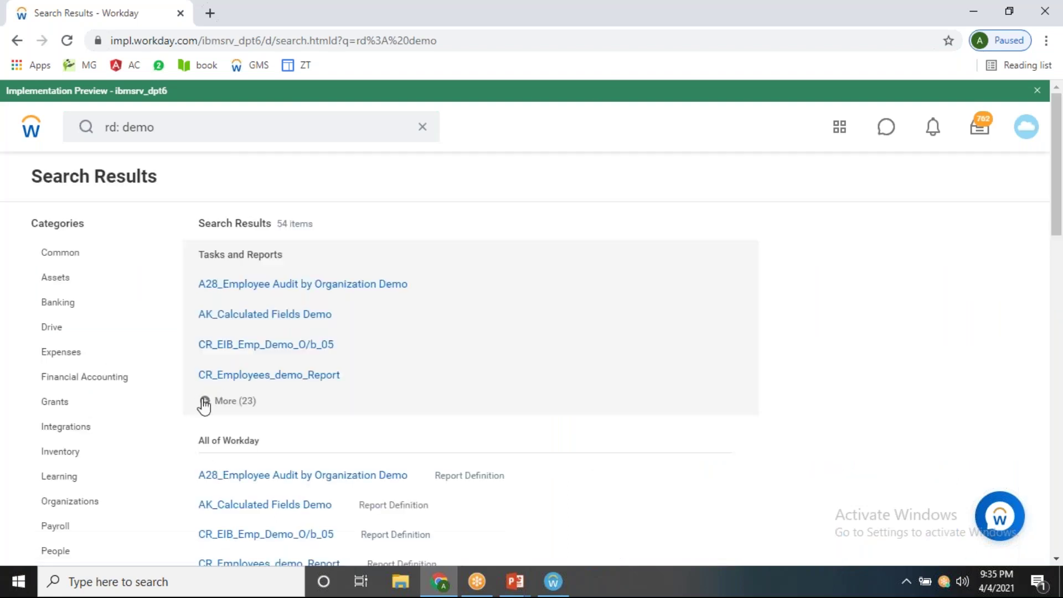
left_click(231, 400)
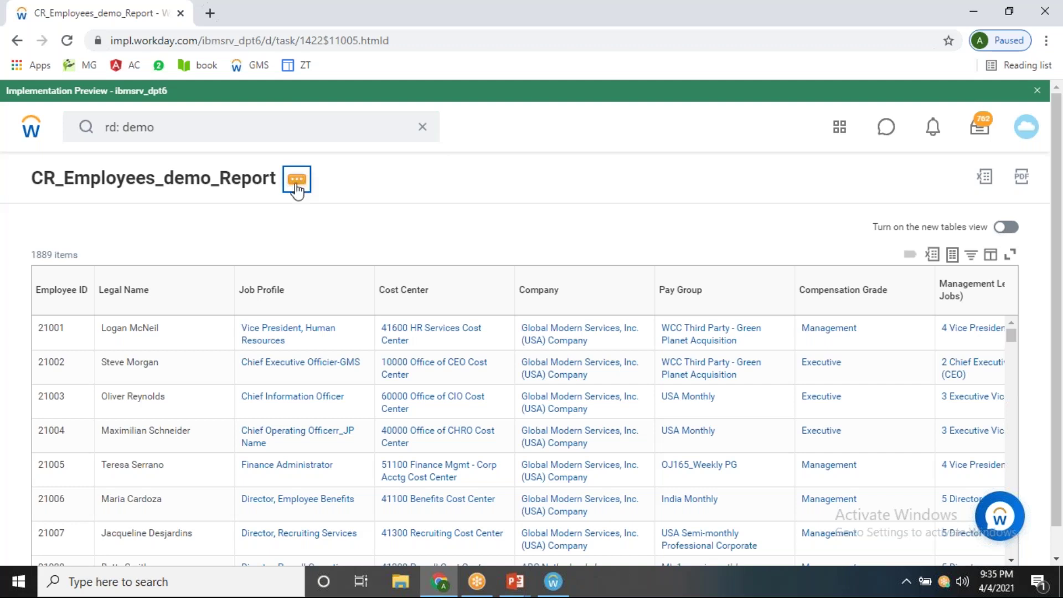
Step: Check CR_Employees_demo_Report's Layout > Manage Layouts list, which is empty, then return to Workday Studio
left_click(297, 187)
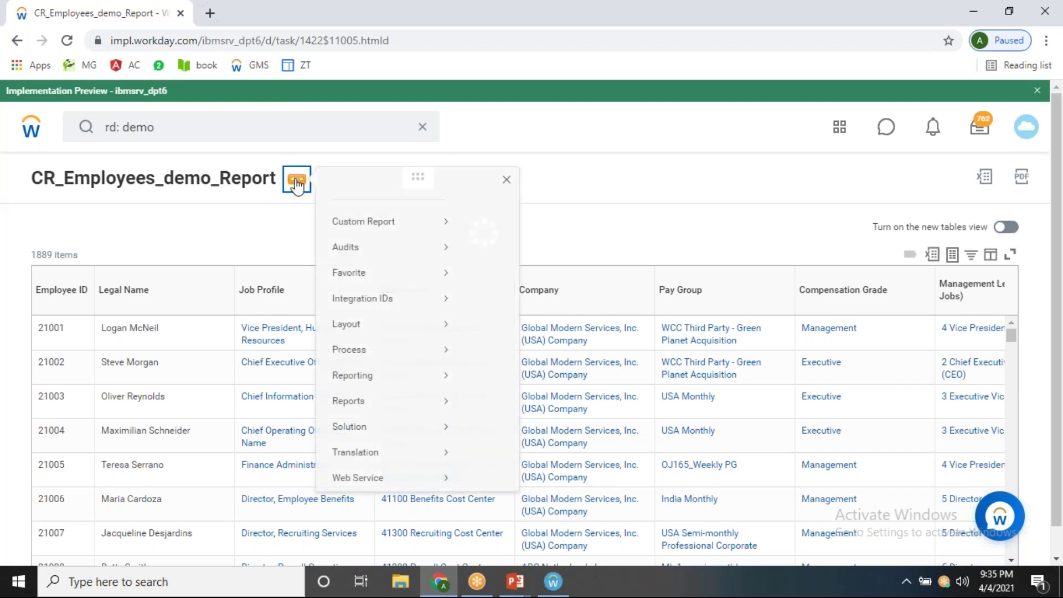
mouse_move(358, 327)
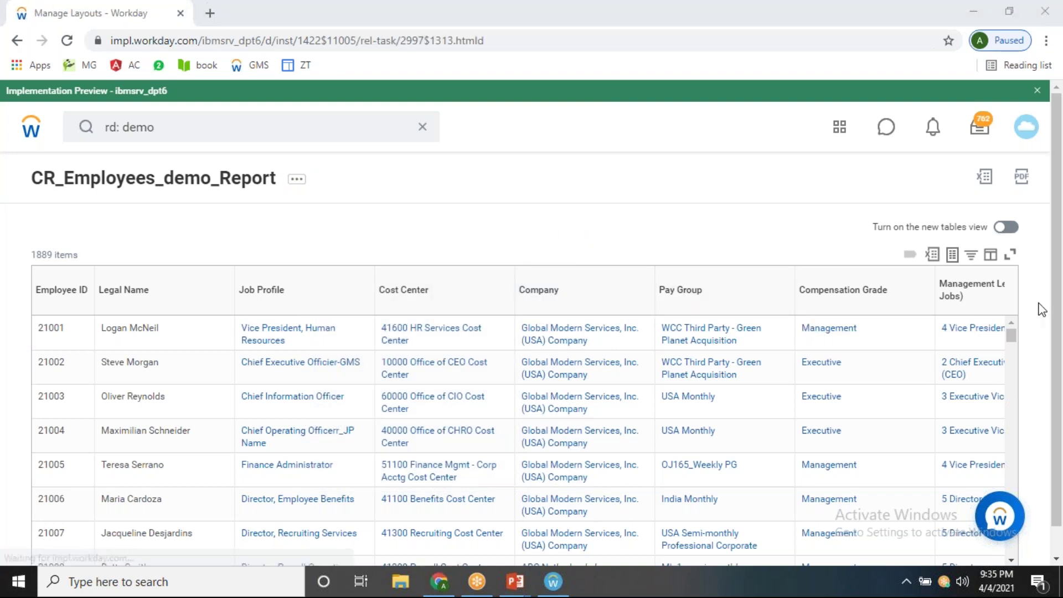
left_click(380, 404)
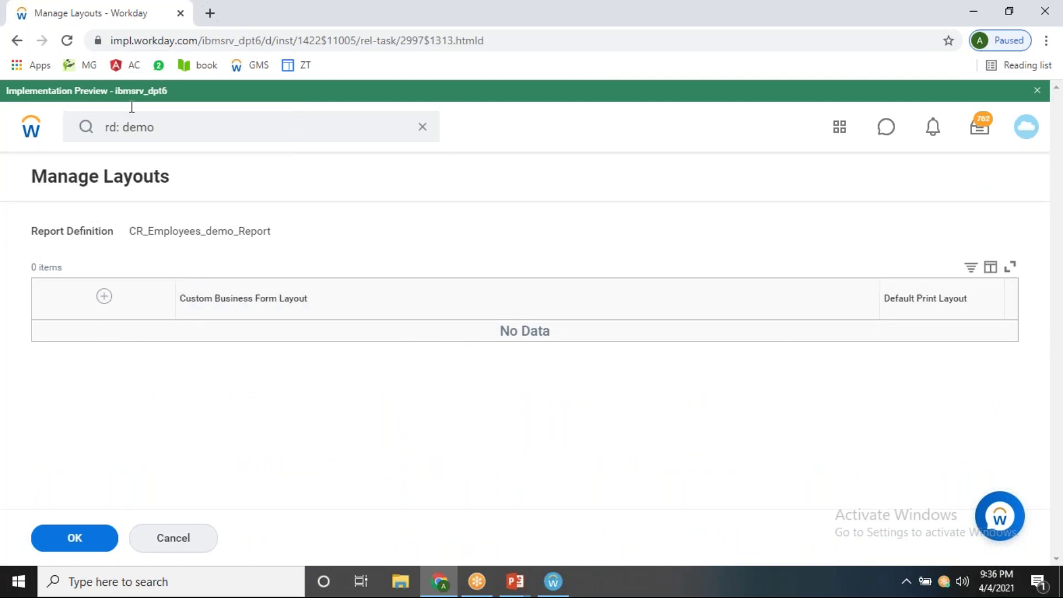
left_click(571, 591)
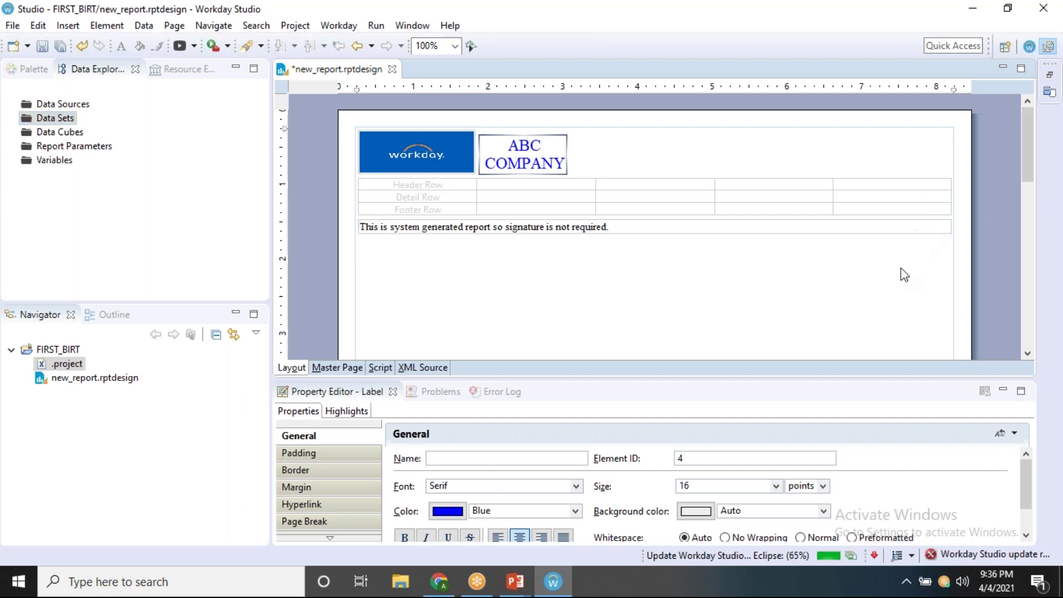
Step: Review the Run menu's Deploy to Workday and View Report options without deploying, then go back to Chrome
left_click(372, 25)
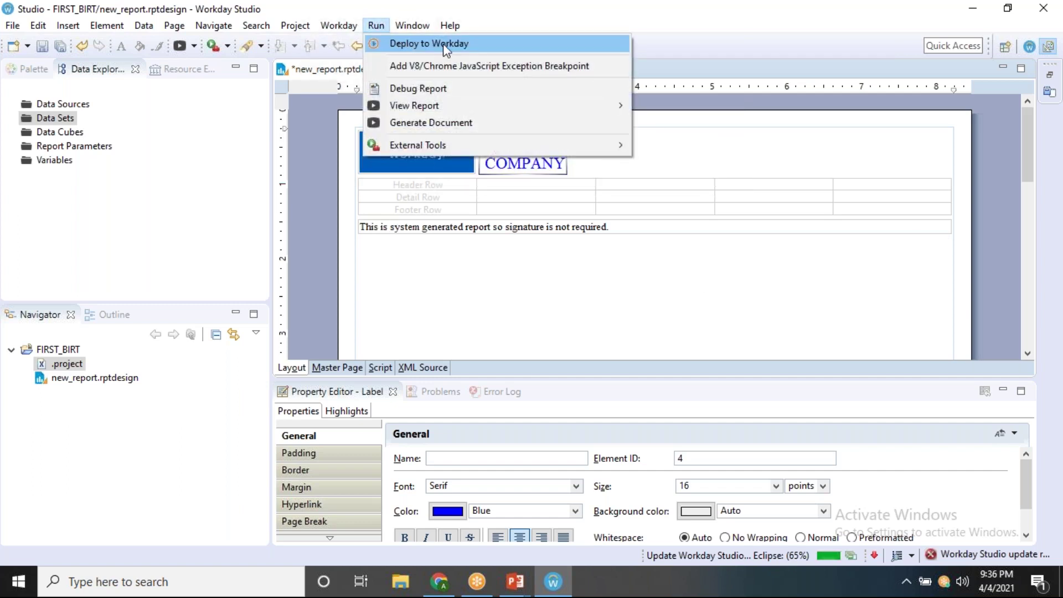
left_click(421, 107)
left_click(439, 583)
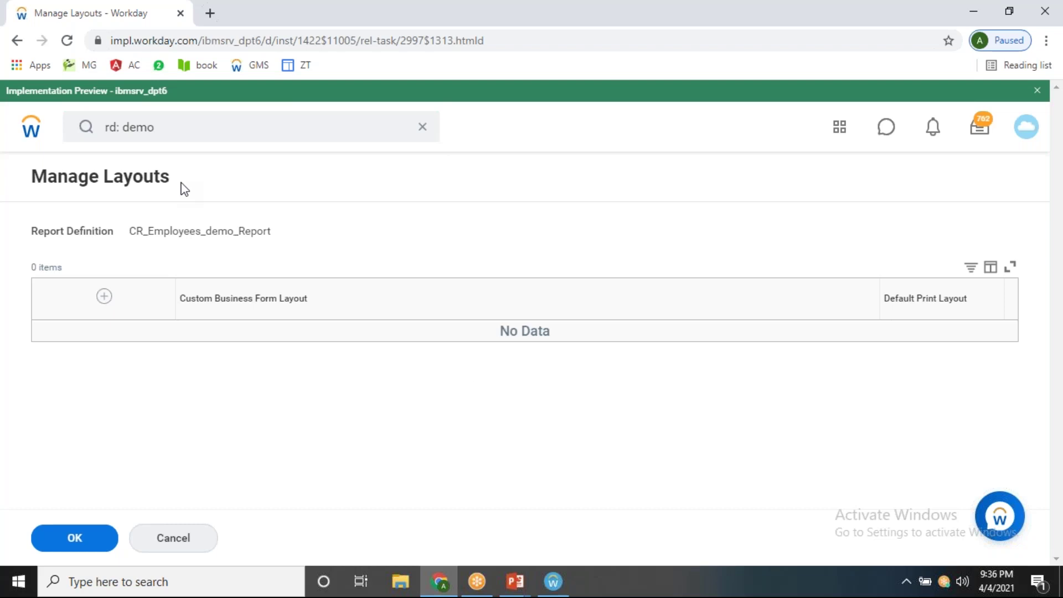
Step: Return to Workday Studio and select Data Sources in the Data Explorer
left_click(553, 582)
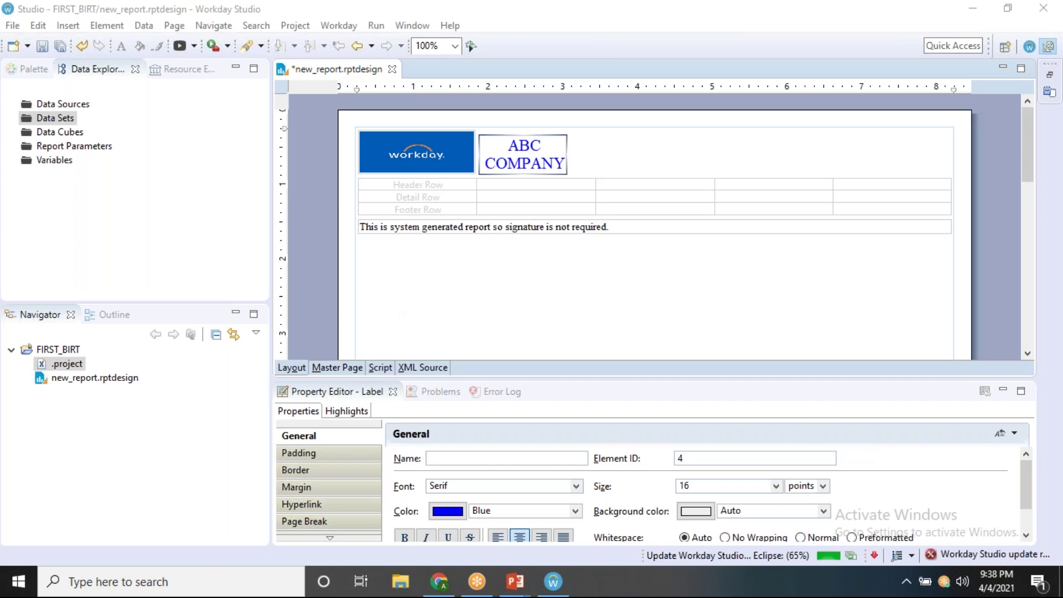
left_click(67, 104)
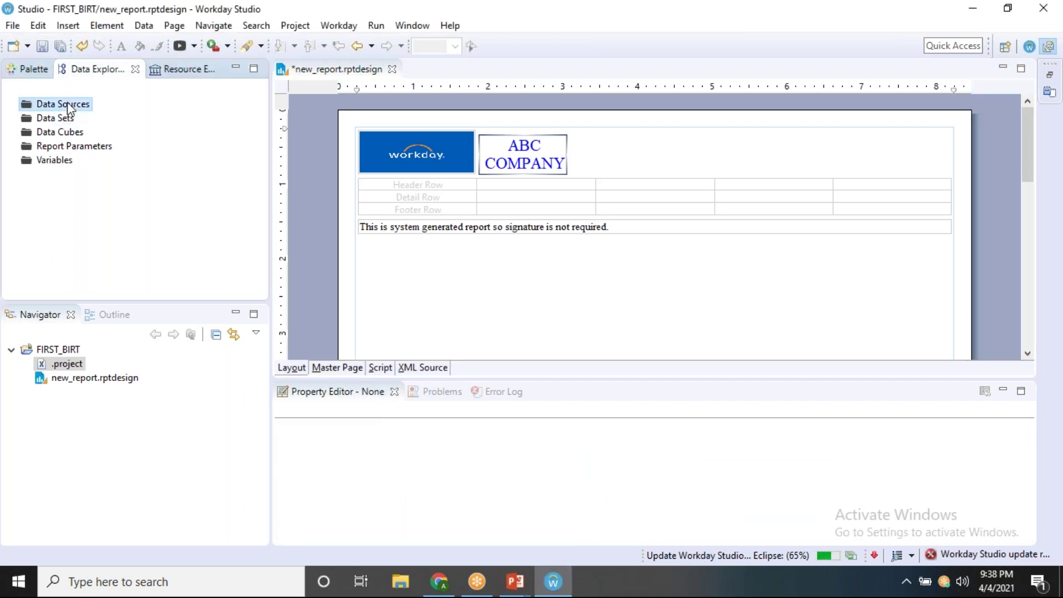